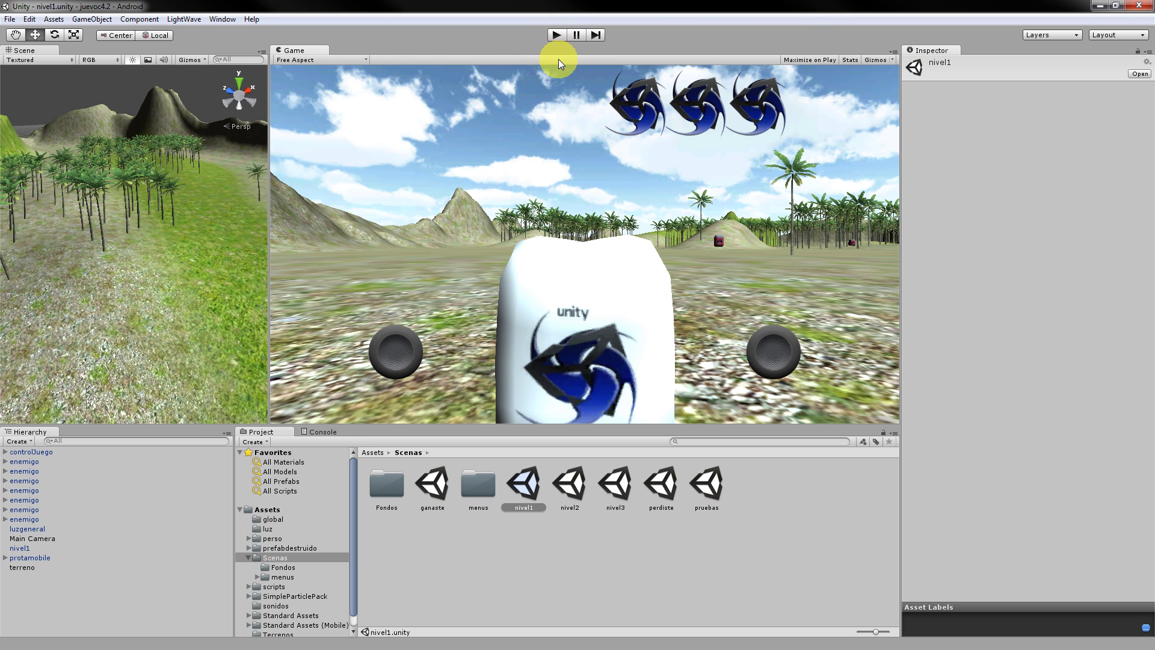
# Stop the running game, play-test nivel1 again until the score reaches 23, then stop.
pyautogui.click(557, 34)
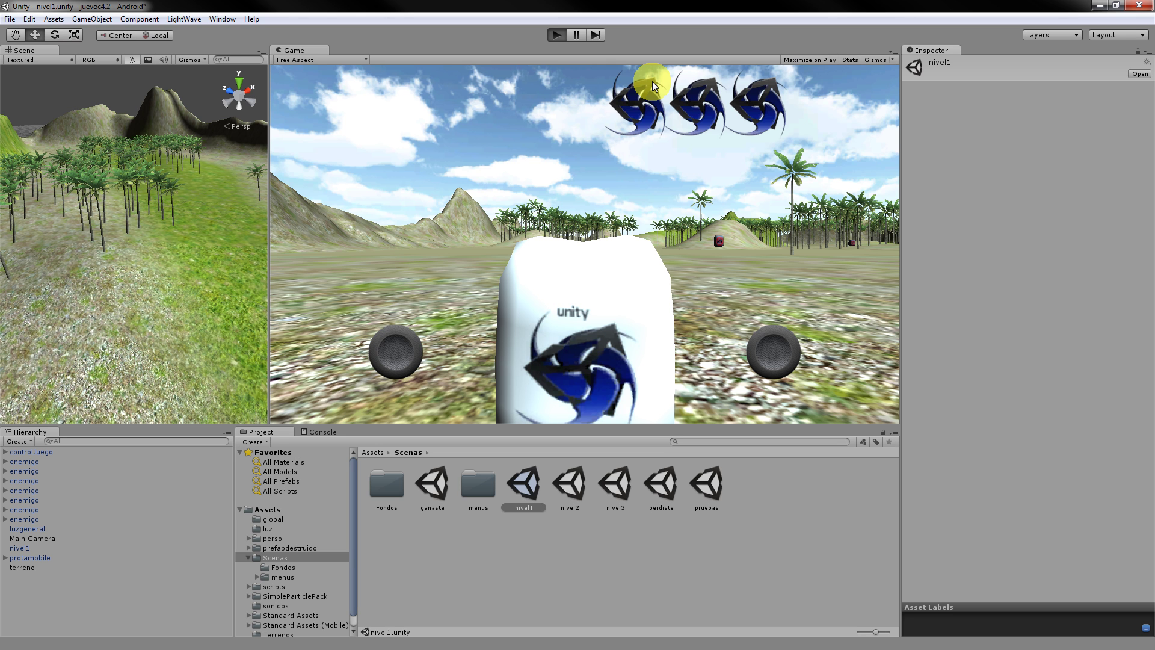
pyautogui.hotkey('ctrl', 'p')
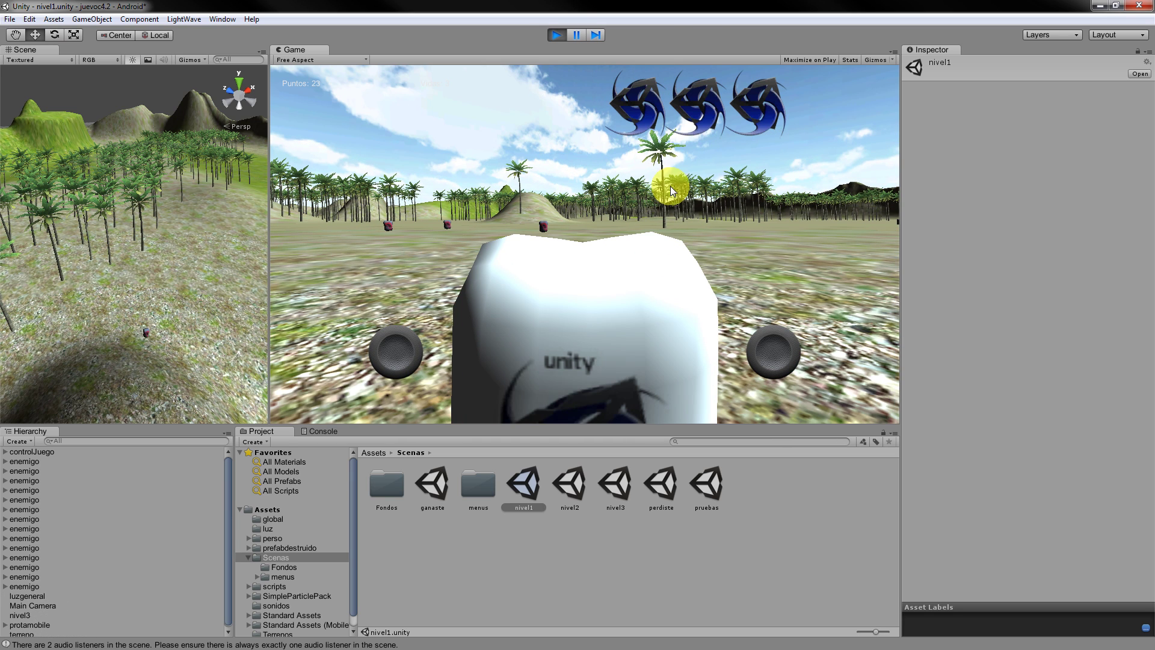
pyautogui.click(554, 35)
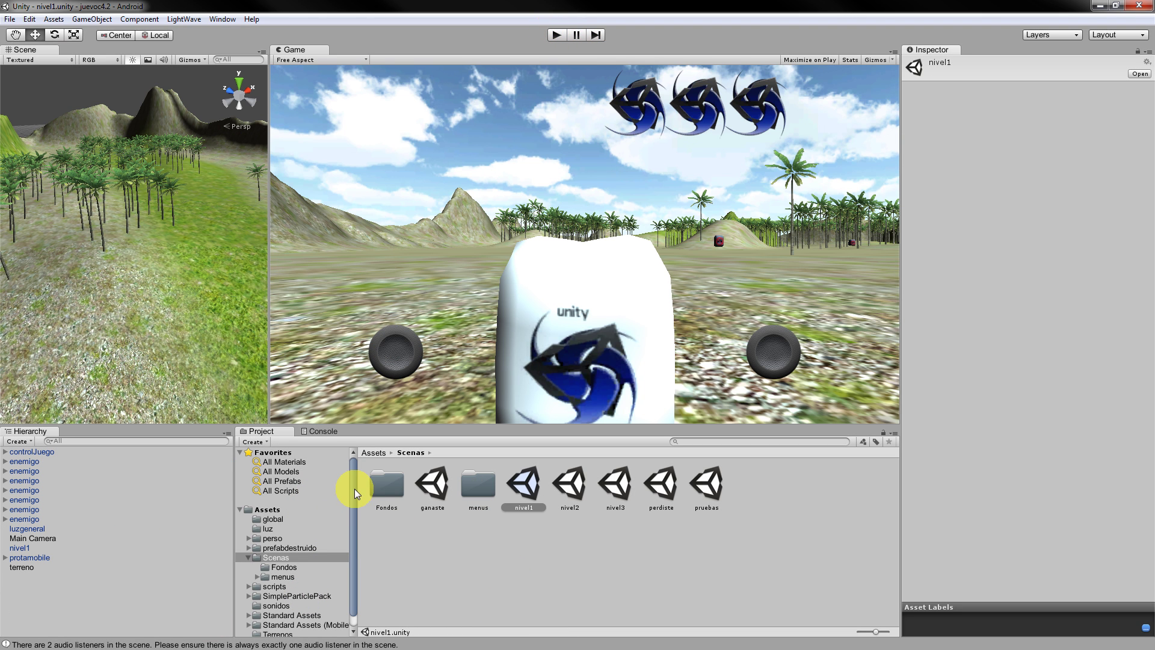
# Open the movimiento script from the scripts/protagonista folder in the code editor.
pyautogui.moveTo(355, 489); pyautogui.dragTo(352, 533)
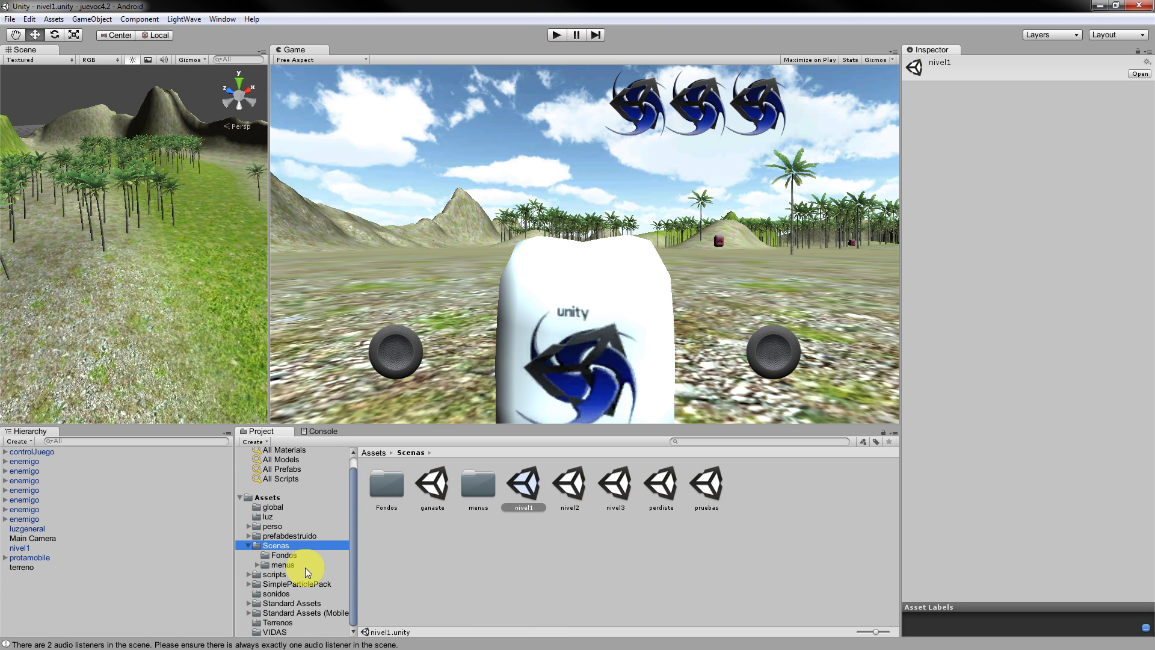
pyautogui.click(246, 573)
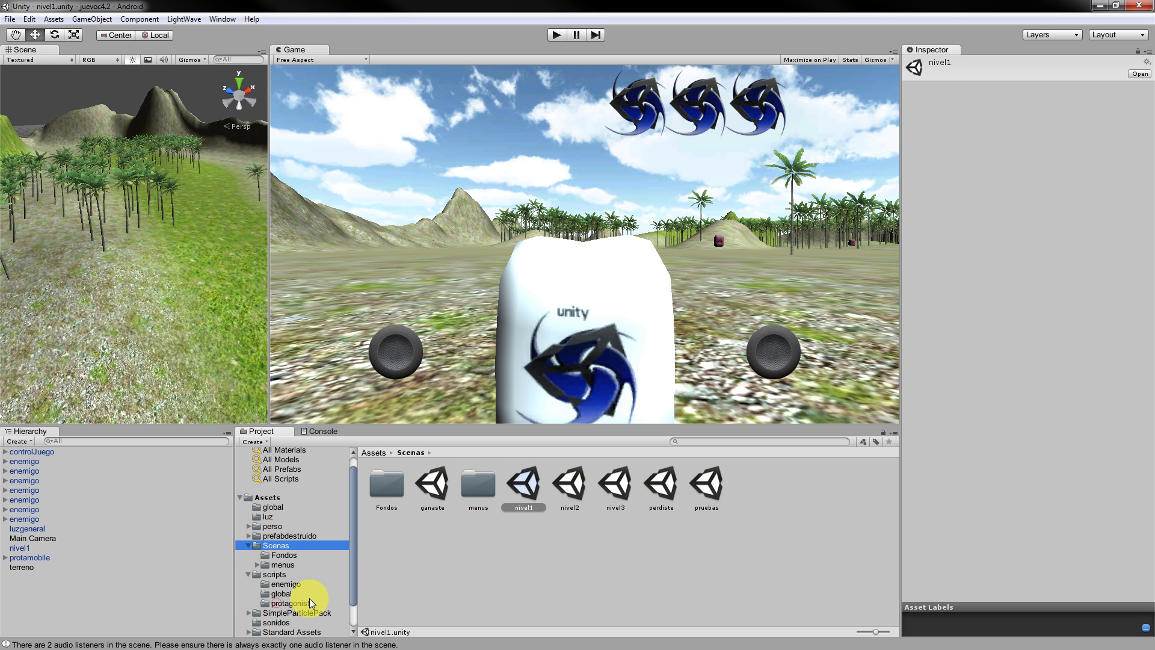
pyautogui.click(292, 602)
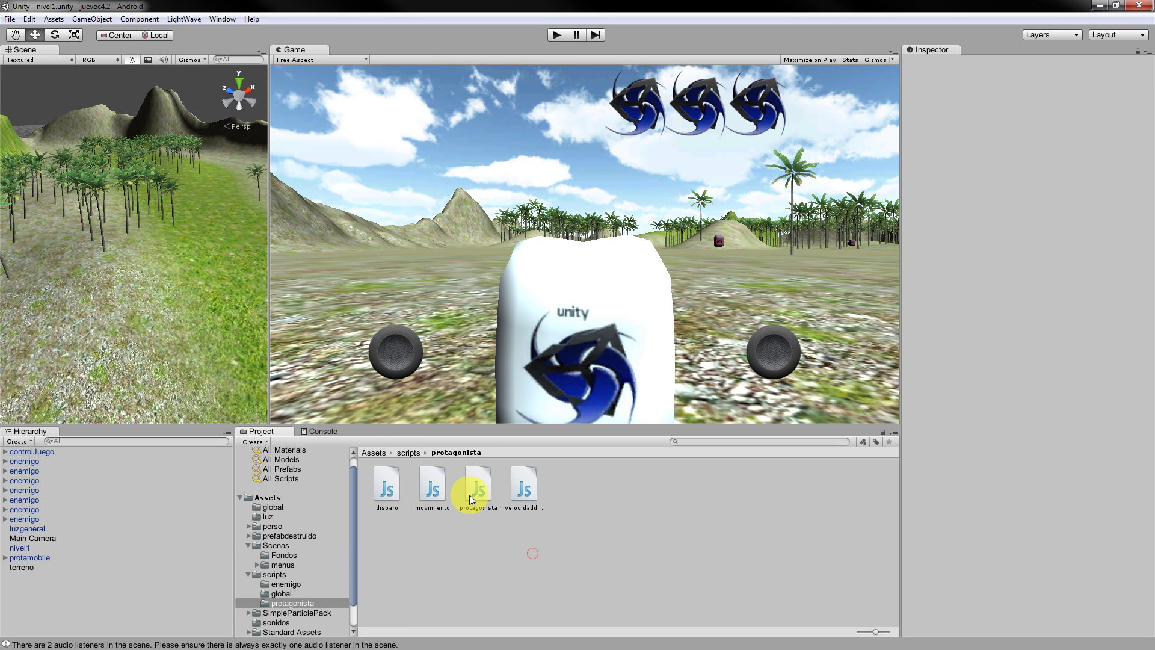
pyautogui.click(425, 497)
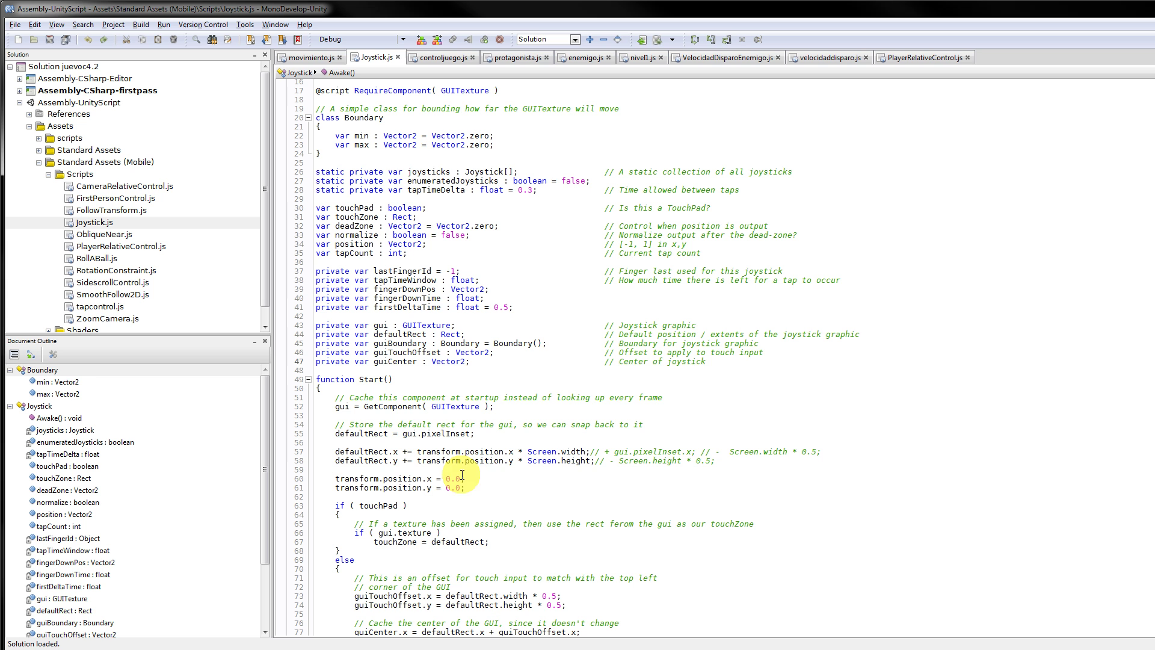
# In movimiento.js, review the elprota, destuido and cont variable declarations.
pyautogui.click(310, 57)
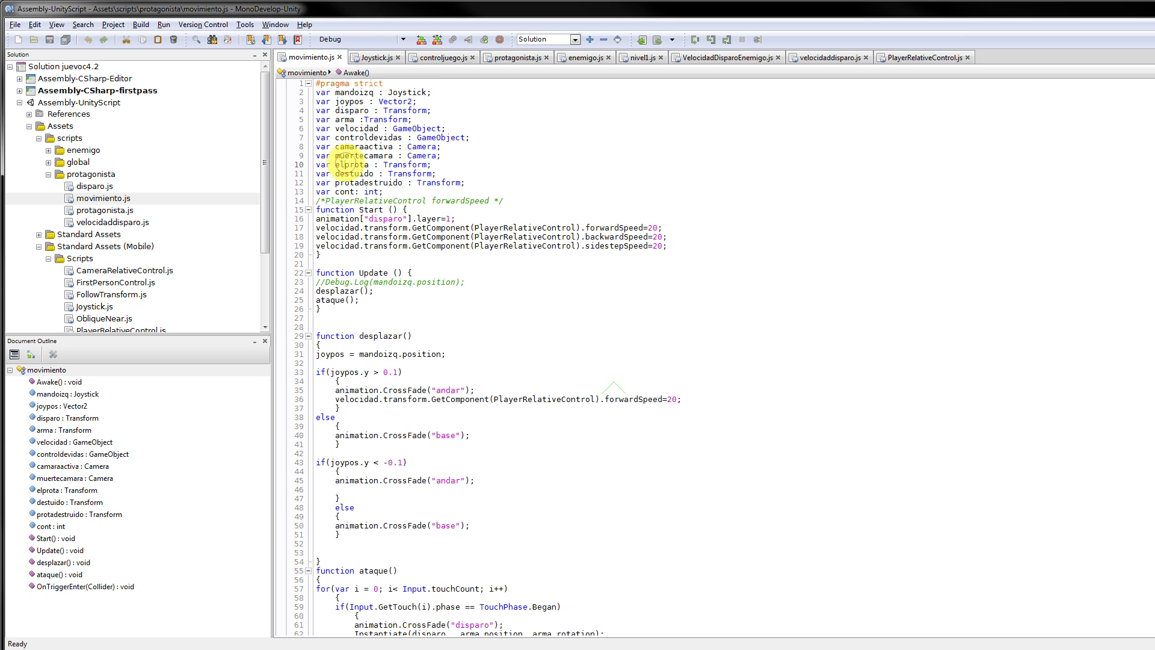
pyautogui.click(403, 169)
pyautogui.doubleClick(410, 177)
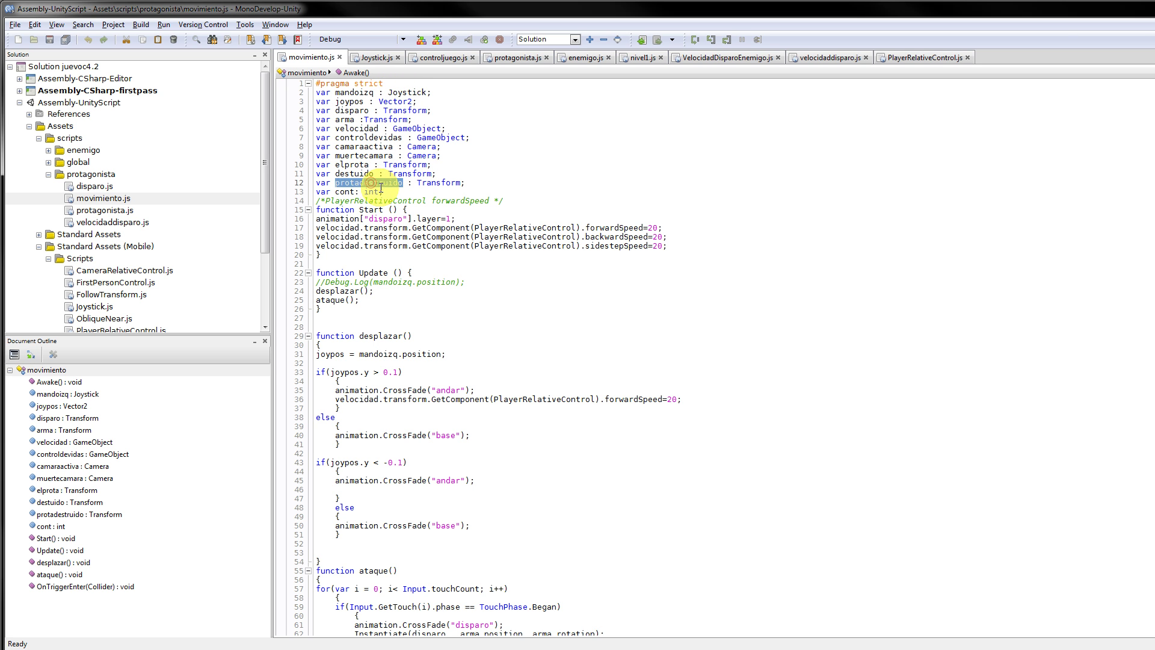
pyautogui.doubleClick(344, 191)
pyautogui.scroll(-18, 448, 226)
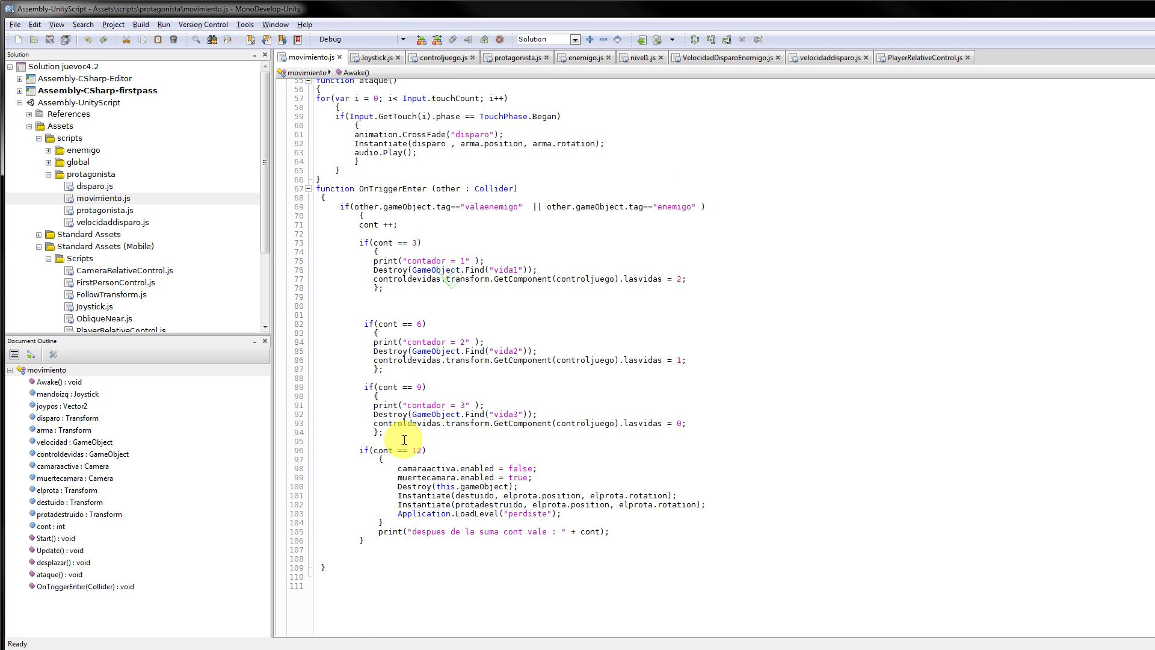
# Inspect the OnTriggerEnter GetComponent line 93, scroll back up, and return to Unity.
pyautogui.click(405, 427)
pyautogui.click(747, 427)
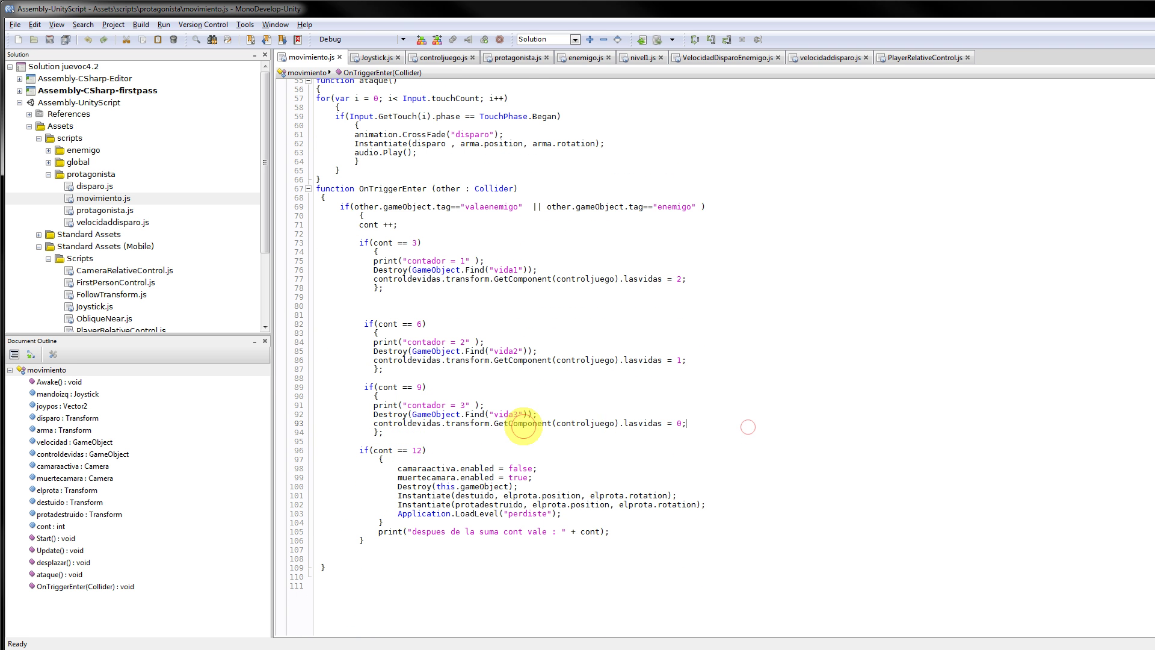
pyautogui.click(523, 425)
pyautogui.scroll(4, 477, 366)
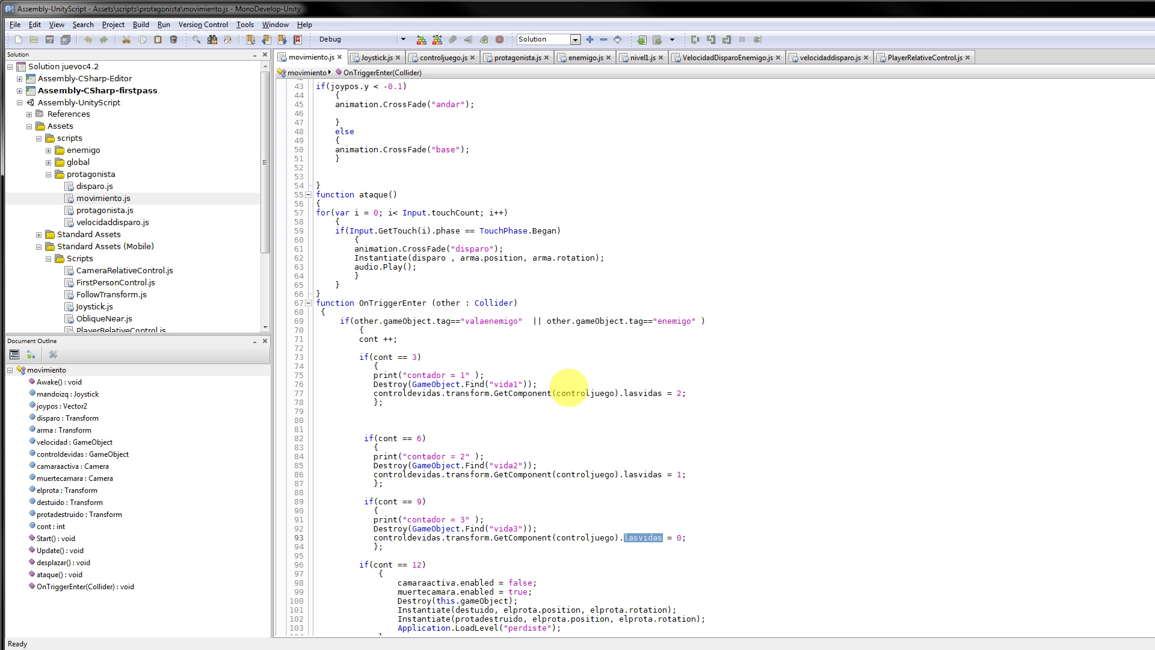
pyautogui.scroll(4, 699, 311)
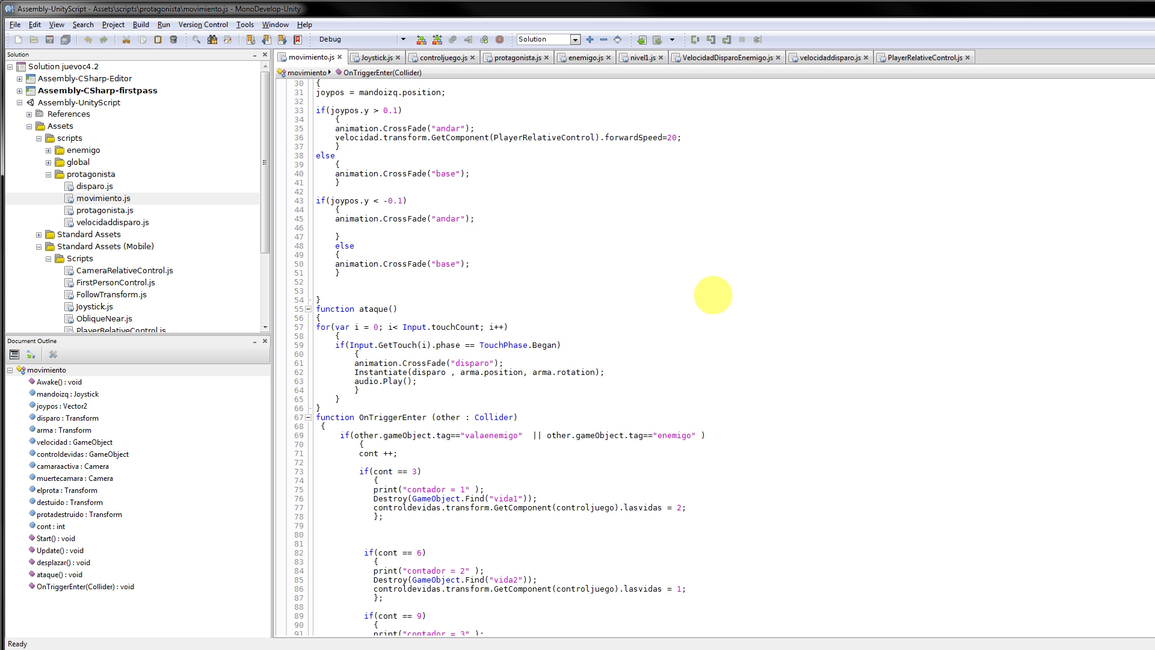
pyautogui.scroll(10, 683, 306)
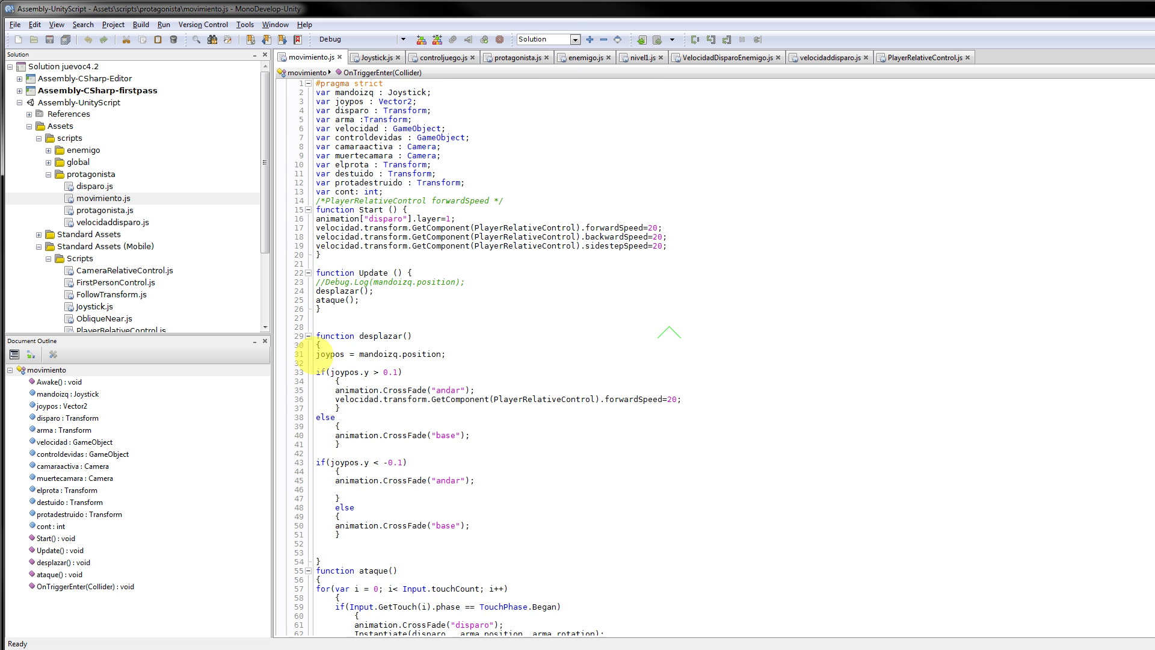
pyautogui.hotkey('alt', 'Tab')
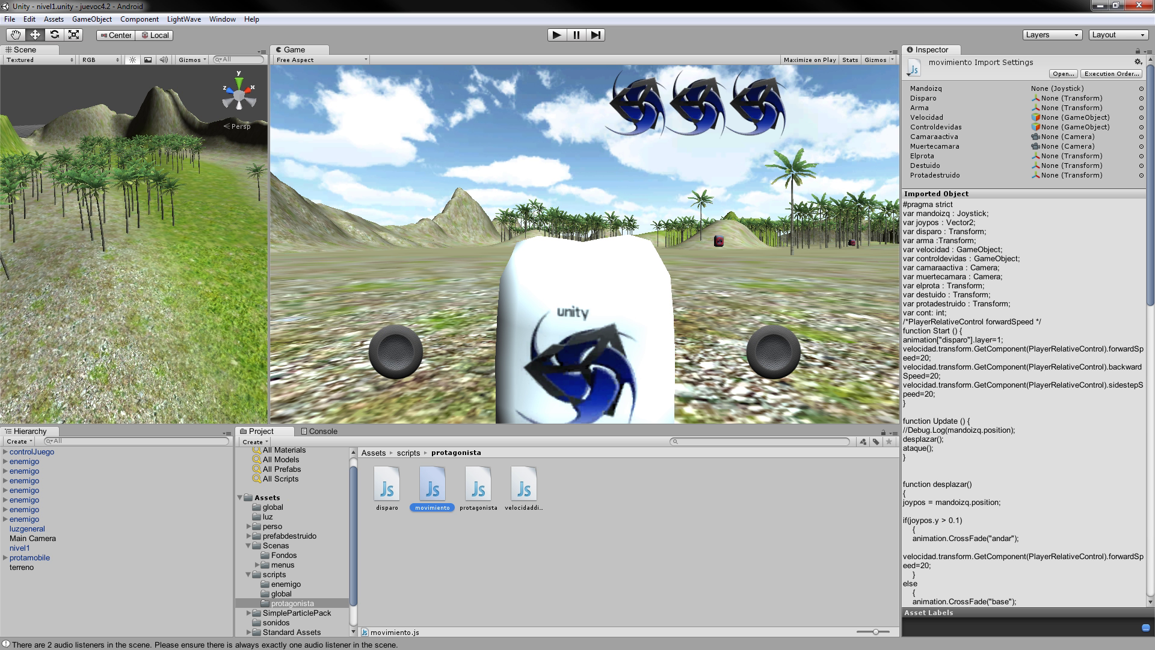
# Expand protamobile, Player Relative Controls, Player and ReplaceWithRealCharacter to reveal protagonista.
pyautogui.click(6, 558)
pyautogui.click(15, 576)
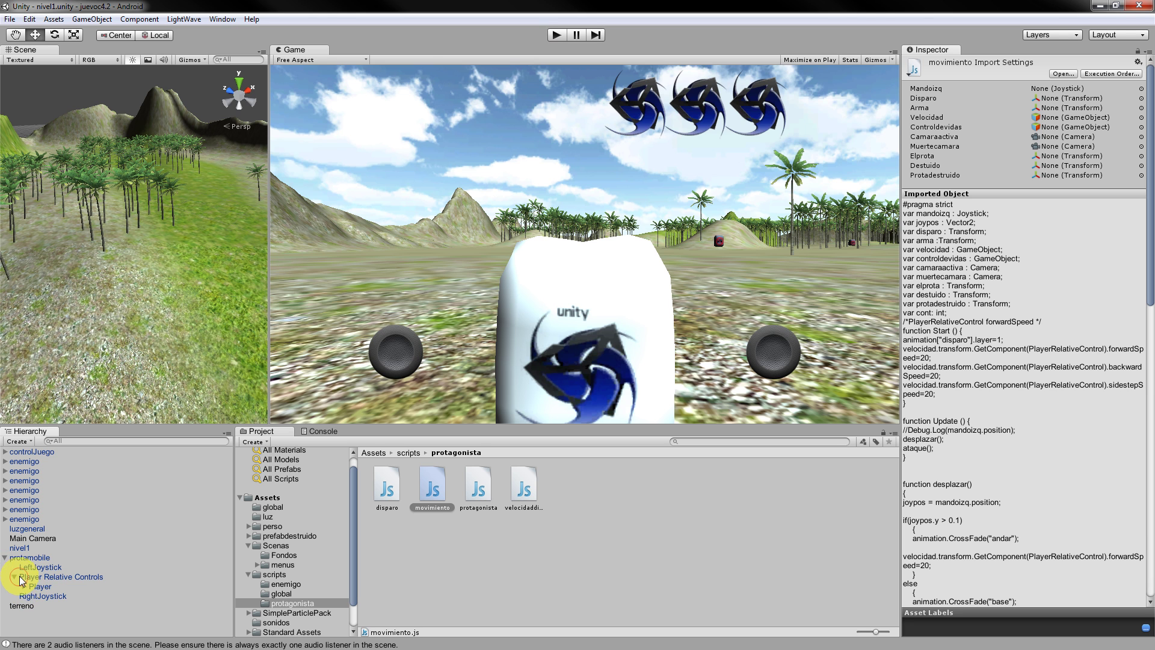
pyautogui.click(24, 586)
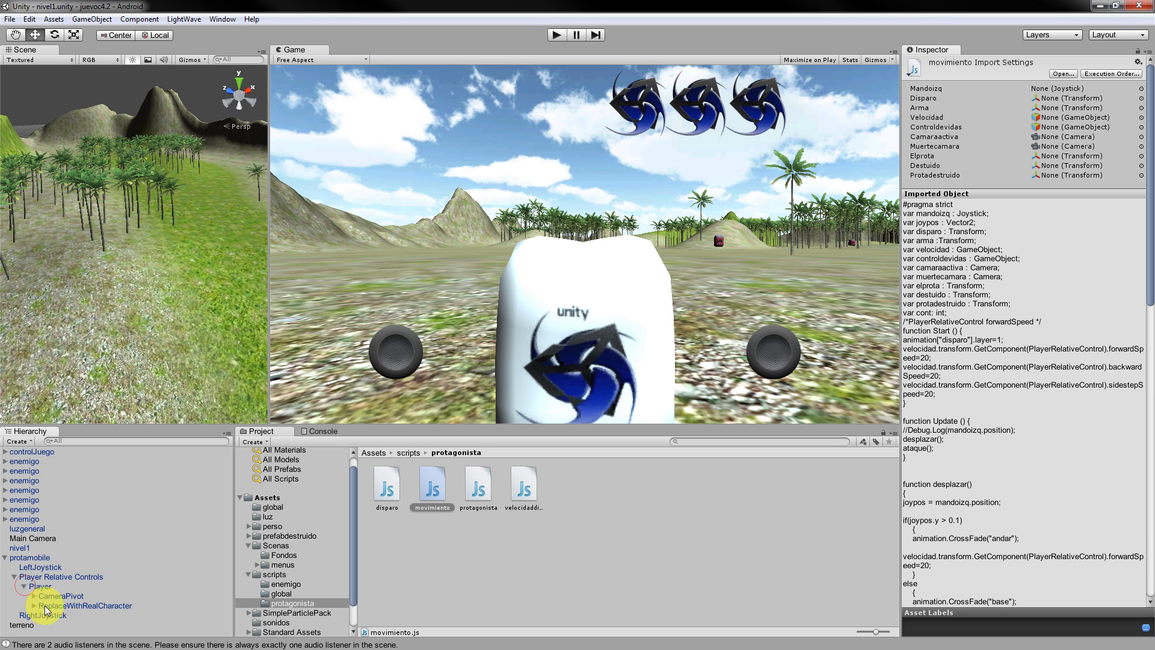
pyautogui.click(35, 605)
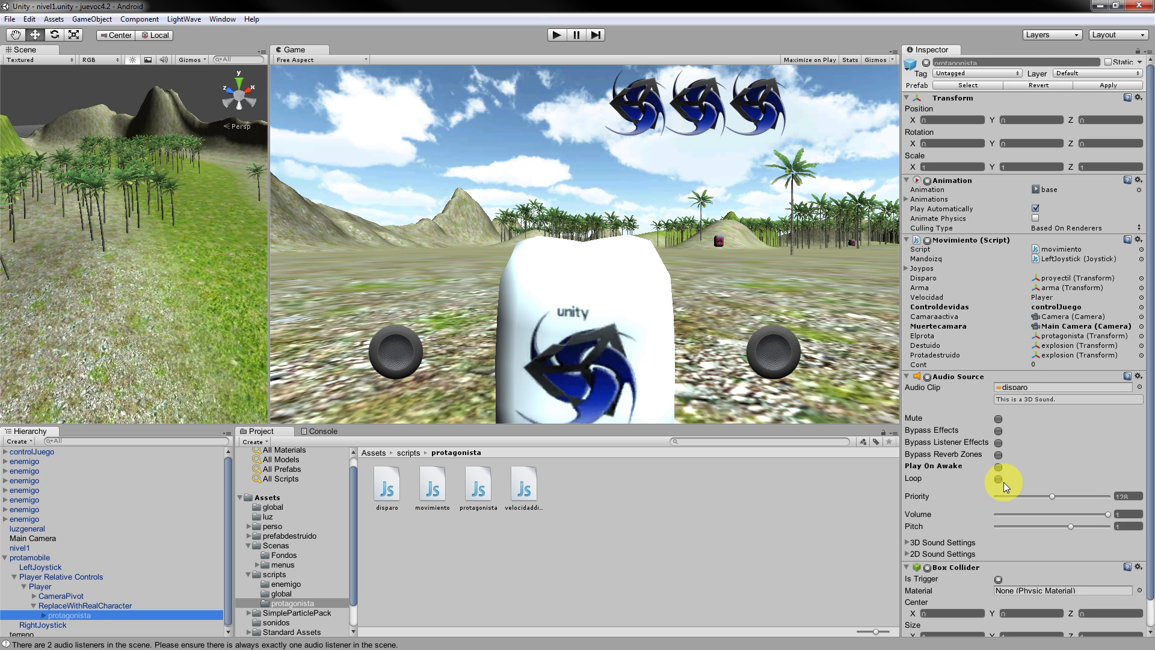
pyautogui.scroll(-1, 1003, 478)
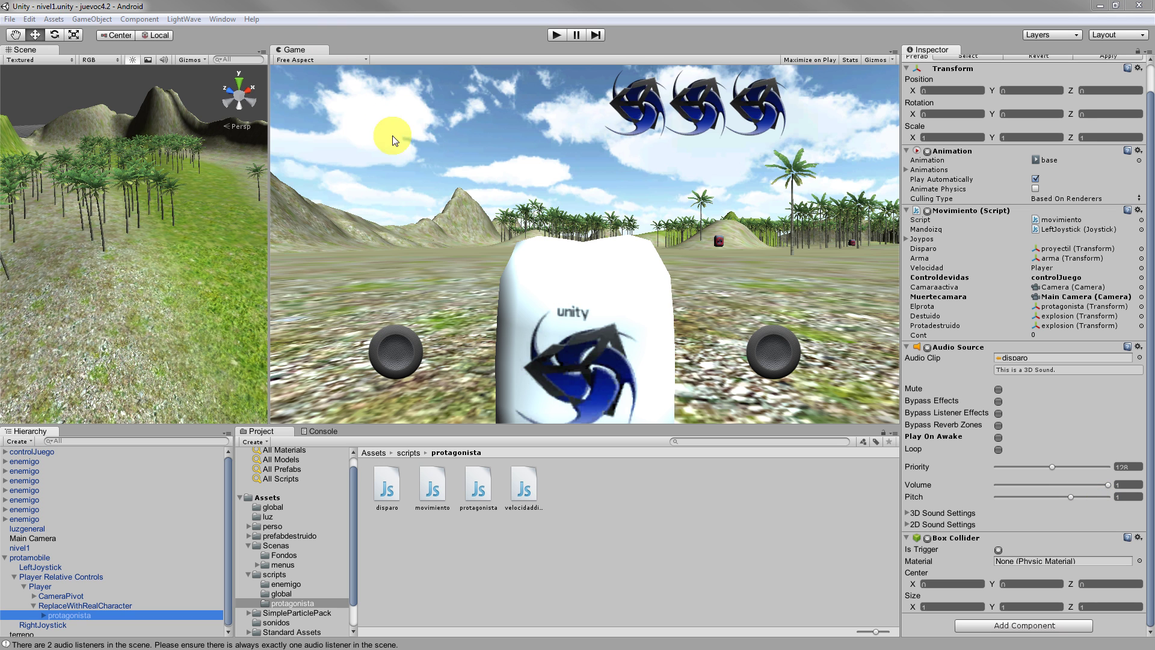
# Review protagonista's Movimiento script settings, then switch back to MonoDevelop.
pyautogui.click(1145, 379)
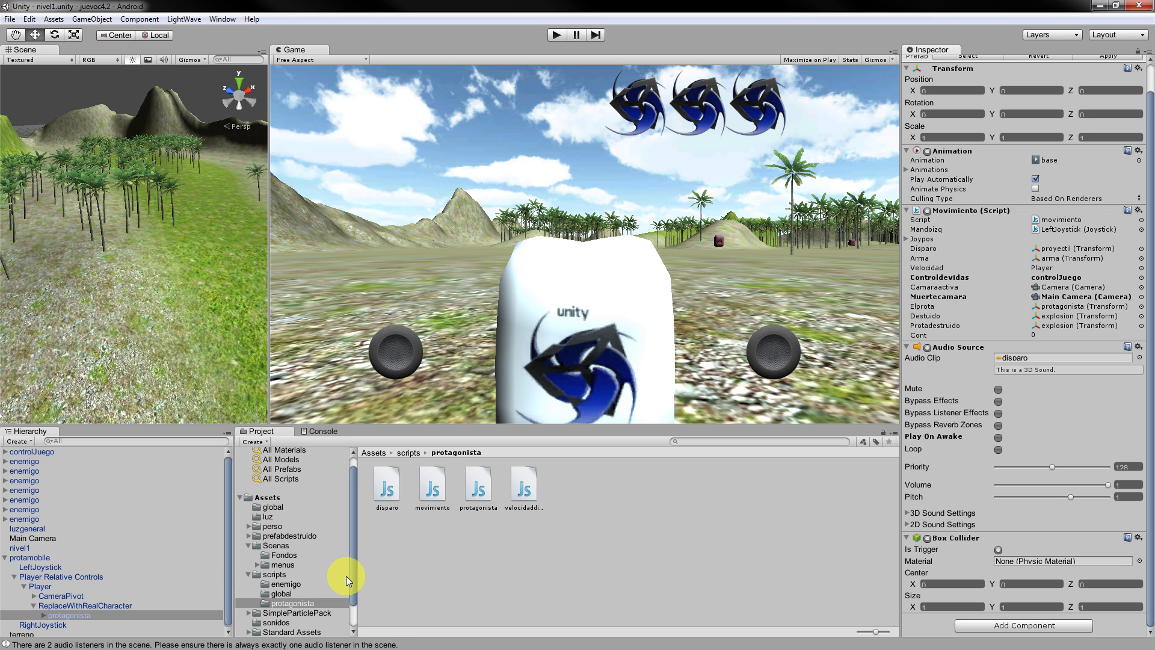
pyautogui.moveTo(355, 576); pyautogui.dragTo(356, 602)
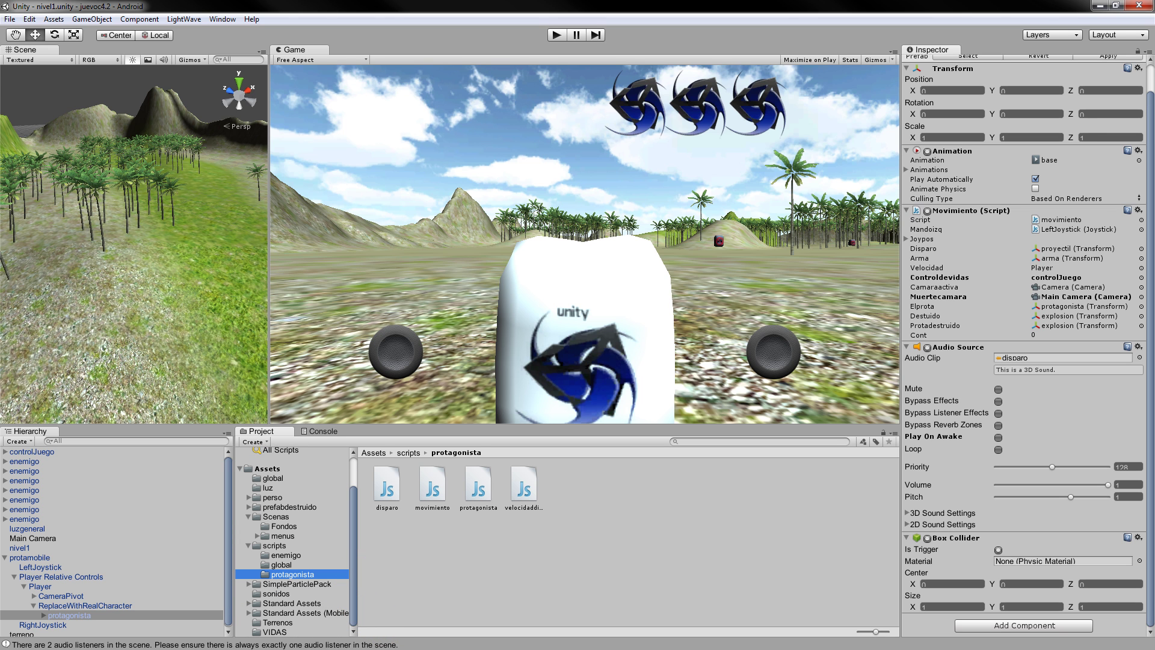
pyautogui.hotkey('alt', 'Tab')
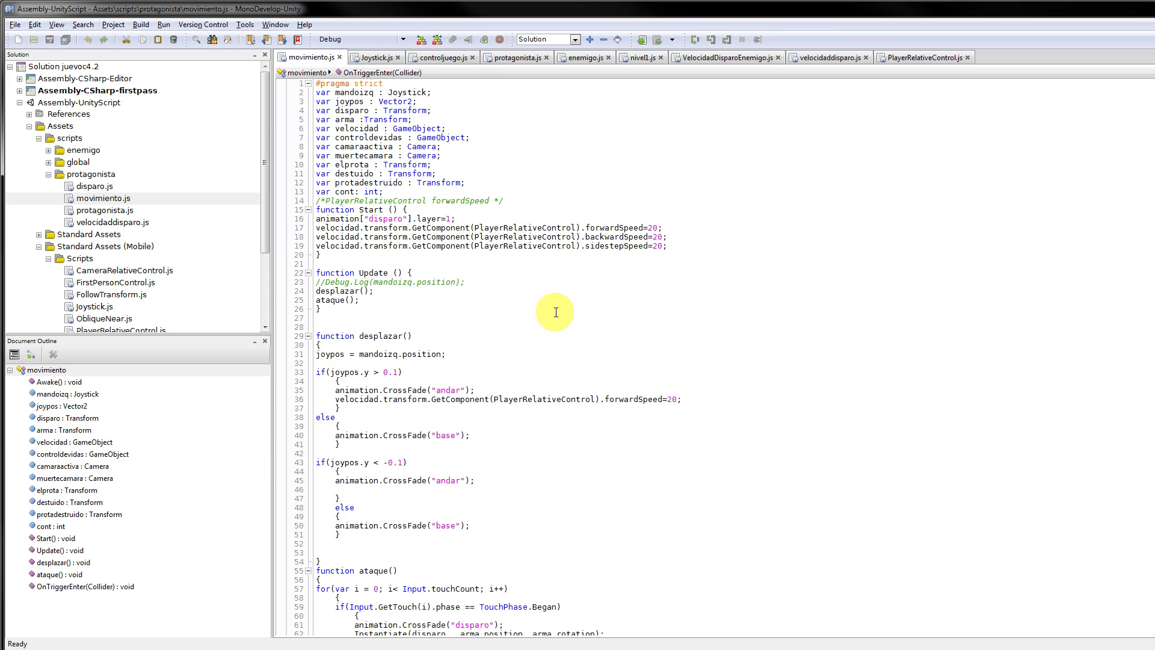
# Check the lives code in controljuego.js (lasvidas, misvidas, OnGUI), then return to Unity.
pyautogui.click(450, 61)
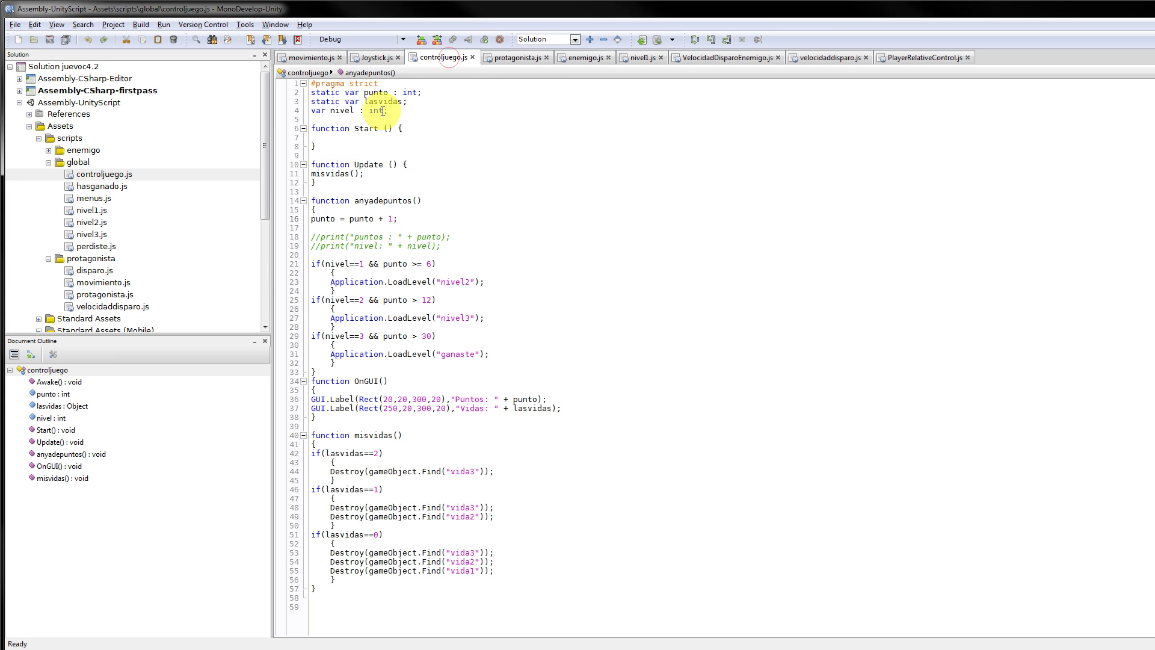
pyautogui.doubleClick(383, 101)
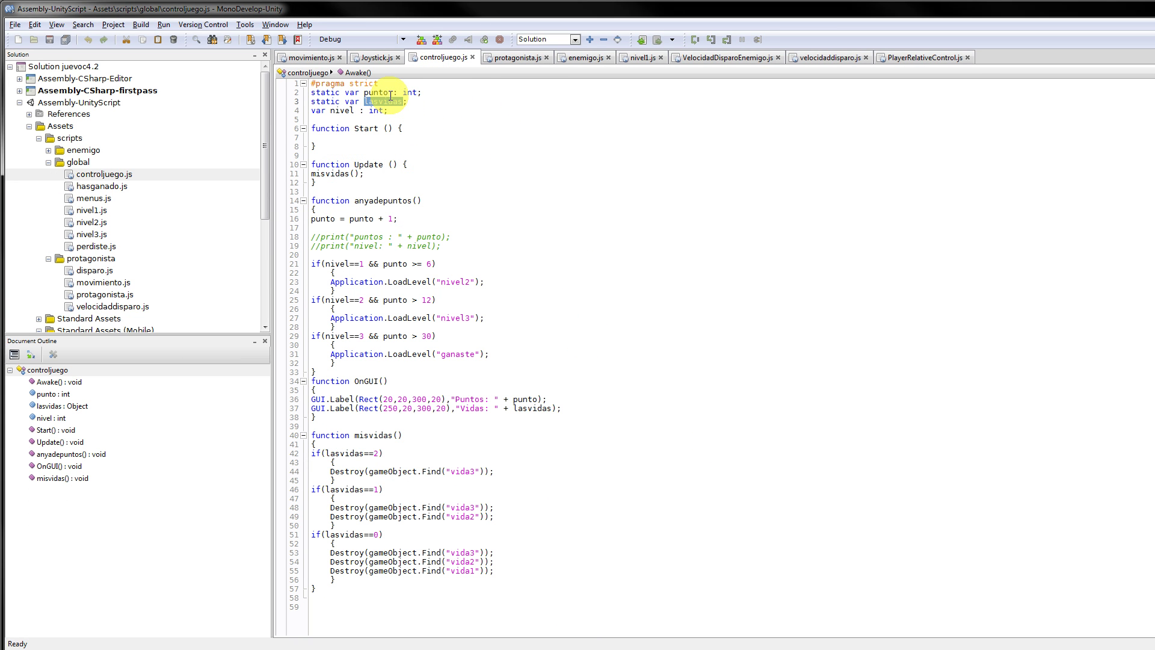
pyautogui.click(452, 480)
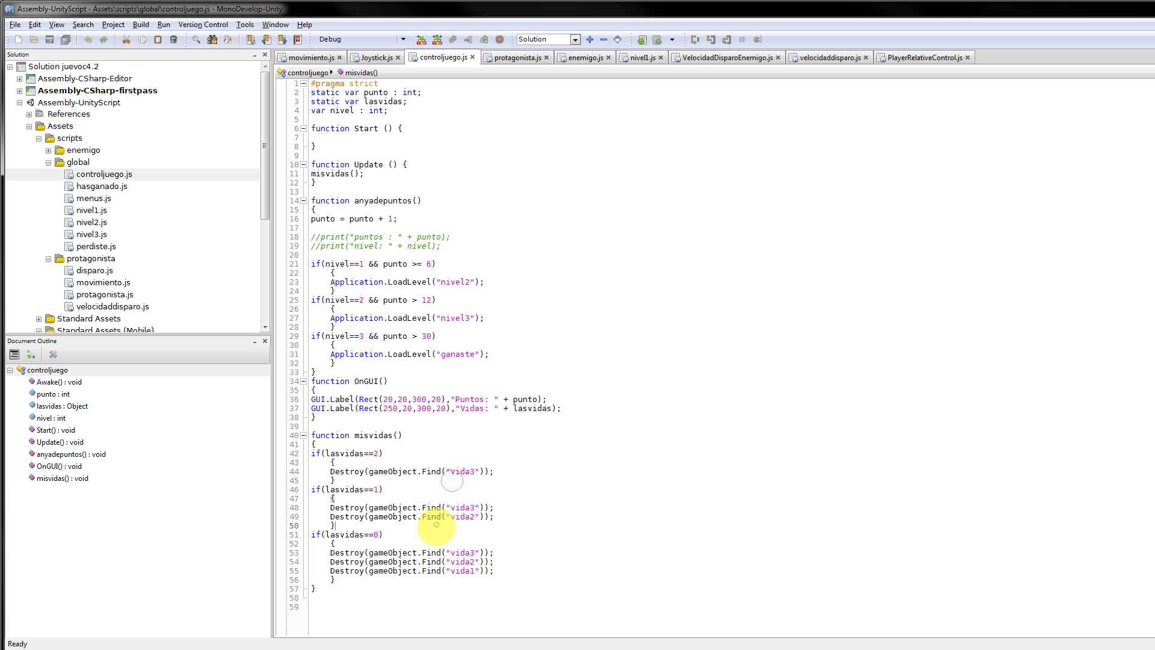
pyautogui.click(471, 409)
pyautogui.click(465, 390)
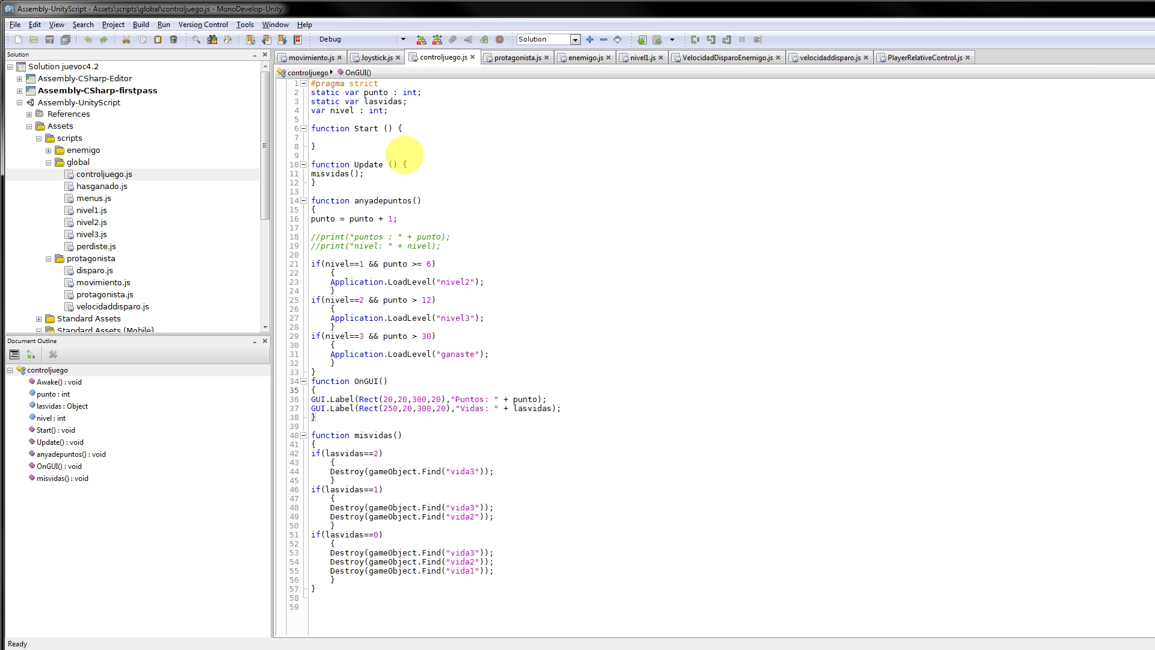
pyautogui.click(298, 63)
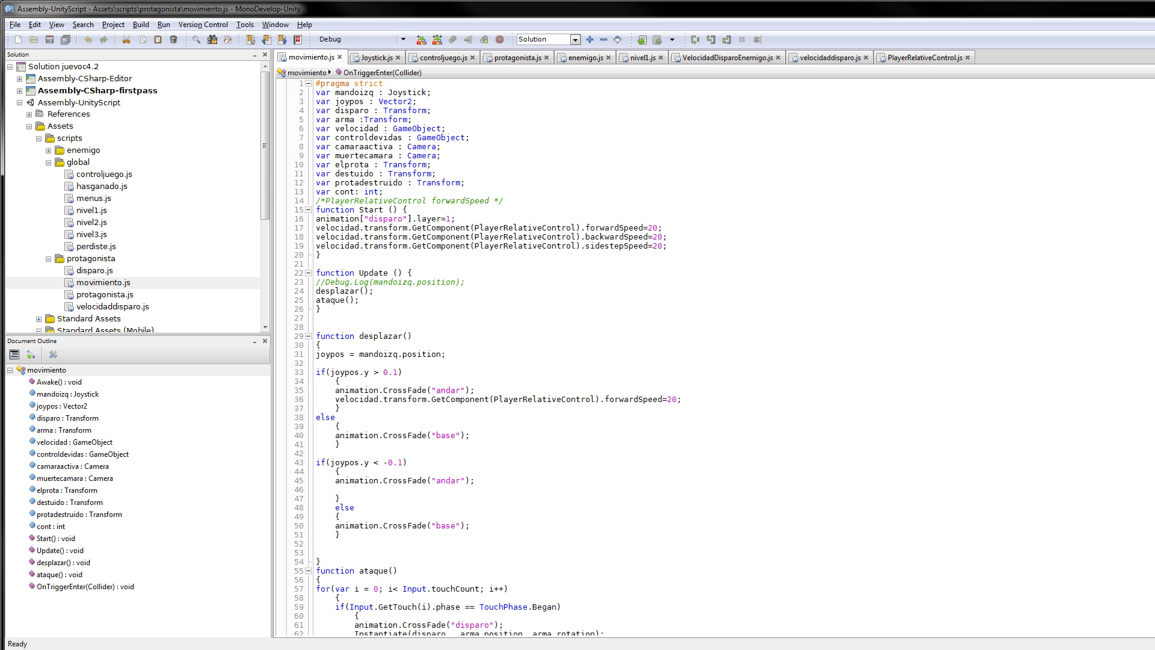
pyautogui.hotkey('alt', 'Tab')
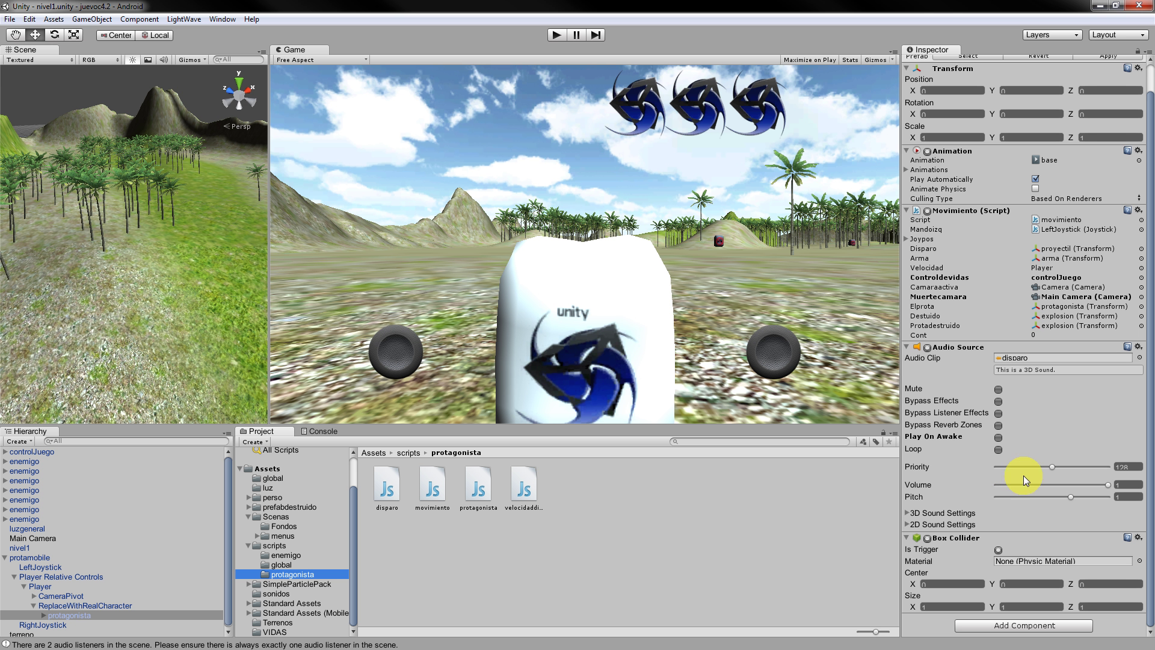
# Ping the Controldevidas, Camaraactiva, Elprota, Destuido and Protadestruido references of the Movimiento script.
pyautogui.click(1057, 278)
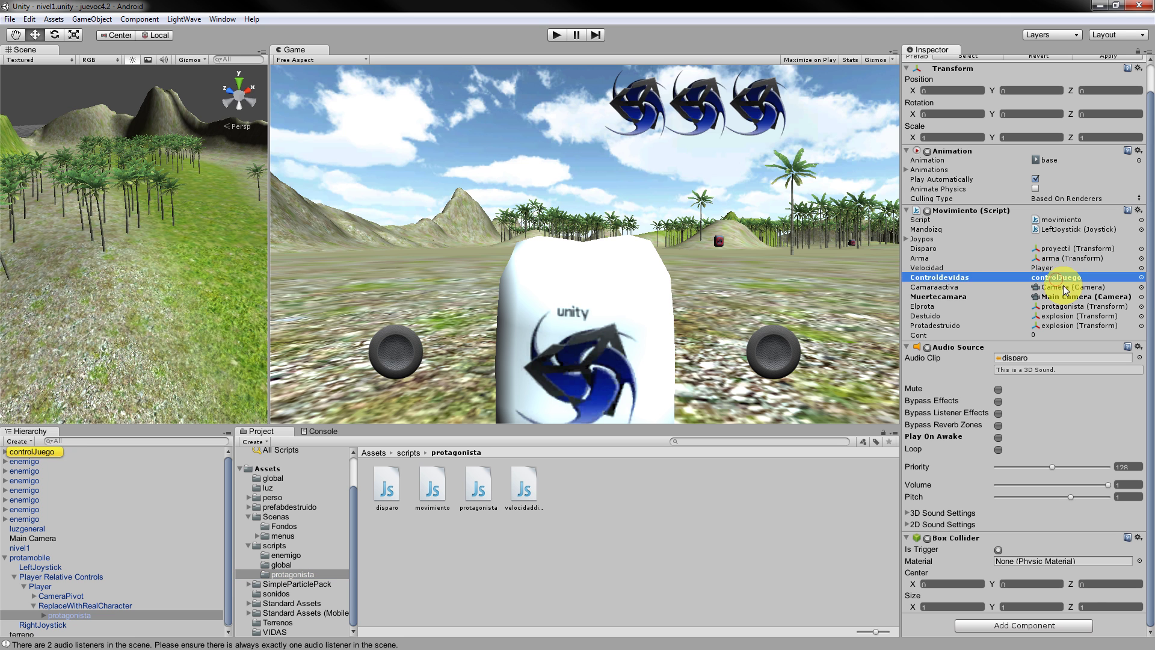
pyautogui.click(1059, 288)
pyautogui.click(1050, 278)
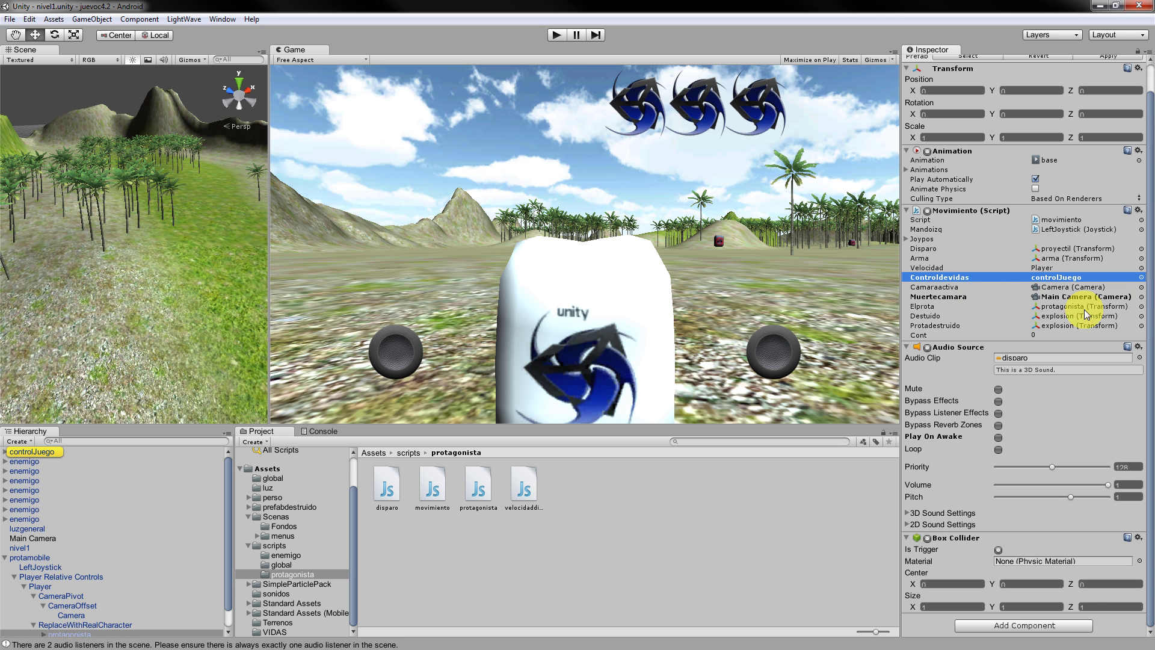
pyautogui.click(1062, 307)
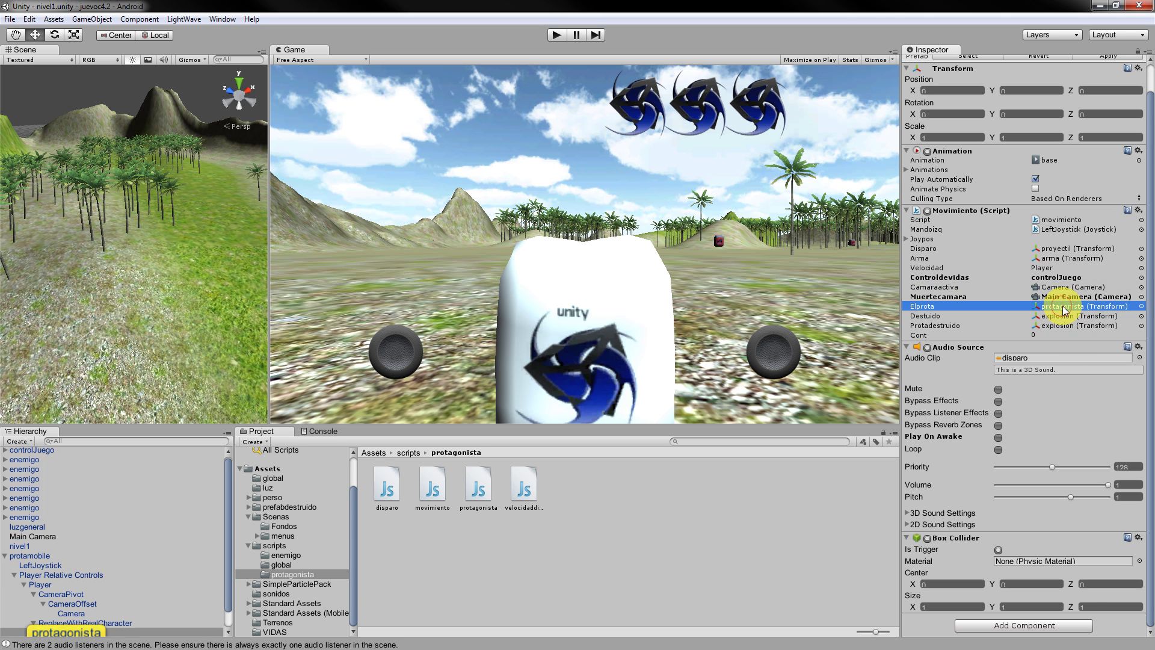
pyautogui.click(1065, 316)
pyautogui.click(1069, 326)
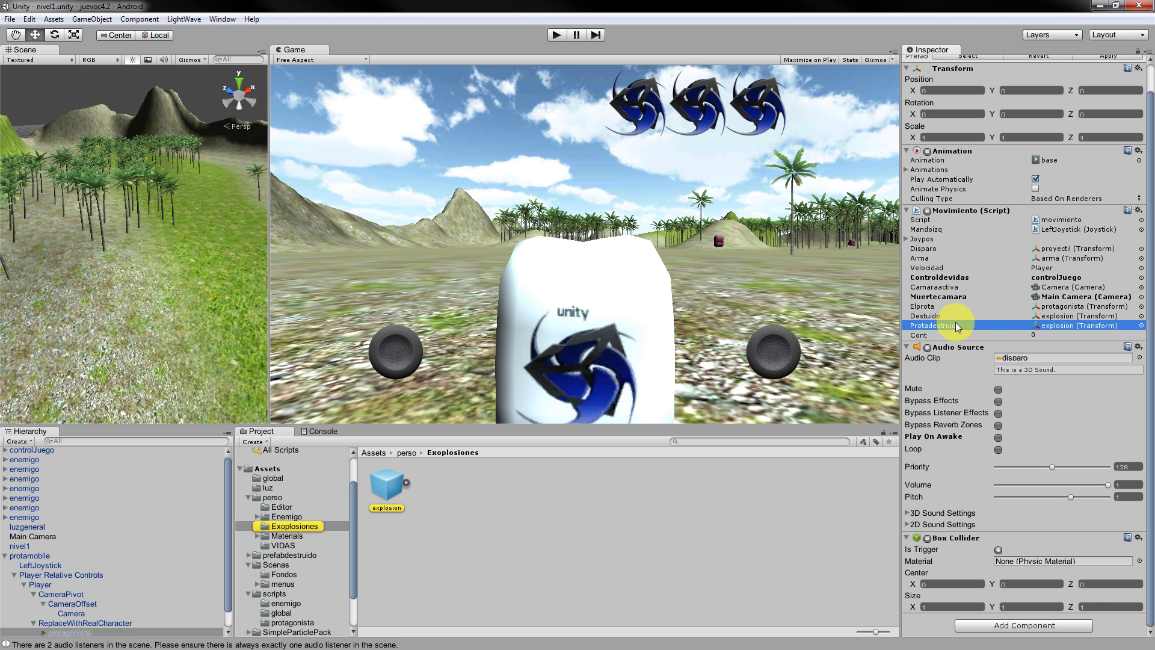
pyautogui.click(1057, 317)
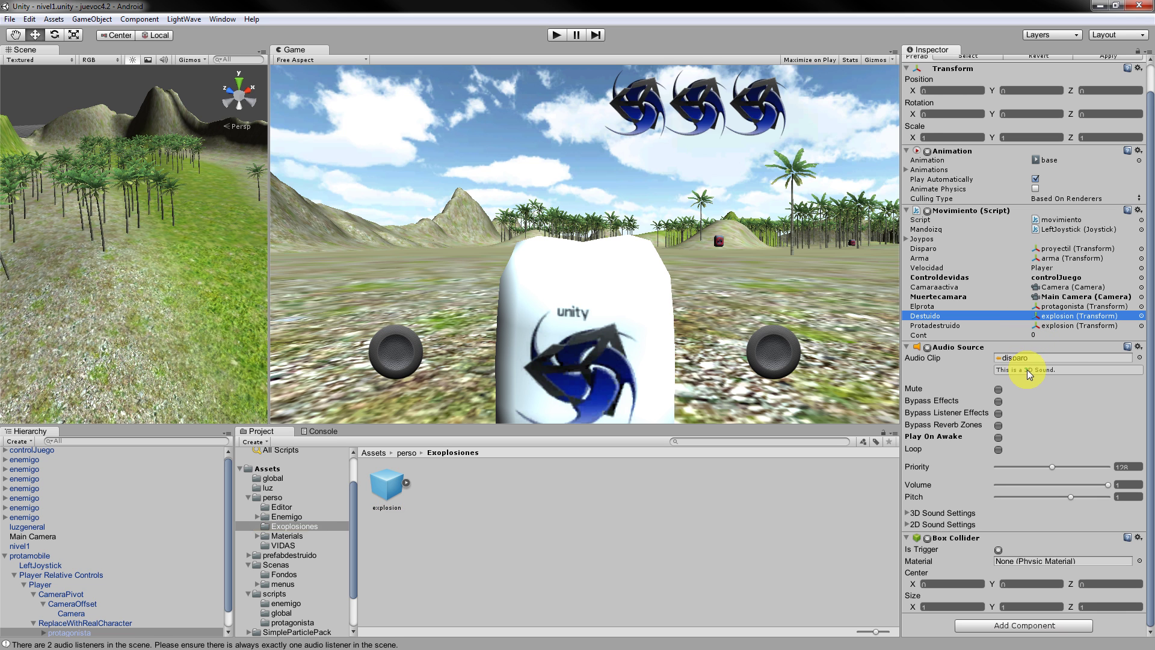
pyautogui.scroll(2, 1033, 387)
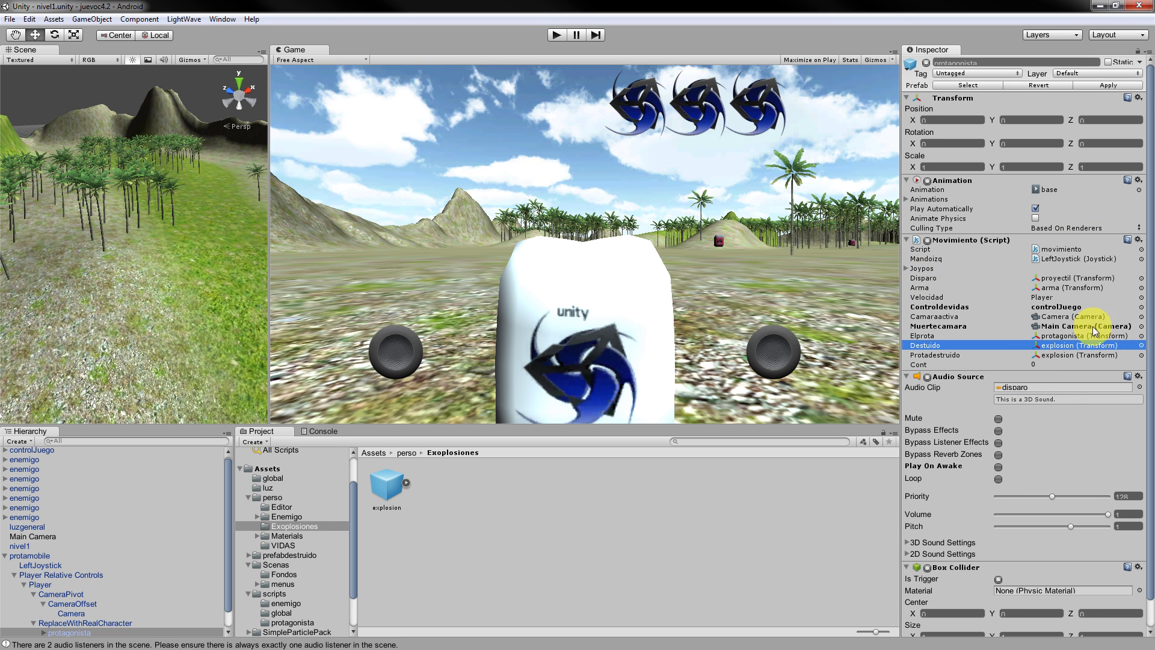
pyautogui.scroll(-2, 1134, 328)
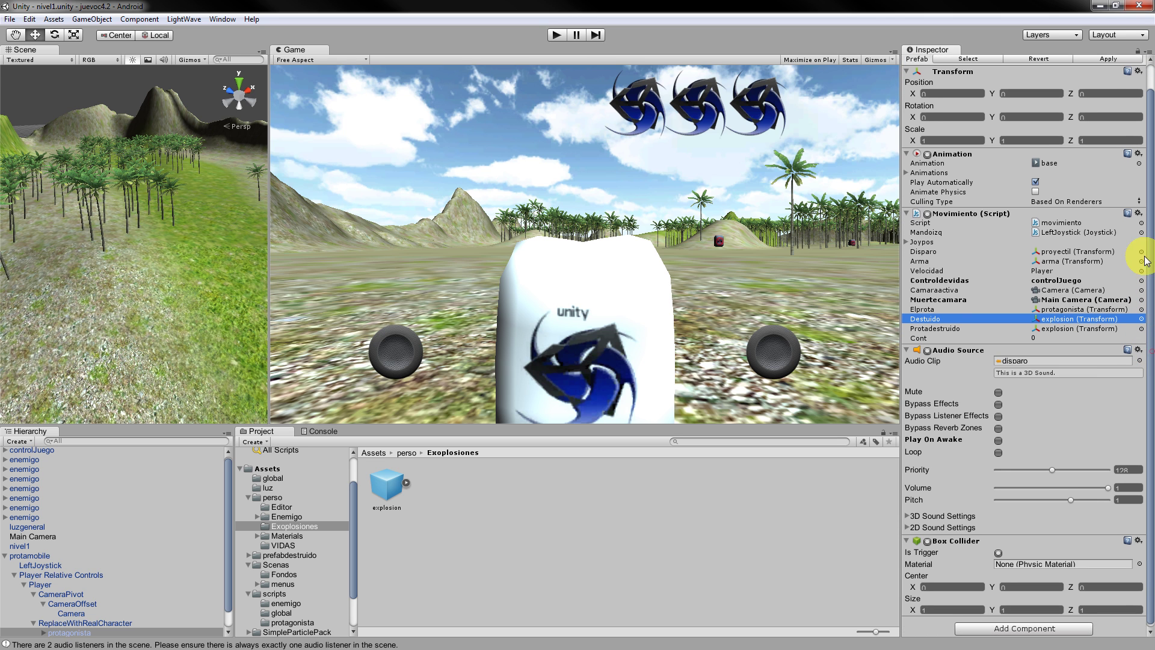
# Locate the Mandoizq LeftJoystick, the movimiento script file, and the Arma and Player references.
pyautogui.click(1075, 234)
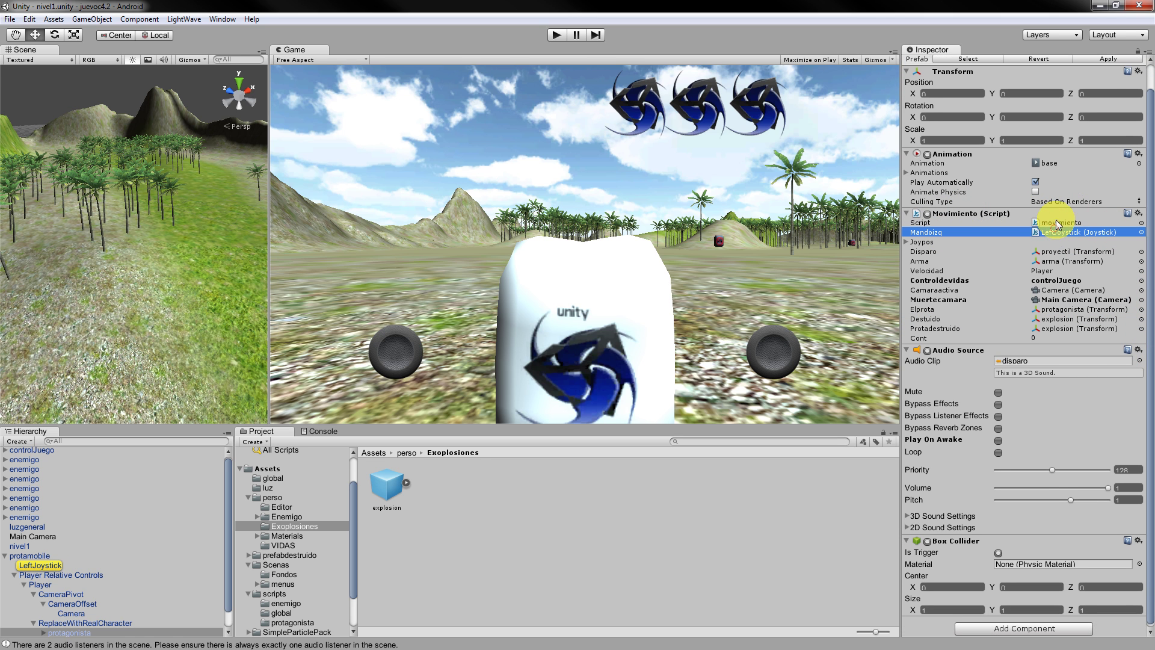
pyautogui.click(1059, 222)
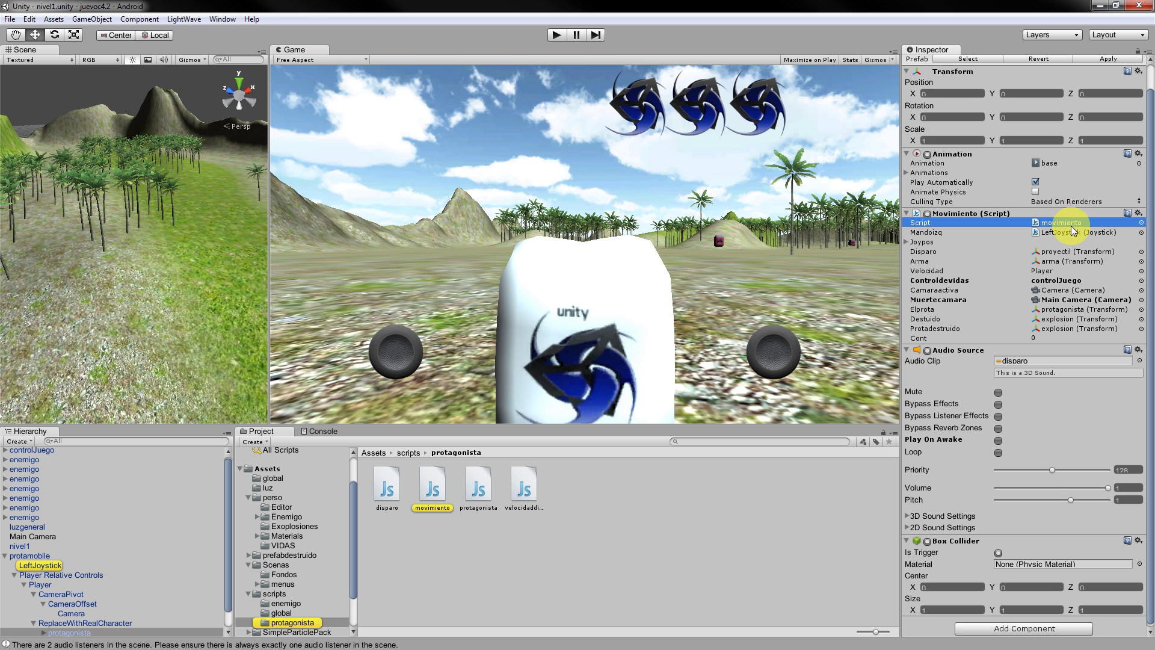
pyautogui.scroll(-1, 1065, 292)
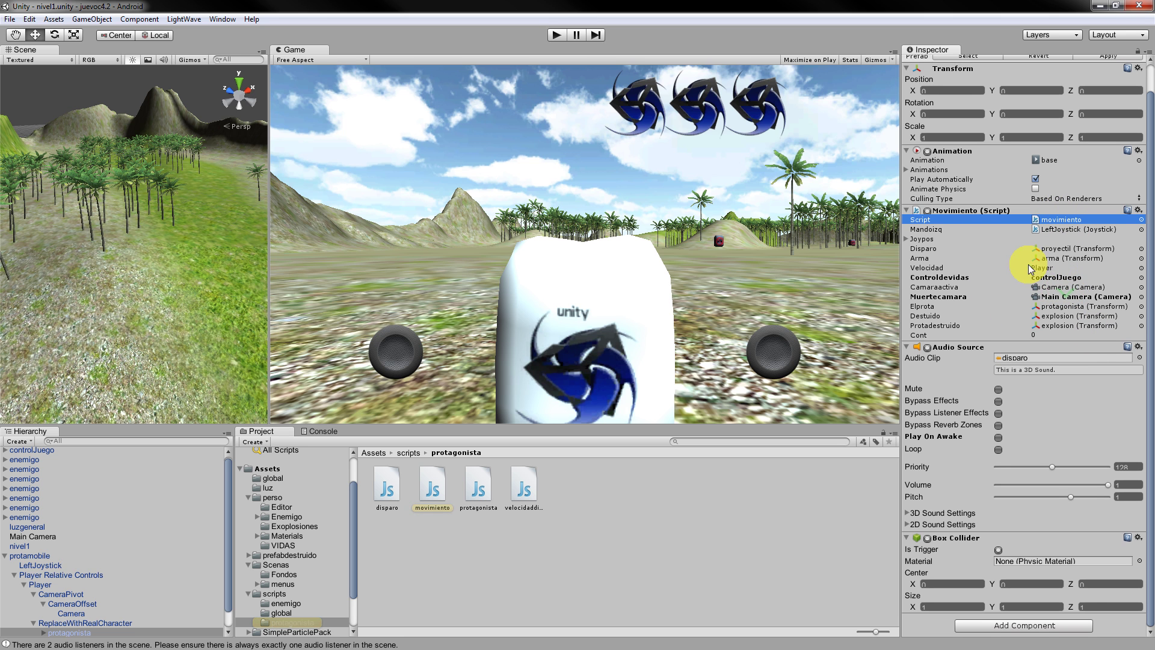
pyautogui.click(1040, 258)
pyautogui.click(1044, 277)
pyautogui.click(1044, 267)
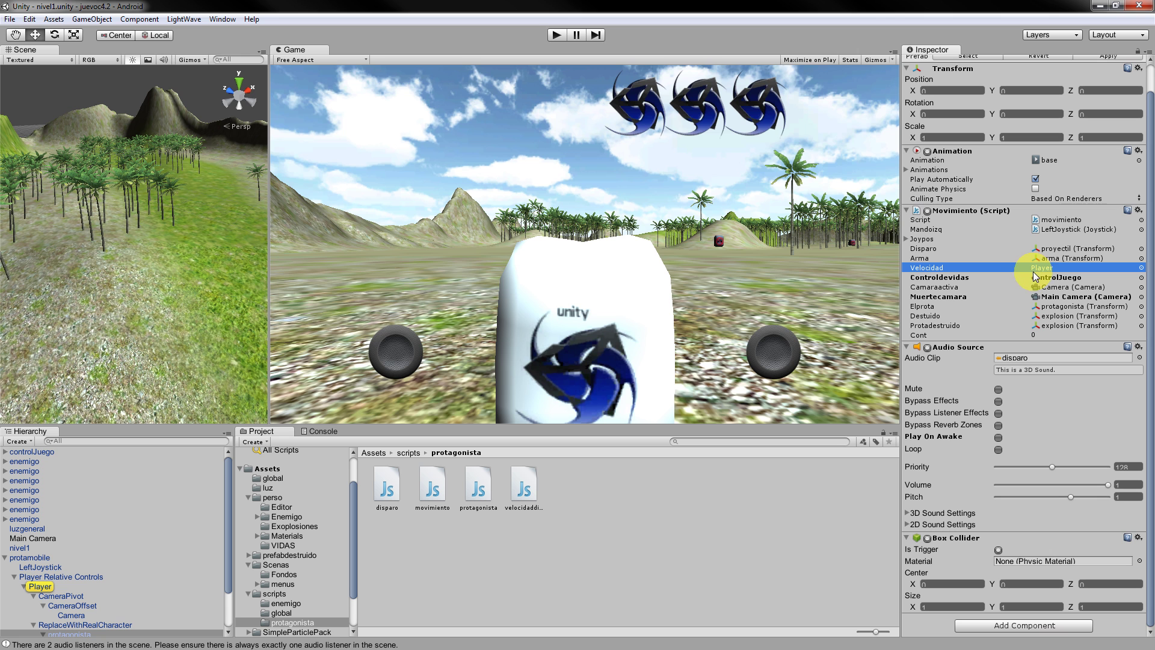
pyautogui.click(1035, 272)
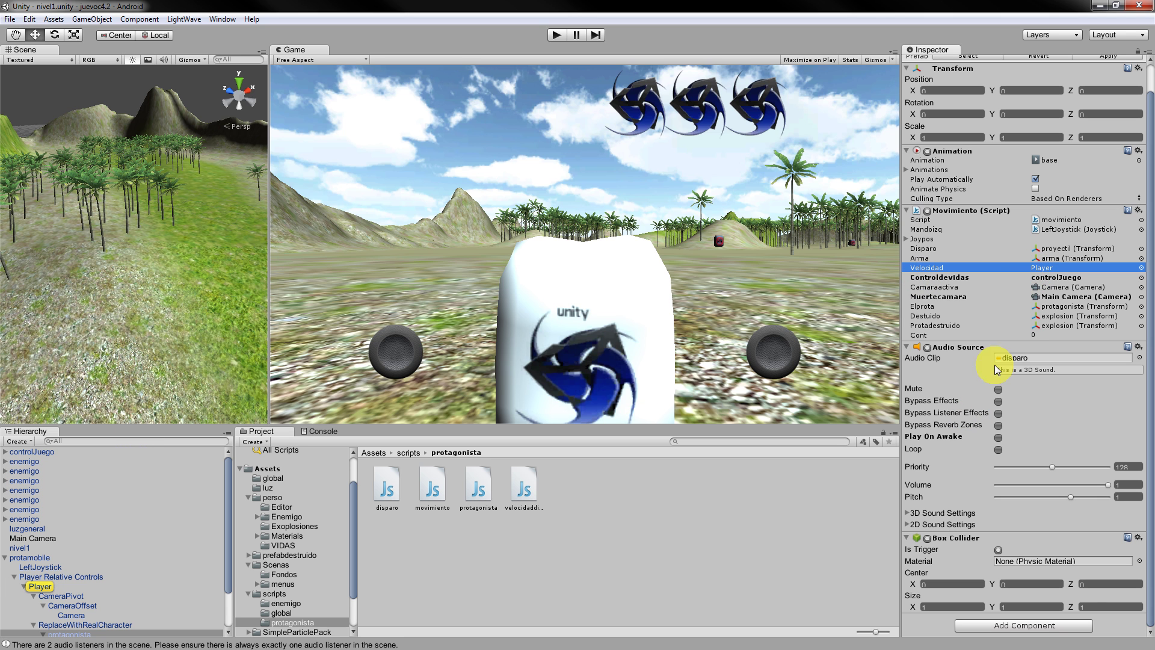
# Ping controlJuego, Main Camera, Camera, protagonista and the explosion prefab from the remaining fields.
pyautogui.click(1060, 279)
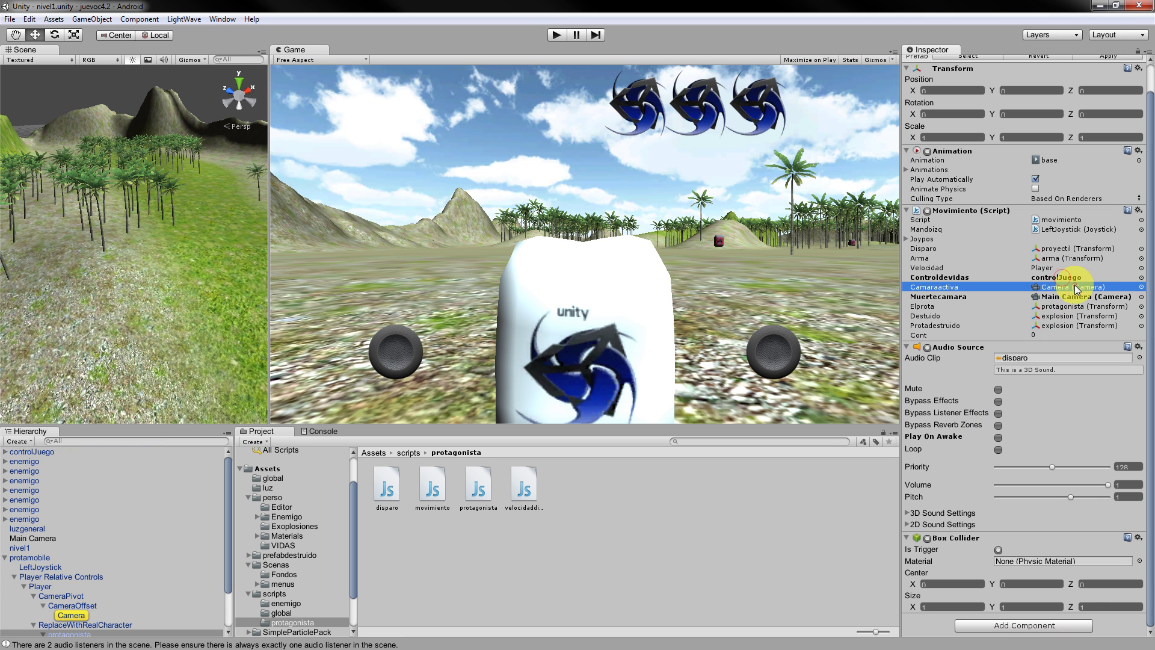
pyautogui.click(1070, 296)
pyautogui.click(1085, 289)
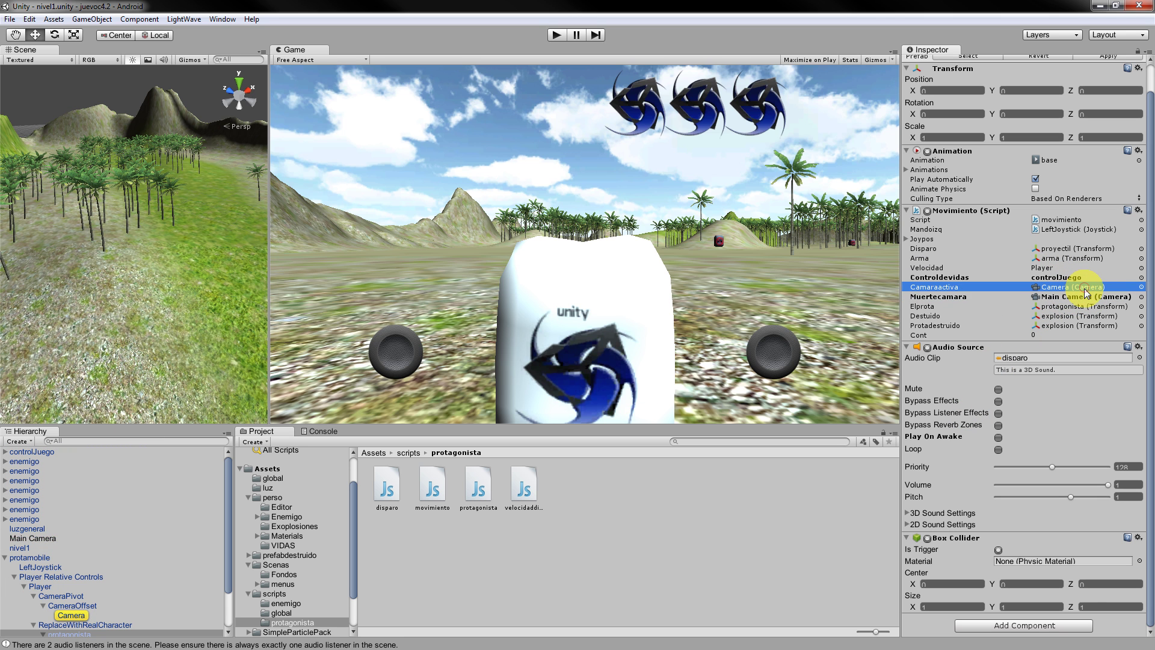
pyautogui.click(1086, 296)
pyautogui.click(1035, 307)
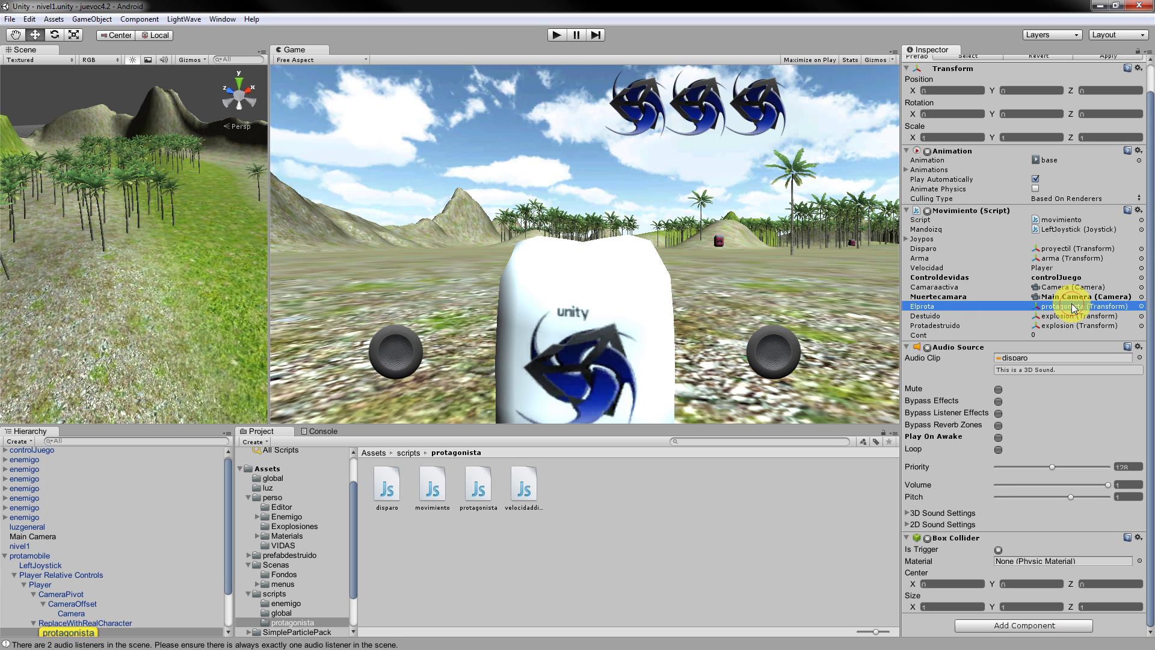
pyautogui.click(1059, 317)
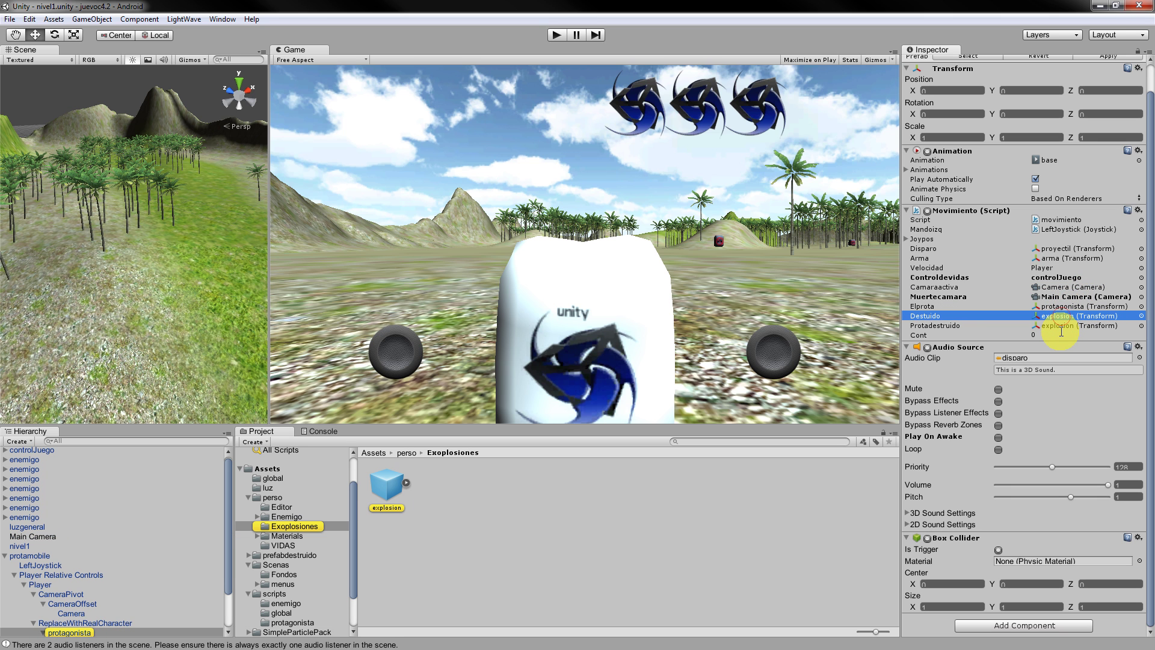
pyautogui.click(1065, 327)
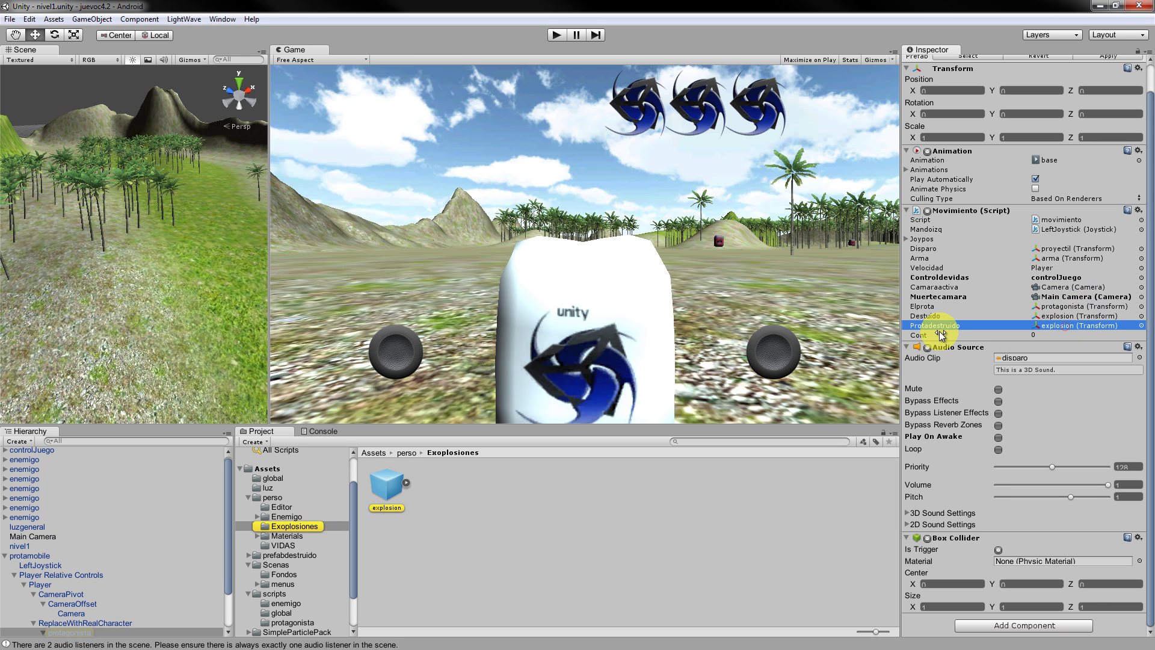
# Check the script's Cont value and browse the Project panel toward the Scenas folder.
pyautogui.scroll(1, 1047, 271)
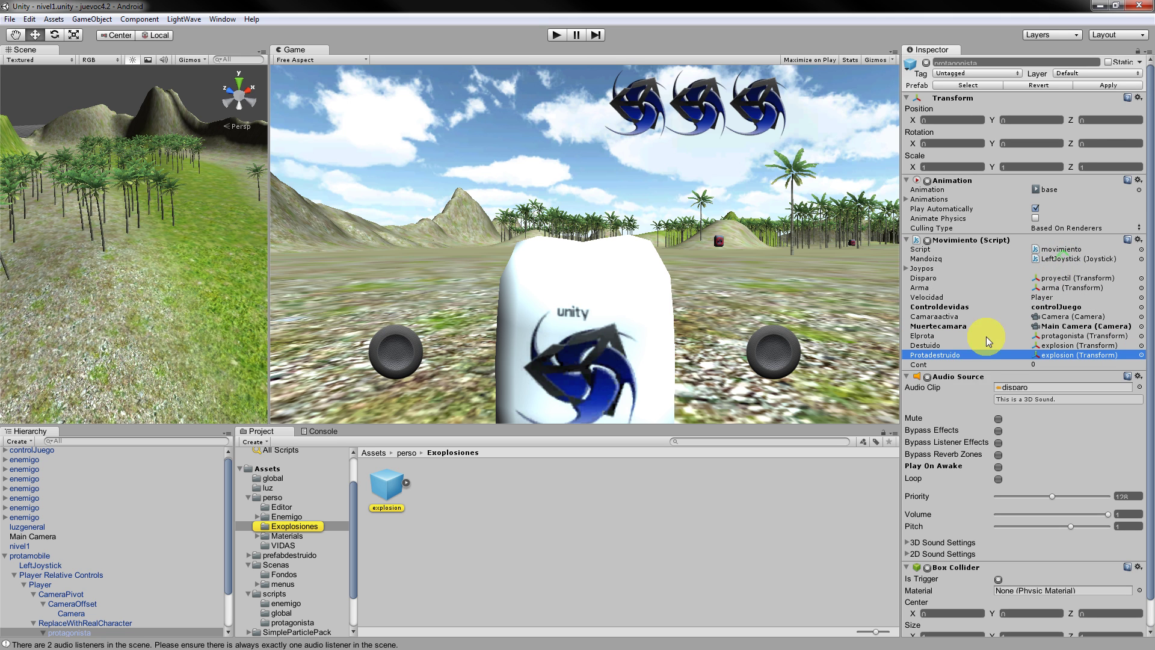
pyautogui.click(965, 364)
pyautogui.scroll(-1, 965, 355)
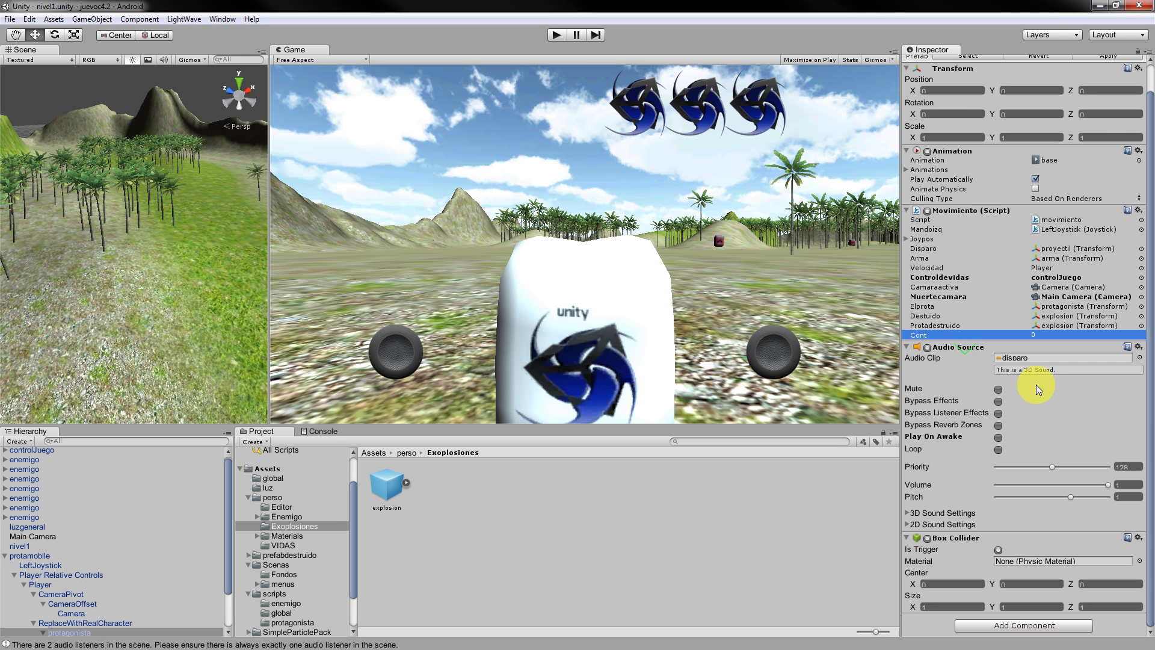
pyautogui.scroll(1, 1101, 451)
pyautogui.scroll(-1, 1105, 449)
pyautogui.scroll(1, 1105, 449)
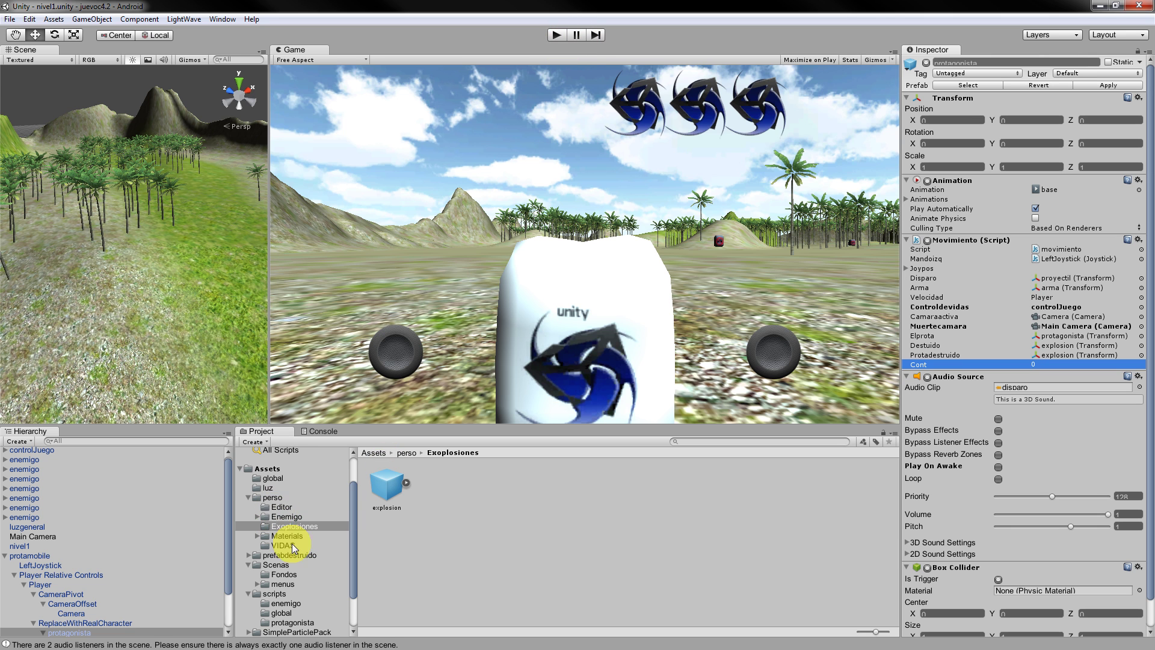
pyautogui.scroll(-3, 280, 579)
# Open the nivel3 scene from the Scenas folder and bring up the sonidos folder.
pyautogui.click(274, 529)
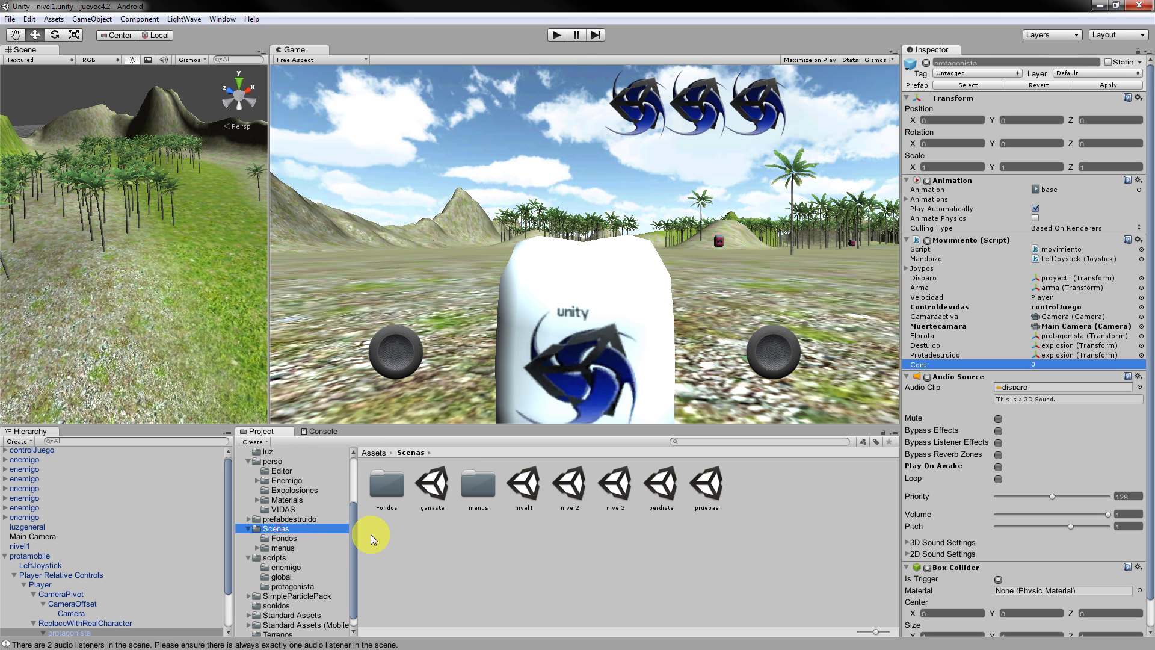
pyautogui.click(515, 487)
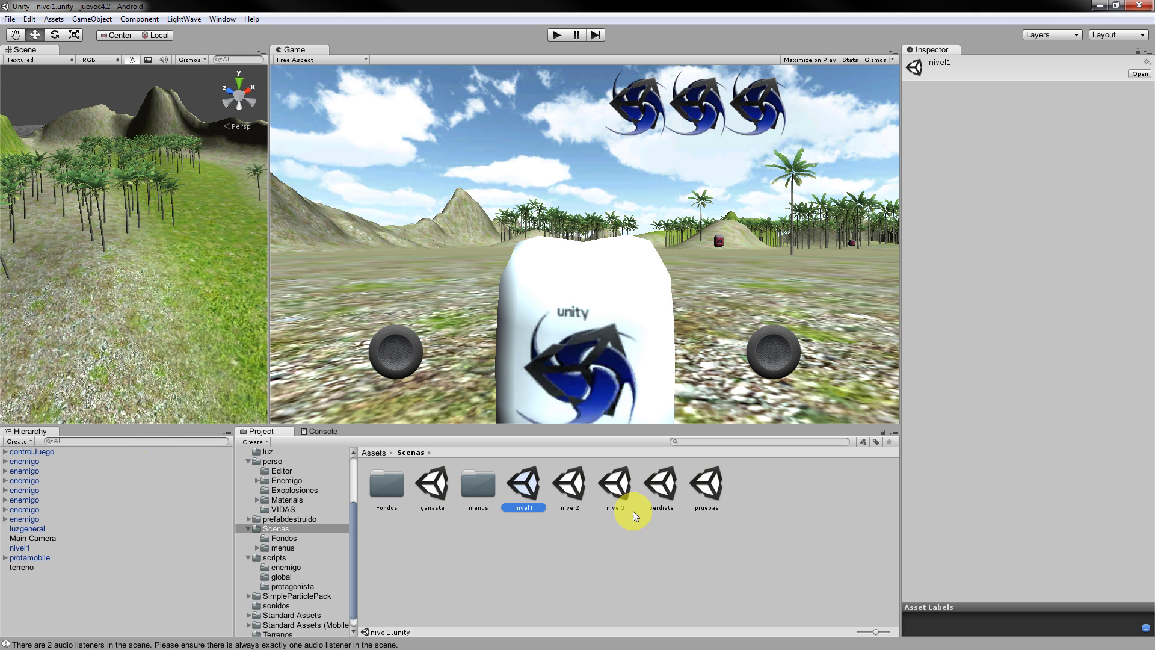
pyautogui.doubleClick(616, 478)
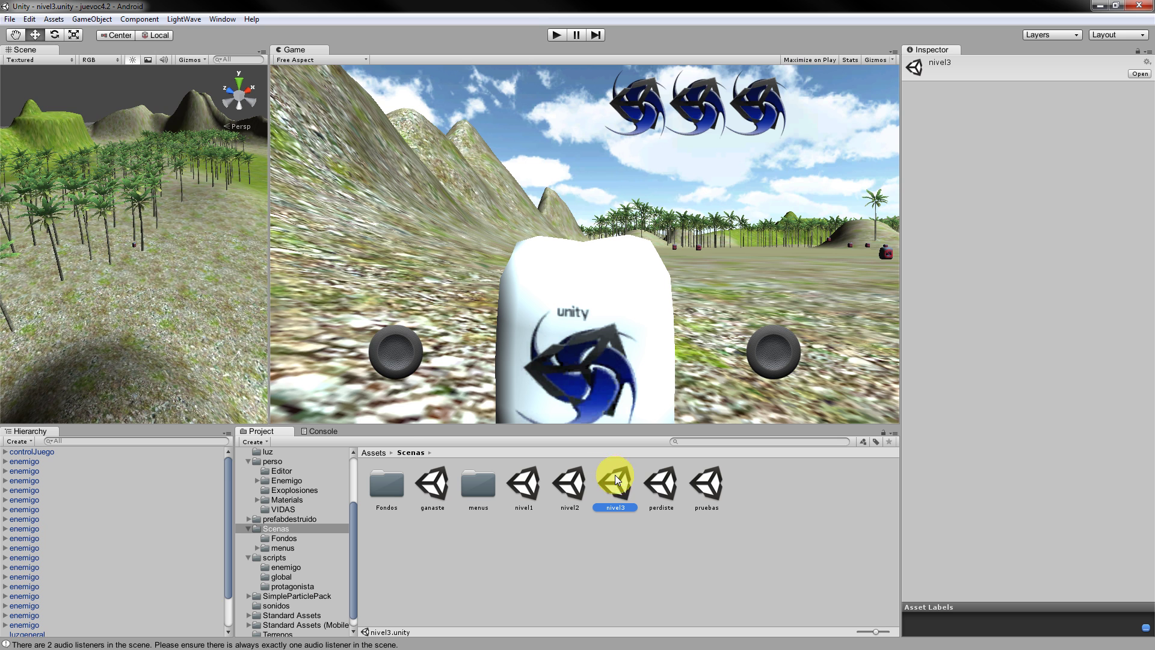
pyautogui.click(192, 544)
pyautogui.scroll(-3, 151, 546)
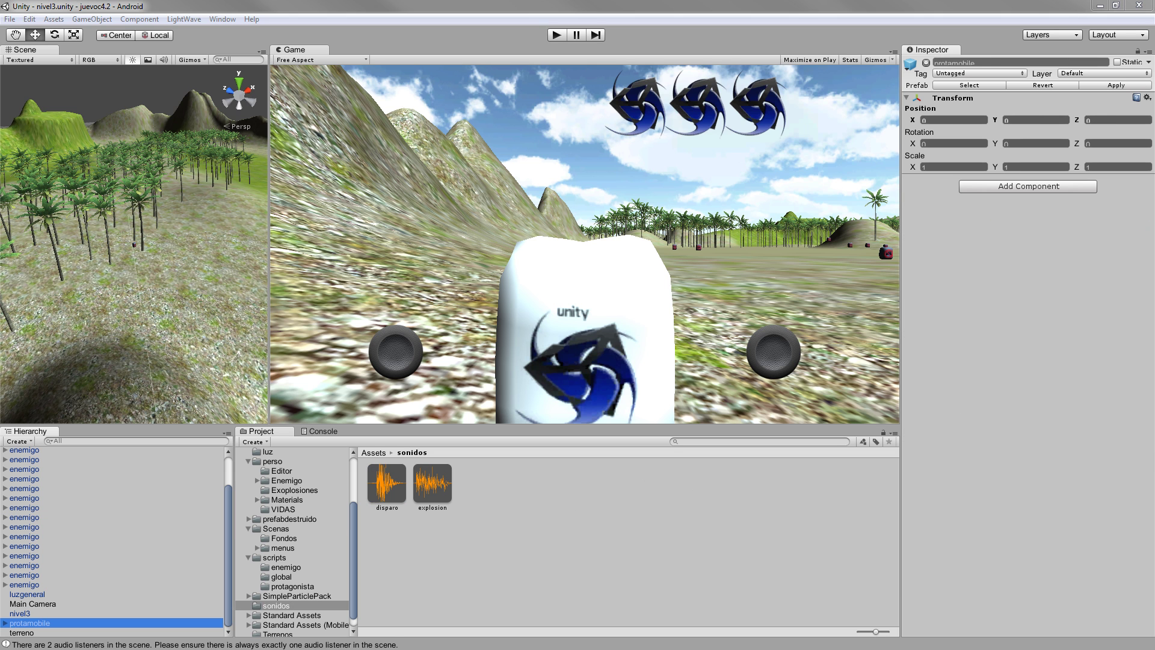
# Expand protamobile, Player and ReplaceWithRealCharacter, and select protagonista in nivel3.
pyautogui.click(5, 625)
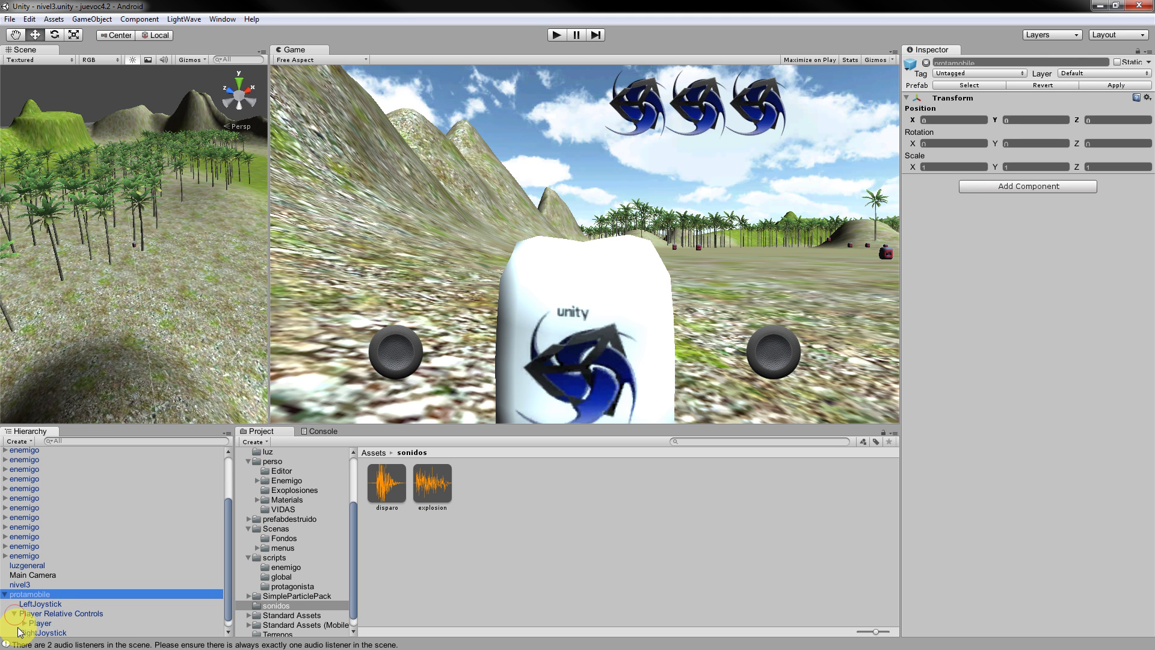
pyautogui.click(27, 624)
pyautogui.scroll(-2, 46, 614)
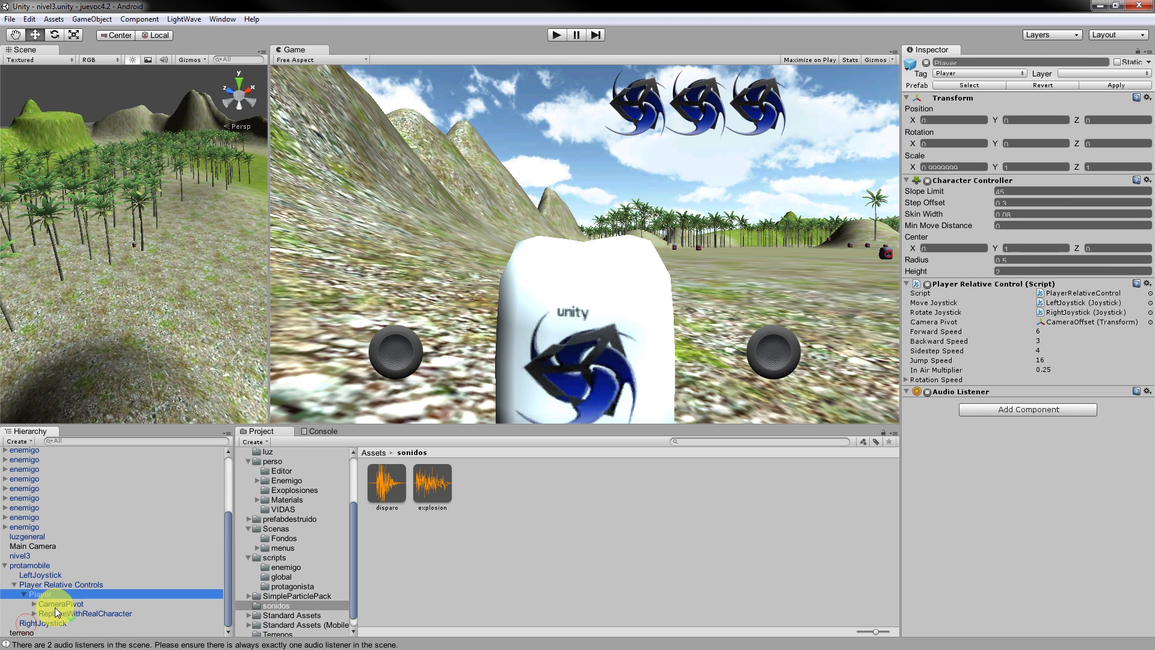
pyautogui.click(33, 613)
pyautogui.click(65, 623)
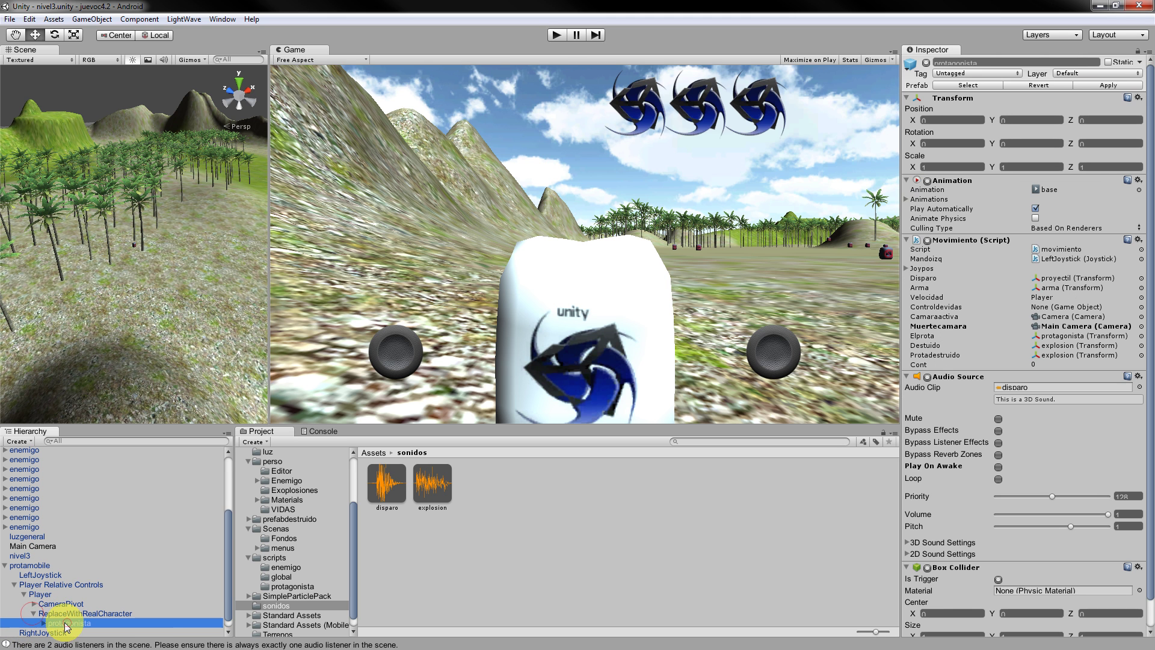
pyautogui.scroll(-2, 1047, 410)
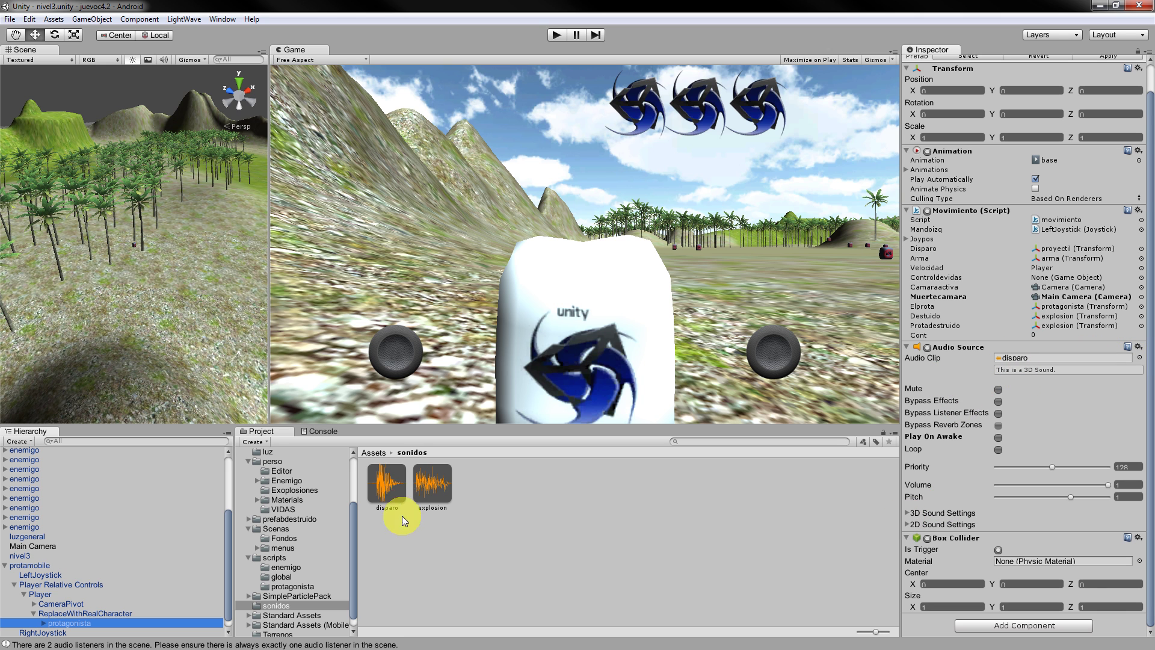
# Assign disparo as protagonista's Audio Clip, then view the disparo and explosion import settings.
pyautogui.moveTo(388, 484); pyautogui.dragTo(1081, 361)
pyautogui.click(1080, 361)
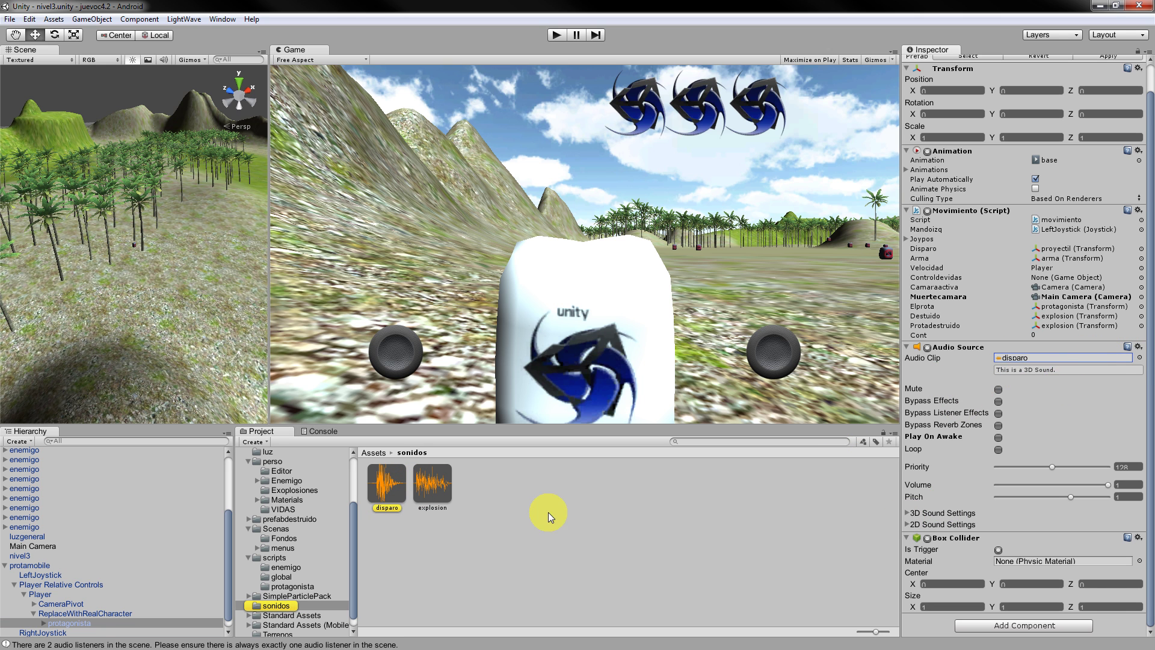
pyautogui.click(277, 613)
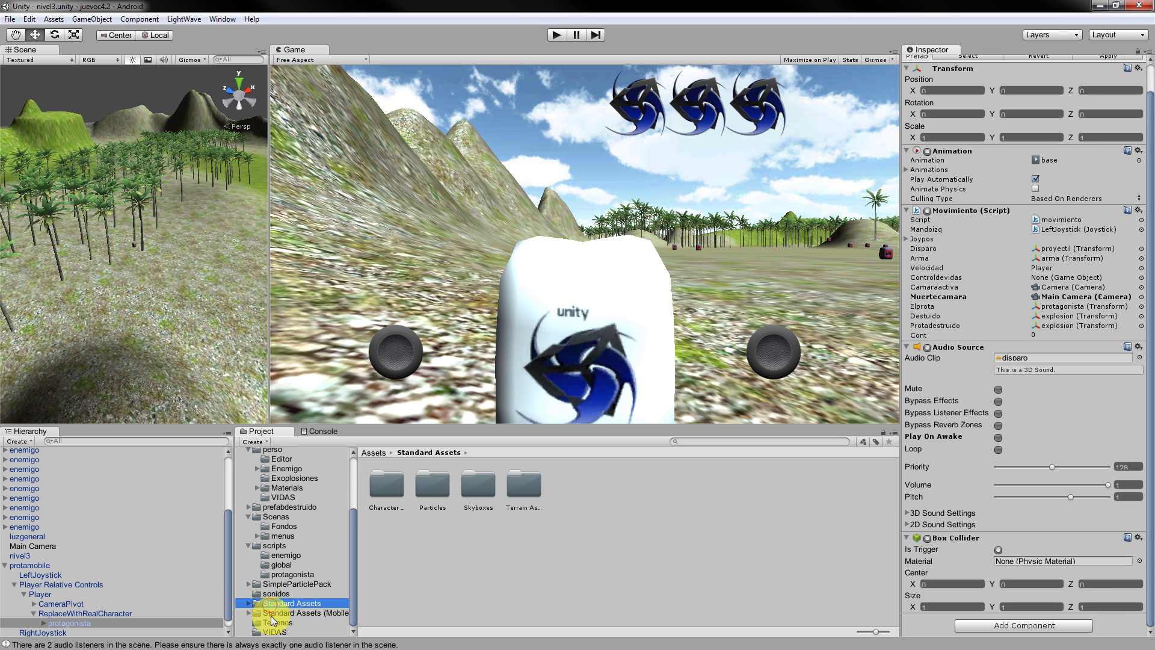
pyautogui.click(276, 594)
pyautogui.click(777, 549)
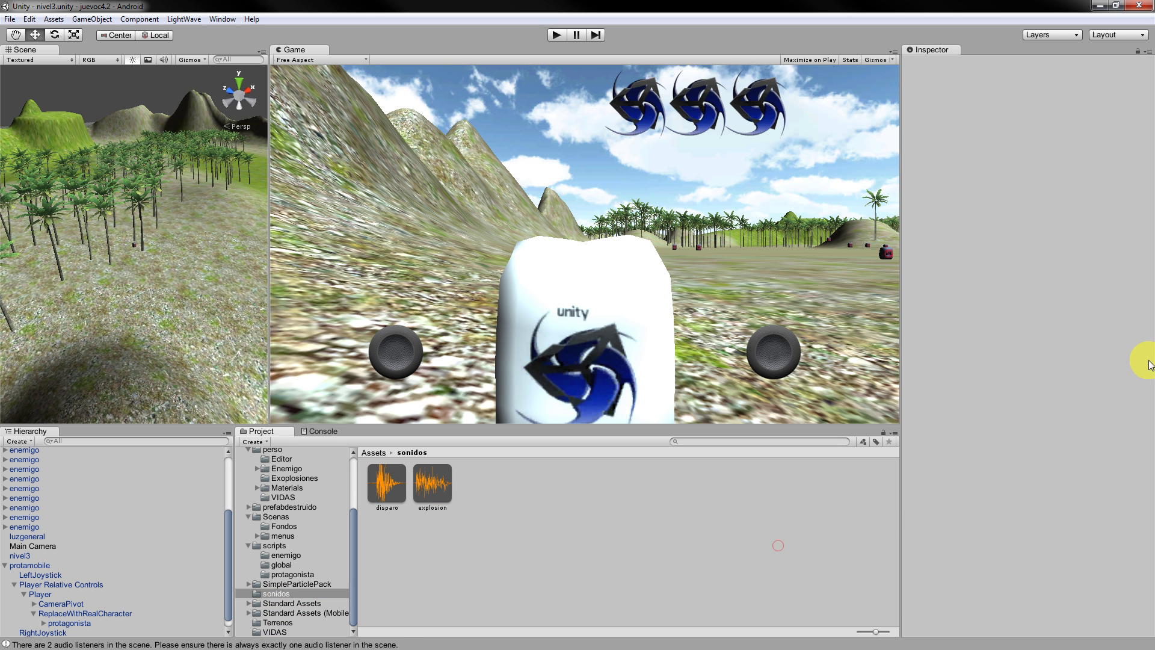
pyautogui.click(391, 489)
pyautogui.click(426, 497)
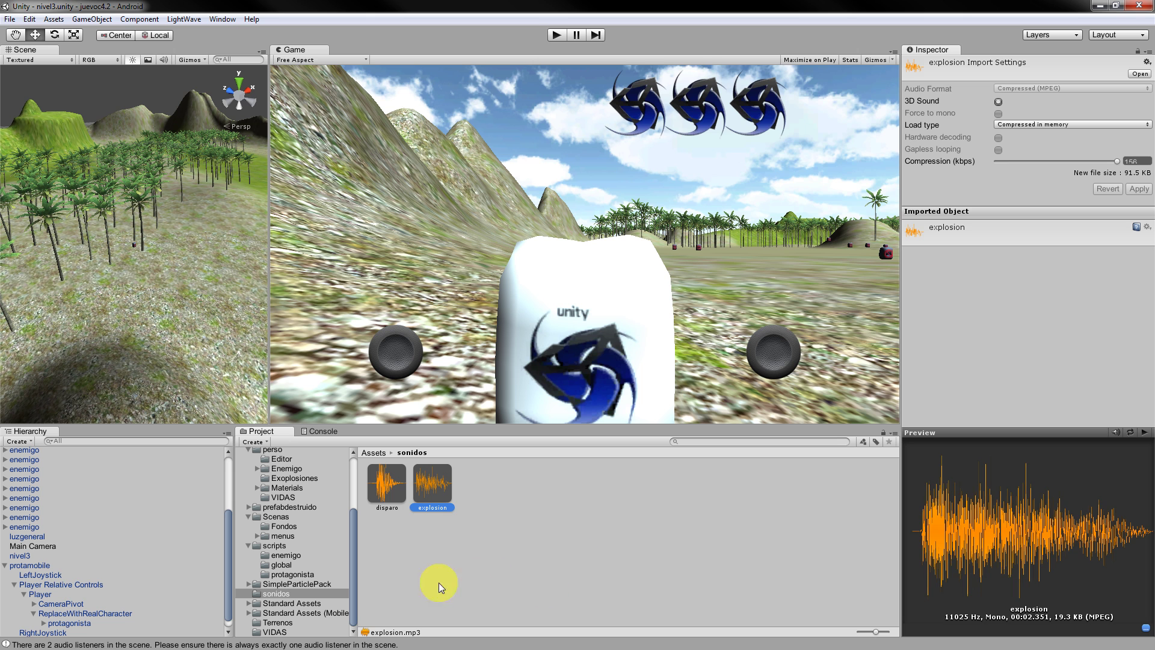
# Select protagonista and drag its Audio Source Priority from 128 down to 0.
pyautogui.click(387, 484)
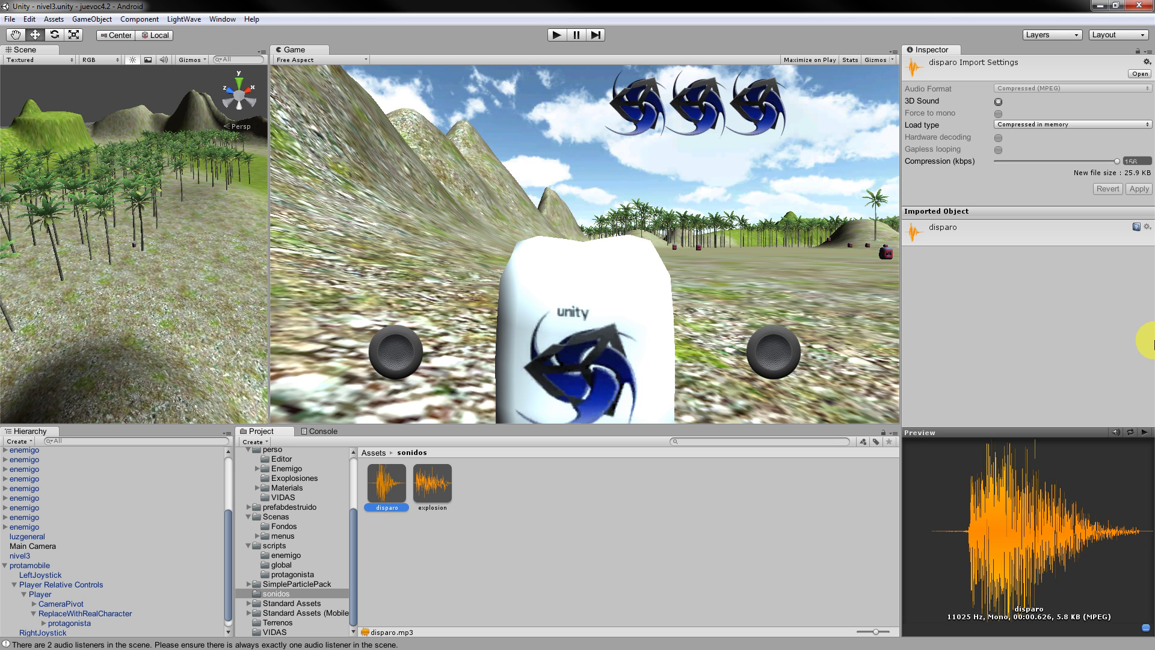
pyautogui.click(90, 623)
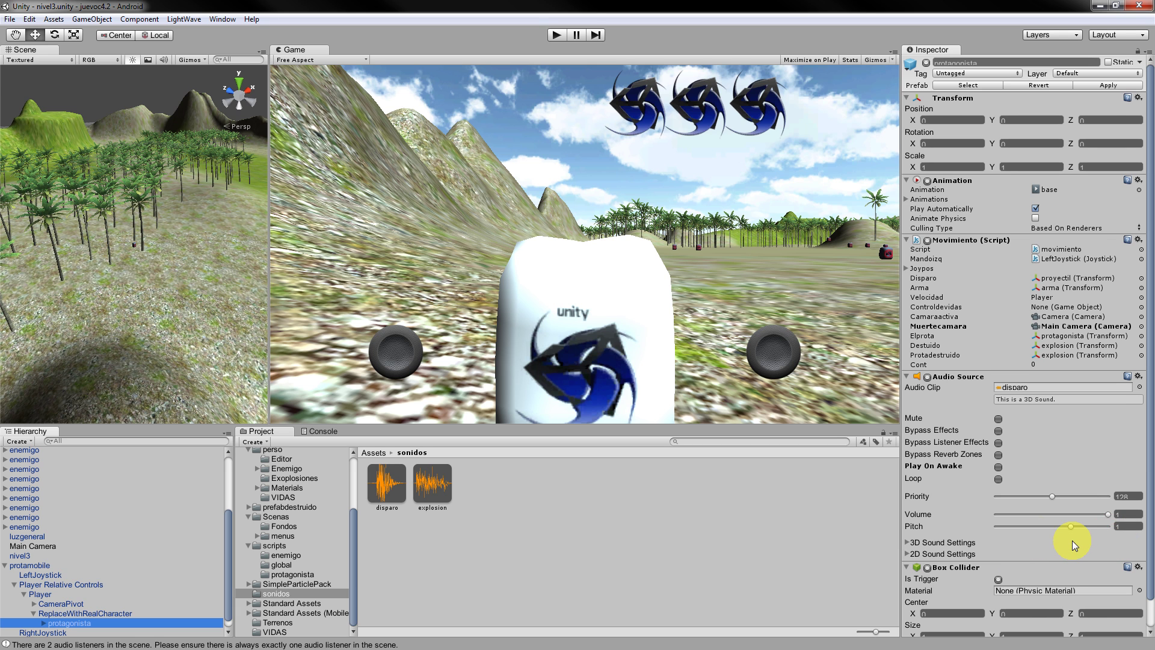
pyautogui.scroll(-2, 1072, 540)
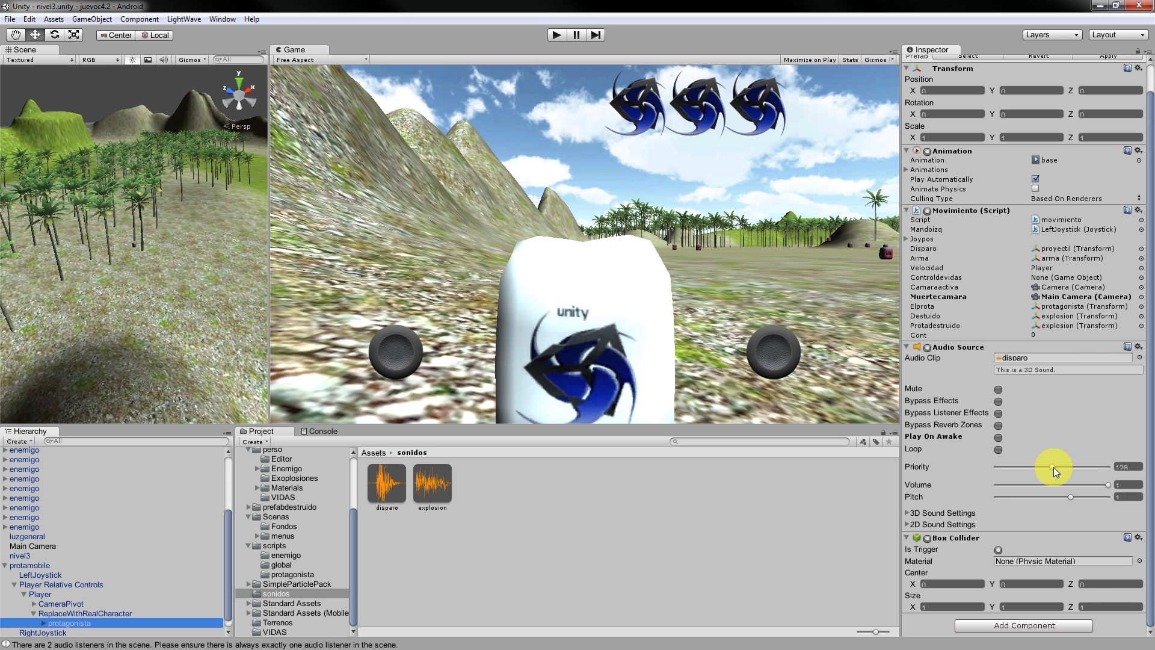
pyautogui.moveTo(1056, 471); pyautogui.dragTo(1151, 475)
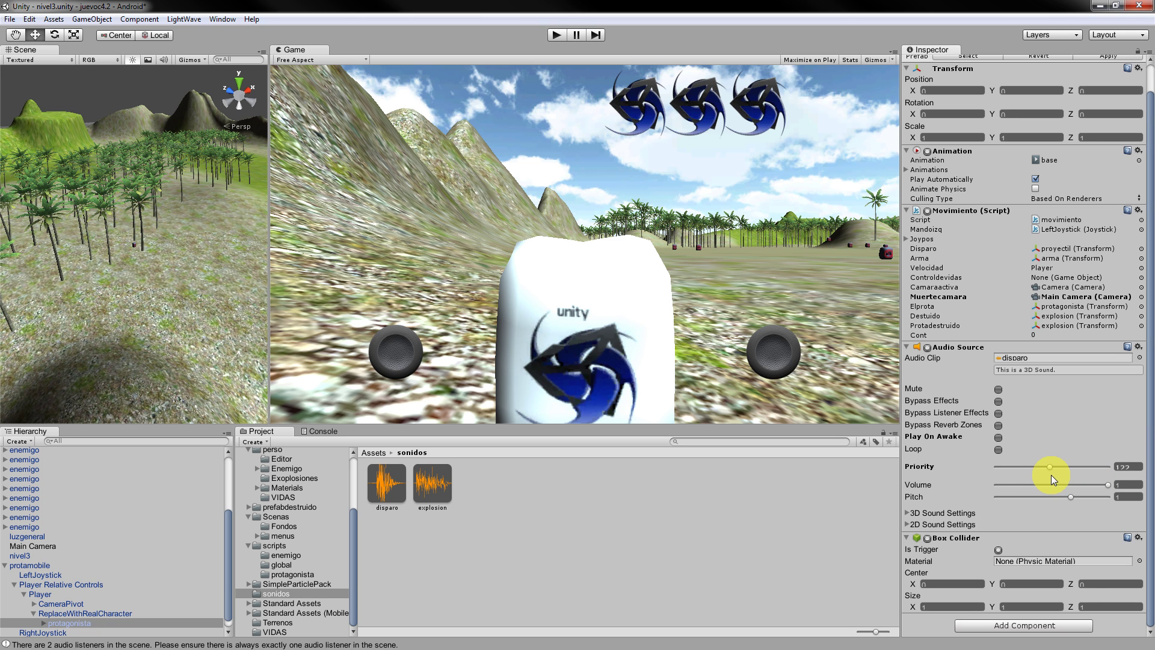
pyautogui.moveTo(1052, 476); pyautogui.dragTo(1035, 476)
# Test-run nivel3, stop it, and raise the Audio Source Priority to 255.
pyautogui.click(557, 35)
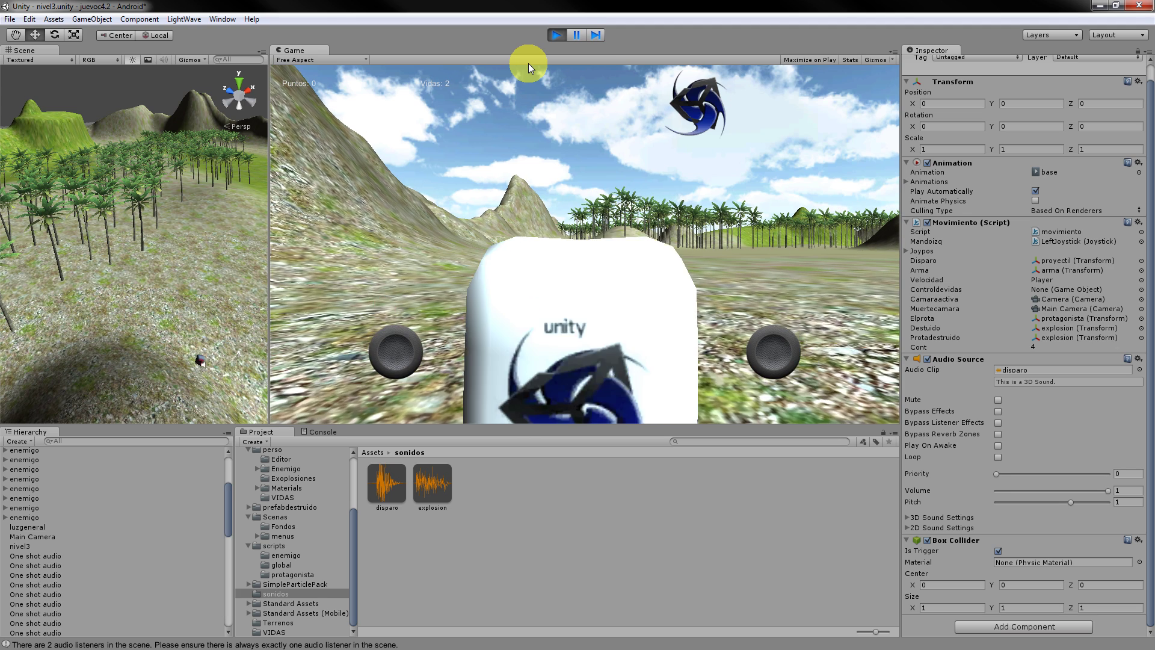
pyautogui.click(560, 36)
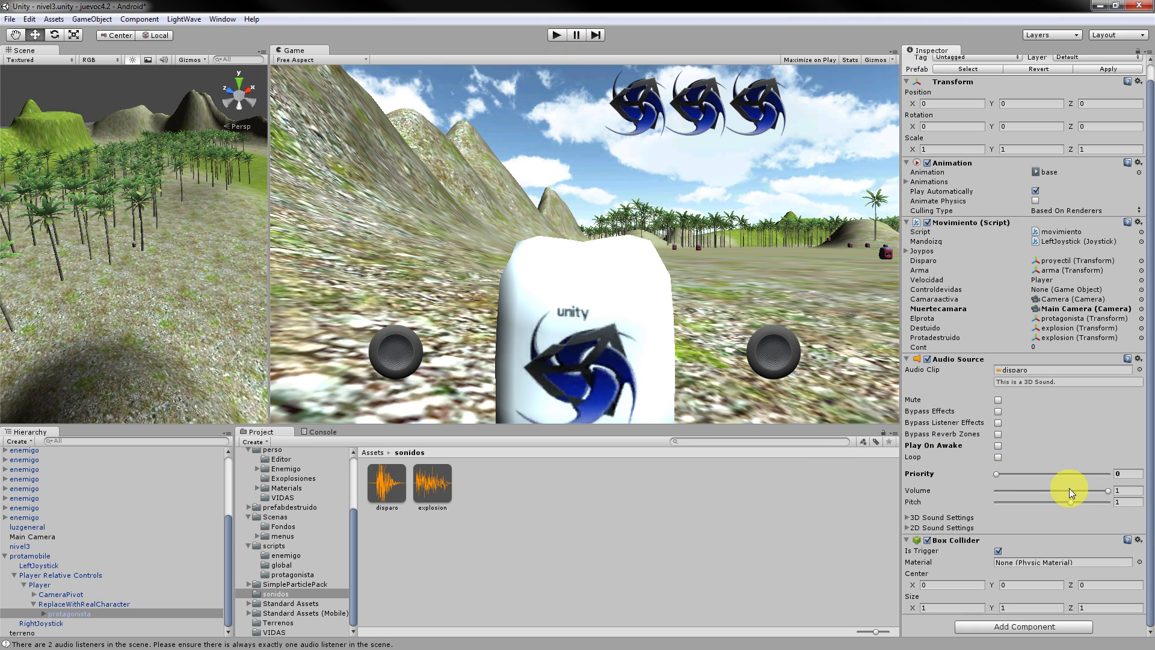
pyautogui.moveTo(995, 474); pyautogui.dragTo(1135, 481)
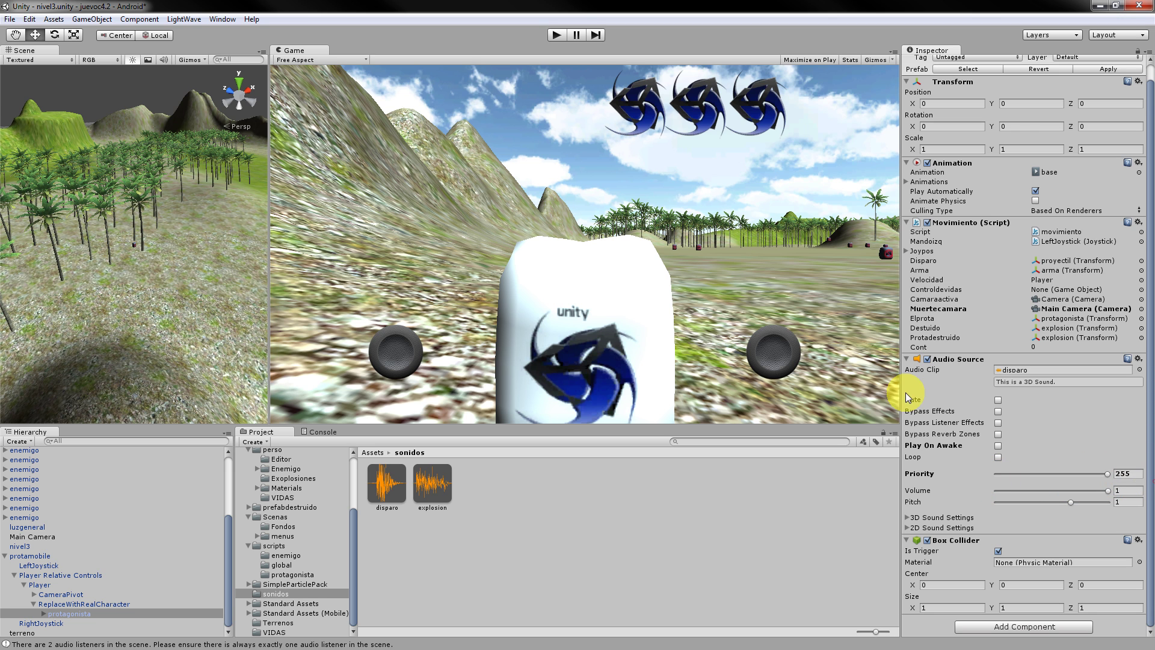
# Play again, attempt File > Save Scene, then exit play mode and deselect.
pyautogui.click(558, 34)
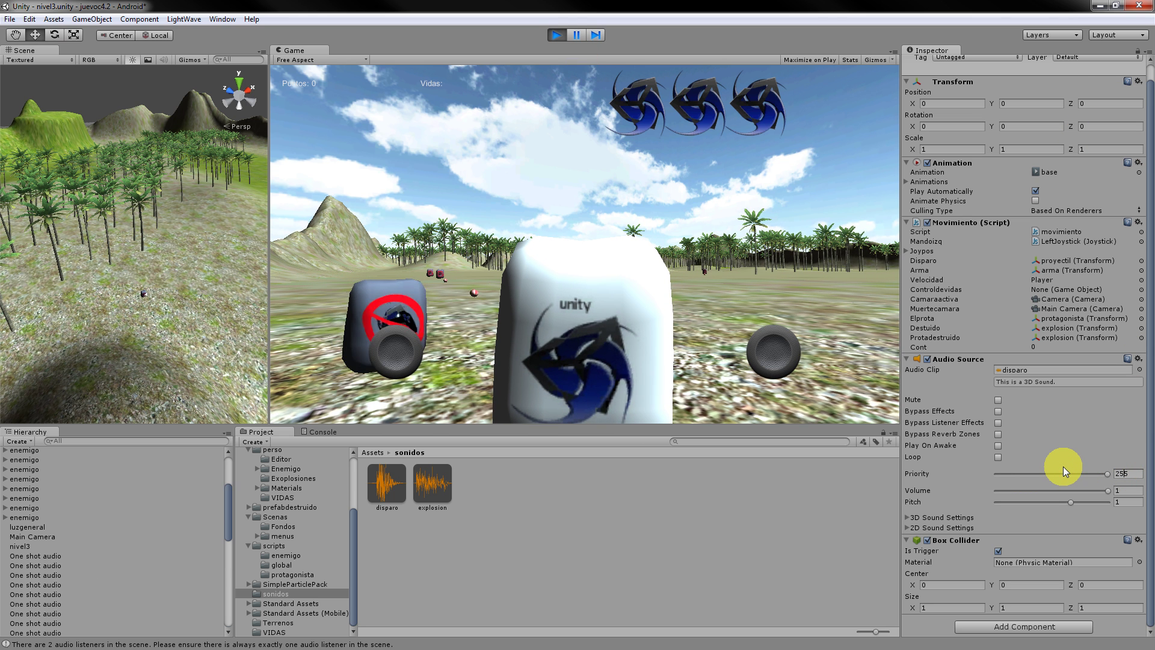
pyautogui.press('Delete')
pyautogui.press('Delete')
pyautogui.write('12')
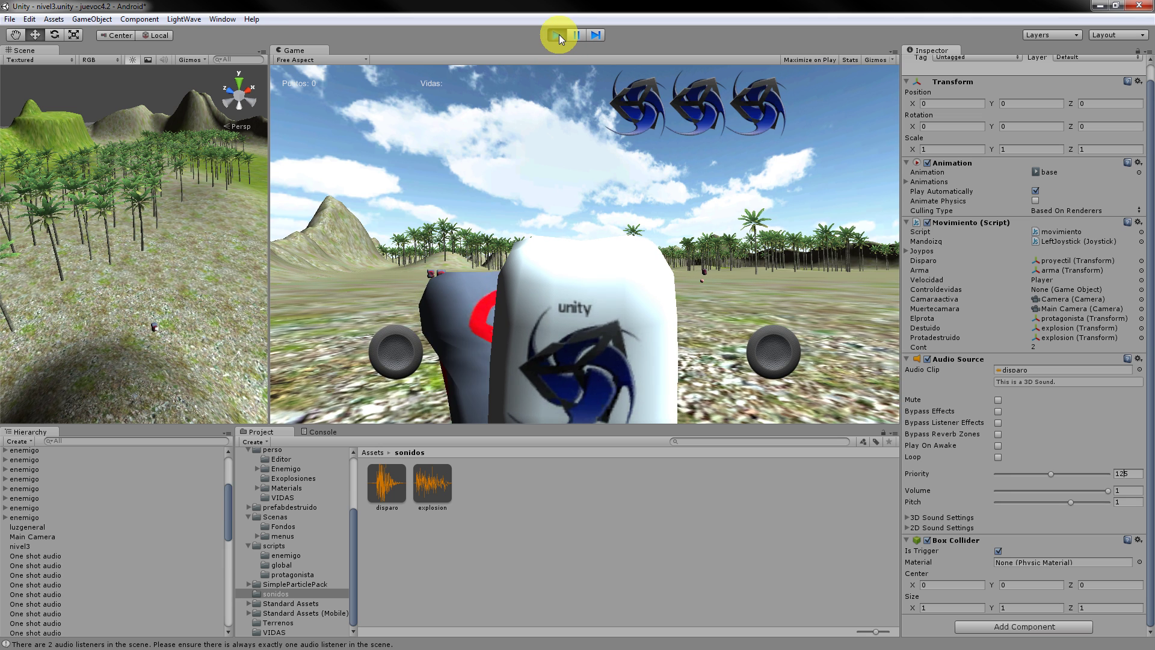
pyautogui.click(9, 22)
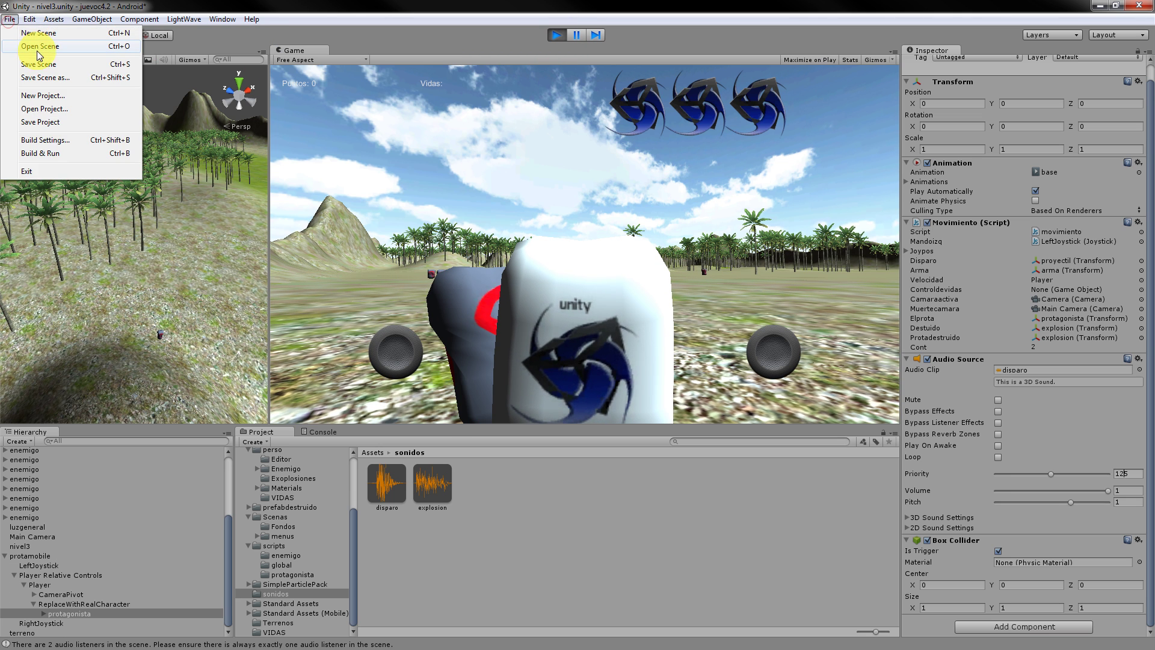
pyautogui.click(39, 65)
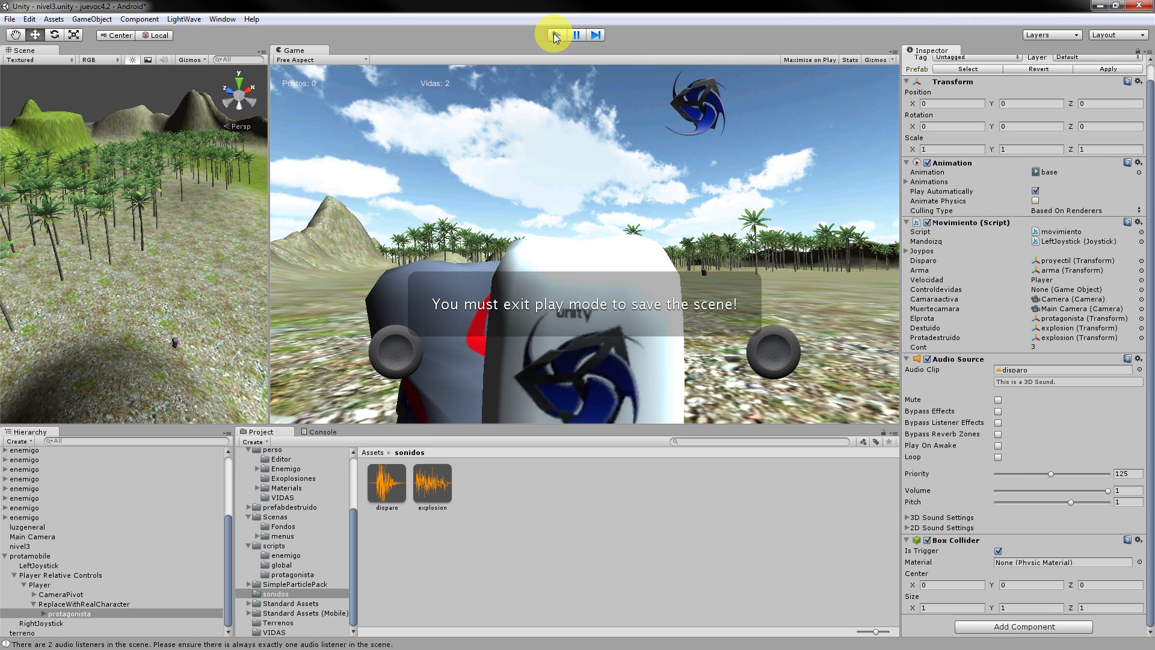
pyautogui.click(554, 36)
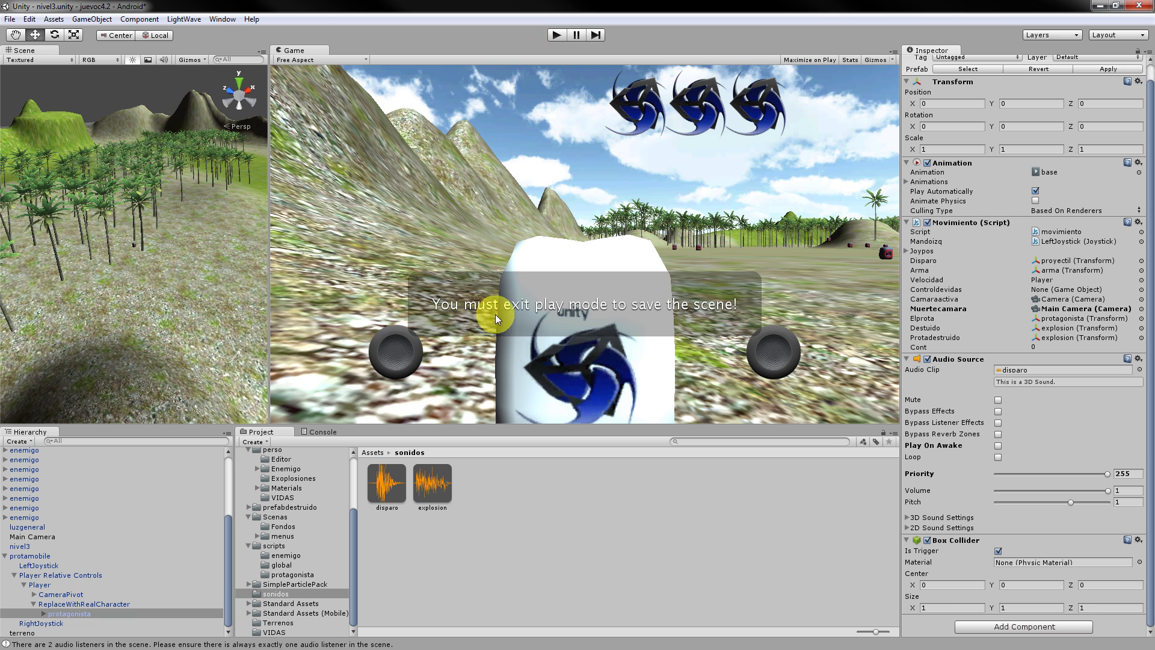
pyautogui.click(539, 511)
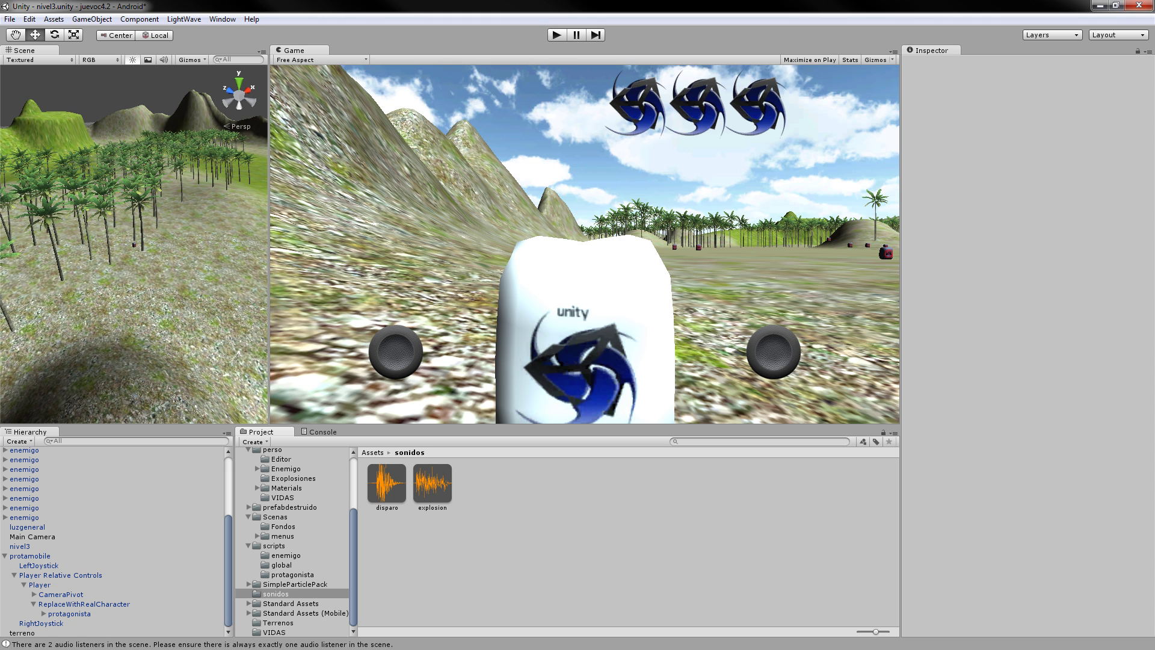
# Inspect an enemigo, then protagonista with its children expanded, and open movimiento.js in MonoDevelop.
pyautogui.click(19, 518)
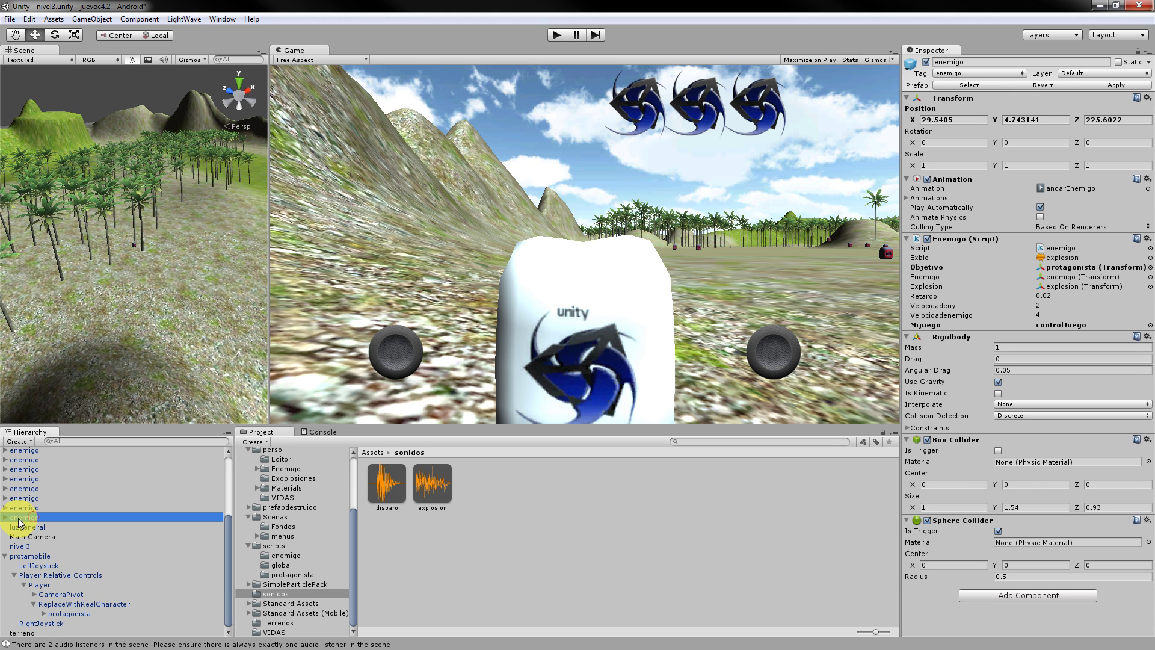
pyautogui.click(82, 615)
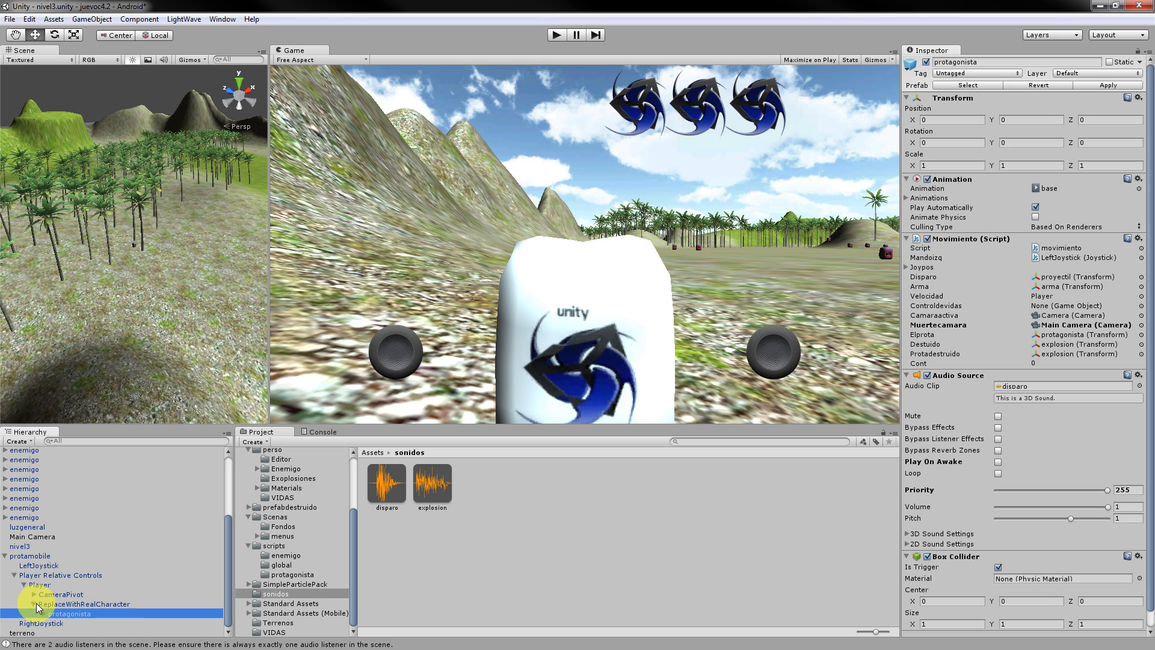
pyautogui.scroll(-1, 142, 578)
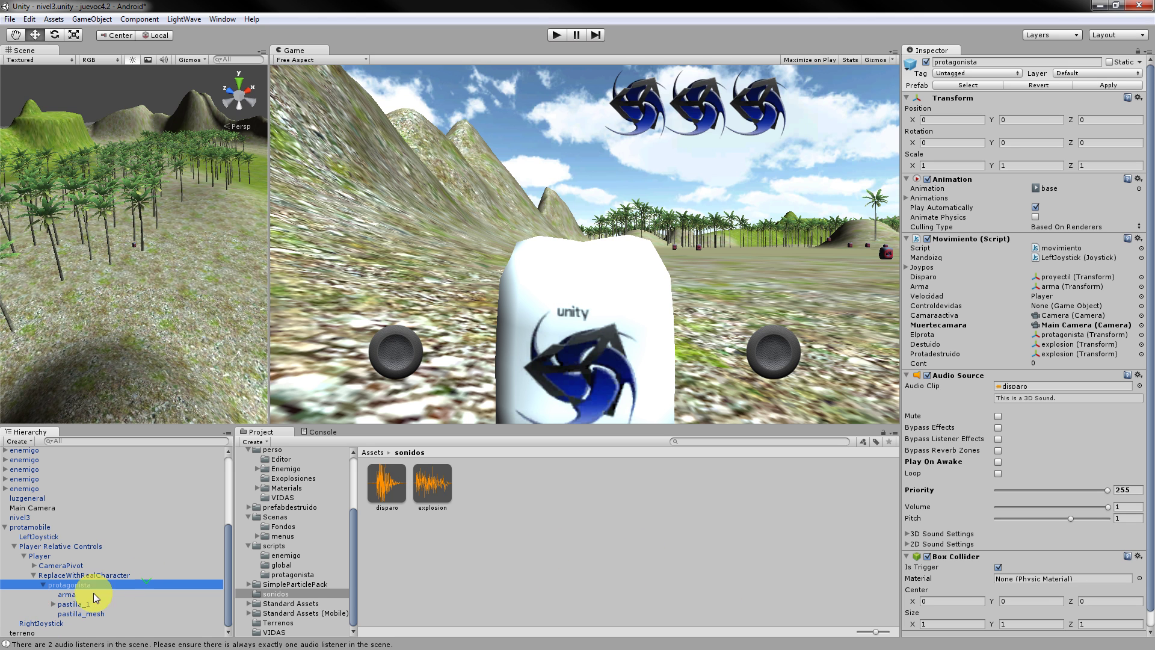
pyautogui.click(54, 604)
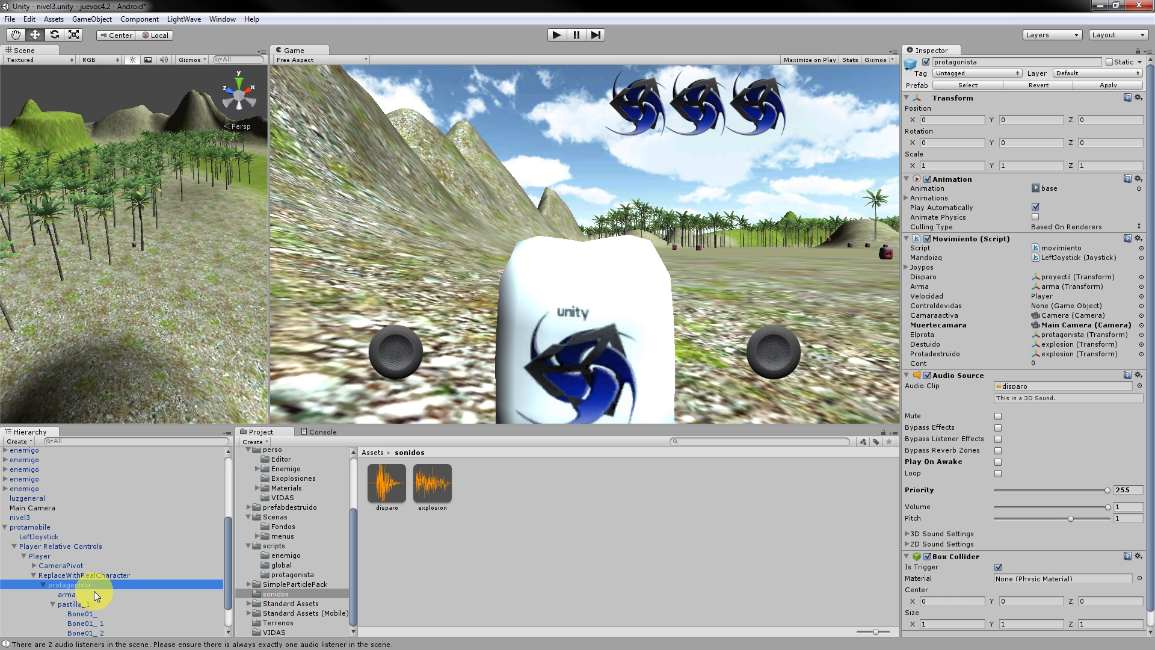
pyautogui.click(1061, 249)
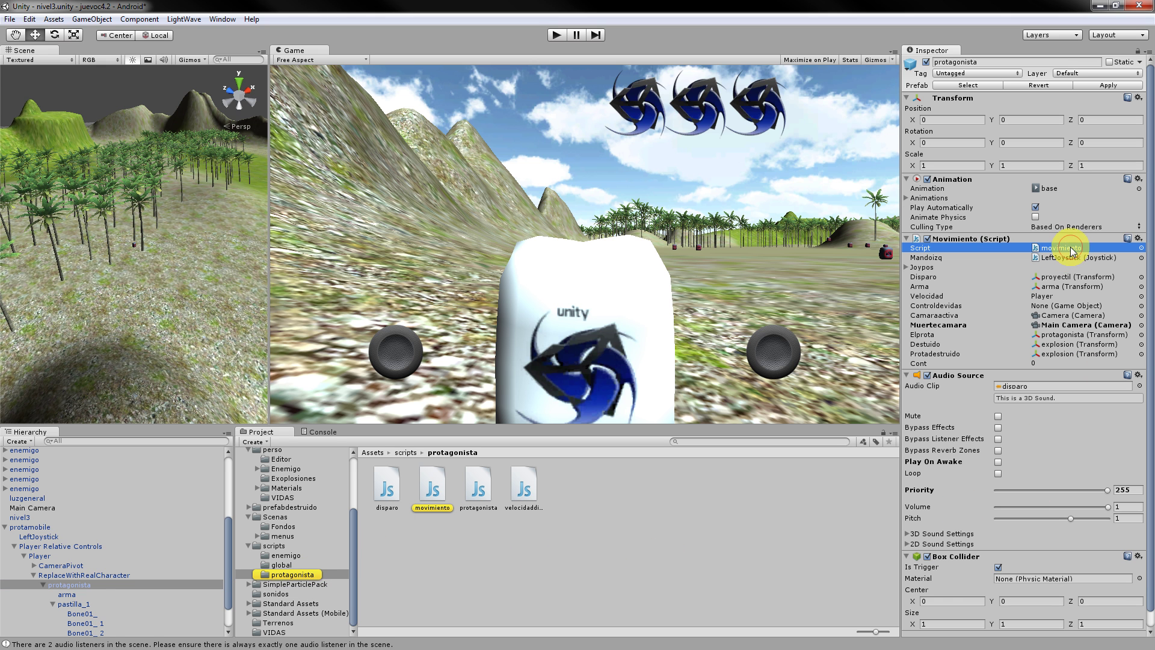
pyautogui.doubleClick(1061, 248)
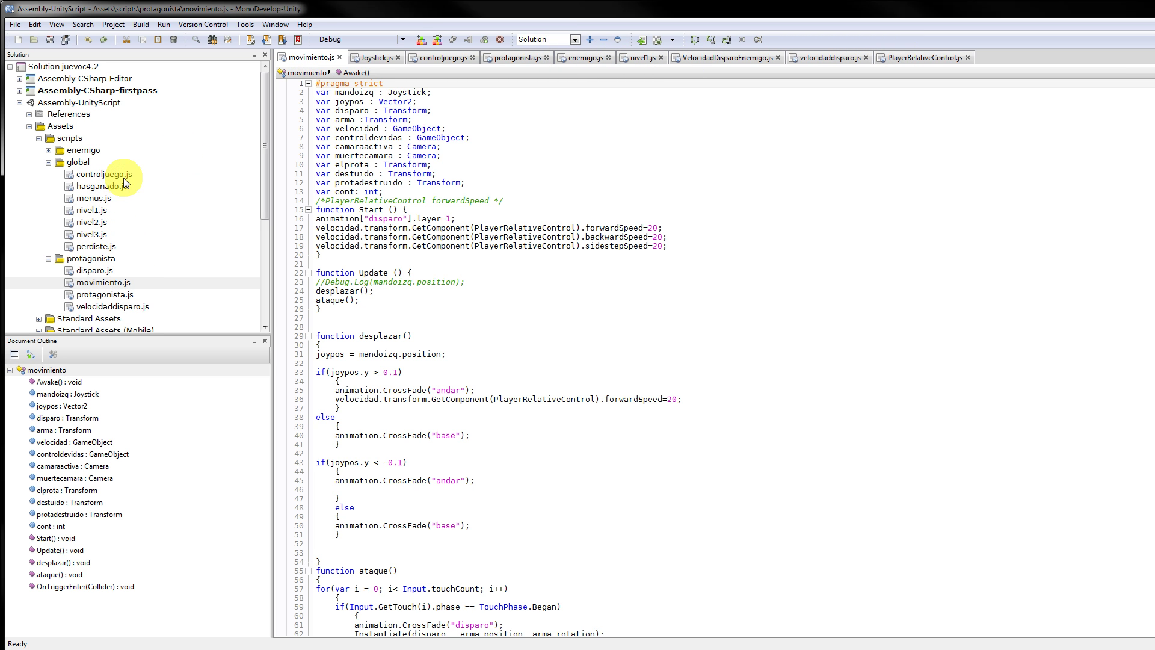
# Open protagonista.js and select the end of its second Instantiate line.
pyautogui.doubleClick(127, 294)
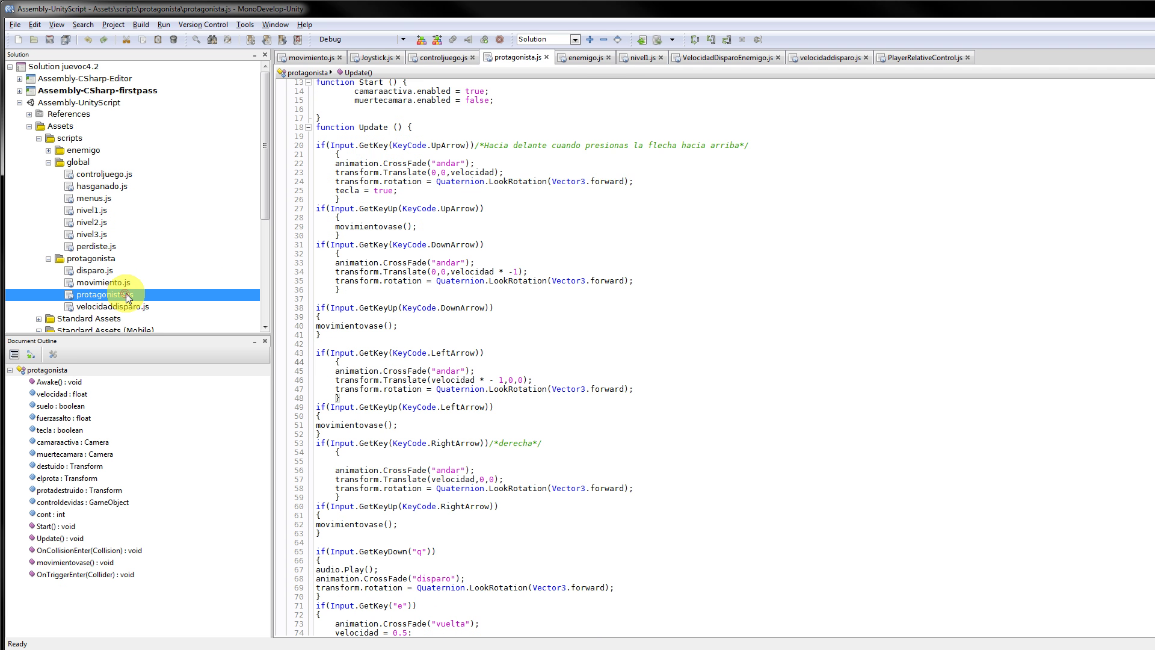
pyautogui.scroll(-20, 649, 294)
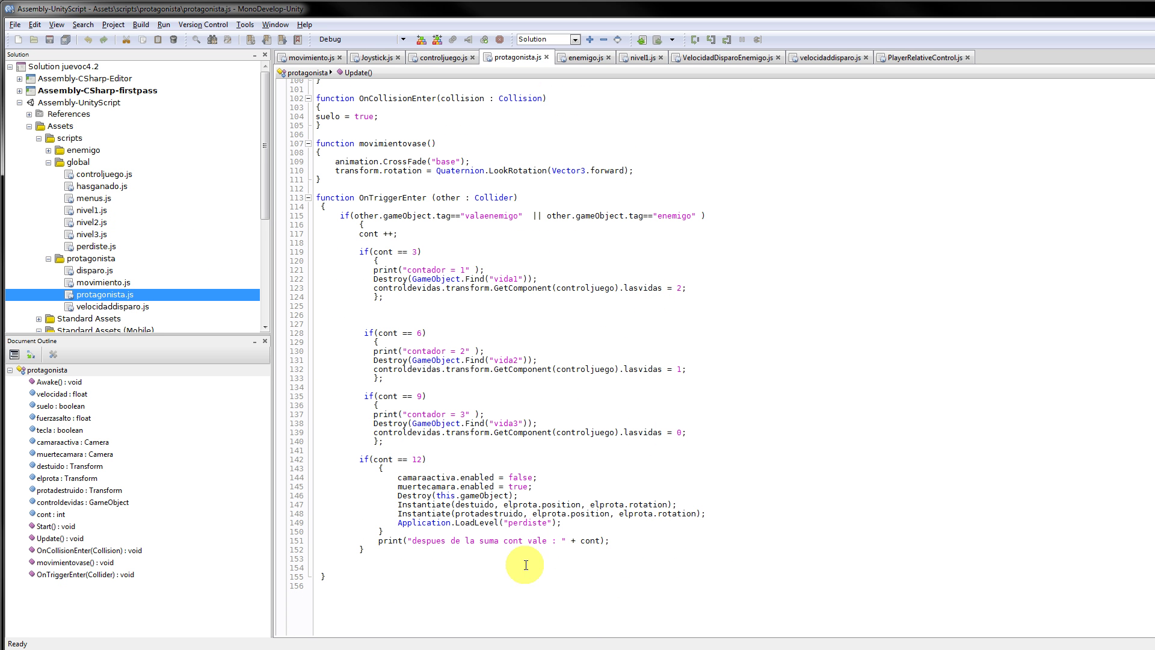
pyautogui.moveTo(723, 515); pyautogui.dragTo(393, 506)
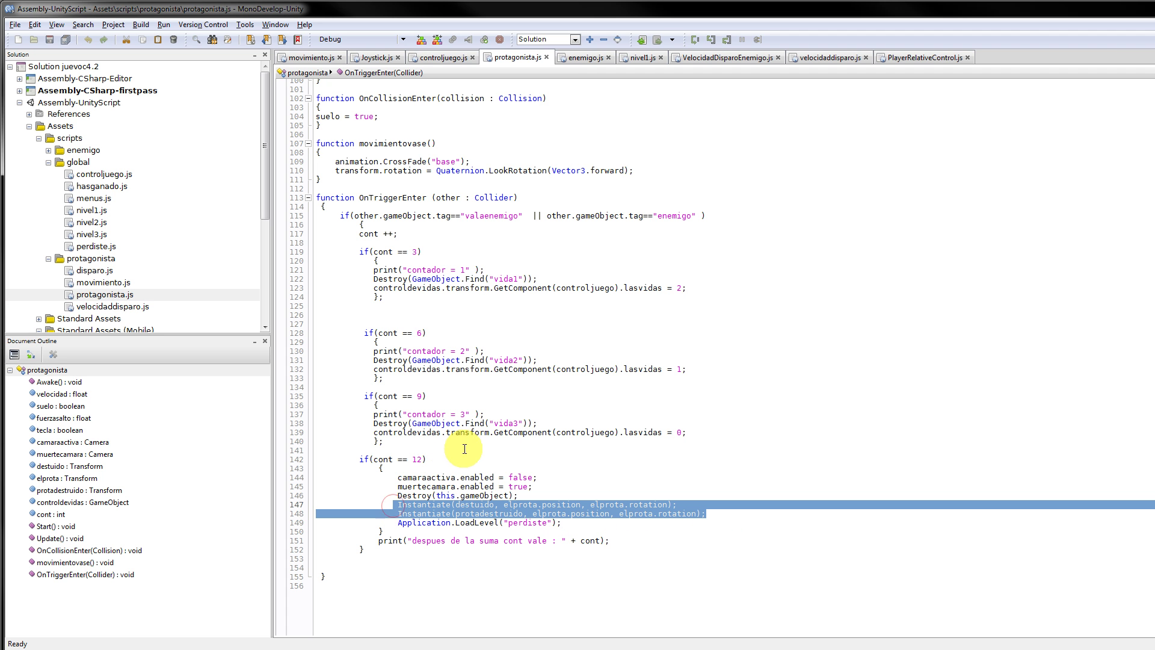
# In movimiento.js, review the OnTriggerEnter Instantiate calls for protadestruido and the perdiste level.
pyautogui.click(312, 58)
pyautogui.scroll(-18, 529, 292)
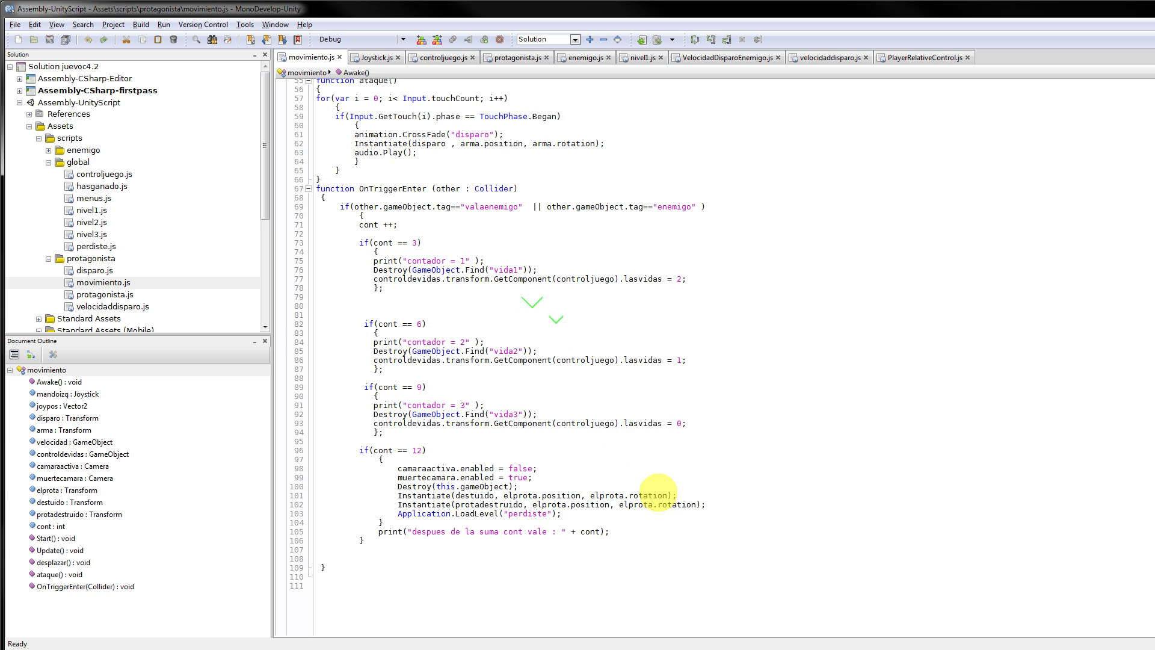
pyautogui.click(645, 496)
pyautogui.click(476, 503)
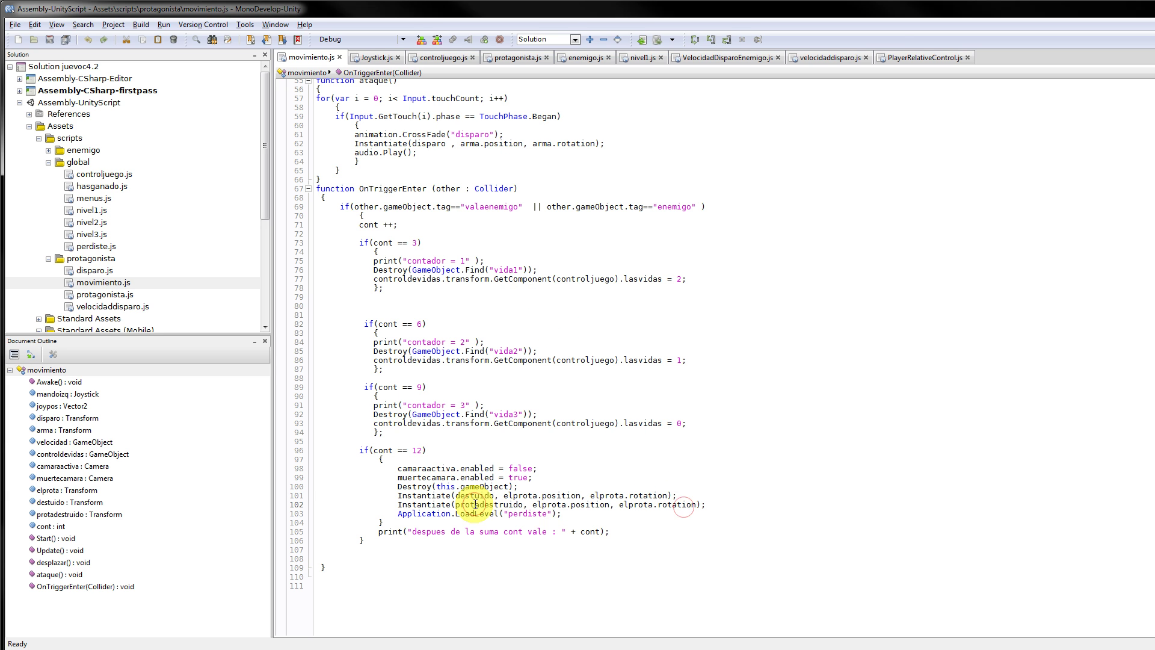
pyautogui.doubleClick(504, 505)
pyautogui.click(667, 501)
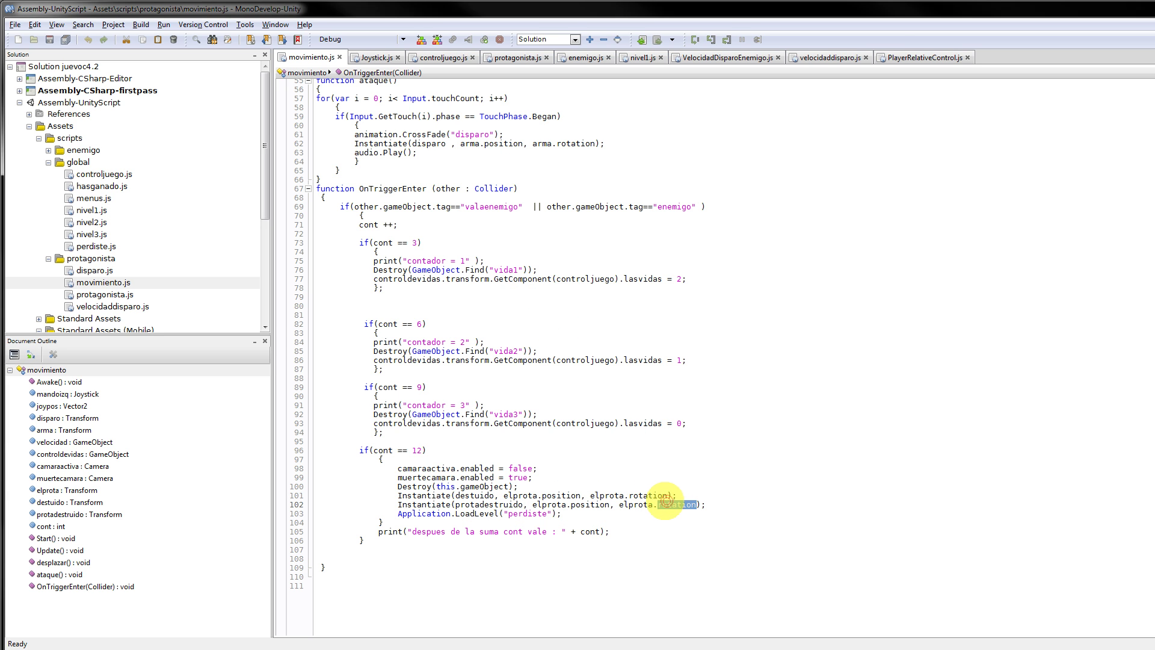
pyautogui.doubleClick(533, 514)
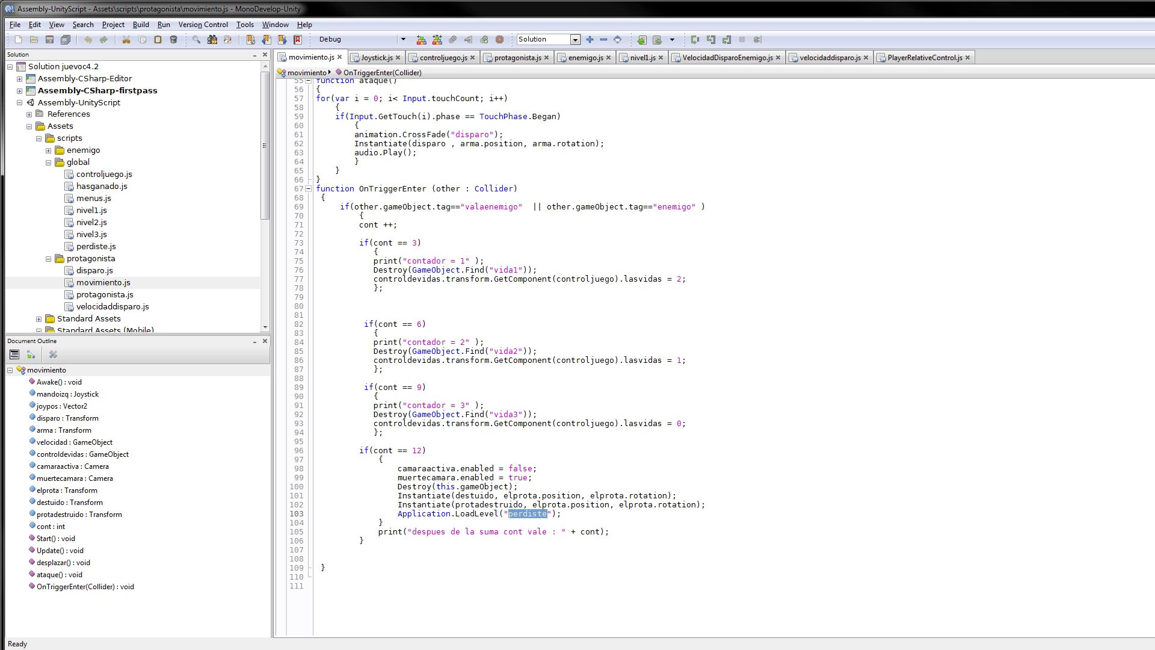
pyautogui.click(641, 295)
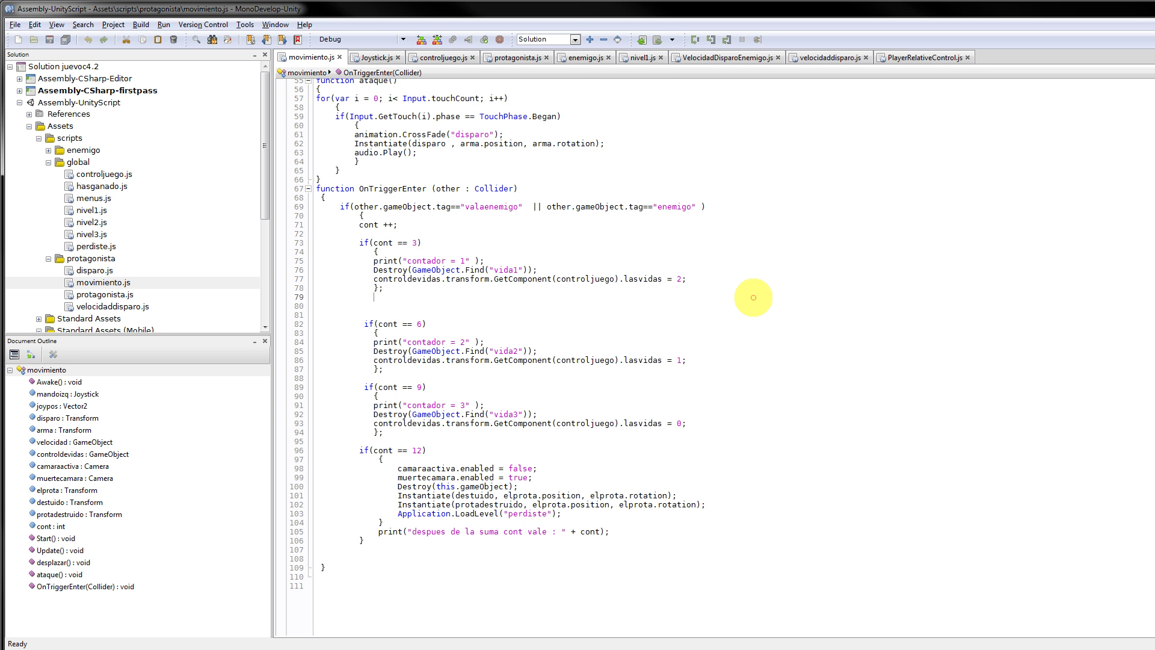
# Check the enemigo and valaenemigo tag names on lines 68–69.
pyautogui.scroll(9, 753, 297)
pyautogui.scroll(-9, 754, 306)
pyautogui.keyDown('ctrl'); pyautogui.scroll(2, 768, 358); pyautogui.keyUp('ctrl')
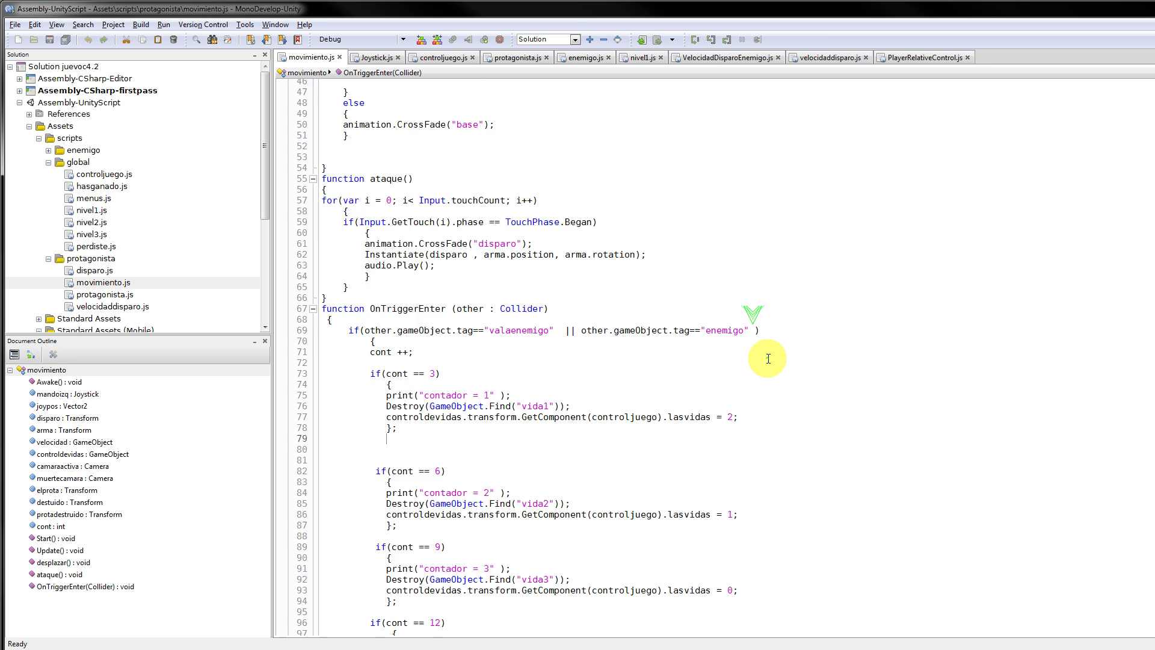
pyautogui.scroll(-10, 766, 355)
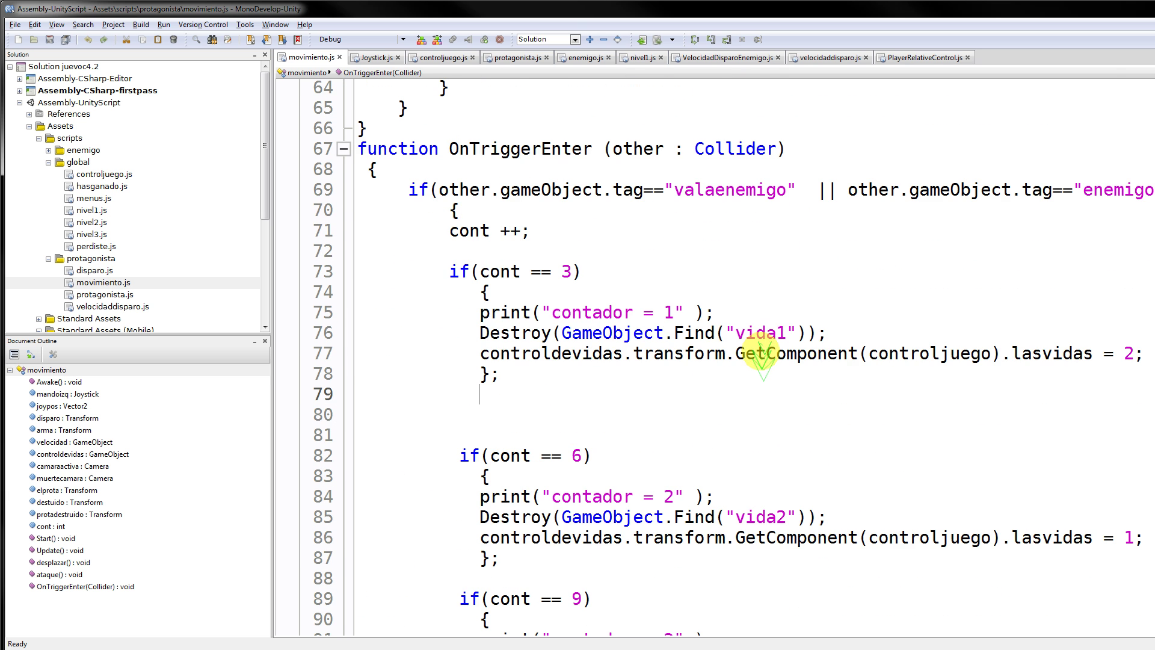
pyautogui.scroll(1, 763, 355)
pyautogui.click(928, 233)
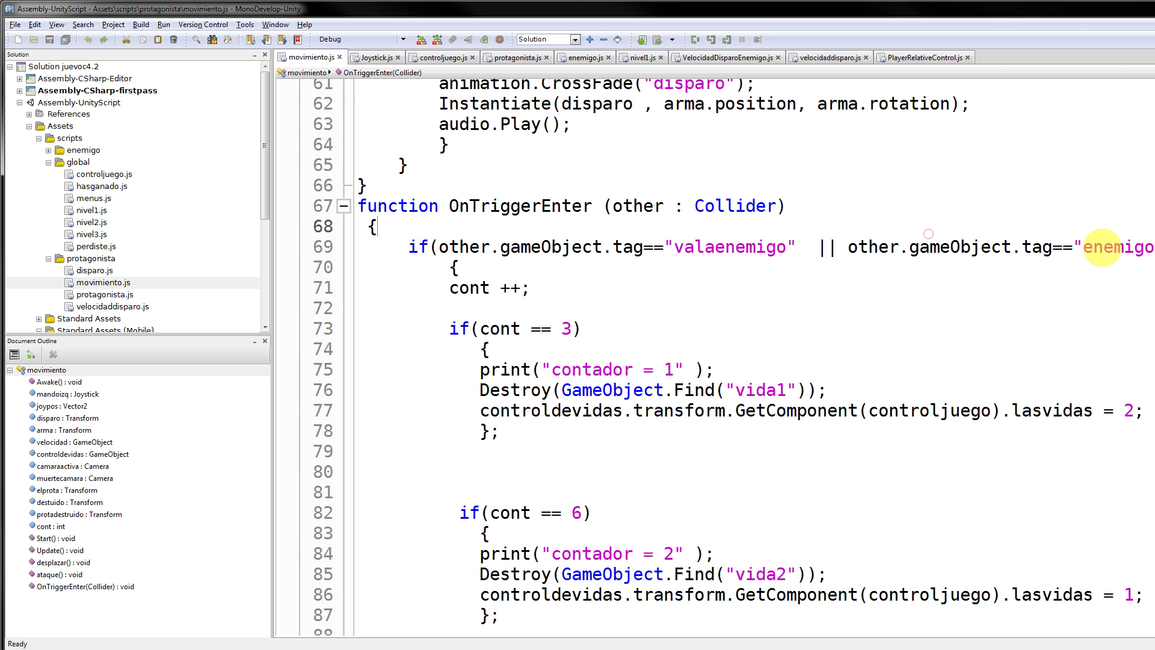
pyautogui.doubleClick(1103, 247)
pyautogui.doubleClick(720, 248)
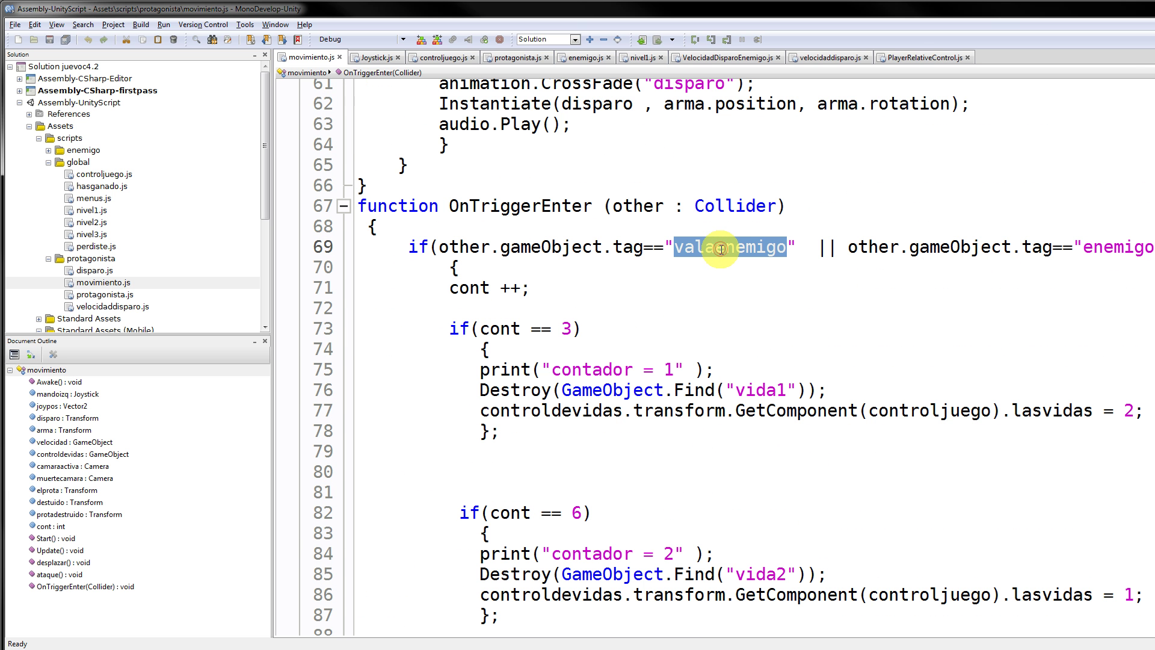
# Compare the valaenemigo and enemigo tag checks further down, leaving them unchanged, and return to Unity.
pyautogui.scroll(-1, 310, 575)
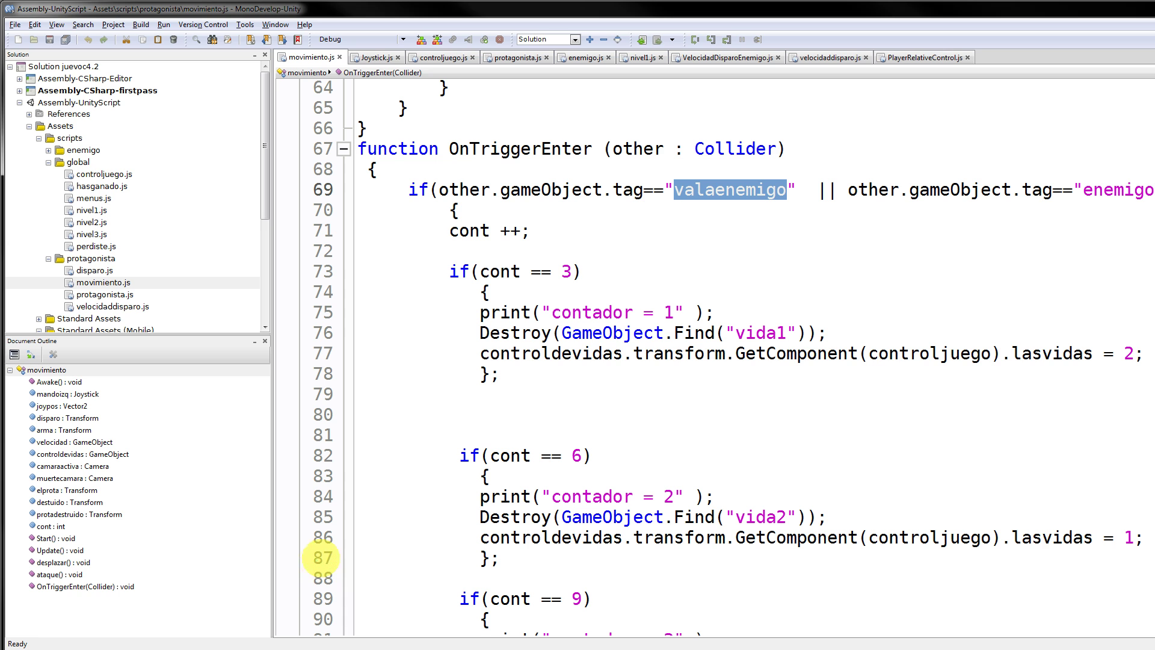
pyautogui.doubleClick(1113, 190)
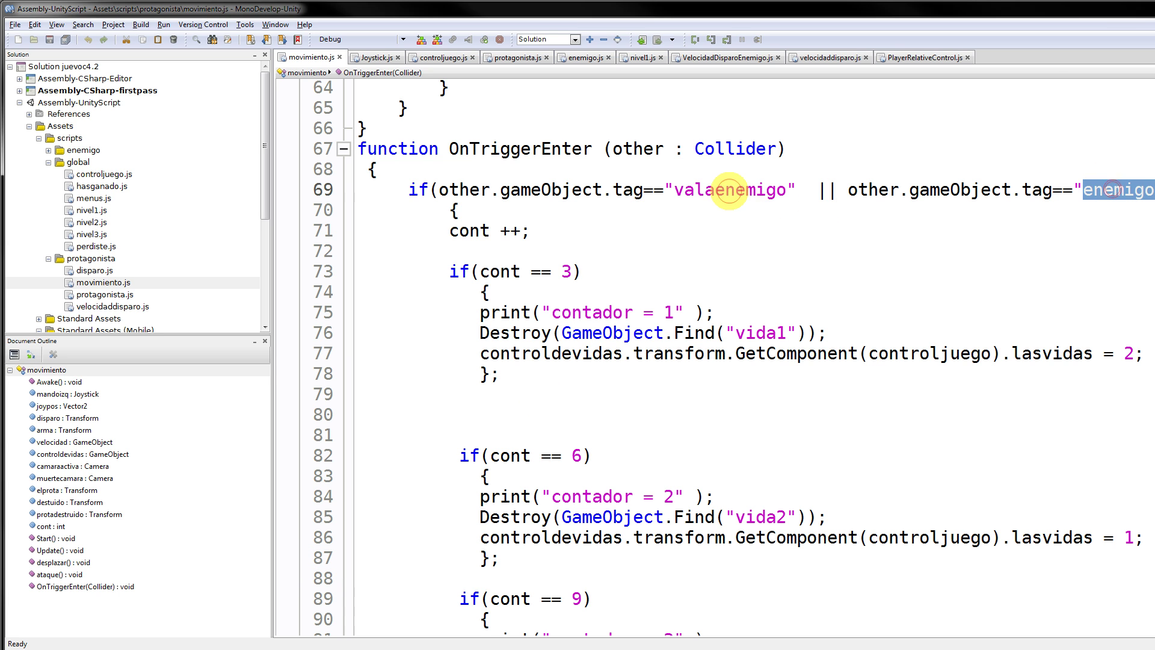
pyautogui.doubleClick(729, 190)
pyautogui.doubleClick(1119, 192)
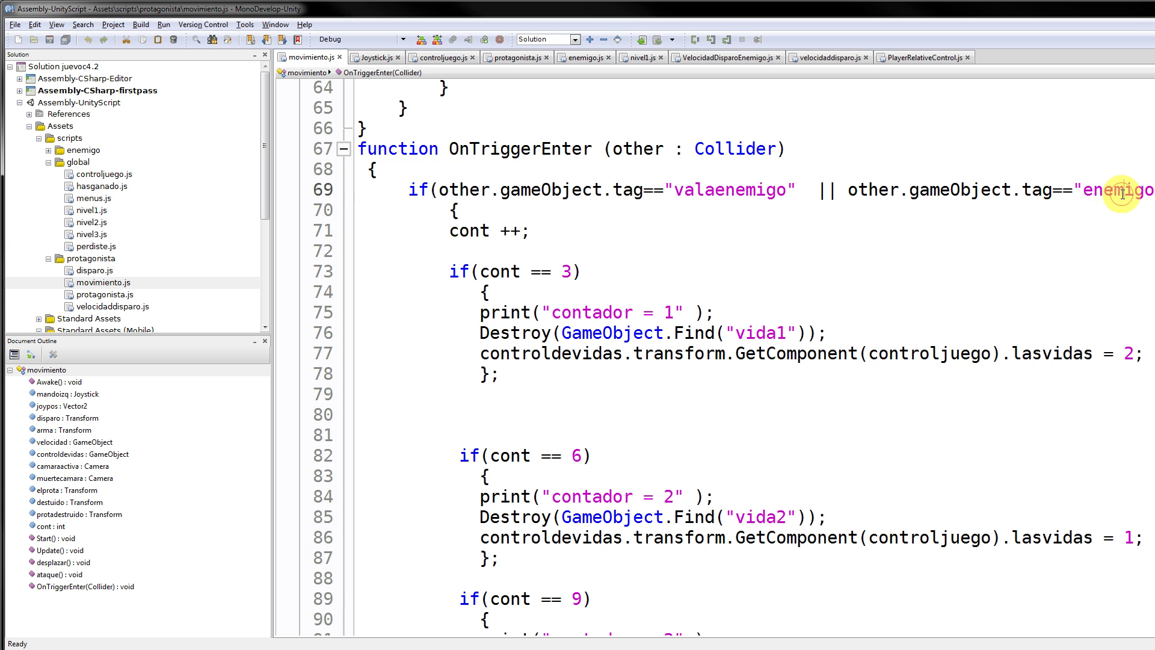
pyautogui.doubleClick(736, 192)
pyautogui.doubleClick(1090, 191)
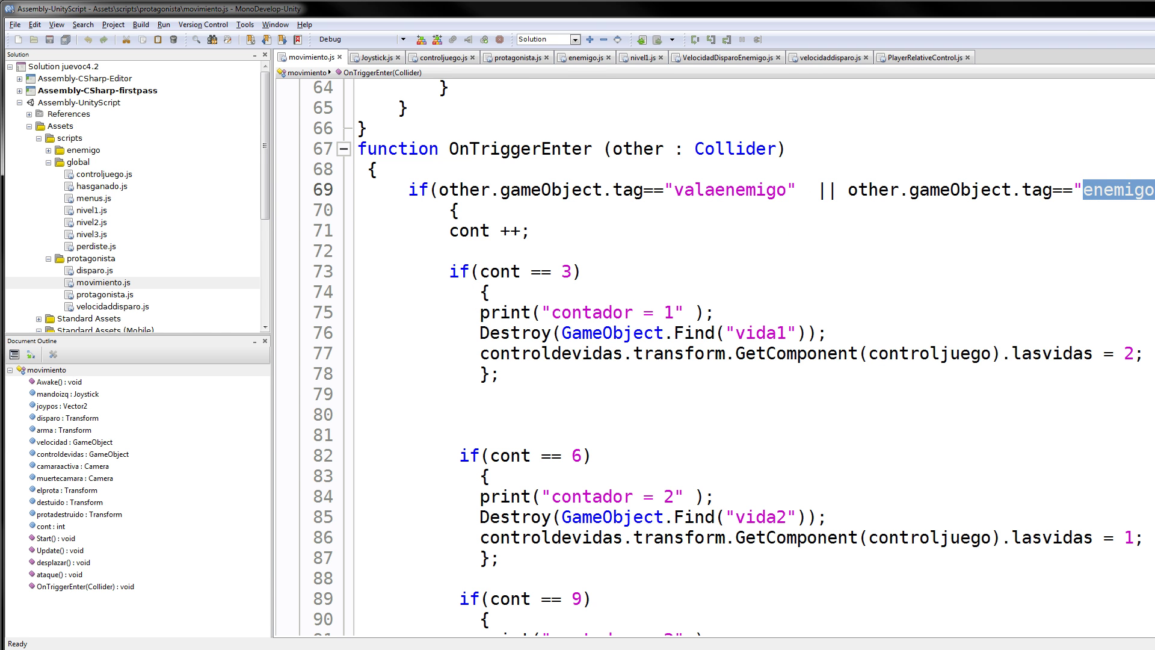
pyautogui.hotkey('alt', 'Tab')
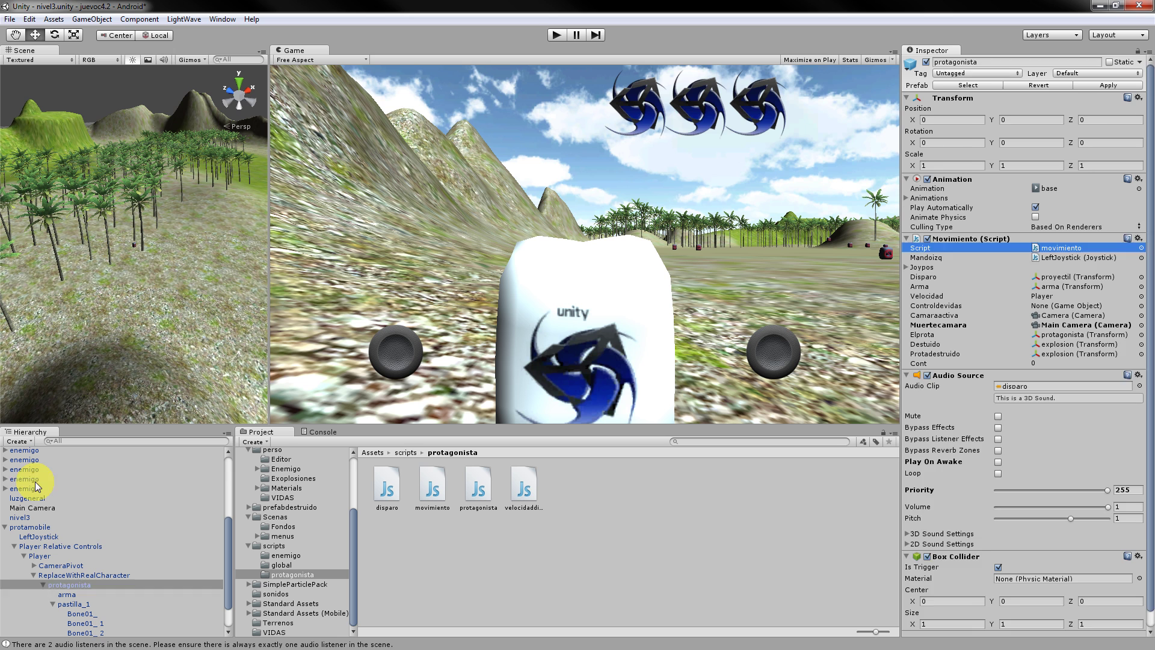
pyautogui.click(35, 479)
pyautogui.click(977, 62)
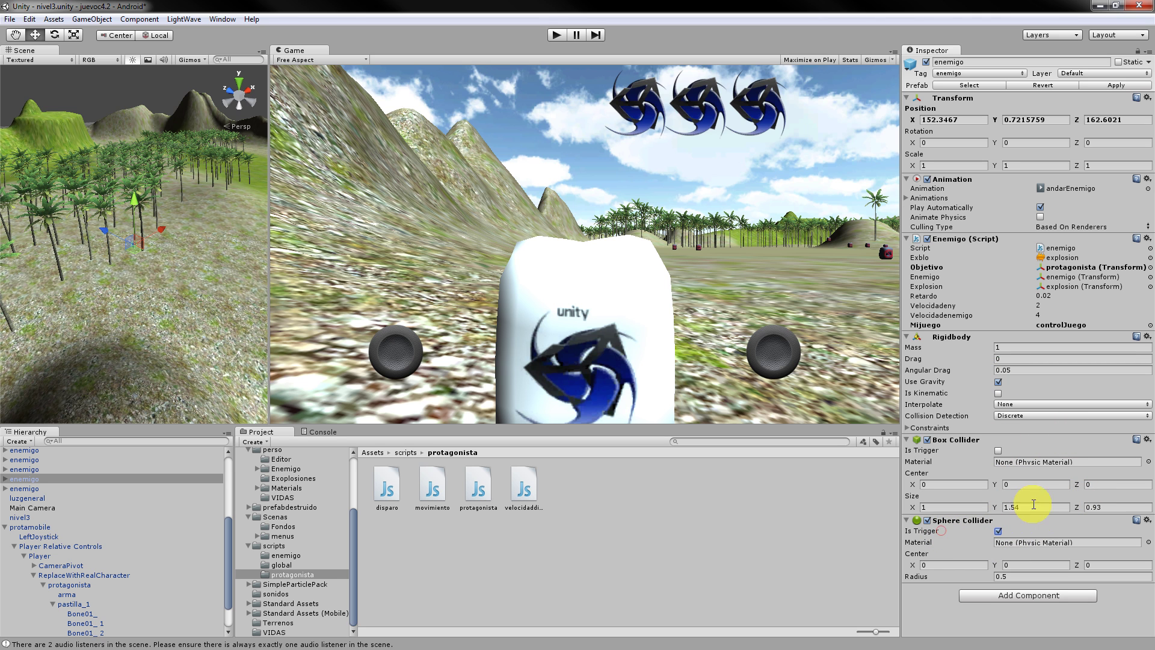
pyautogui.click(91, 604)
pyautogui.scroll(-2, 90, 601)
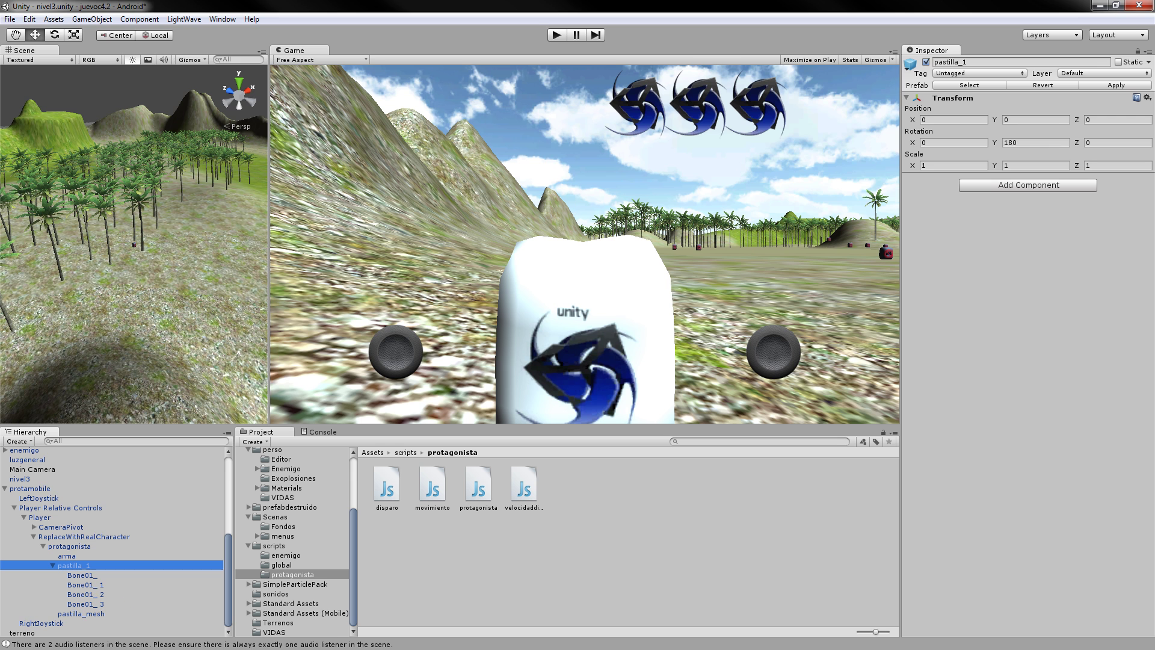
pyautogui.click(16, 301)
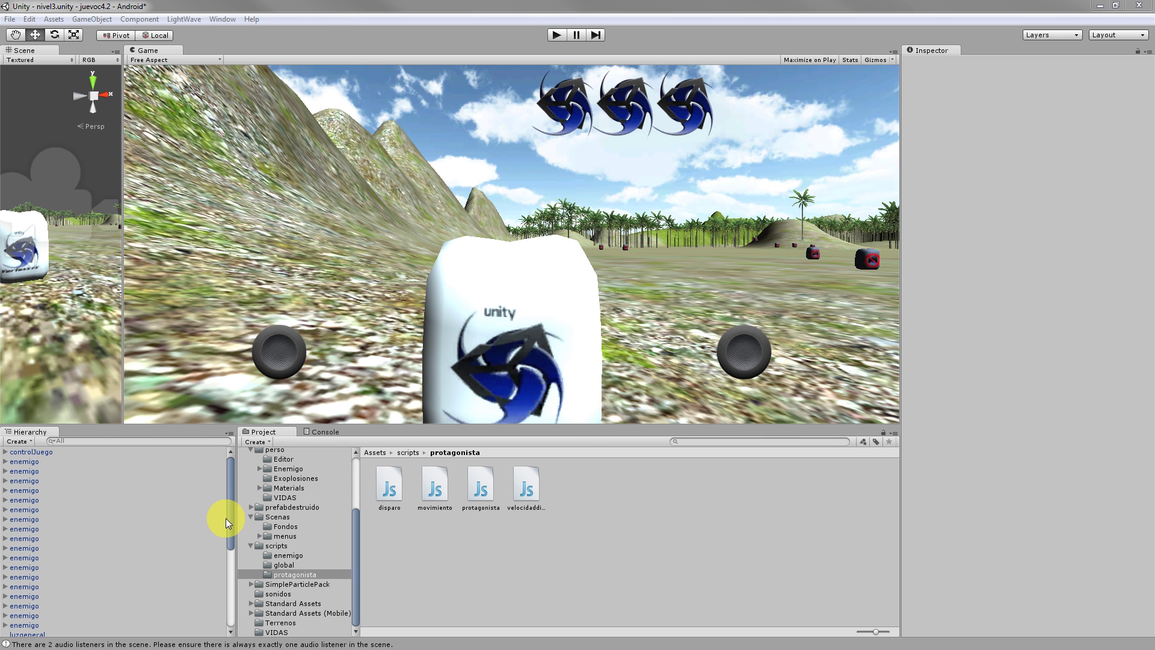
# Select protagonista in the Hierarchy and collapse its Box Collider settings.
pyautogui.moveTo(228, 527); pyautogui.dragTo(211, 613)
pyautogui.click(87, 555)
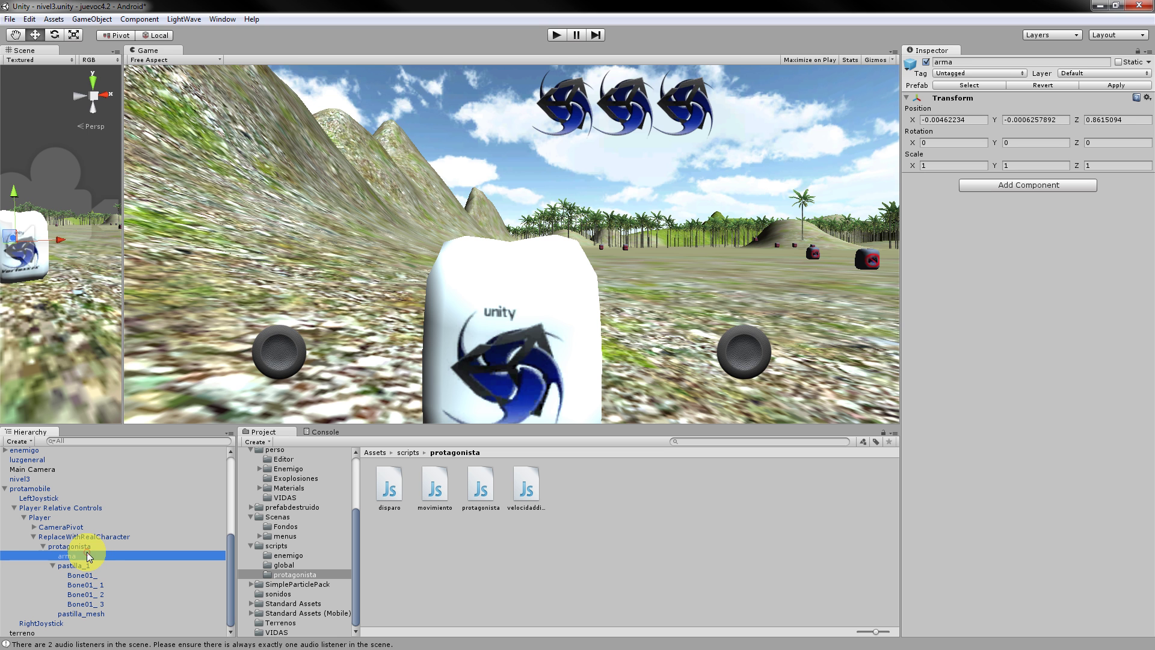
pyautogui.click(97, 547)
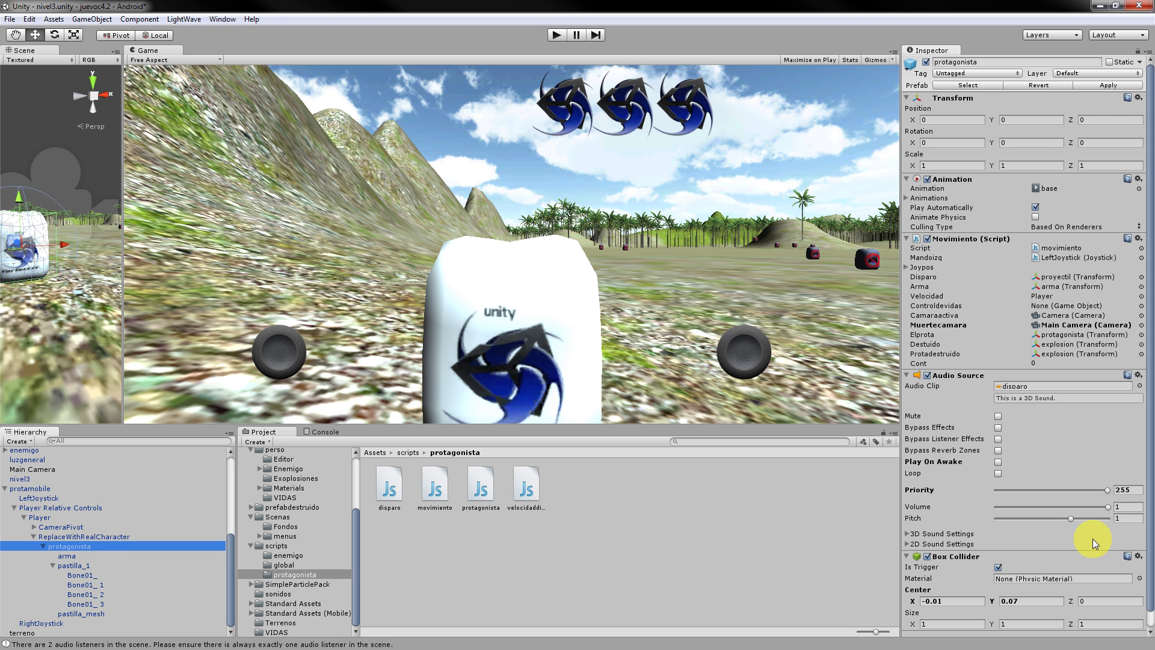
pyautogui.click(1018, 555)
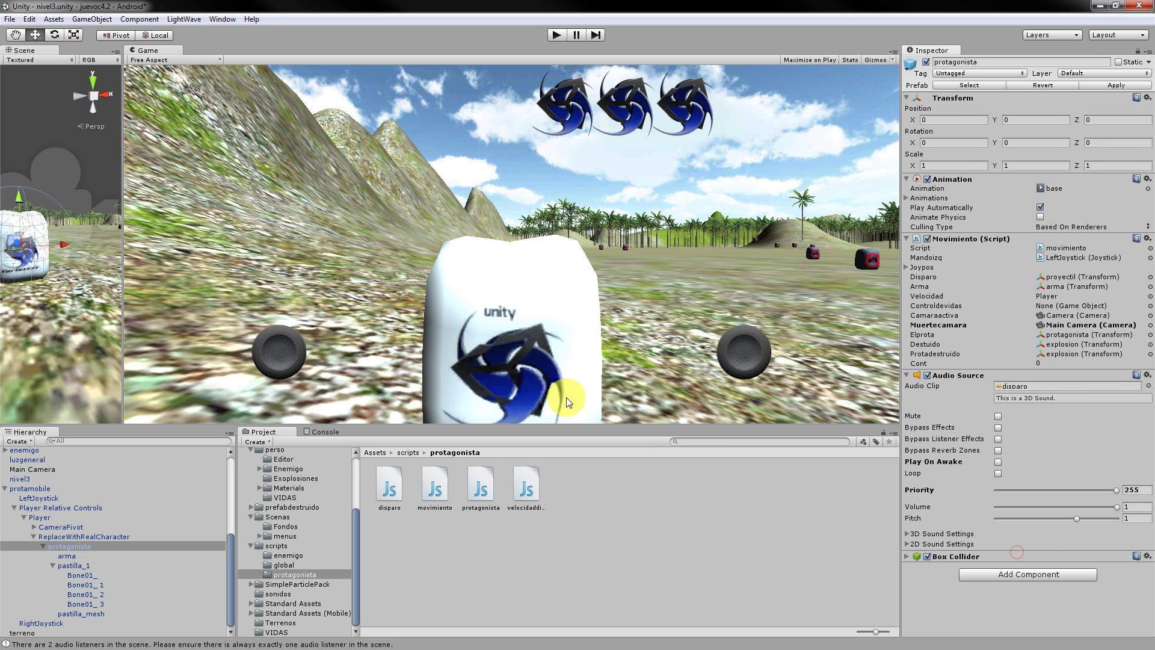
# Widen the Scene view, orbit around the model, re-expand Box Collider, and restore the Game view.
pyautogui.moveTo(122, 238); pyautogui.dragTo(711, 246)
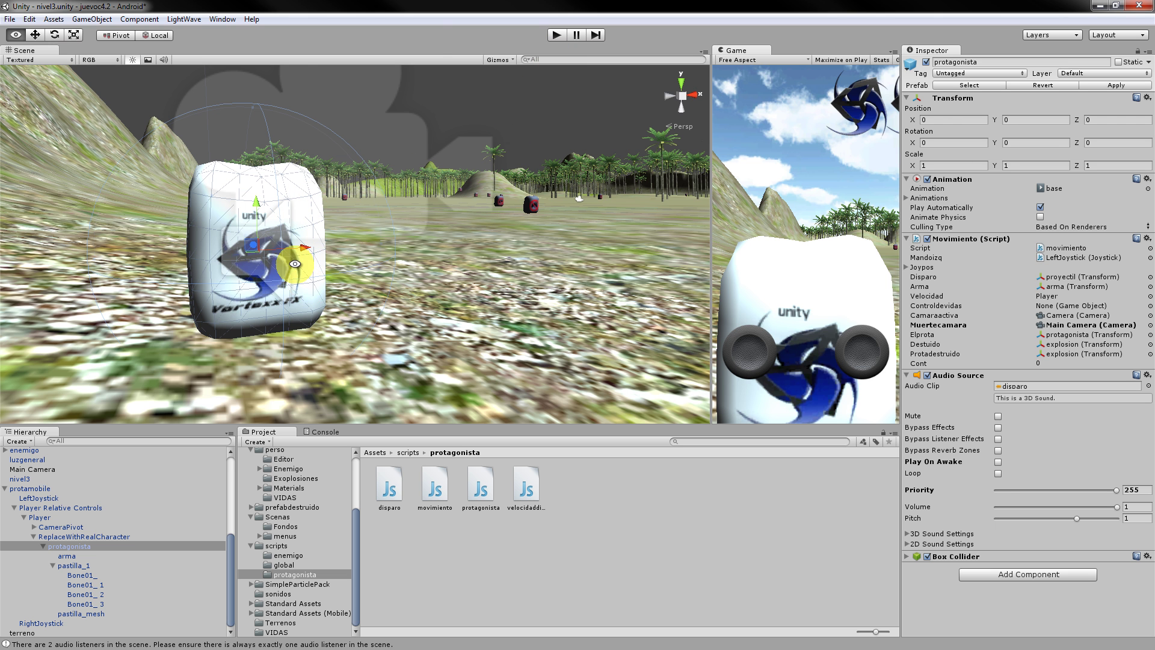
pyautogui.keyDown('alt'); pyautogui.moveTo(295, 263); pyautogui.dragTo(405, 296); pyautogui.keyUp('alt')
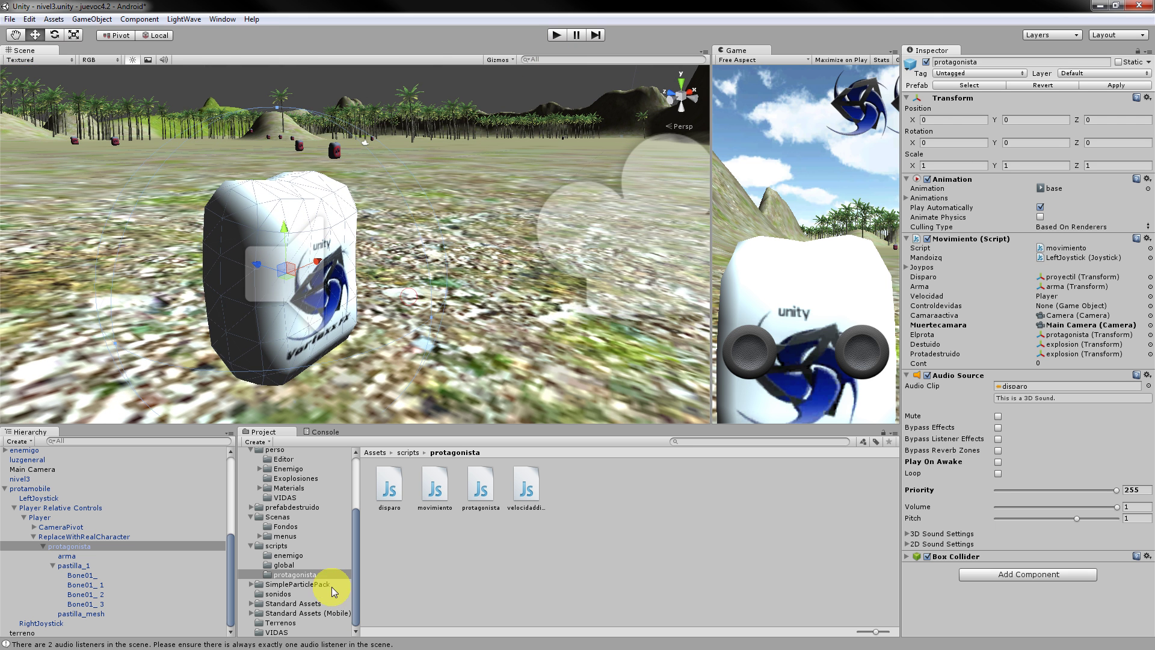
pyautogui.click(908, 558)
pyautogui.scroll(-2, 992, 533)
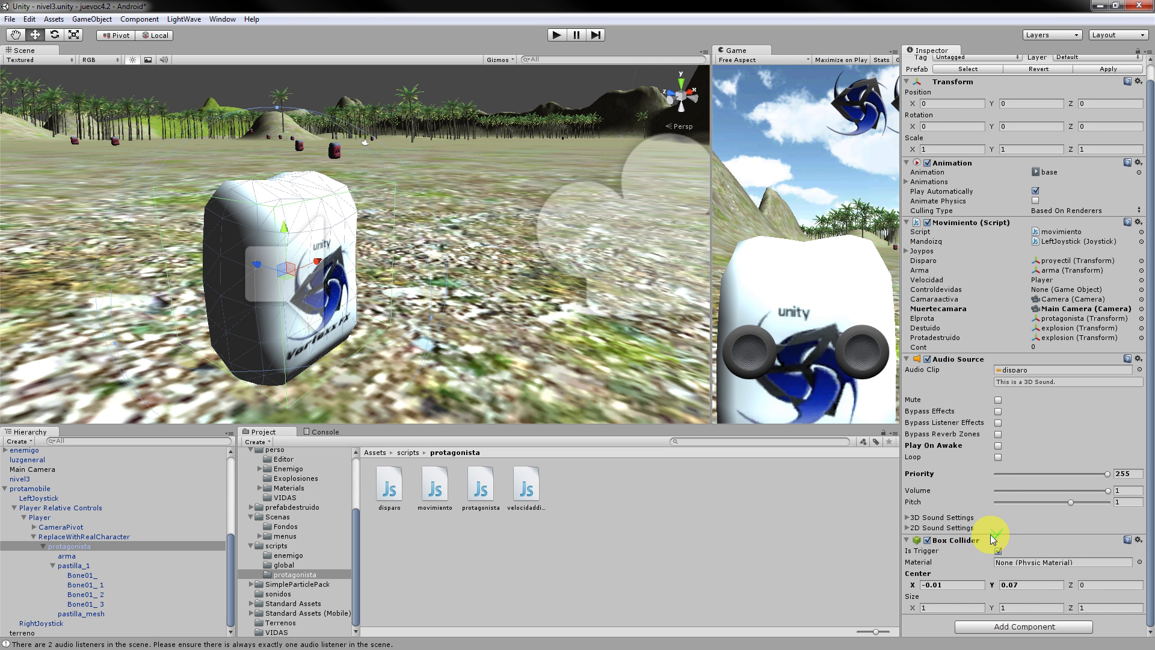
pyautogui.scroll(2, 990, 535)
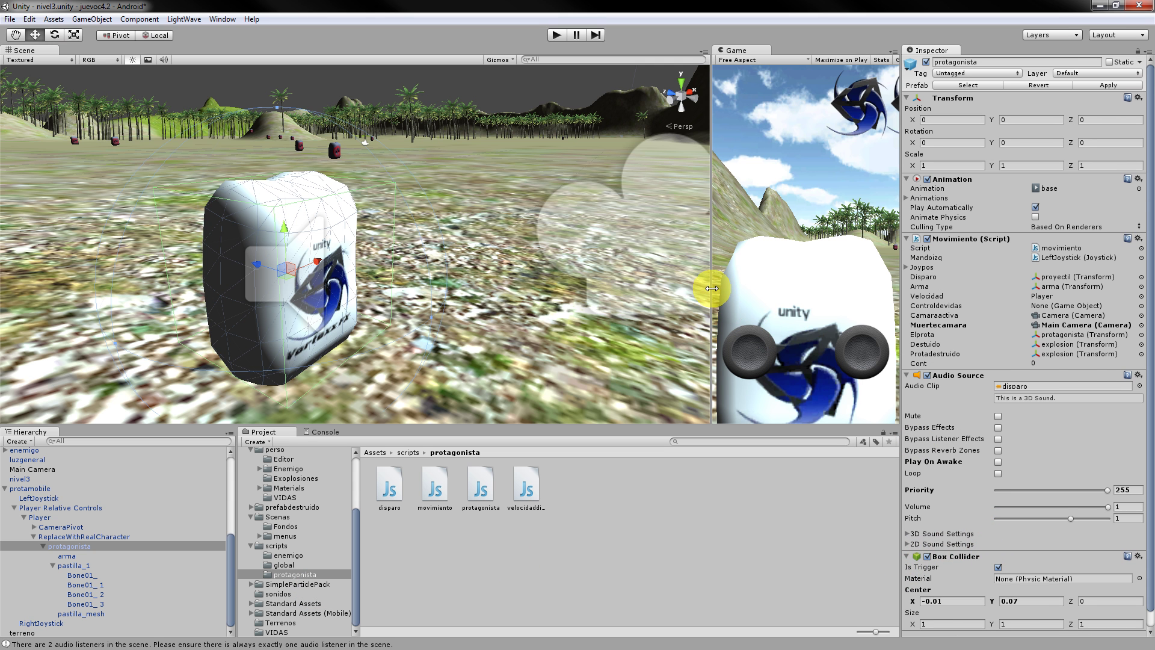
pyautogui.moveTo(712, 288); pyautogui.dragTo(207, 337)
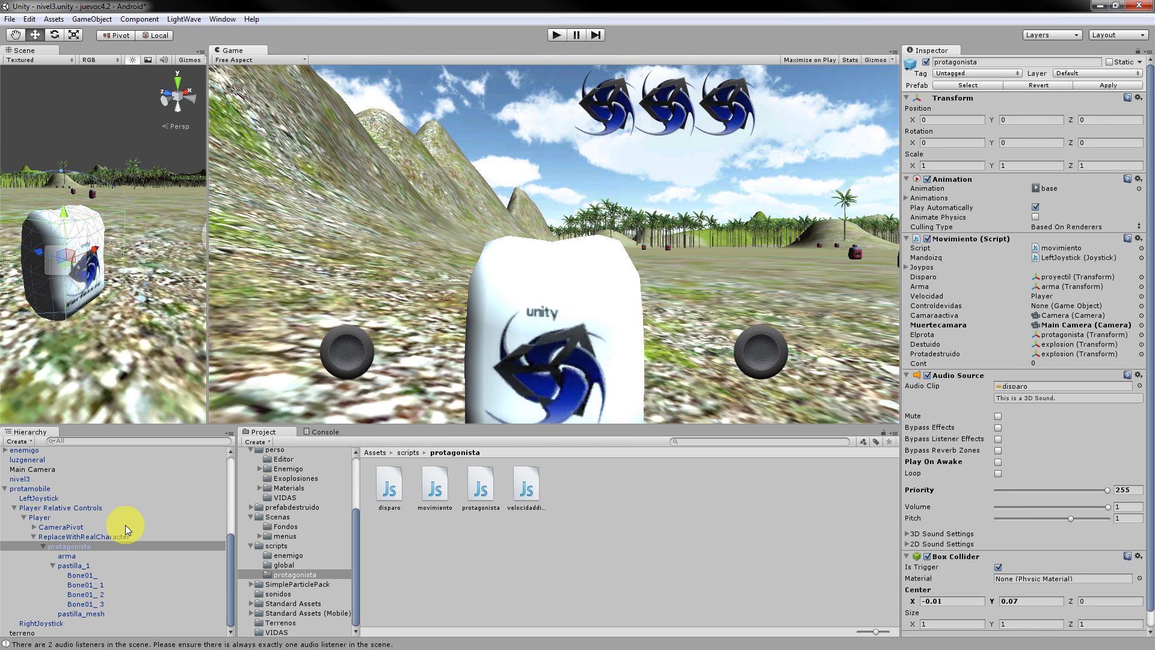
# Collapse scripts, Scenas and Assets, re-expand Assets, and widen the folder tree and Hierarchy.
pyautogui.click(251, 546)
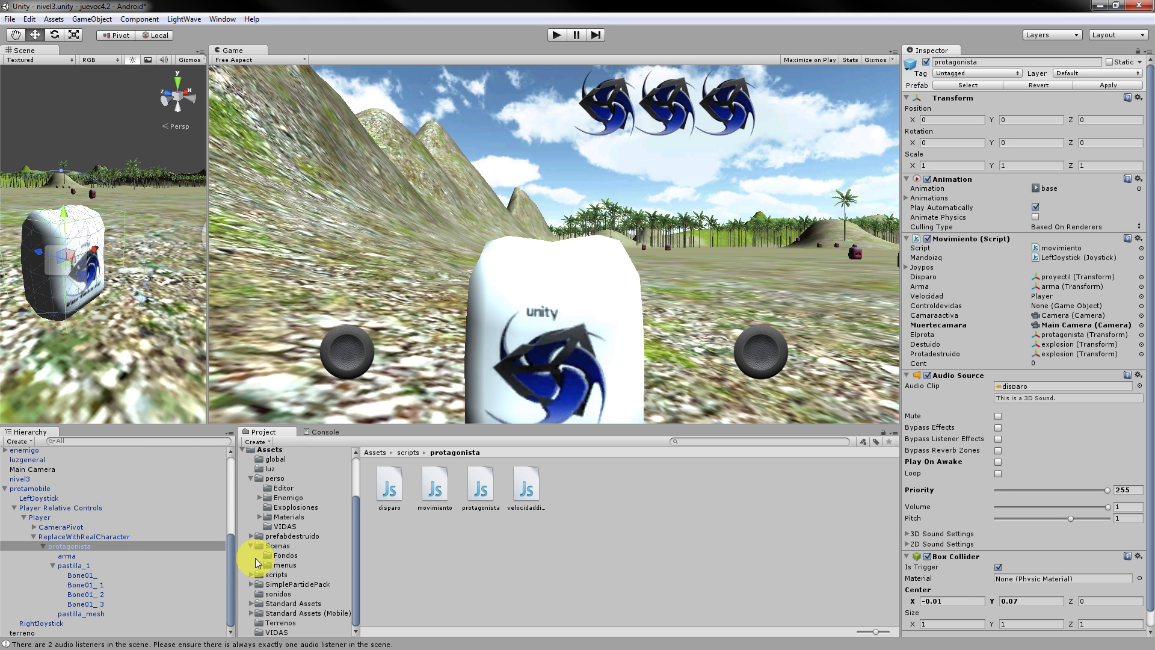
pyautogui.click(250, 545)
pyautogui.scroll(2, 253, 548)
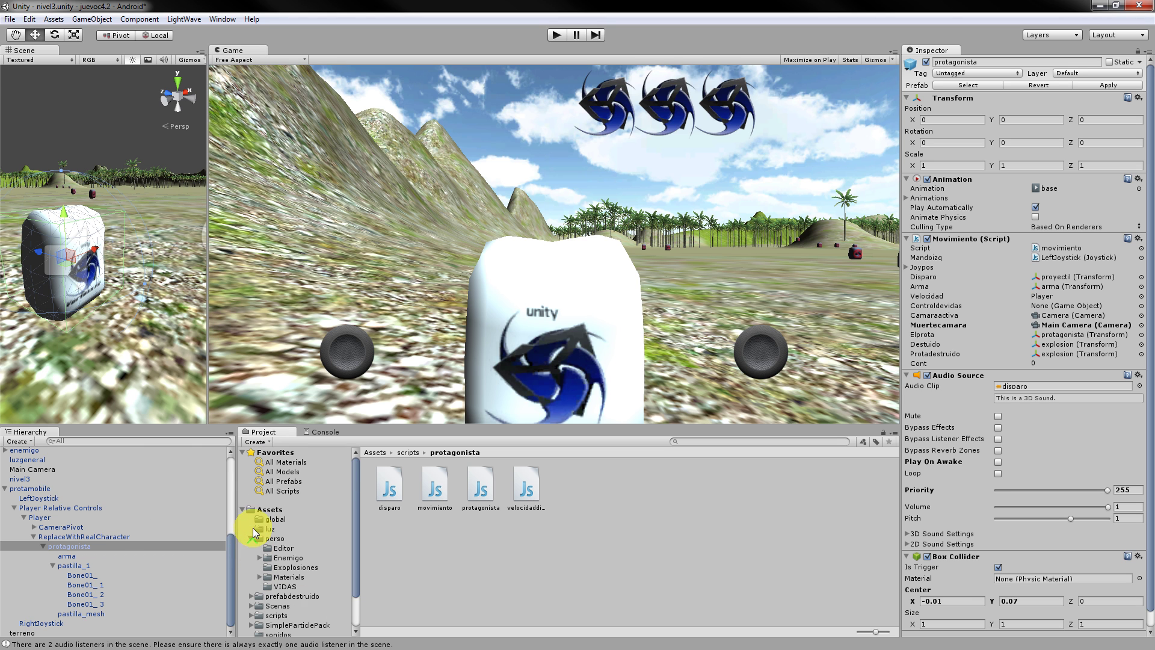
pyautogui.click(243, 509)
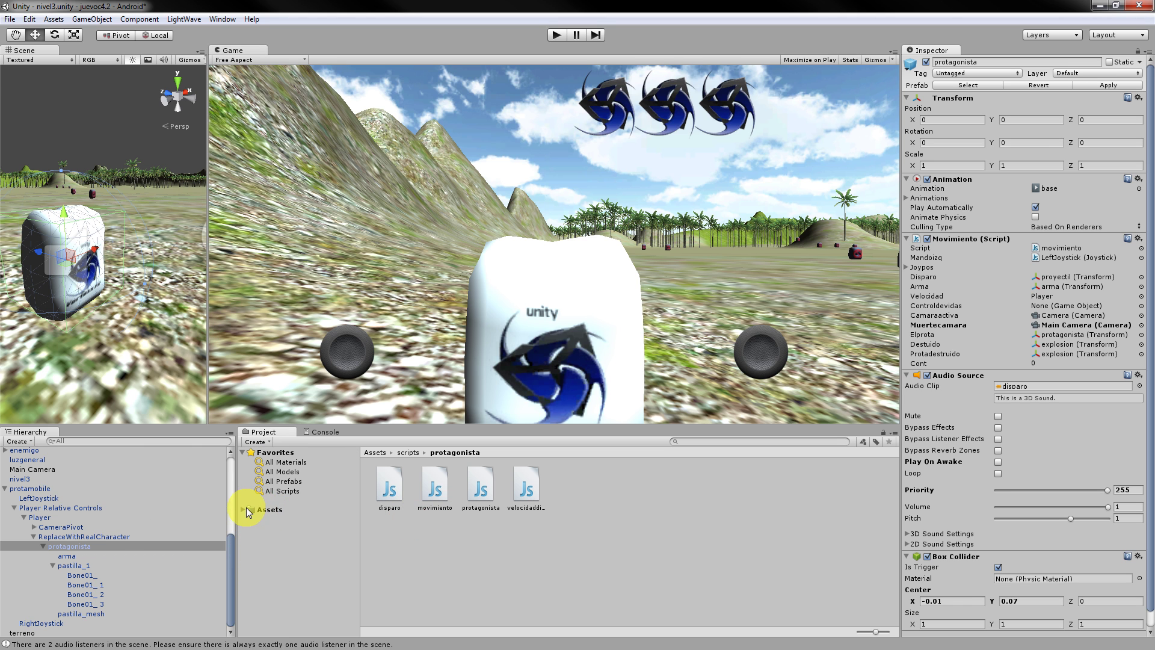
pyautogui.click(243, 510)
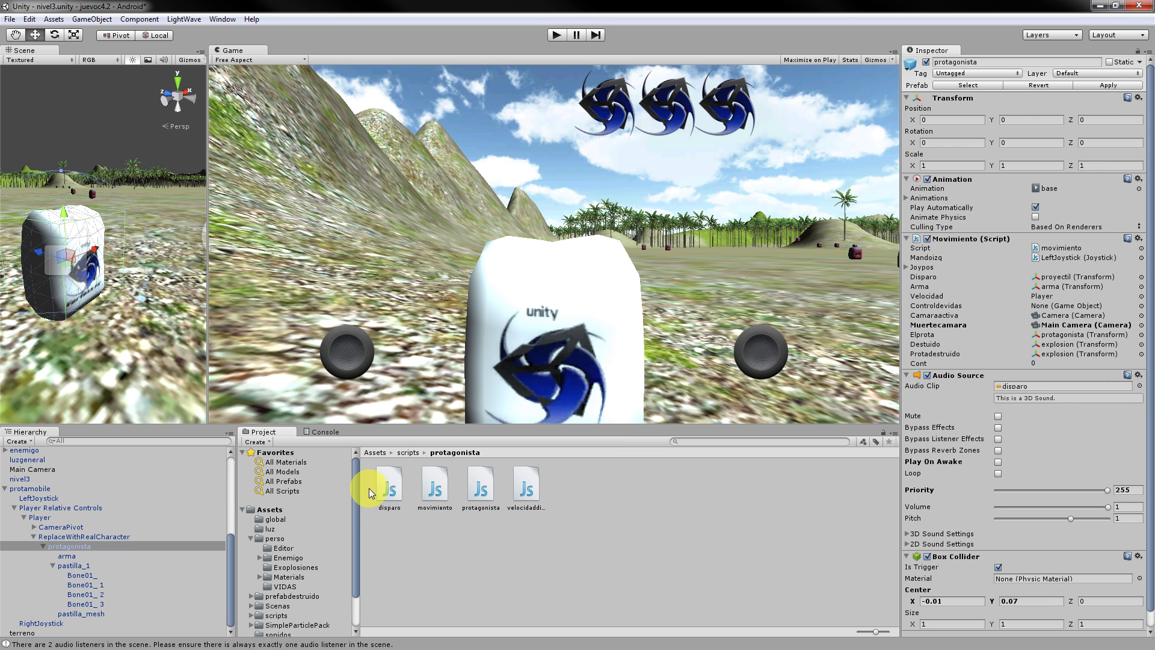
pyautogui.moveTo(363, 481); pyautogui.dragTo(473, 501)
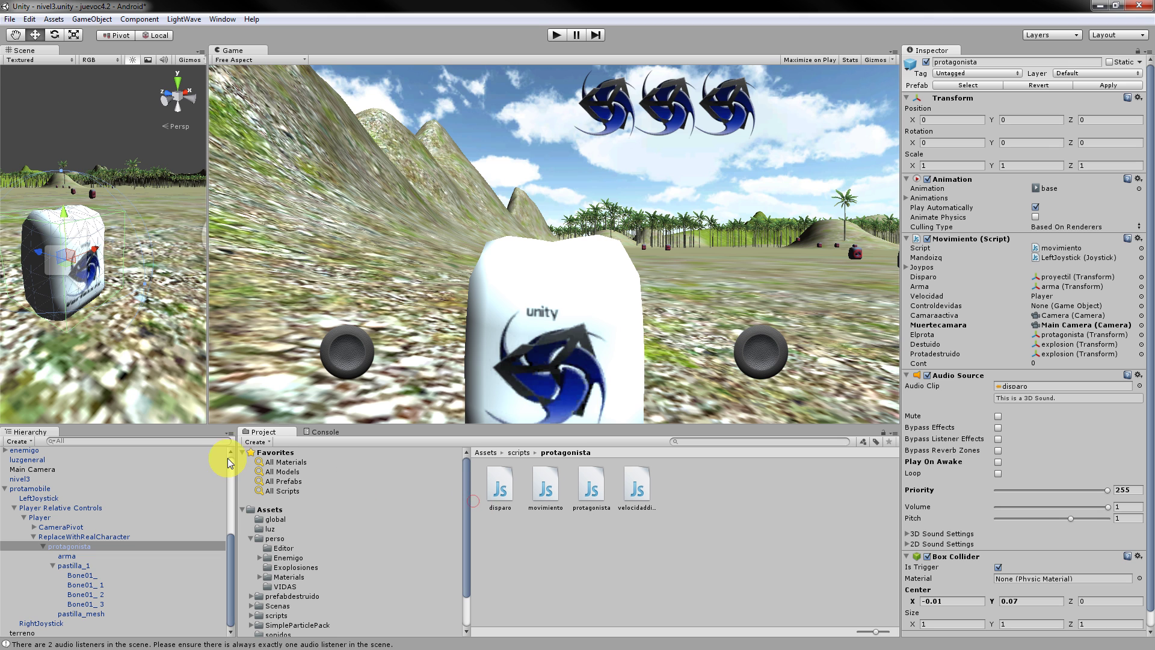
pyautogui.moveTo(237, 454); pyautogui.dragTo(252, 455)
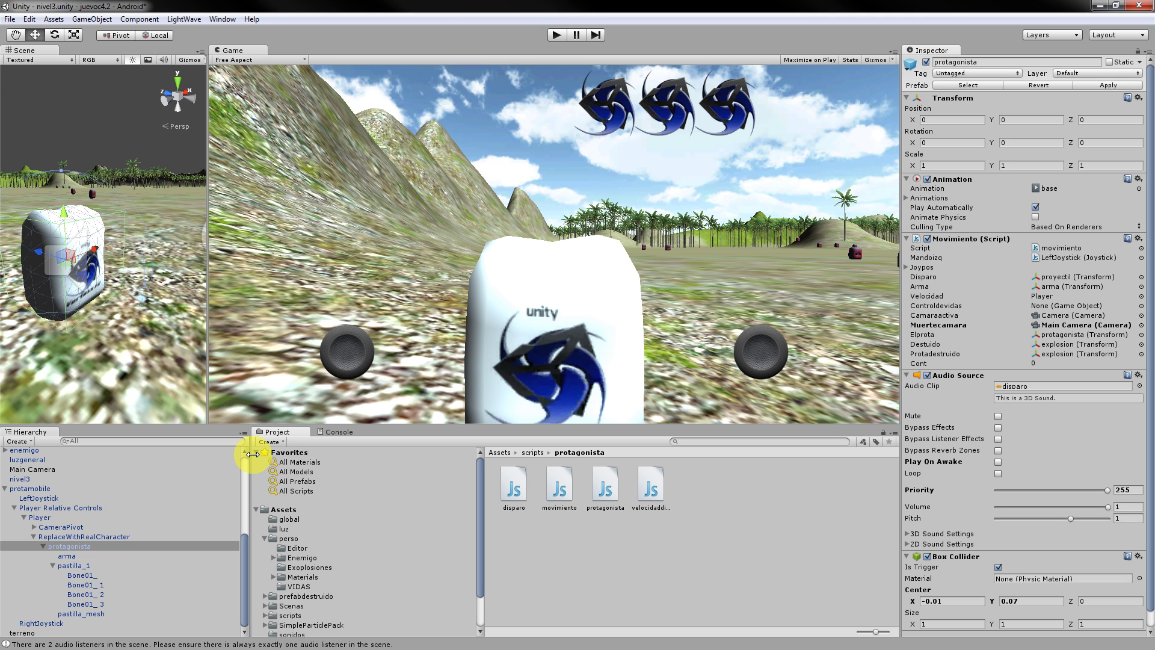
# Expand perso down to Materials/protagonista/fbx and select the protagonista model (scale factor 0.01).
pyautogui.click(294, 547)
pyautogui.scroll(-3, 308, 573)
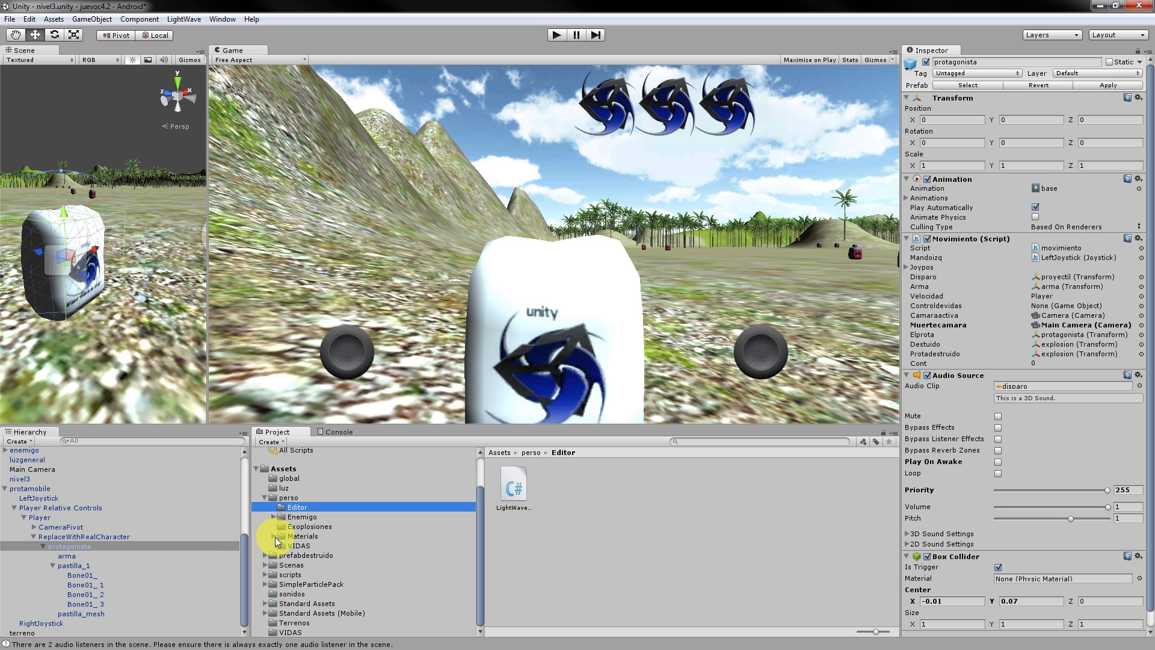
pyautogui.click(266, 556)
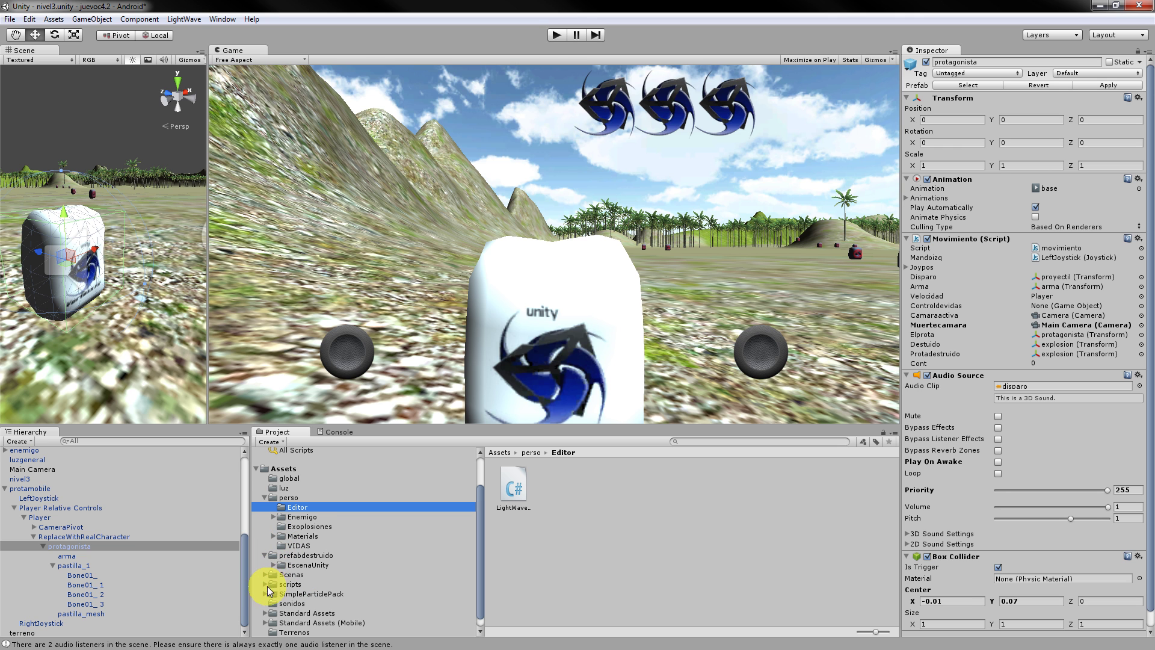
pyautogui.scroll(-1, 276, 581)
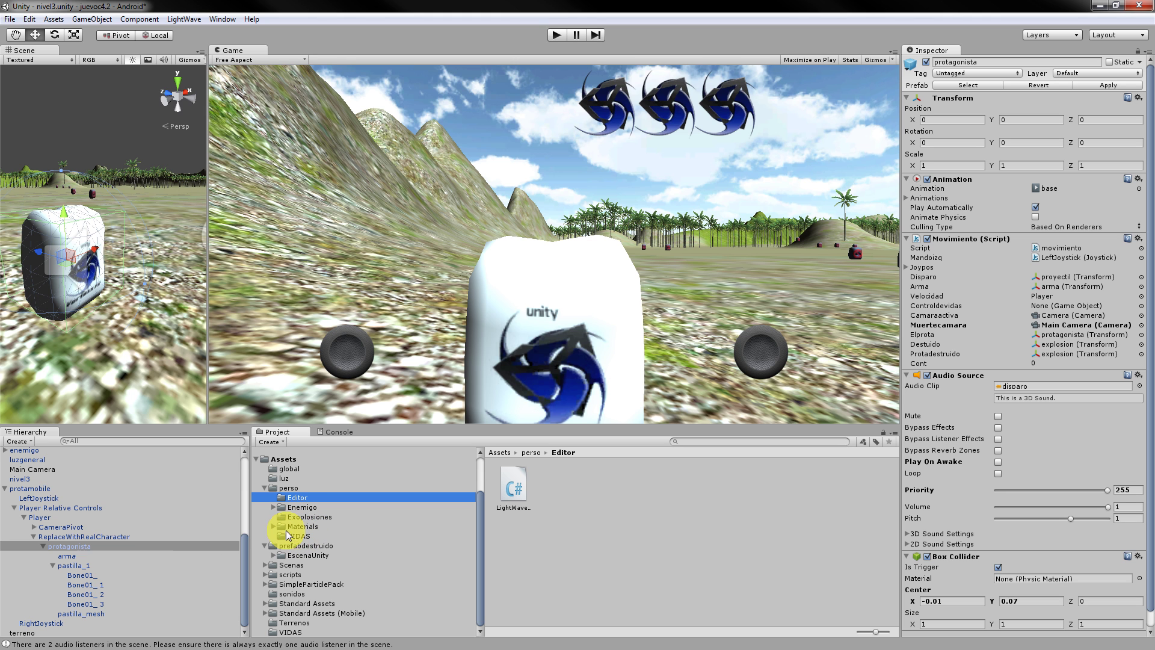
pyautogui.click(274, 526)
pyautogui.click(289, 536)
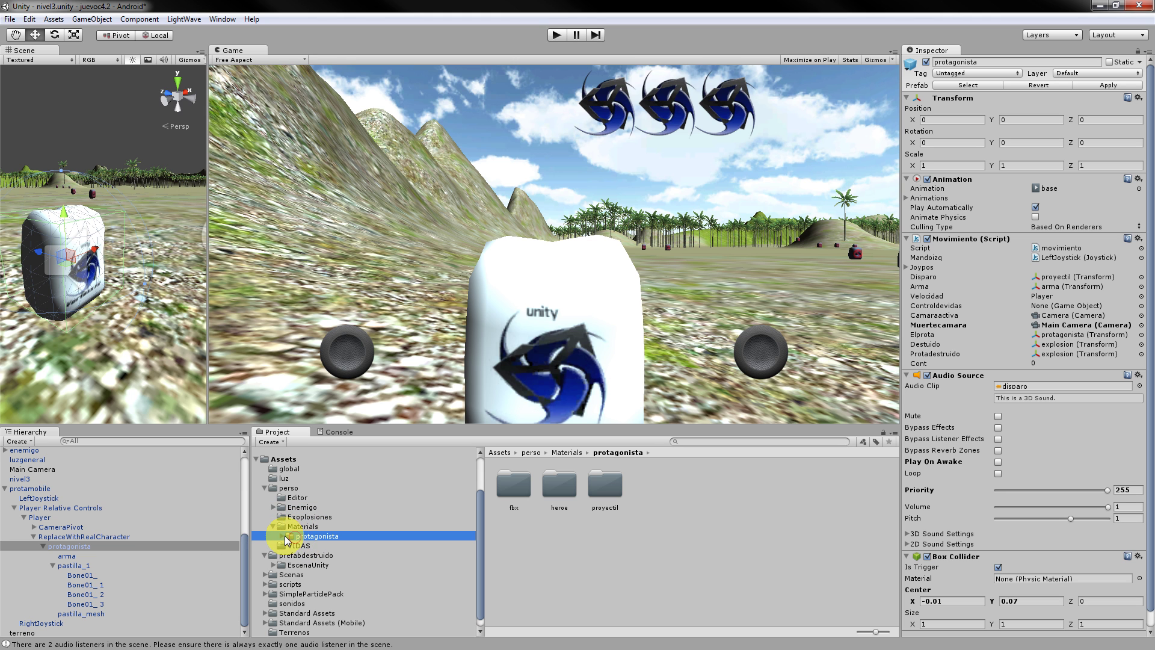
pyautogui.click(283, 536)
pyautogui.click(298, 546)
pyautogui.click(573, 493)
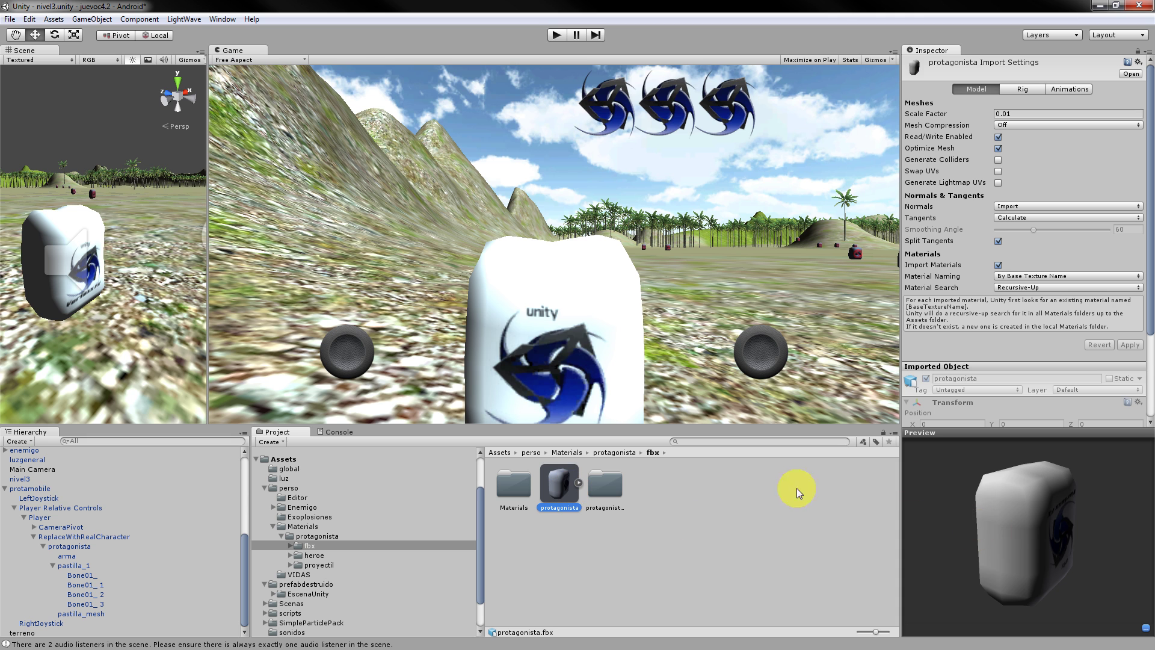
pyautogui.click(996, 506)
pyautogui.moveTo(1081, 554); pyautogui.dragTo(994, 543)
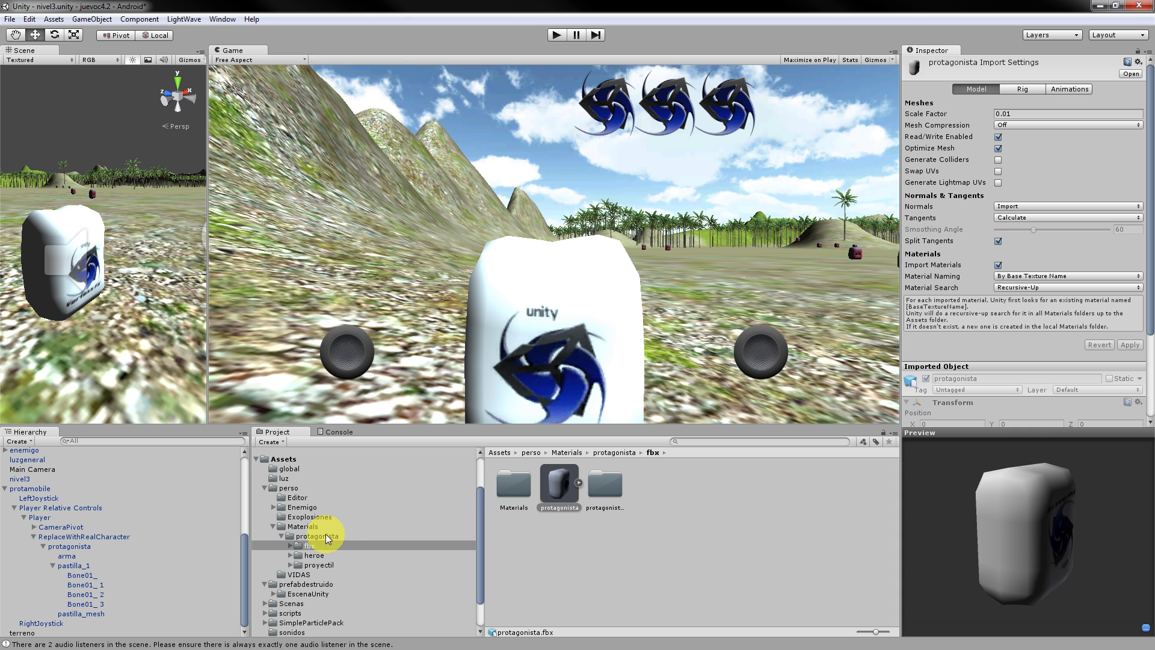
pyautogui.click(293, 545)
pyautogui.click(291, 545)
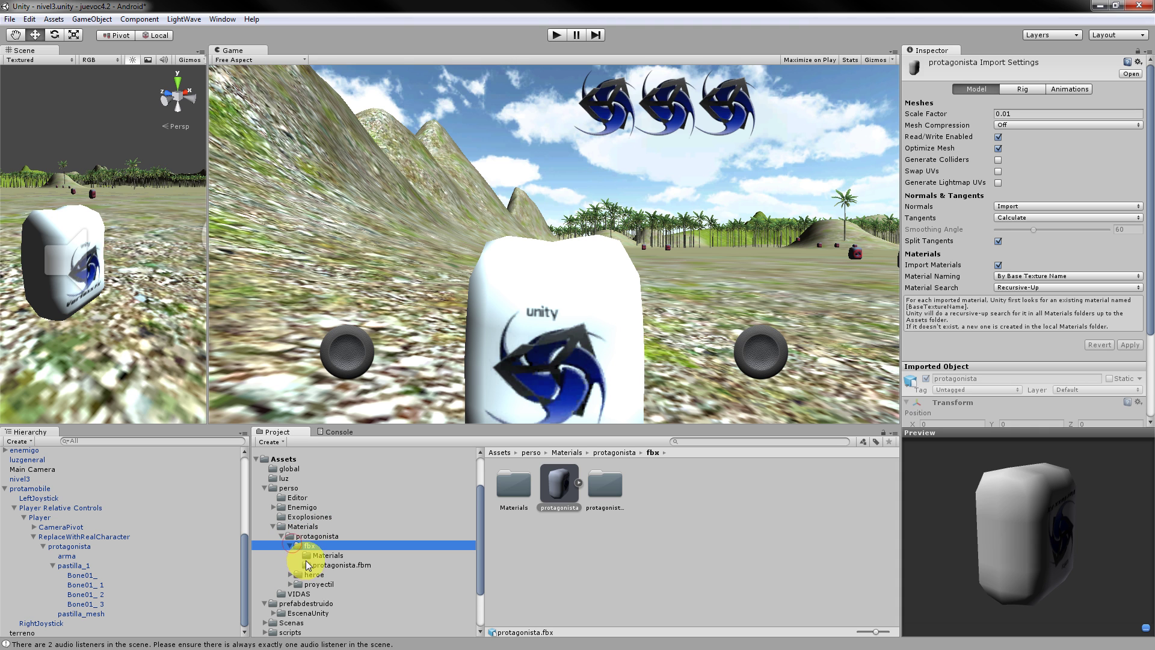
pyautogui.click(311, 566)
pyautogui.click(319, 555)
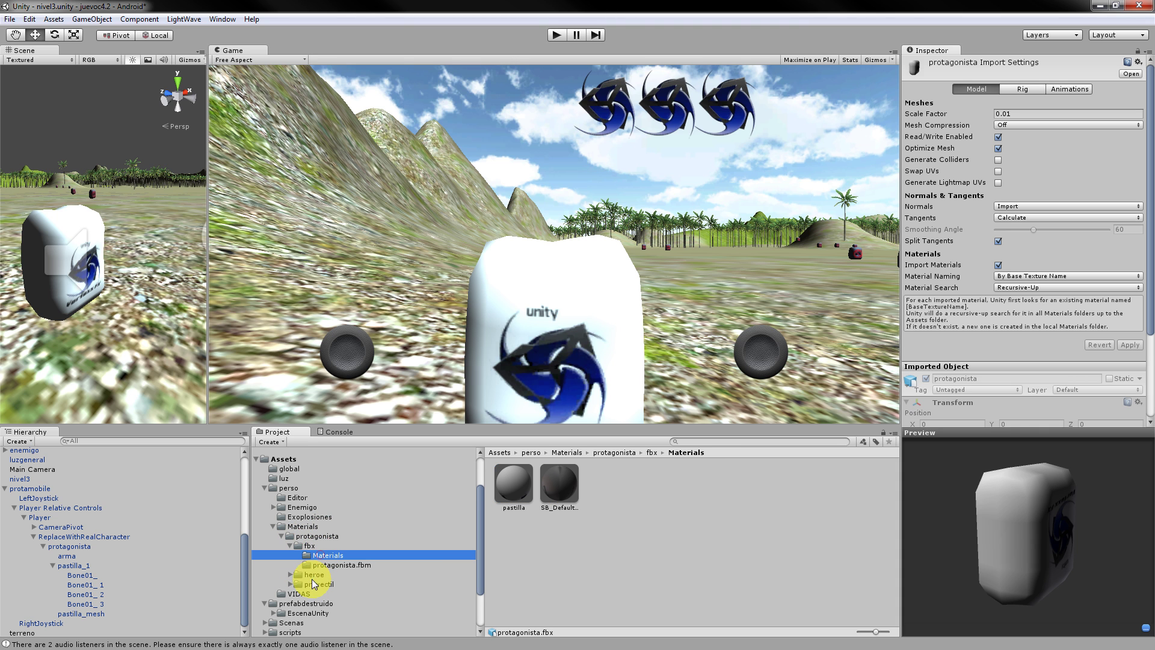
pyautogui.scroll(-1, 297, 593)
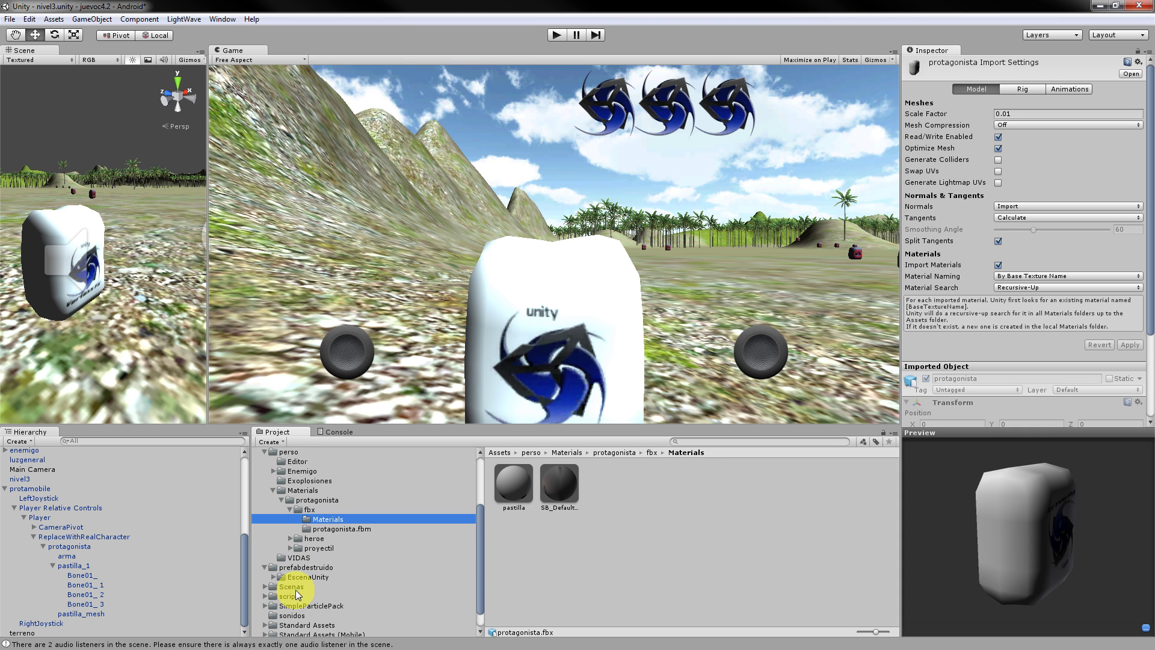
pyautogui.click(288, 550)
pyautogui.click(290, 539)
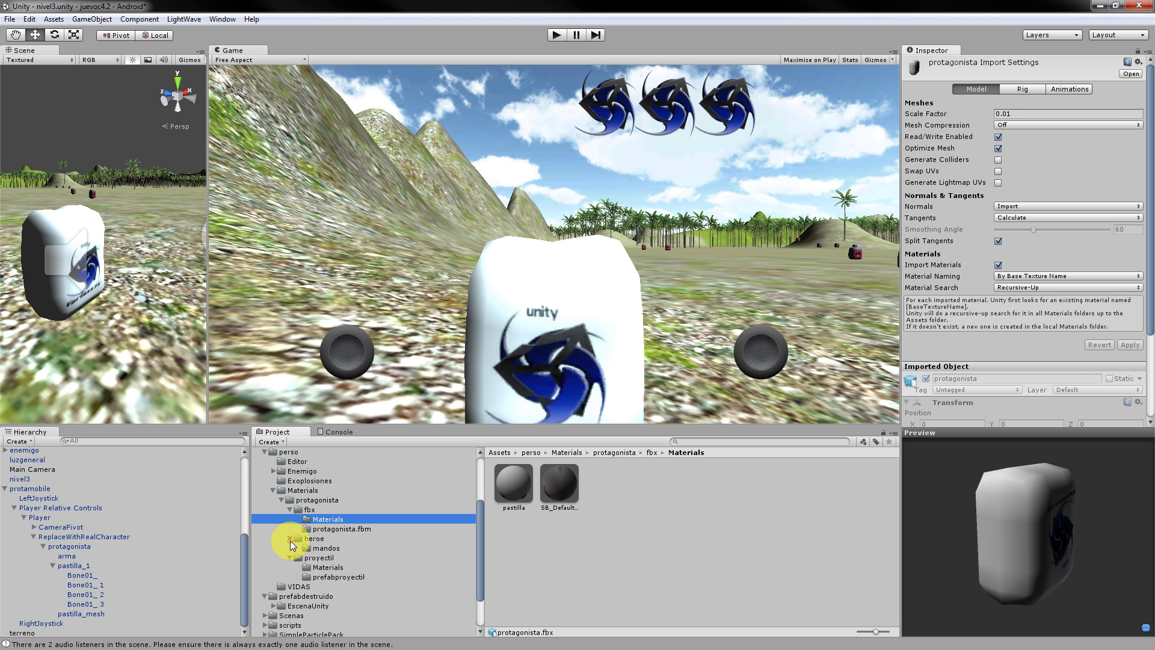
pyautogui.click(307, 540)
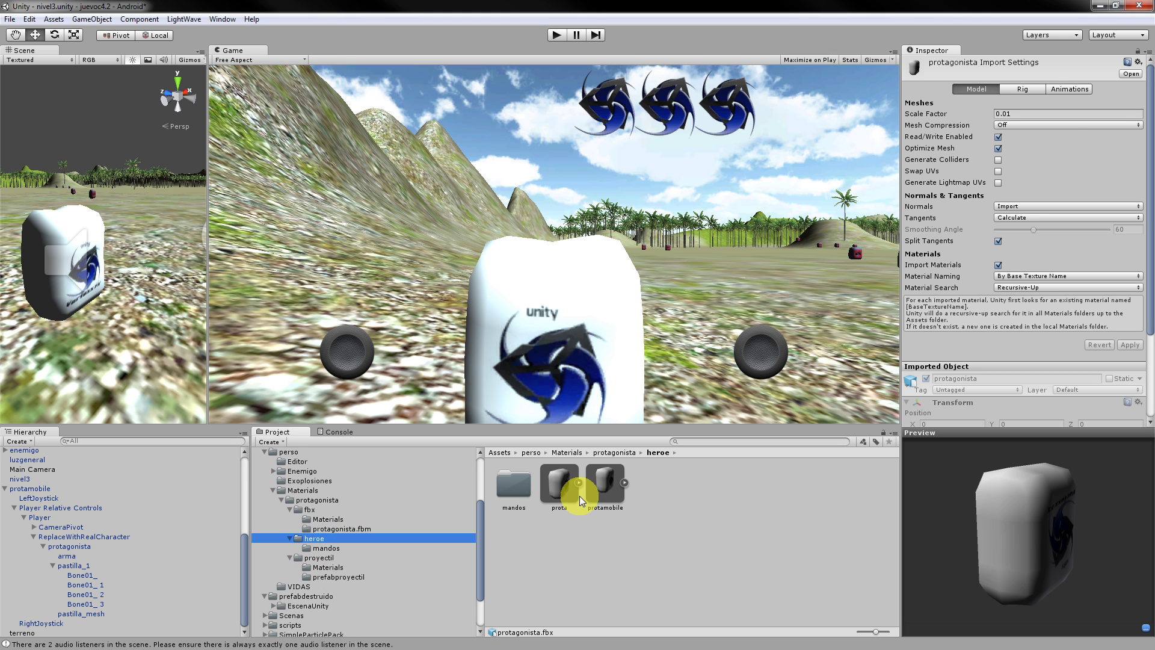
pyautogui.click(571, 483)
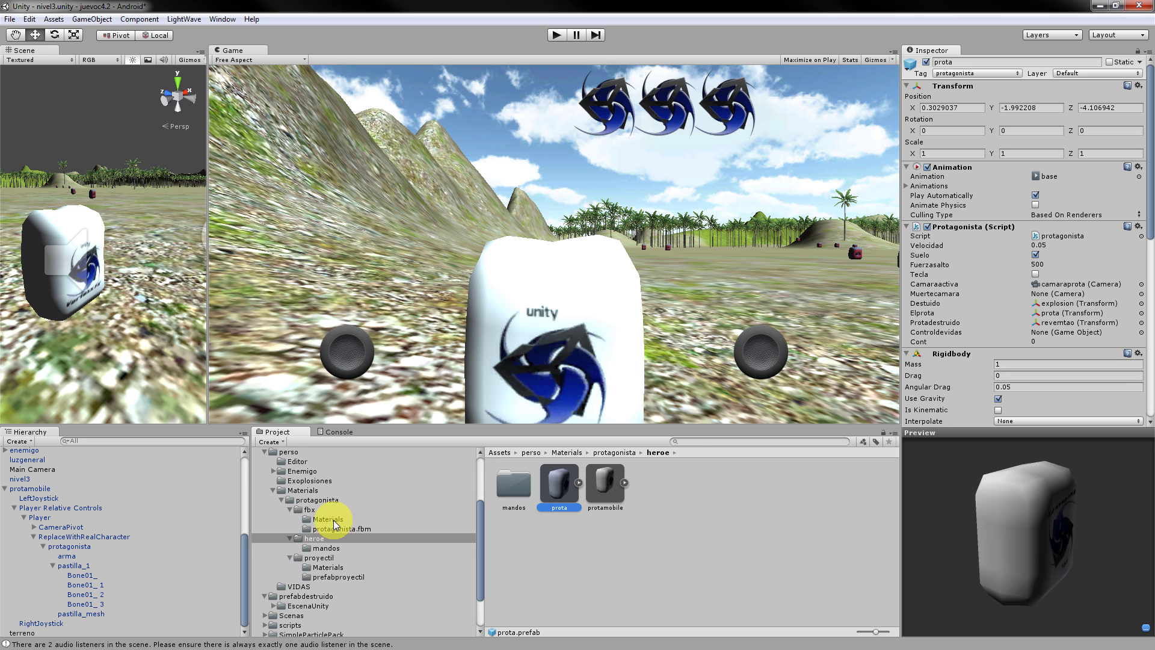
pyautogui.click(348, 550)
pyautogui.click(337, 537)
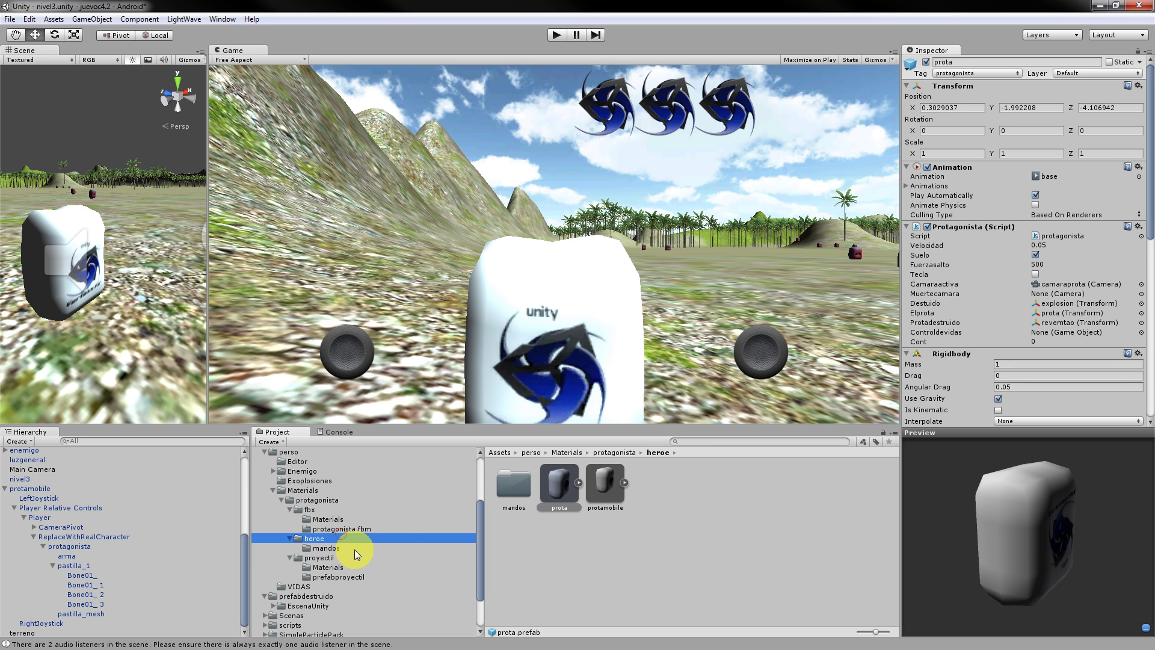
pyautogui.click(572, 488)
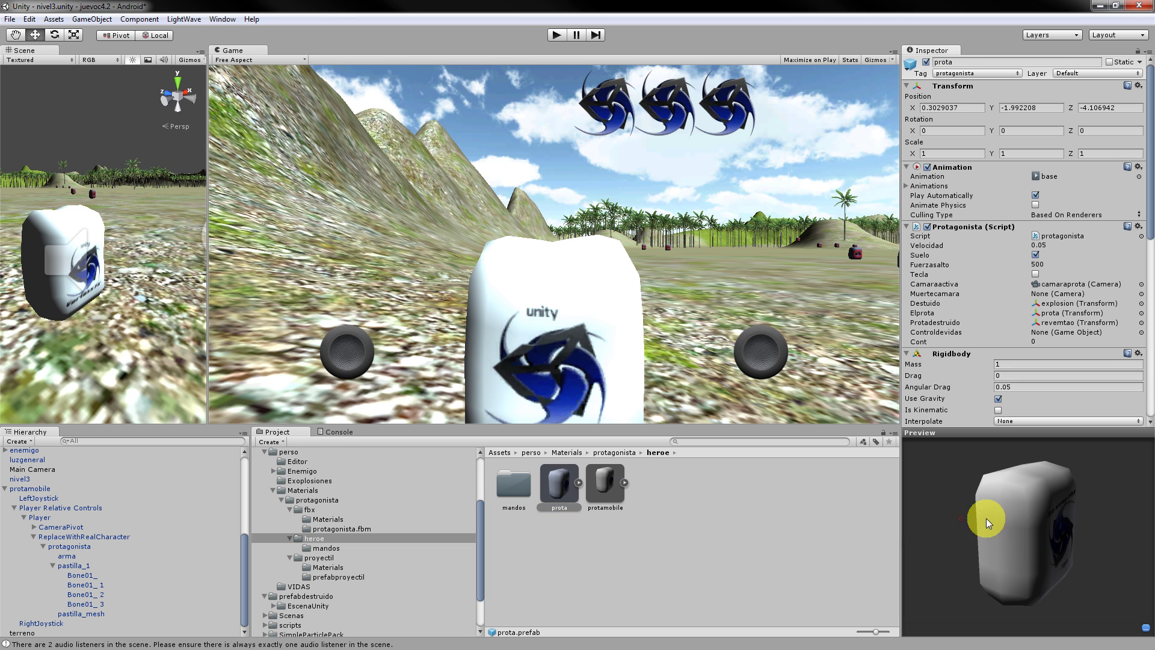
pyautogui.moveTo(982, 517); pyautogui.dragTo(1008, 522)
pyautogui.scroll(-2, 400, 579)
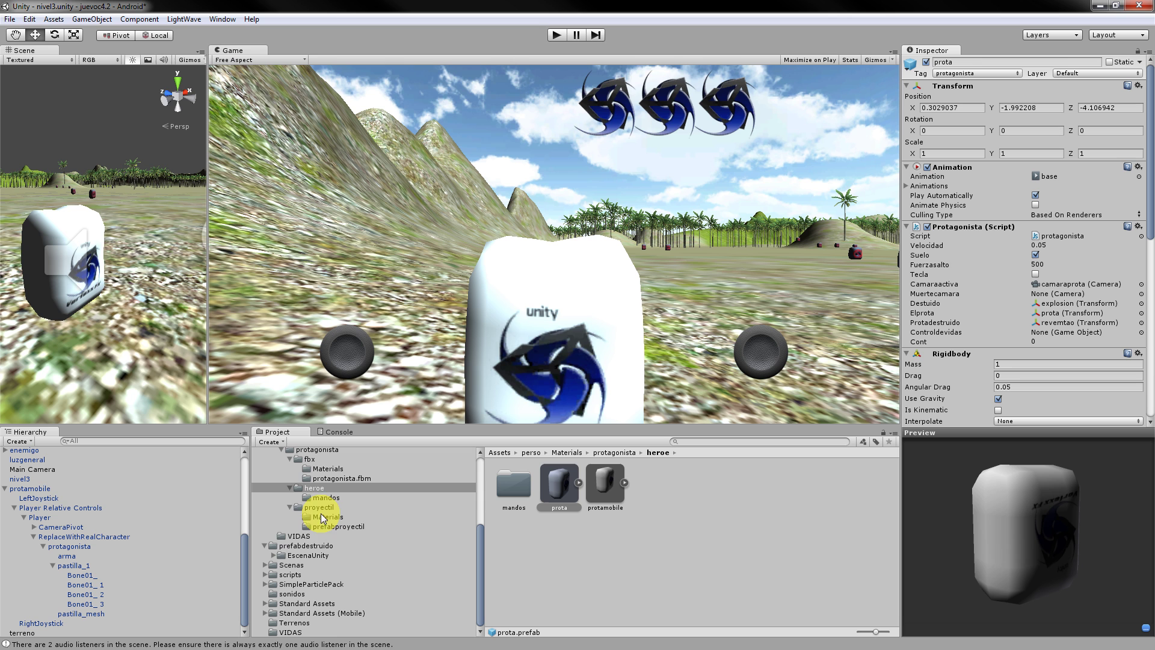
pyautogui.scroll(2, 274, 547)
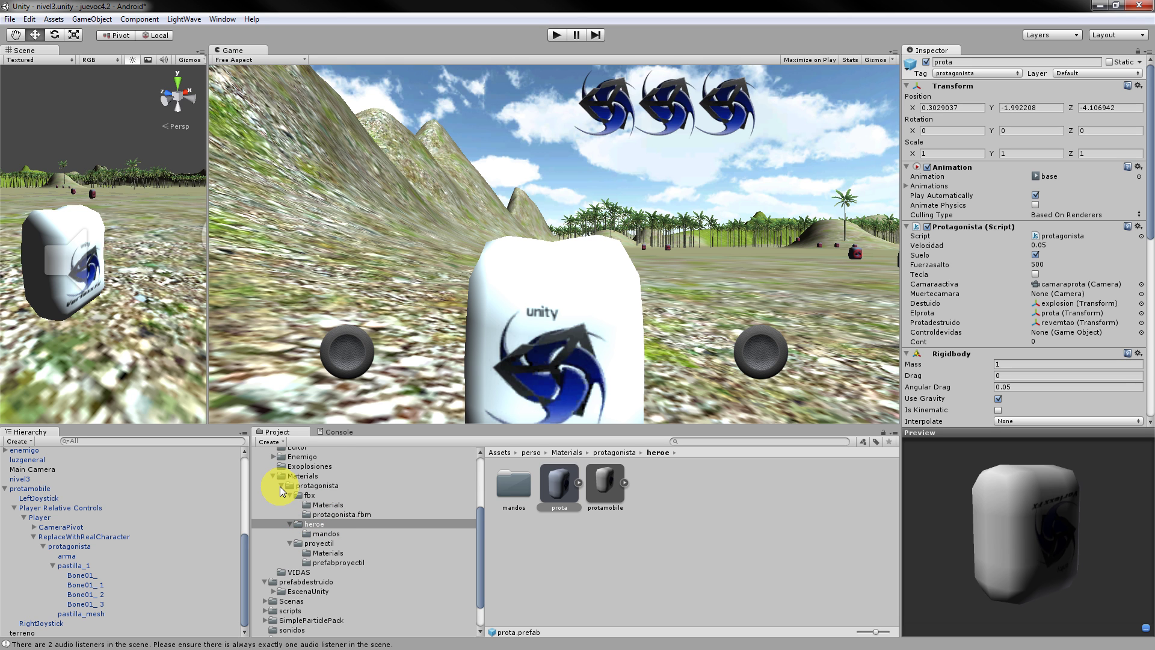
pyautogui.scroll(-2, 279, 503)
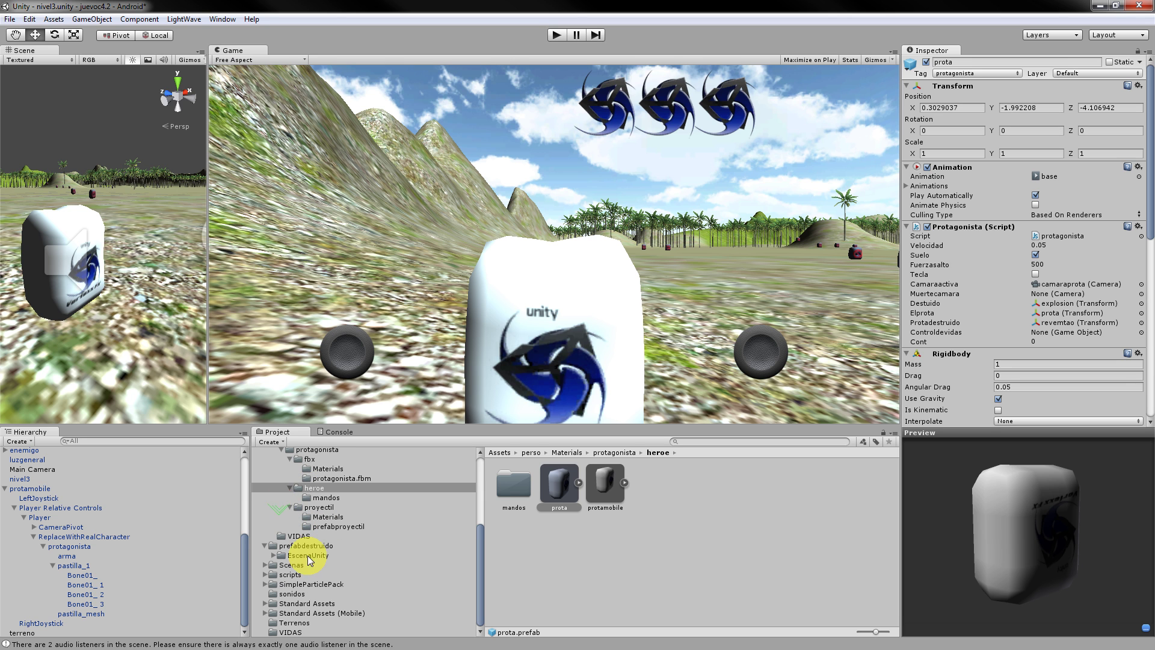
pyautogui.click(712, 442)
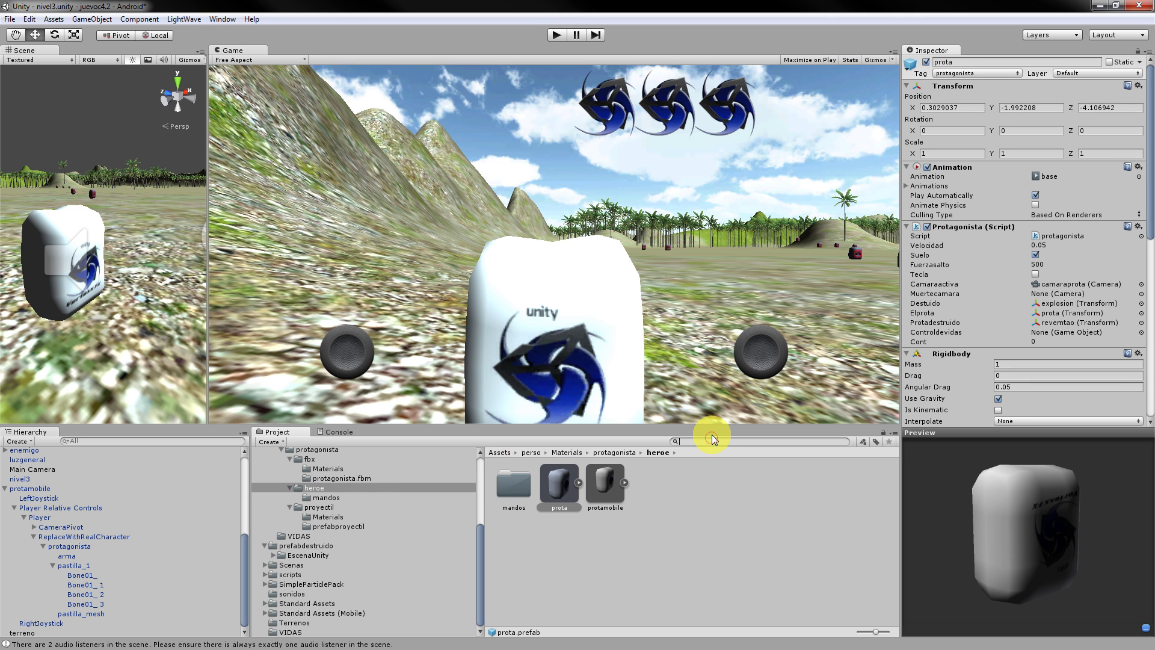
# Search the Project for 'prot' and try loading protamobile into the preview.
pyautogui.write('prot')
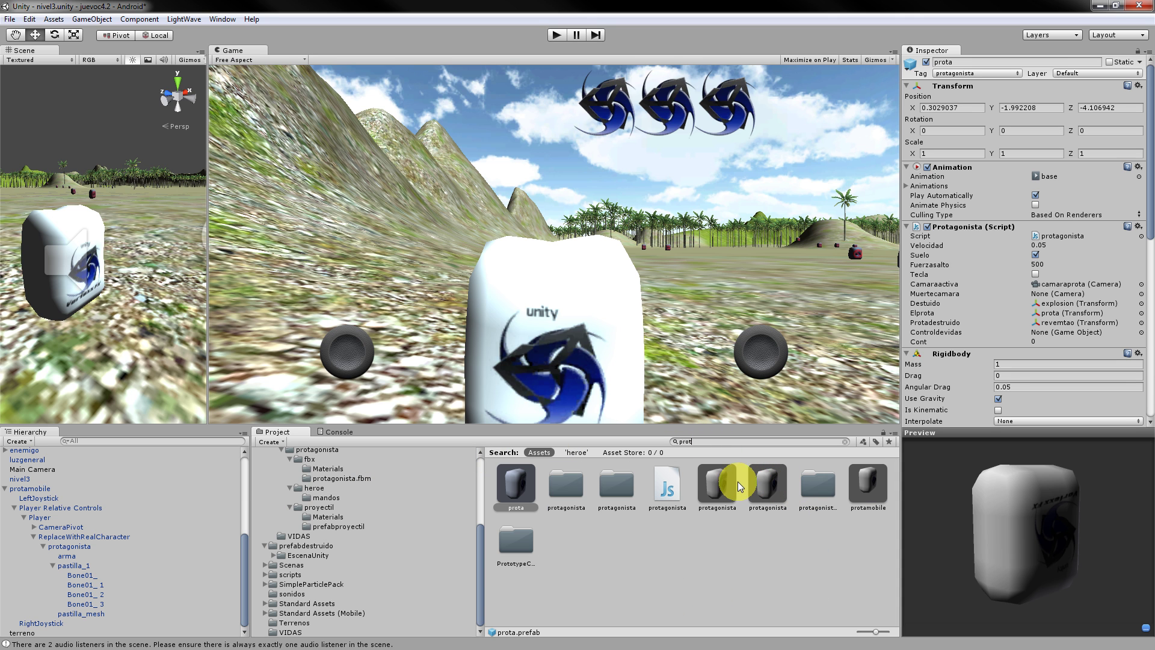
pyautogui.moveTo(878, 483); pyautogui.dragTo(995, 523)
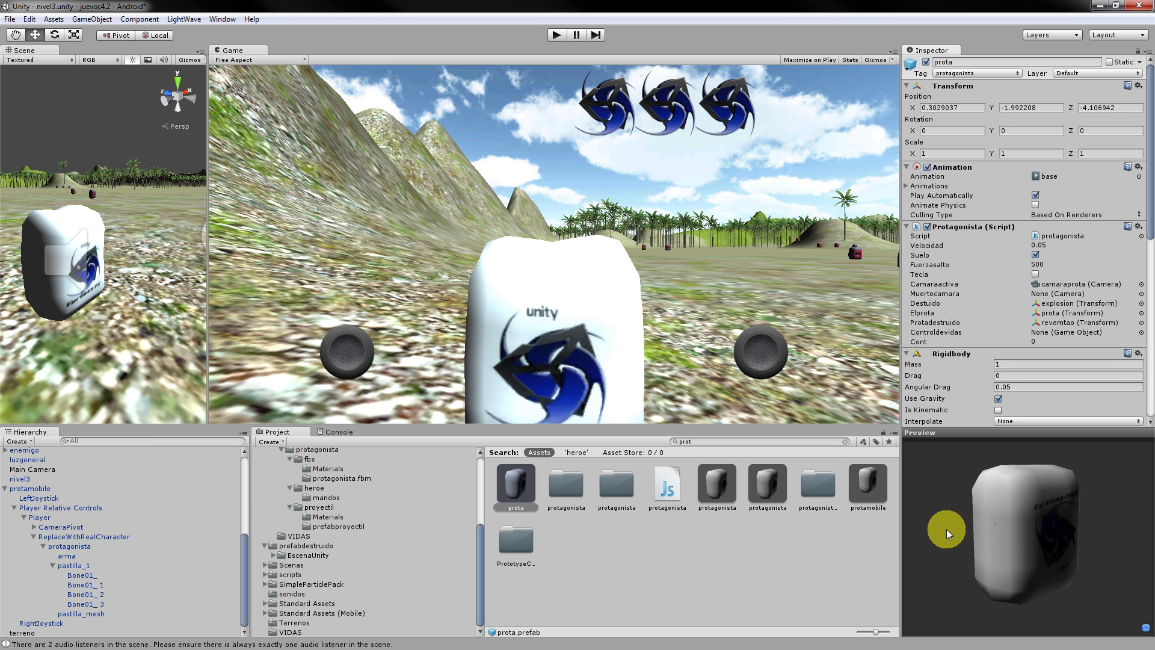
pyautogui.moveTo(722, 440); pyautogui.dragTo(644, 437)
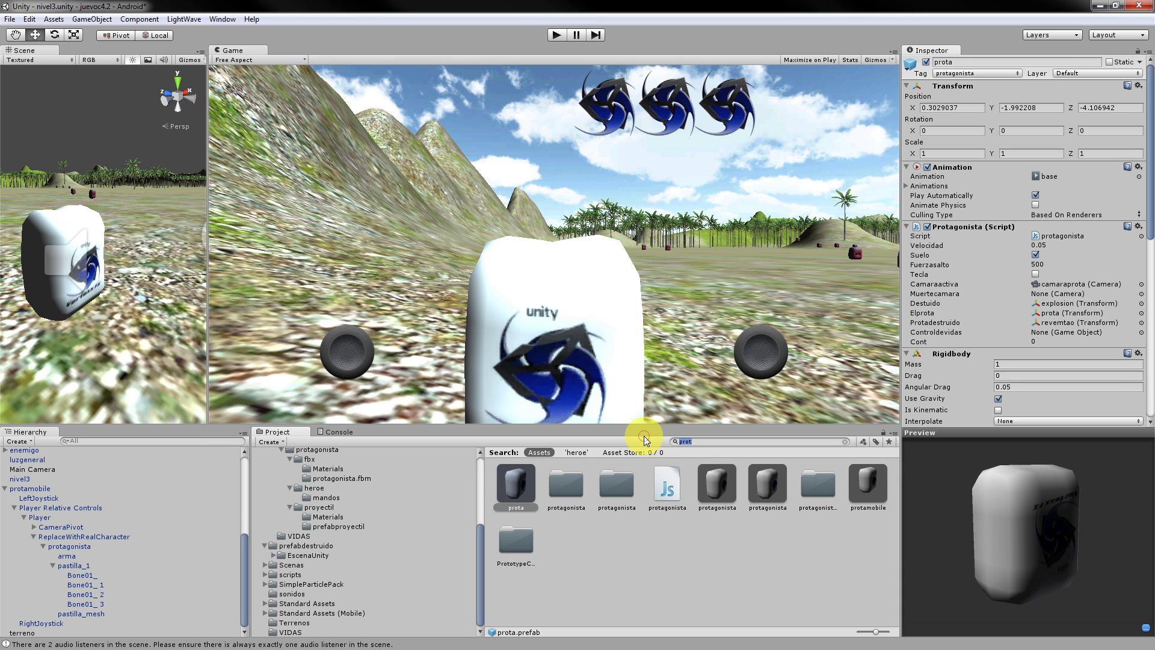
# Search for 'anda', drag the andar clip into the preview, and rotate the preview model.
pyautogui.write('anda')
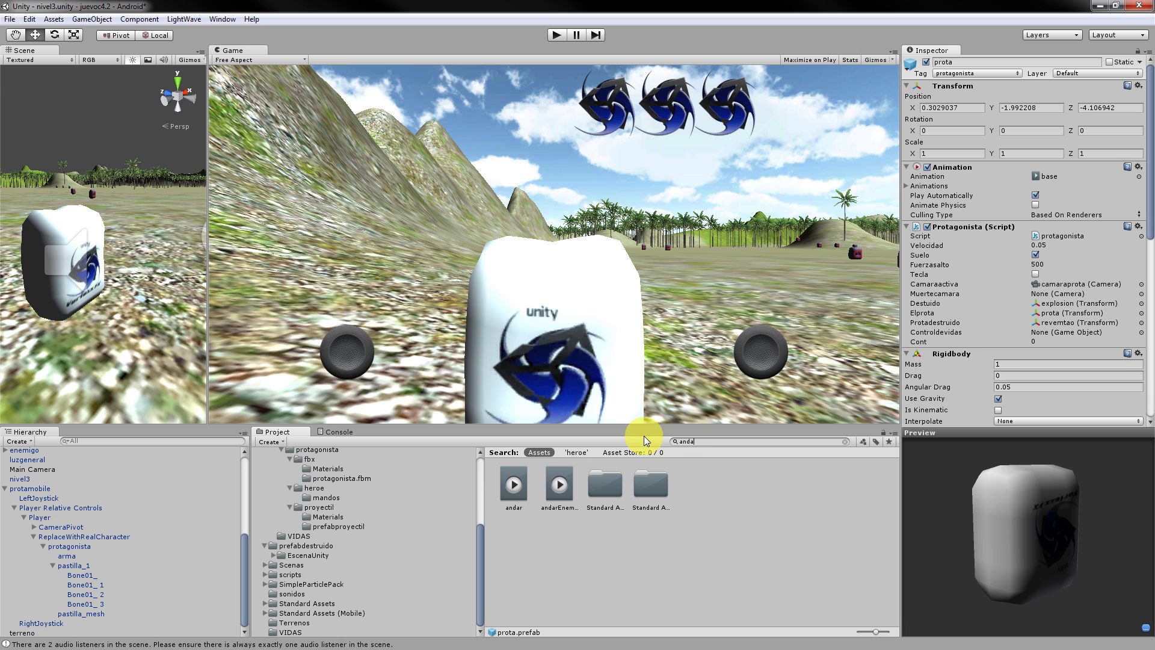
pyautogui.moveTo(514, 493); pyautogui.dragTo(1019, 526)
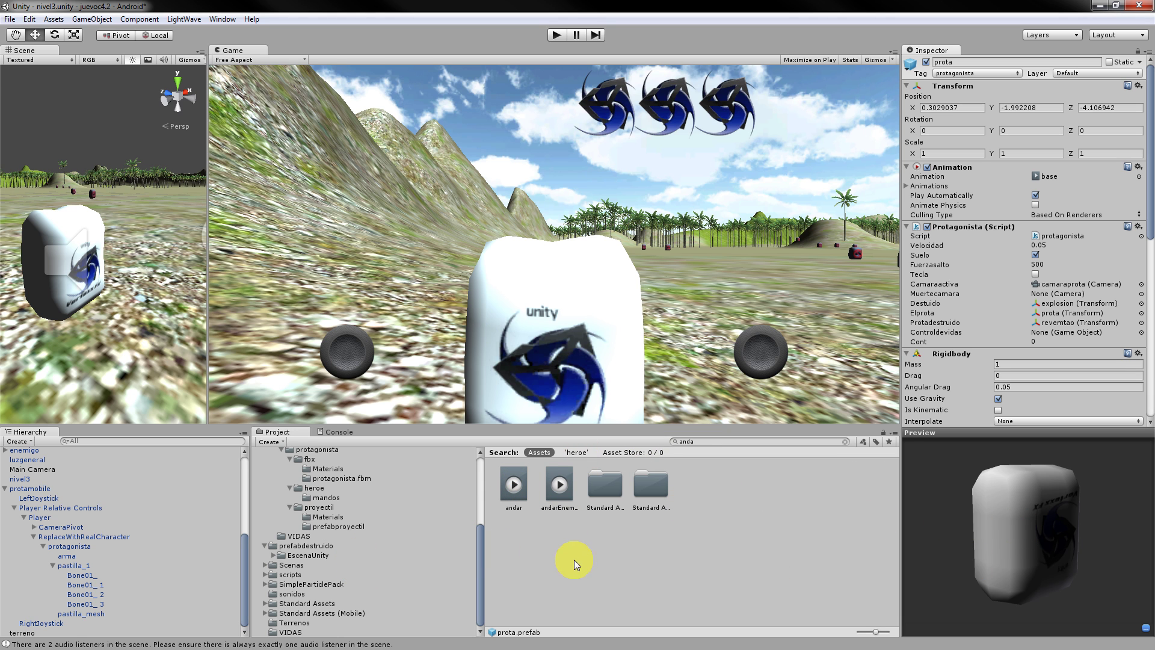
pyautogui.moveTo(984, 521); pyautogui.dragTo(1006, 525)
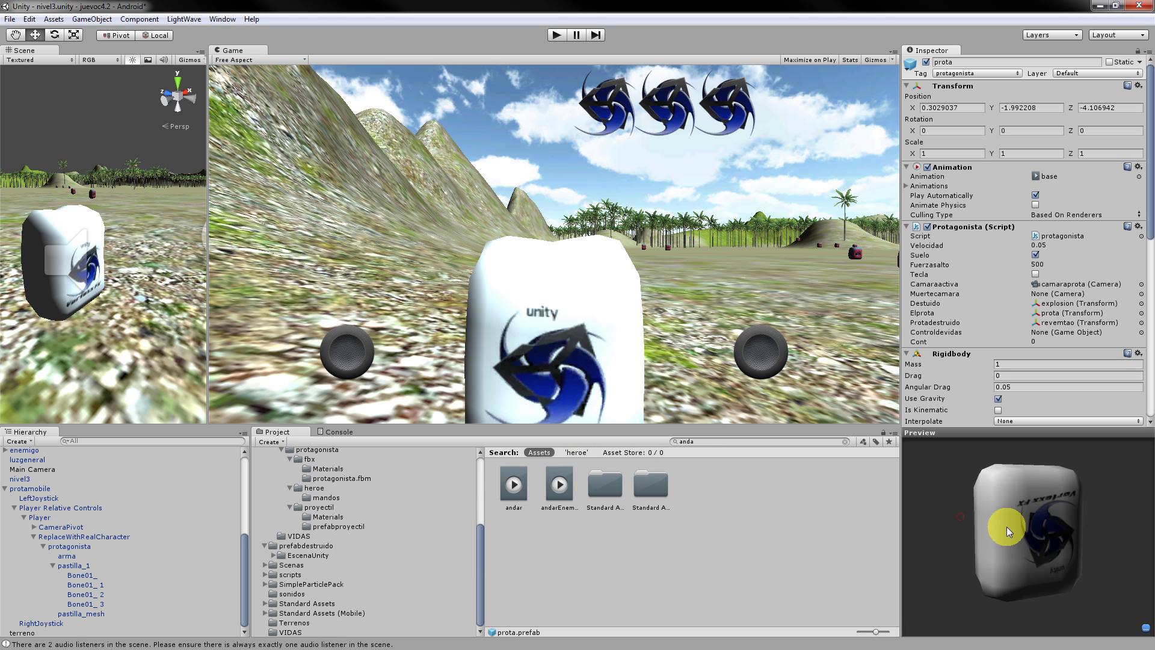
pyautogui.moveTo(1078, 481); pyautogui.dragTo(1015, 552)
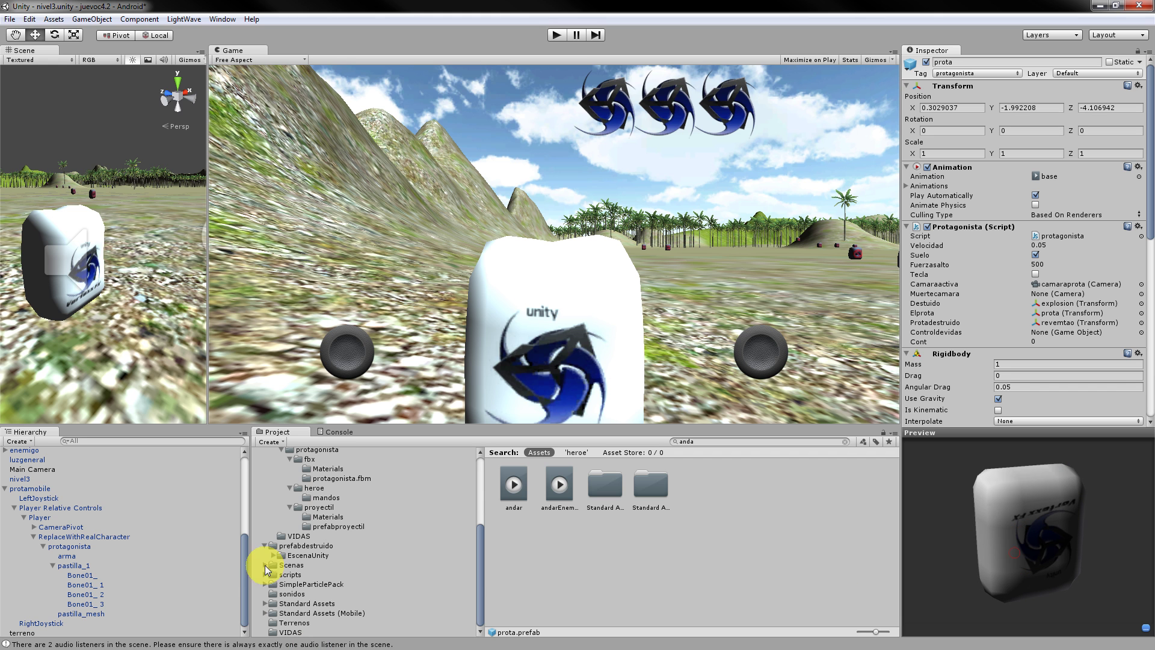
pyautogui.scroll(3, 340, 557)
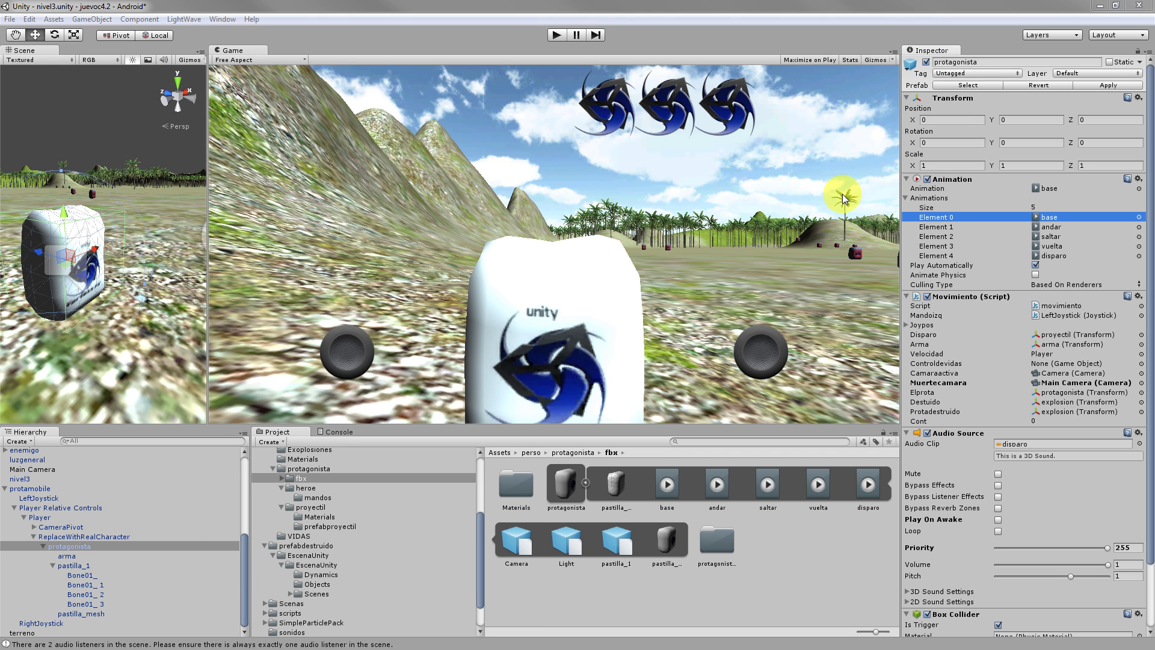
# Check the Animations list, select the protagonista fbx, and open the base clip (length 0.033, 30 FPS).
pyautogui.click(906, 198)
pyautogui.click(906, 198)
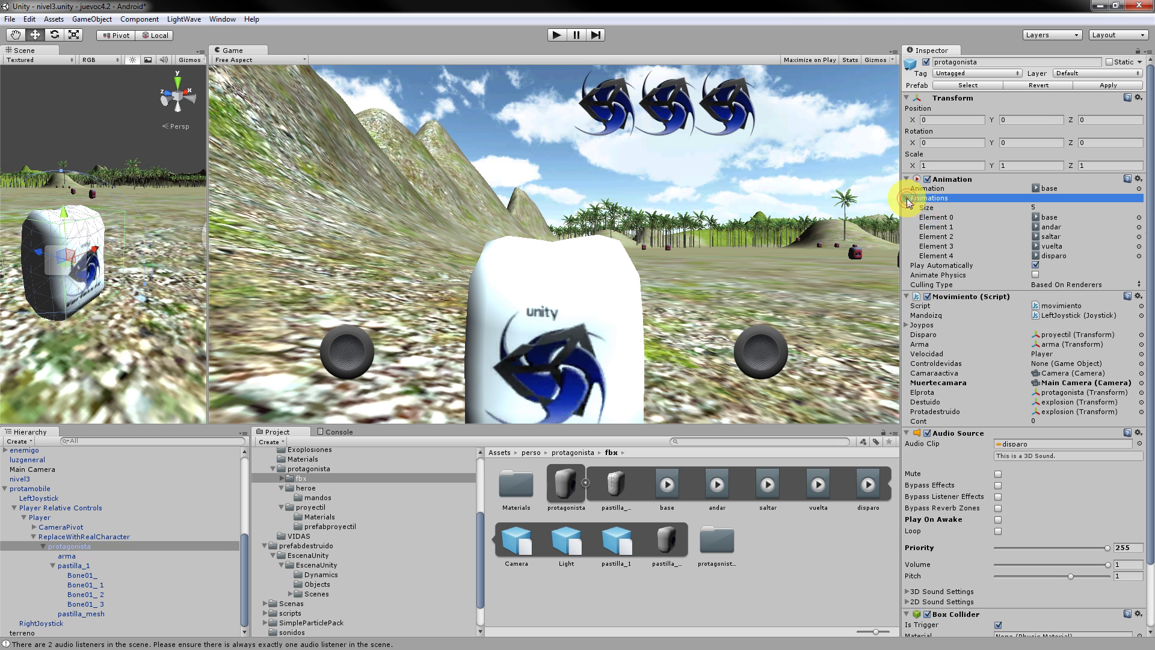
pyautogui.click(991, 219)
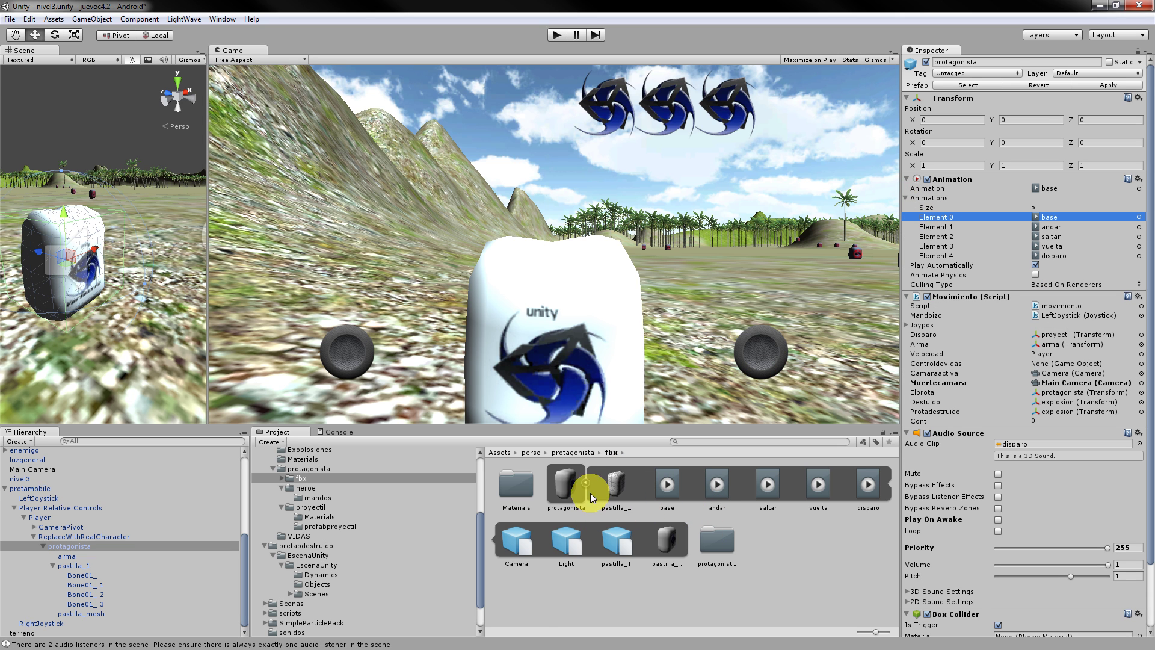
pyautogui.click(568, 486)
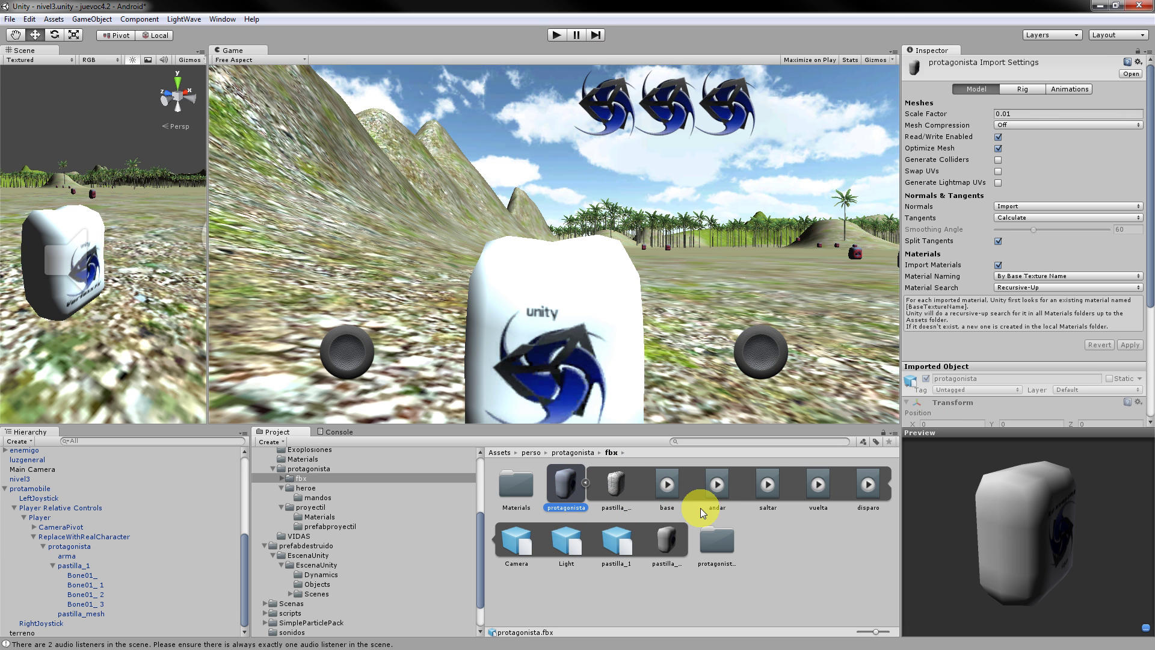
pyautogui.moveTo(678, 483); pyautogui.dragTo(1007, 524)
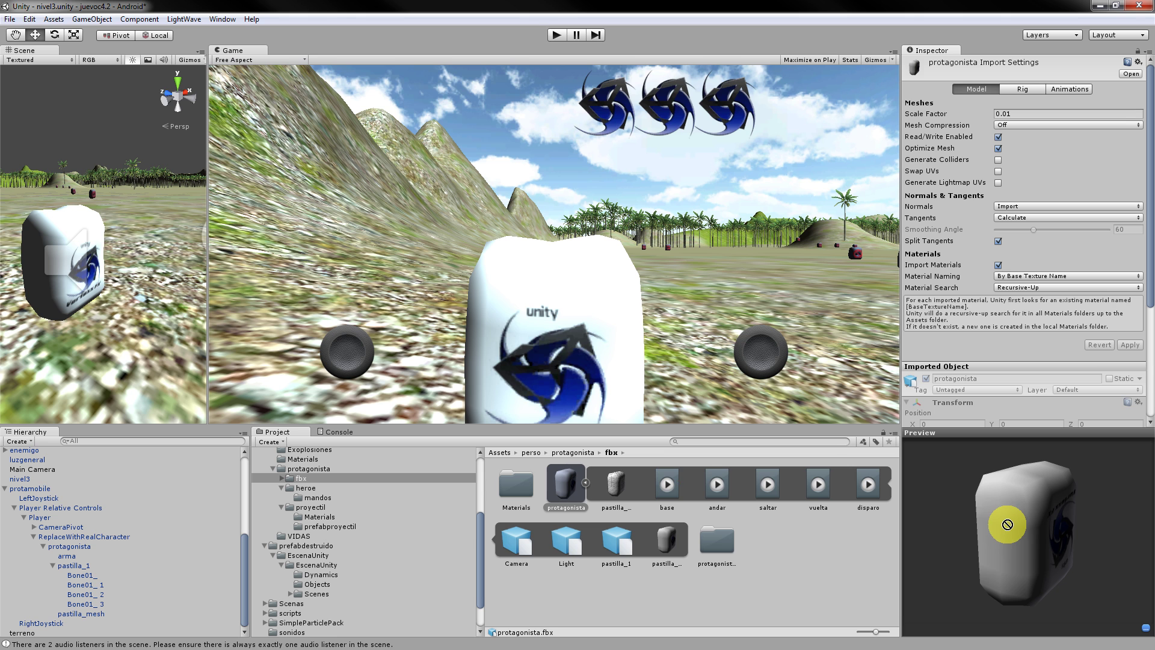
pyautogui.click(666, 487)
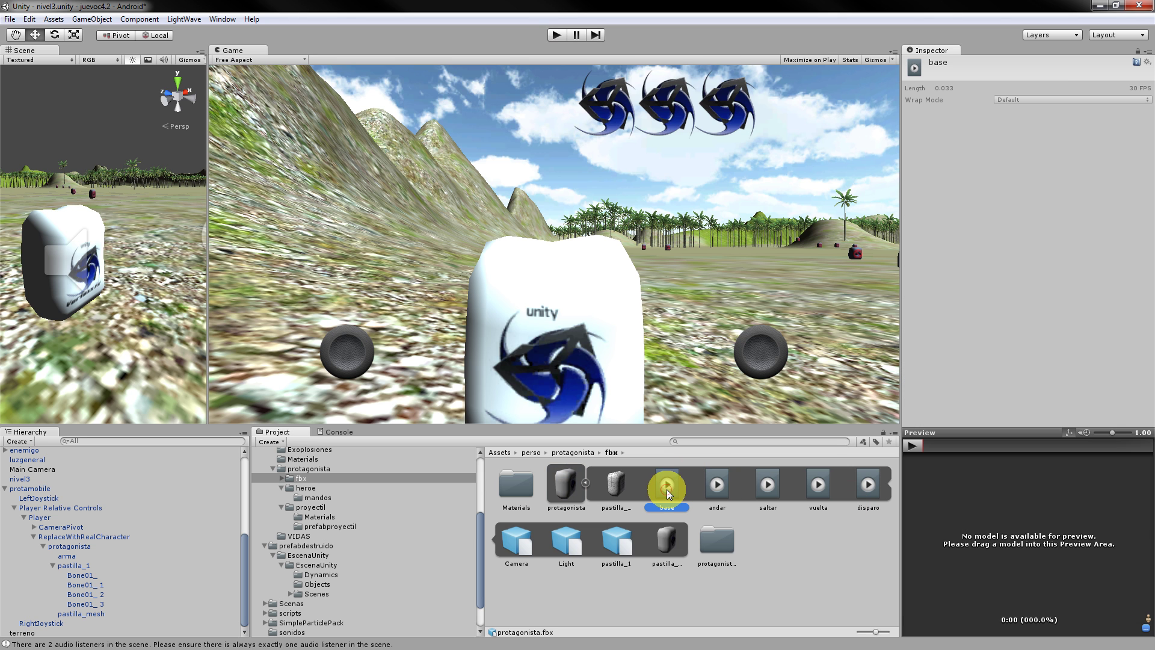
# Load the protagonista model into the preview and play the base, andar and saltar clips on it.
pyautogui.moveTo(568, 486); pyautogui.dragTo(963, 542)
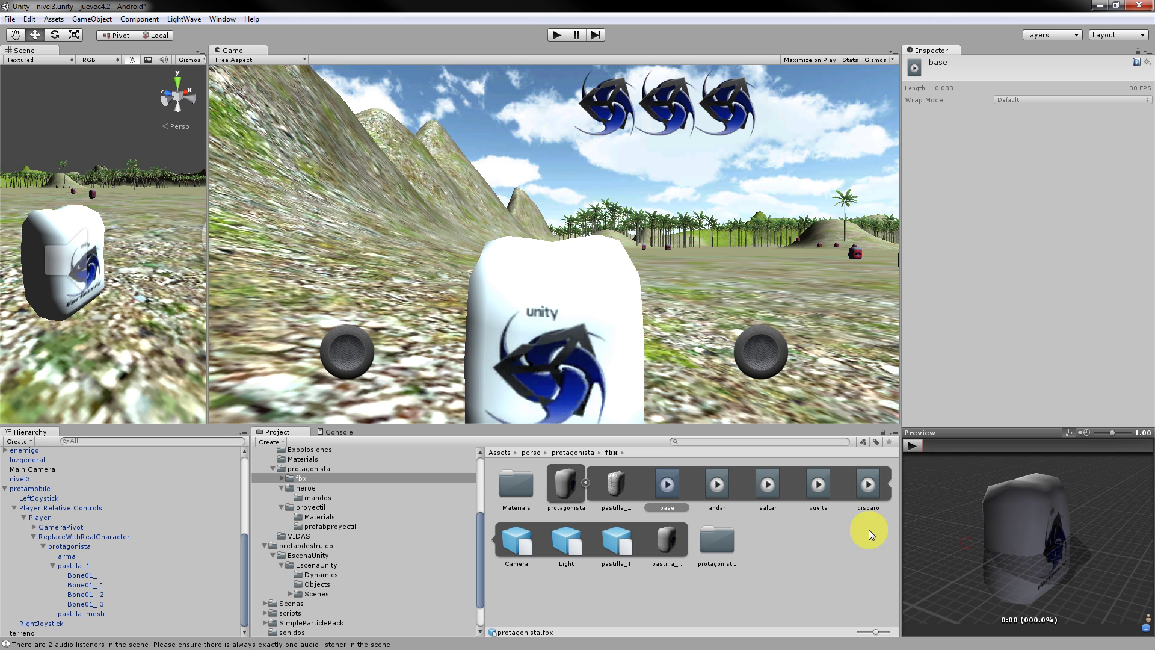
pyautogui.click(919, 450)
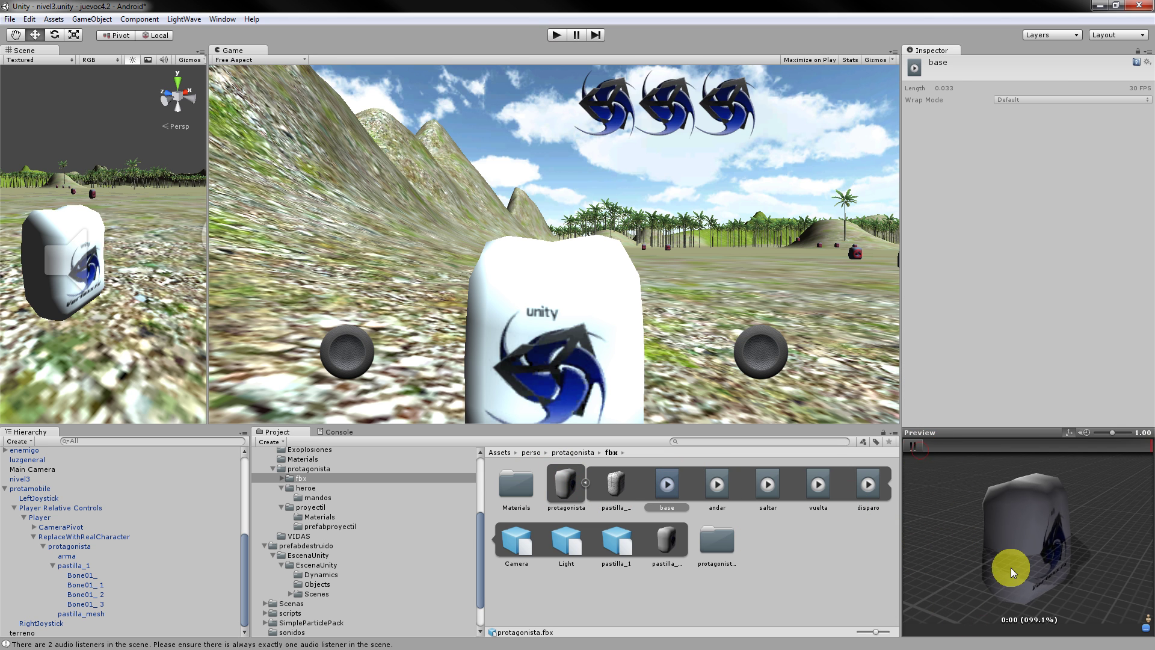
pyautogui.click(722, 490)
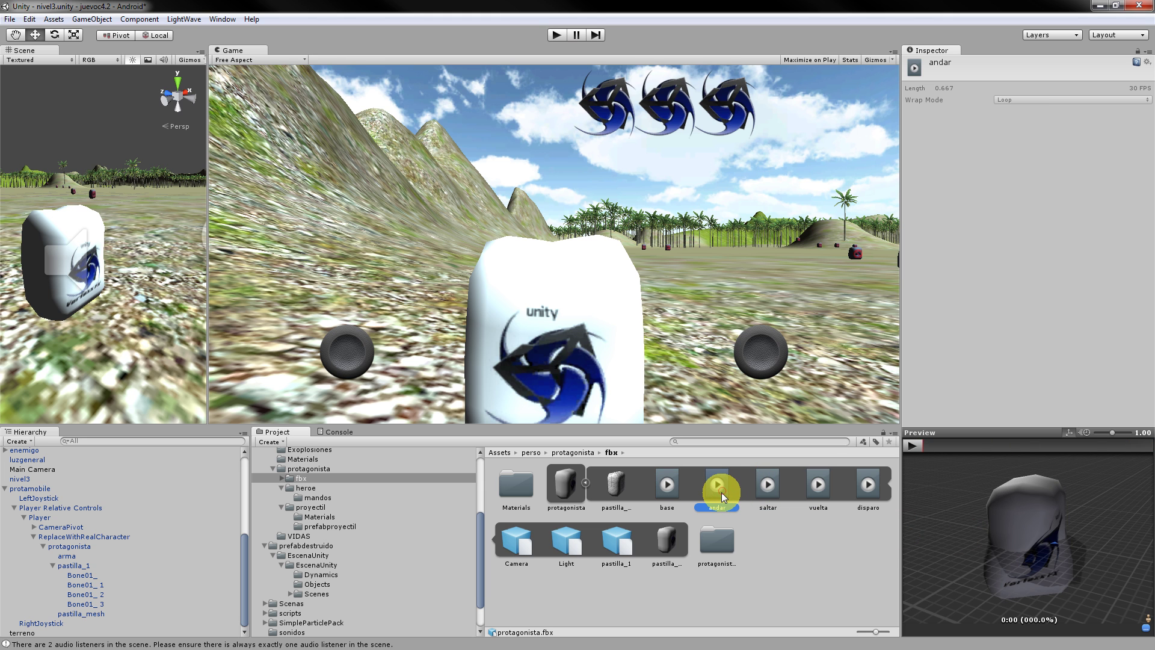
pyautogui.click(914, 444)
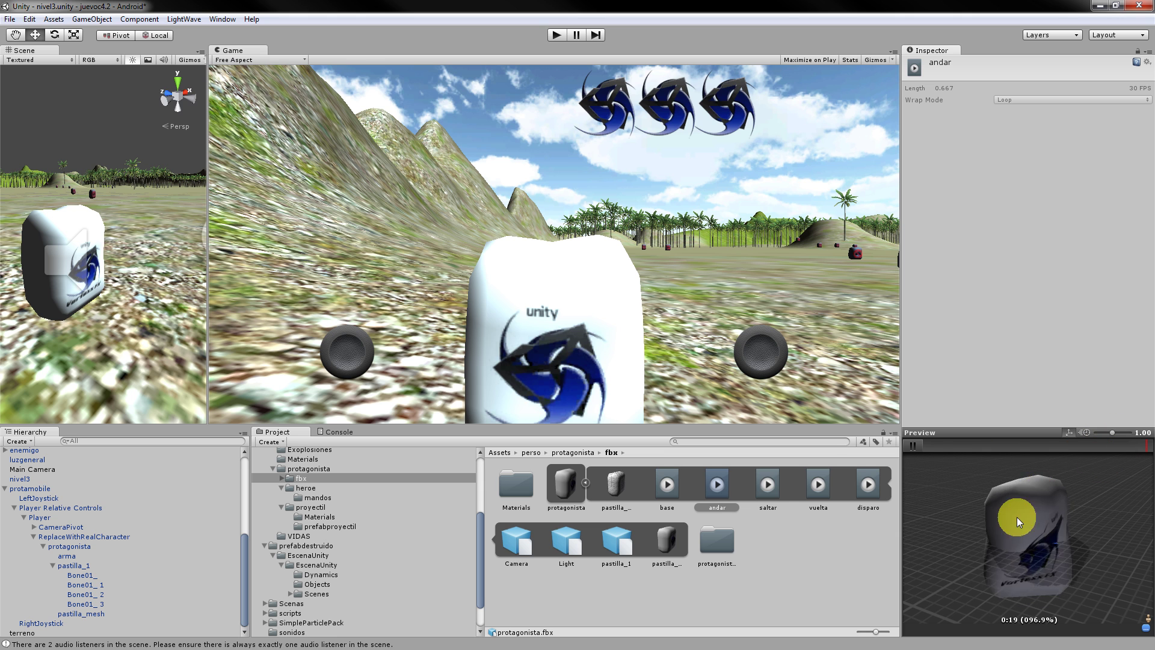
pyautogui.click(767, 487)
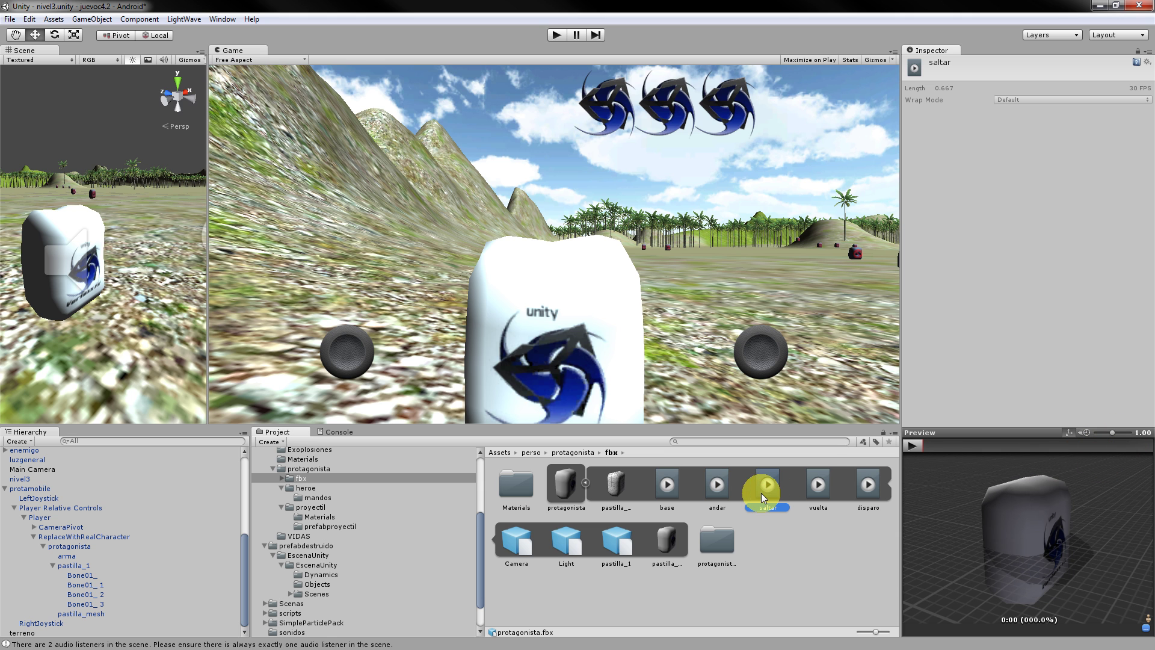
pyautogui.click(911, 444)
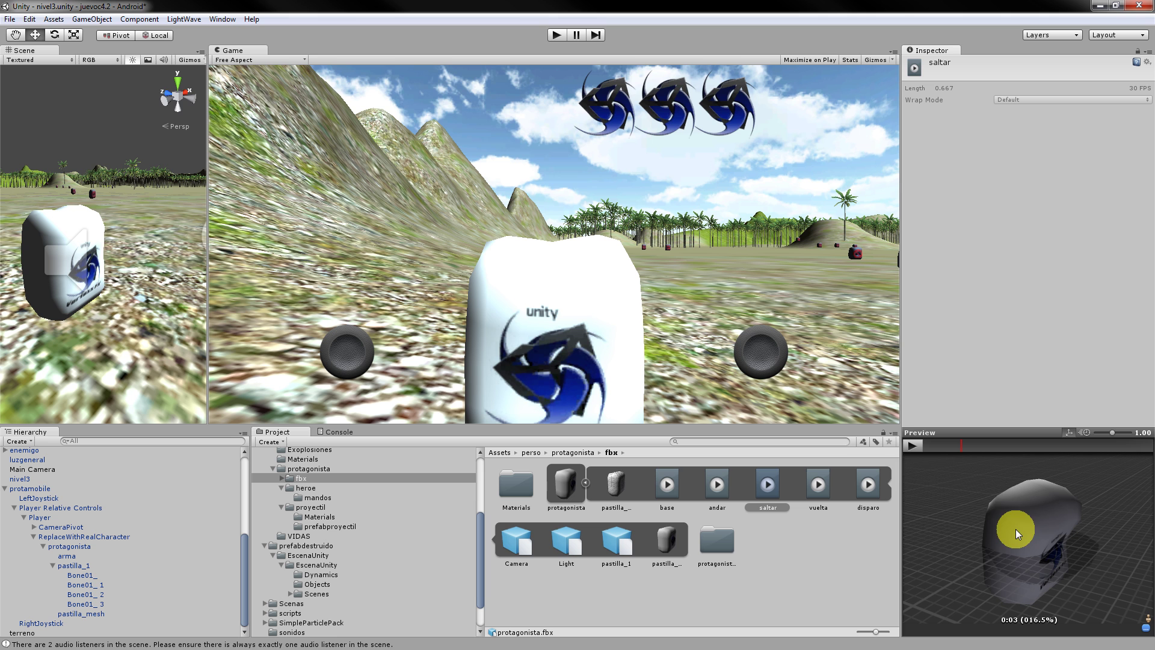
pyautogui.moveTo(1014, 573); pyautogui.dragTo(1104, 475)
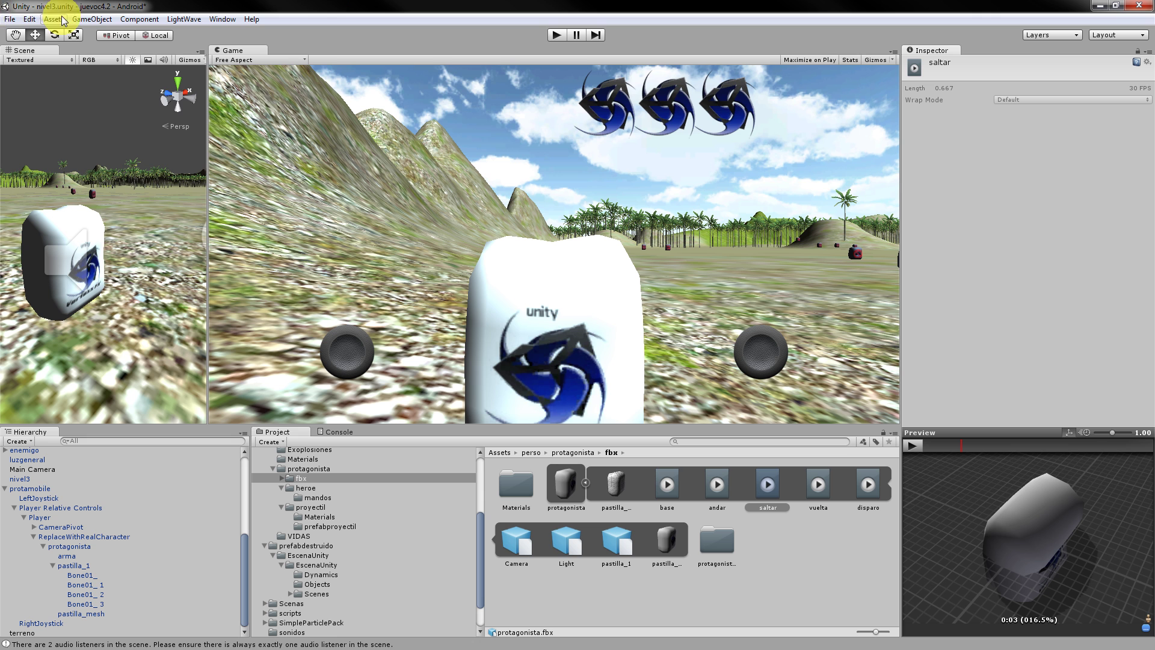
# Save the current scene and widen the Scene view beside the Game view.
pyautogui.click(11, 19)
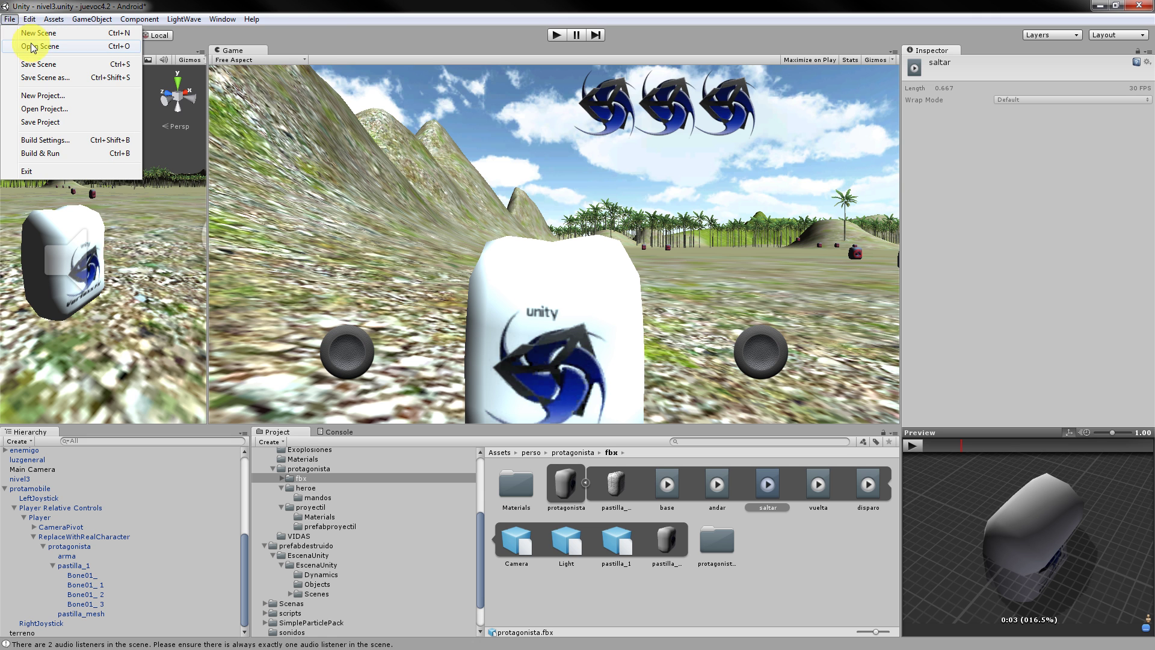
pyautogui.click(43, 64)
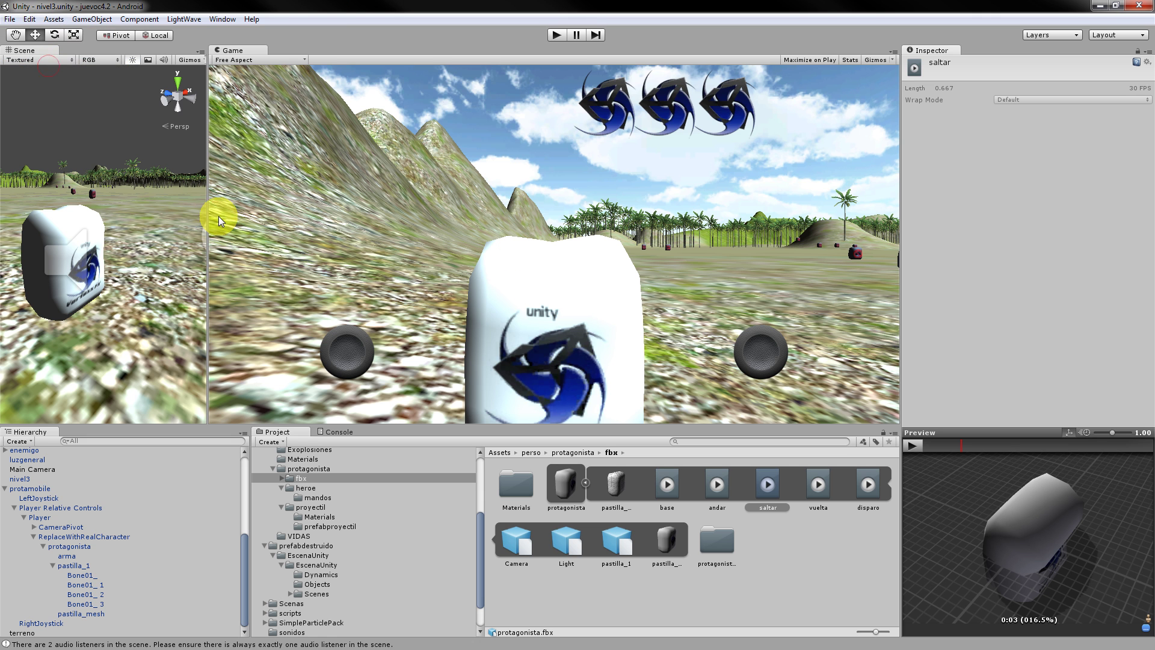
pyautogui.moveTo(212, 206); pyautogui.dragTo(294, 229)
pyautogui.click(10, 19)
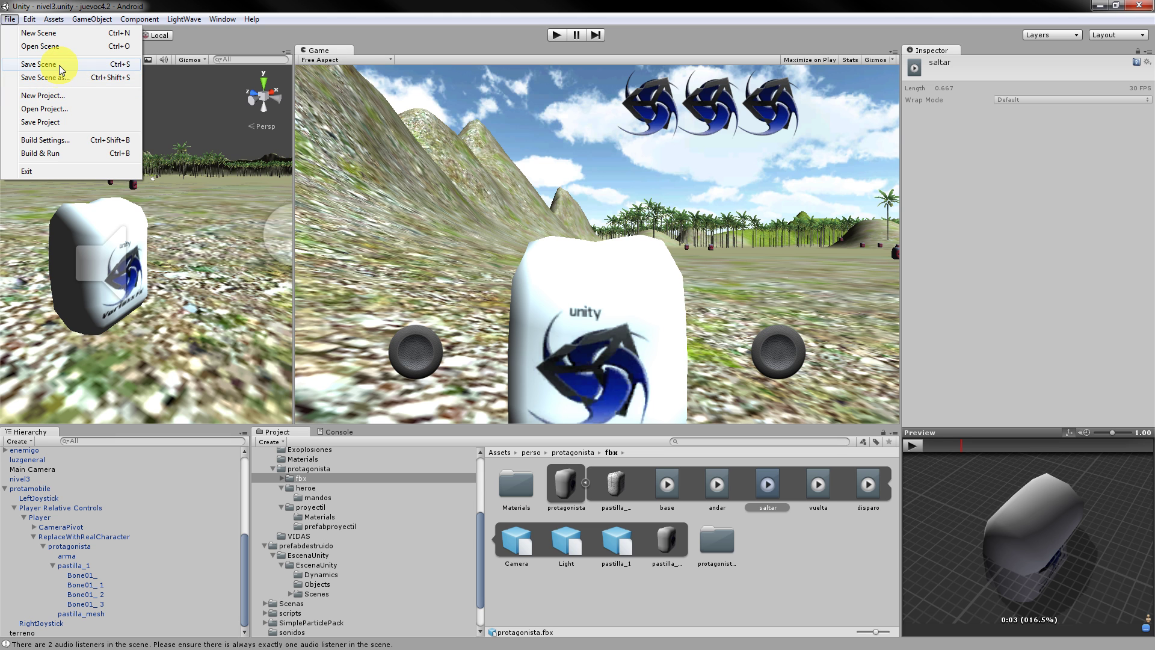
# Expand the scenes folder in the Project tree to show its materials.
pyautogui.click(290, 591)
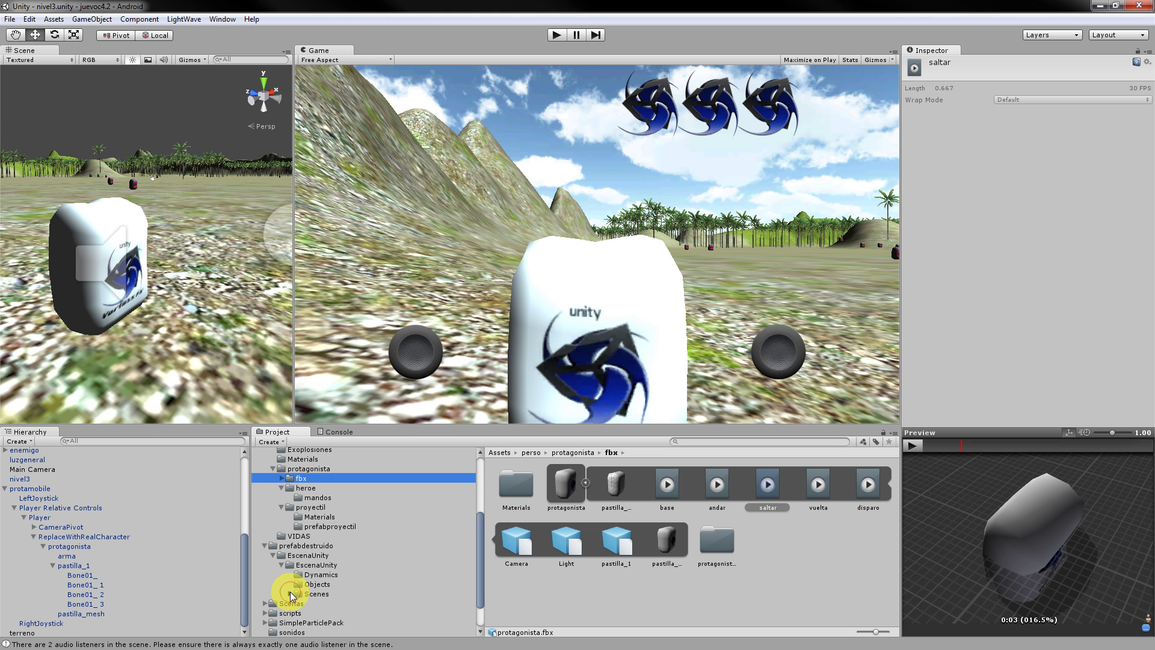
pyautogui.scroll(-1, 315, 588)
pyautogui.click(316, 559)
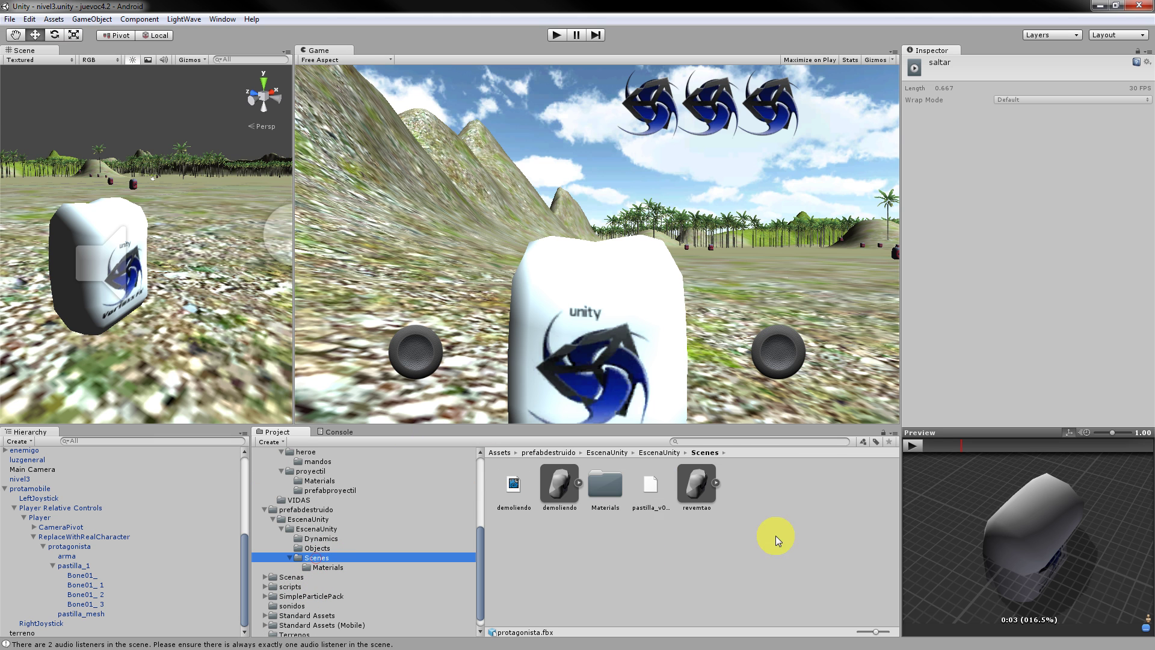
pyautogui.click(324, 566)
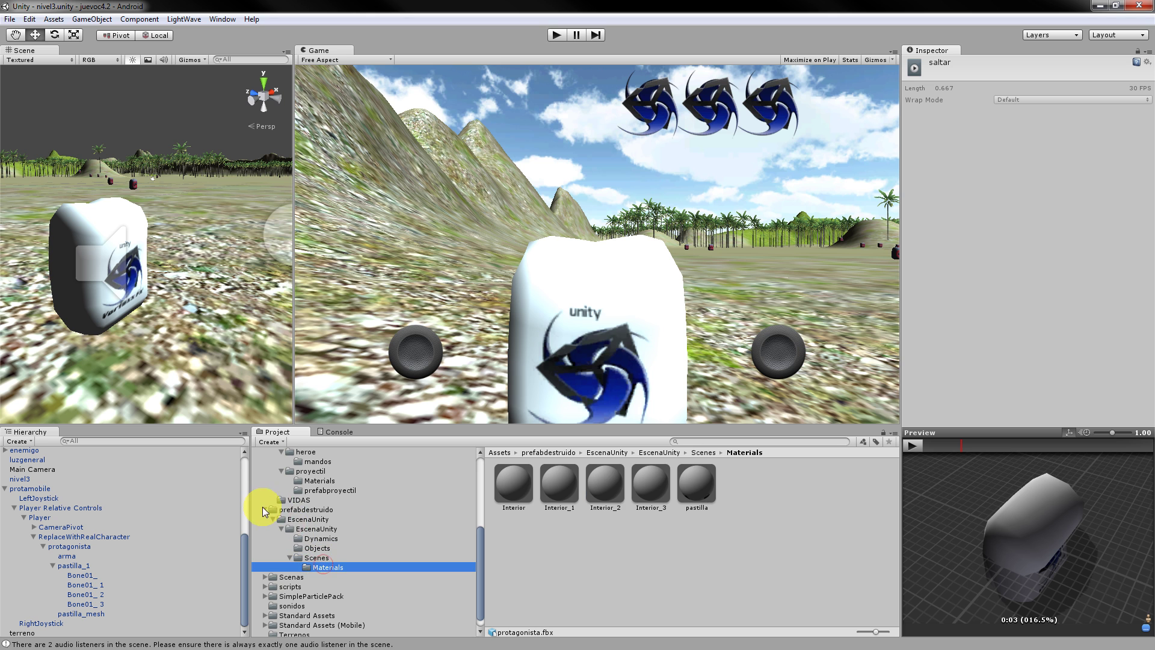
pyautogui.scroll(3, 260, 507)
pyautogui.scroll(1, 299, 545)
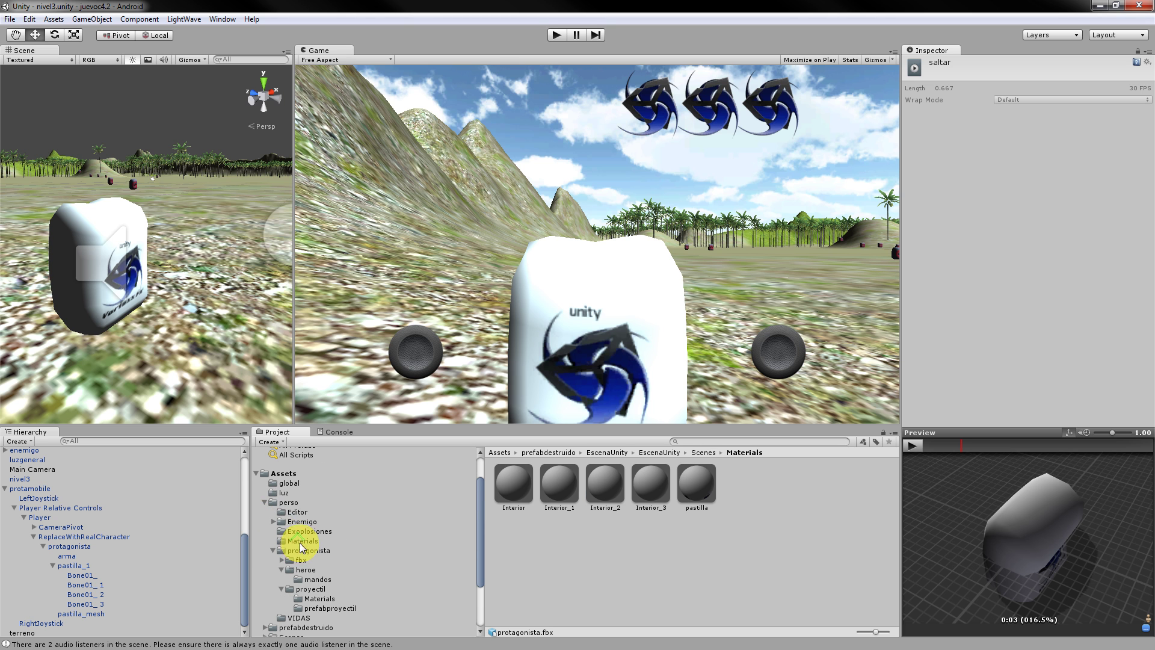
# Collapse protagonista and perso, expand Scenas to list its scenes, and select pruebas.
pyautogui.click(274, 550)
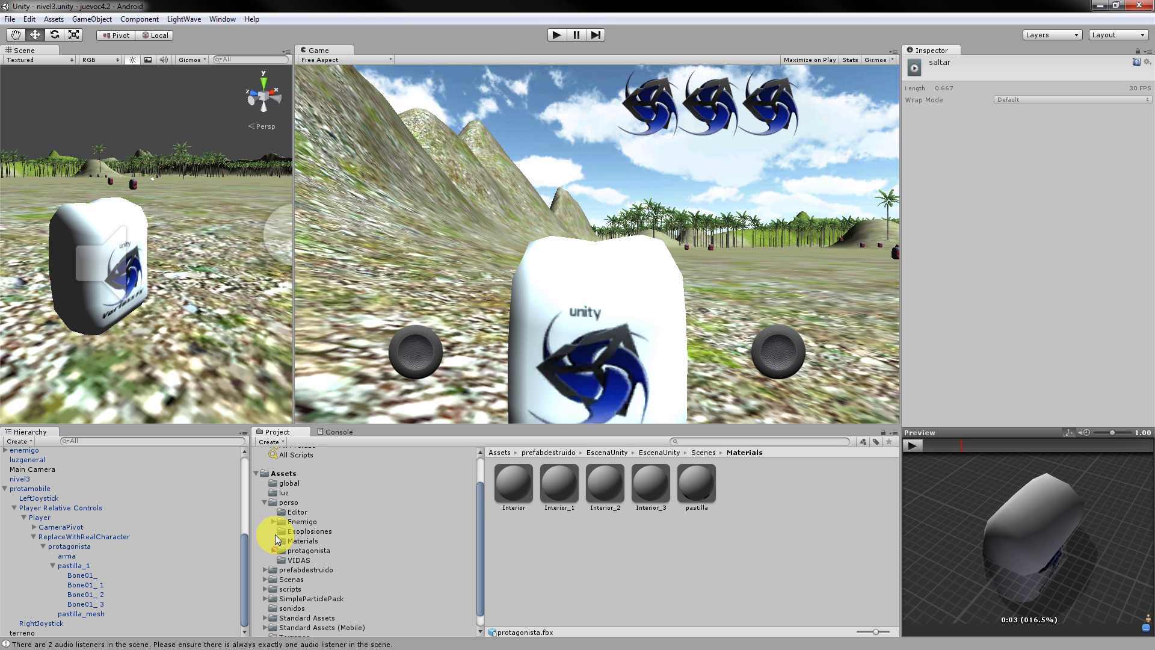
pyautogui.click(265, 503)
pyautogui.click(265, 558)
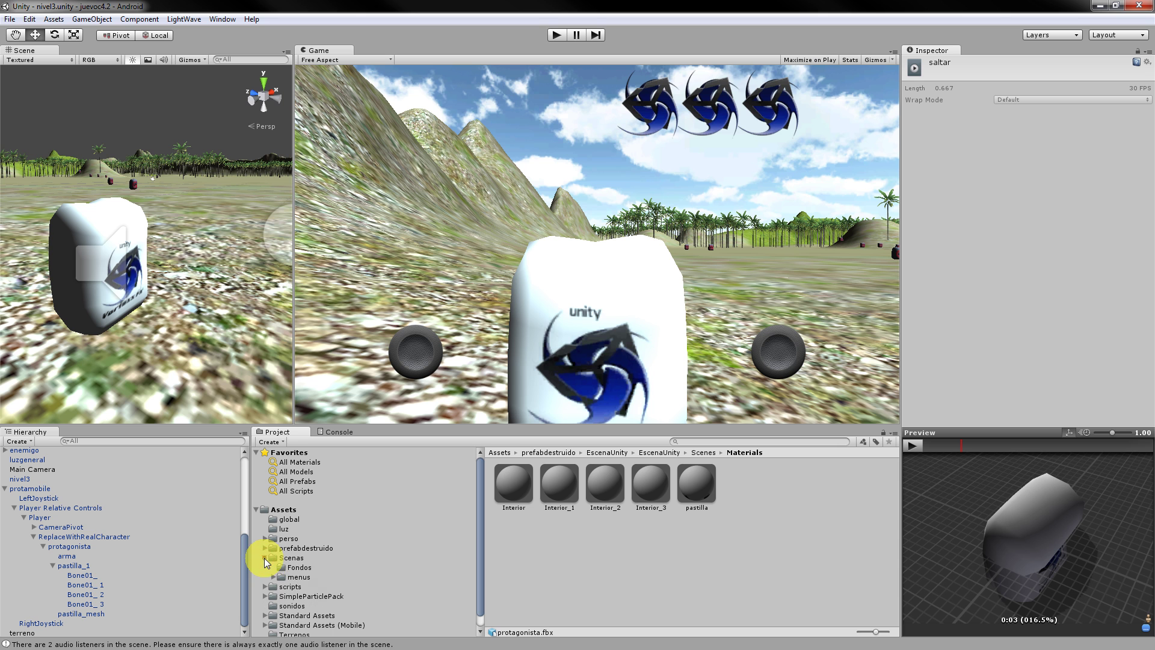
pyautogui.click(293, 559)
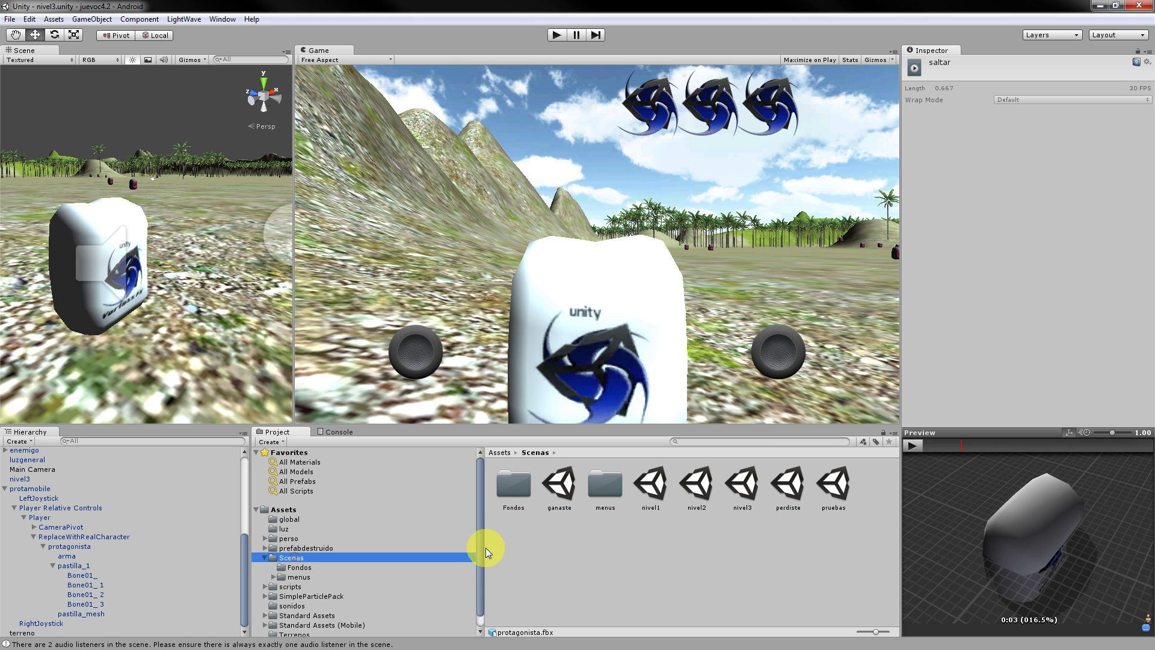
pyautogui.click(839, 488)
# Open the pruebas scene and drill down prota > Player > ReplaceWithRealCharacter to select protagonista.
pyautogui.doubleClick(837, 488)
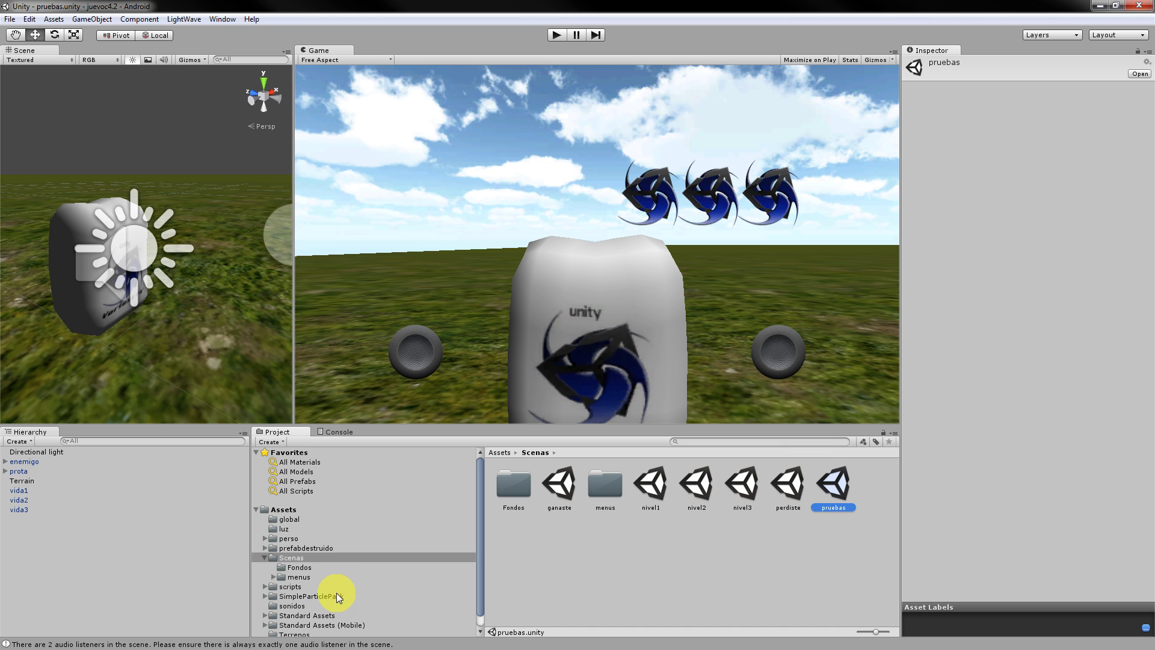
pyautogui.click(39, 473)
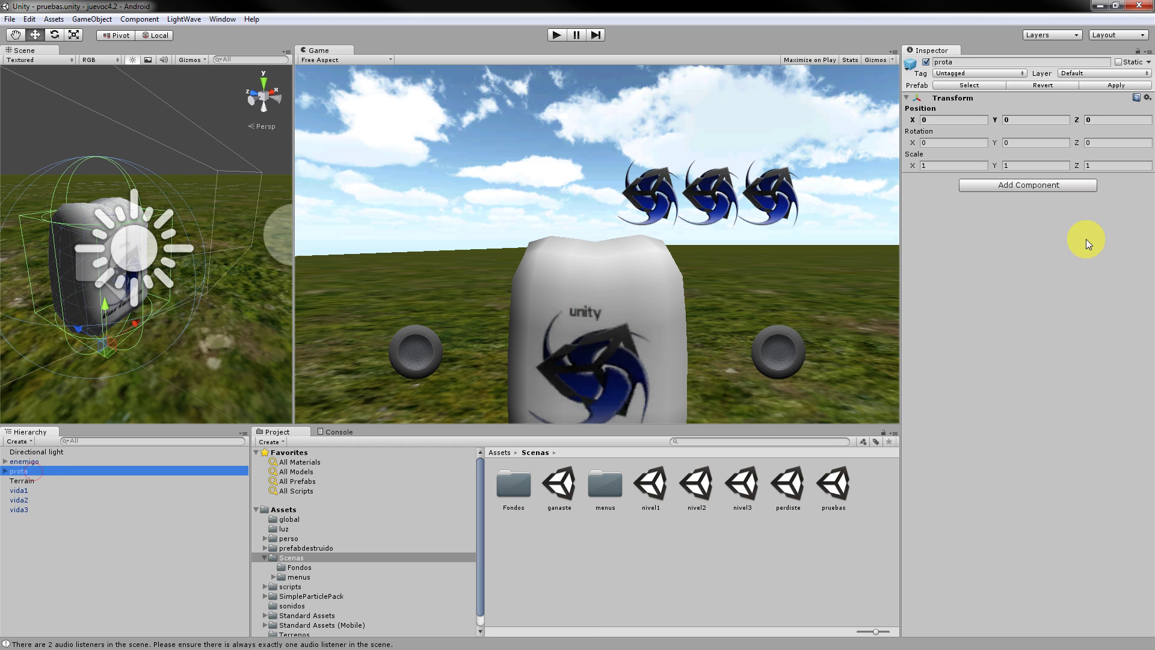
pyautogui.click(0, 472)
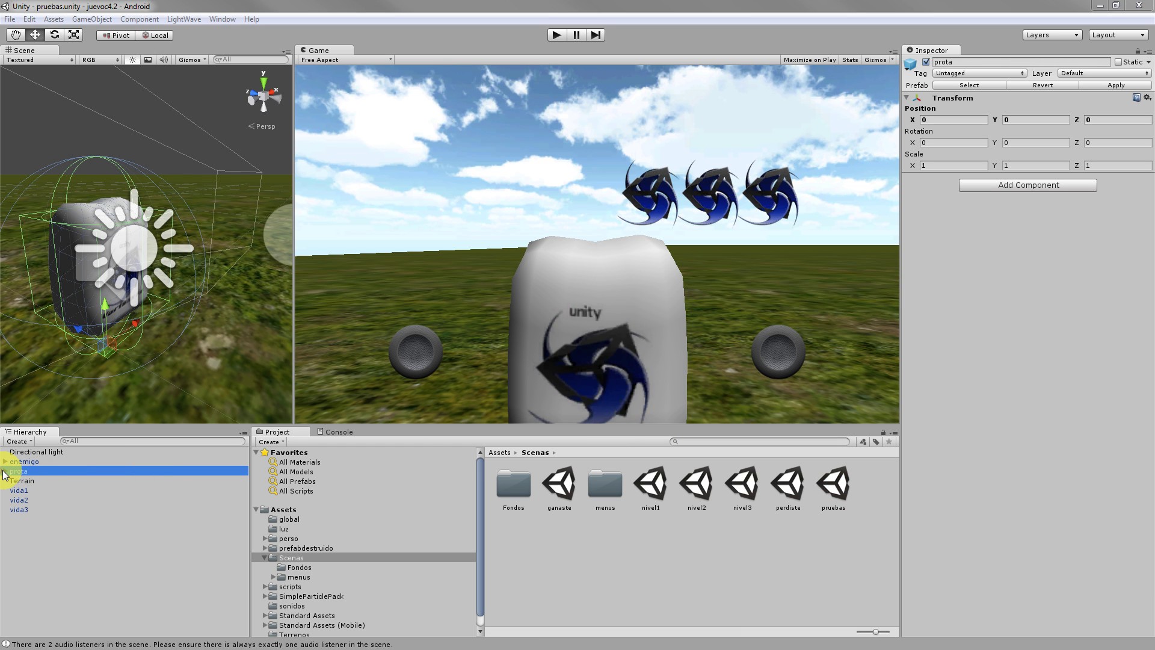
pyautogui.click(5, 471)
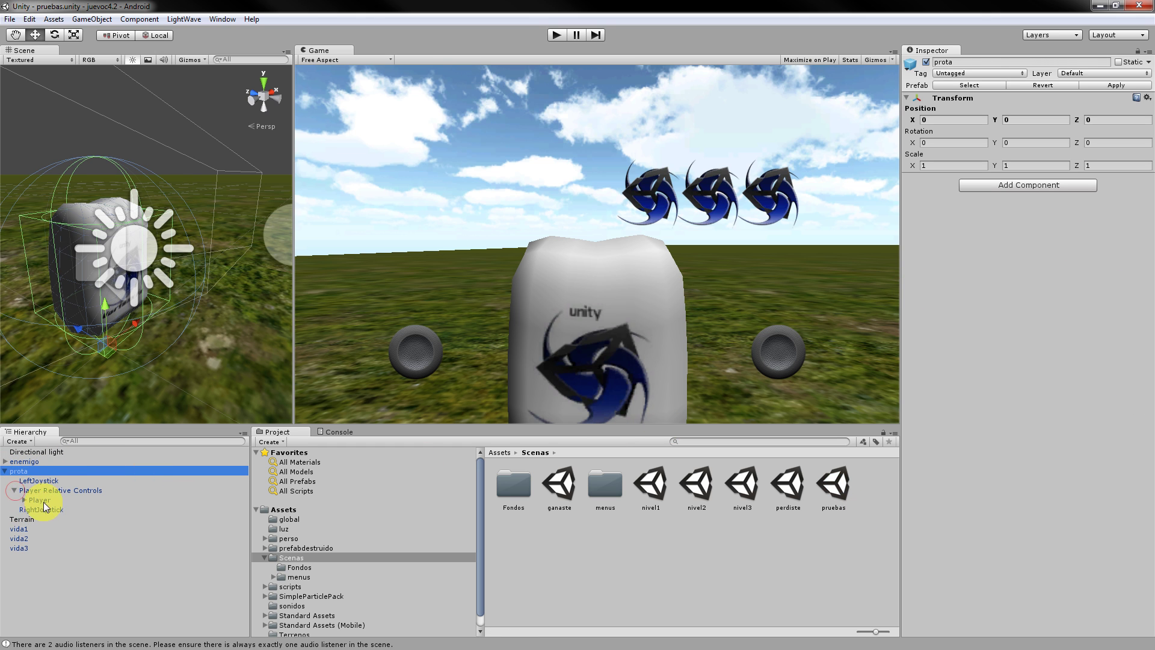
pyautogui.click(24, 500)
pyautogui.click(34, 519)
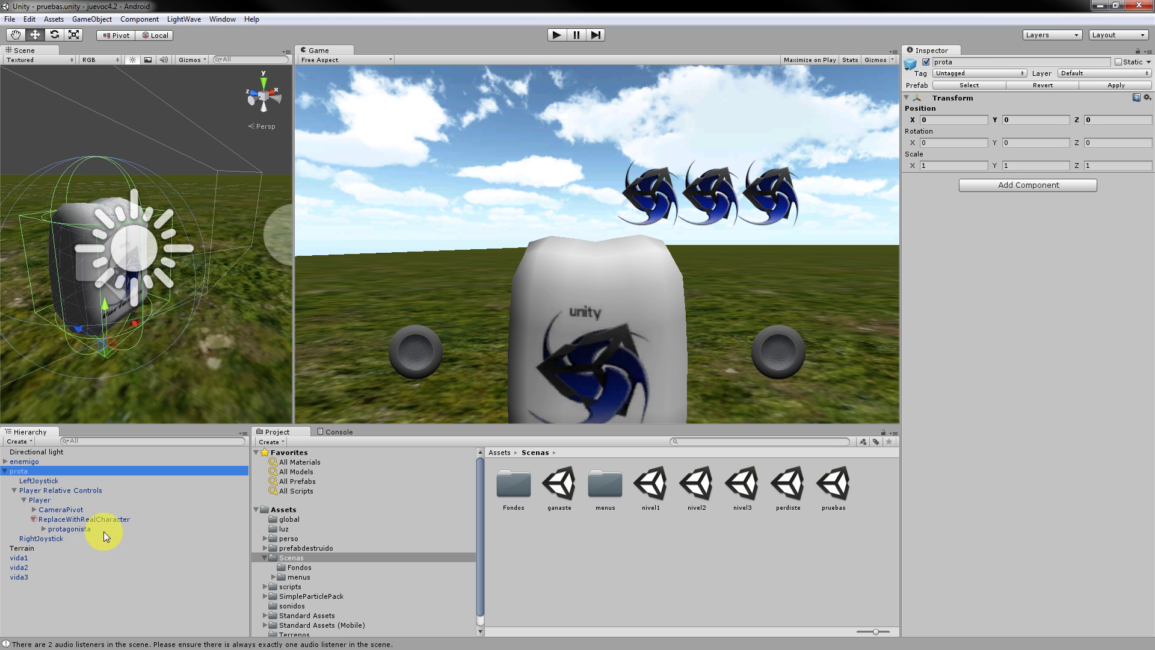
pyautogui.click(85, 528)
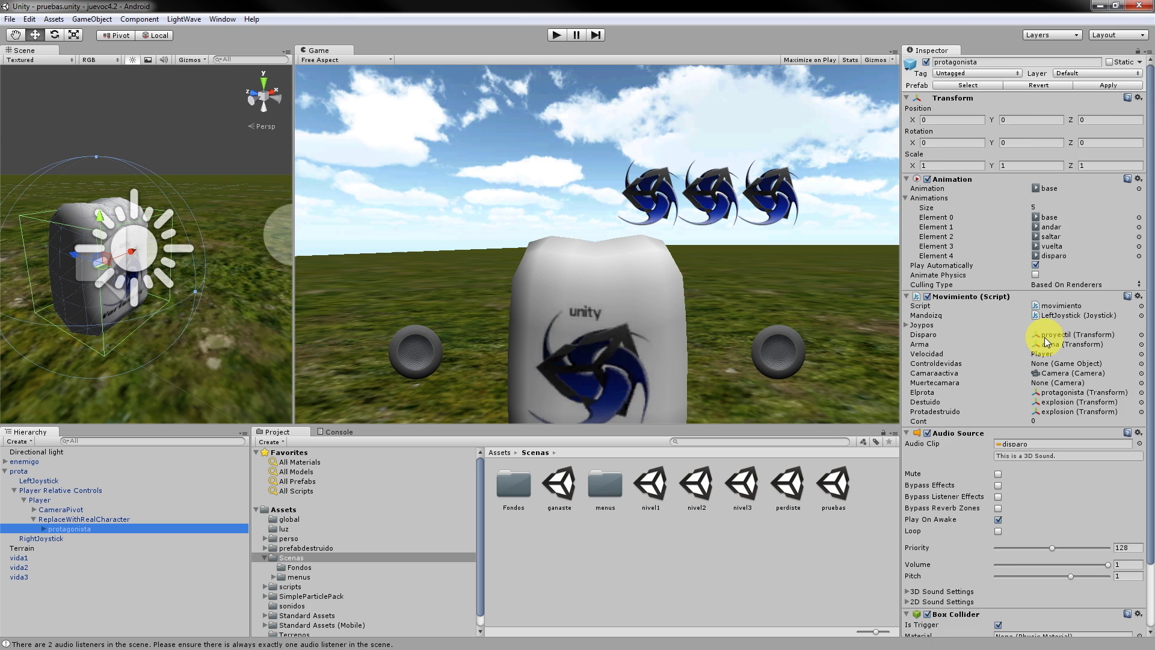
pyautogui.scroll(-3, 1047, 343)
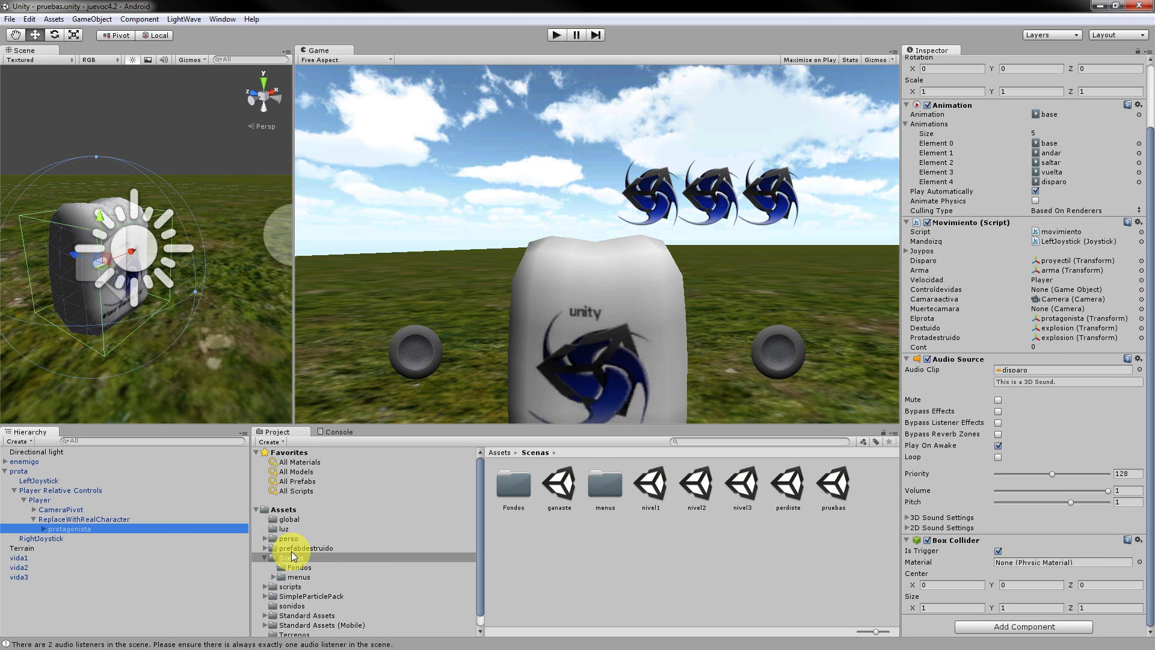
pyautogui.click(266, 539)
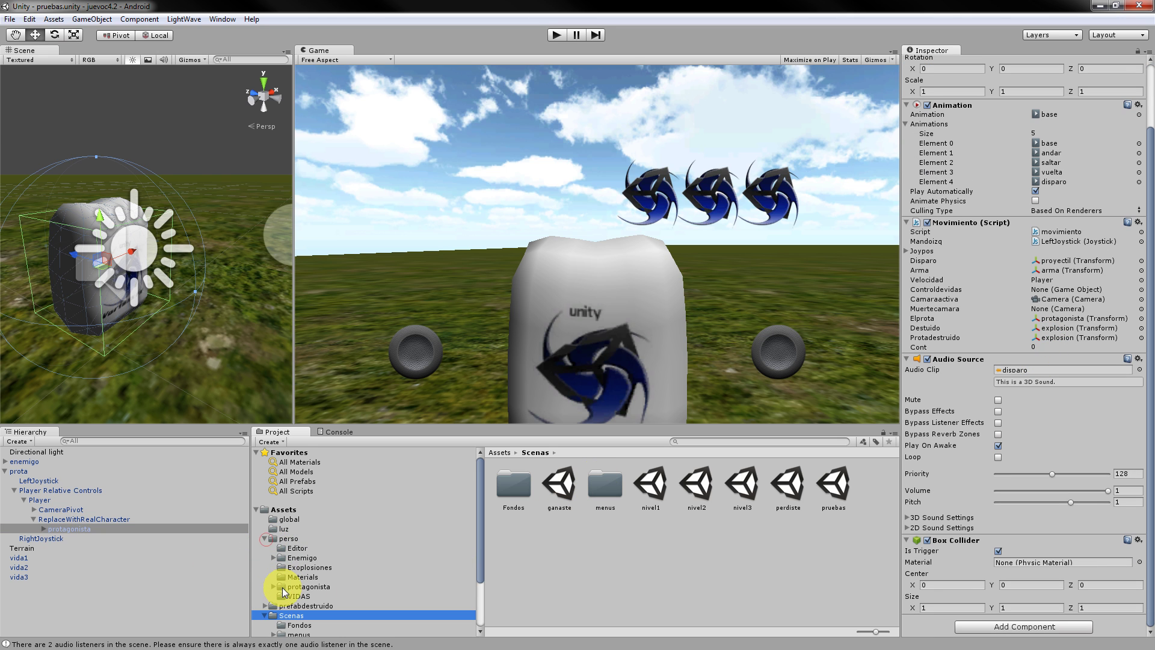
# Browse to perso/protagonista/fbx and select the protagonista model asset.
pyautogui.click(708, 595)
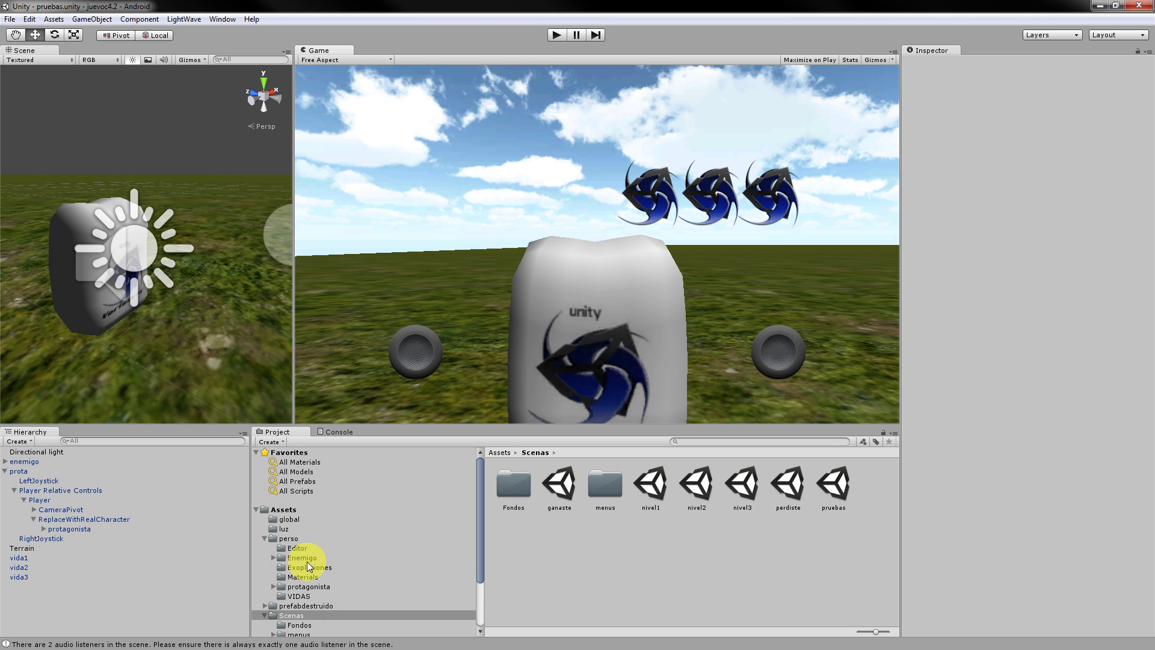
pyautogui.click(296, 558)
pyautogui.click(313, 584)
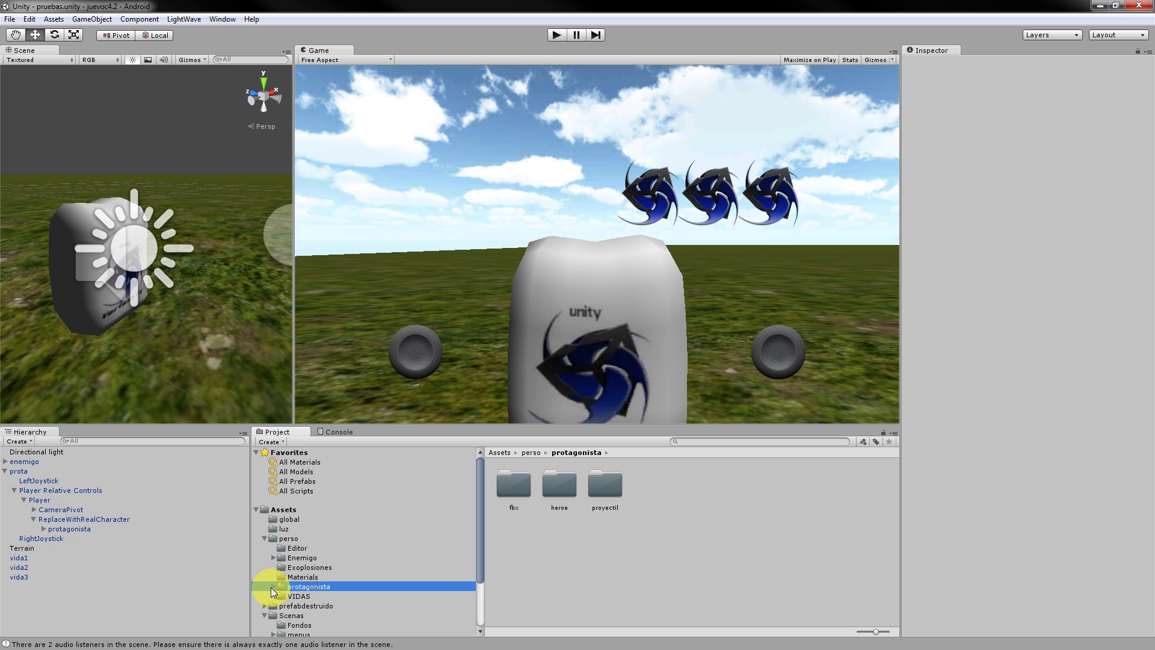
pyautogui.keyDown('alt'); pyautogui.click(273, 587); pyautogui.keyUp('alt')
pyautogui.click(291, 598)
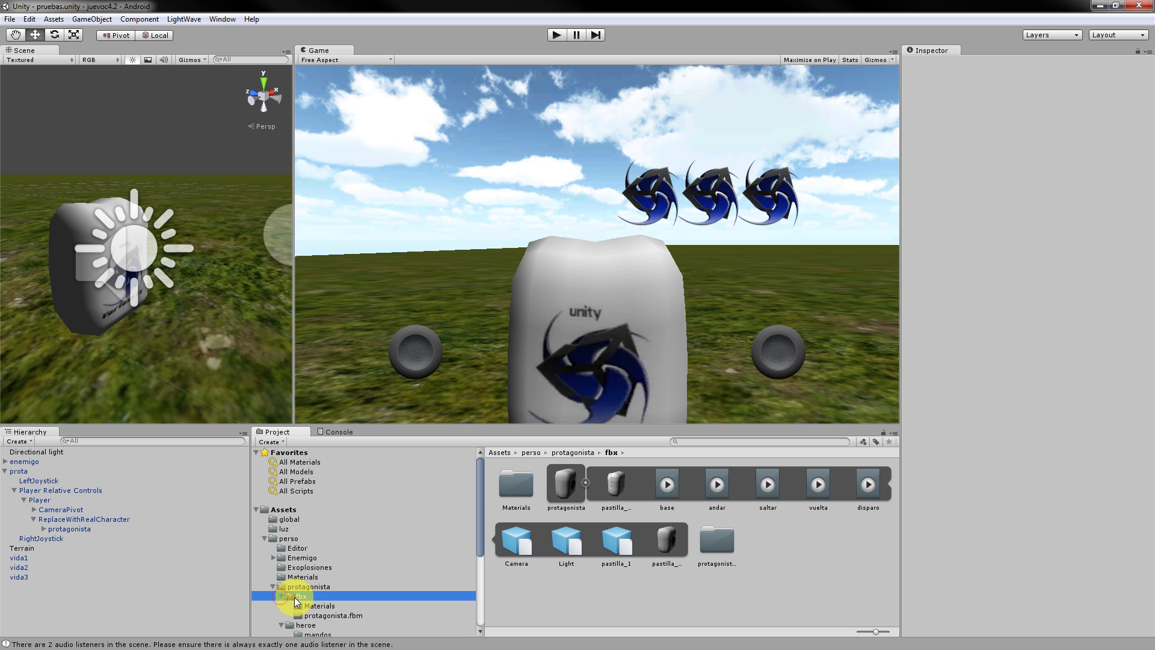
pyautogui.click(561, 486)
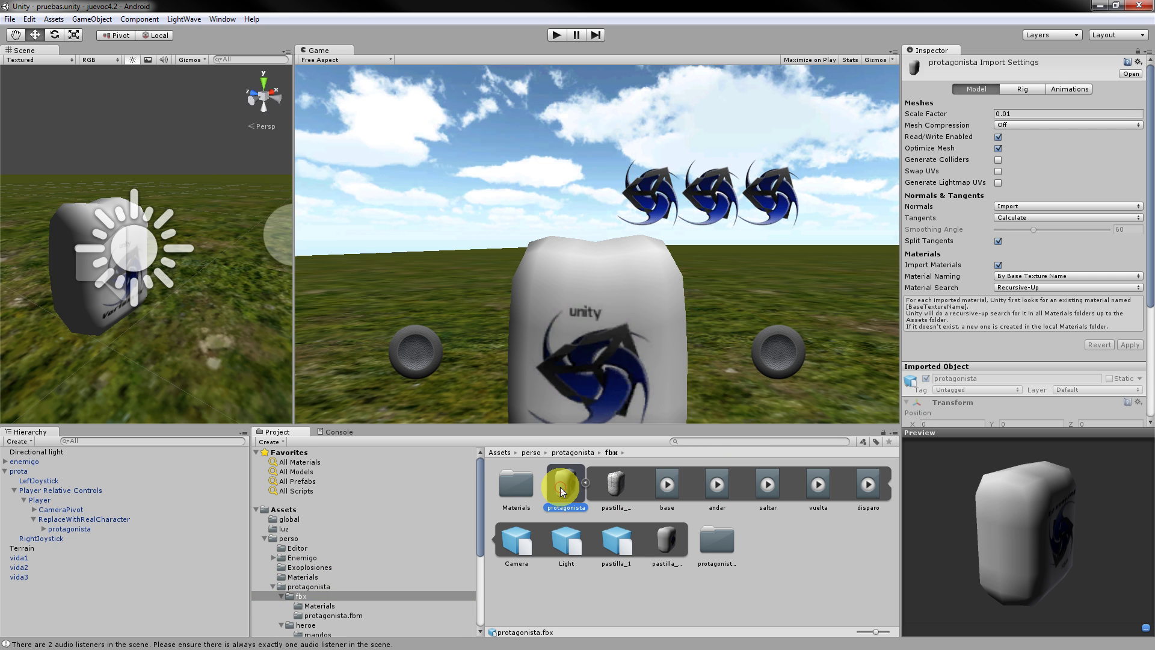
pyautogui.click(677, 540)
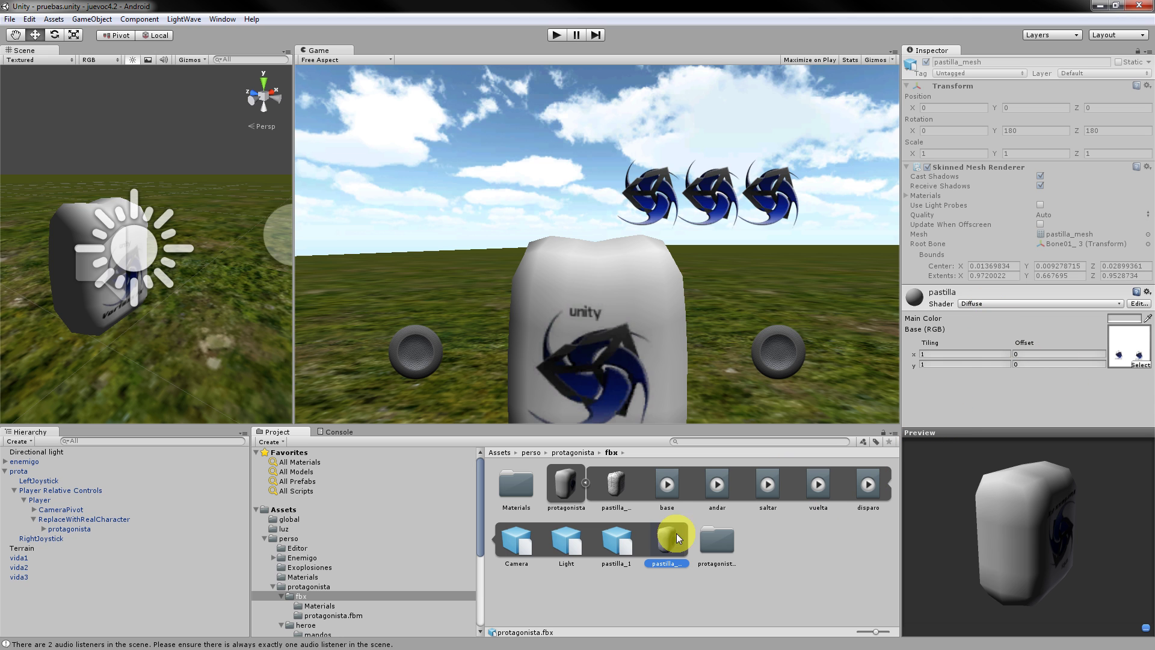
pyautogui.moveTo(666, 543); pyautogui.dragTo(673, 549)
pyautogui.click(552, 498)
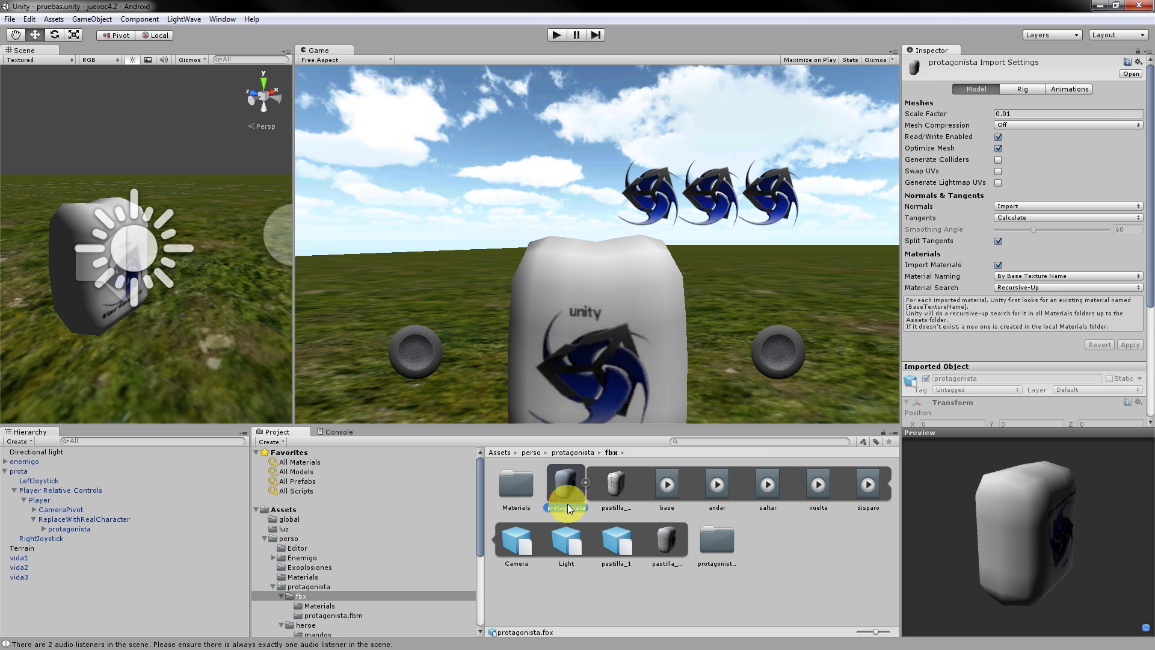
# Set the protagonista model's Rig animation type to Legacy and view its animation clips.
pyautogui.click(1016, 89)
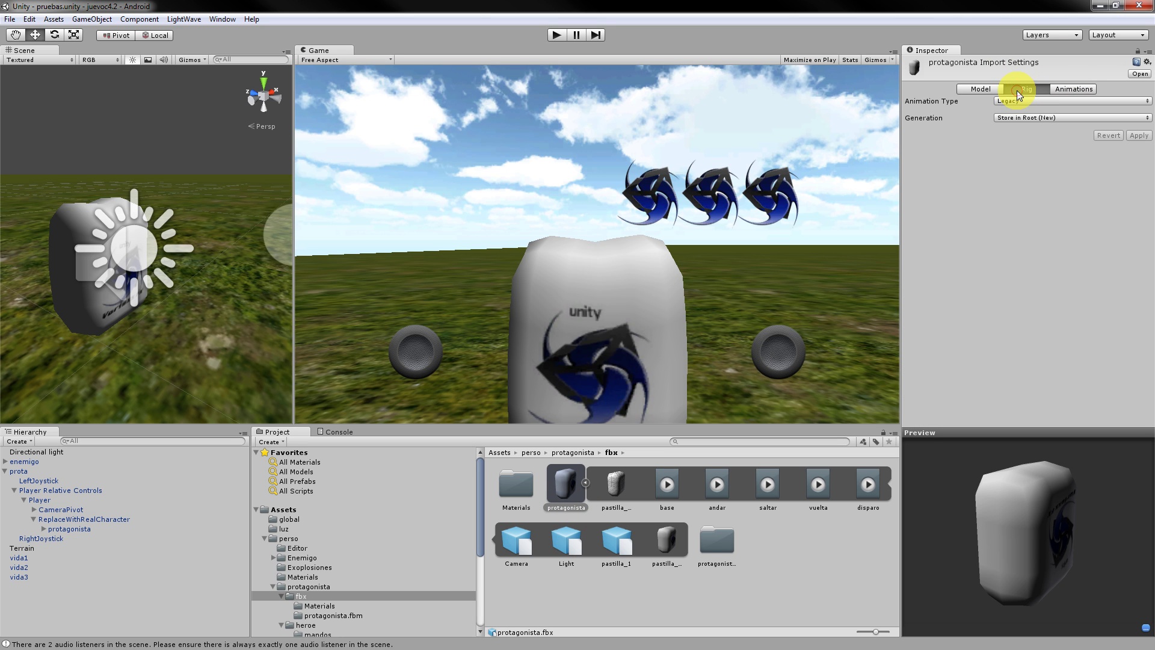
pyautogui.click(1043, 101)
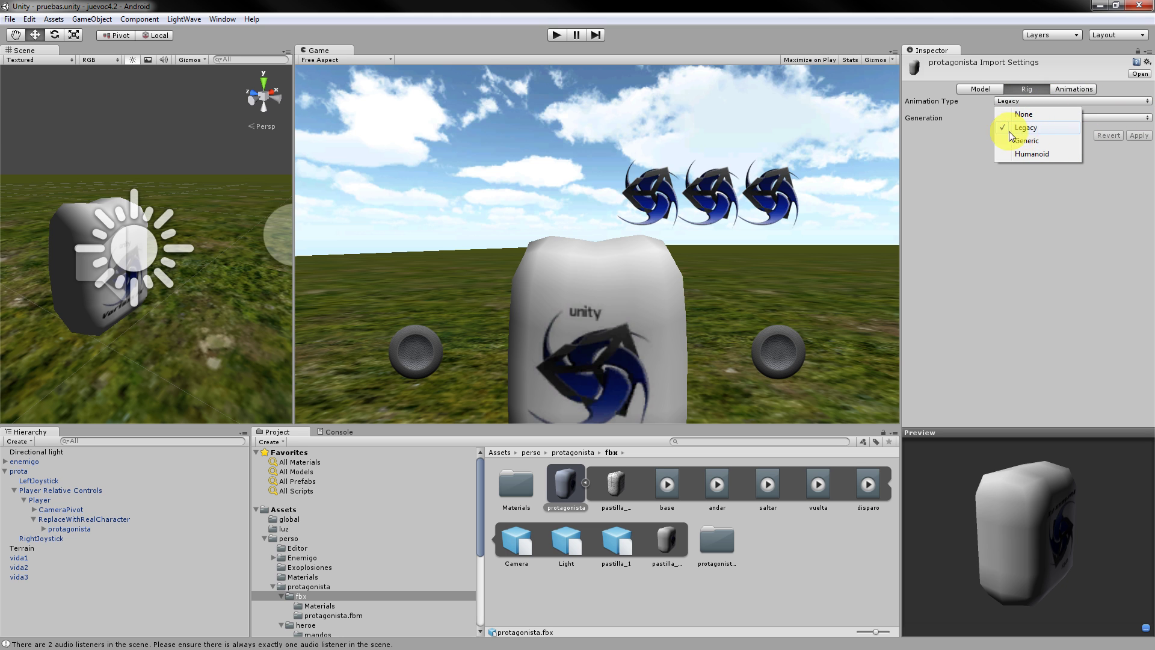
pyautogui.click(1062, 191)
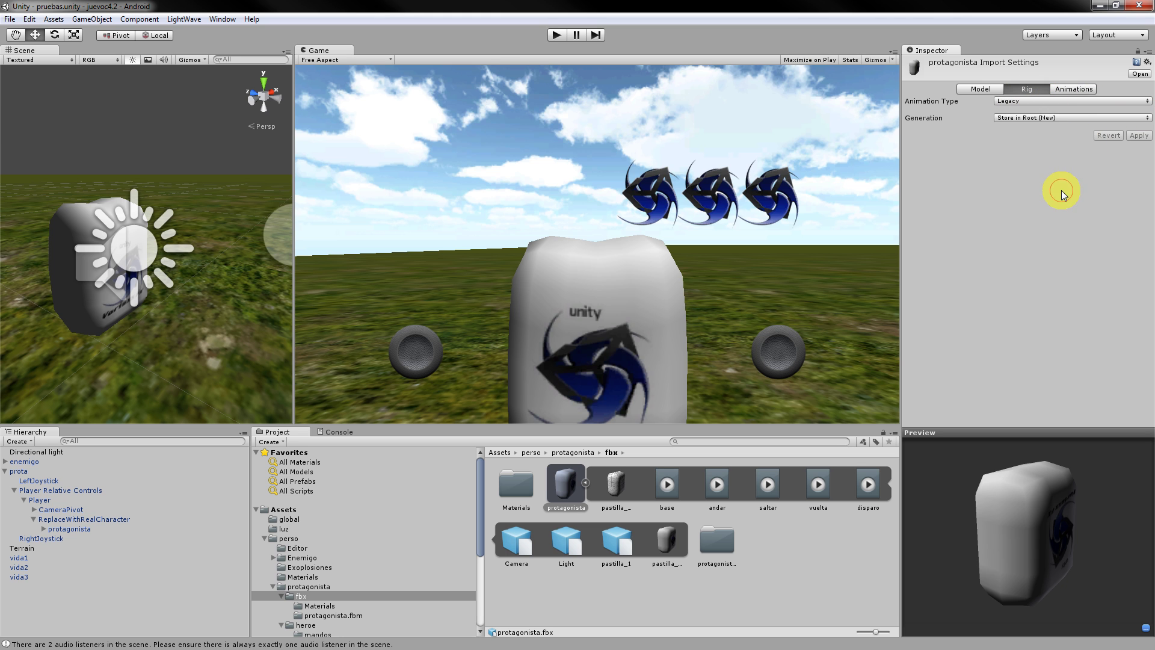
pyautogui.click(1069, 88)
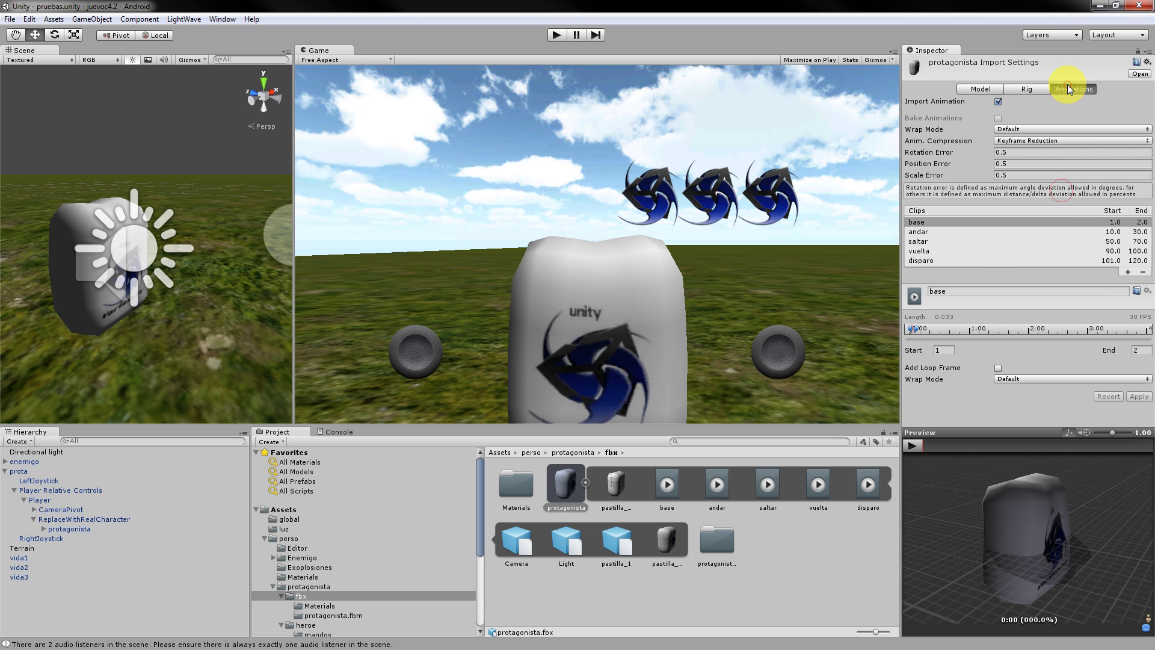
# Check the imported clips, confirming andar spans frames 10–30 and loops.
pyautogui.click(1010, 232)
pyautogui.click(1017, 254)
pyautogui.click(1013, 242)
pyautogui.click(1008, 230)
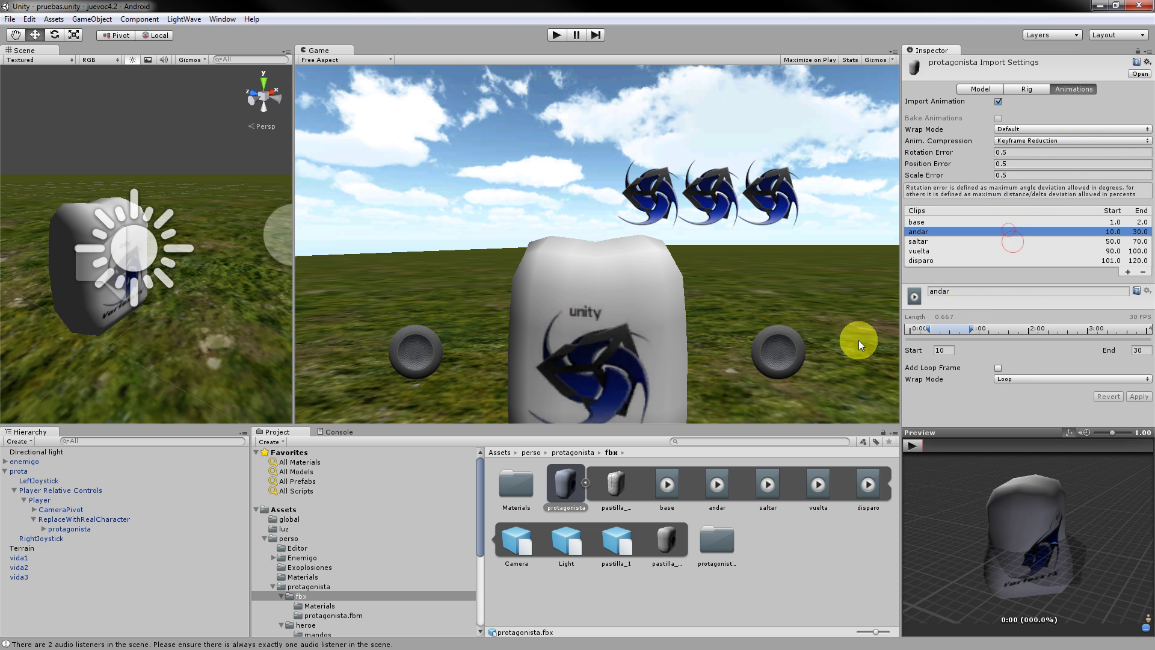
# Inspect the pastilla_mesh, pastilla_1 and Camera assets, ending on pastilla_mesh's Skinned Mesh Renderer.
pyautogui.click(664, 545)
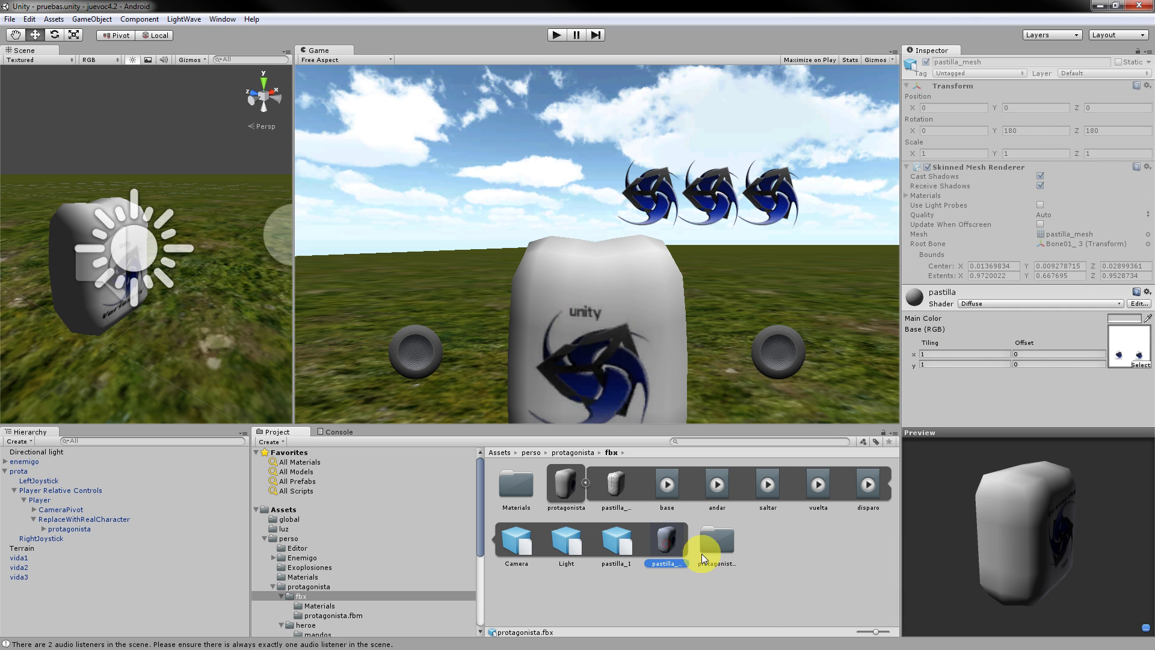
pyautogui.click(614, 544)
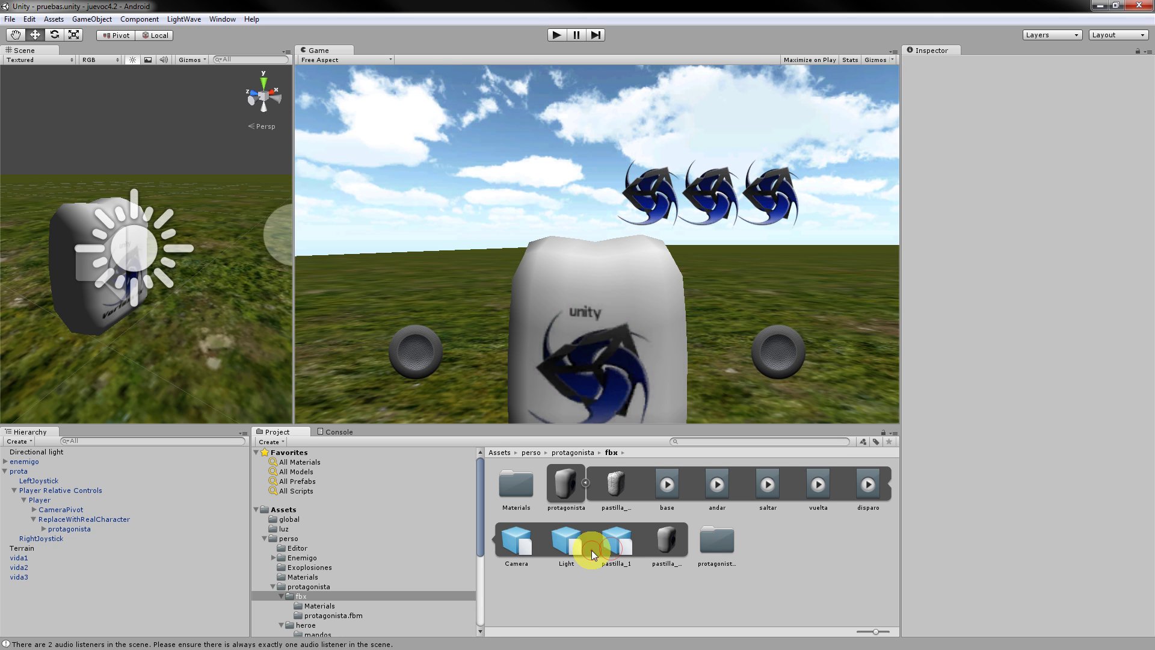
pyautogui.click(519, 545)
pyautogui.click(671, 544)
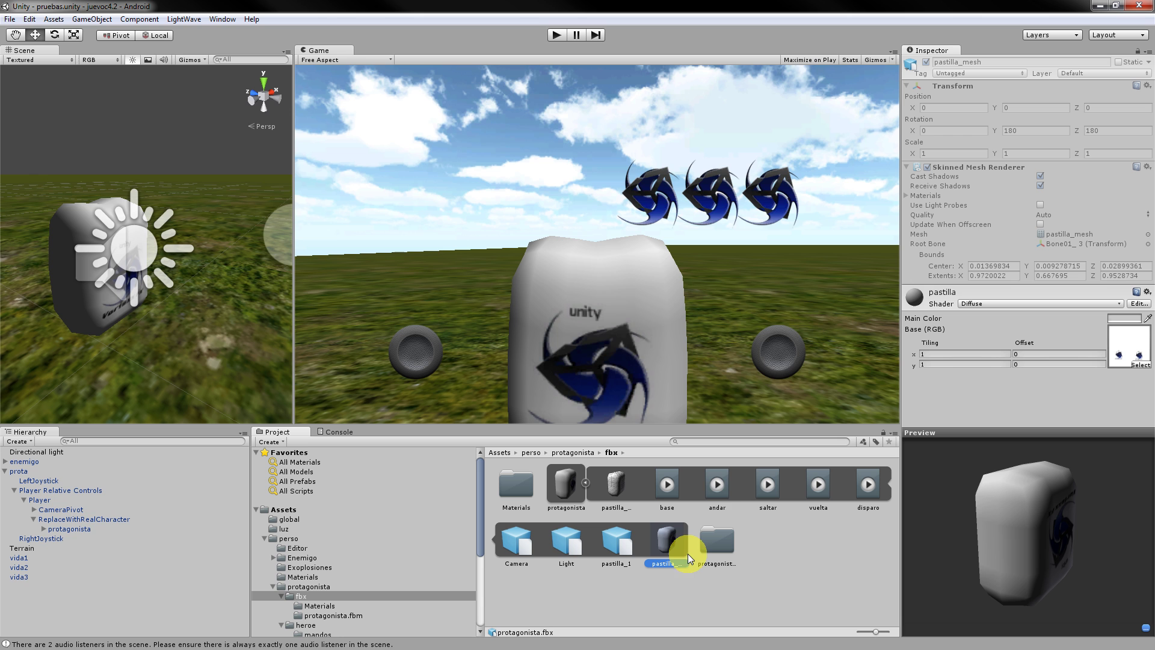
# Place pastilla_mesh in the pruebas scene above the ground and check its animation slots.
pyautogui.moveTo(687, 553); pyautogui.dragTo(222, 282)
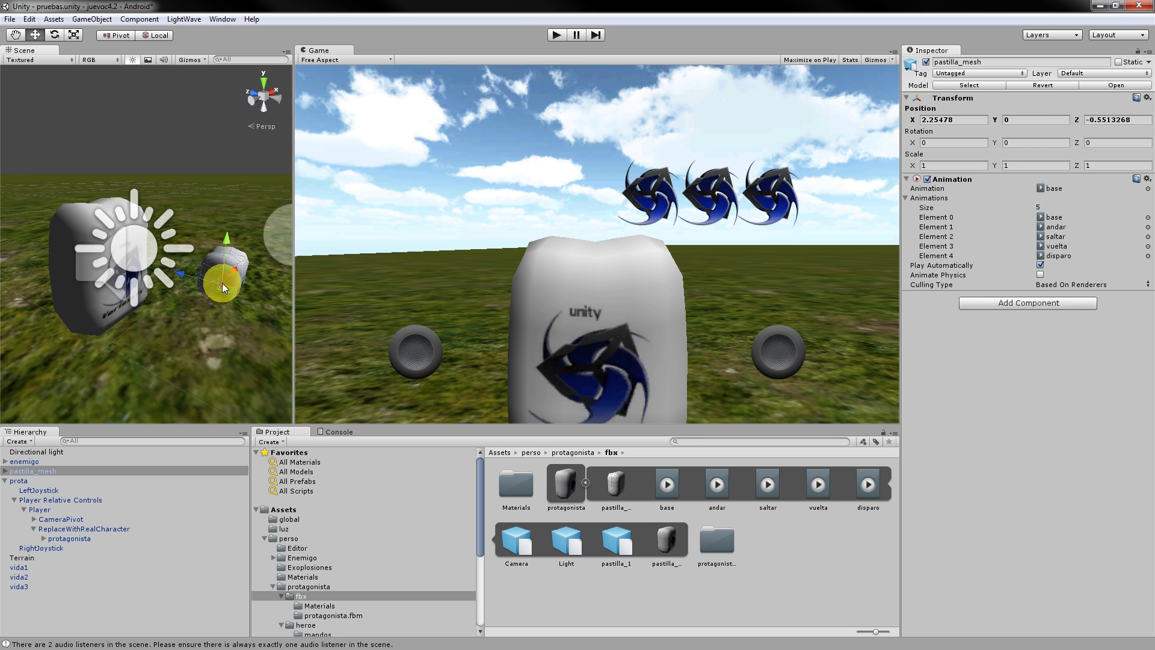
pyautogui.moveTo(227, 240); pyautogui.dragTo(229, 206)
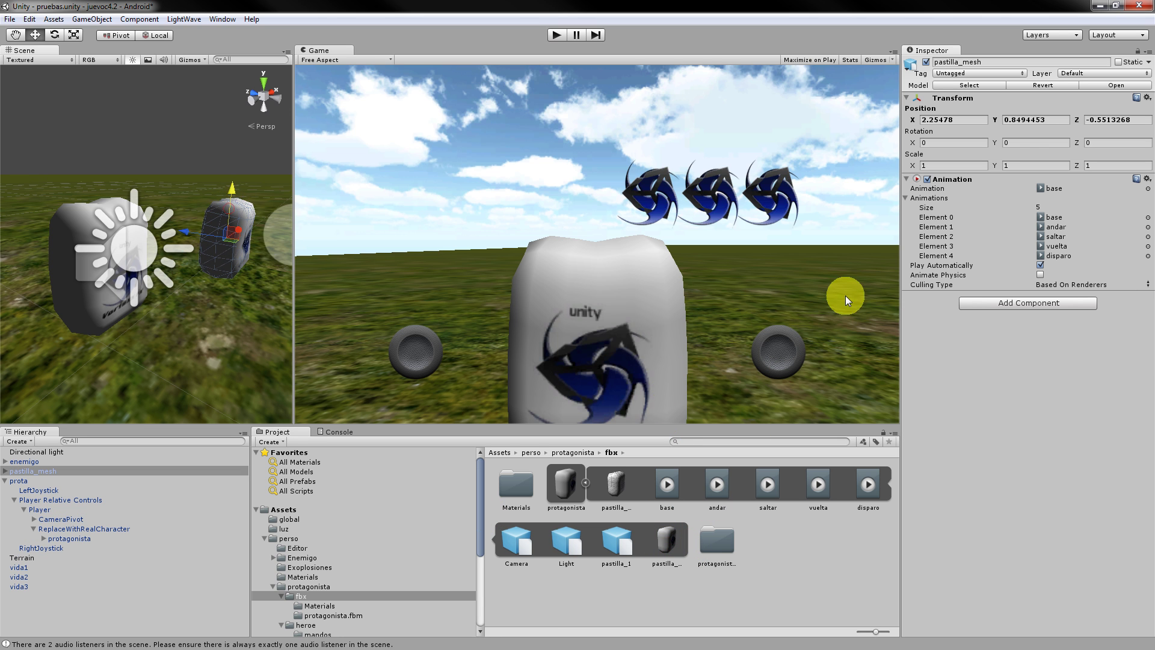
pyautogui.click(1057, 226)
pyautogui.click(1057, 236)
pyautogui.click(1057, 246)
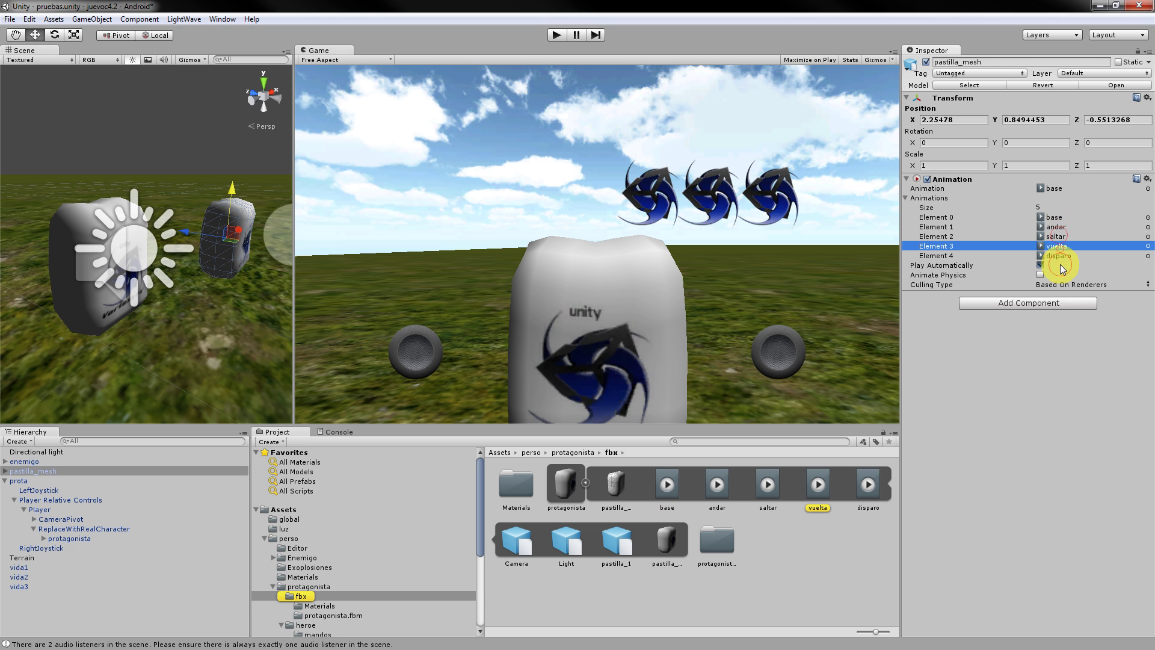
# Turn off Play Automatically and delete pastilla_mesh from the scene.
pyautogui.click(1062, 267)
pyautogui.click(233, 235)
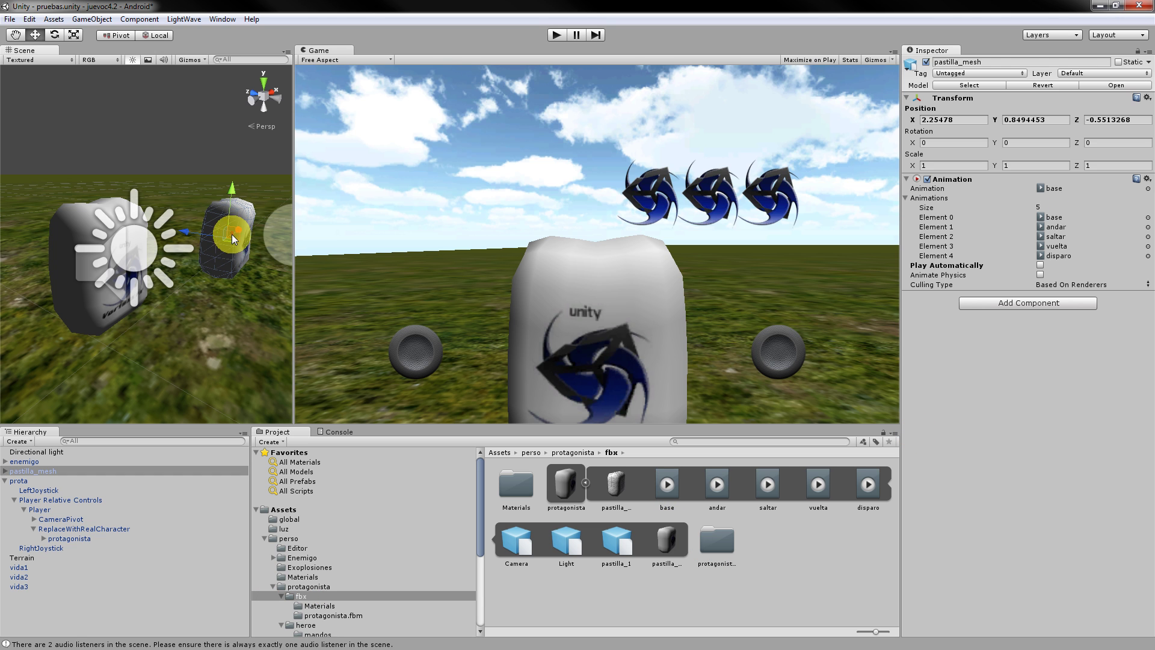
pyautogui.press('Delete')
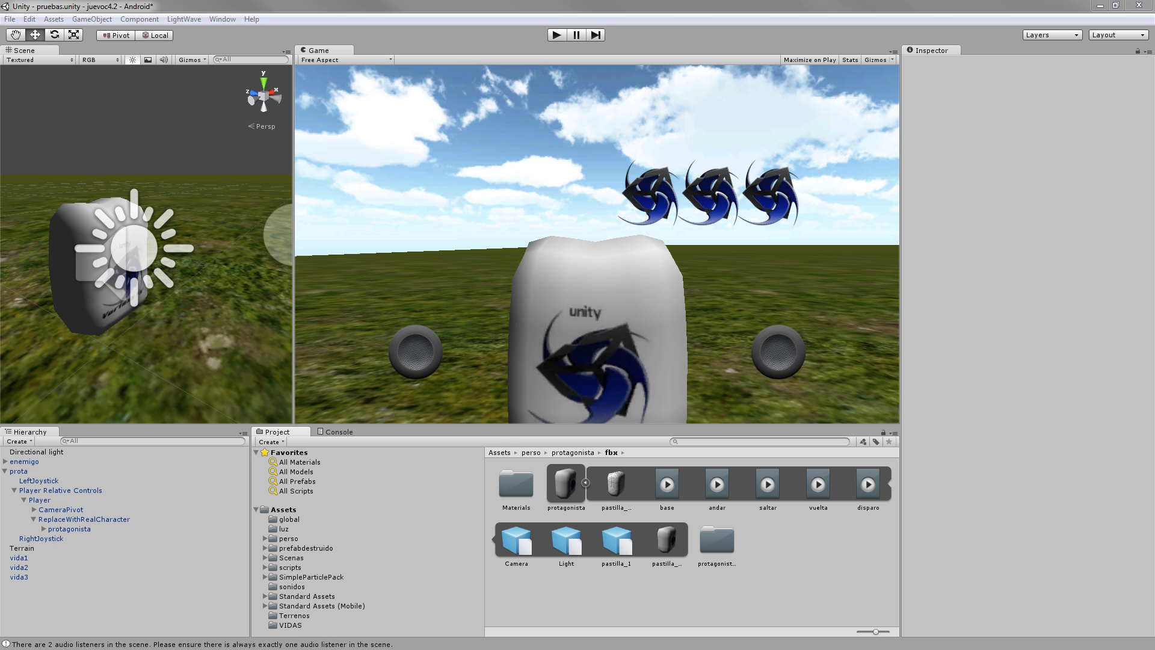
# Start a new scene from the File menu, saving pruebas.unity first.
pyautogui.click(10, 19)
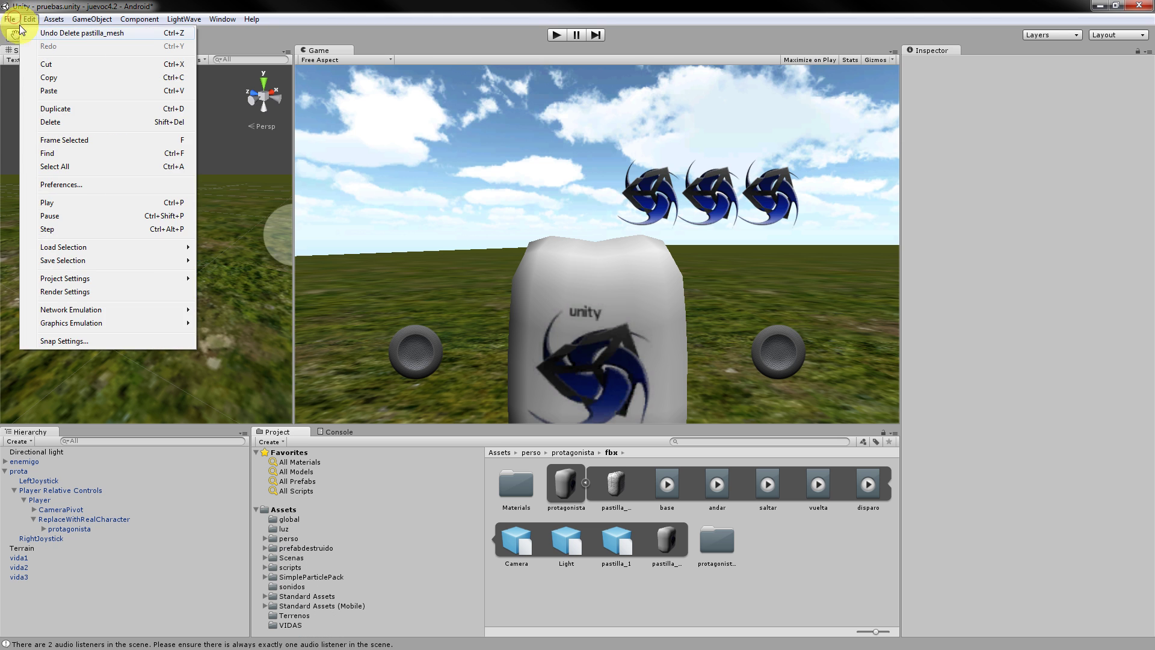
pyautogui.click(24, 33)
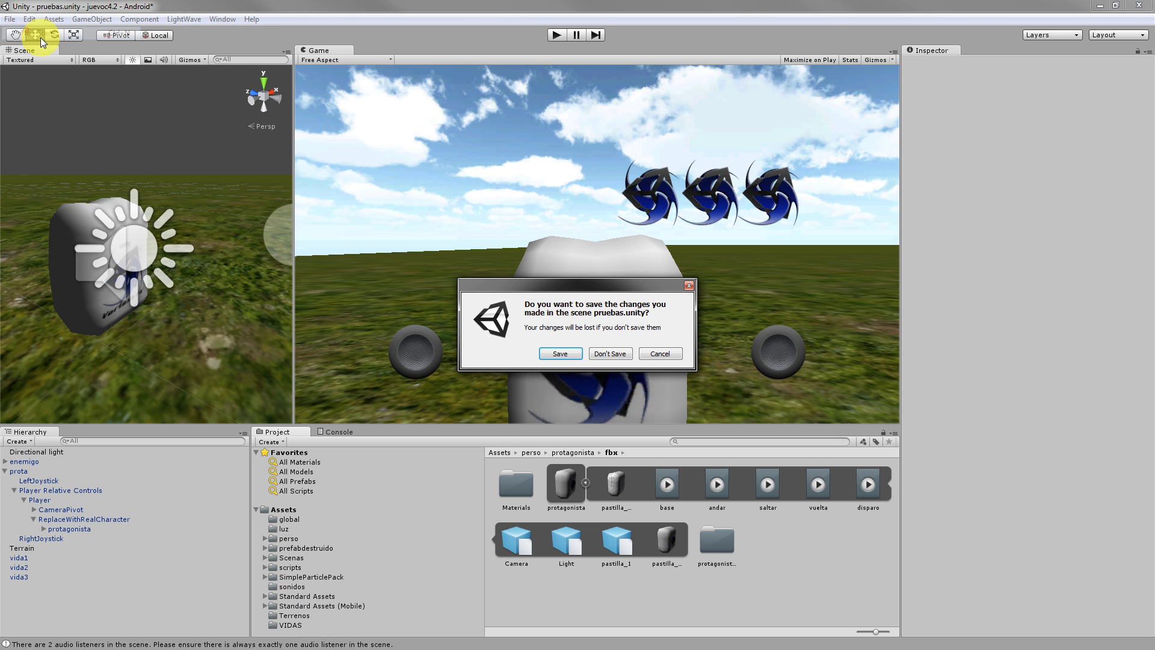
pyautogui.click(562, 355)
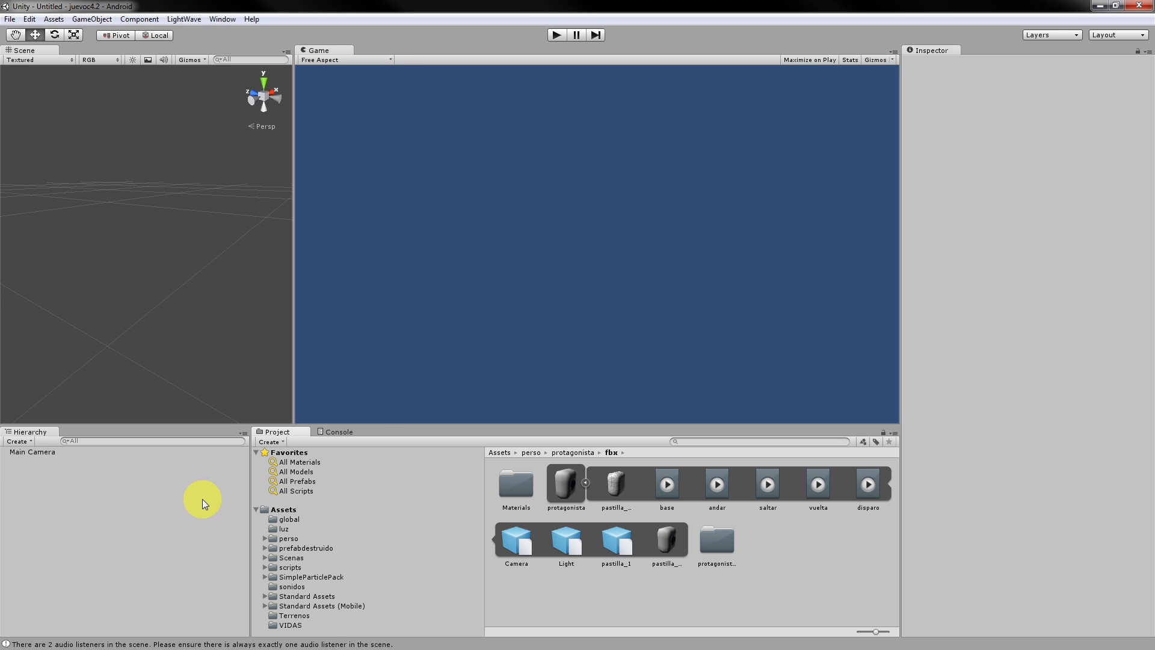
pyautogui.click(301, 394)
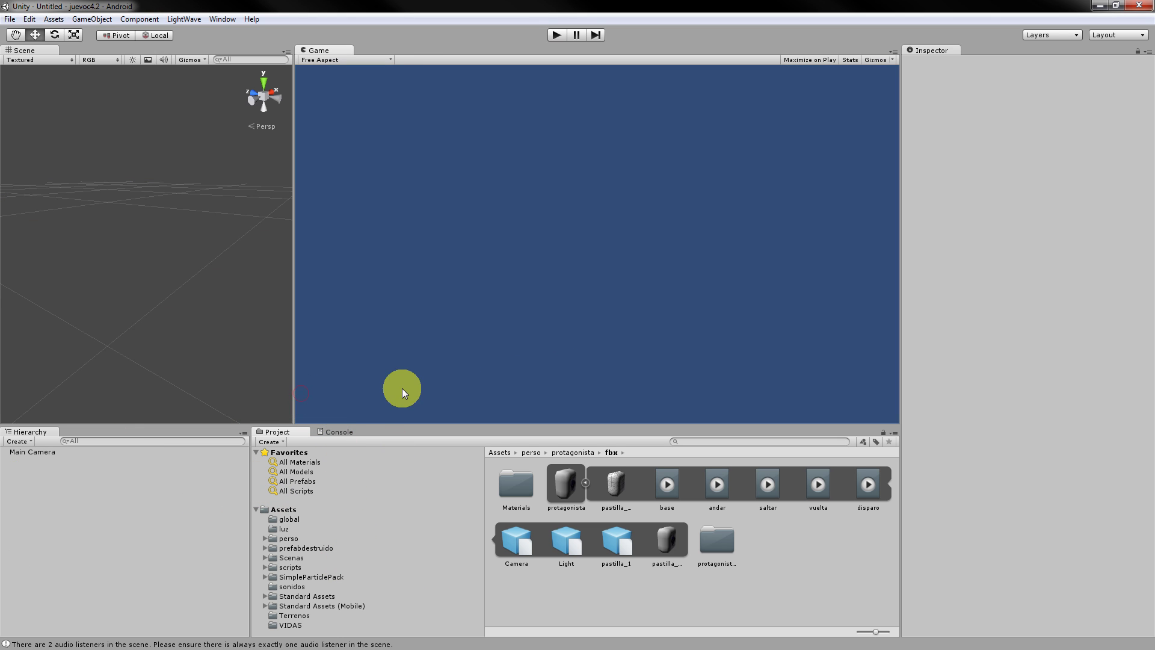
# Create a folder named pruebas2 under Assets and open it.
pyautogui.click(260, 508)
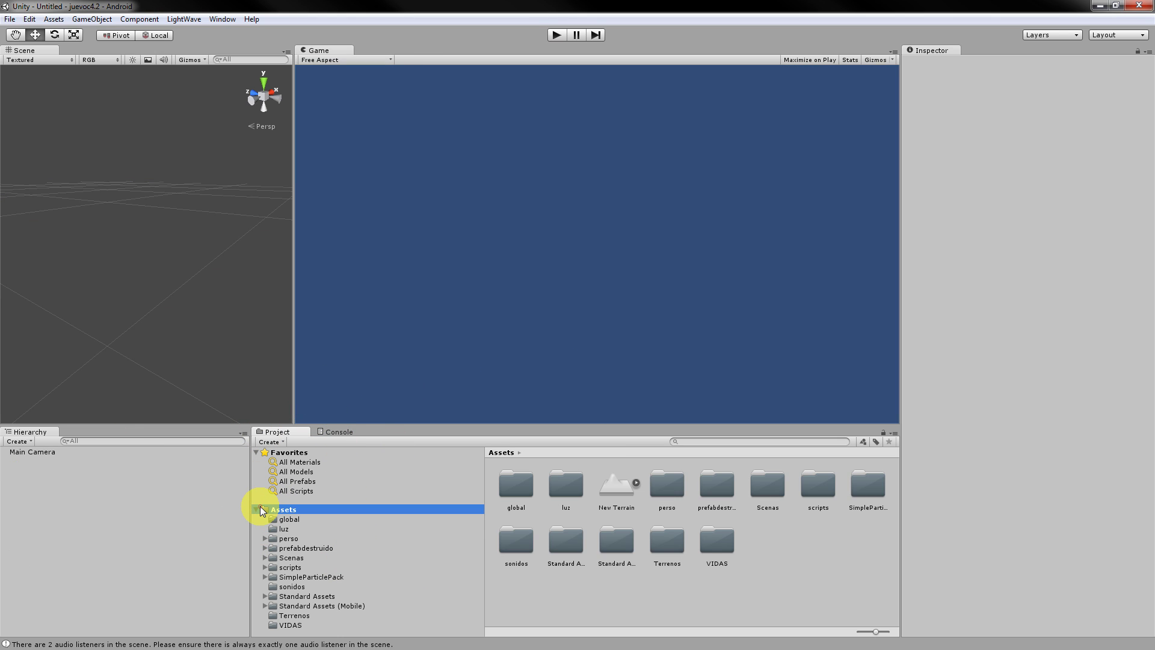
pyautogui.click(255, 511)
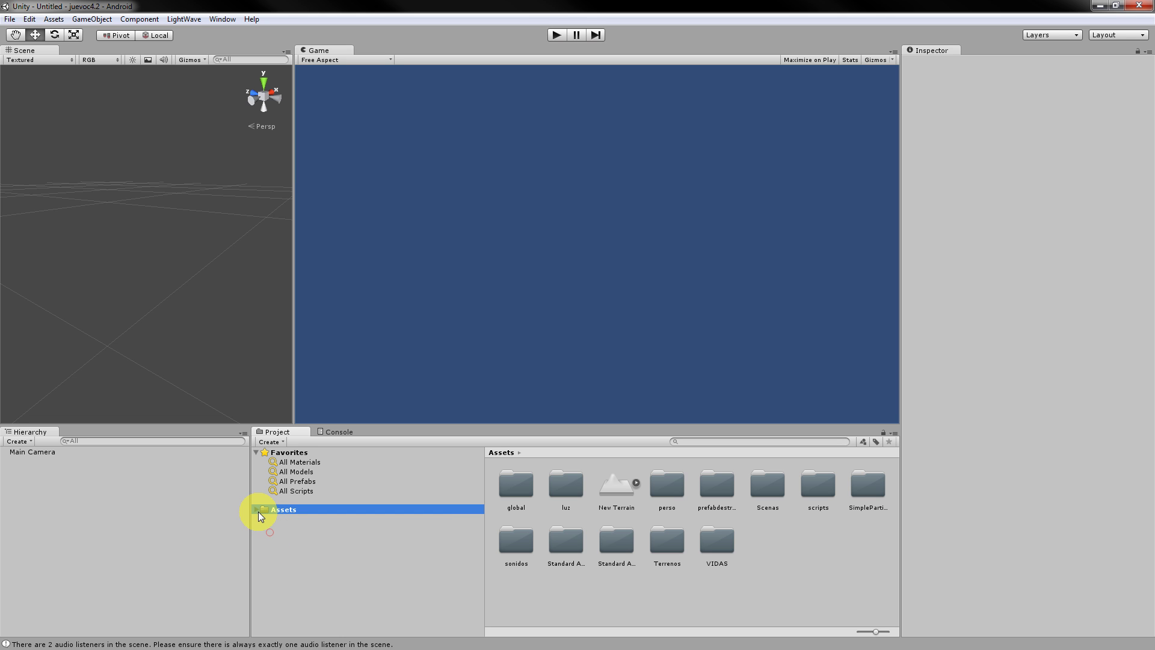
pyautogui.click(258, 511)
pyautogui.click(269, 442)
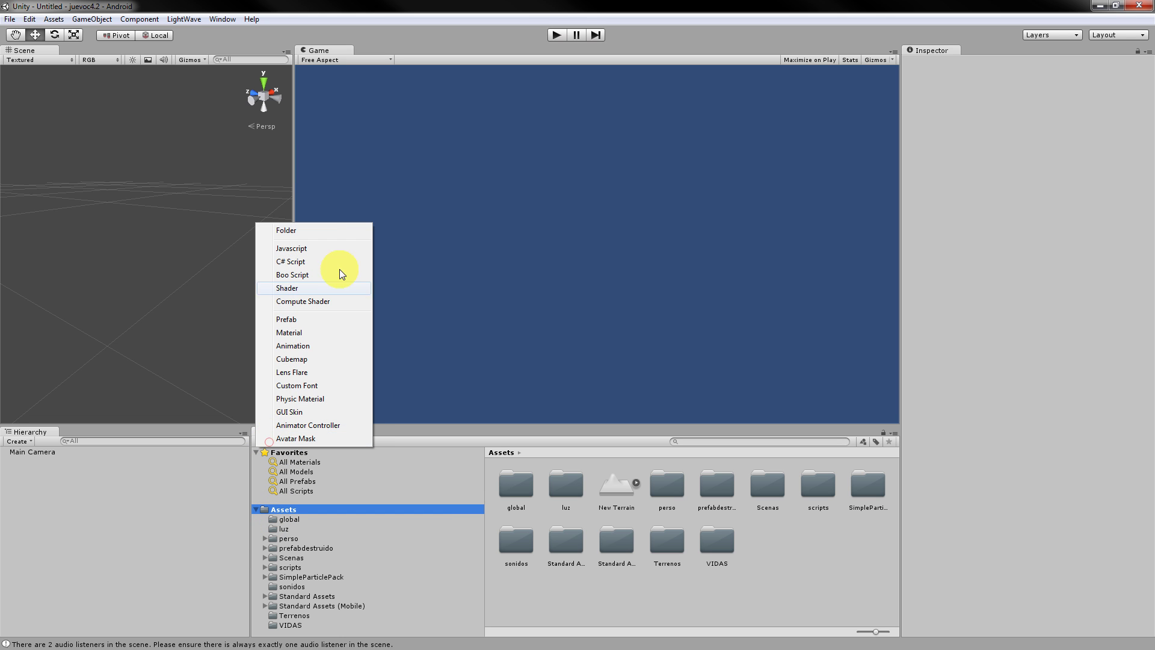
pyautogui.click(313, 229)
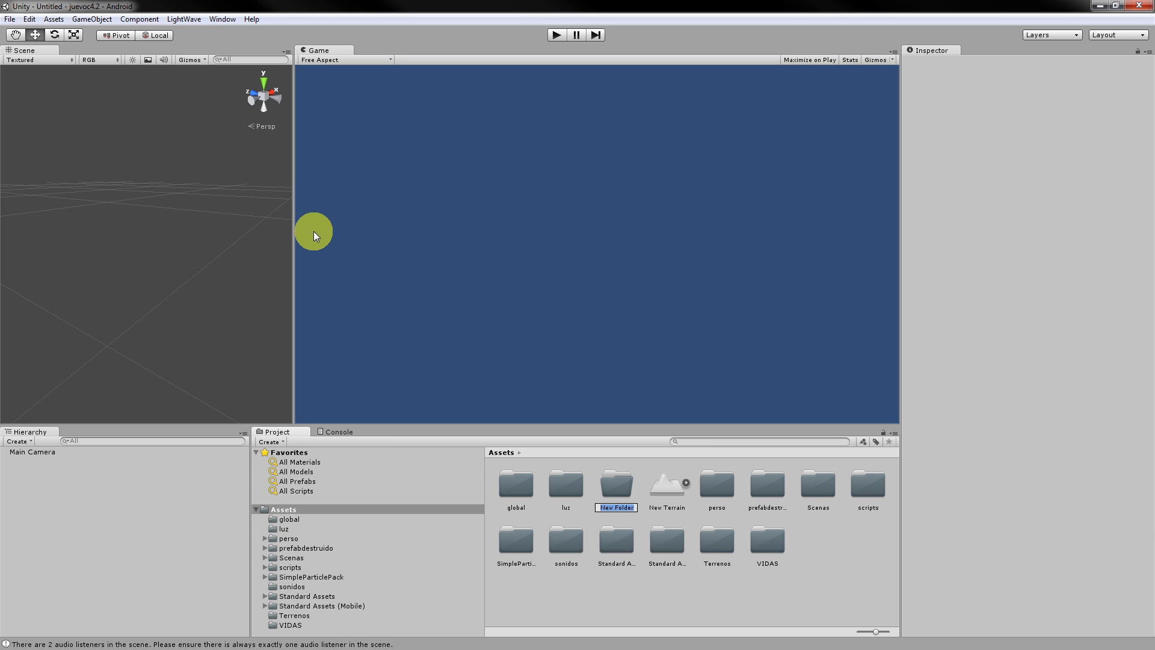
pyautogui.write('pruebas2')
pyautogui.press('Return')
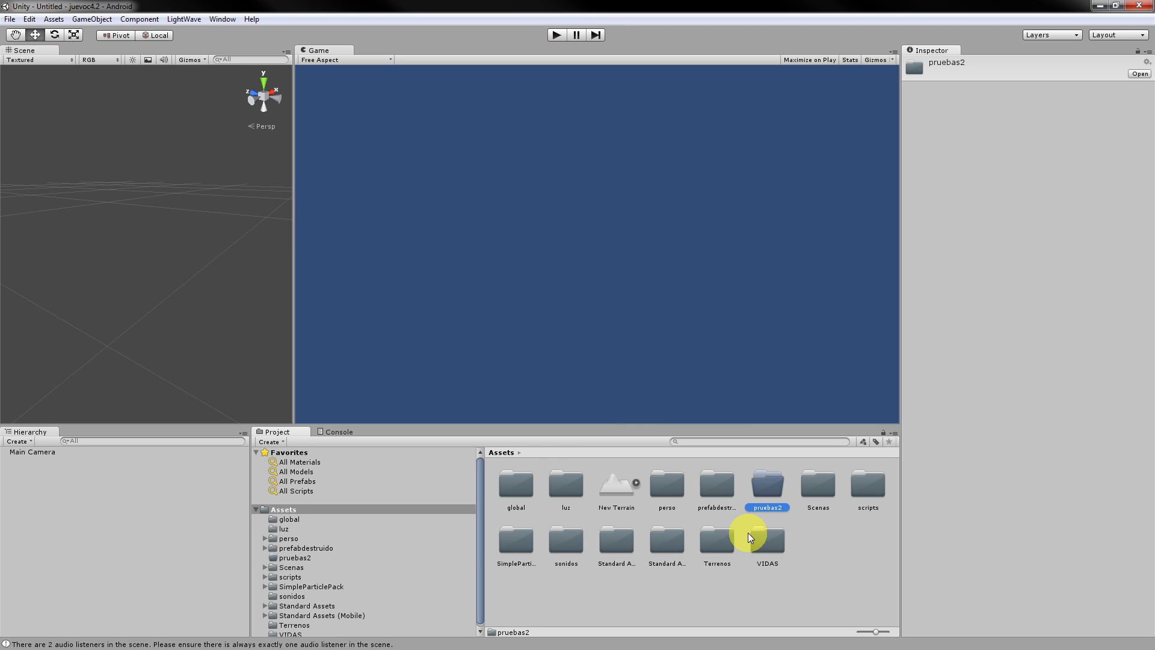
pyautogui.doubleClick(764, 486)
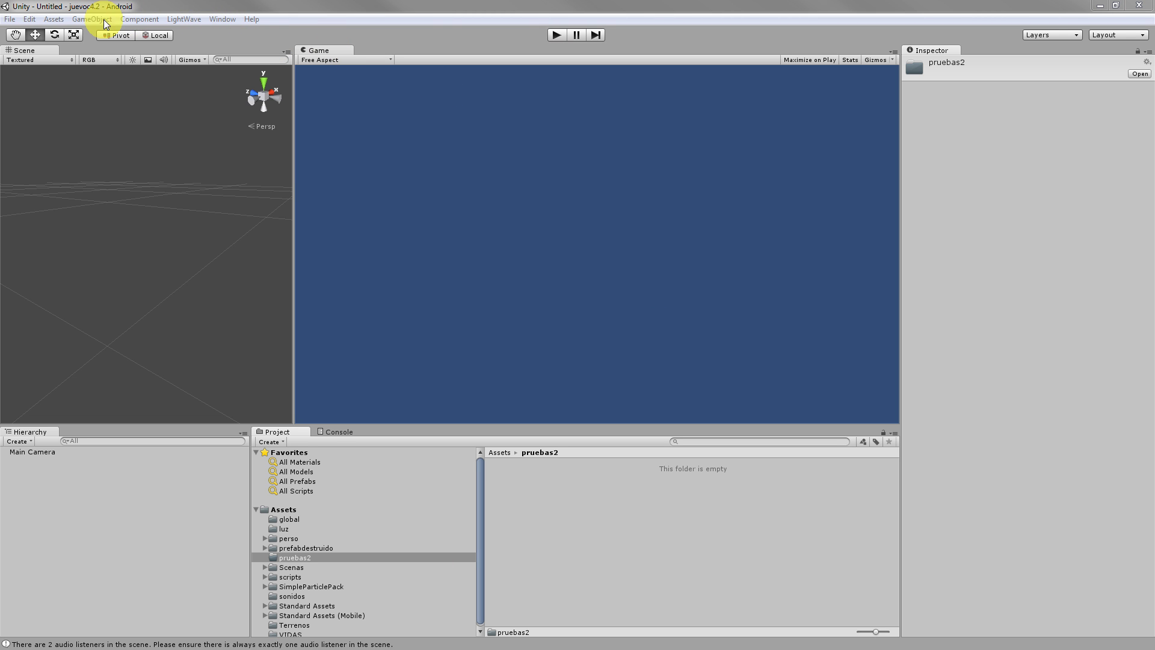
# Look through the Component and LightWave menus, then open GameObject > Create Other.
pyautogui.click(166, 153)
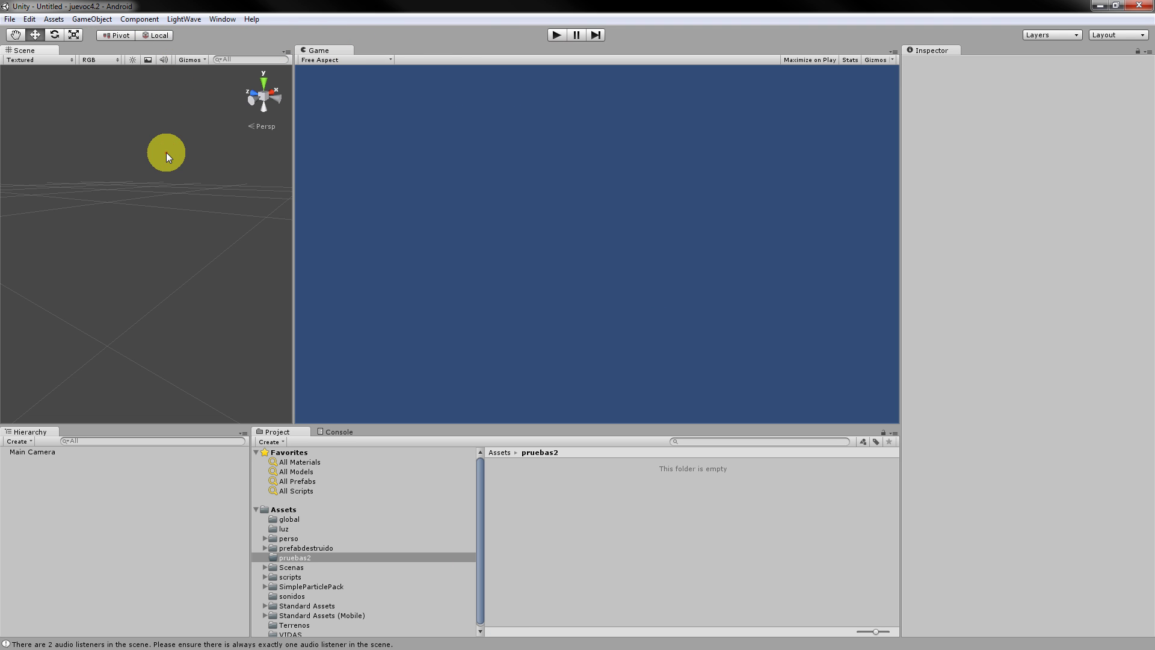
pyautogui.click(148, 22)
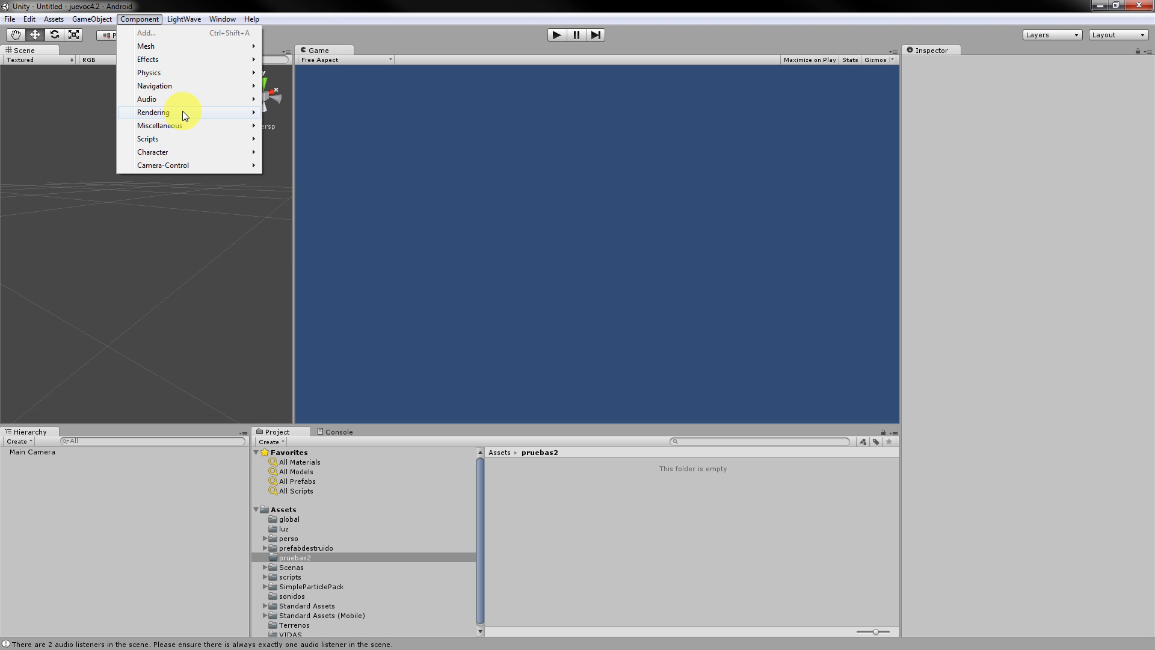
pyautogui.moveTo(182, 114)
pyautogui.moveTo(183, 19)
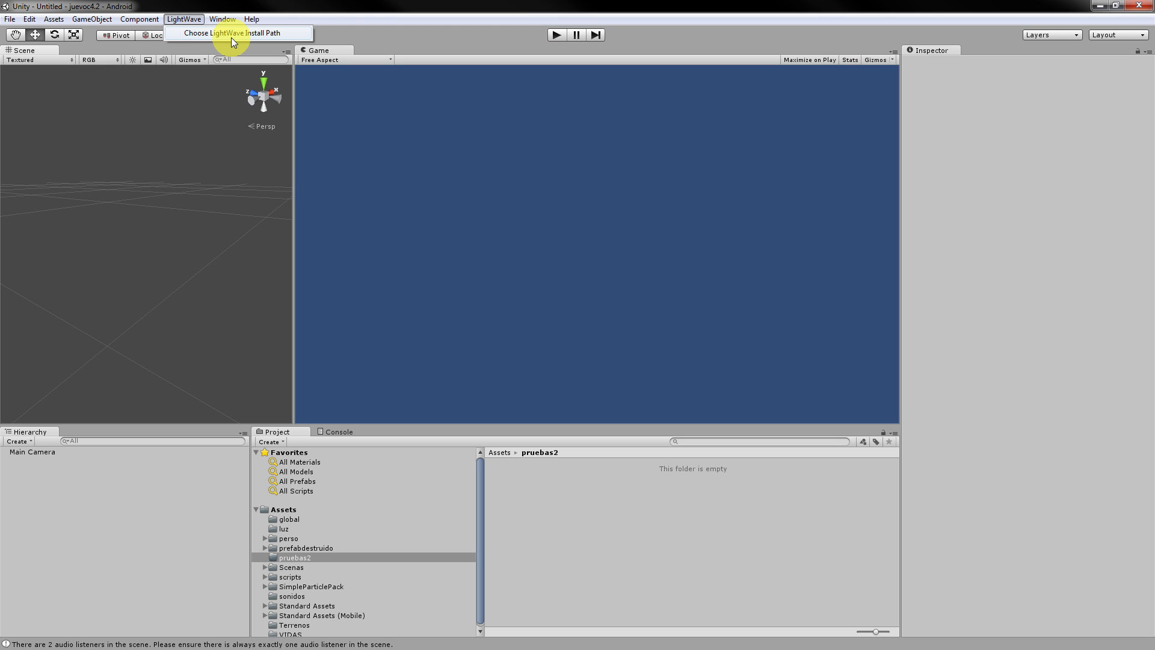
pyautogui.click(207, 142)
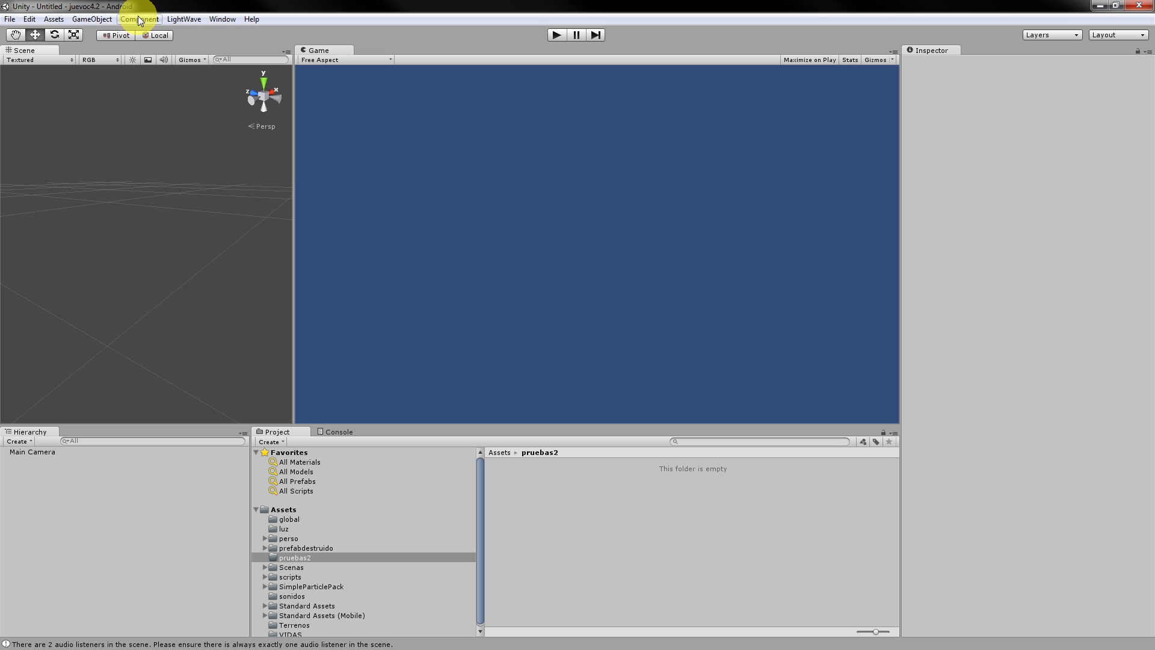
pyautogui.click(96, 19)
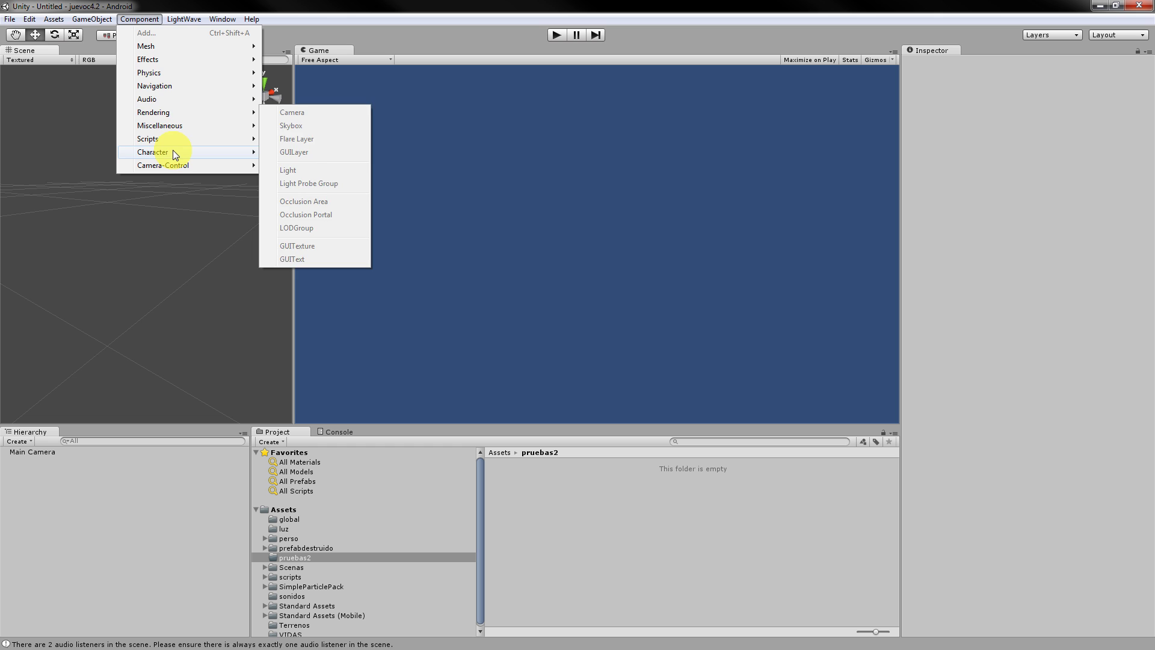
# Add a Terrain and move it to X -1.778344, Z -11.73673.
pyautogui.moveTo(92, 18)
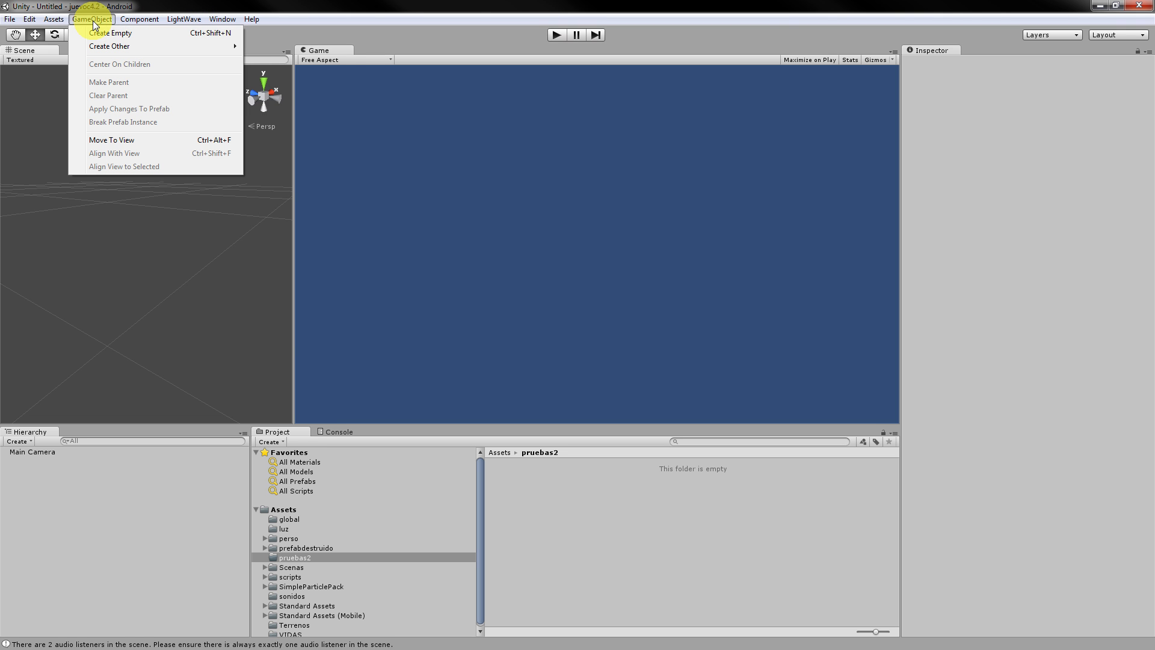
pyautogui.moveTo(121, 45)
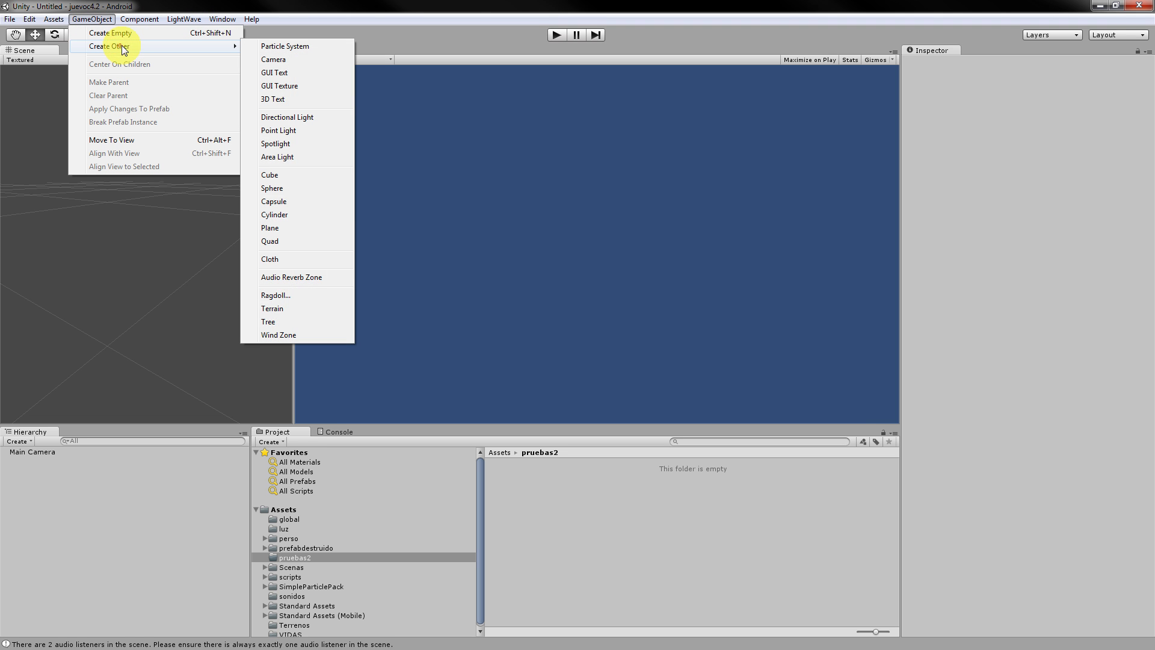
pyautogui.click(278, 308)
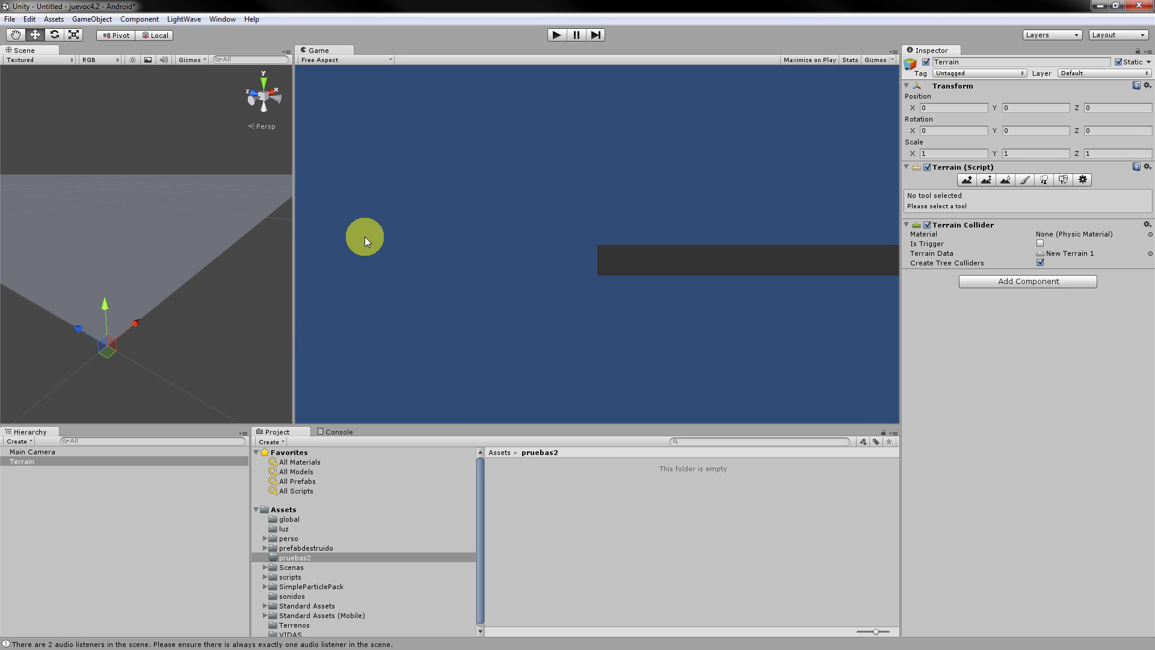
pyautogui.moveTo(133, 322); pyautogui.dragTo(69, 419)
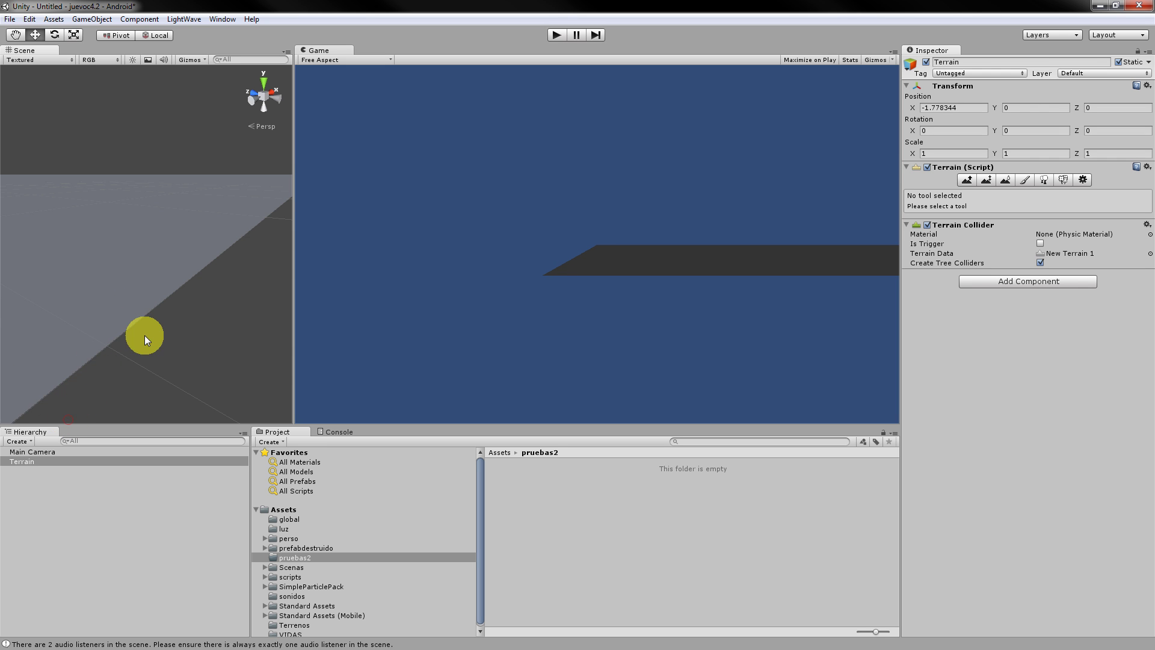
pyautogui.scroll(-5, 148, 334)
pyautogui.moveTo(45, 309); pyautogui.dragTo(349, 557)
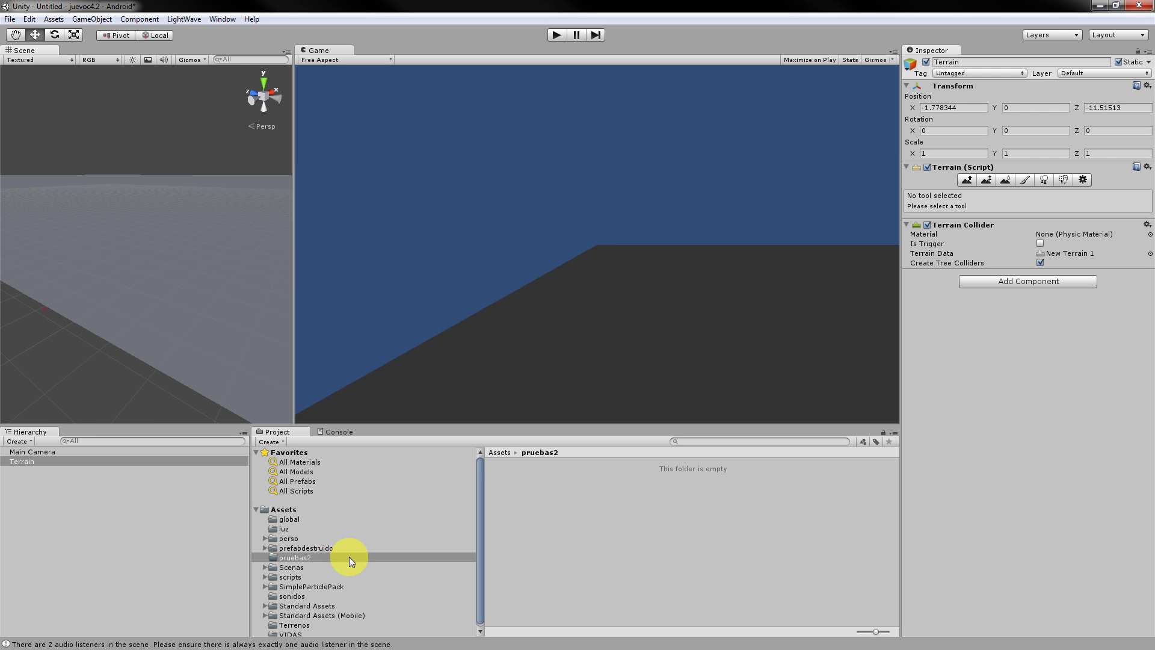
# Add a Directional Light to the scene and reselect the Terrain.
pyautogui.click(105, 18)
pyautogui.moveTo(138, 52)
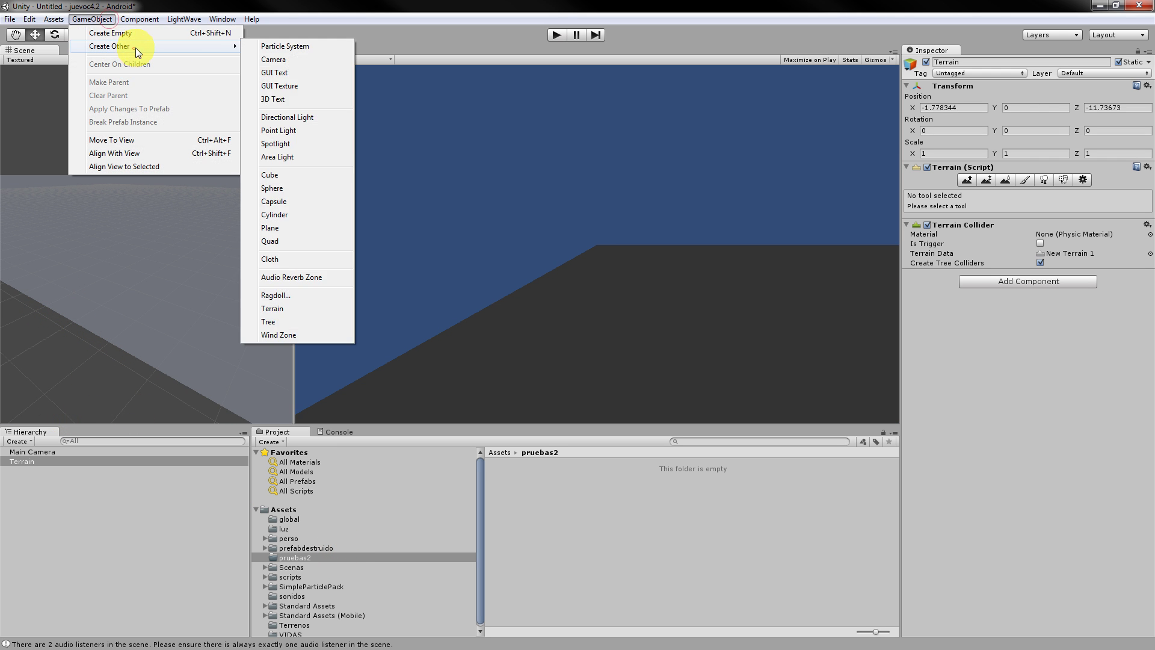
pyautogui.click(304, 117)
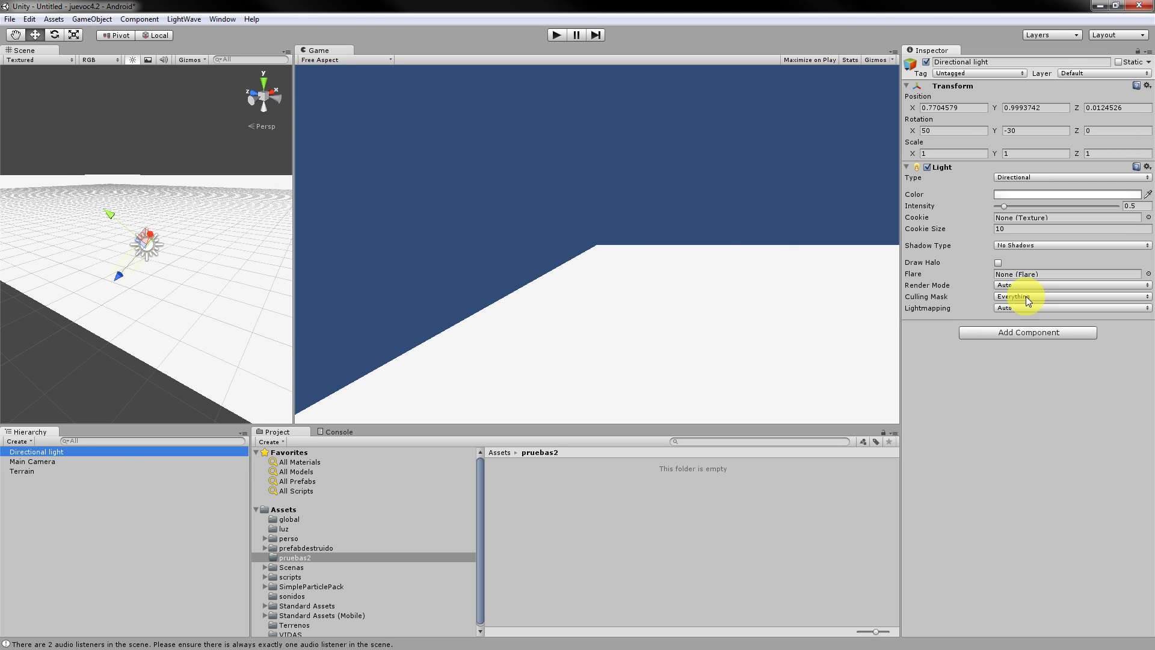
pyautogui.click(63, 478)
pyautogui.click(65, 471)
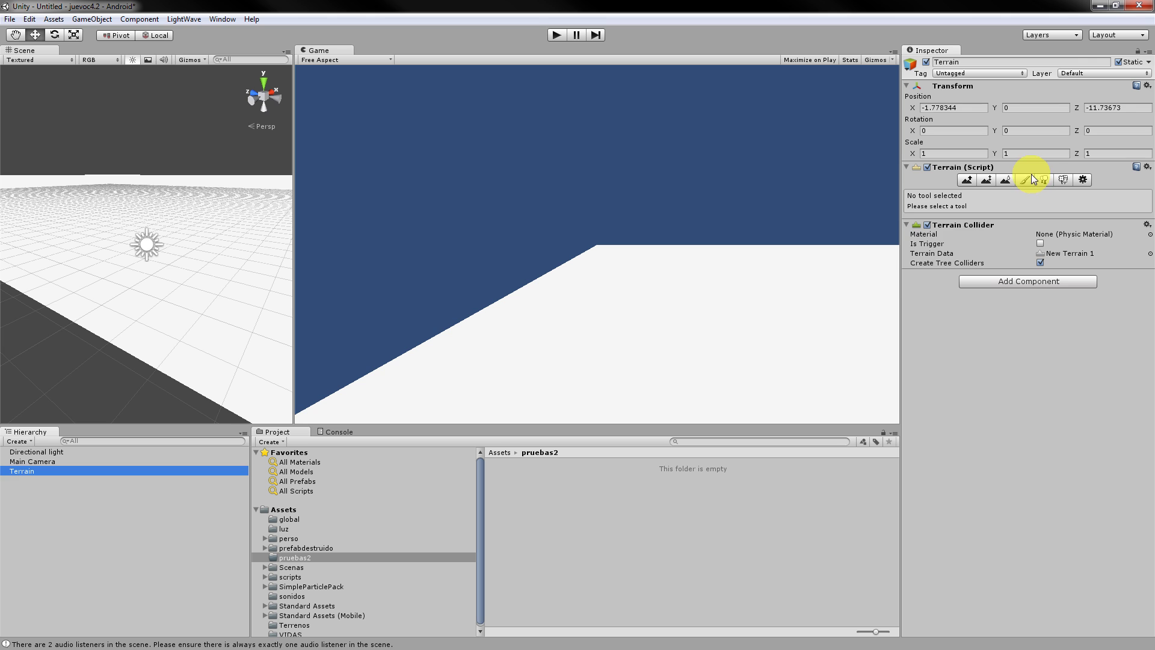
# Add the Grass (Hill) texture to the Terrain with Paint Texture > Edit Textures > Add Texture.
pyautogui.click(1026, 179)
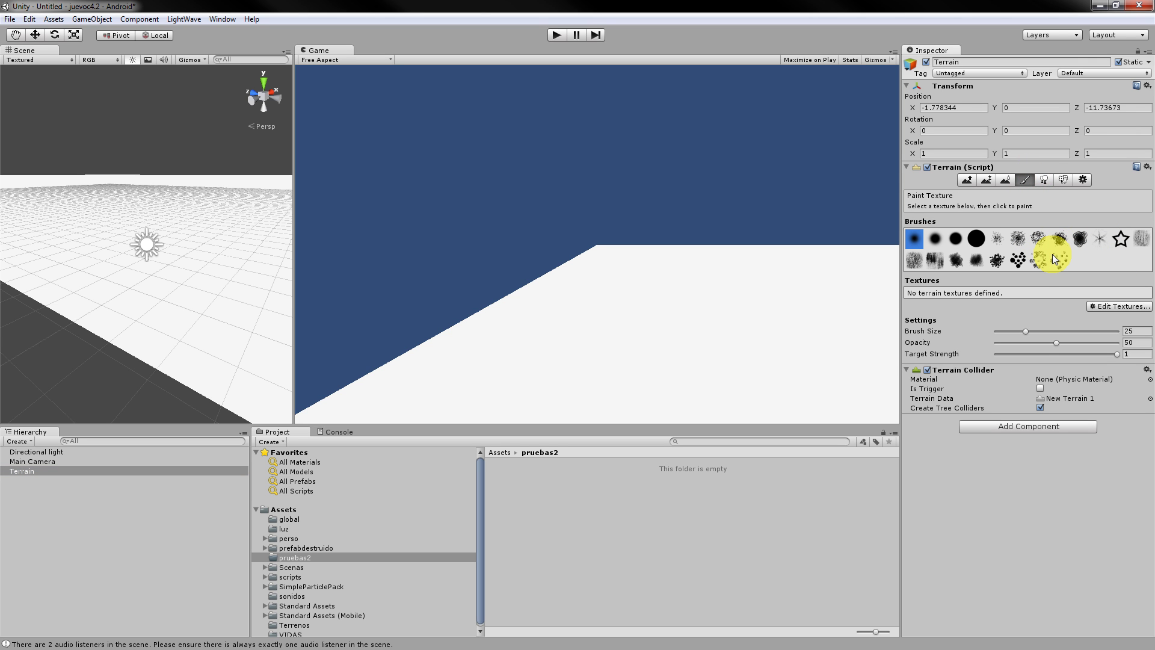
pyautogui.click(1119, 307)
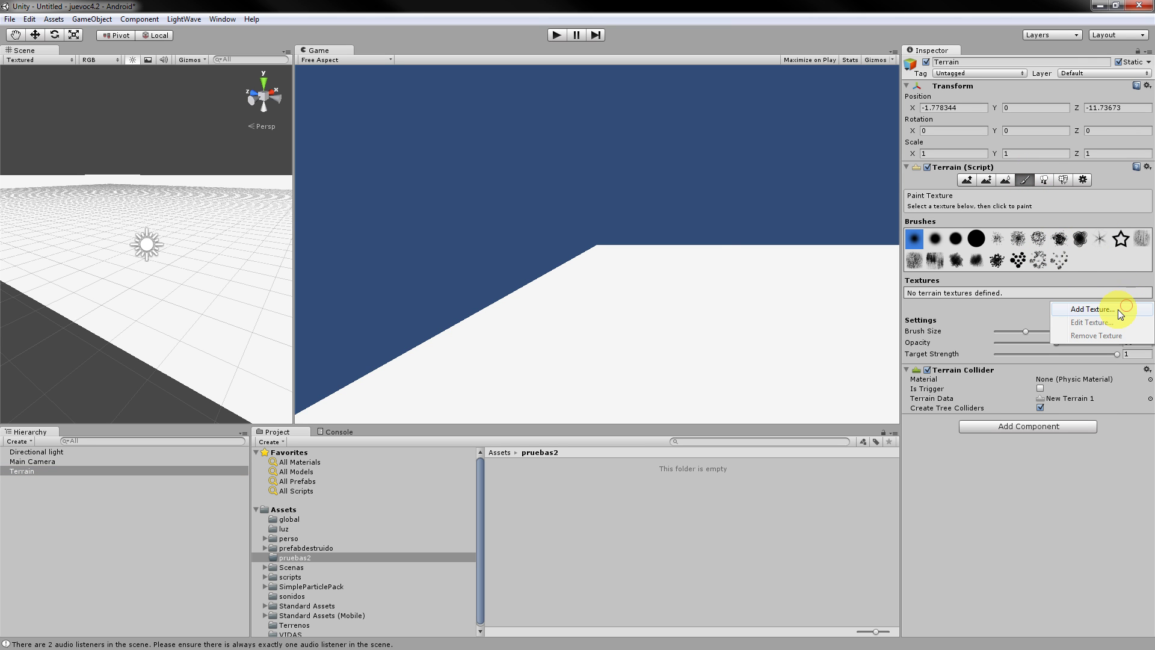
pyautogui.click(1080, 308)
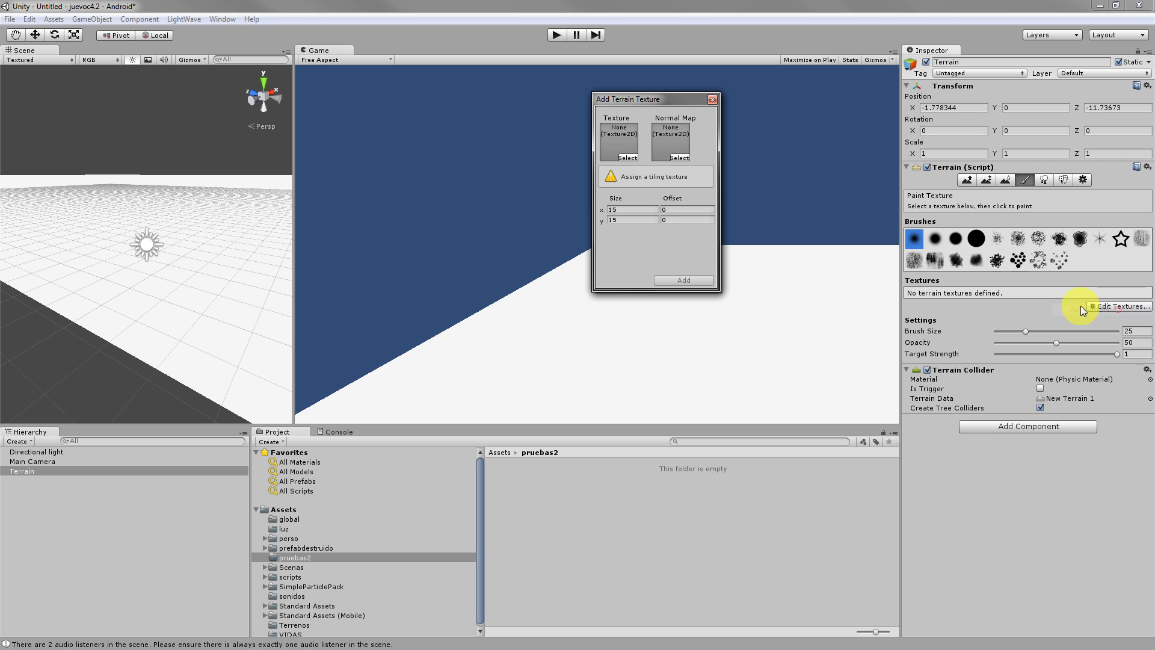
pyautogui.click(626, 158)
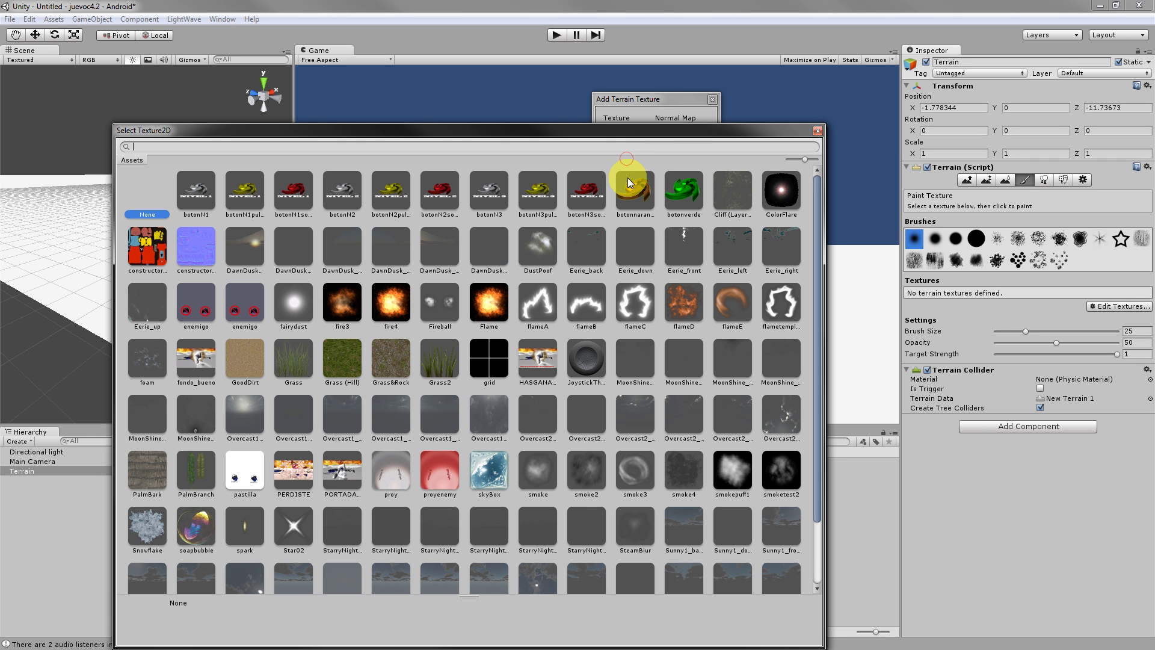
pyautogui.doubleClick(324, 365)
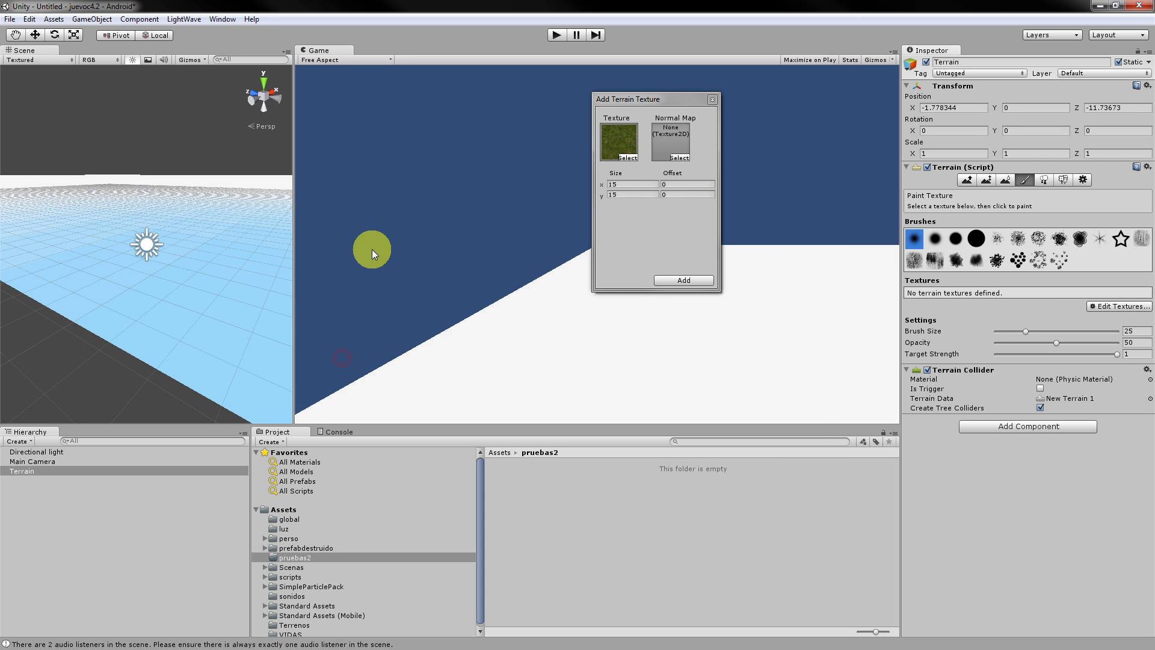
pyautogui.click(709, 281)
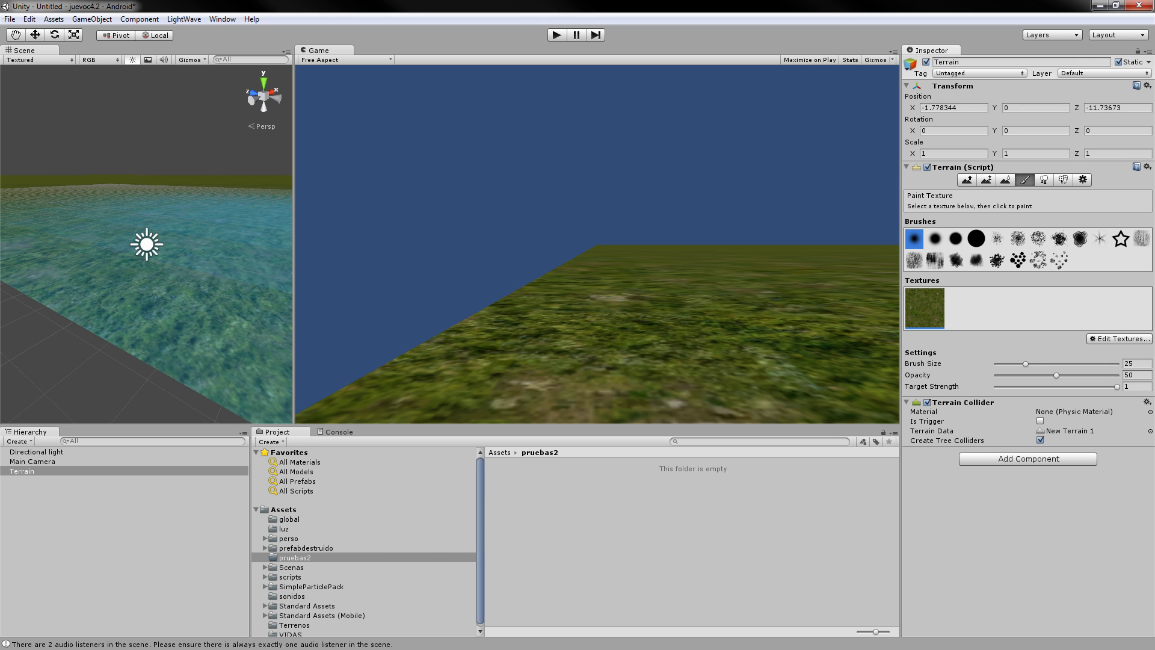
# Import the prueba42 file into pruebas2 and select the prueba42 model.
pyautogui.moveTo(351, 479); pyautogui.dragTo(562, 536)
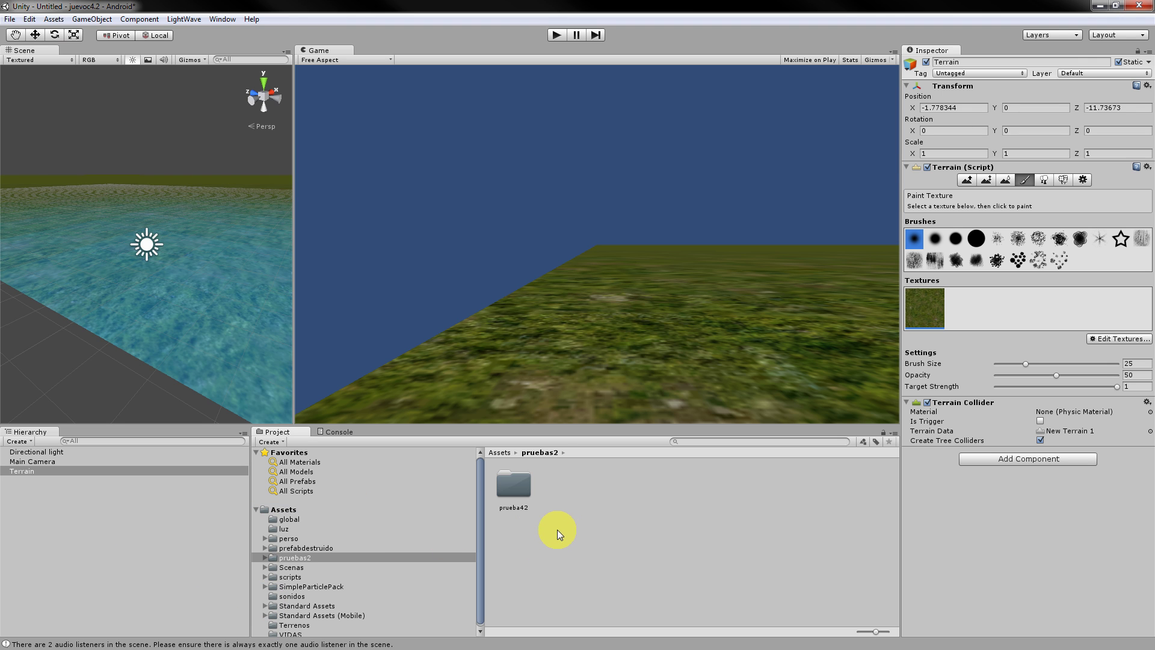
pyautogui.doubleClick(511, 486)
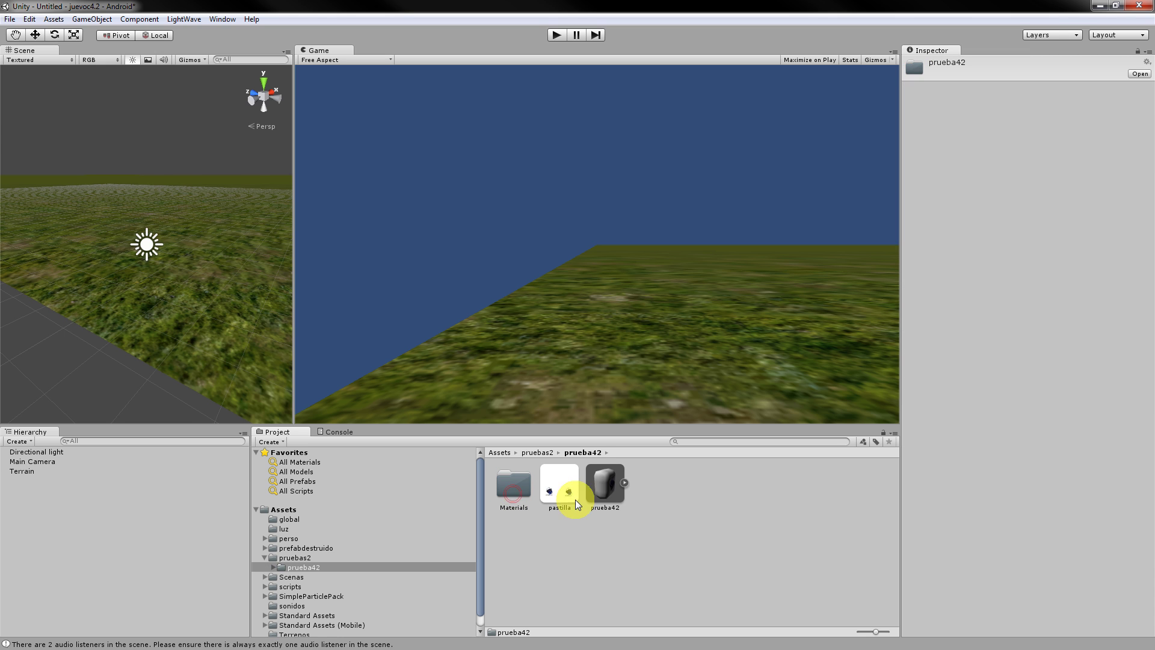
pyautogui.click(602, 495)
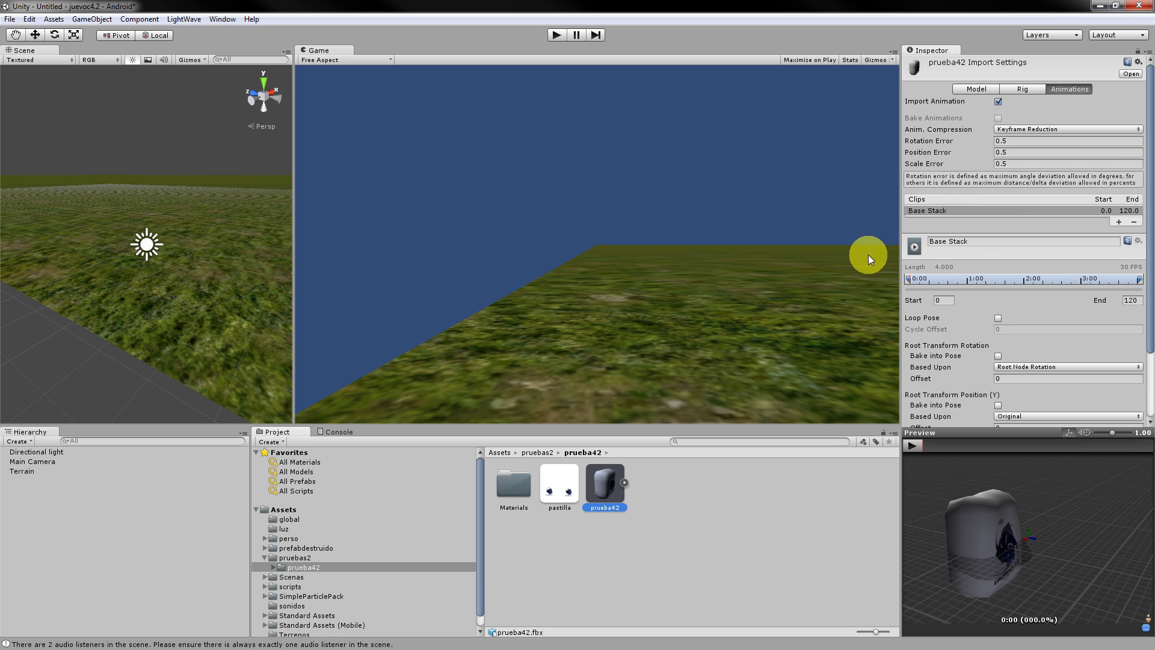
# Set prueba42's Rig animation type to Legacy, apply it, and view its animation settings.
pyautogui.moveTo(1006, 238); pyautogui.dragTo(864, 229)
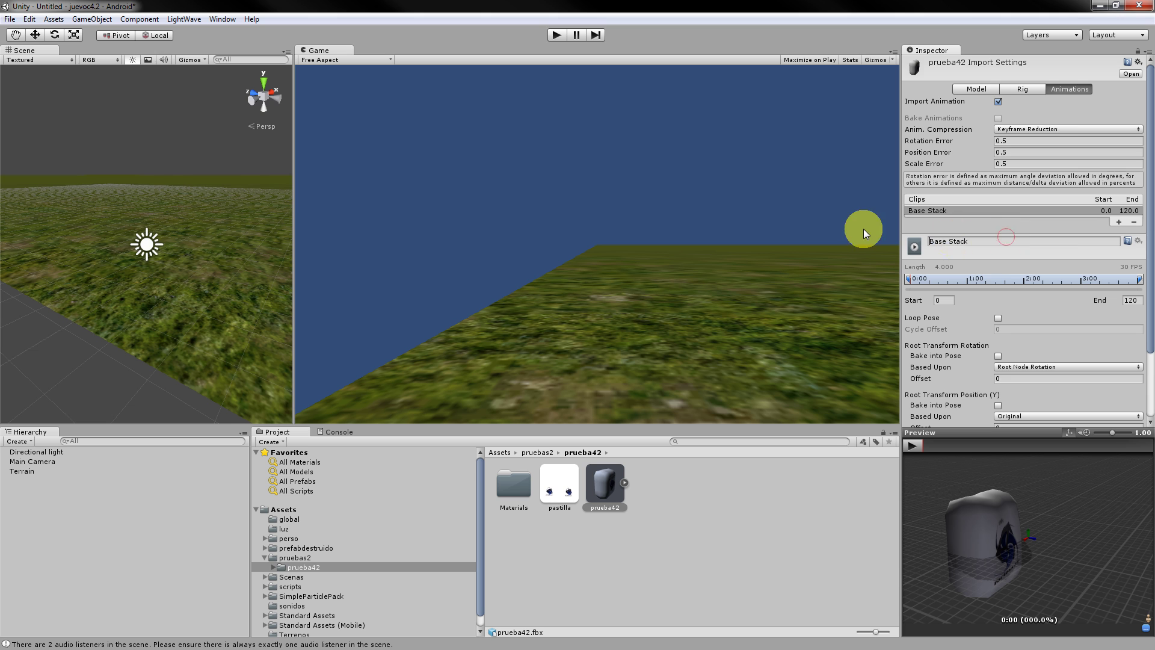
pyautogui.click(1027, 90)
pyautogui.click(1036, 104)
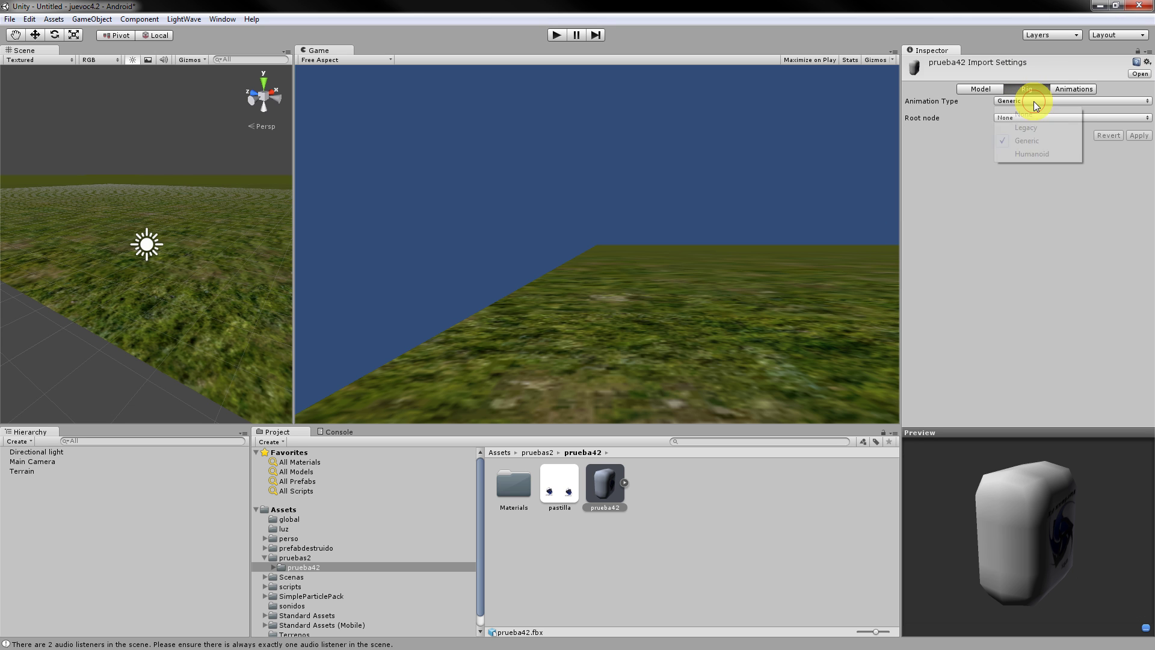
pyautogui.click(1039, 128)
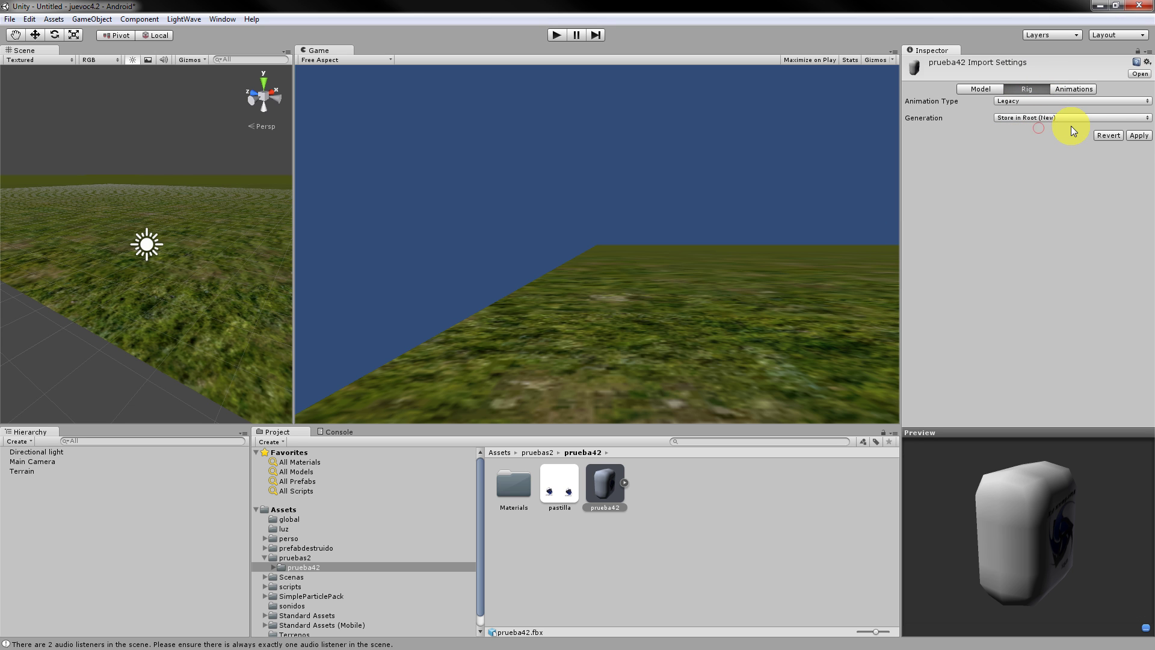
pyautogui.click(1139, 136)
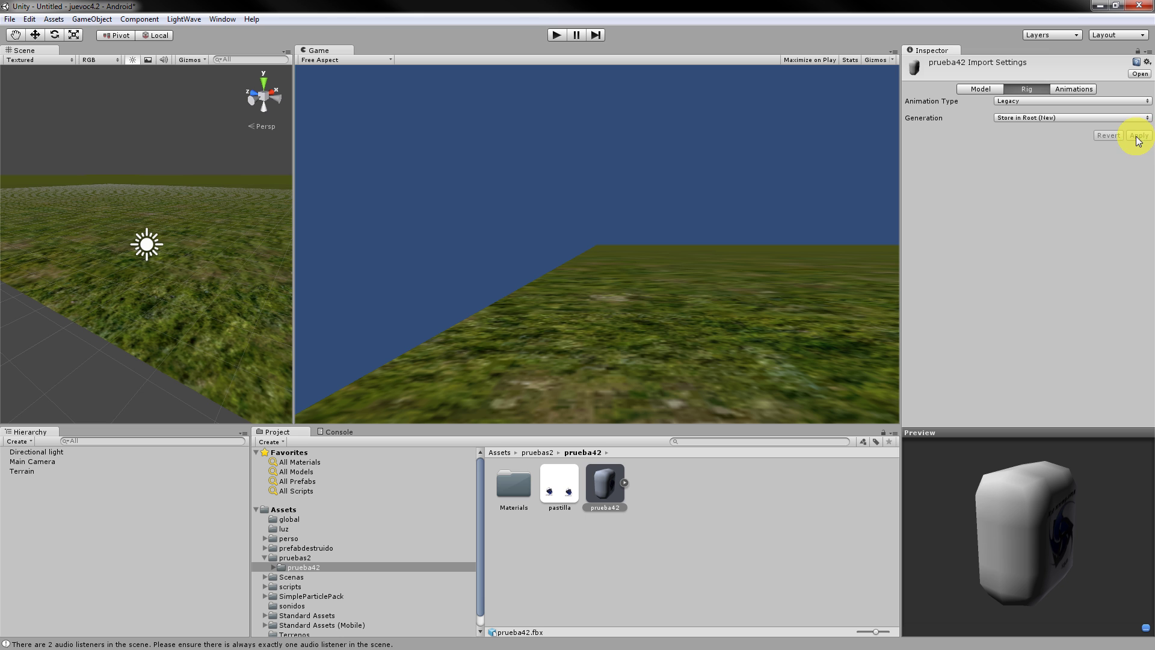
pyautogui.click(1085, 88)
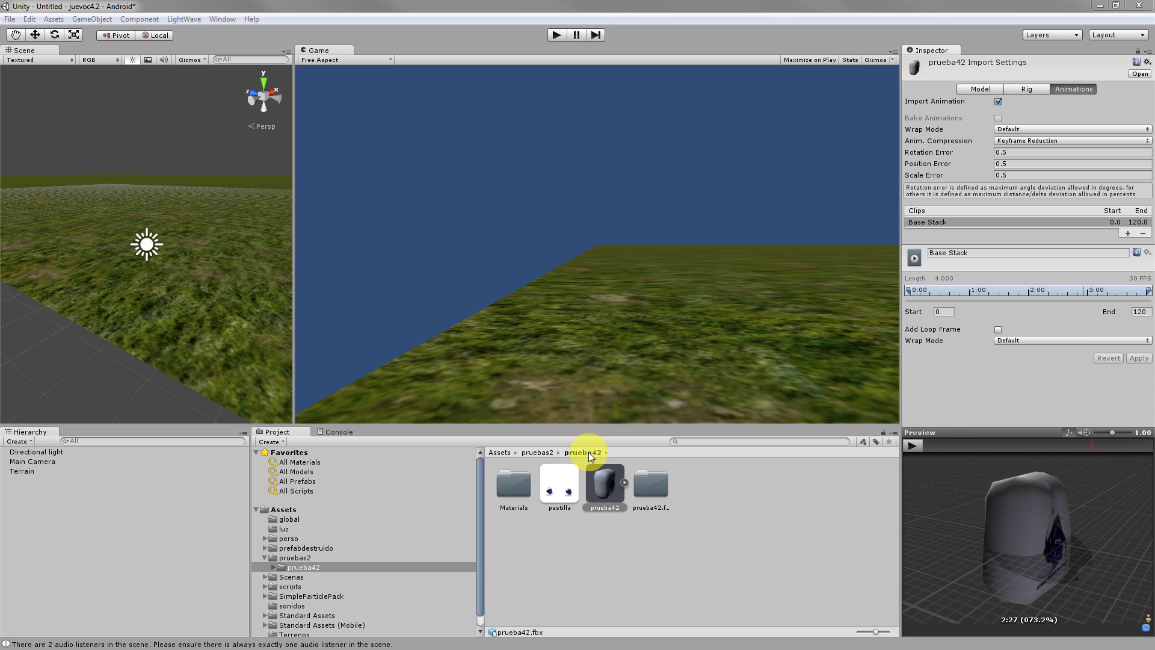
# Play, scrub and pause the Base Stack clip in the prueba42 animation preview.
pyautogui.click(912, 446)
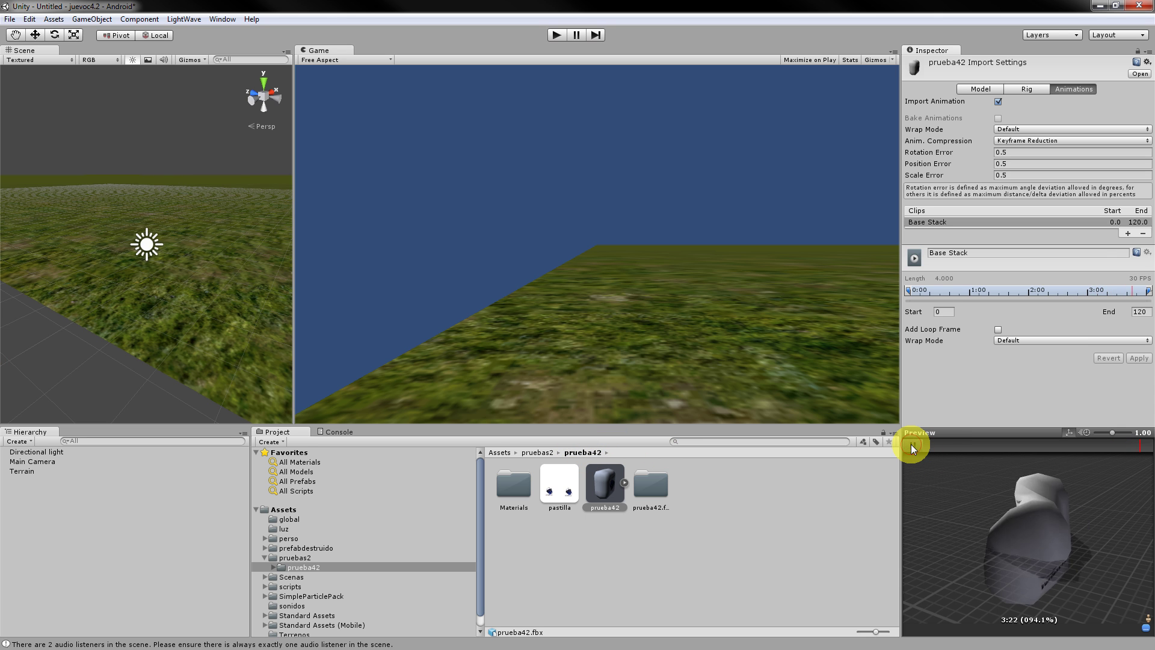
pyautogui.moveTo(914, 447)
pyautogui.mouseDown()
pyautogui.moveTo(1003, 450)
pyautogui.moveTo(941, 447)
pyautogui.mouseUp()
pyautogui.click(914, 445)
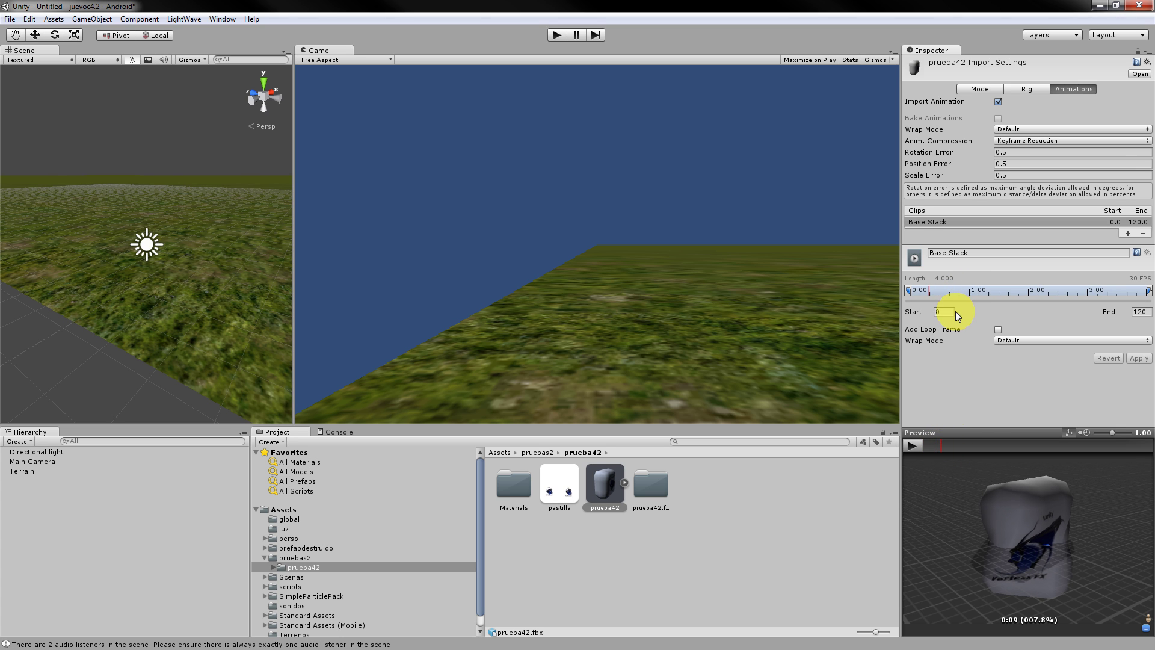
# Trim the prueba42 clip to start at frame 10 and end at frame 20, and apply.
pyautogui.click(921, 312)
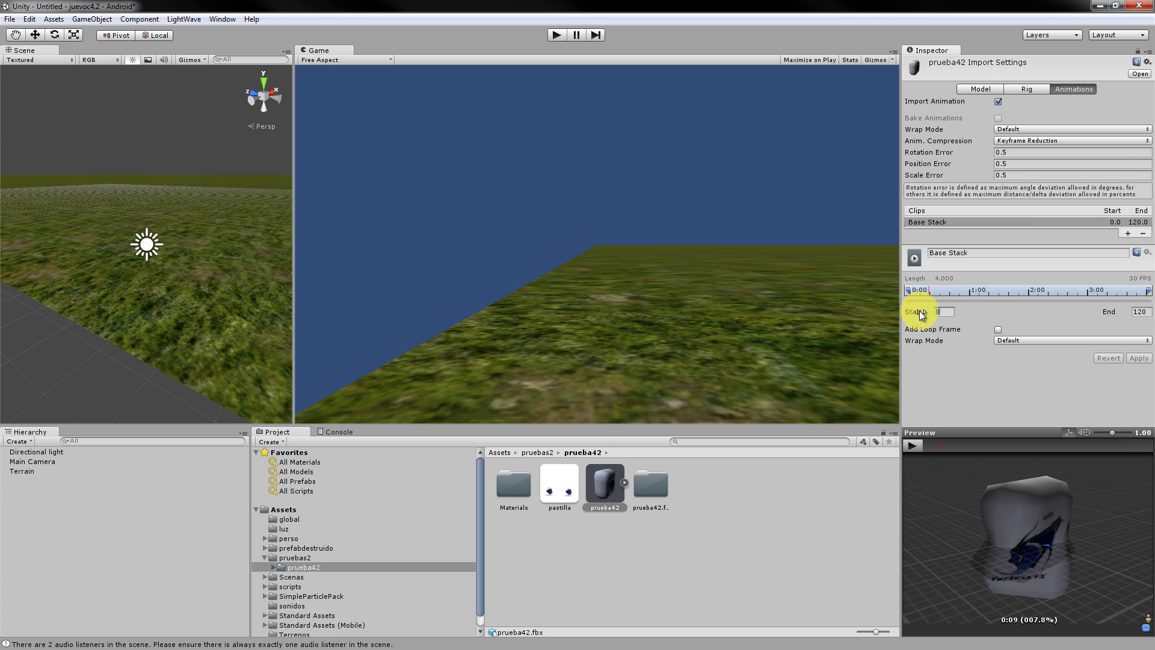
pyautogui.write('10')
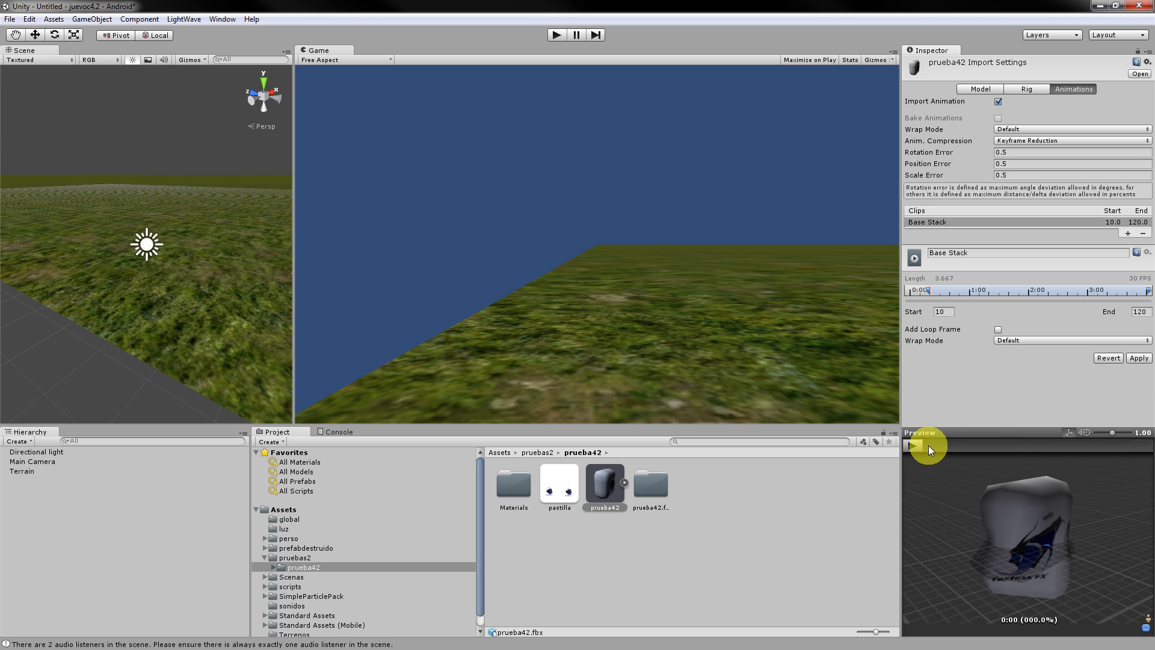
pyautogui.moveTo(930, 446); pyautogui.dragTo(967, 448)
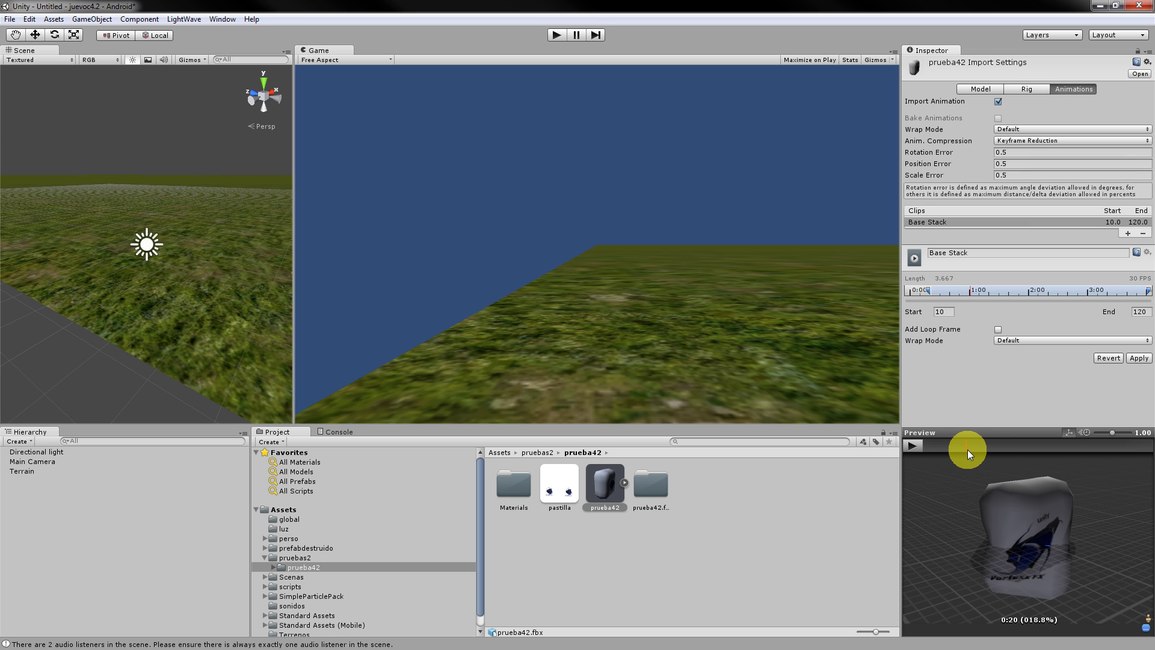
pyautogui.click(1108, 311)
pyautogui.write('20')
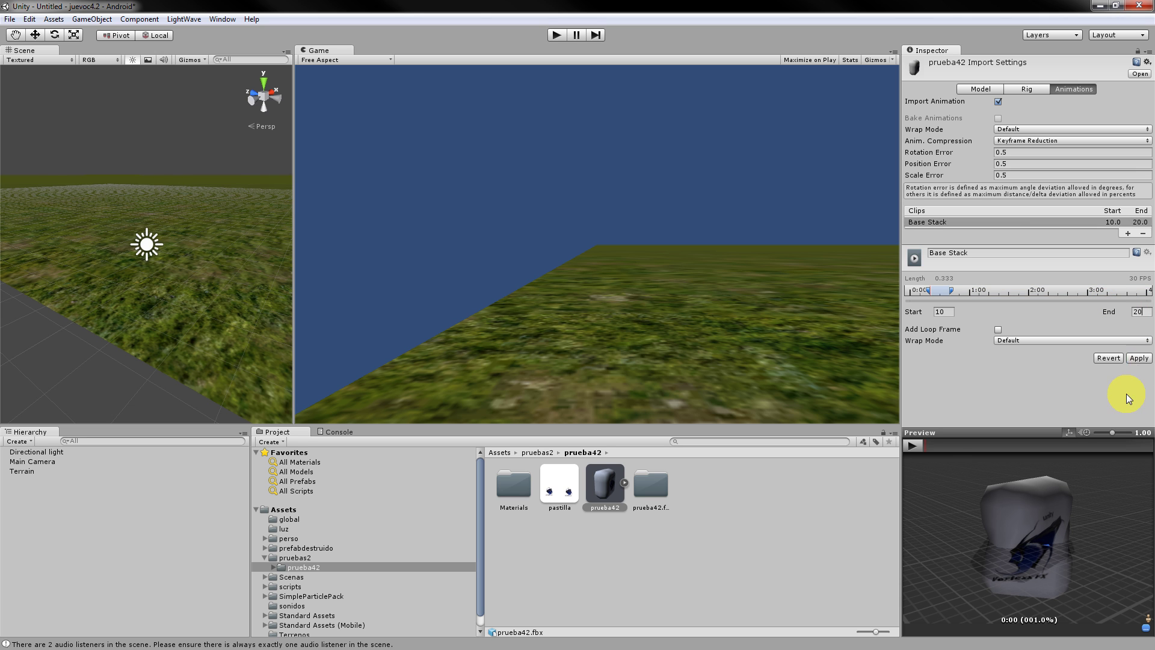
pyautogui.click(1139, 358)
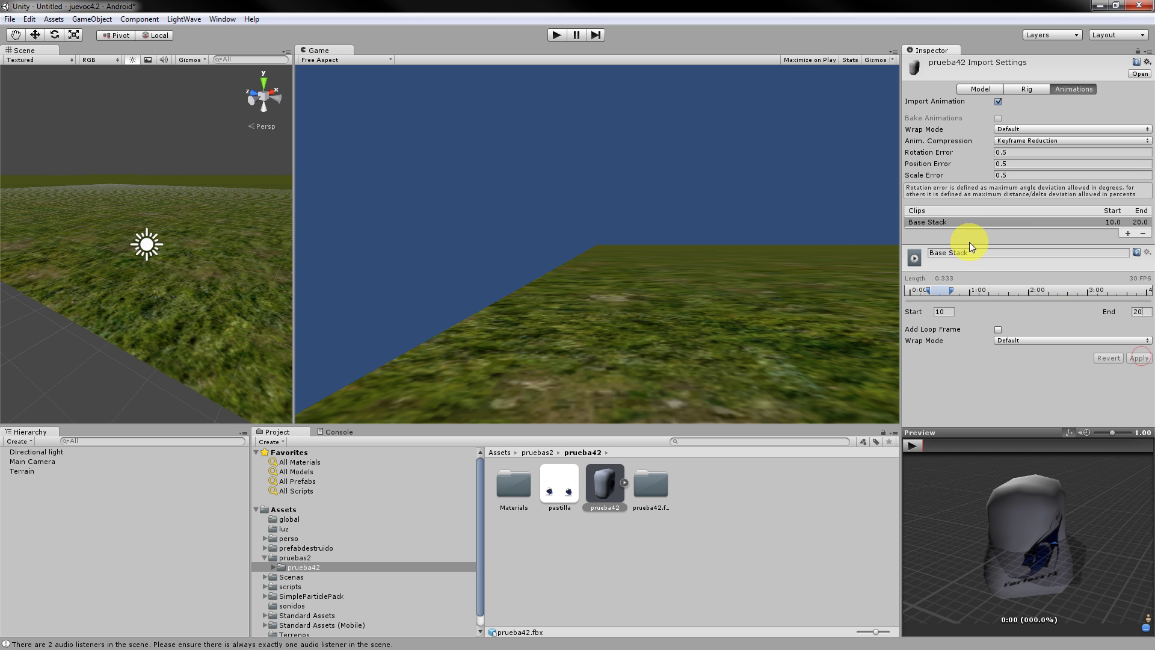
# Rename the clip from Base Stack to 'andar'.
pyautogui.moveTo(980, 251); pyautogui.dragTo(833, 259)
pyautogui.write('andar')
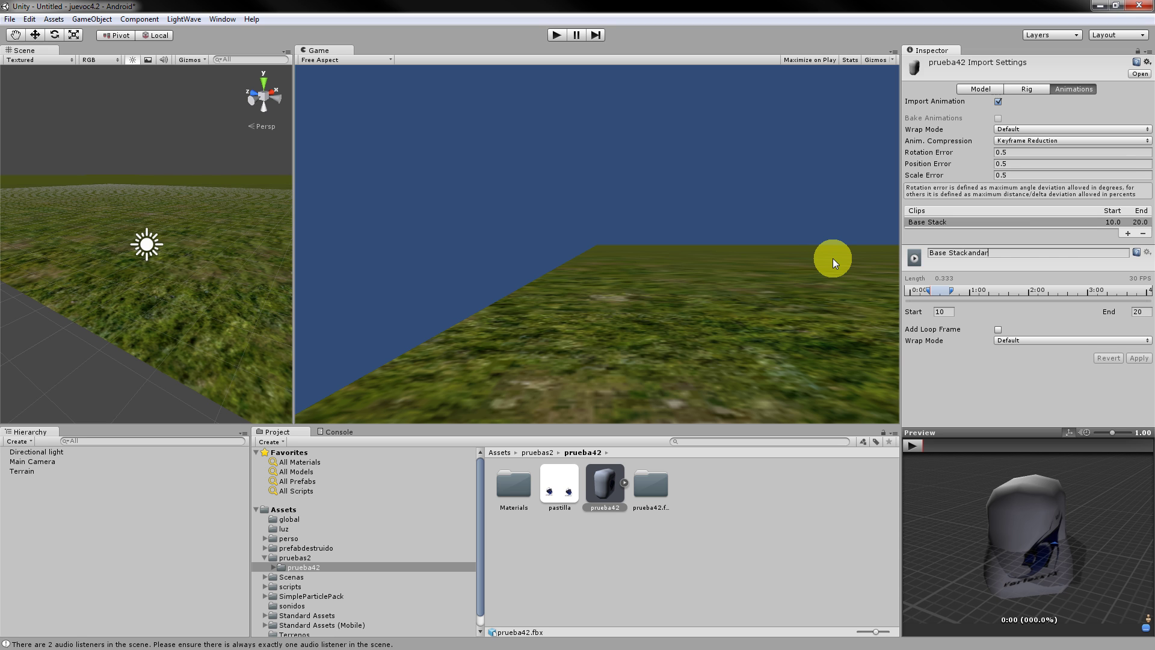
pyautogui.hotkey('ctrl', 'a')
pyautogui.press('BackSpace')
pyautogui.write('andar')
pyautogui.press('Return')
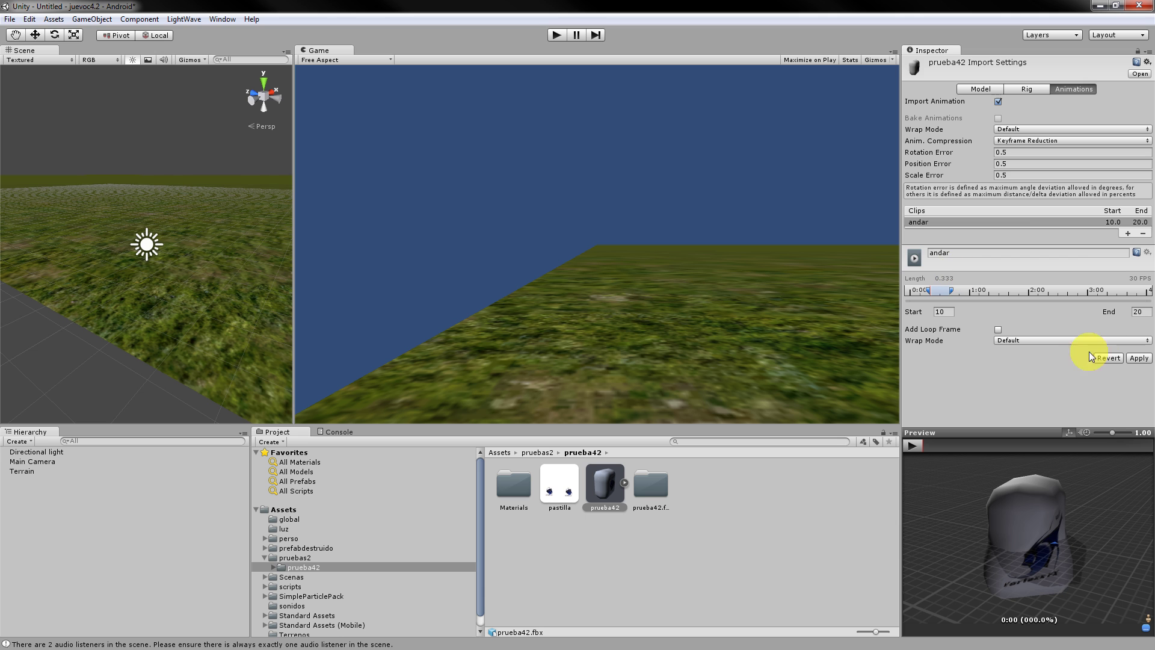
# Preview the andar clip and extend its end to frame 29 (length 0.633).
pyautogui.click(967, 446)
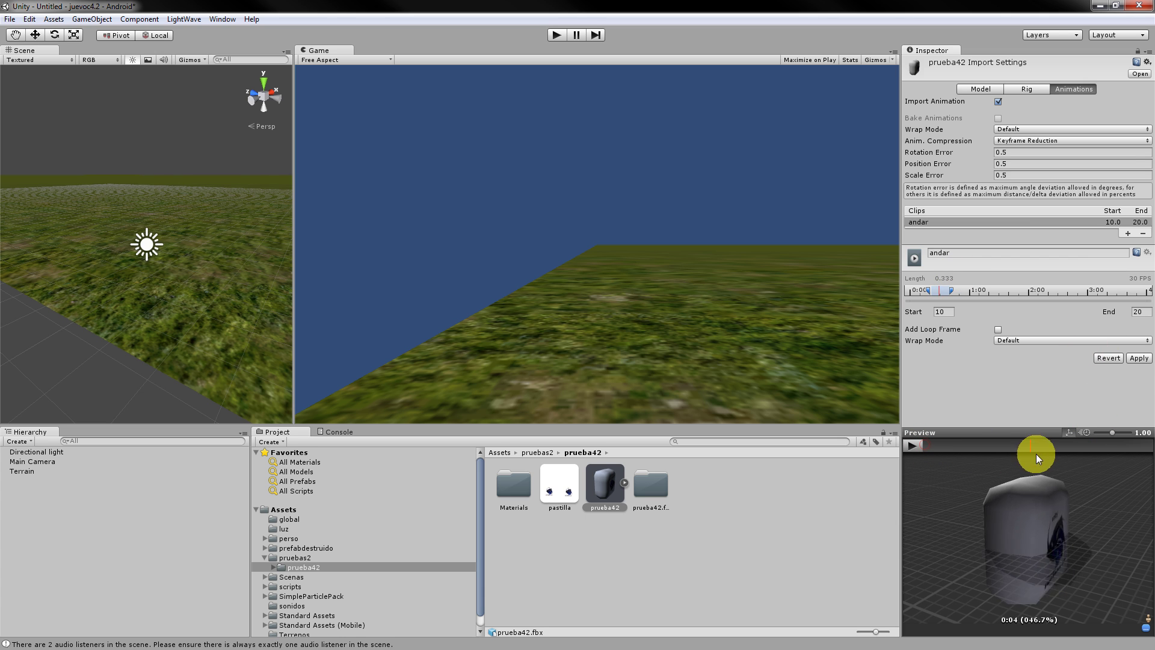
pyautogui.click(931, 450)
pyautogui.moveTo(934, 457)
pyautogui.mouseDown()
pyautogui.moveTo(1148, 454)
pyautogui.moveTo(11, 453)
pyautogui.moveTo(1135, 456)
pyautogui.moveTo(20, 455)
pyautogui.moveTo(1105, 456)
pyautogui.mouseUp()
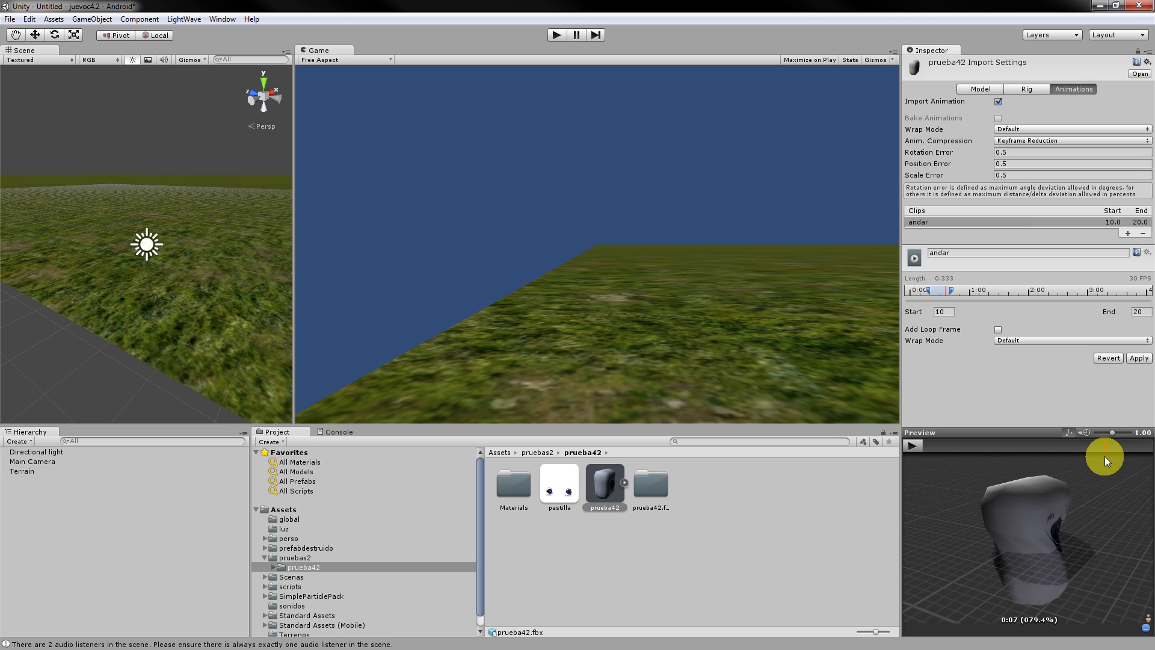
pyautogui.click(913, 445)
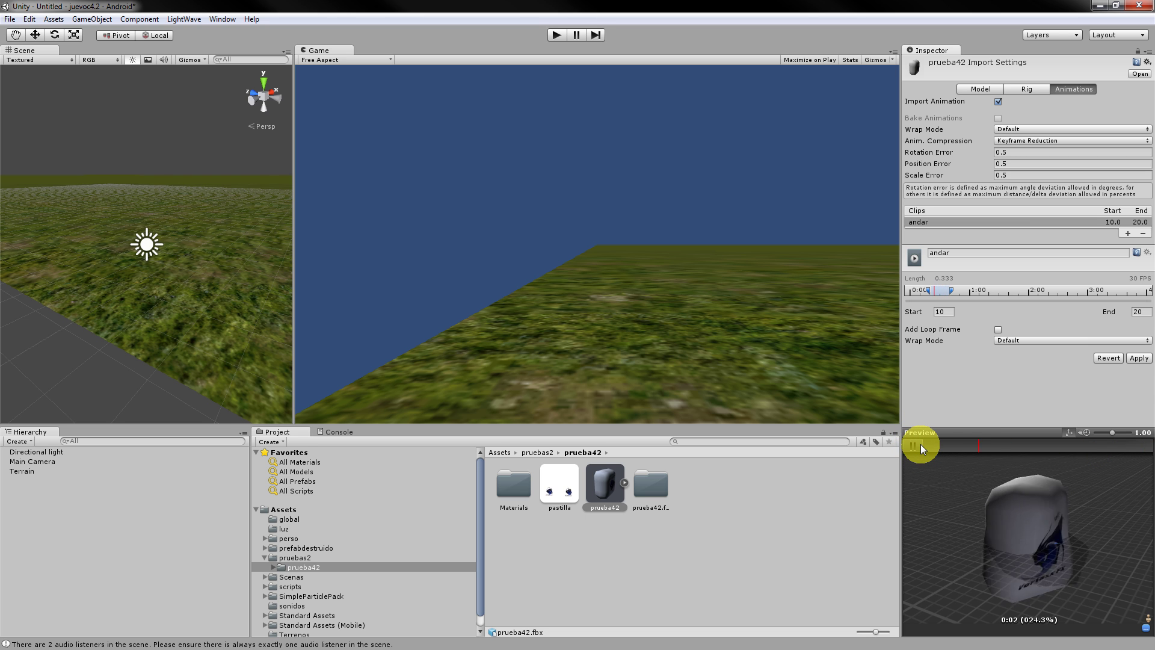
pyautogui.click(919, 445)
pyautogui.moveTo(964, 291); pyautogui.dragTo(970, 292)
pyautogui.moveTo(955, 448)
pyautogui.mouseDown()
pyautogui.moveTo(915, 442)
pyautogui.moveTo(1147, 438)
pyautogui.moveTo(13, 439)
pyautogui.moveTo(1149, 443)
pyautogui.moveTo(9, 442)
pyautogui.mouseUp()
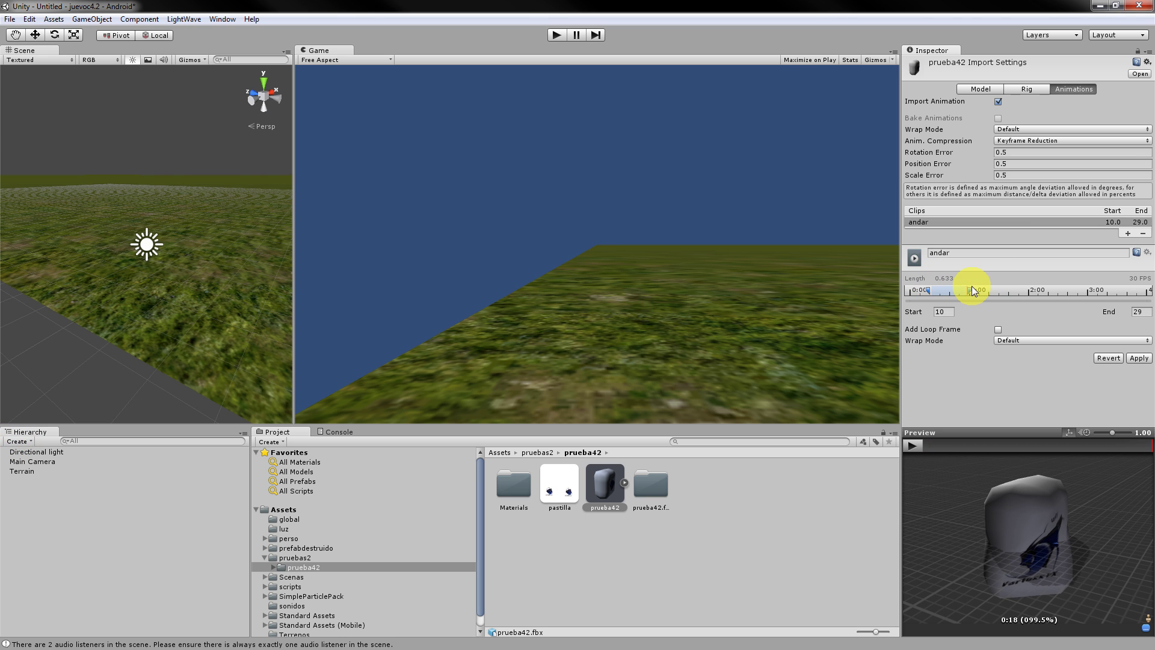
# Fine-tune the andar clip's end to frame 30 (length 0.667) while previewing, and apply to prueba42.
pyautogui.moveTo(970, 292); pyautogui.dragTo(968, 292)
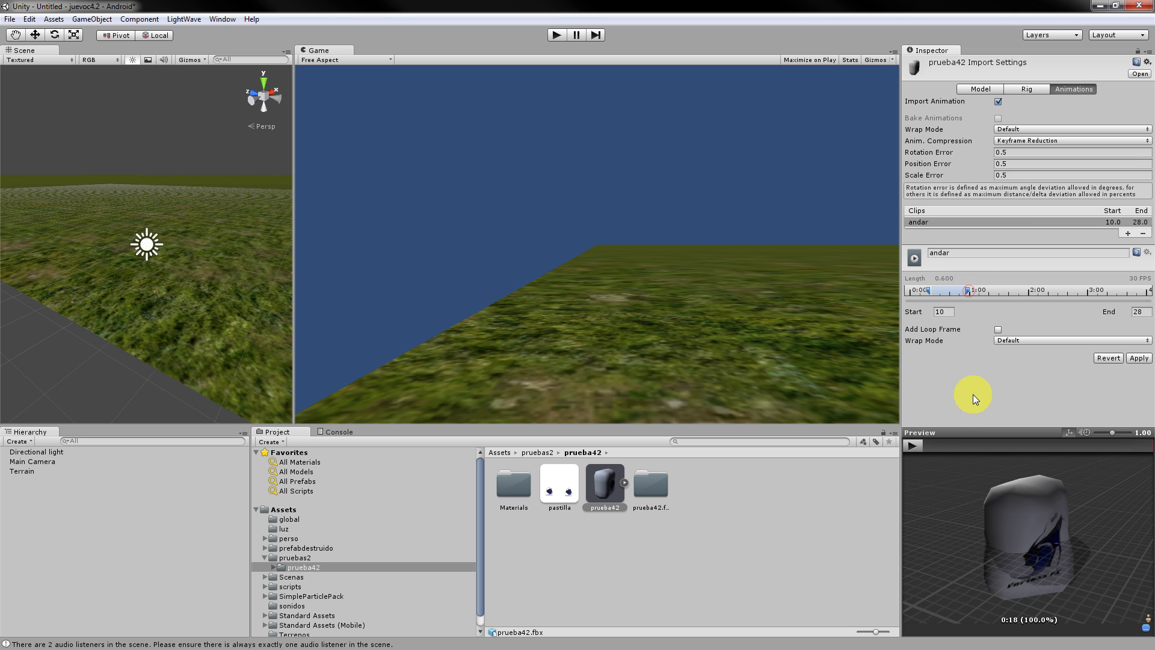
pyautogui.moveTo(1149, 452); pyautogui.dragTo(952, 468)
pyautogui.click(915, 447)
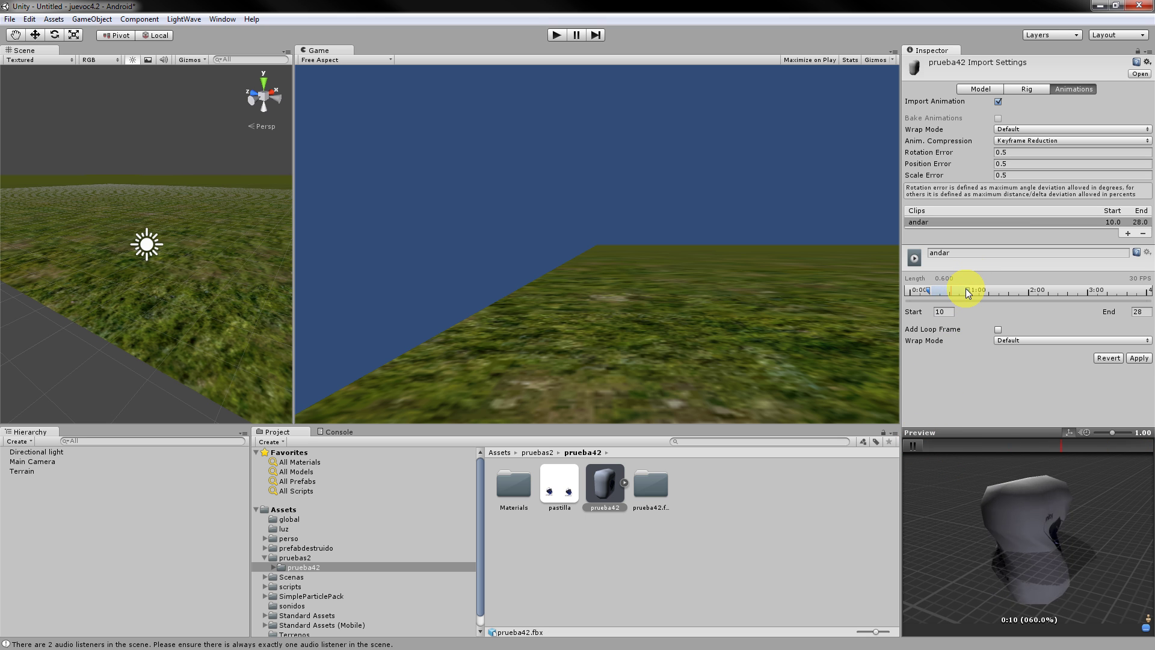
pyautogui.moveTo(968, 291); pyautogui.dragTo(965, 290)
pyautogui.moveTo(966, 290); pyautogui.dragTo(964, 291)
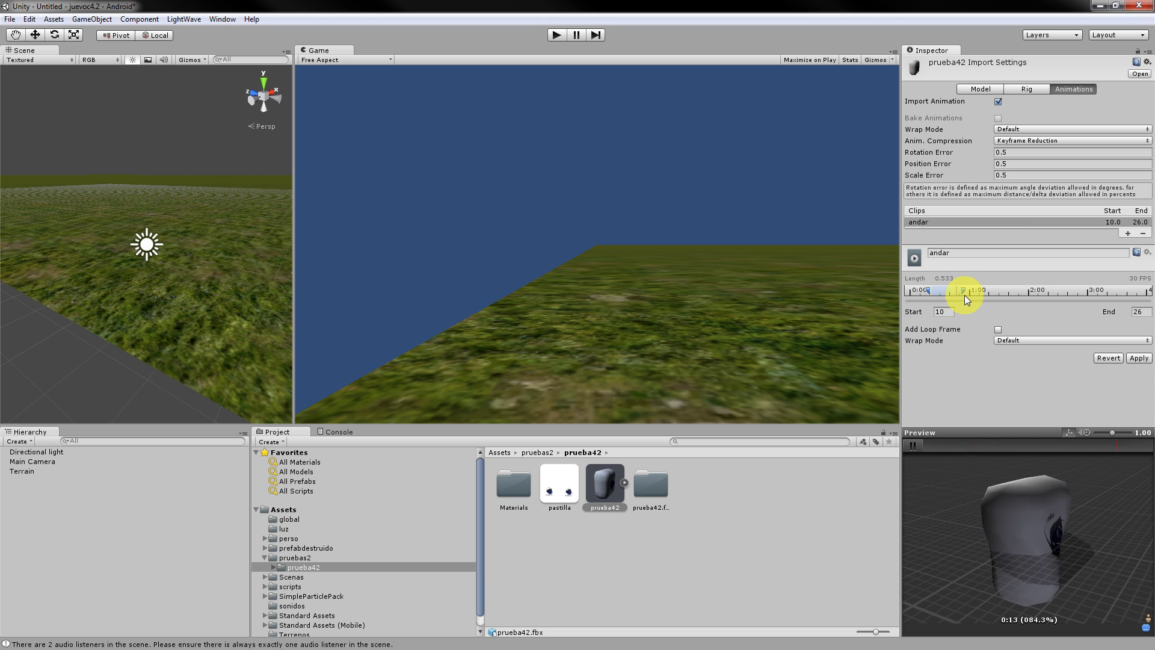
pyautogui.moveTo(963, 291); pyautogui.dragTo(972, 291)
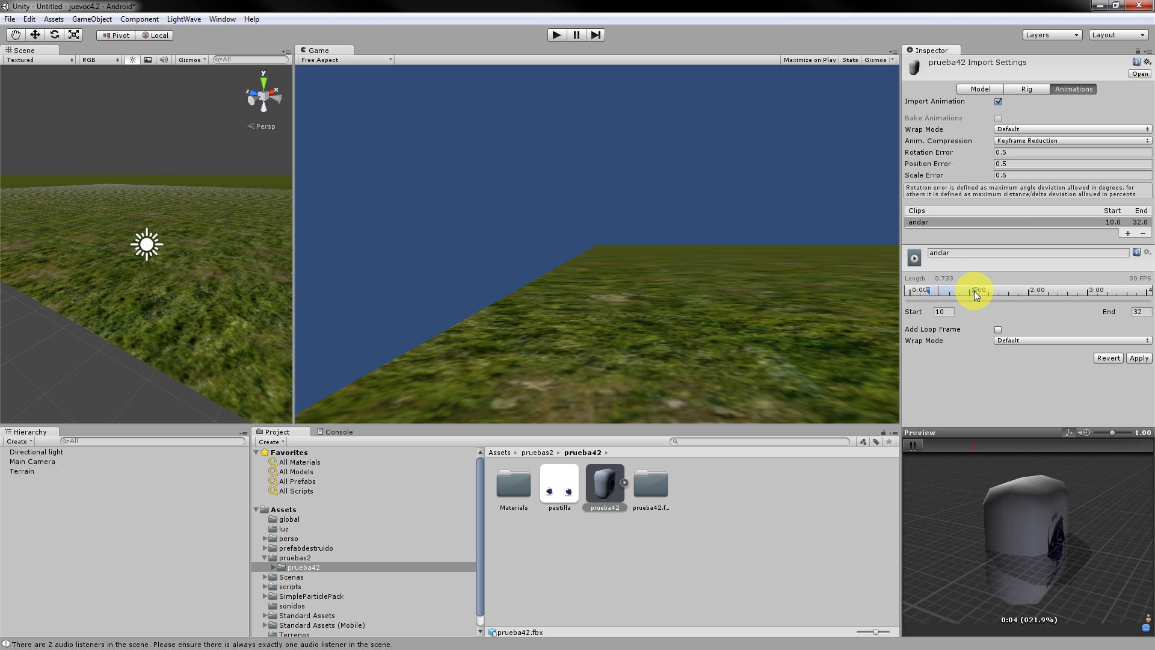
pyautogui.click(975, 291)
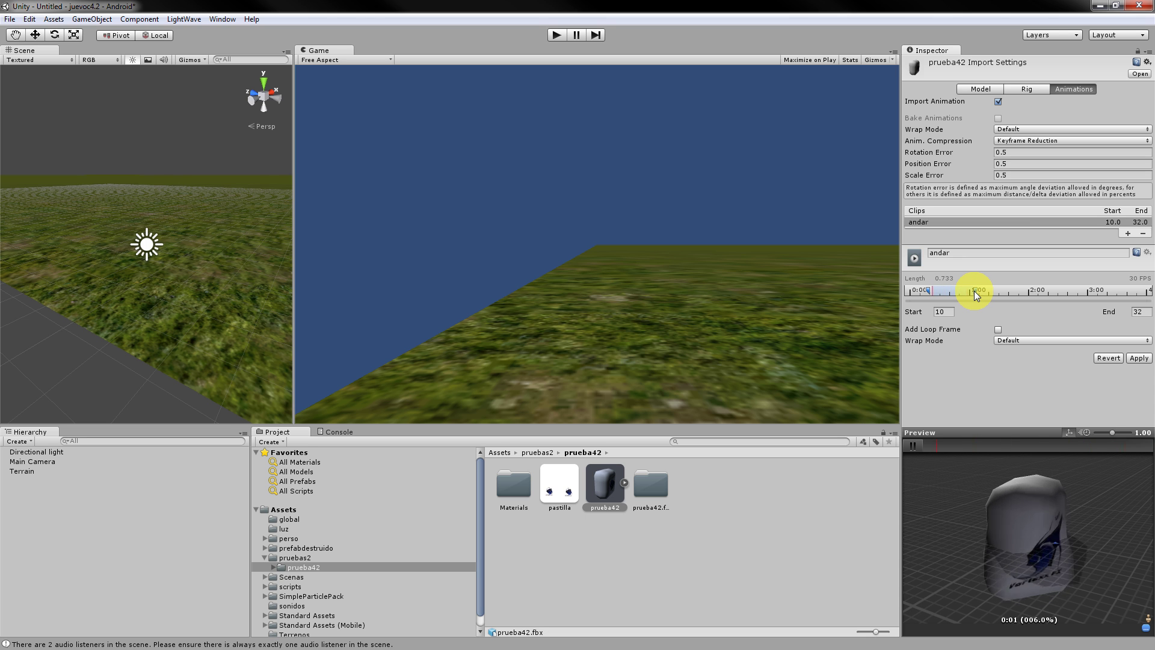
pyautogui.moveTo(974, 291); pyautogui.dragTo(976, 291)
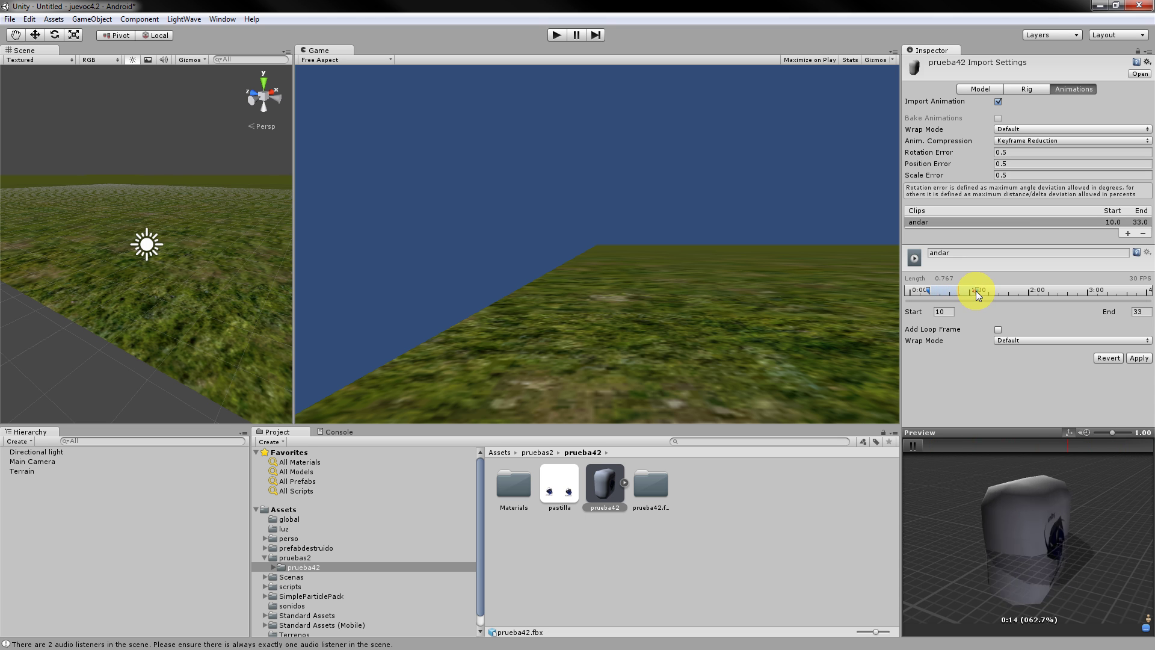
pyautogui.click(976, 292)
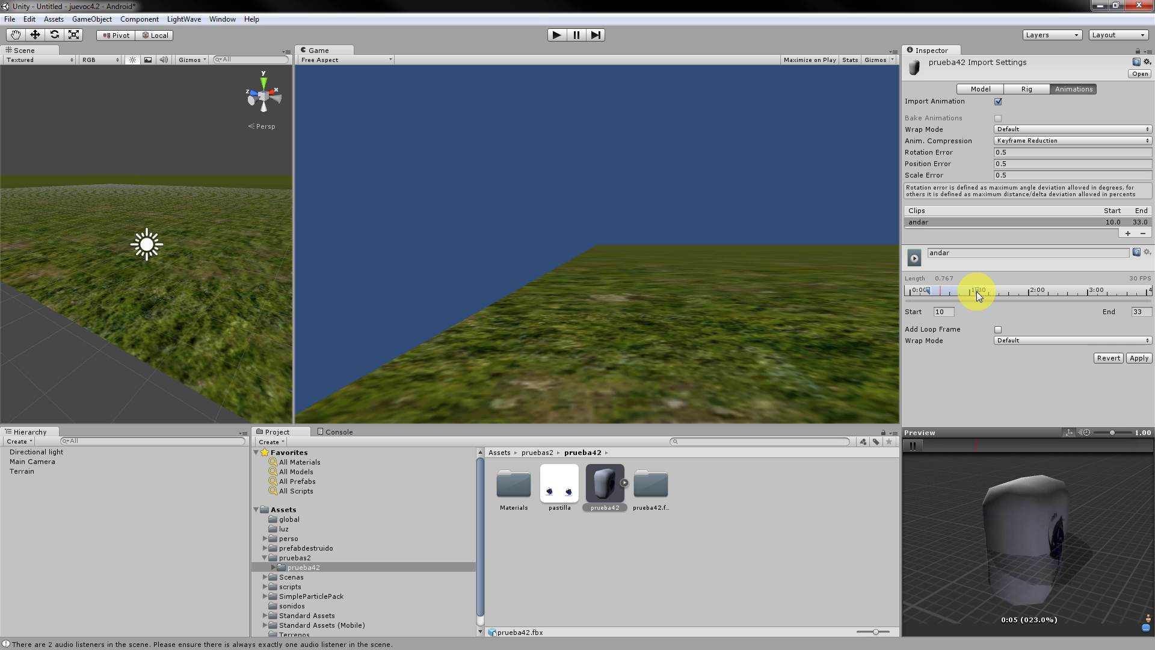
pyautogui.moveTo(977, 292); pyautogui.dragTo(974, 291)
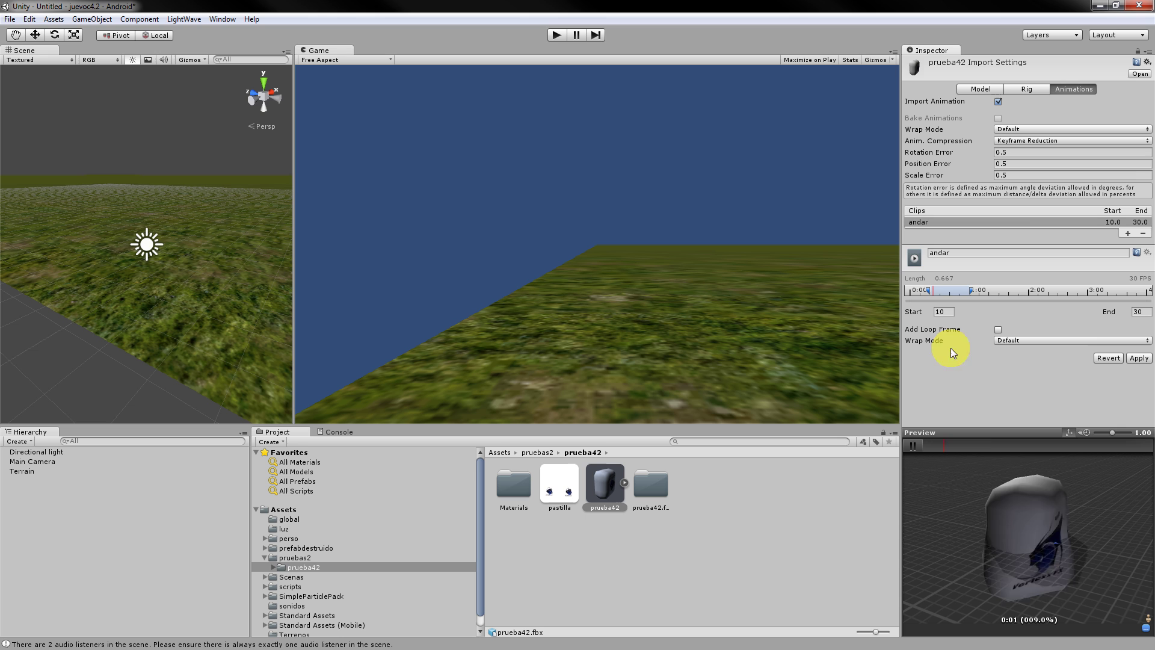
pyautogui.click(1139, 358)
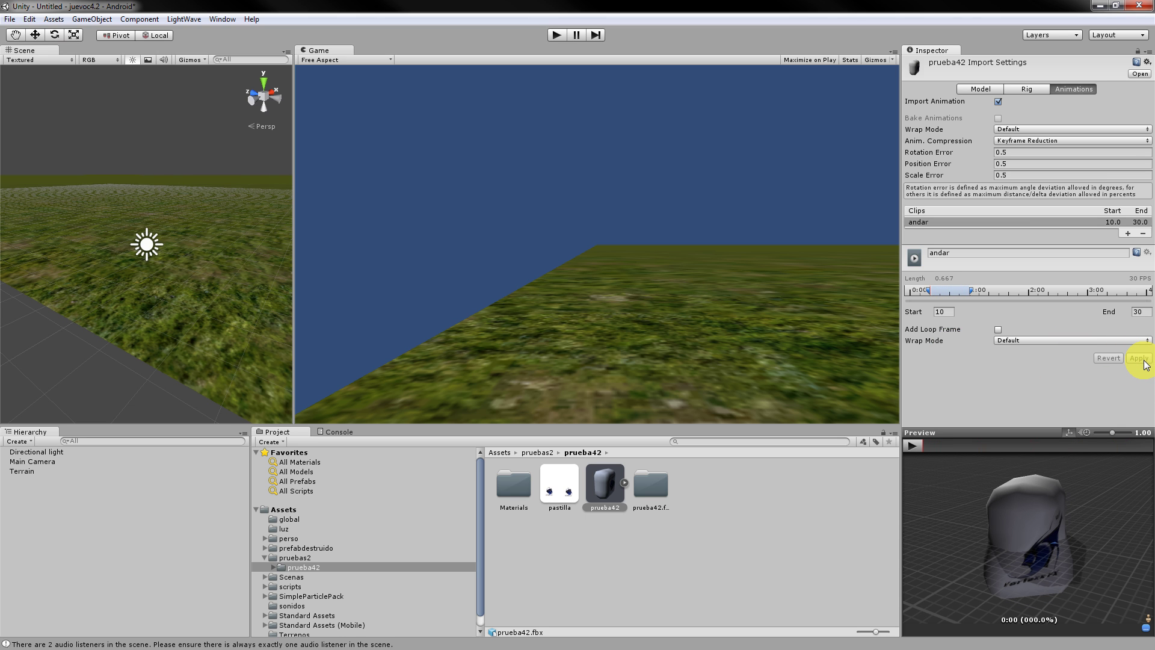
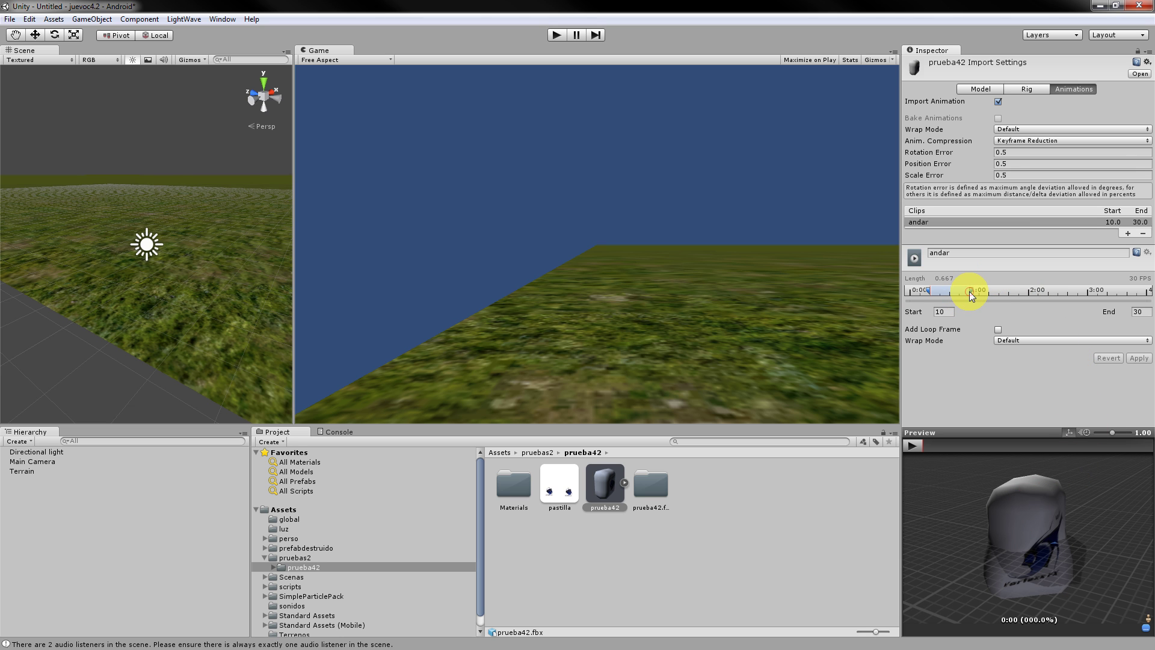
# Trim the andar clip's end to frame 27 and preview the shortened motion.
pyautogui.moveTo(970, 291); pyautogui.dragTo(965, 291)
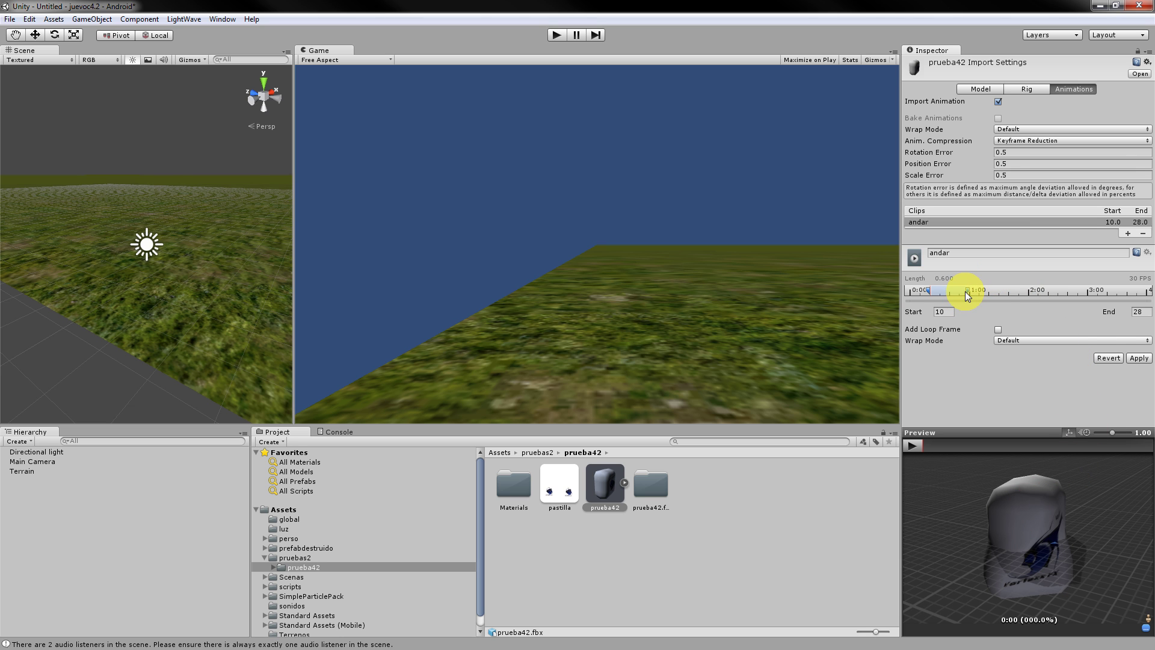
pyautogui.click(909, 449)
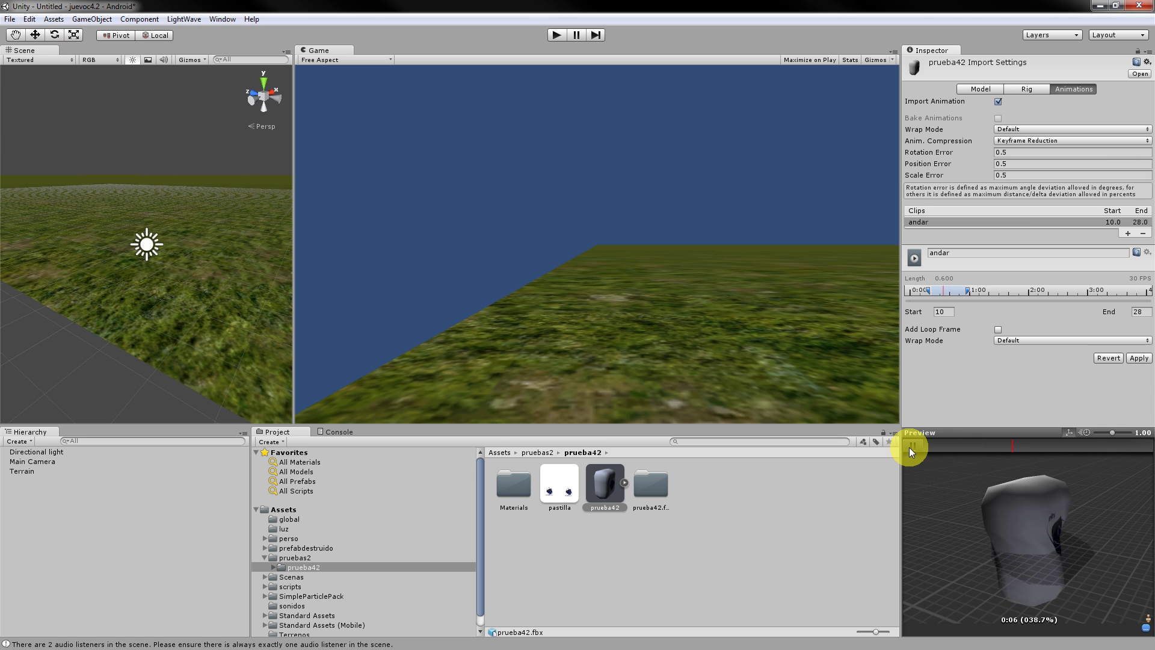
pyautogui.click(912, 449)
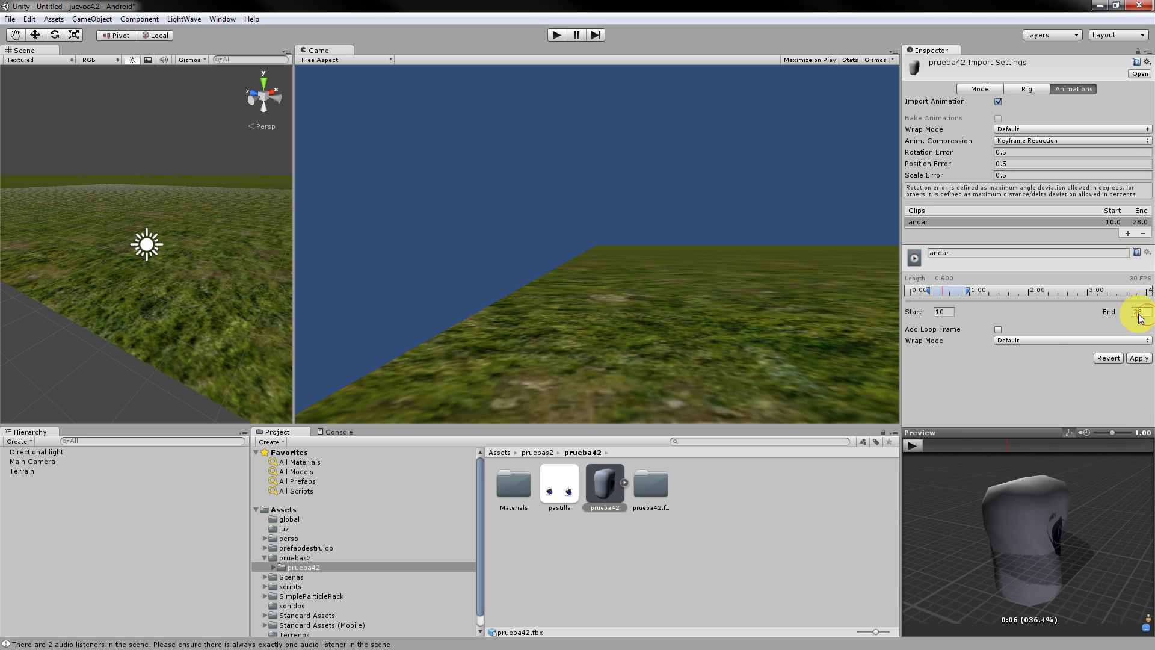
pyautogui.moveTo(1139, 313); pyautogui.dragTo(1120, 313)
pyautogui.write('27')
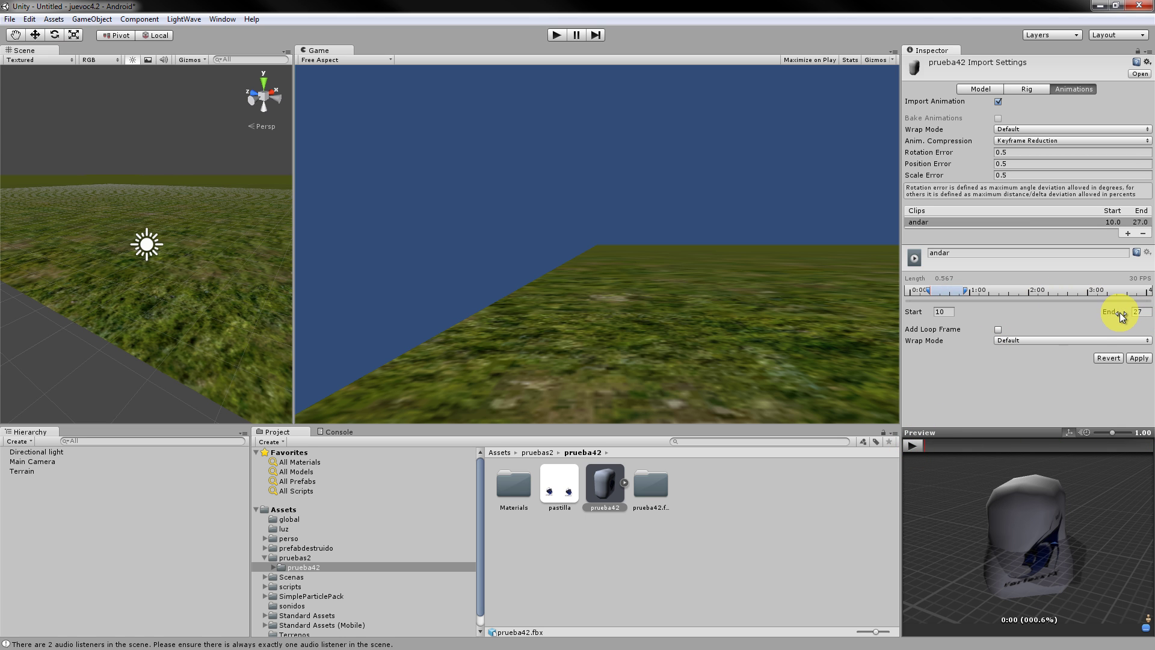
pyautogui.click(912, 446)
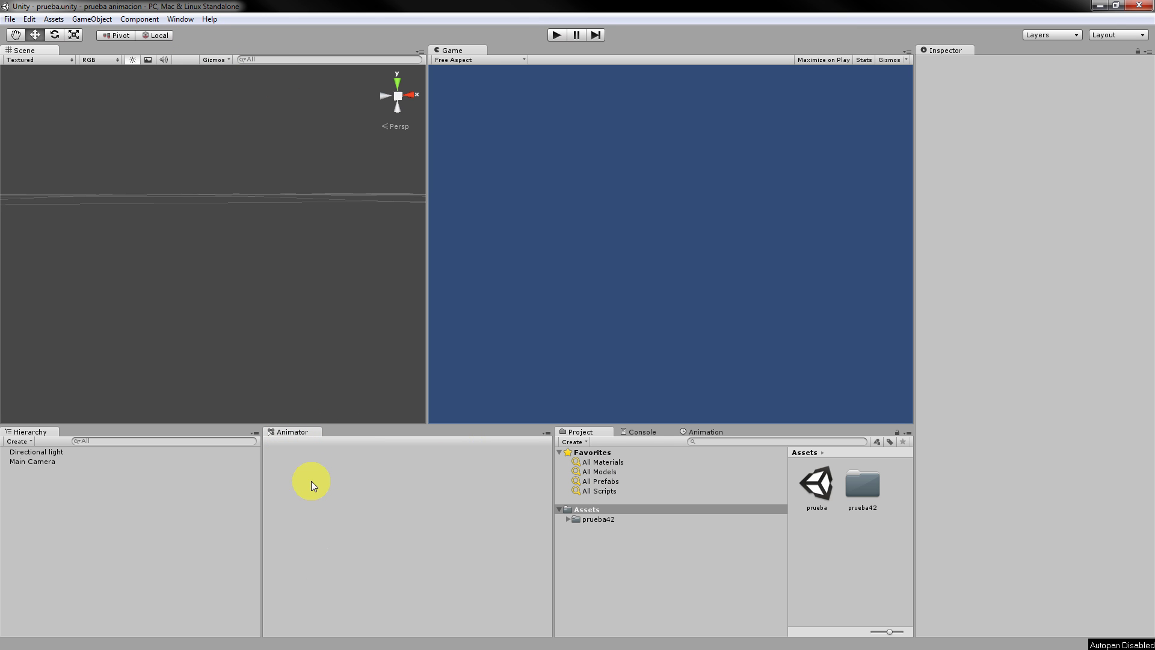
# Expand the prueba42 folder, browse its Materials and prueba42.fbm subfolders, and select the model.
pyautogui.click(331, 551)
pyautogui.click(568, 519)
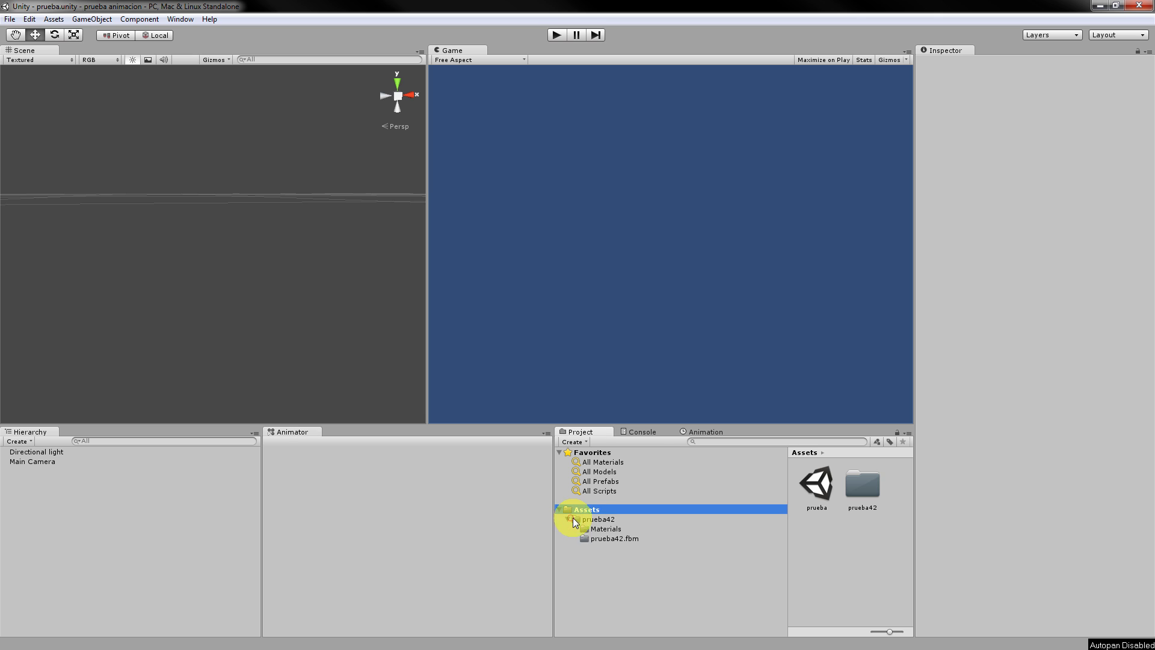
pyautogui.click(581, 528)
pyautogui.click(603, 538)
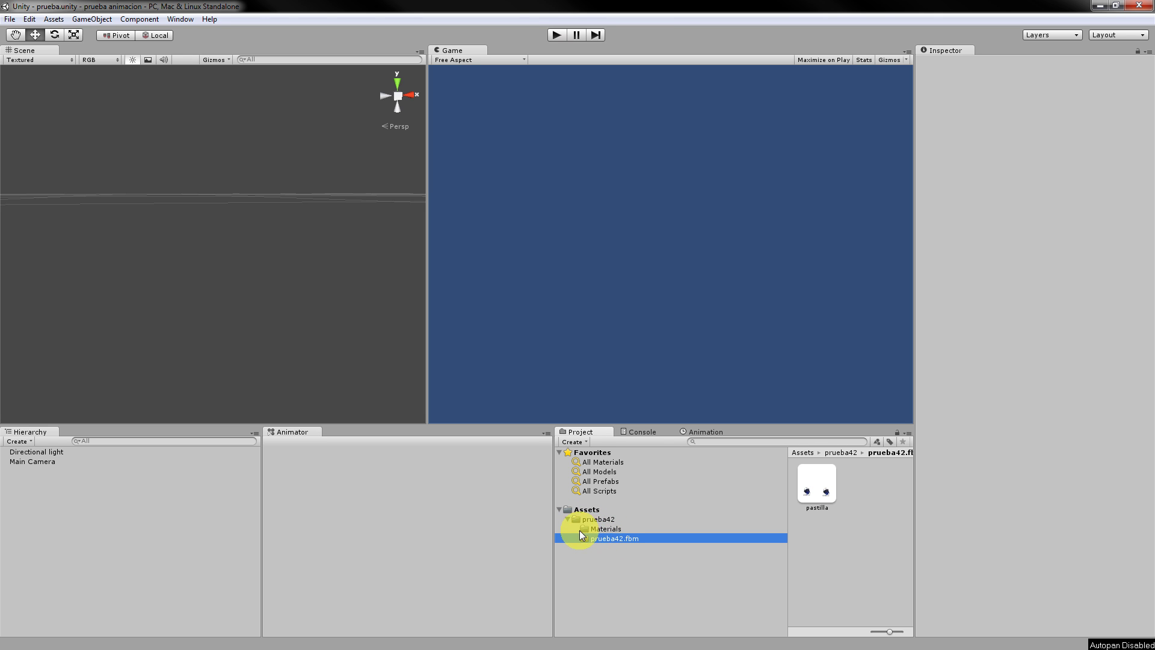
pyautogui.click(592, 521)
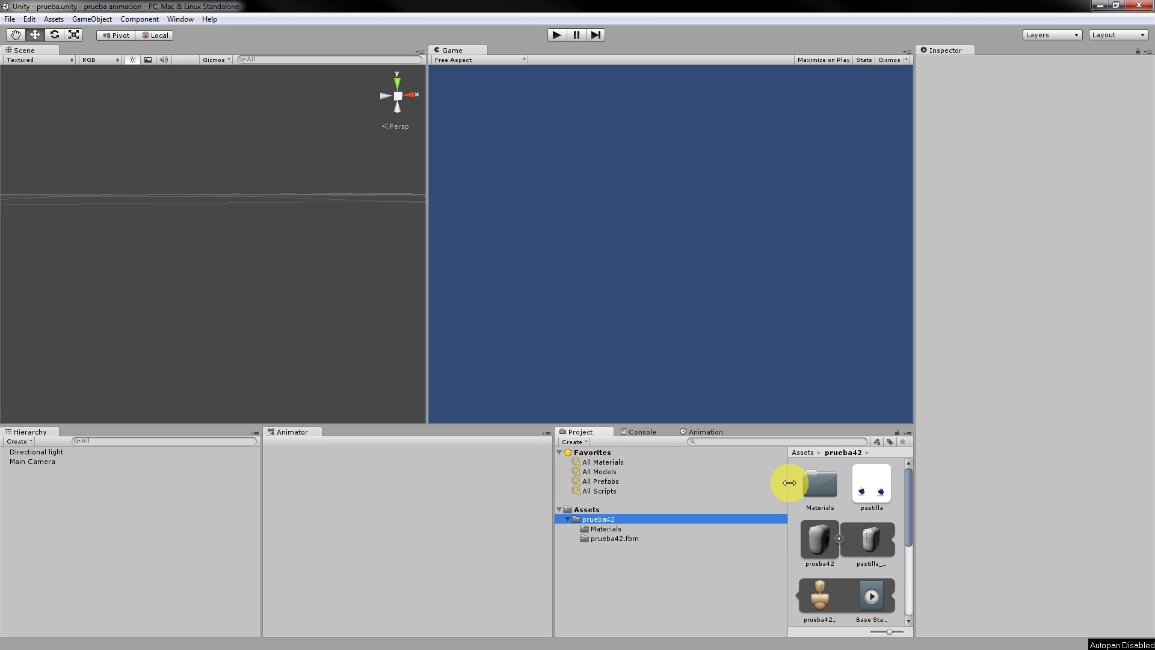
pyautogui.moveTo(789, 483); pyautogui.dragTo(728, 481)
pyautogui.click(867, 486)
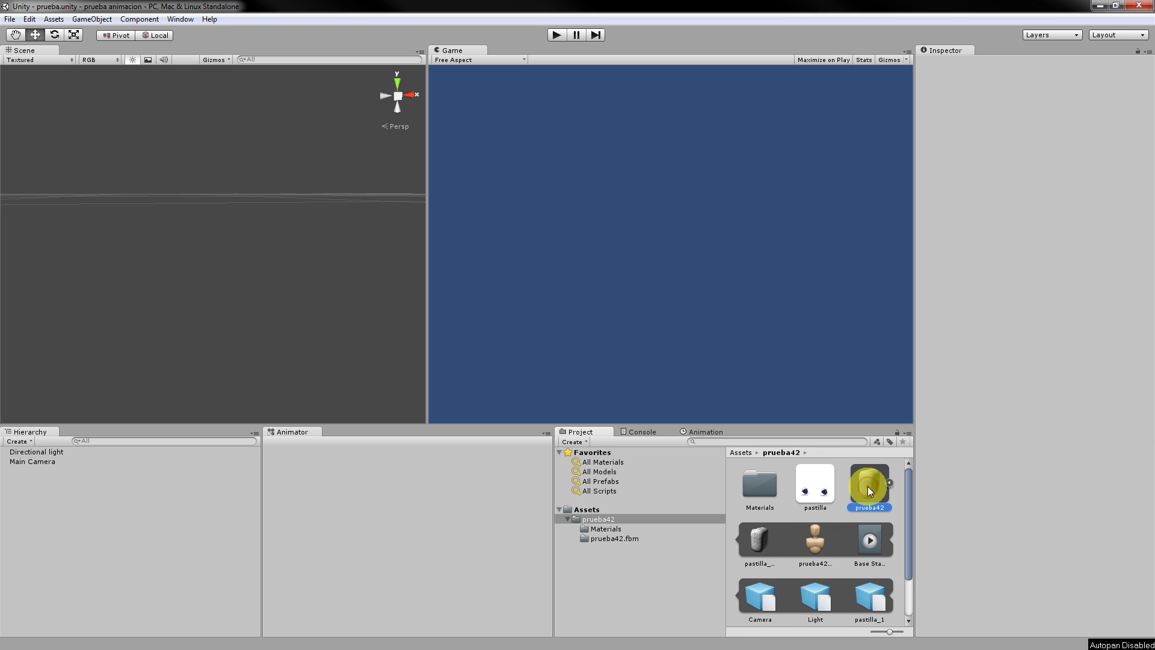
# Inspect the prueba42Avatar and pastilla_mesh assets.
pyautogui.click(822, 543)
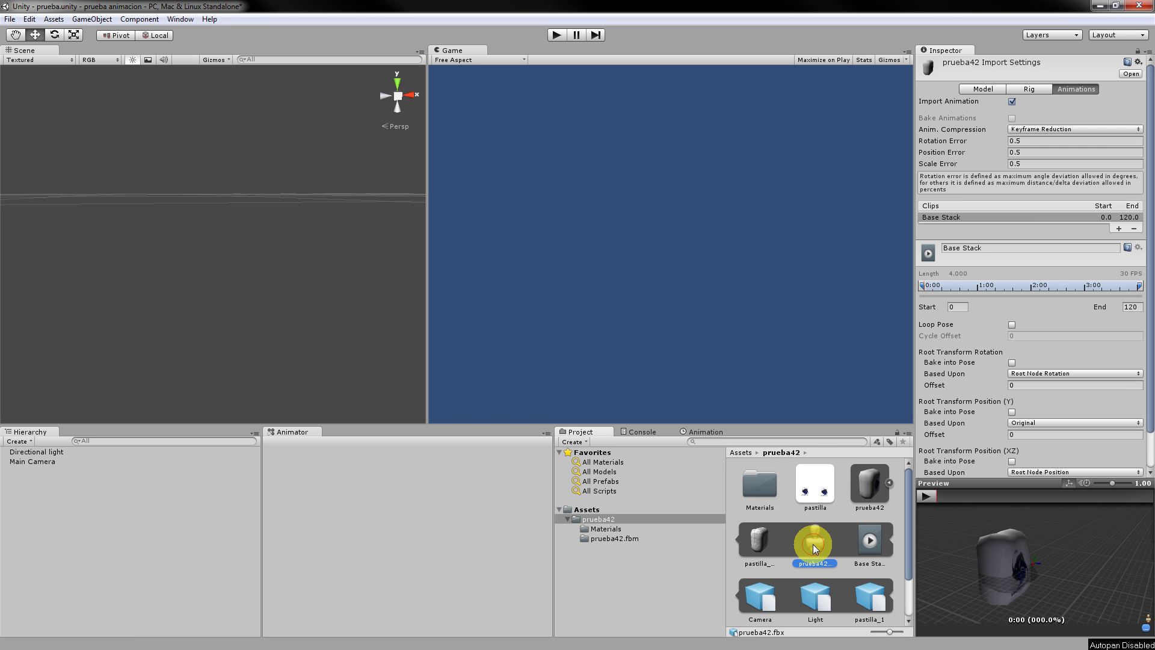
pyautogui.scroll(-2, 814, 545)
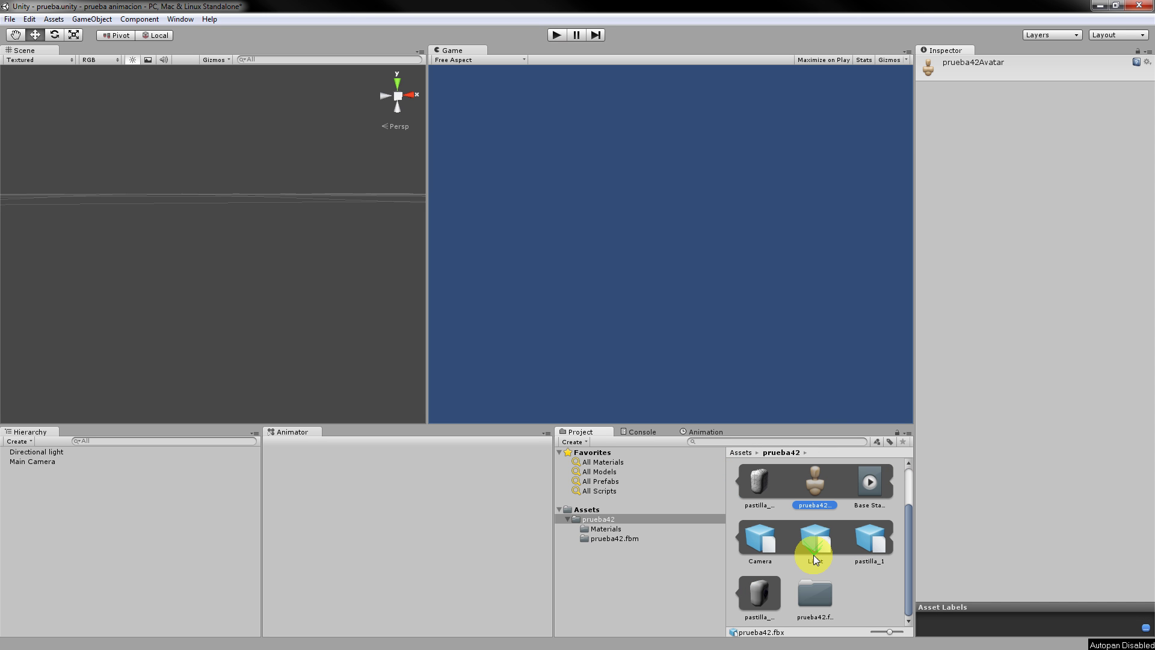
pyautogui.scroll(2, 813, 553)
pyautogui.scroll(-1, 823, 586)
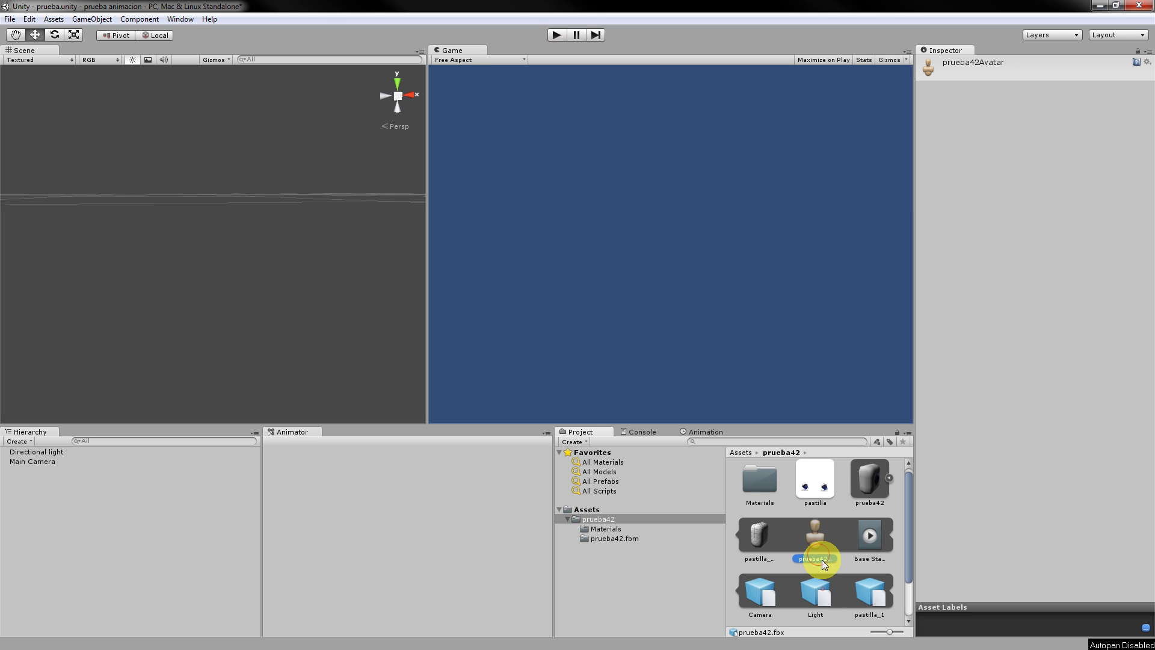
pyautogui.scroll(1, 870, 481)
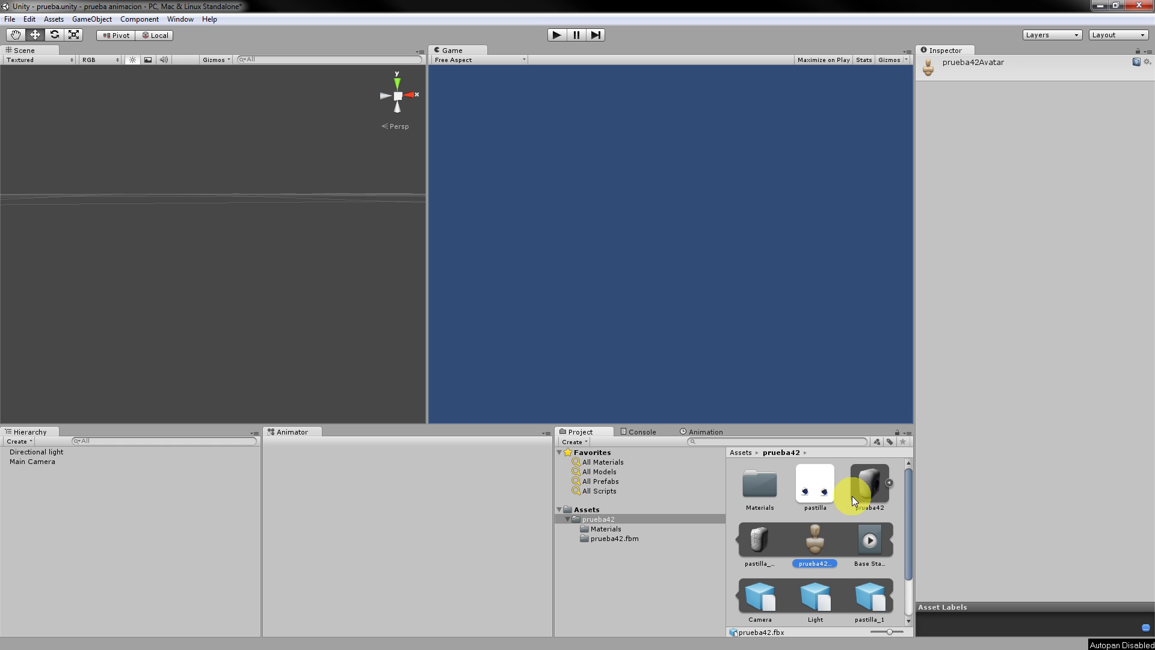
pyautogui.scroll(-3, 827, 525)
pyautogui.click(763, 594)
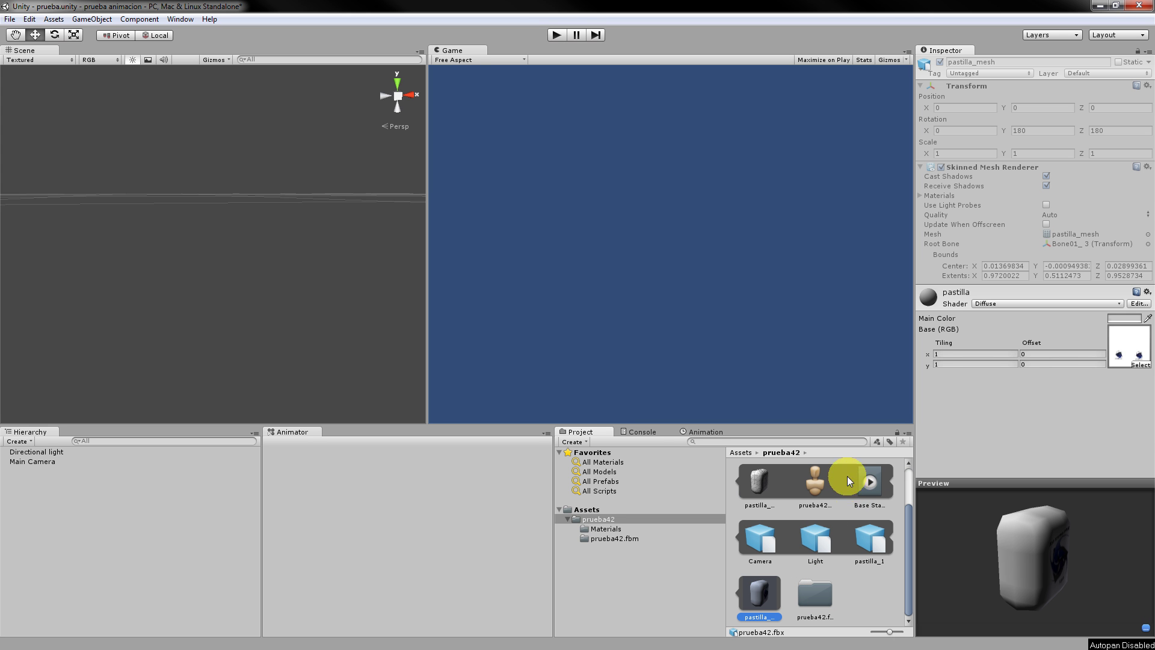
pyautogui.scroll(1, 861, 489)
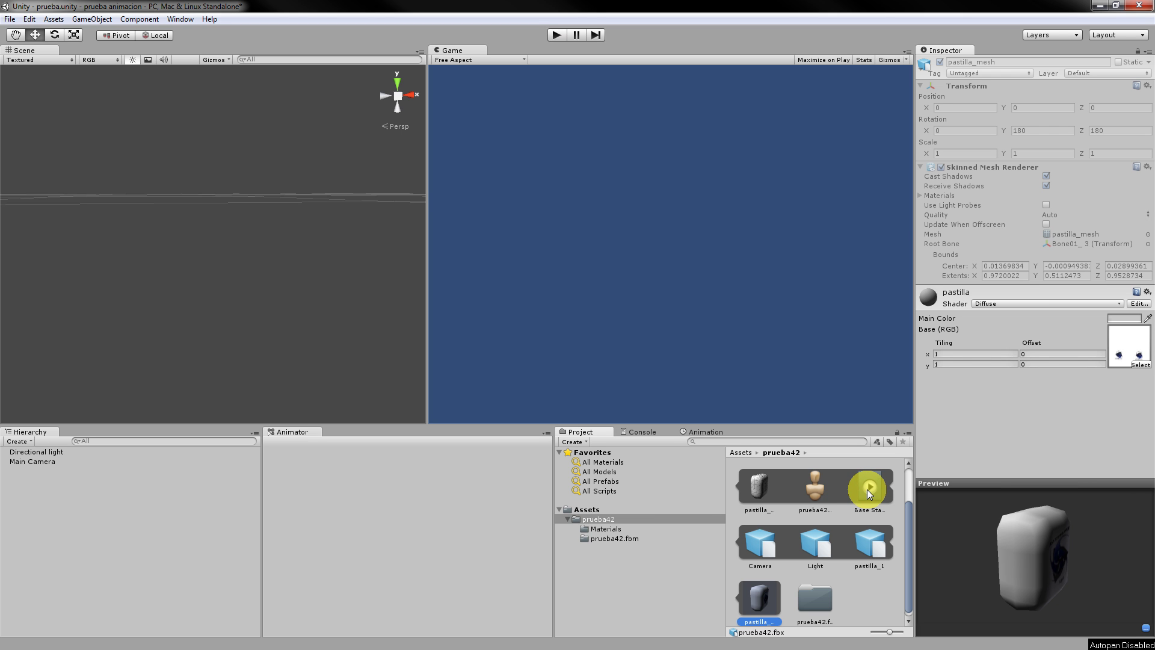
# Revisit the Base Stack clip, avatar and mesh, ending on the prueba42 model's import settings.
pyautogui.click(869, 490)
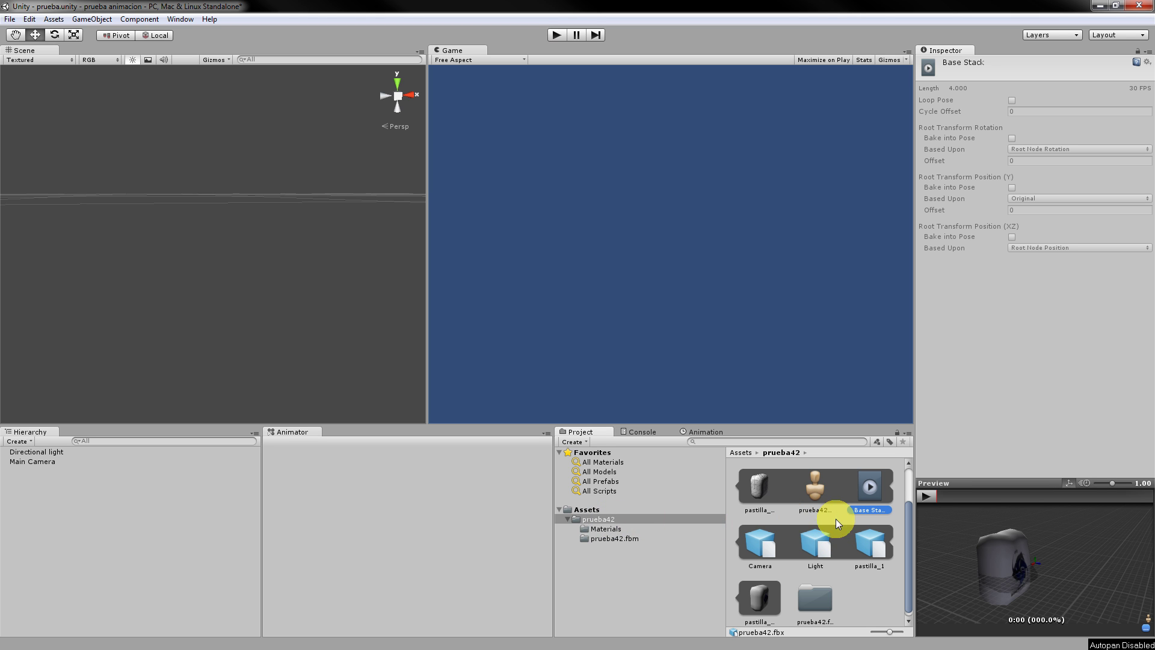
pyautogui.click(806, 502)
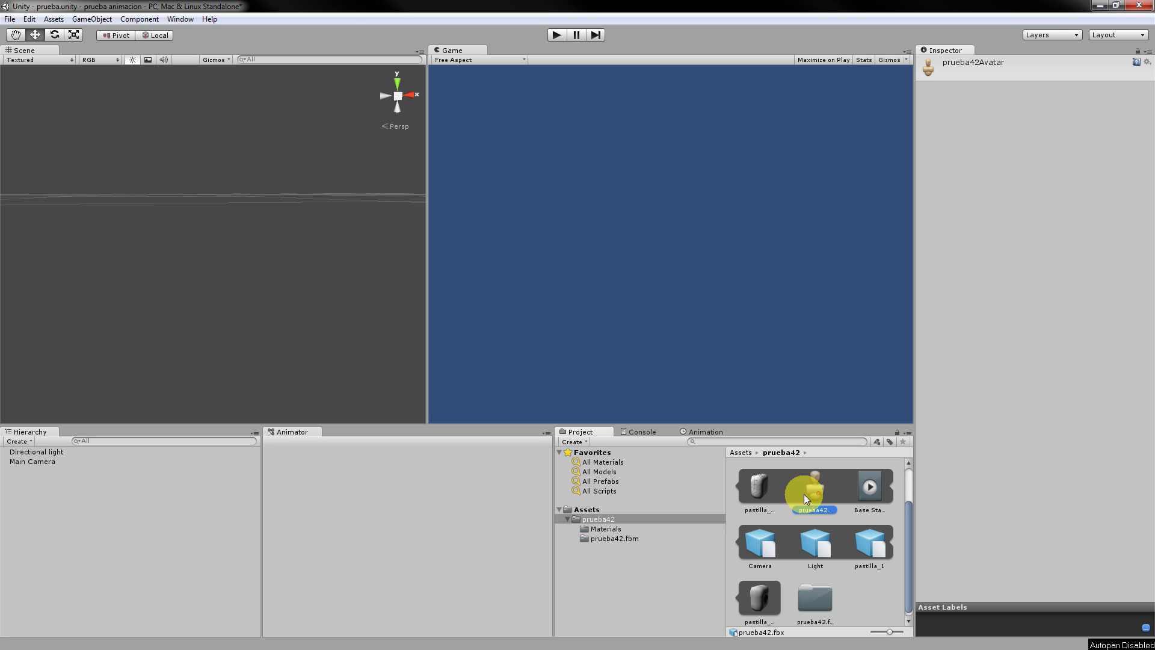
pyautogui.click(604, 519)
pyautogui.click(758, 486)
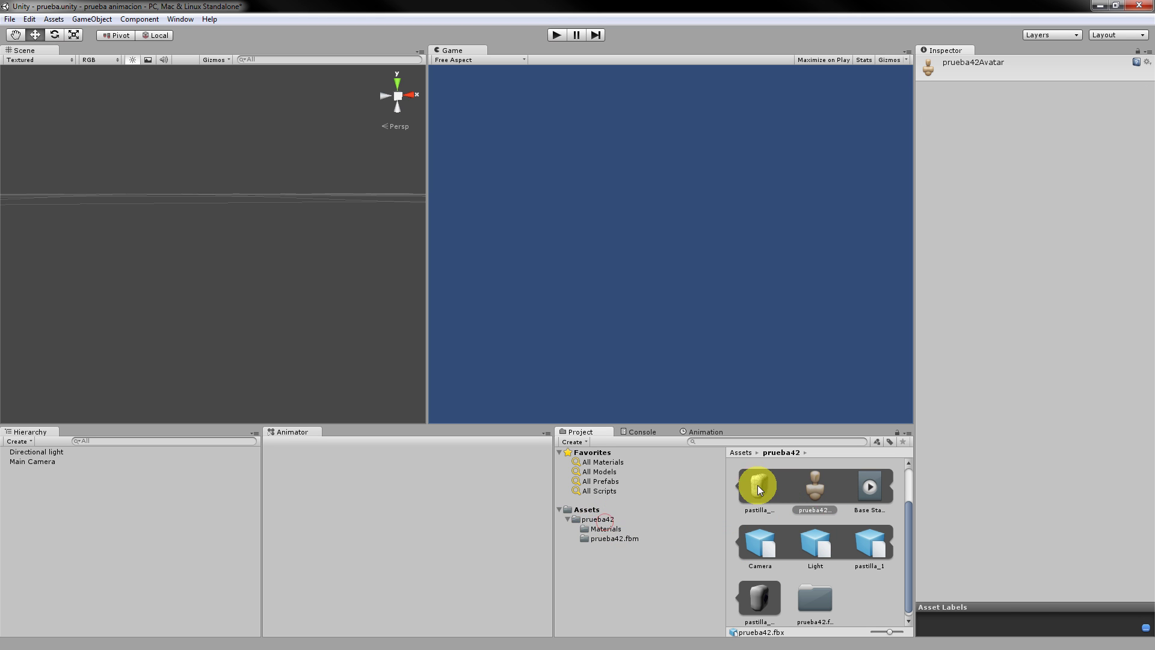
pyautogui.scroll(1, 767, 496)
pyautogui.click(872, 488)
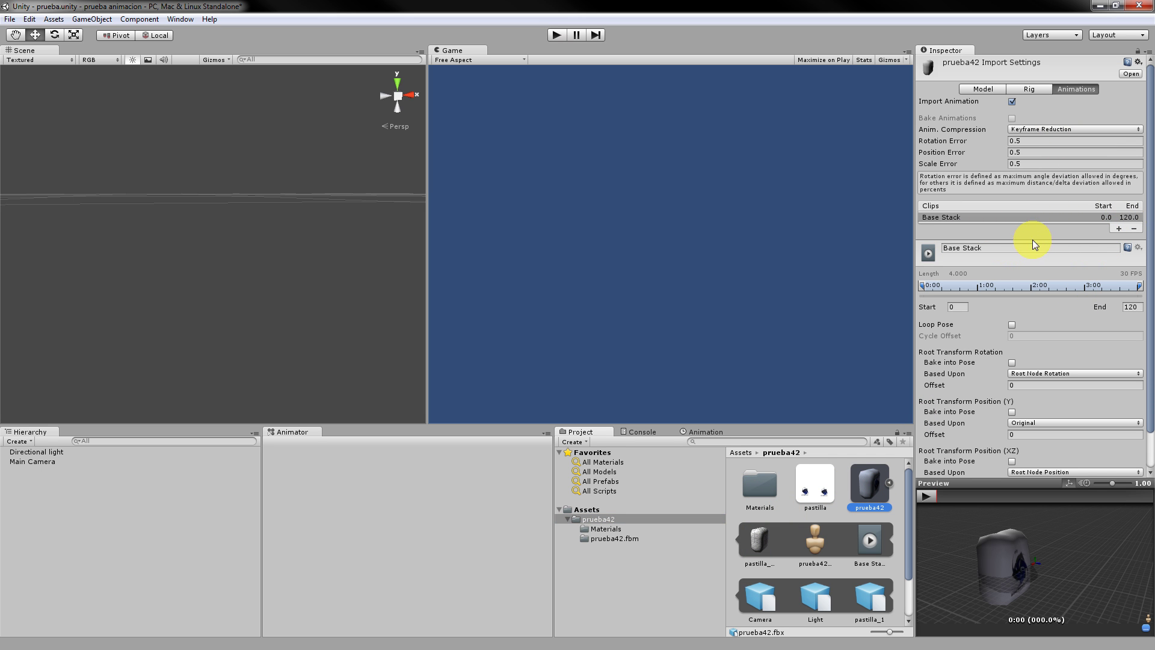
# Set the prueba42 rig's Animation Type to Generic with Root node None and apply.
pyautogui.click(1033, 89)
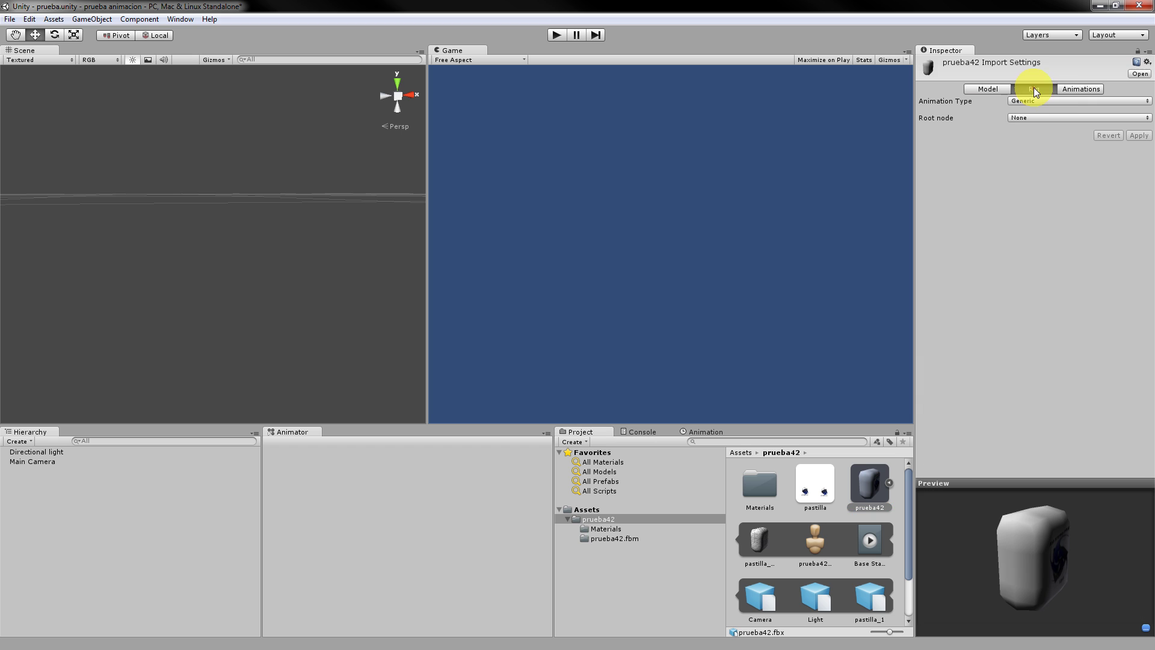
pyautogui.click(1071, 101)
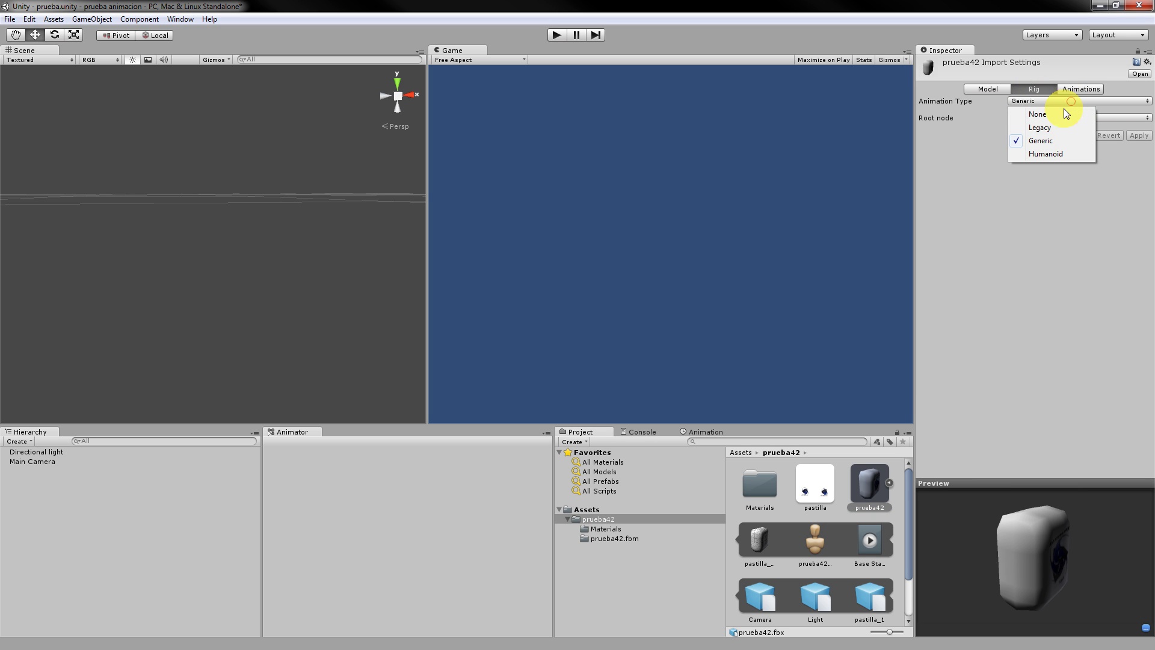
pyautogui.click(1052, 129)
pyautogui.click(1042, 103)
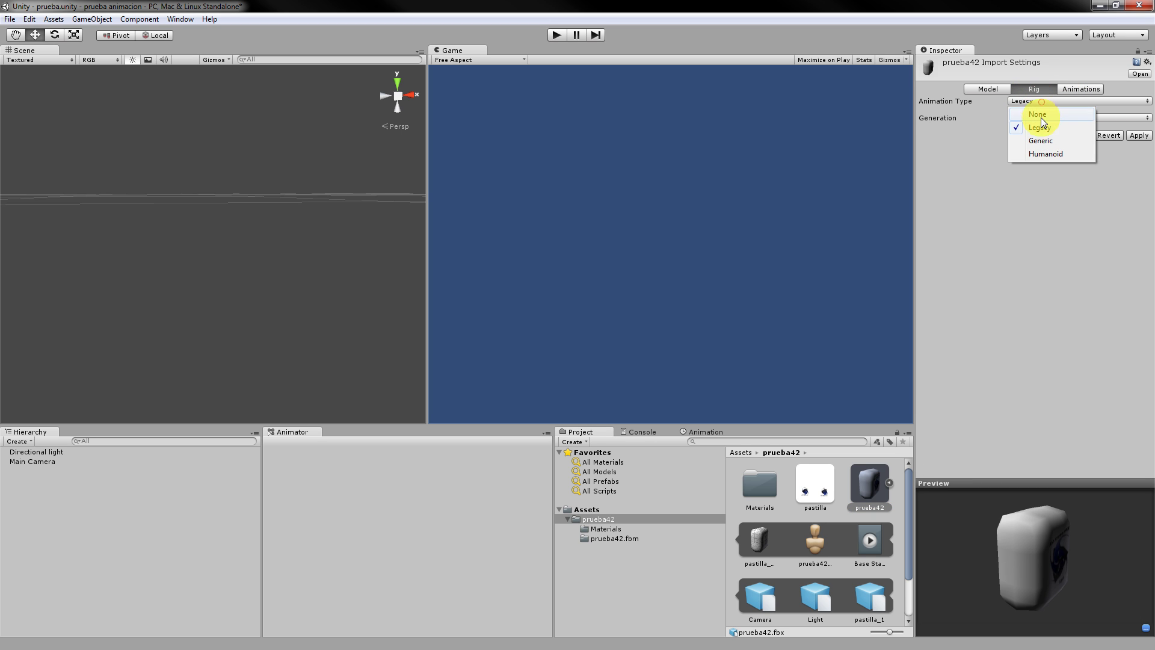
pyautogui.click(1048, 139)
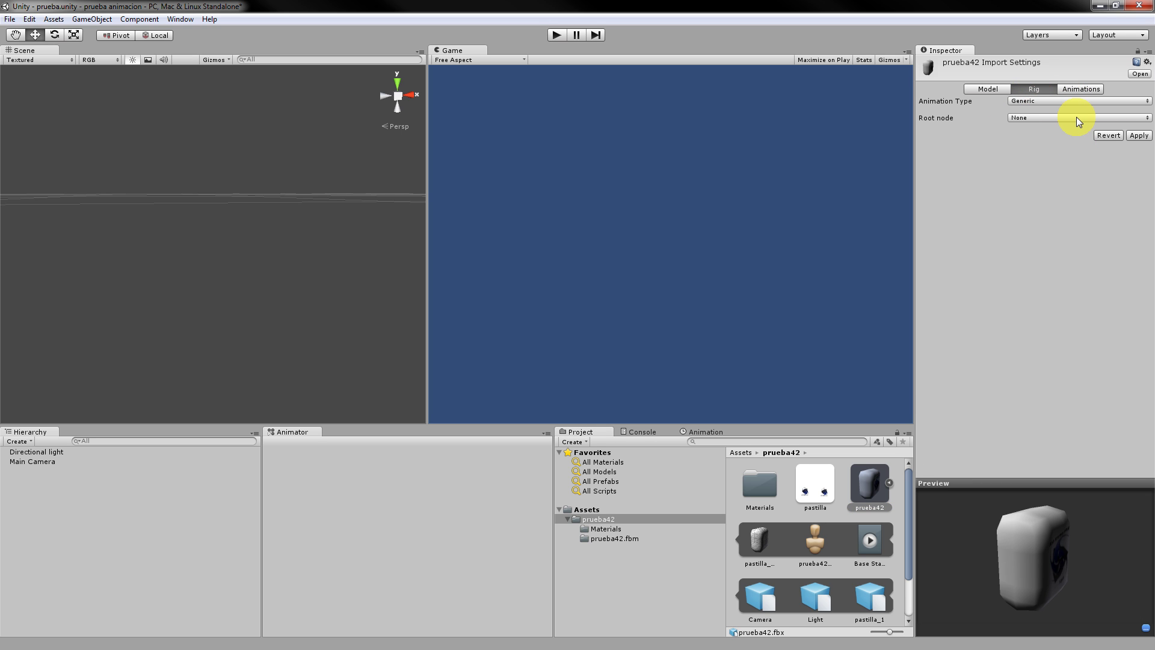
pyautogui.click(1050, 118)
pyautogui.click(965, 134)
pyautogui.click(1139, 136)
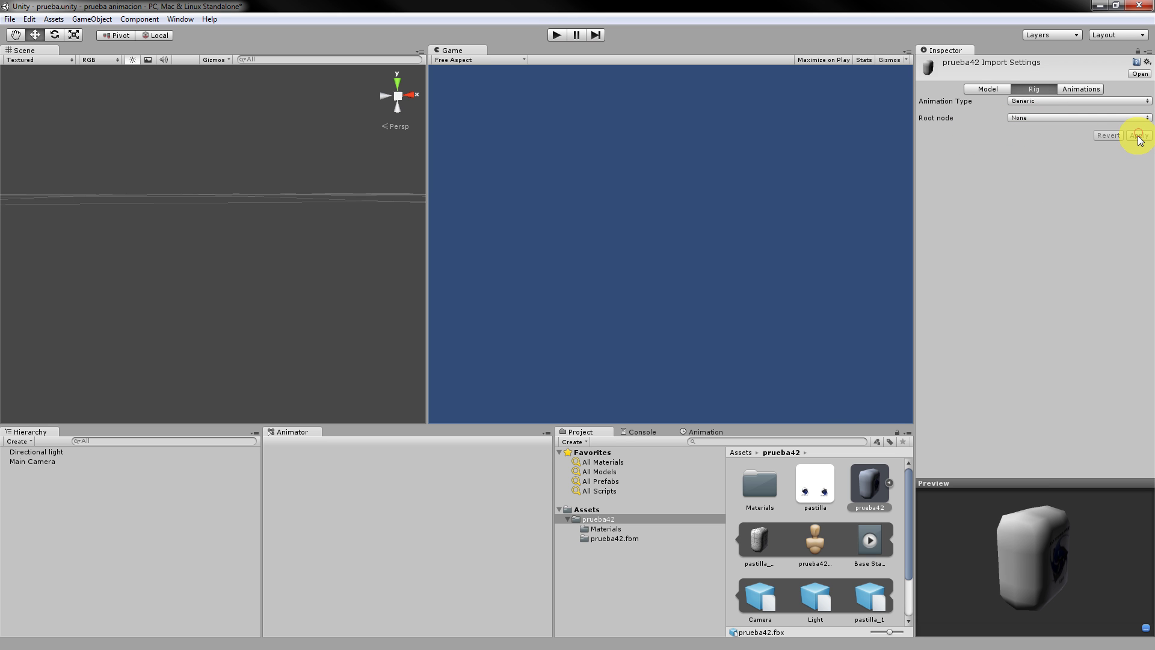
# Return to the prueba42 model's Animations settings, showing Base Stack at frames 0–120.
pyautogui.click(813, 542)
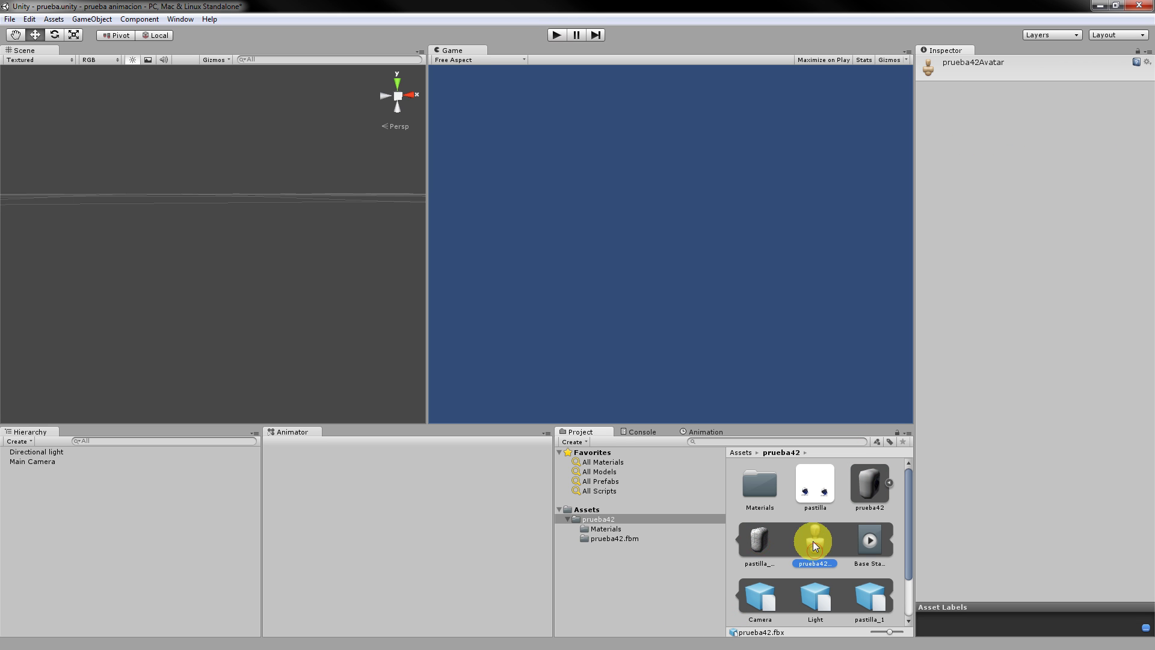
pyautogui.click(870, 484)
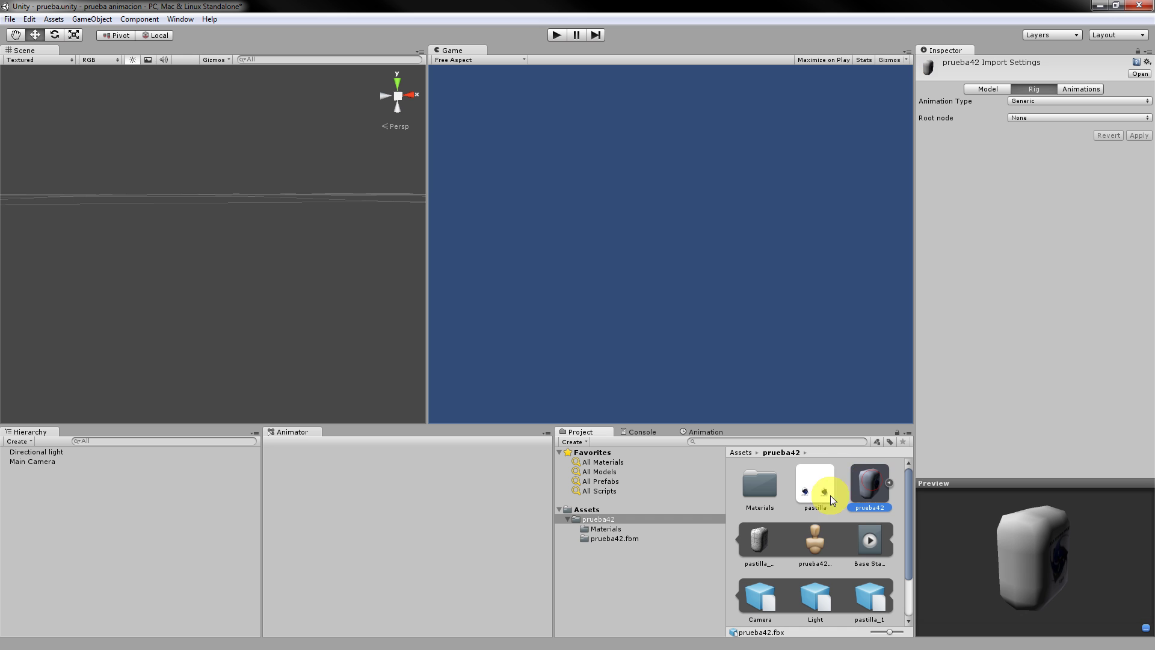
pyautogui.click(1062, 90)
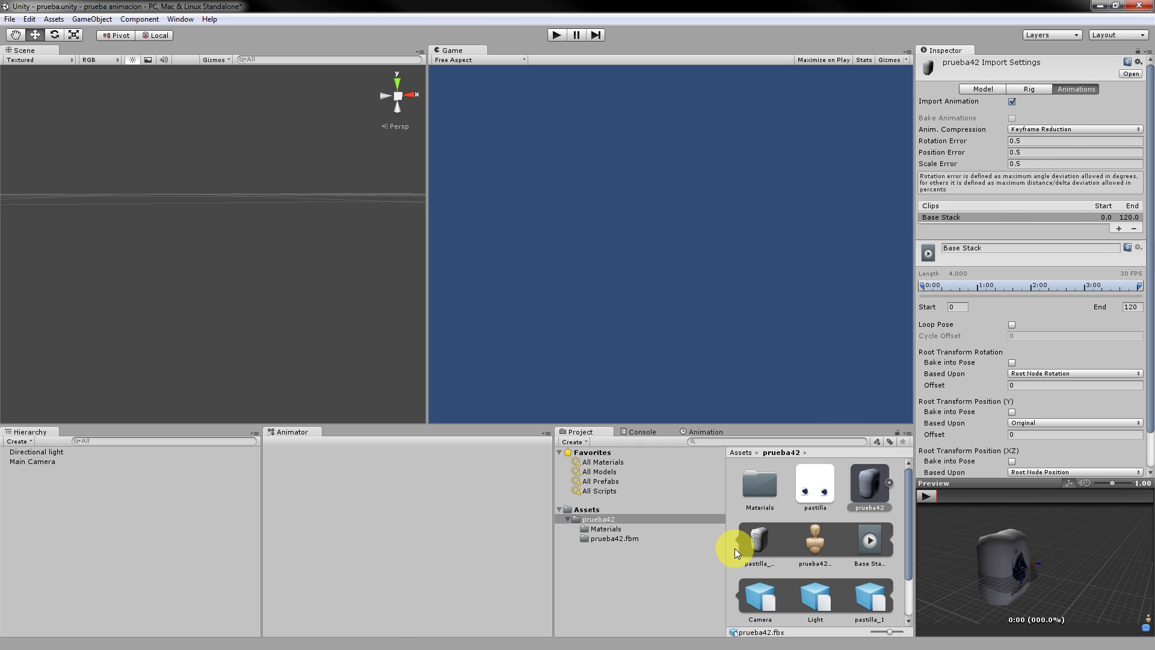
# Place prueba42 in the scene, delete it again, and reopen its Animations import settings.
pyautogui.moveTo(886, 480); pyautogui.dragTo(276, 271)
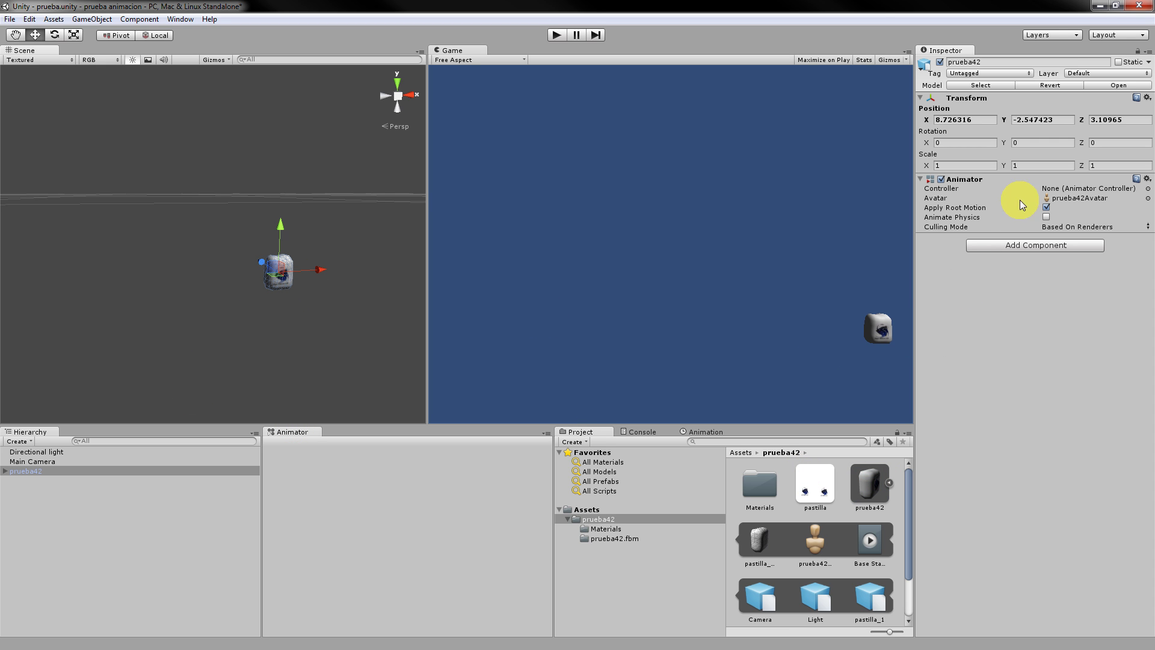
pyautogui.click(1081, 189)
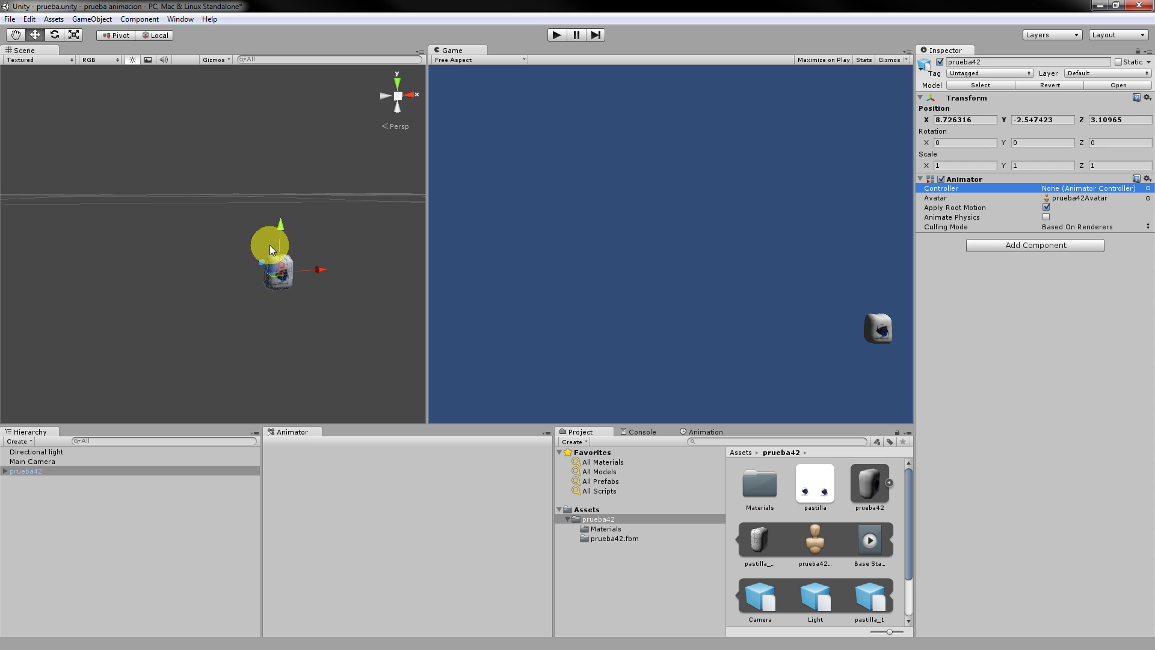
pyautogui.click(35, 503)
pyautogui.click(41, 468)
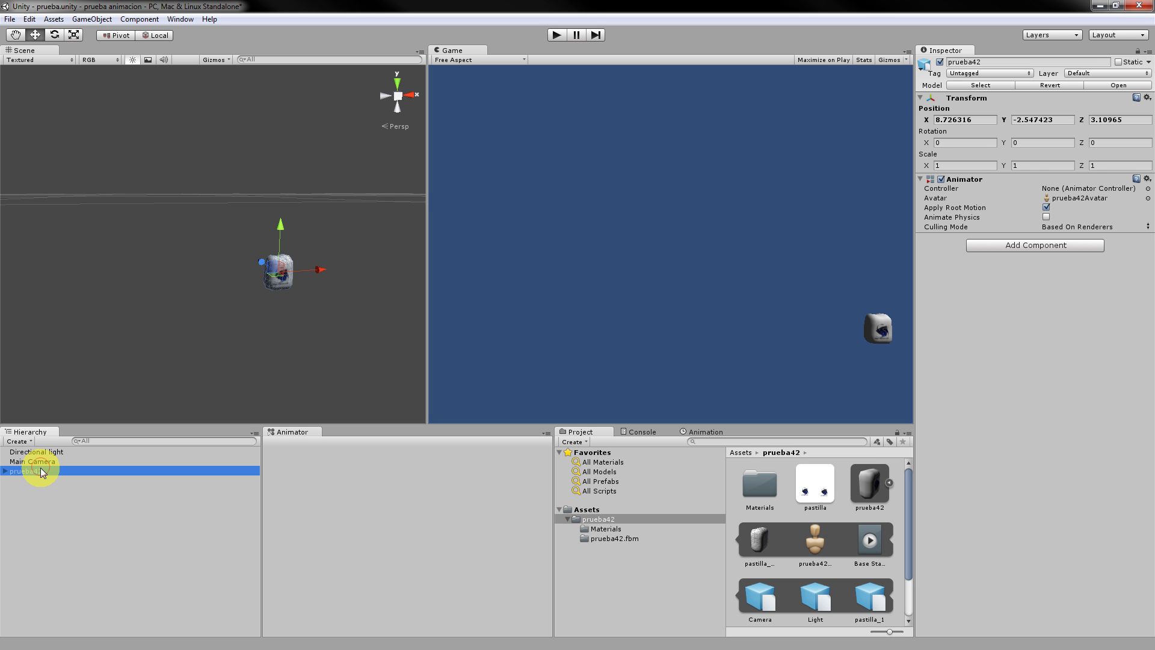
pyautogui.press('Delete')
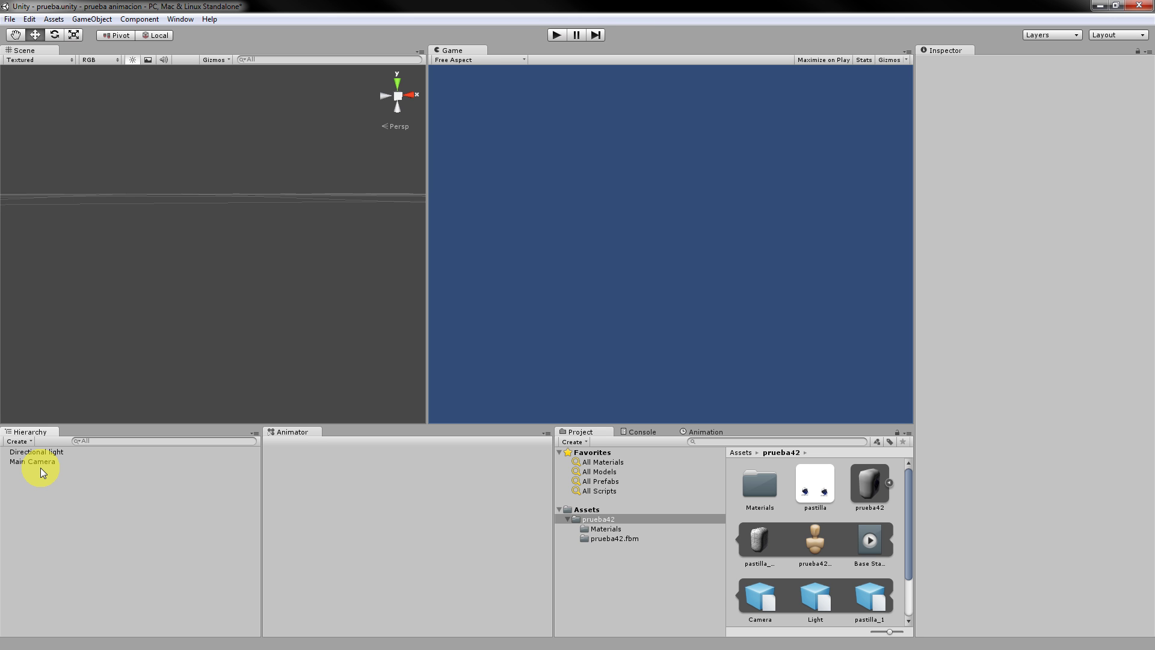
pyautogui.click(864, 495)
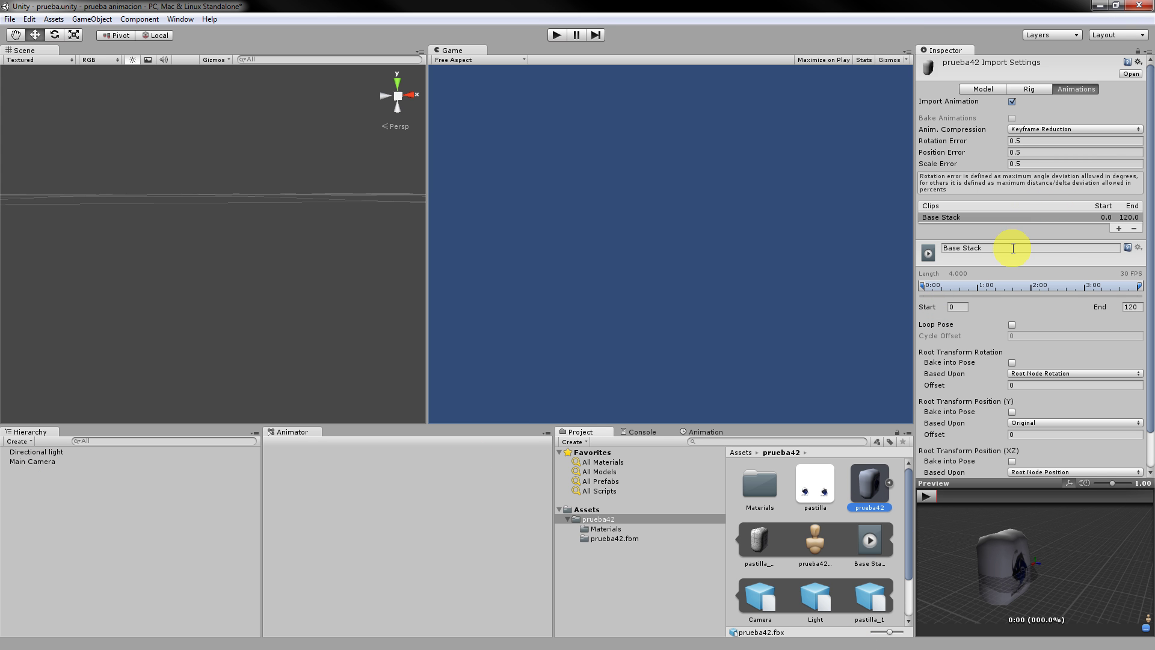
# Rename the model's clip from Base Stack to 'andar'.
pyautogui.click(943, 248)
pyautogui.write('andar')
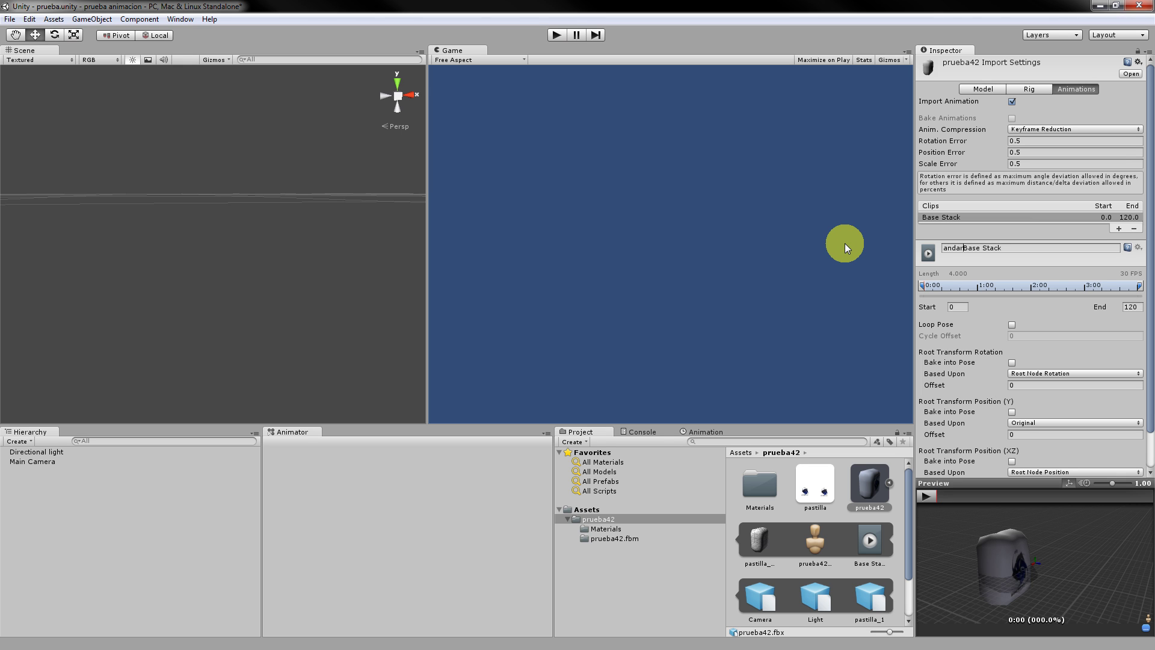
pyautogui.hotkey('shift', 'End')
pyautogui.press('Delete')
pyautogui.press('Return')
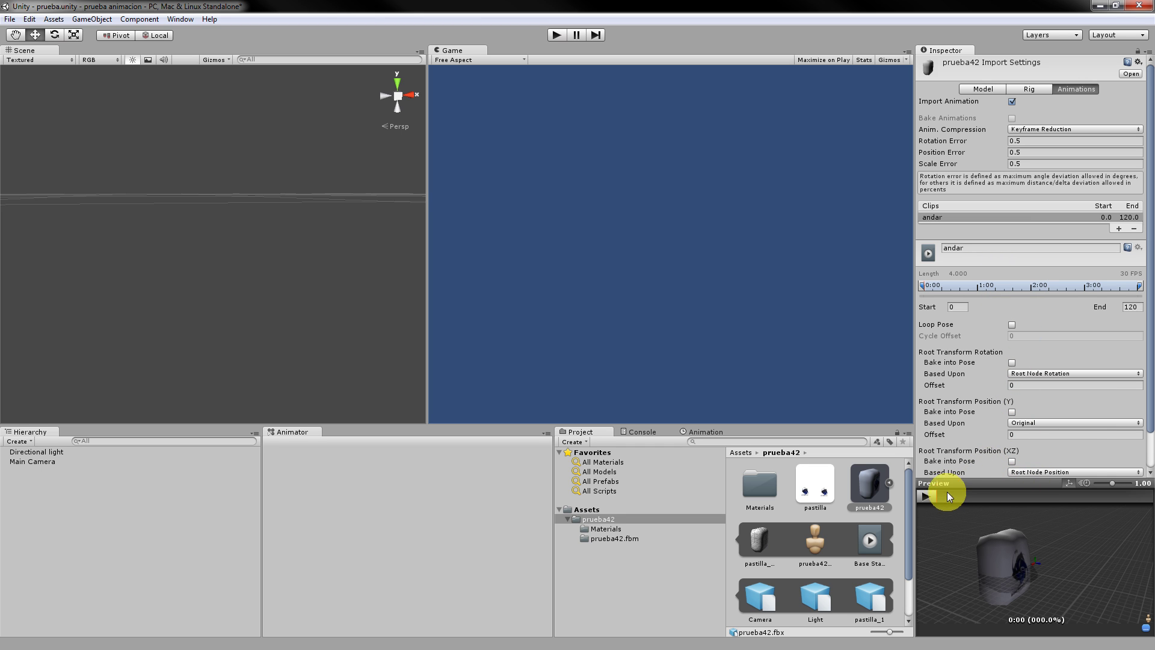
# Trim andar to frames 10–31, apply it, and preview the motion.
pyautogui.moveTo(947, 493); pyautogui.dragTo(952, 497)
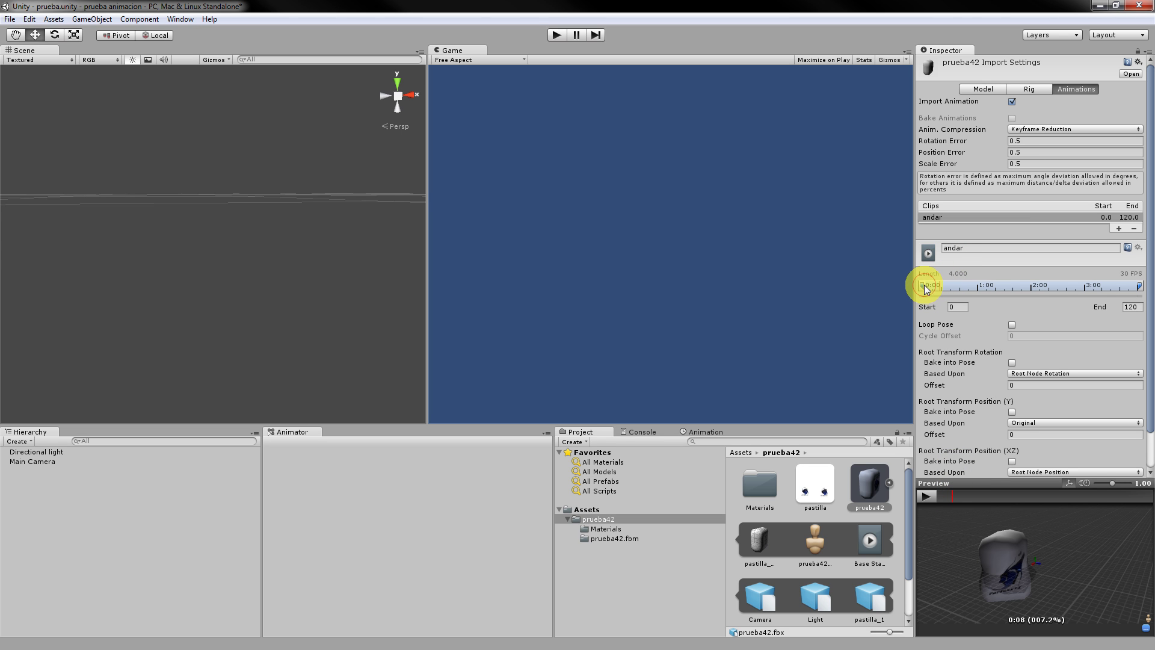
pyautogui.moveTo(926, 284); pyautogui.dragTo(936, 287)
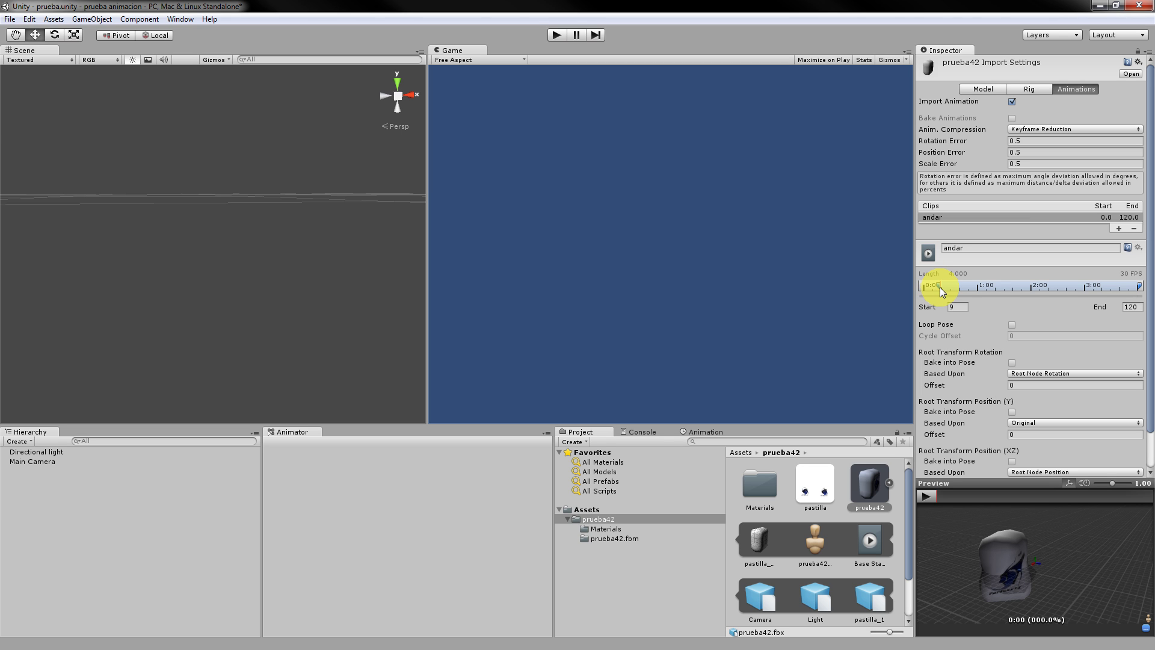
pyautogui.click(940, 284)
pyautogui.moveTo(941, 284); pyautogui.dragTo(943, 284)
pyautogui.moveTo(1141, 286); pyautogui.dragTo(980, 283)
pyautogui.scroll(-3, 1103, 467)
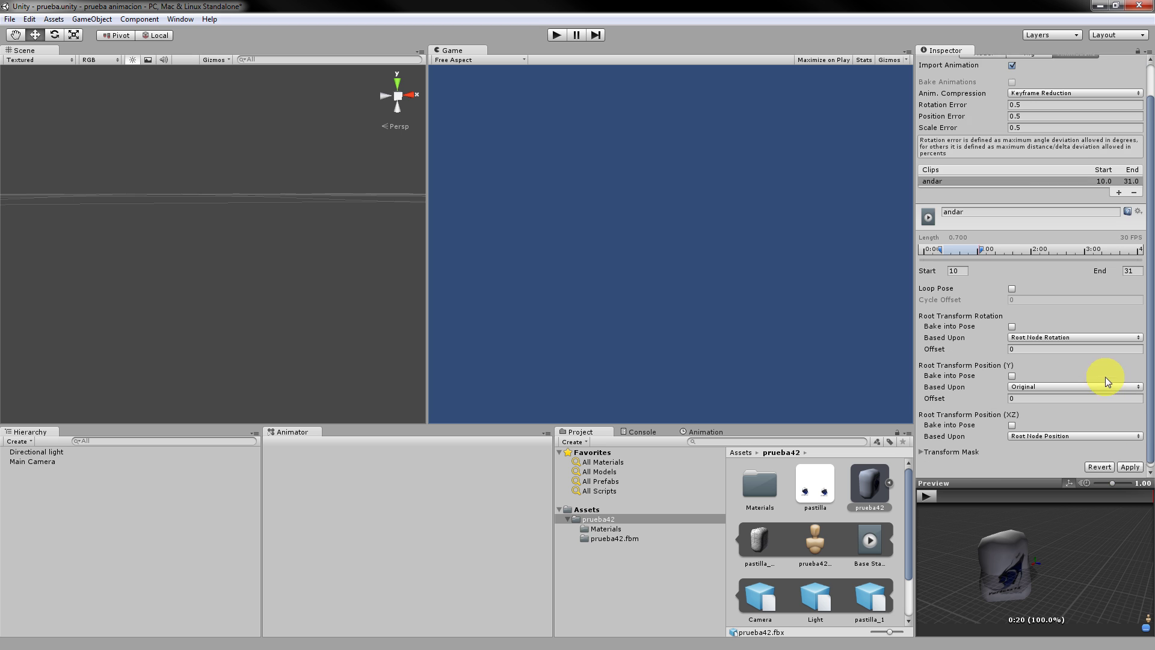
pyautogui.click(1122, 463)
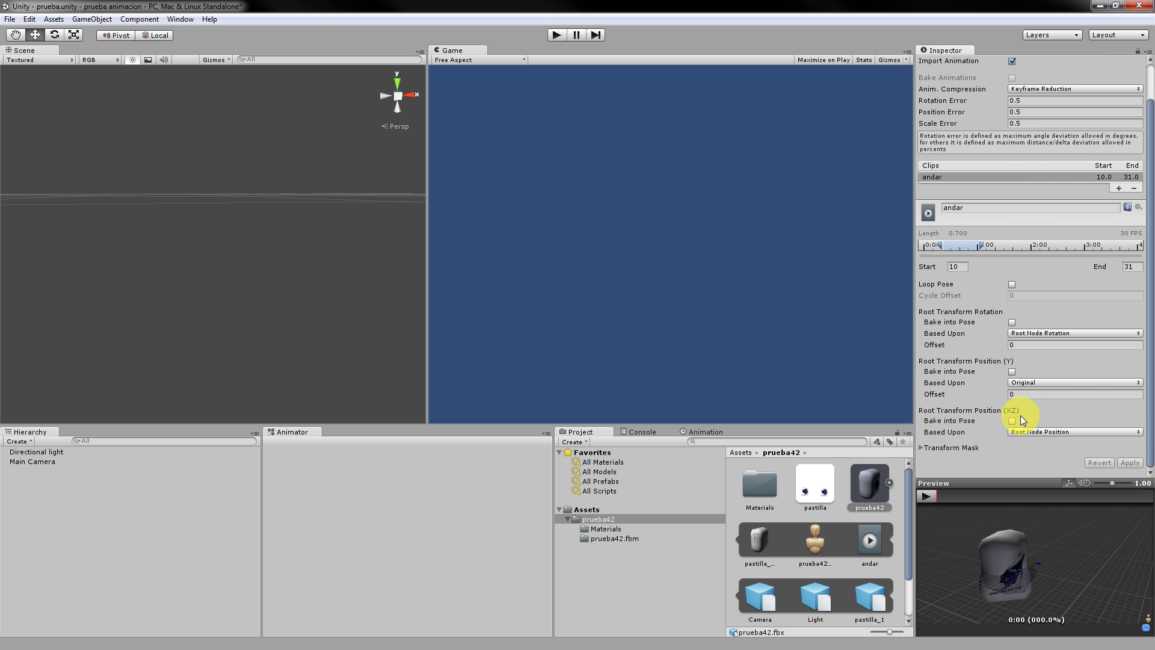
pyautogui.click(935, 494)
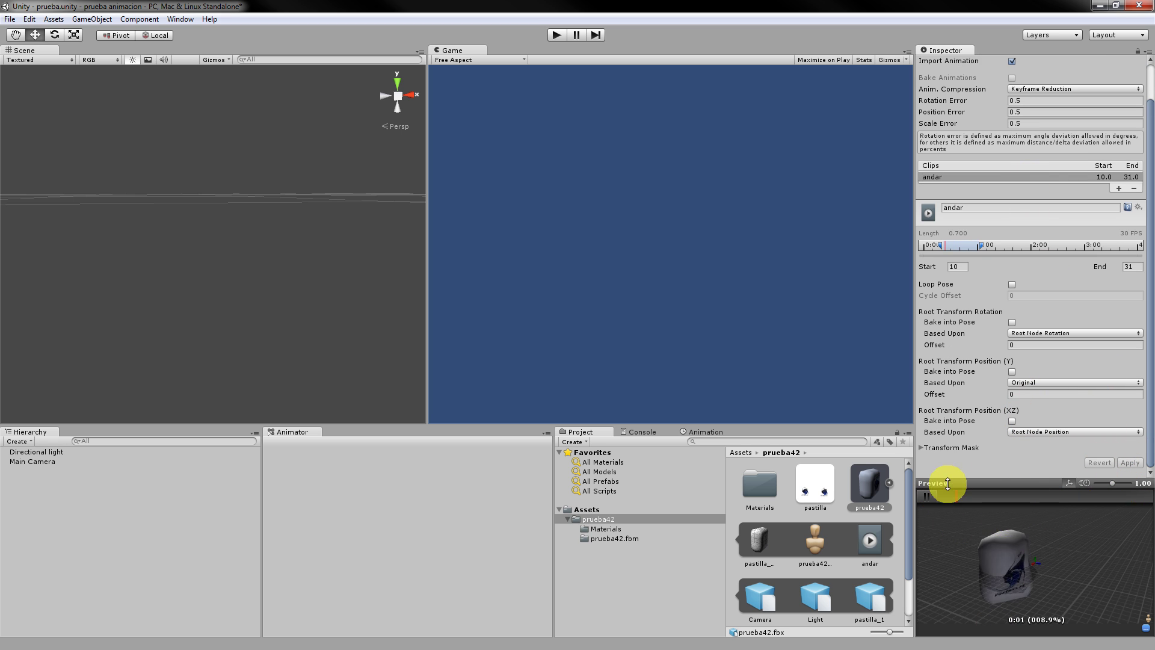
pyautogui.click(934, 492)
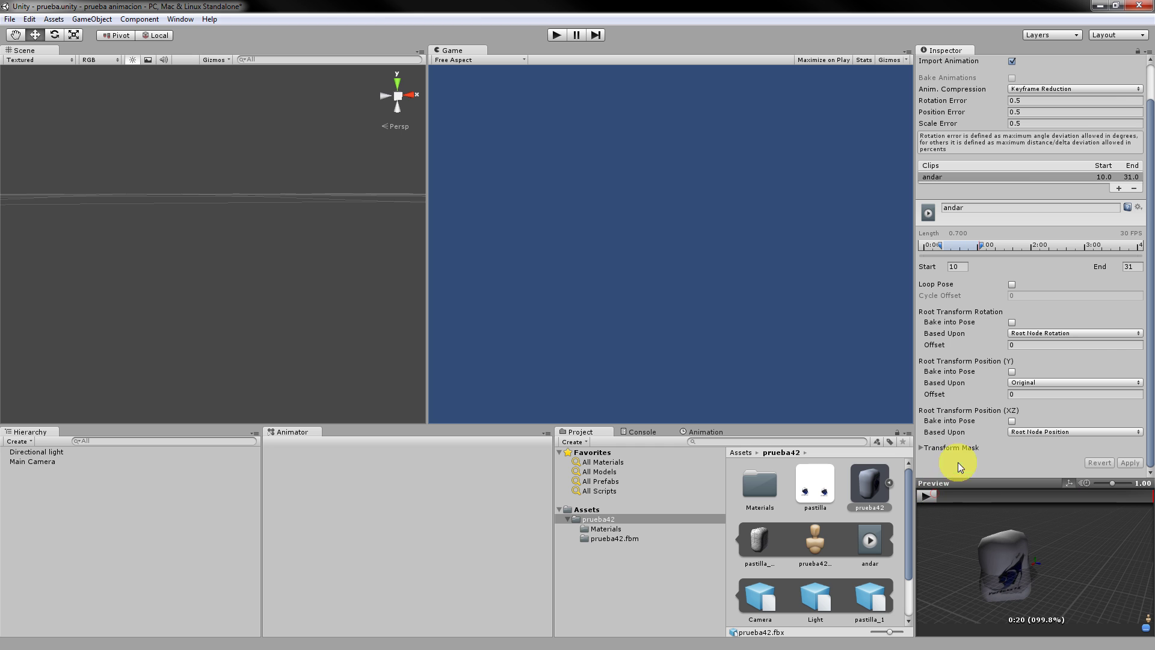
pyautogui.click(1118, 188)
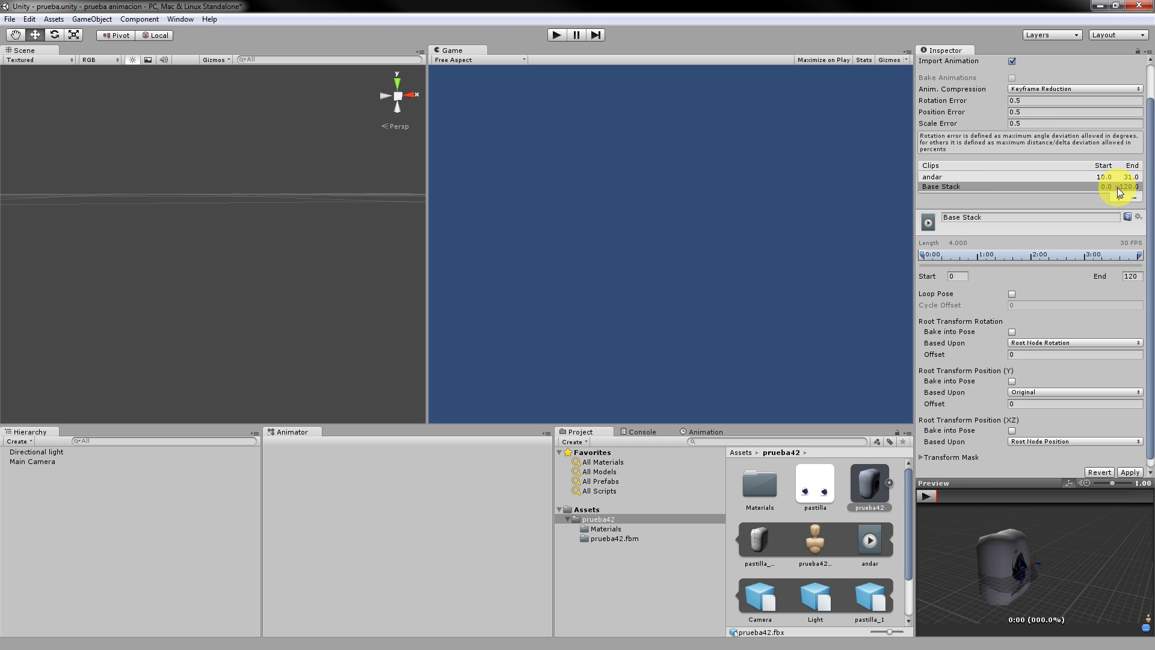
# Scrub the new full-length clip's animation and rename it 'salto'.
pyautogui.click(981, 185)
pyautogui.moveTo(946, 496)
pyautogui.mouseDown()
pyautogui.moveTo(1037, 506)
pyautogui.moveTo(1024, 500)
pyautogui.mouseUp()
pyautogui.click(979, 218)
pyautogui.write('salto')
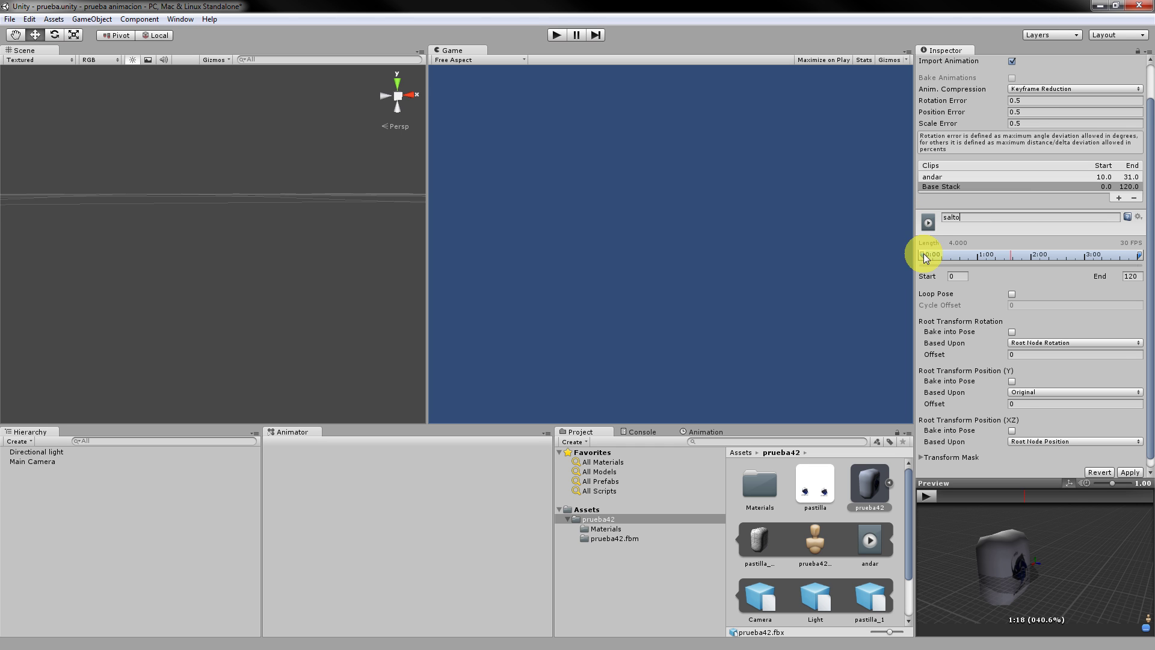
# Trim salto to frames 50–71, apply it, and preview the jump.
pyautogui.moveTo(923, 255); pyautogui.dragTo(1013, 252)
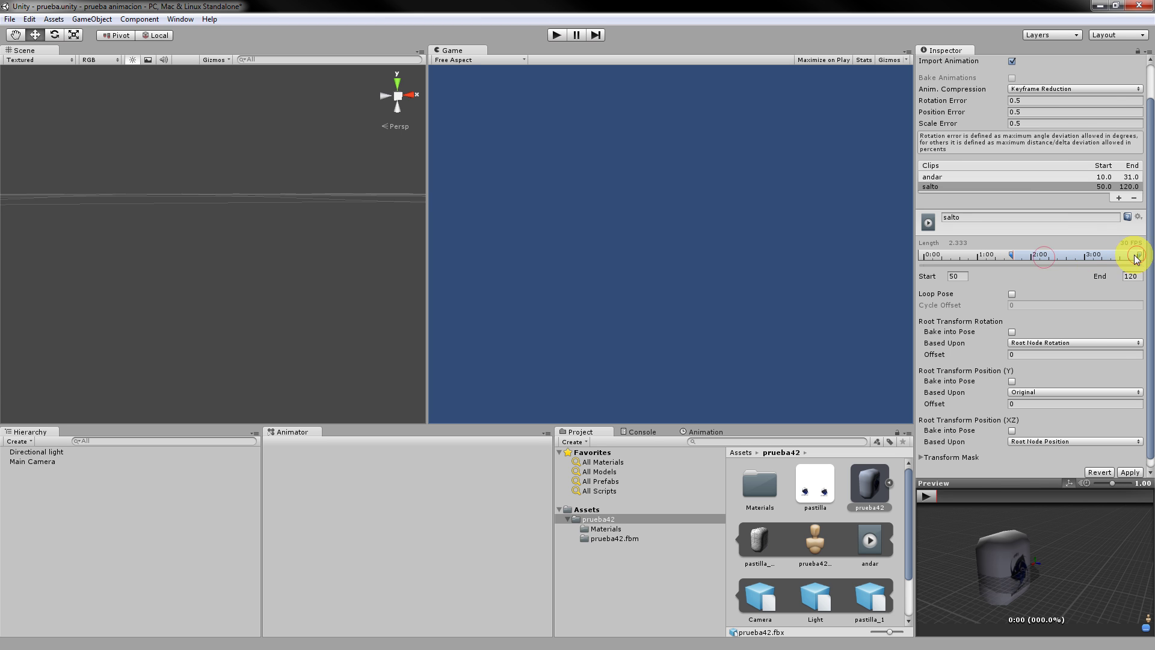
pyautogui.click(1138, 257)
pyautogui.moveTo(1118, 259)
pyautogui.mouseDown()
pyautogui.moveTo(1027, 255)
pyautogui.moveTo(1053, 254)
pyautogui.mouseUp()
pyautogui.click(925, 495)
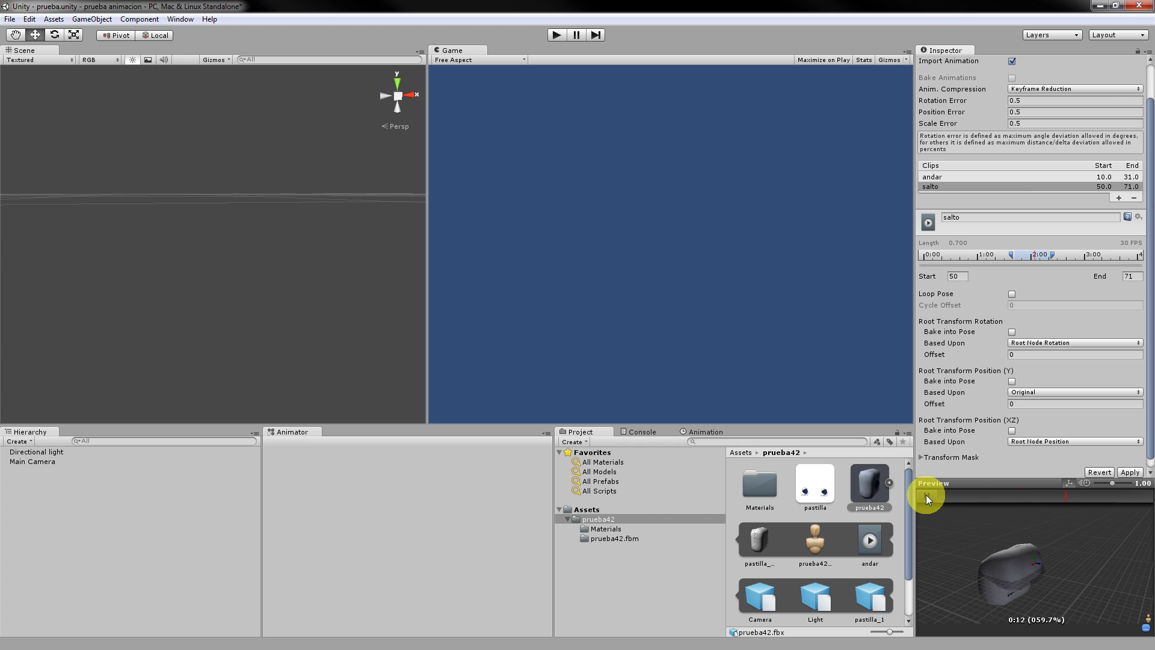
pyautogui.click(1129, 472)
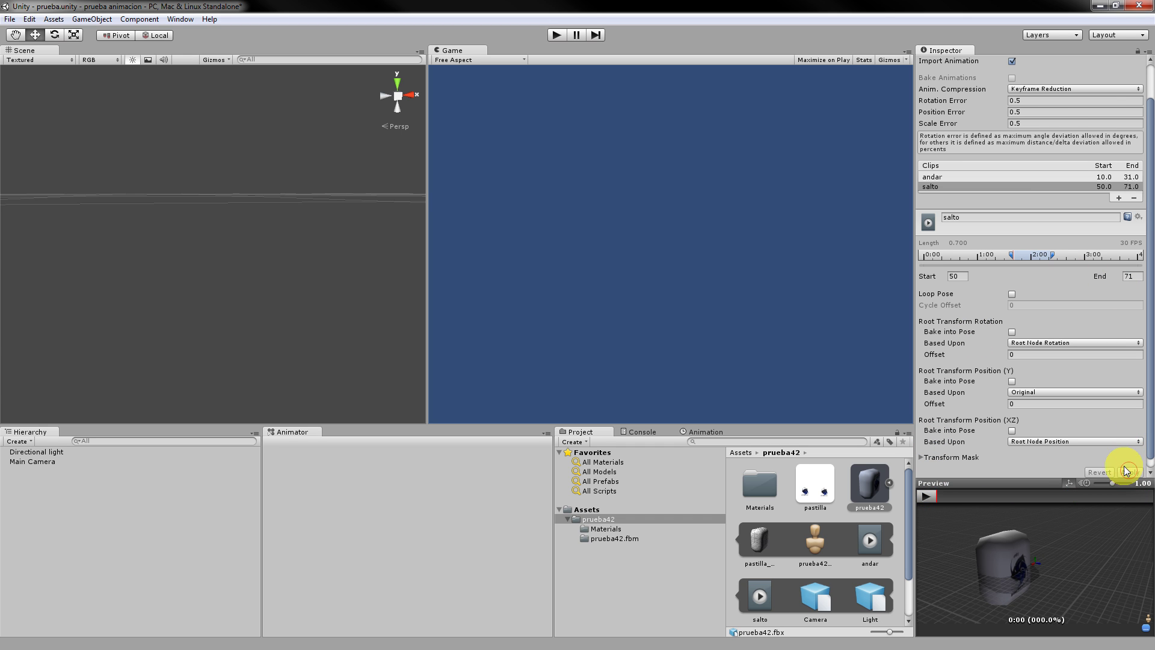
pyautogui.click(934, 493)
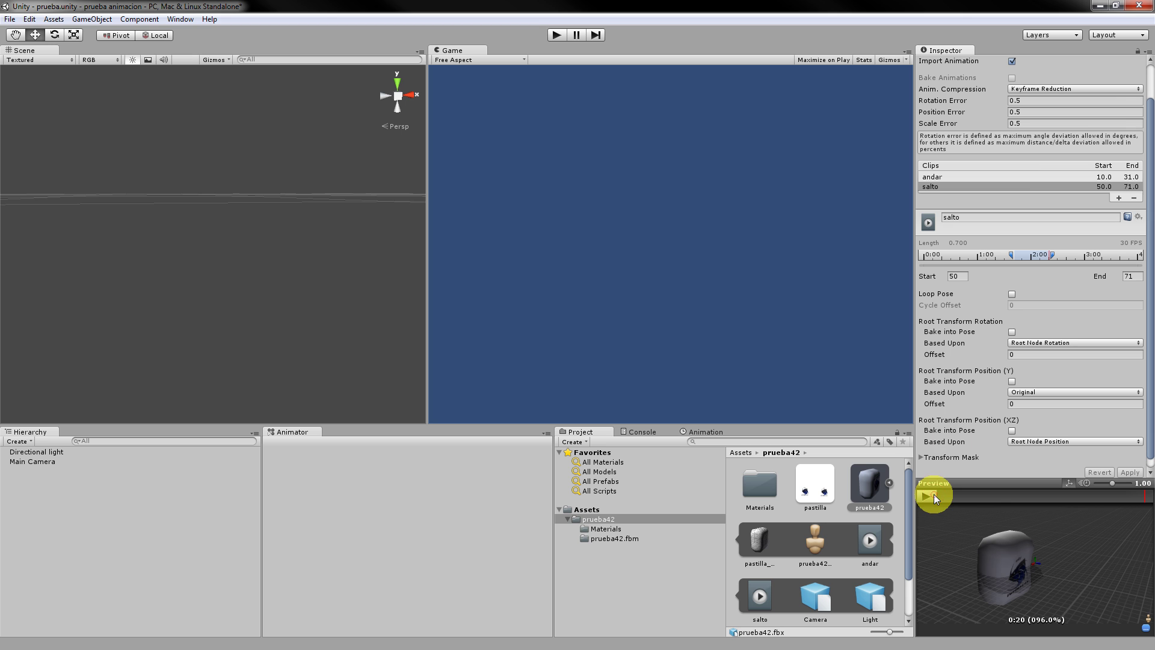
# Add another clip, scrub the animation, and name the clip 'vuelta'.
pyautogui.click(1119, 198)
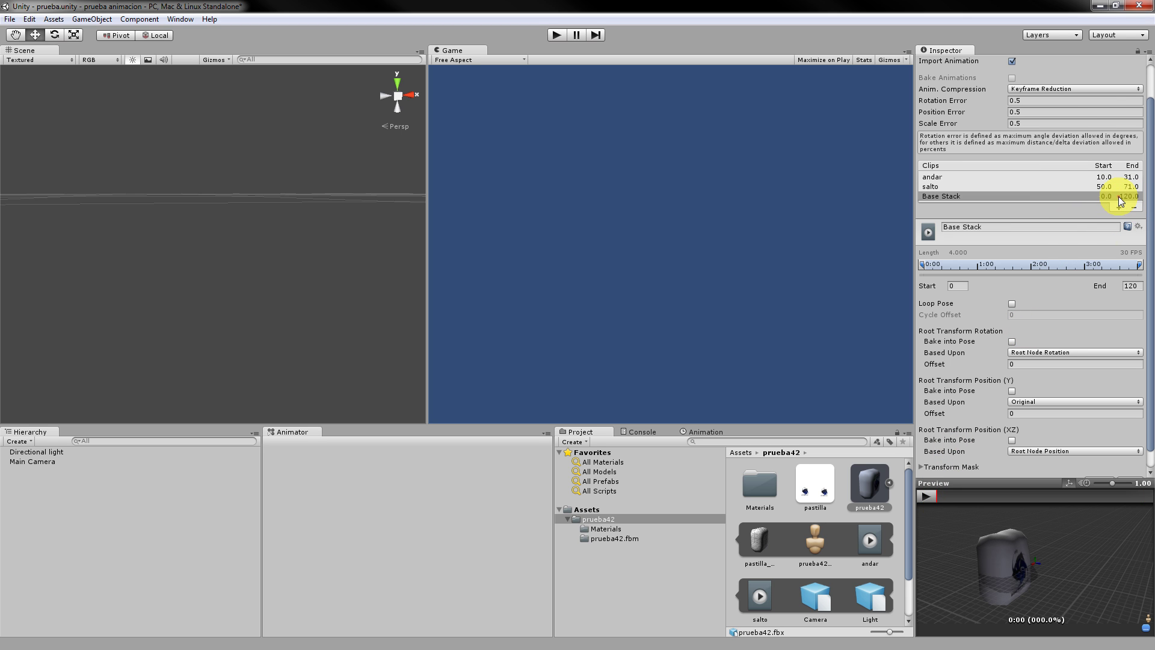
pyautogui.moveTo(947, 496); pyautogui.dragTo(1087, 497)
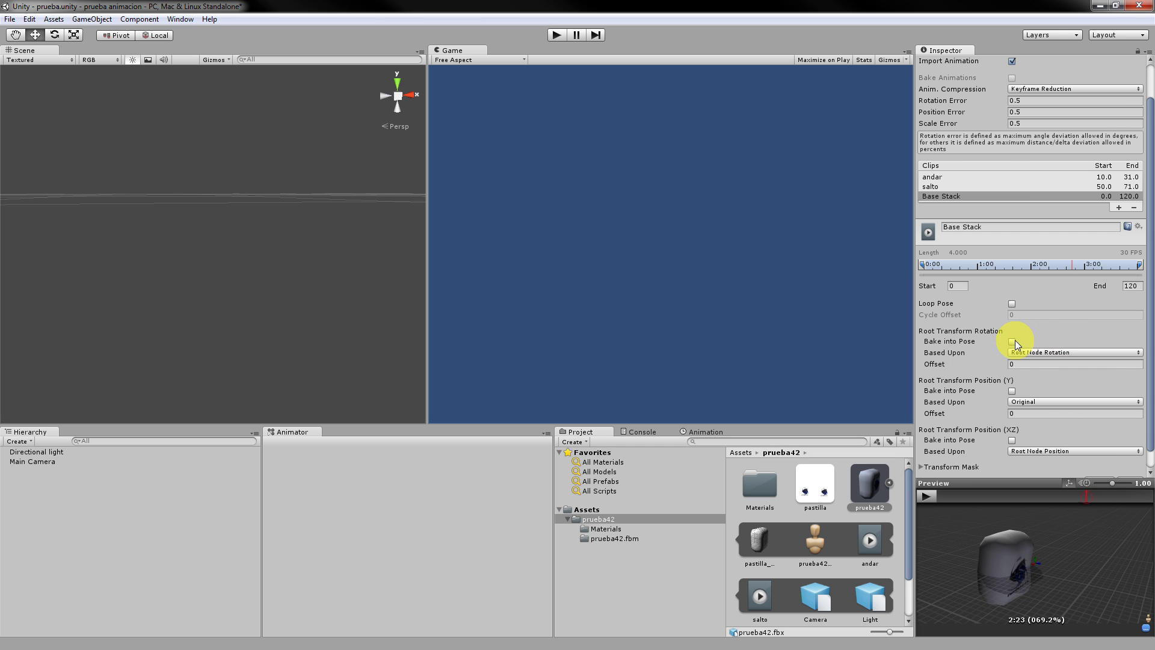
pyautogui.click(947, 226)
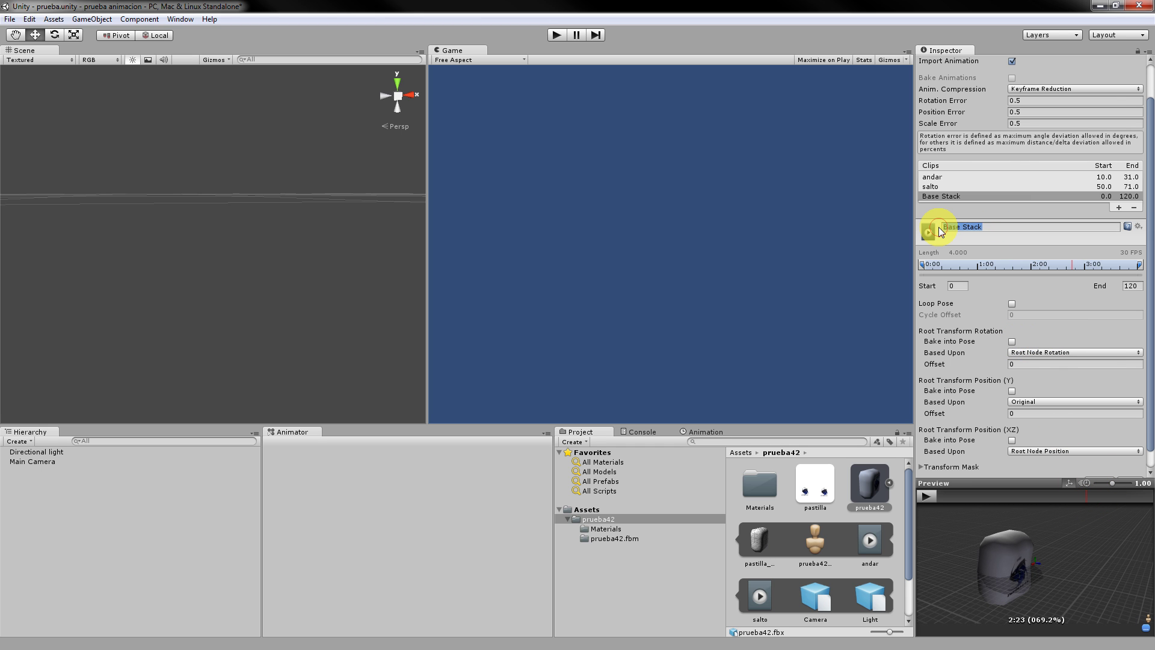
pyautogui.write('vuelta')
pyautogui.press('Return')
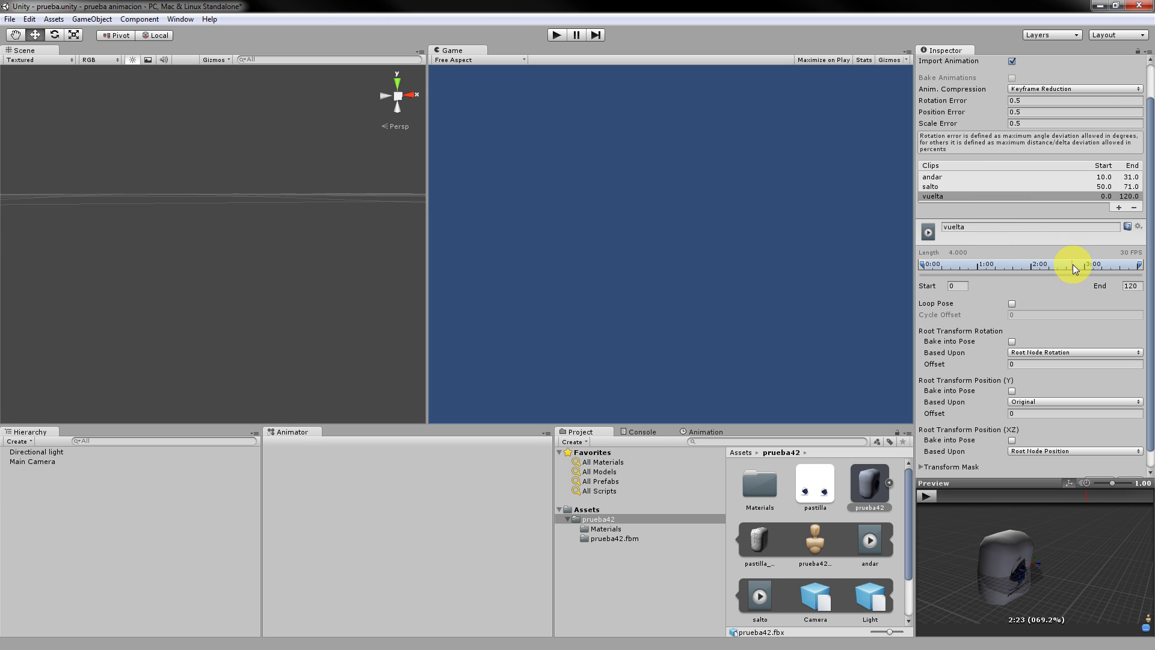
# Set vuelta to frames 83–100 and apply the import settings.
pyautogui.moveTo(926, 264); pyautogui.dragTo(1070, 262)
pyautogui.moveTo(1140, 266)
pyautogui.mouseDown()
pyautogui.moveTo(1083, 265)
pyautogui.moveTo(1106, 265)
pyautogui.mouseUp()
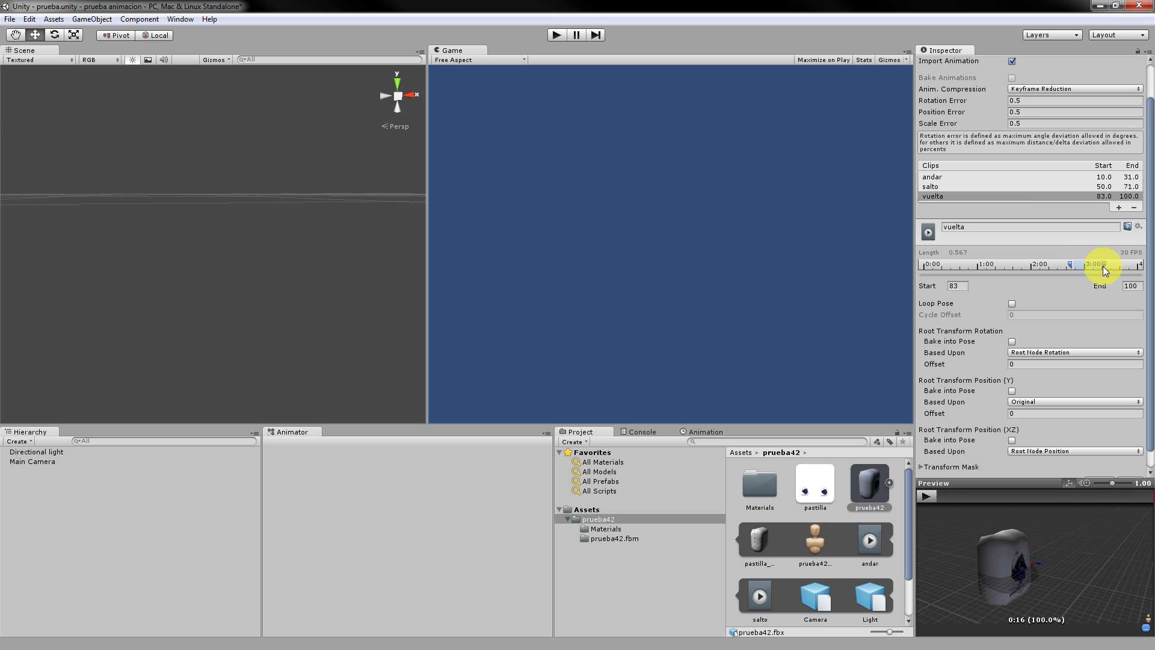
pyautogui.scroll(-1, 1116, 458)
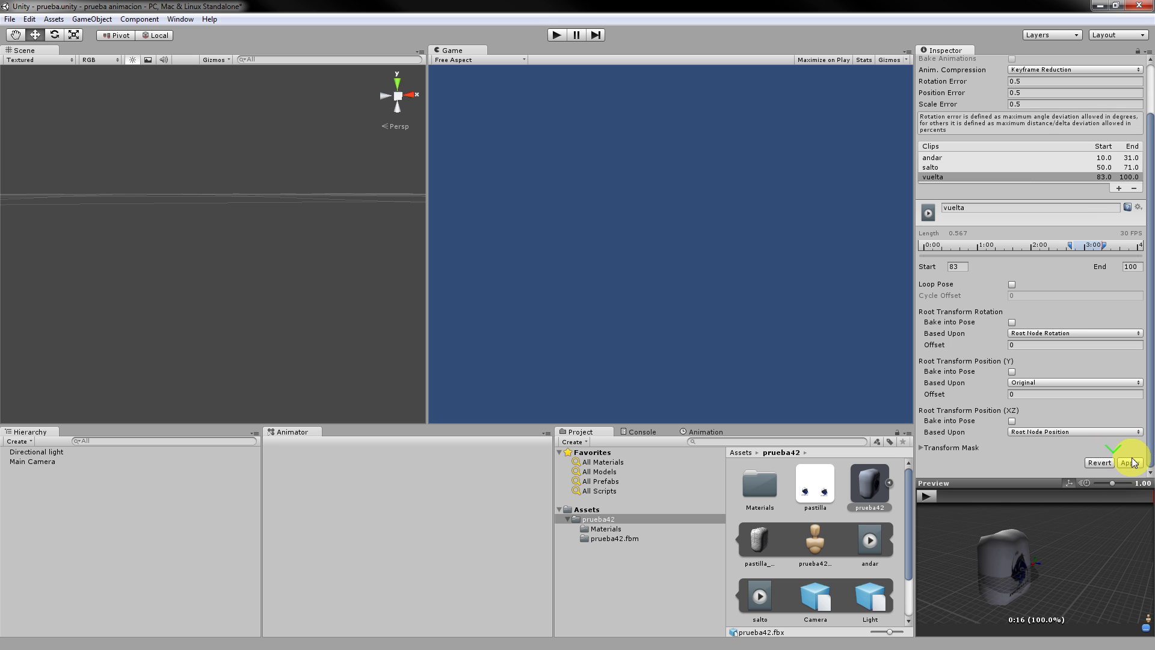
pyautogui.click(1130, 462)
pyautogui.scroll(3, 1103, 436)
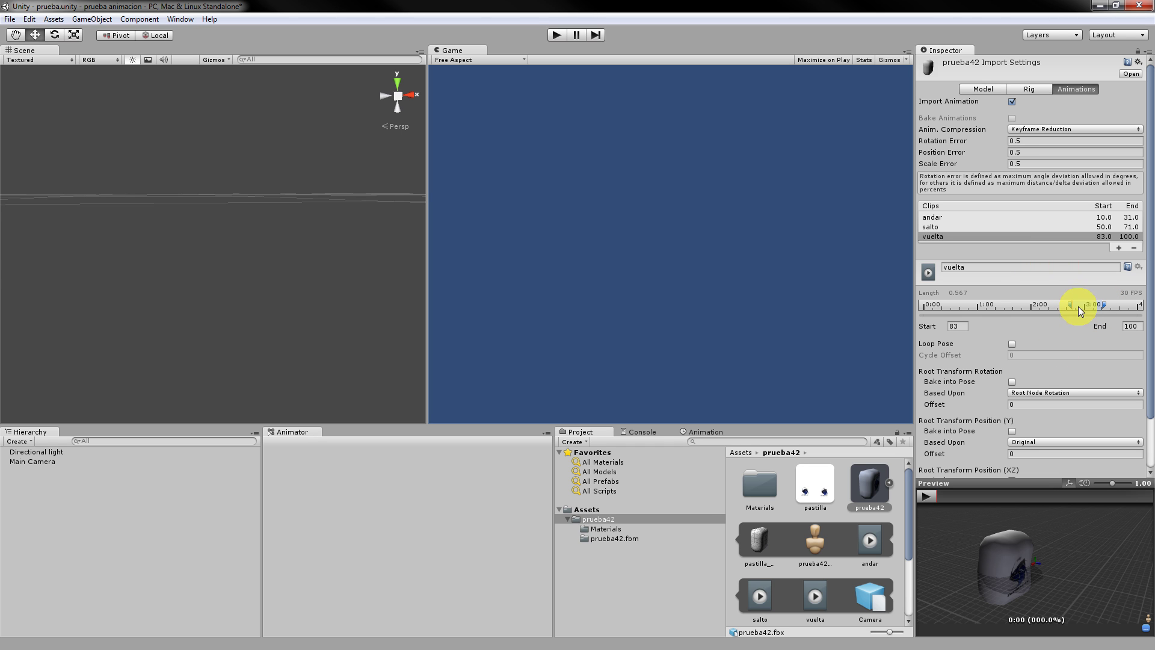
# Add another clip and name it 'disparo'.
pyautogui.click(1119, 248)
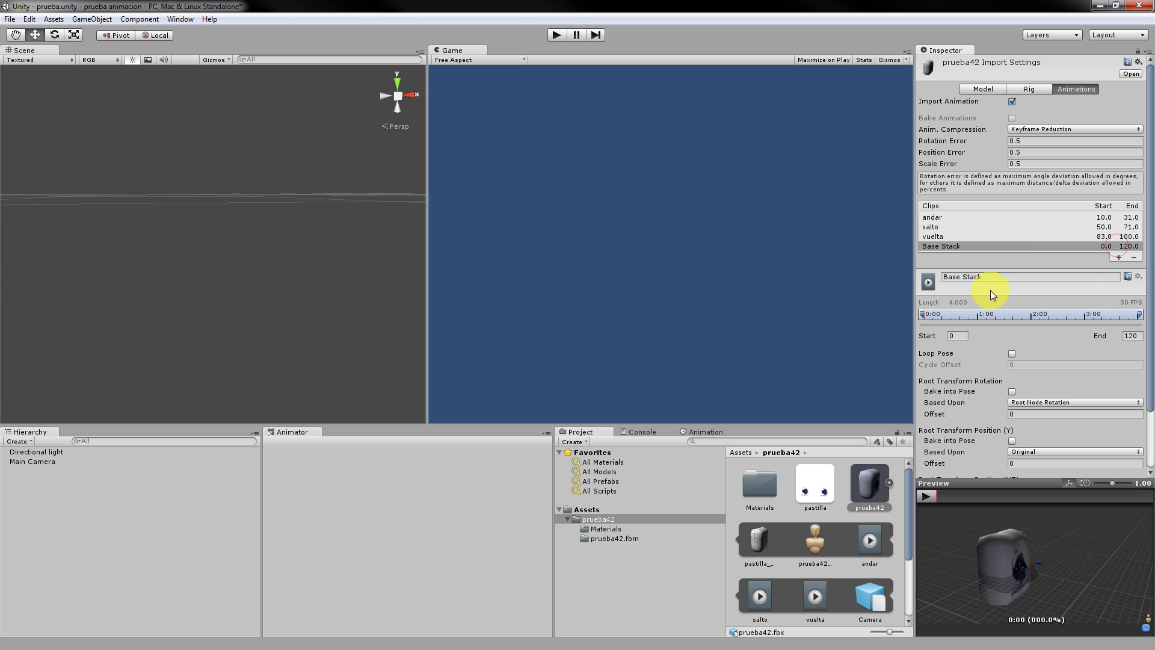
pyautogui.click(946, 277)
pyautogui.click(926, 279)
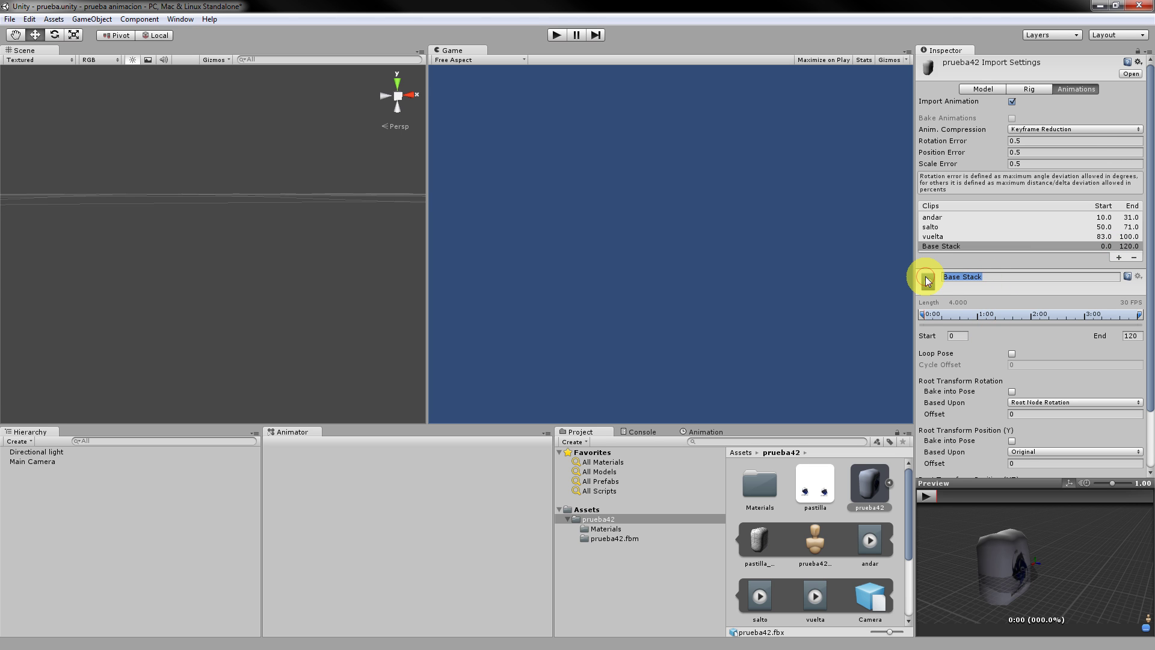
pyautogui.write('disparo')
pyautogui.press('Return')
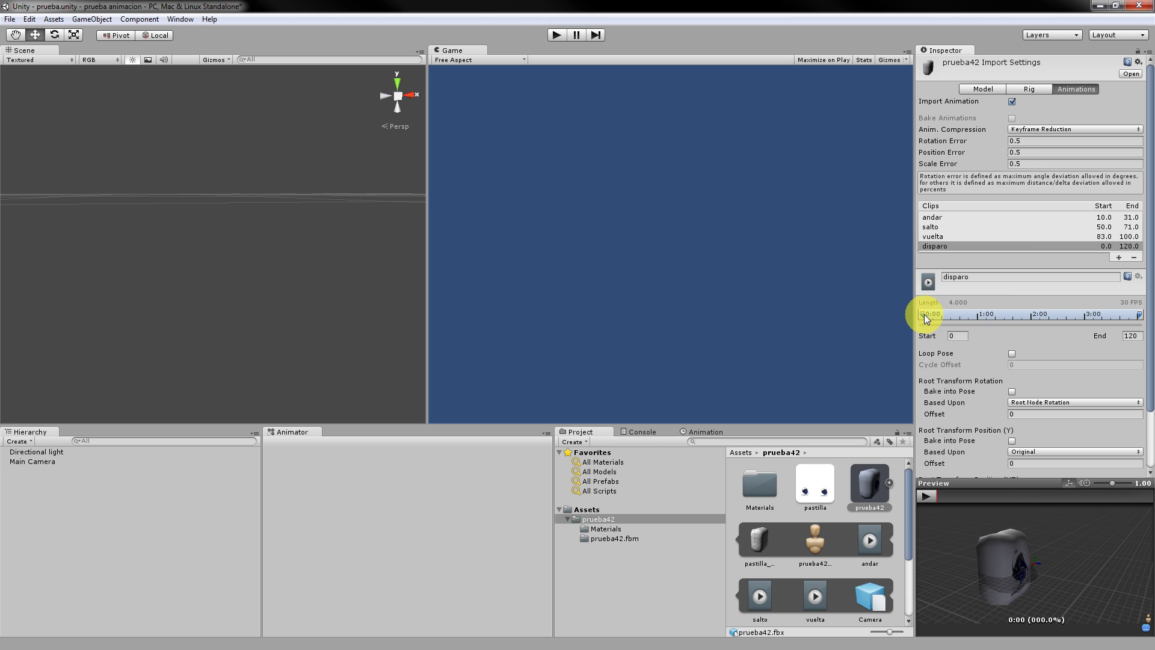
# Set disparo to frames 104–119 and apply the import settings.
pyautogui.moveTo(925, 314); pyautogui.dragTo(1141, 319)
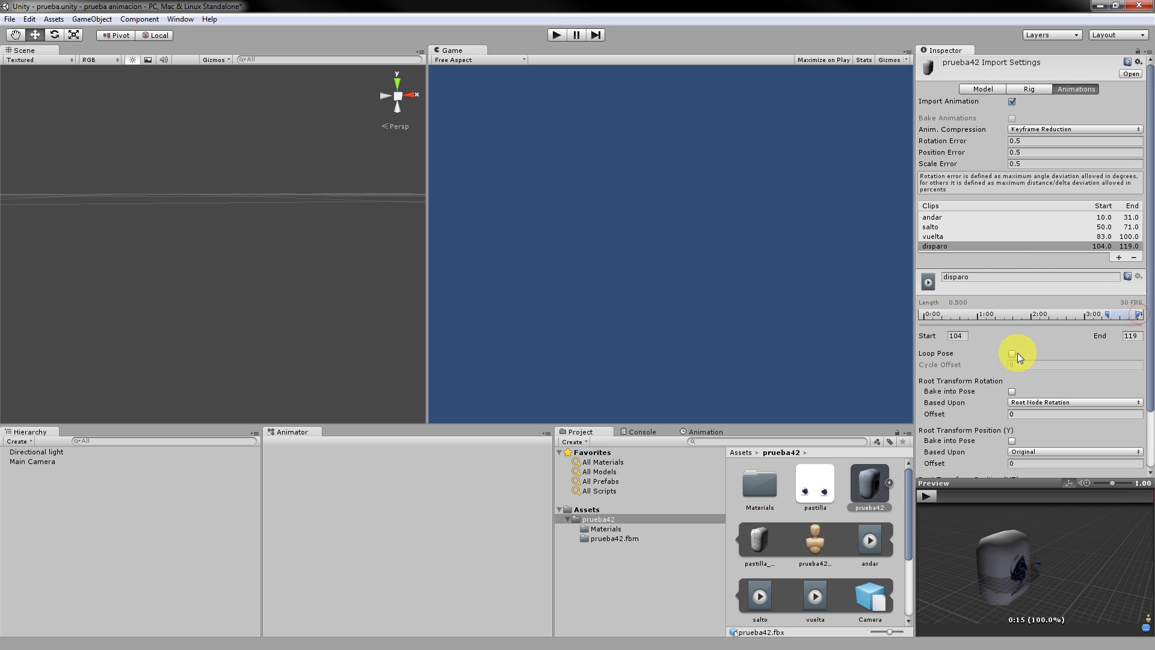
pyautogui.scroll(-3, 1112, 421)
pyautogui.click(1130, 462)
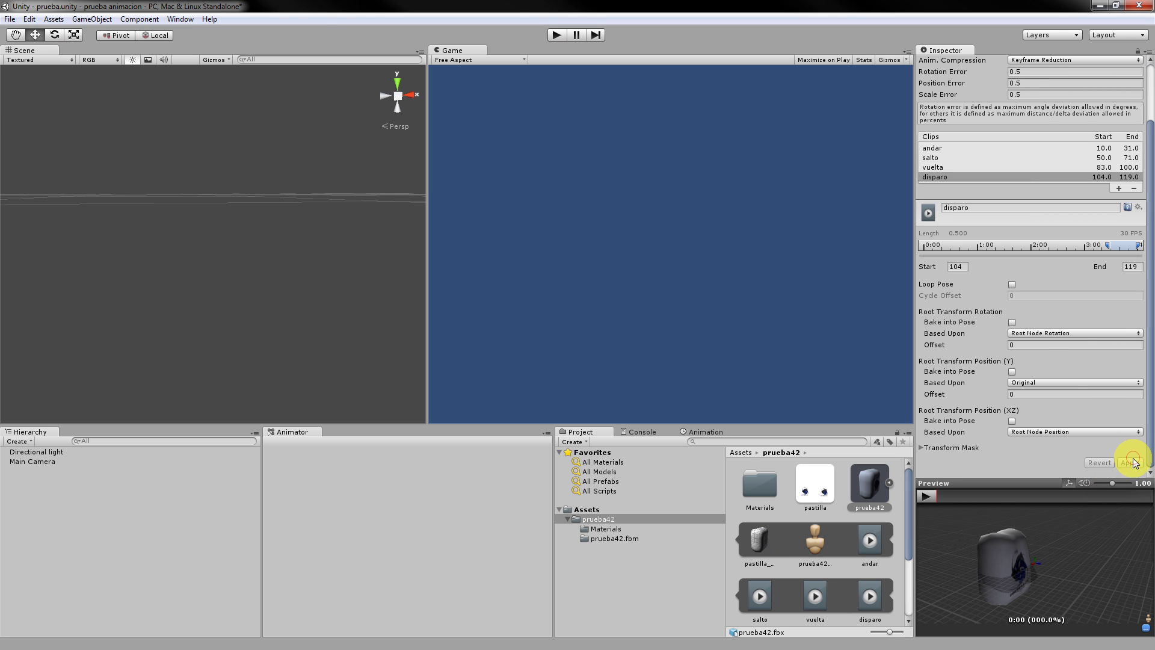
# Enable Loop Pose on the andar clip and drag the prueba42 model into the scene.
pyautogui.click(969, 220)
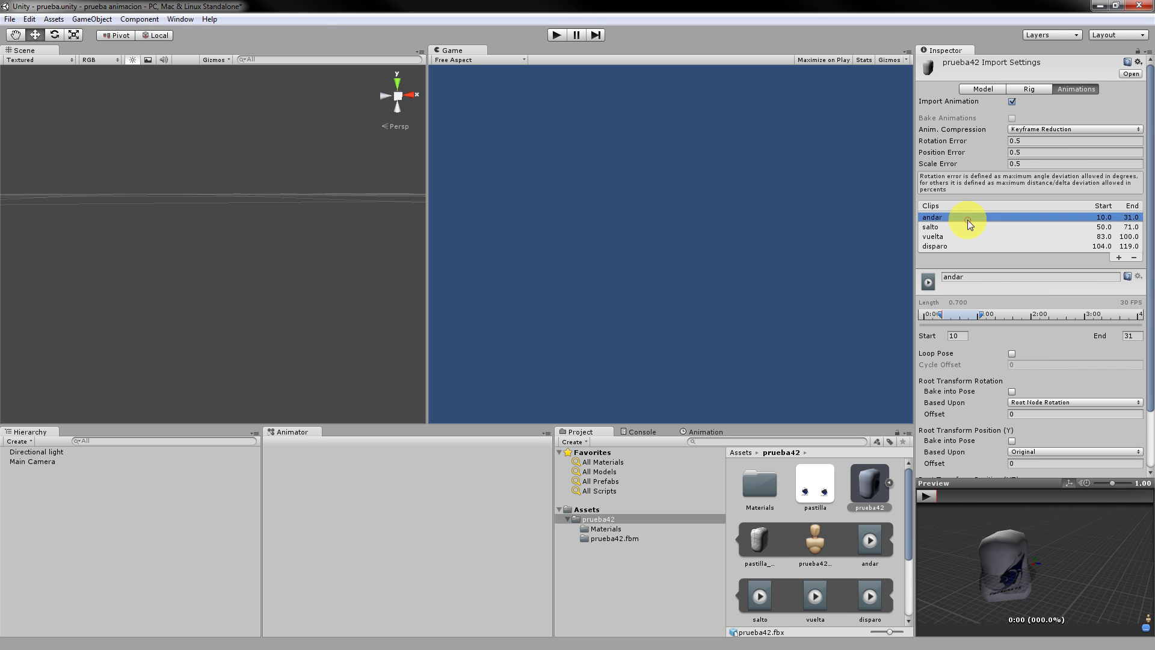
pyautogui.click(1012, 354)
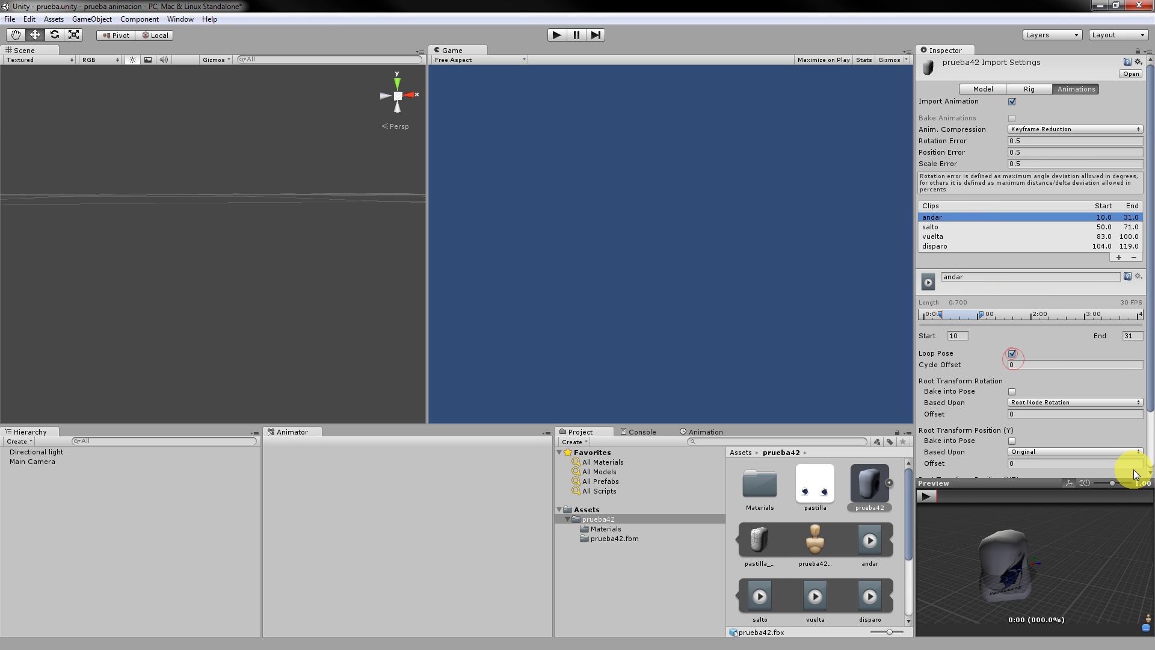
pyautogui.scroll(-3, 1097, 356)
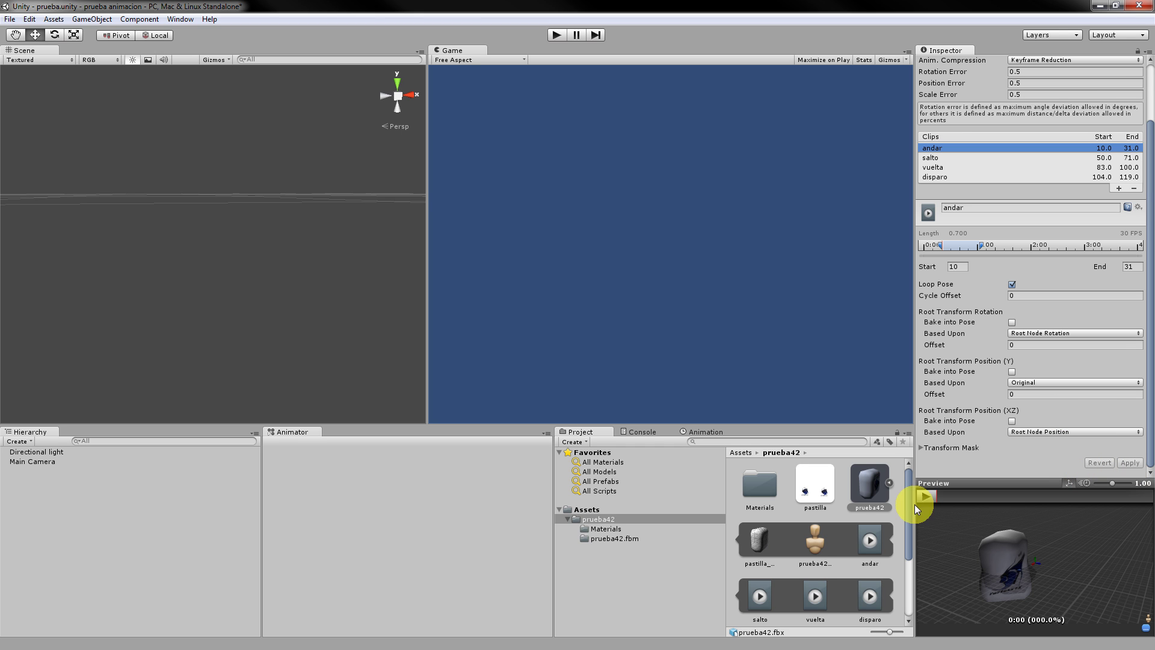
pyautogui.moveTo(871, 483); pyautogui.dragTo(155, 250)
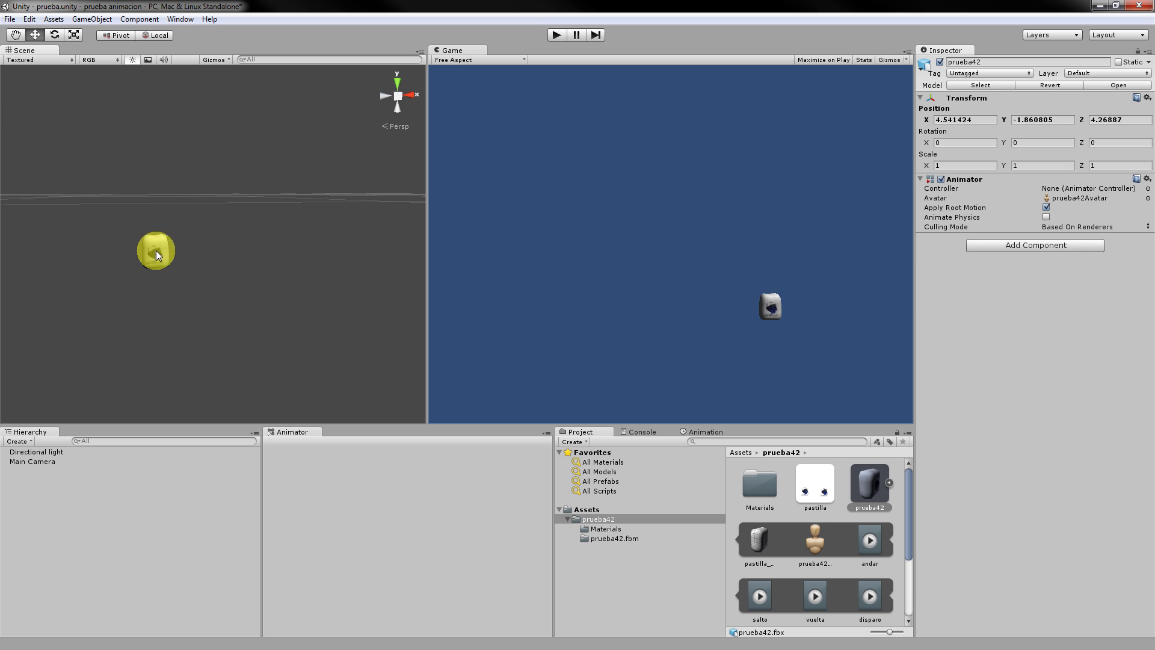
pyautogui.scroll(7, 175, 295)
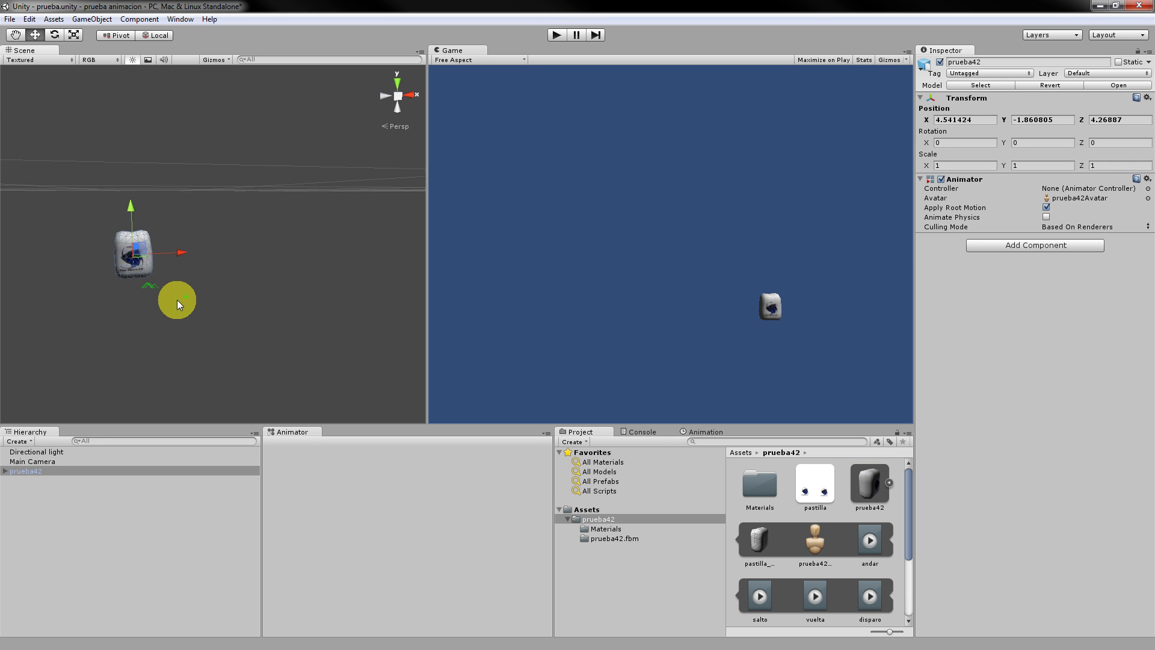
pyautogui.moveTo(124, 303)
pyautogui.keyDown('alt'); pyautogui.mouseDown()
pyautogui.moveTo(247, 294)
pyautogui.moveTo(116, 308)
pyautogui.mouseUp(); pyautogui.keyUp('alt')
pyautogui.moveTo(116, 308); pyautogui.dragTo(345, 271, button='middle')
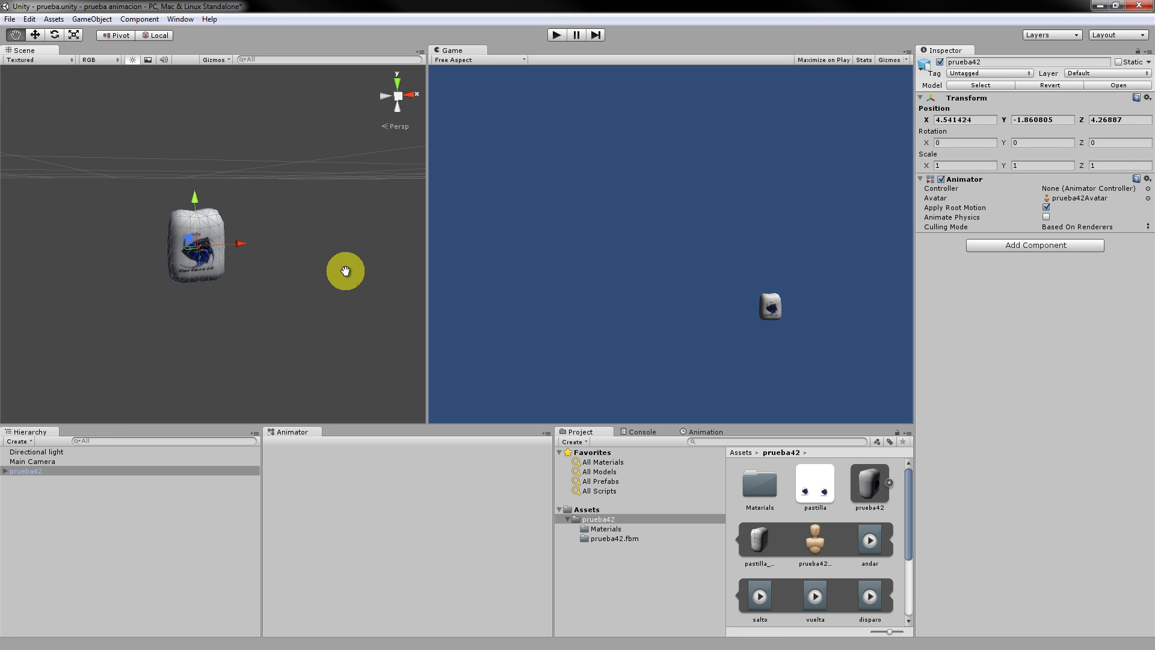
pyautogui.keyDown('alt'); pyautogui.moveTo(235, 284); pyautogui.dragTo(250, 233); pyautogui.keyUp('alt')
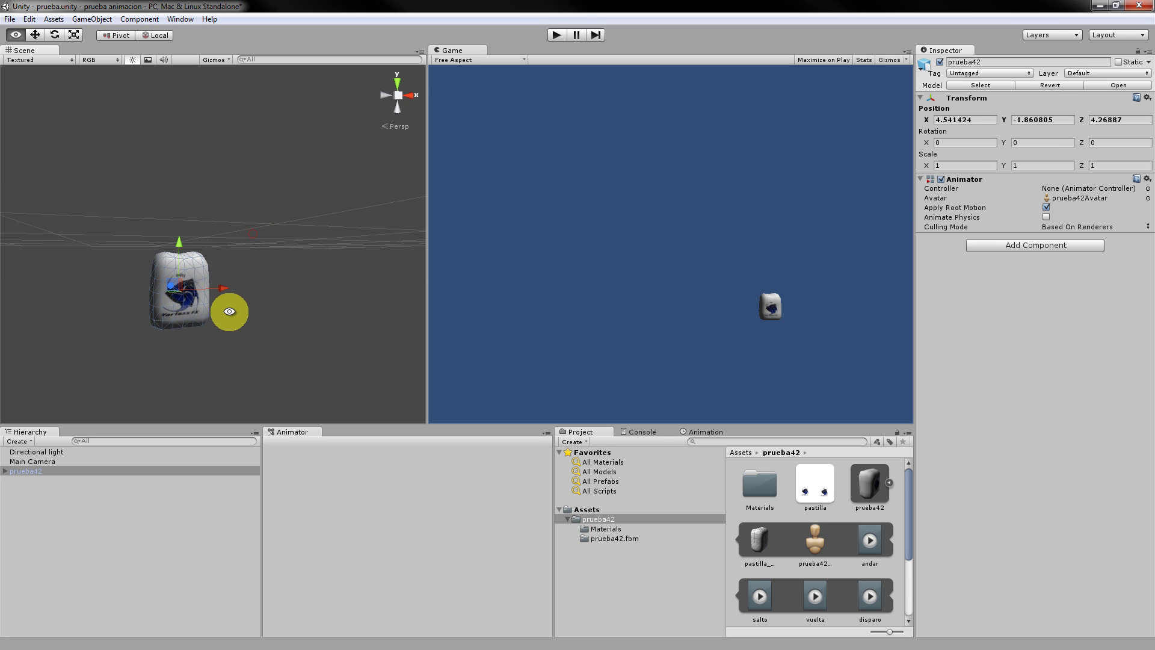
pyautogui.moveTo(227, 309); pyautogui.dragTo(229, 223, button='middle')
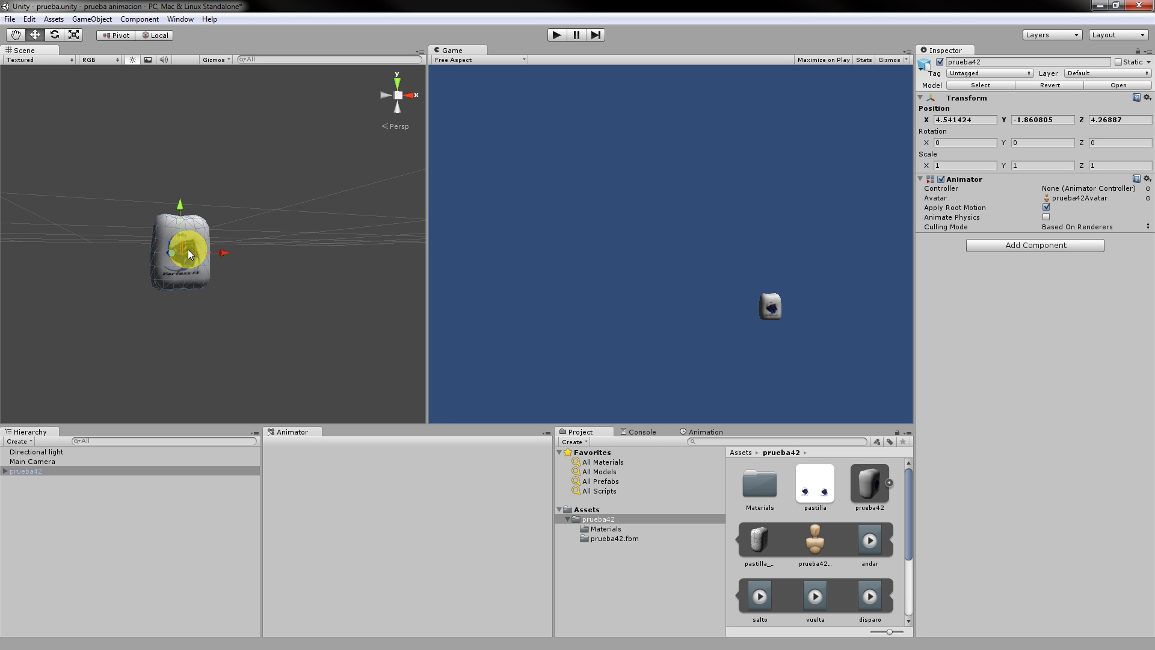
pyautogui.click(793, 622)
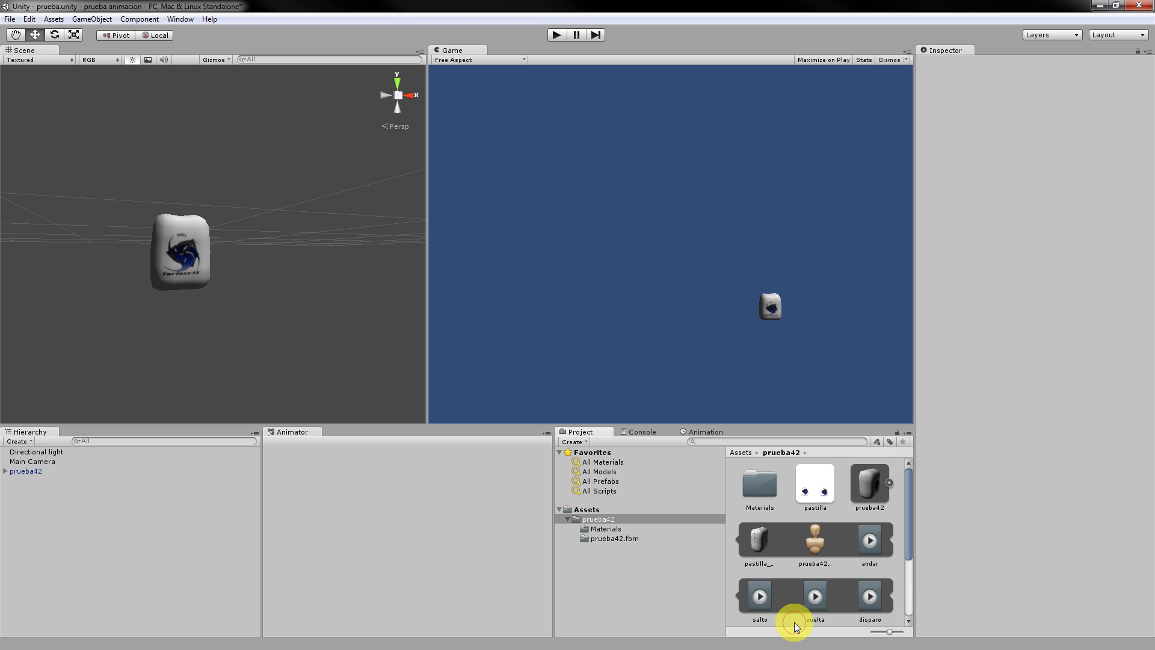
# Create an Animator Controller named misanimaciones via Assets > Create and reposition its Any State node.
pyautogui.click(54, 19)
pyautogui.moveTo(60, 33)
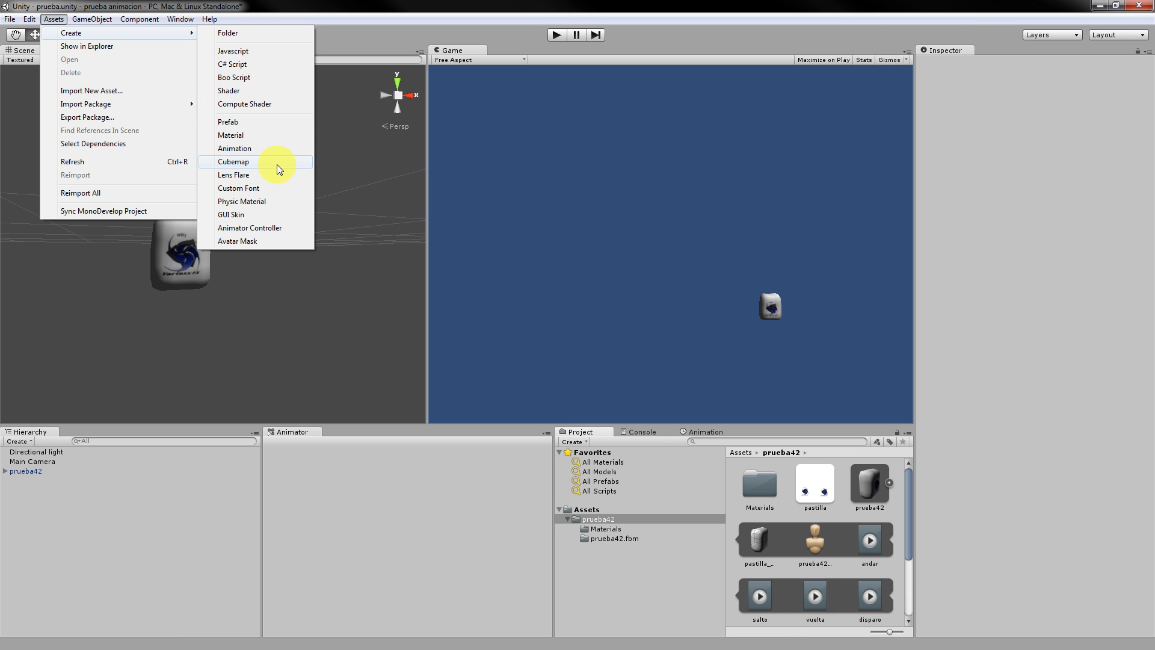
pyautogui.click(279, 227)
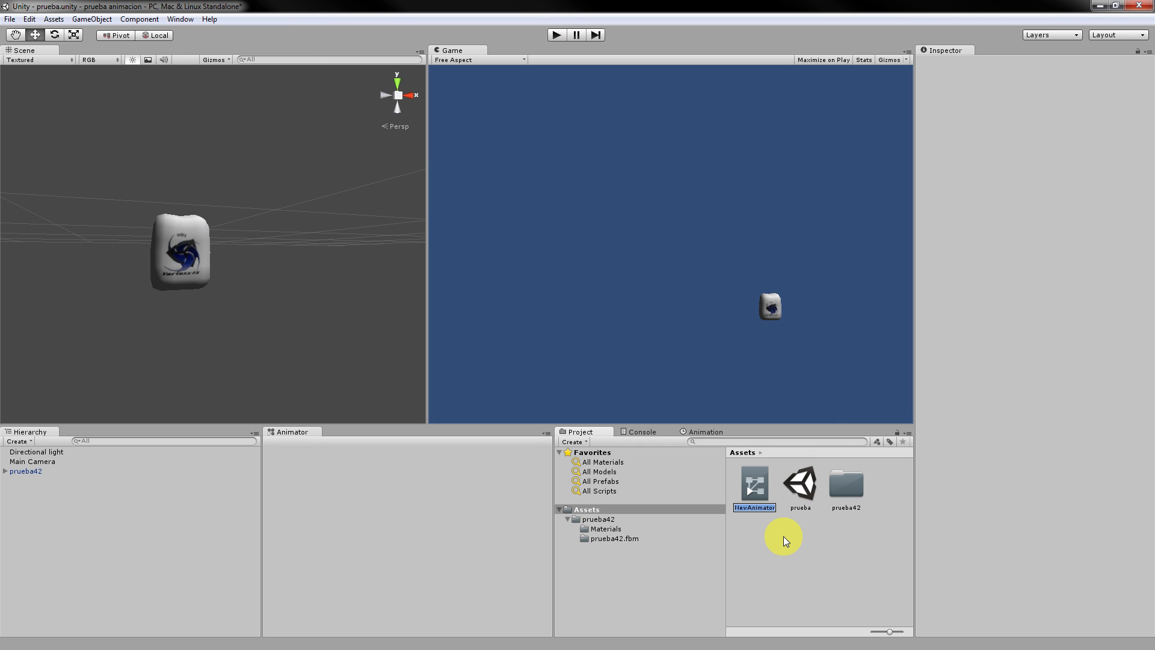
pyautogui.write('a')
pyautogui.write('misanimacion')
pyautogui.write('es')
pyautogui.press('Return')
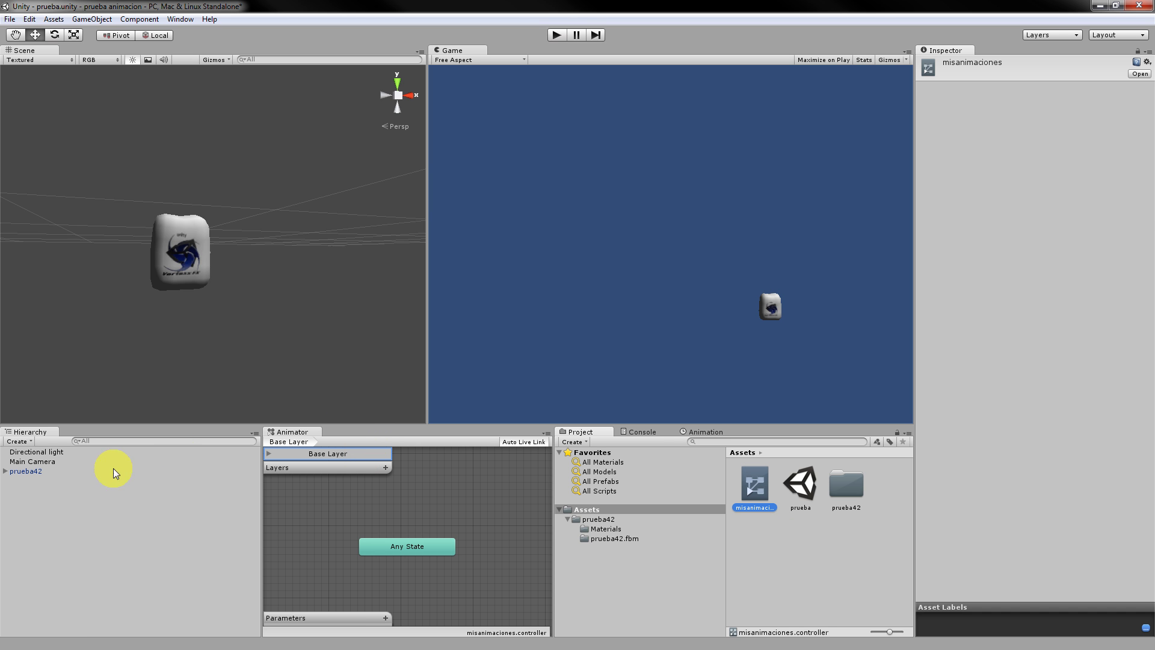
pyautogui.moveTo(423, 554); pyautogui.dragTo(453, 520)
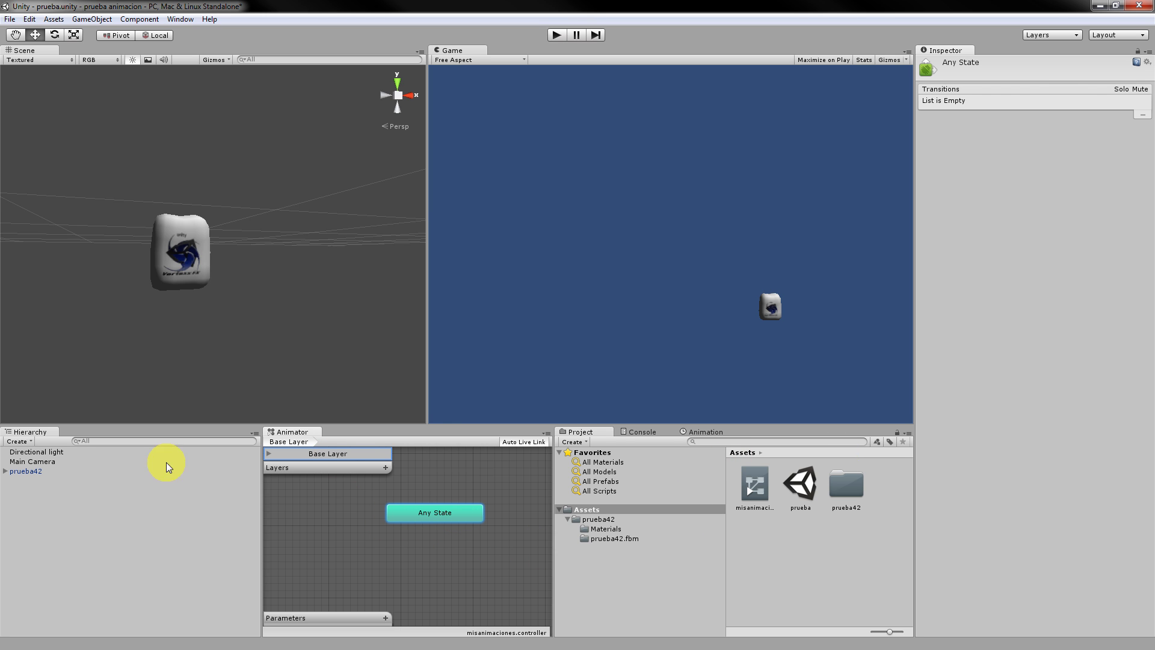
# Assign the misanimaciones controller to prueba42's Animator and nudge the Any State node.
pyautogui.click(53, 472)
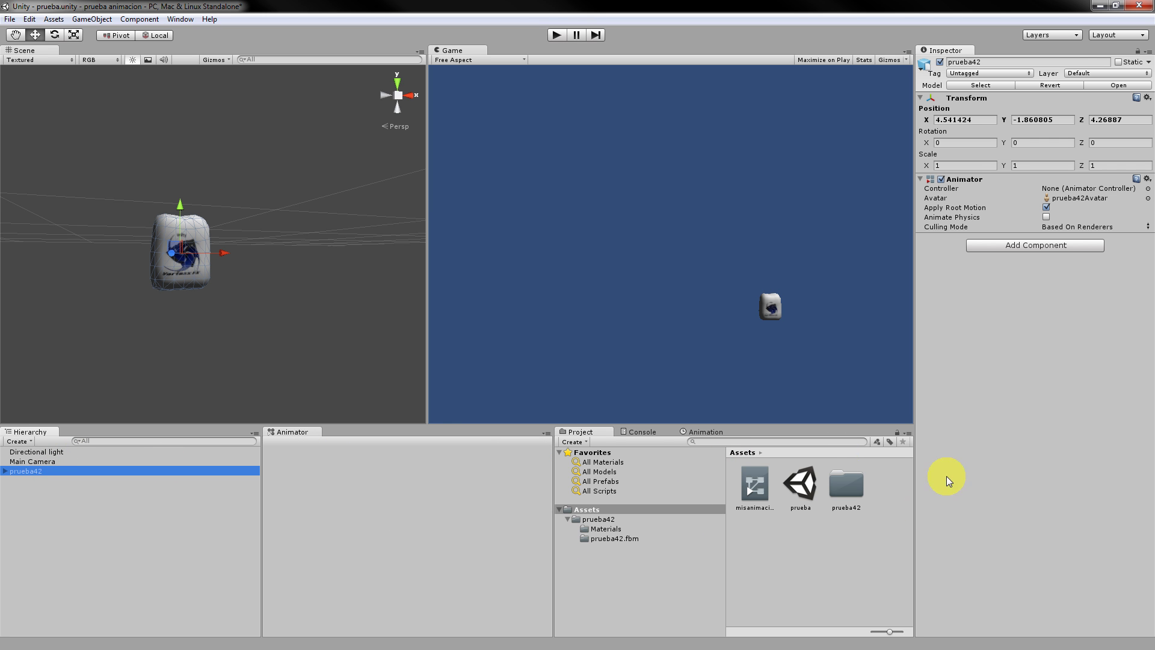
pyautogui.moveTo(739, 489); pyautogui.dragTo(1099, 191)
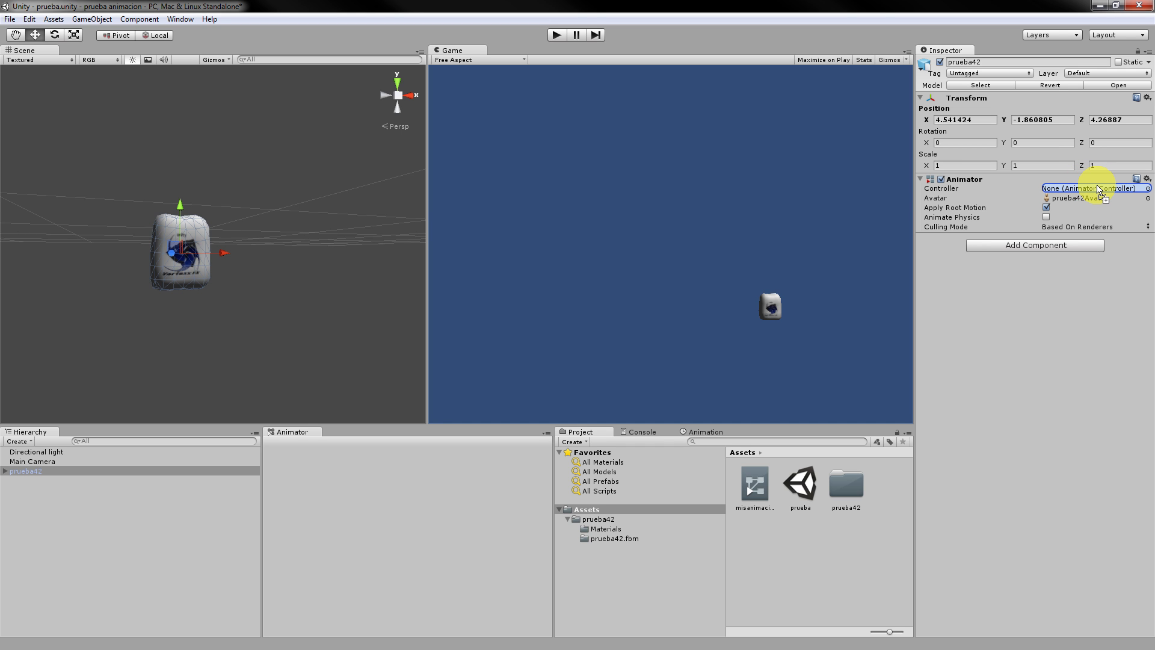
pyautogui.moveTo(1098, 189); pyautogui.dragTo(1100, 188)
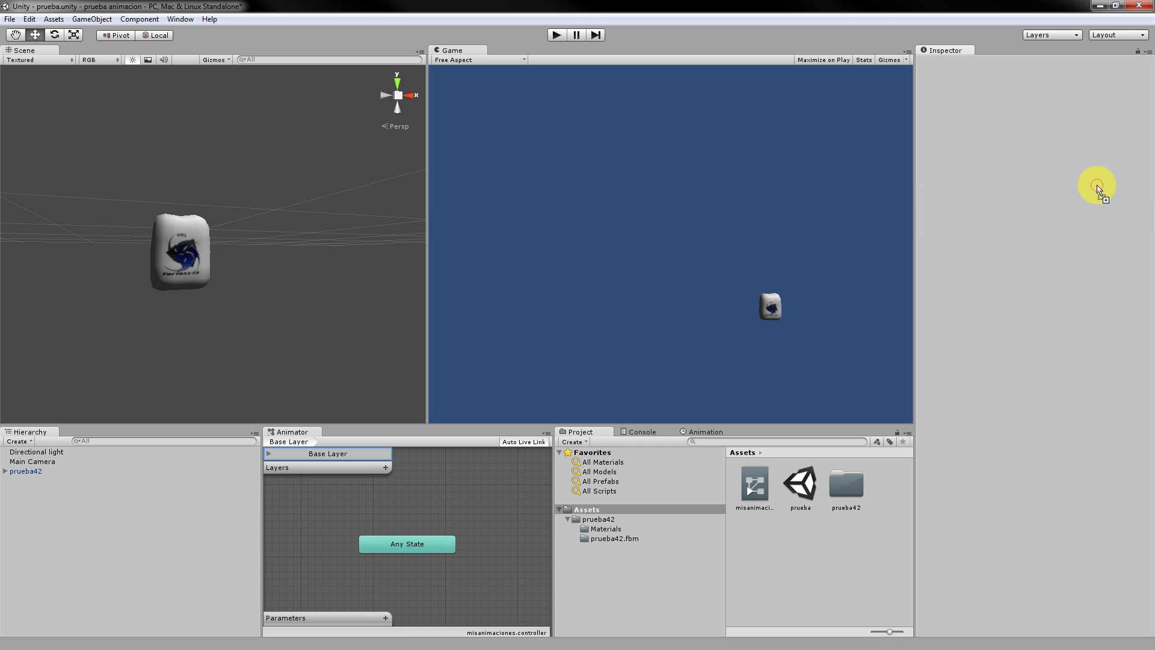
pyautogui.click(424, 504)
pyautogui.moveTo(425, 505)
pyautogui.mouseDown()
pyautogui.moveTo(457, 516)
pyautogui.moveTo(363, 515)
pyautogui.moveTo(408, 518)
pyautogui.mouseUp()
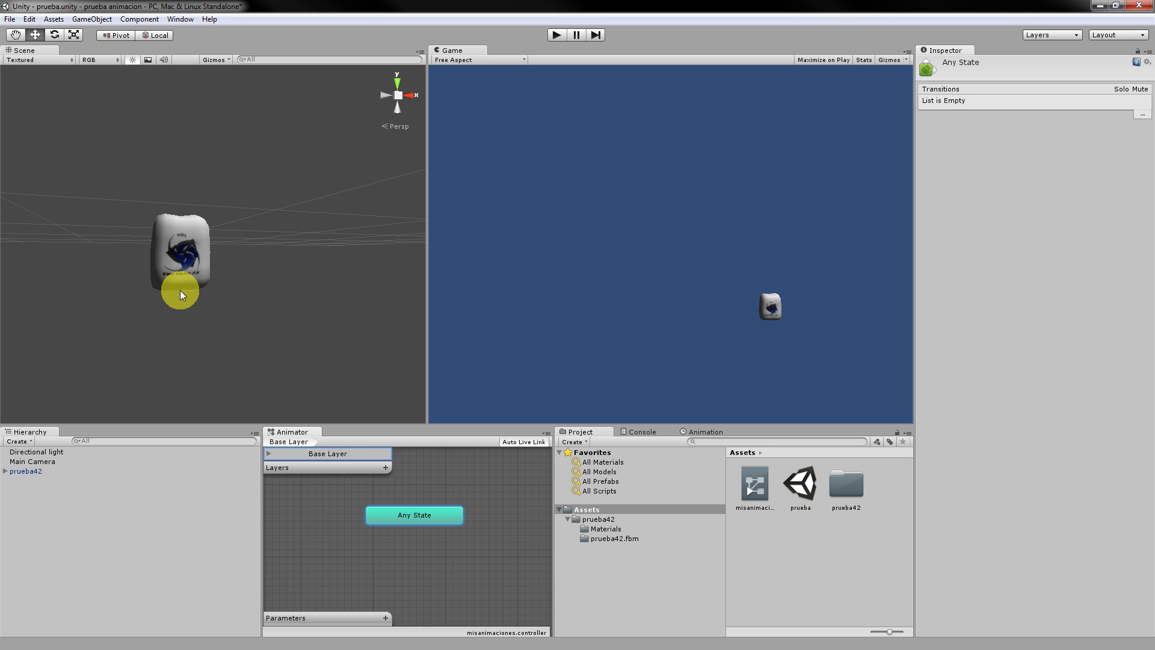
# Play-test the scene, then show the prueba42 folder's contents in the Project panel.
pyautogui.click(548, 34)
pyautogui.click(523, 95)
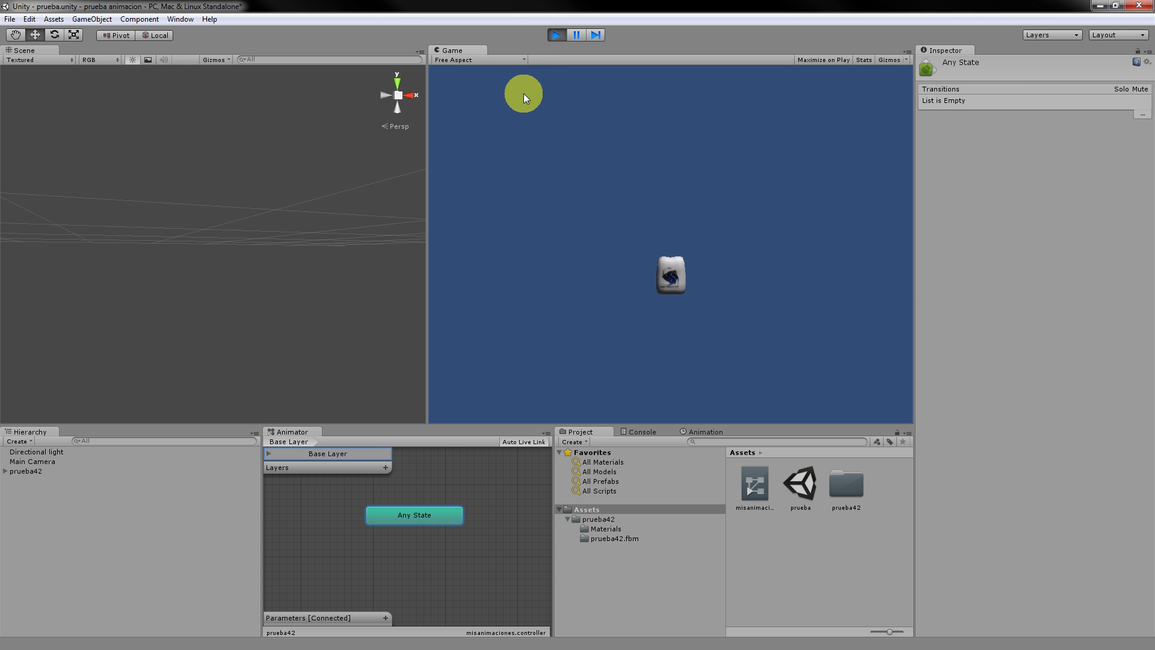
pyautogui.click(554, 32)
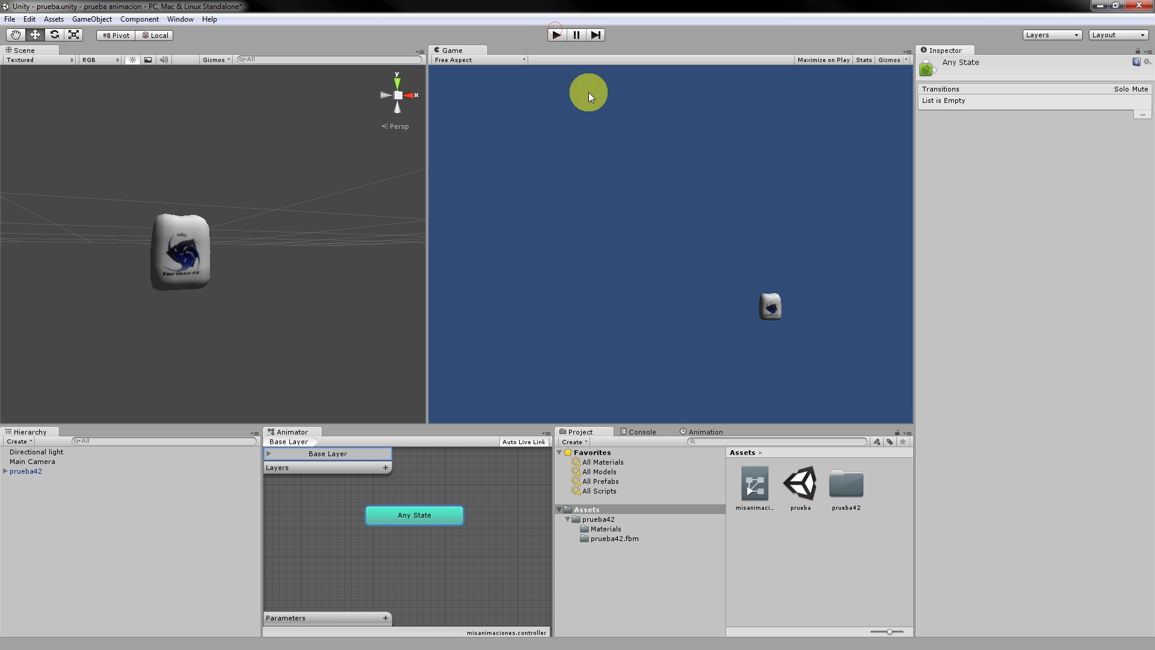
pyautogui.click(613, 517)
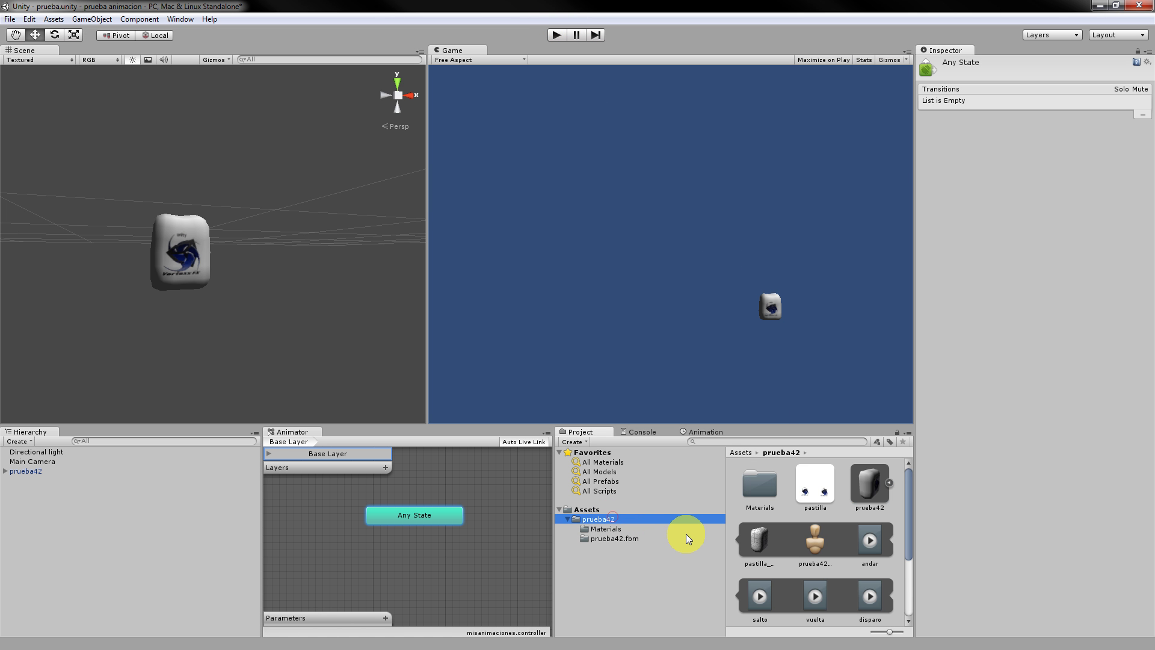
# Add andar, salto, vuelta and disparo clips as states in the Base Layer, andar as default.
pyautogui.click(874, 555)
pyautogui.moveTo(874, 554); pyautogui.dragTo(511, 582)
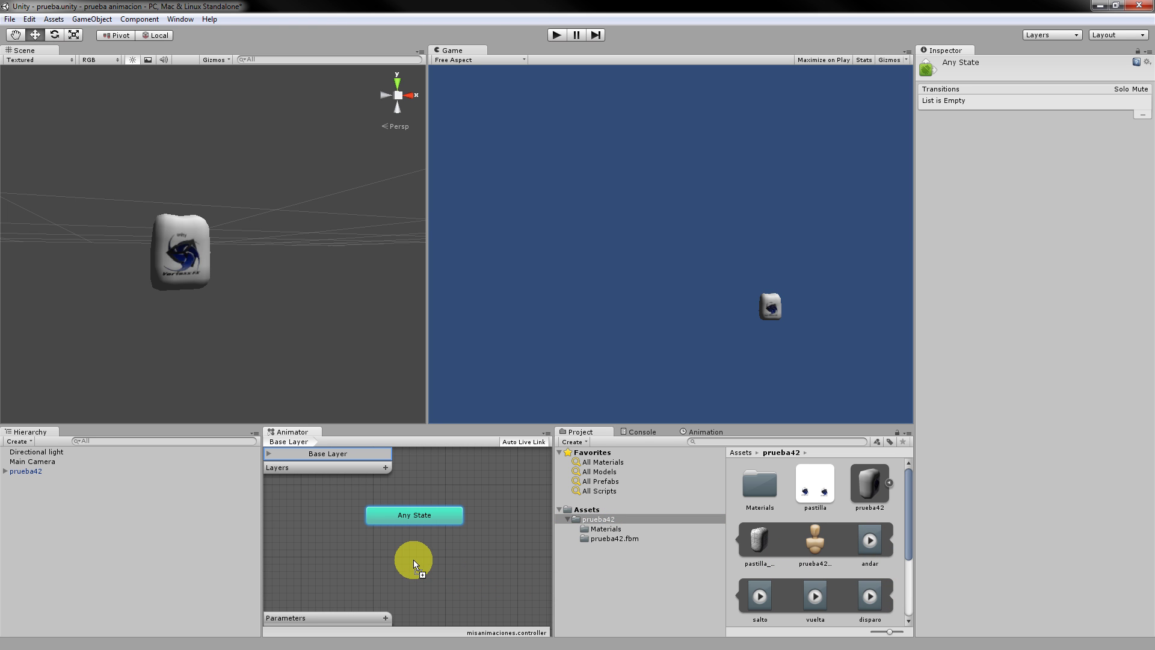
pyautogui.moveTo(410, 559); pyautogui.dragTo(361, 555)
pyautogui.moveTo(763, 620); pyautogui.dragTo(440, 608)
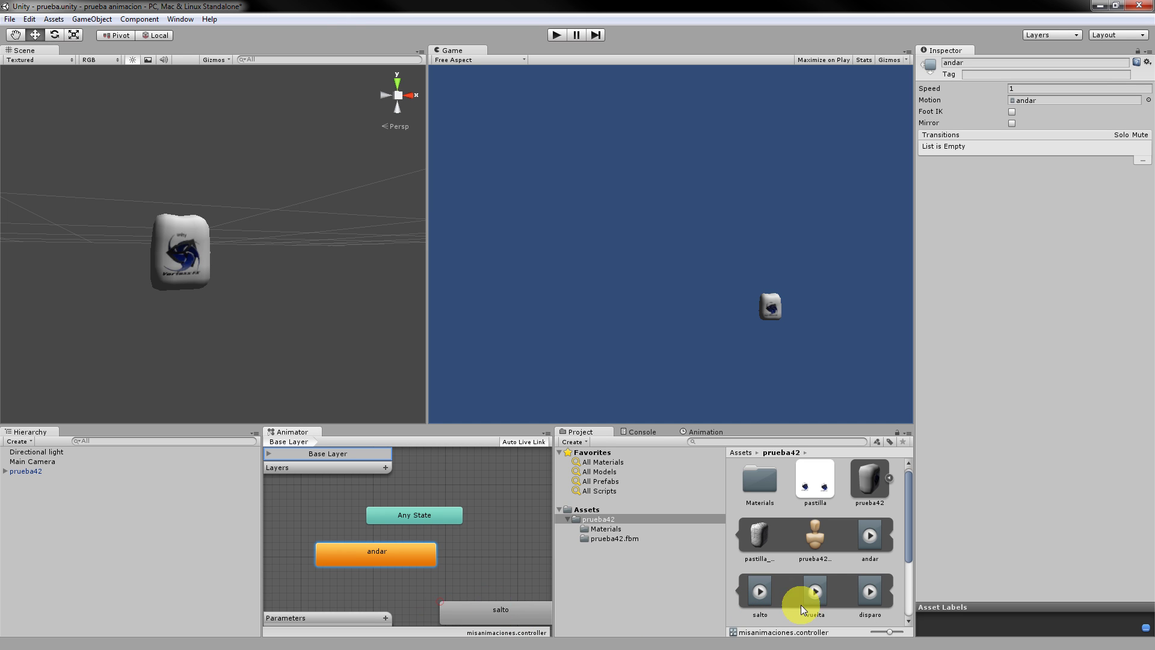
pyautogui.moveTo(814, 597); pyautogui.dragTo(492, 569)
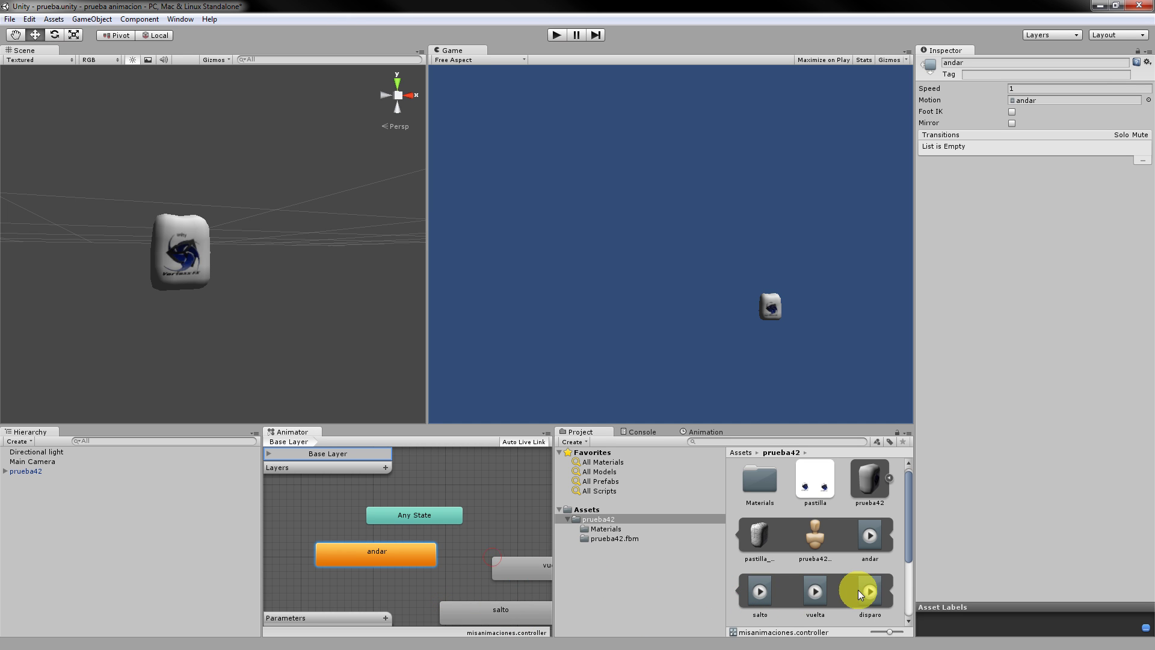
pyautogui.moveTo(866, 590); pyautogui.dragTo(508, 515)
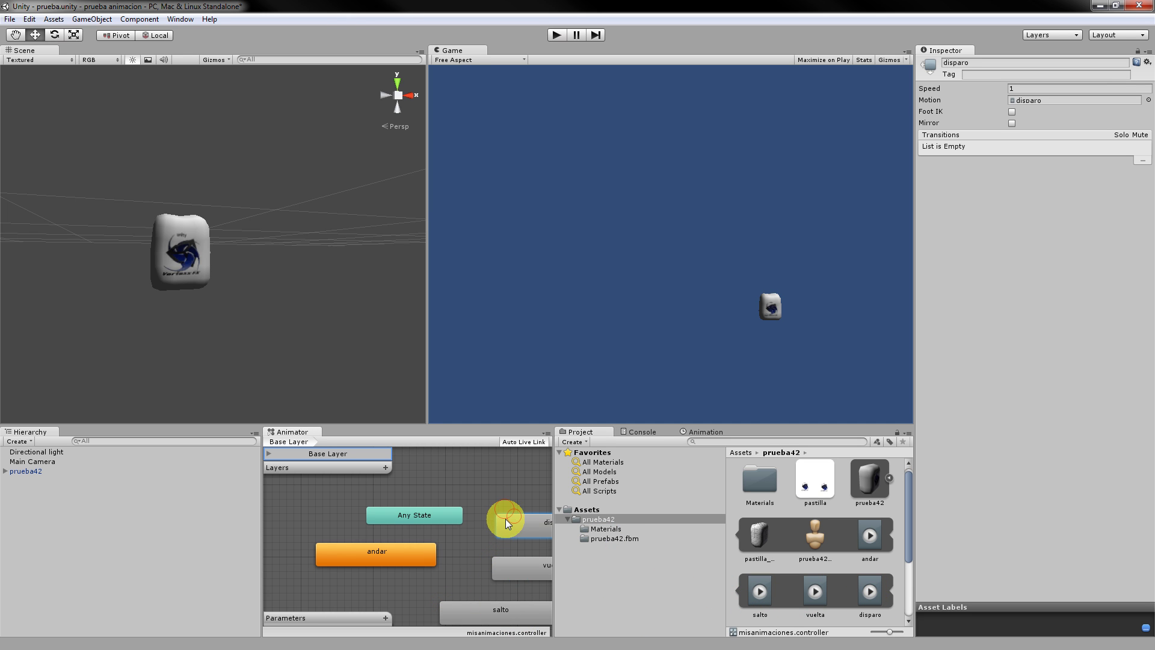
pyautogui.click(414, 556)
# Preview the andar and salto states in play mode, then move Any State up-right.
pyautogui.click(552, 36)
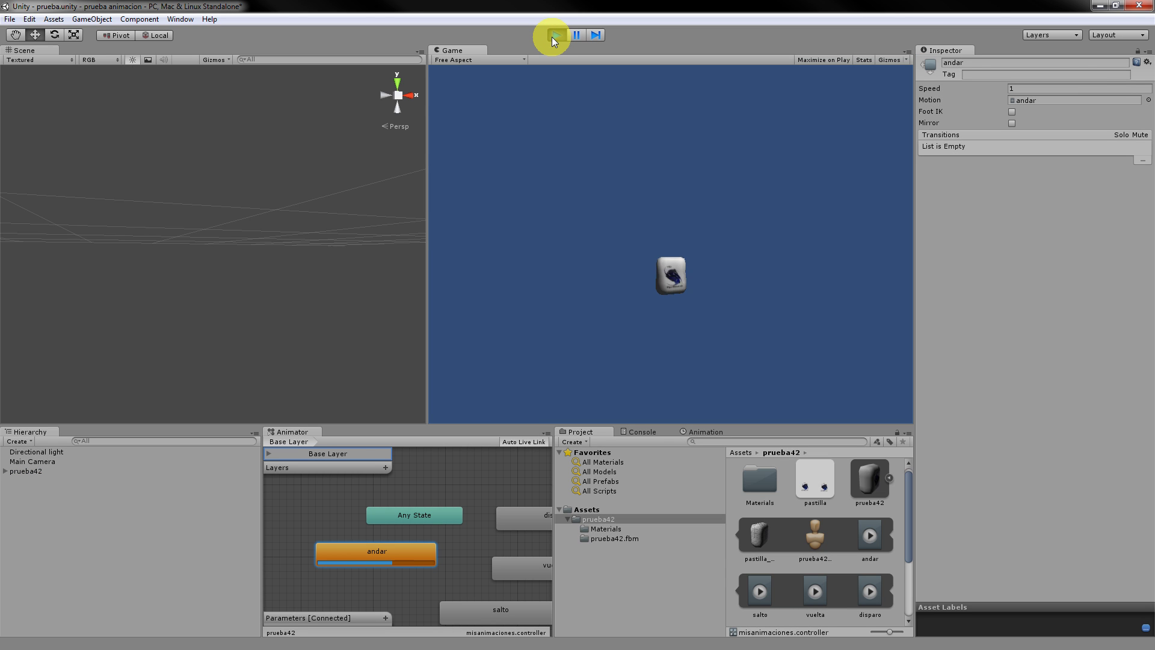
pyautogui.click(553, 36)
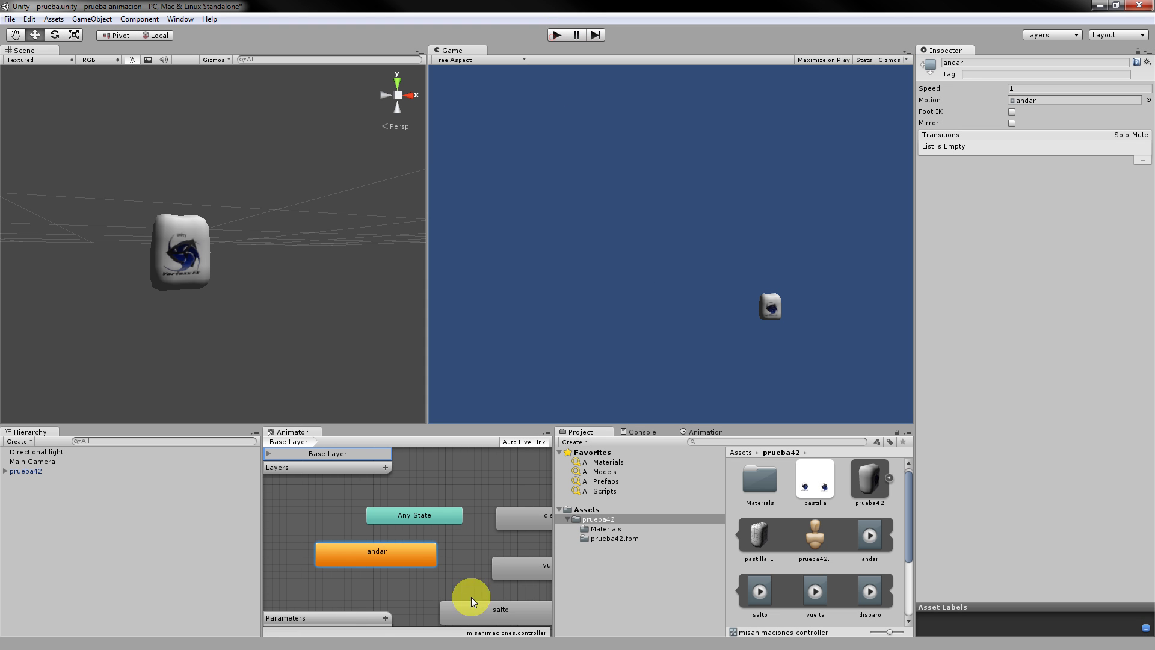
pyautogui.click(503, 608)
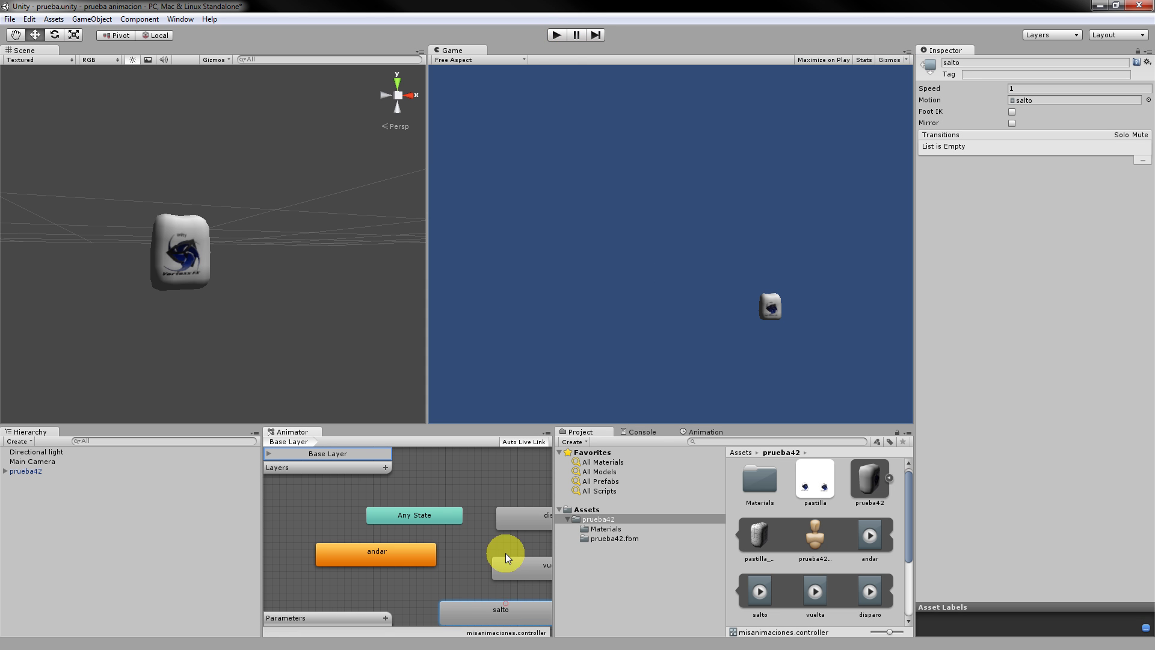
pyautogui.click(555, 37)
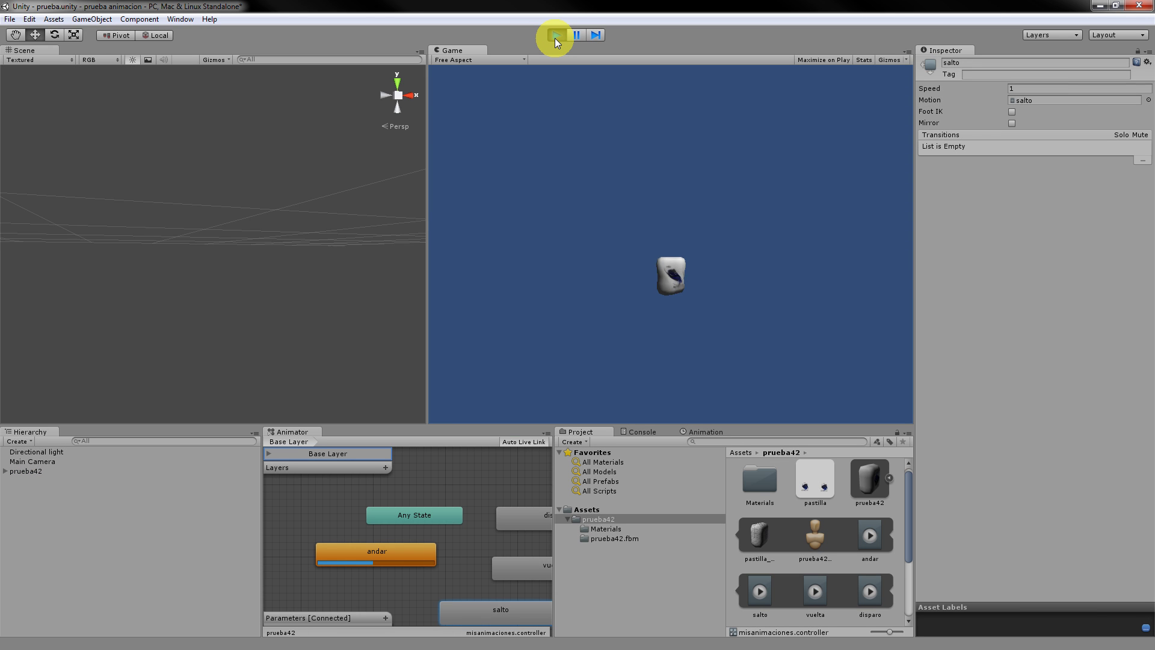
pyautogui.click(554, 37)
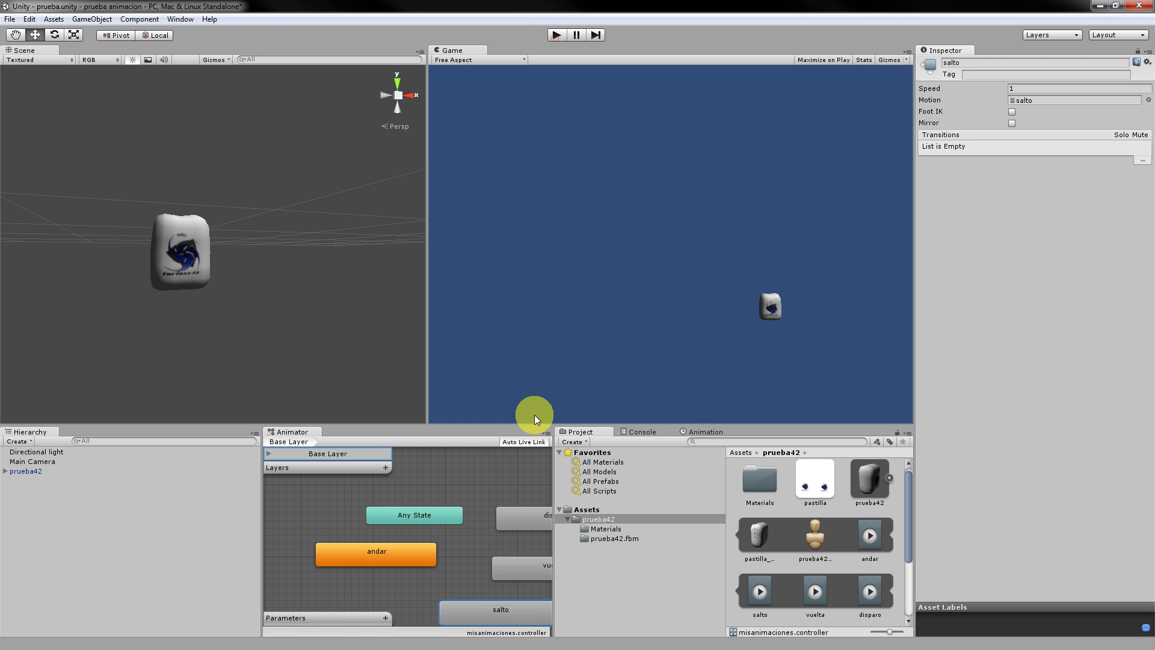
pyautogui.moveTo(417, 525); pyautogui.dragTo(454, 496)
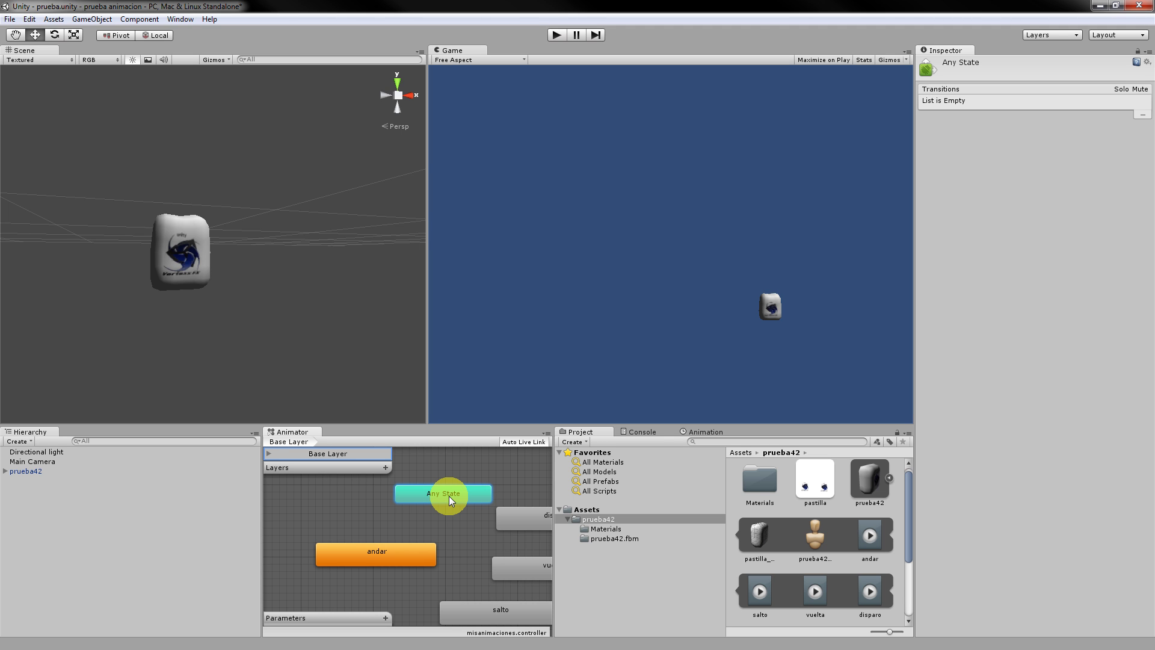
# Create a transition from Any State to andar and arrange the two nodes.
pyautogui.rightClick(451, 500)
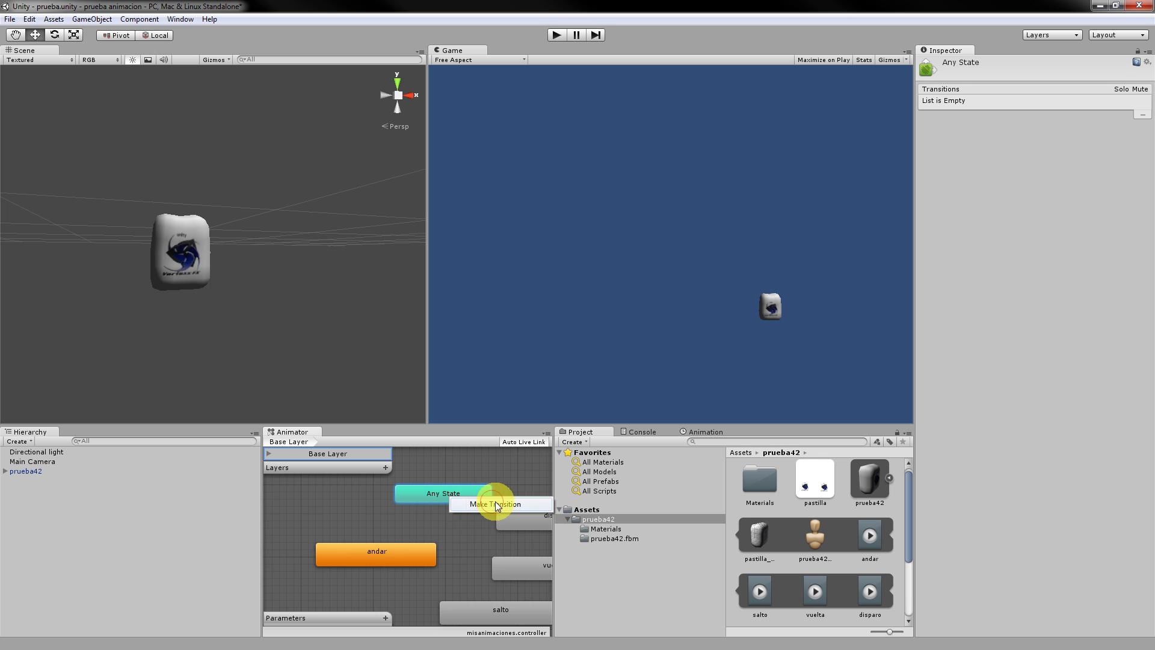
pyautogui.click(492, 503)
pyautogui.click(364, 560)
pyautogui.moveTo(378, 558)
pyautogui.mouseDown()
pyautogui.moveTo(349, 572)
pyautogui.moveTo(361, 562)
pyautogui.mouseUp()
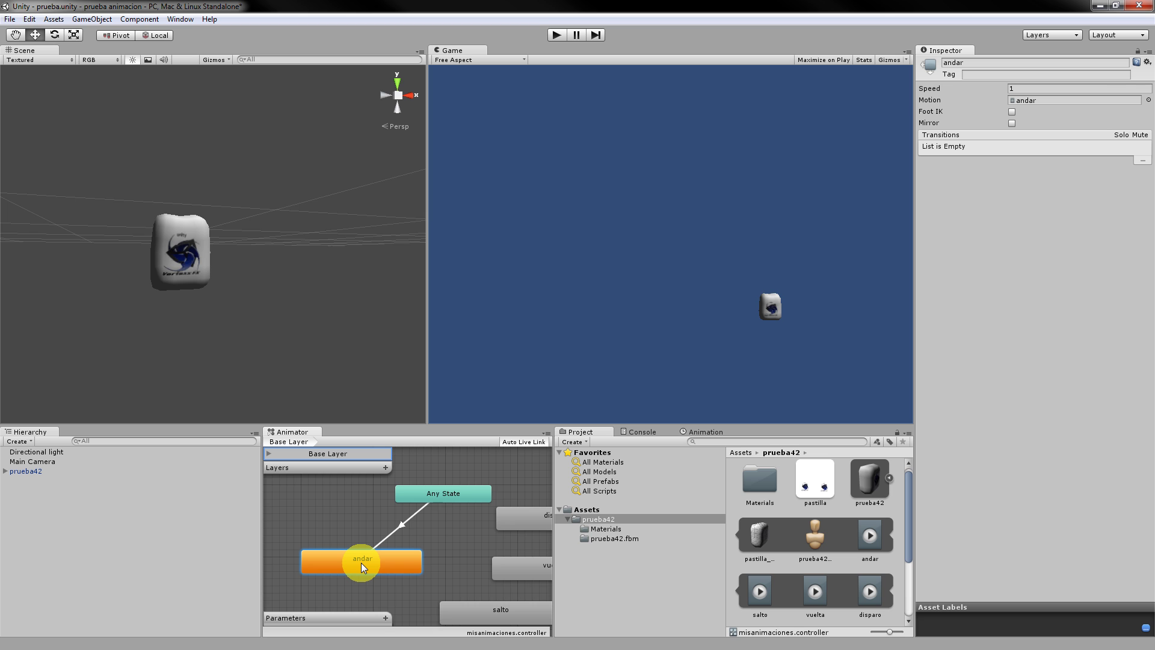
pyautogui.moveTo(394, 564); pyautogui.dragTo(366, 565)
pyautogui.moveTo(432, 487); pyautogui.dragTo(379, 511)
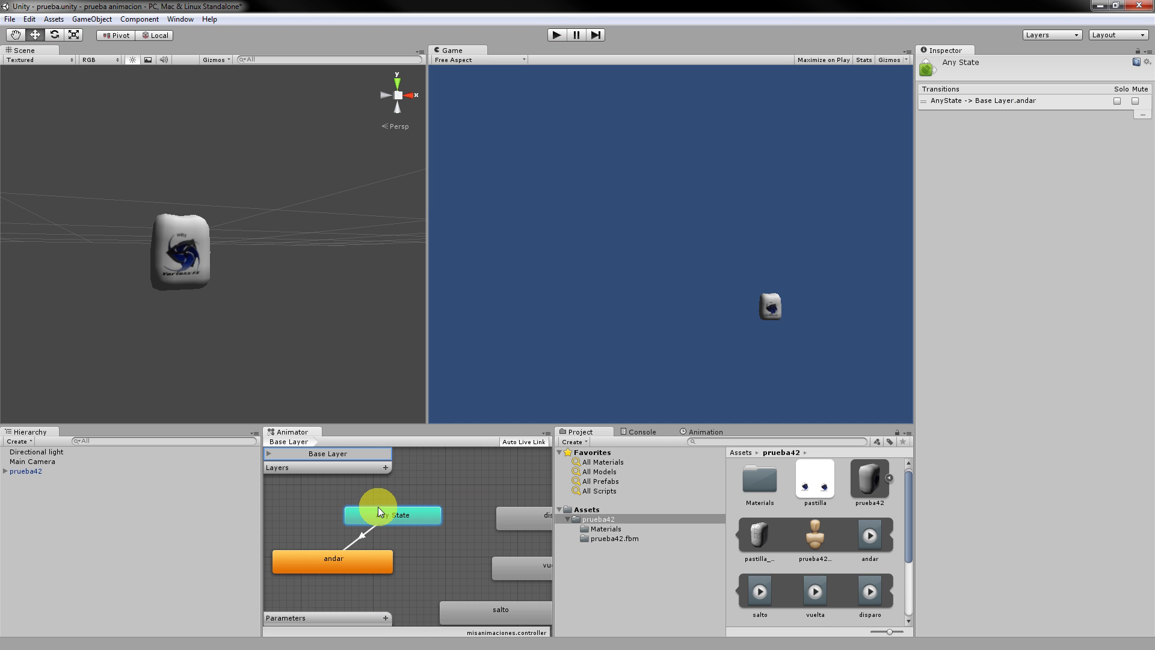
pyautogui.moveTo(355, 562); pyautogui.dragTo(358, 569)
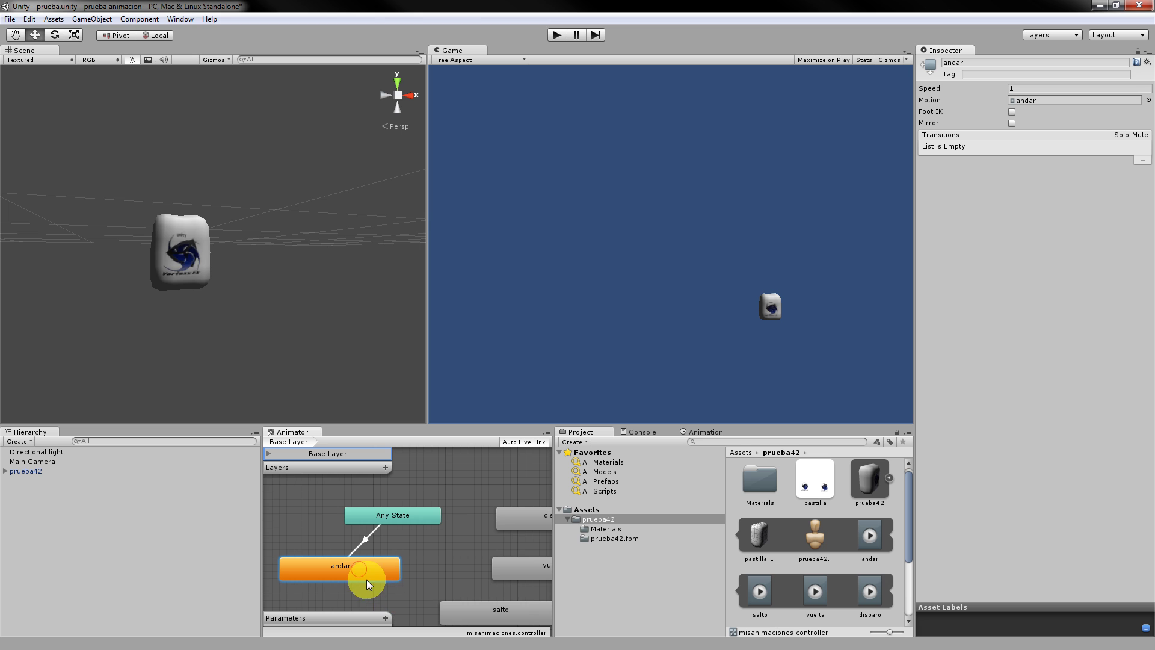
# Add transitions from andar to salto and from salto to vuelta.
pyautogui.rightClick(380, 574)
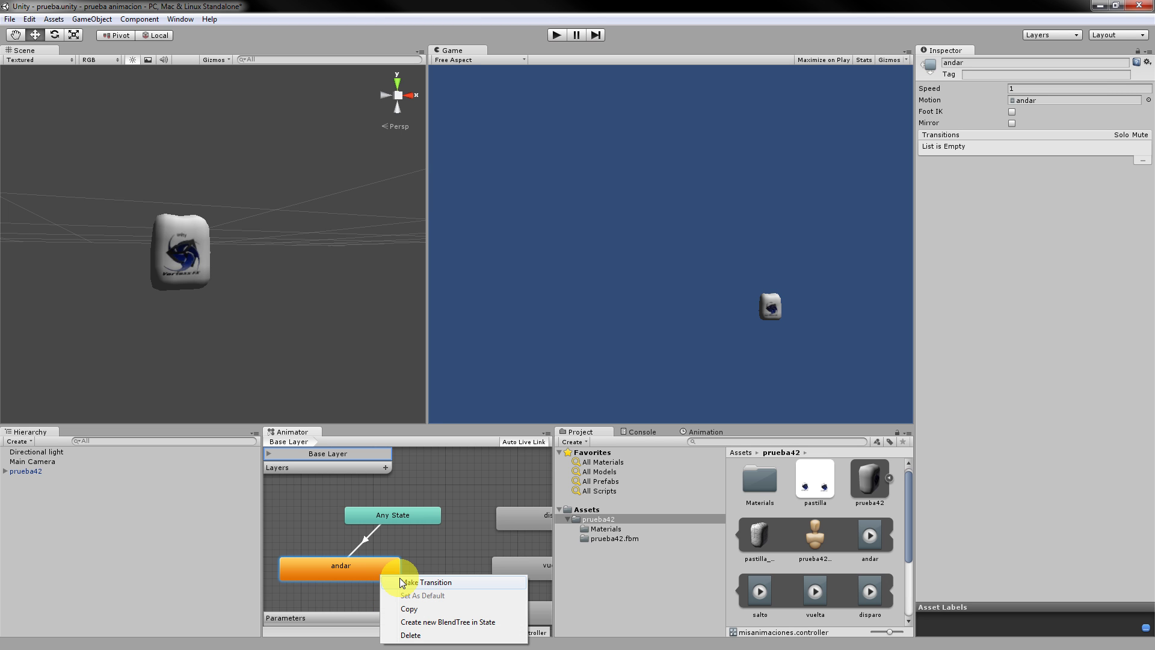
pyautogui.click(402, 582)
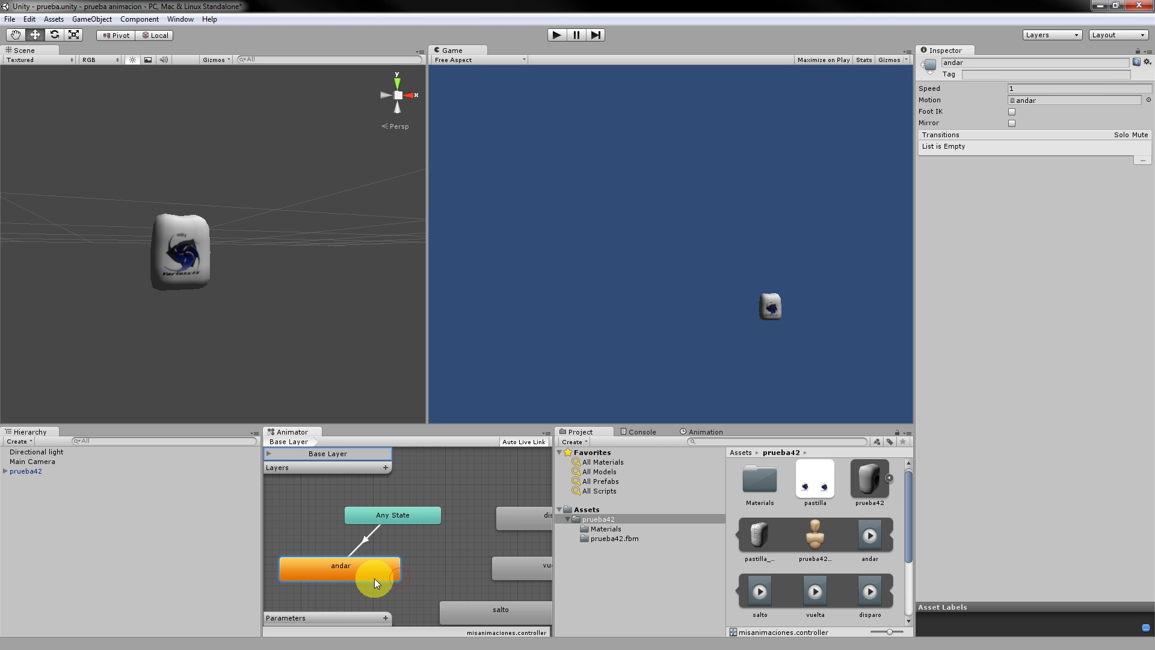
pyautogui.click(482, 611)
pyautogui.moveTo(486, 612)
pyautogui.mouseDown()
pyautogui.moveTo(438, 608)
pyautogui.moveTo(467, 599)
pyautogui.moveTo(463, 611)
pyautogui.mouseUp()
pyautogui.rightClick(474, 608)
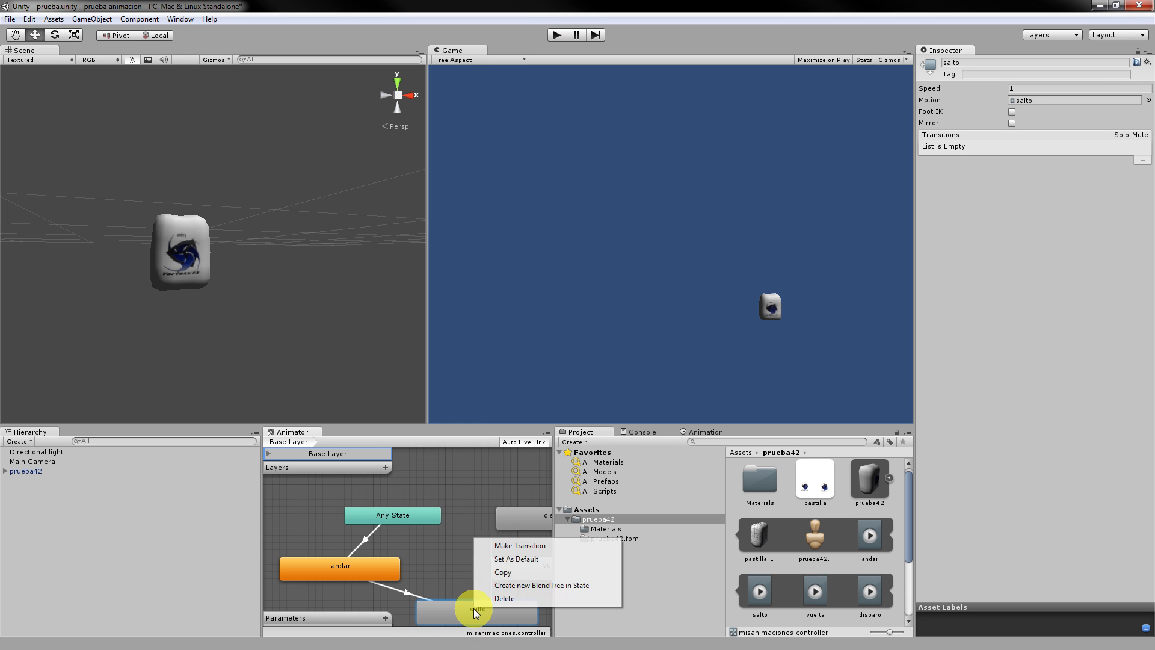
pyautogui.click(532, 545)
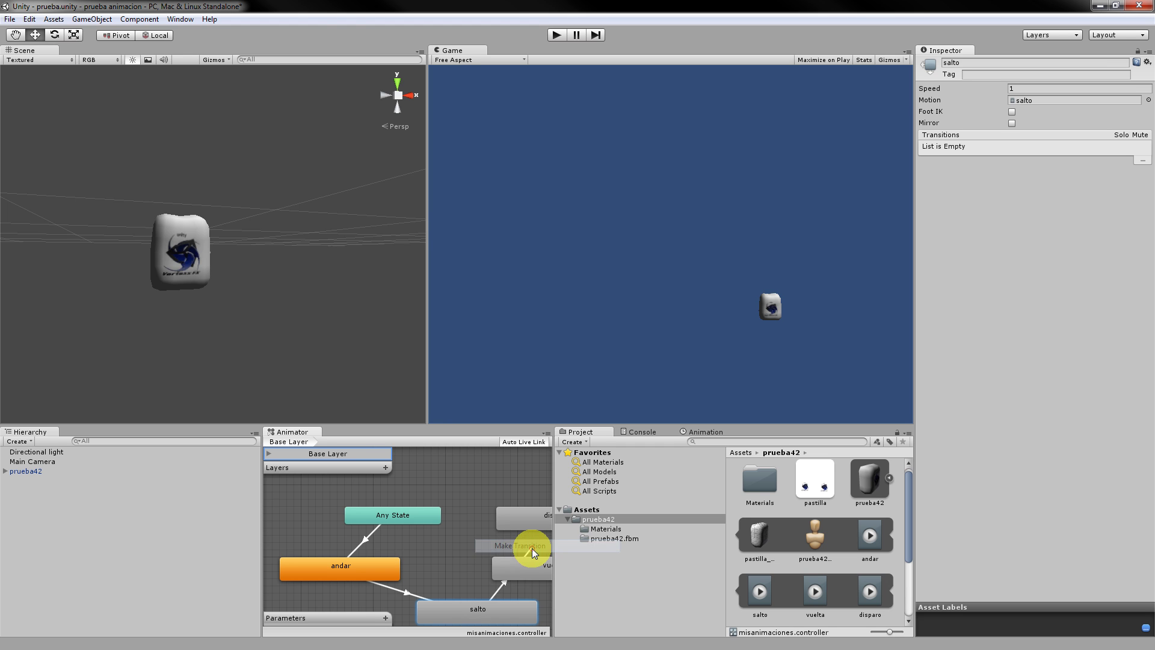
pyautogui.click(527, 566)
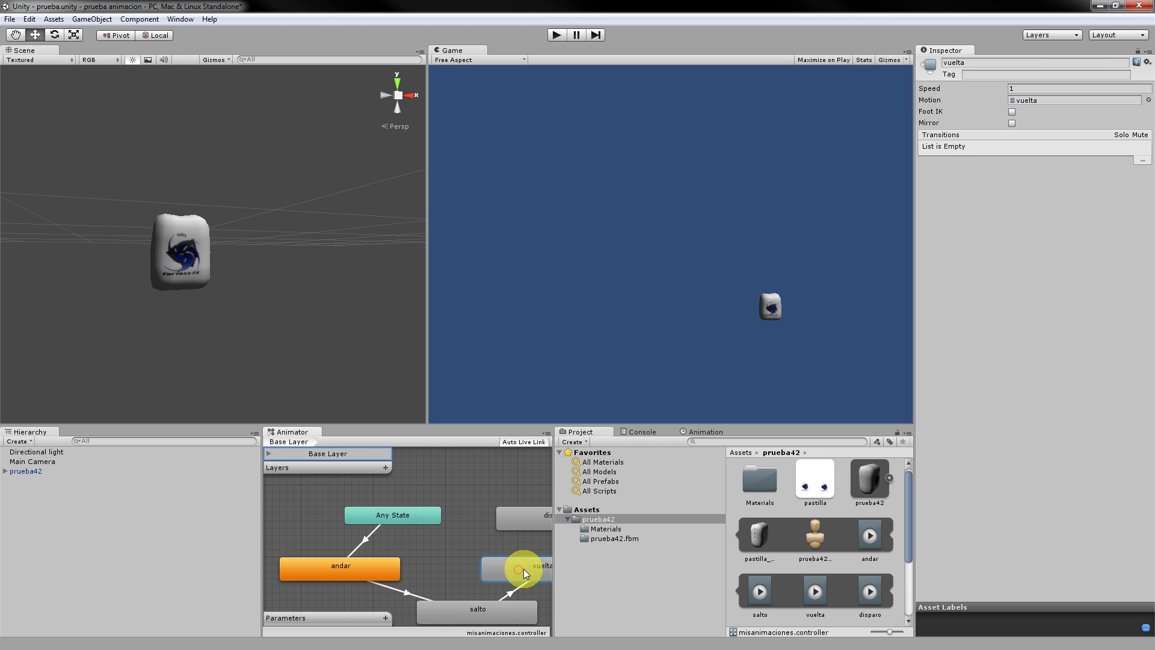
# Add the vuelta-to-disparo transition, tidy the nodes, and run the scene.
pyautogui.rightClick(523, 569)
pyautogui.click(544, 575)
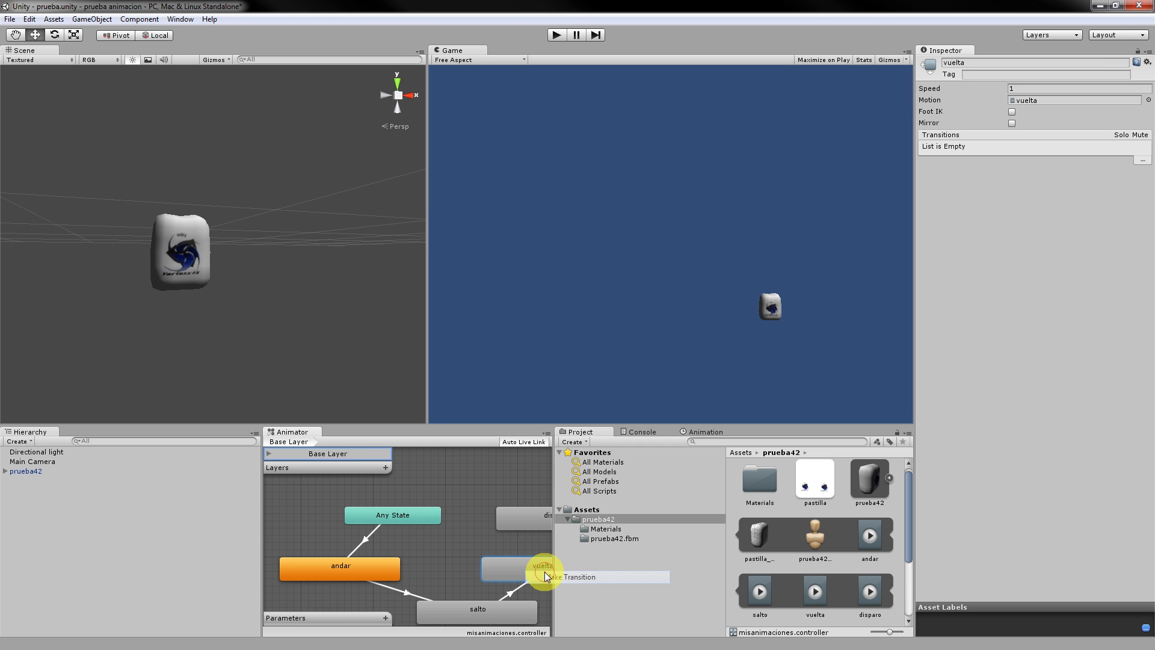
pyautogui.click(525, 513)
pyautogui.moveTo(536, 521); pyautogui.dragTo(506, 525)
pyautogui.moveTo(419, 513); pyautogui.dragTo(461, 476)
pyautogui.moveTo(481, 518); pyautogui.dragTo(455, 529)
pyautogui.click(357, 577)
pyautogui.click(450, 543)
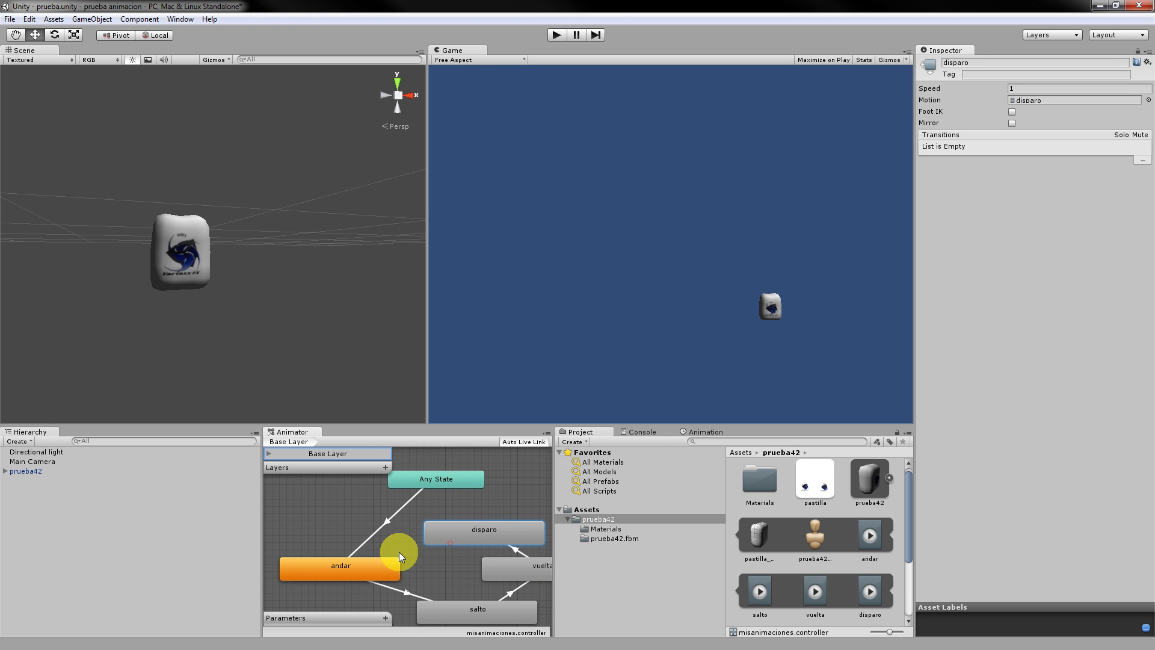
pyautogui.click(363, 566)
pyautogui.click(555, 36)
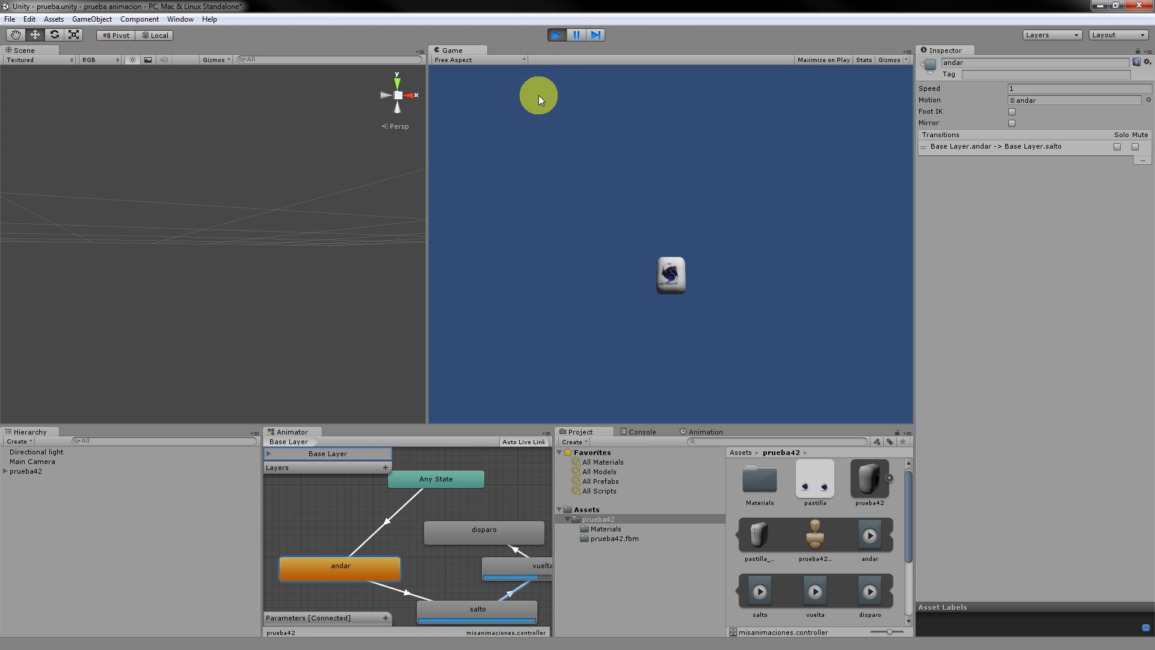
# Stop play, align the Main Camera with the scene view via GameObject > Align With View, and test.
pyautogui.click(555, 34)
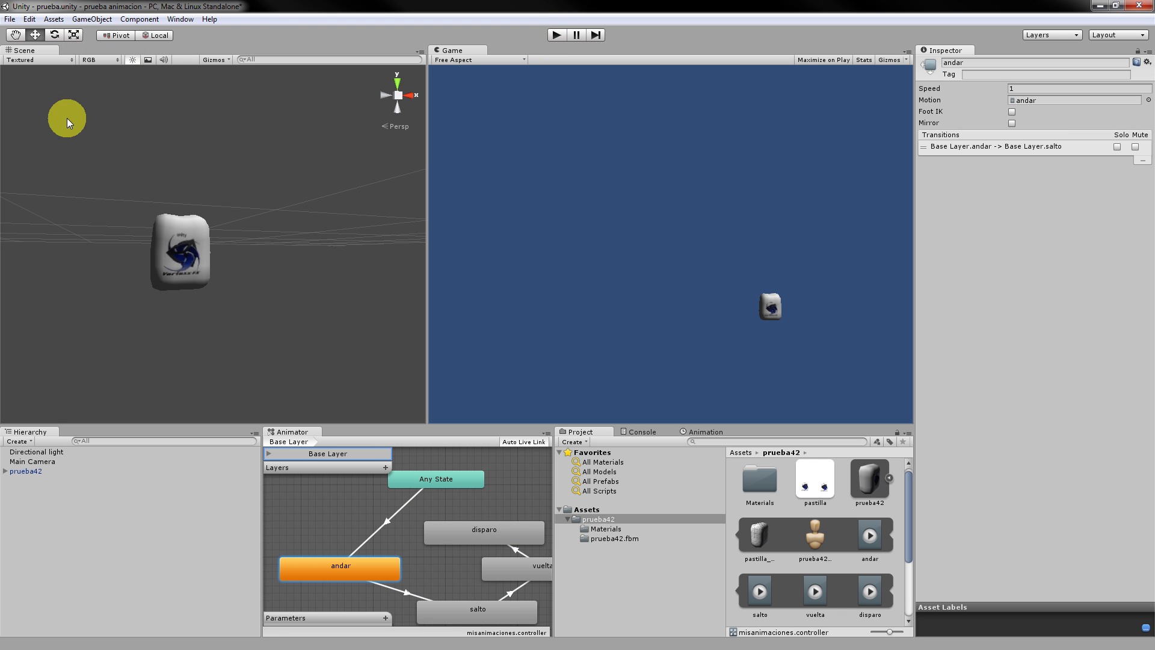
pyautogui.click(39, 461)
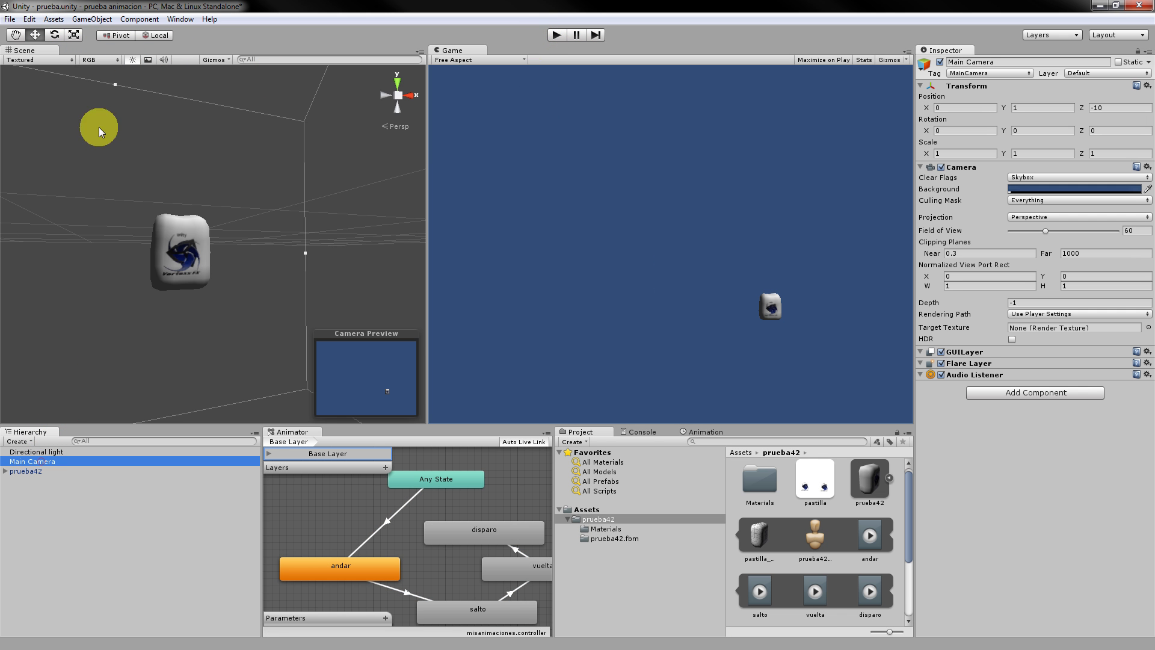
pyautogui.click(93, 21)
pyautogui.click(179, 155)
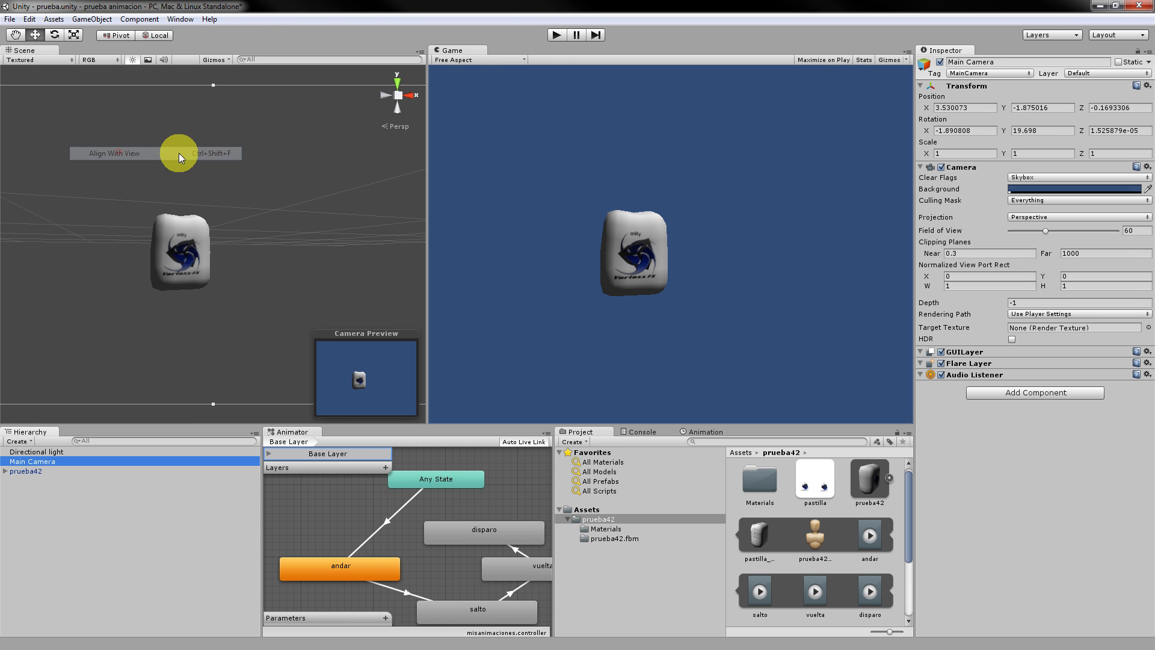
pyautogui.click(556, 35)
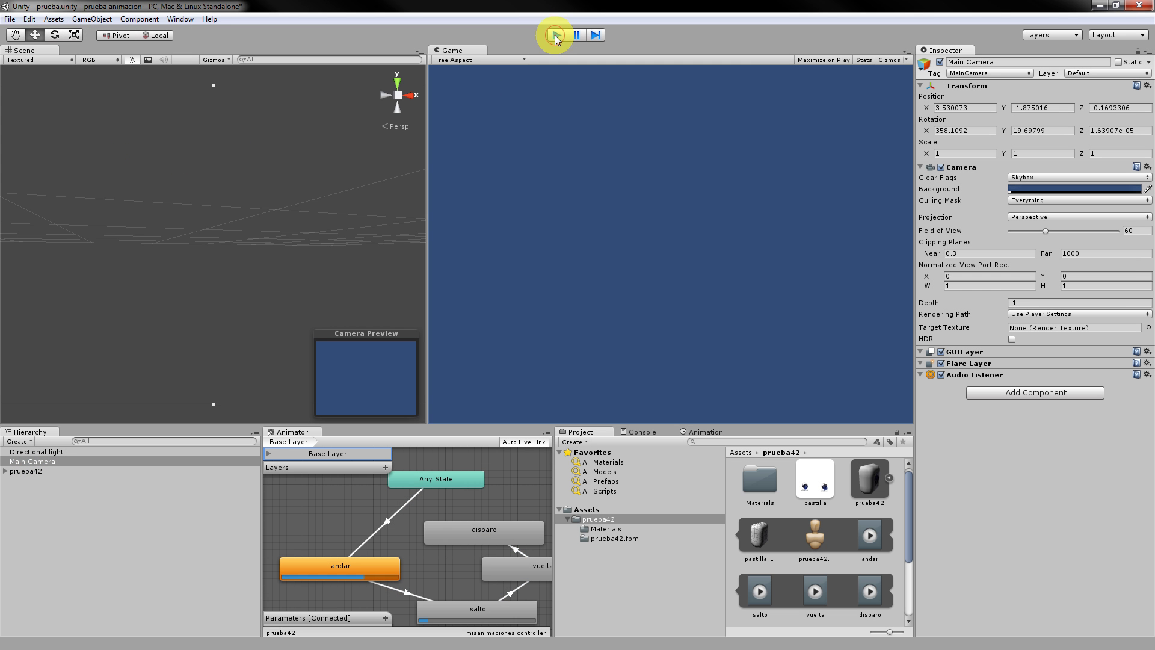
pyautogui.click(556, 35)
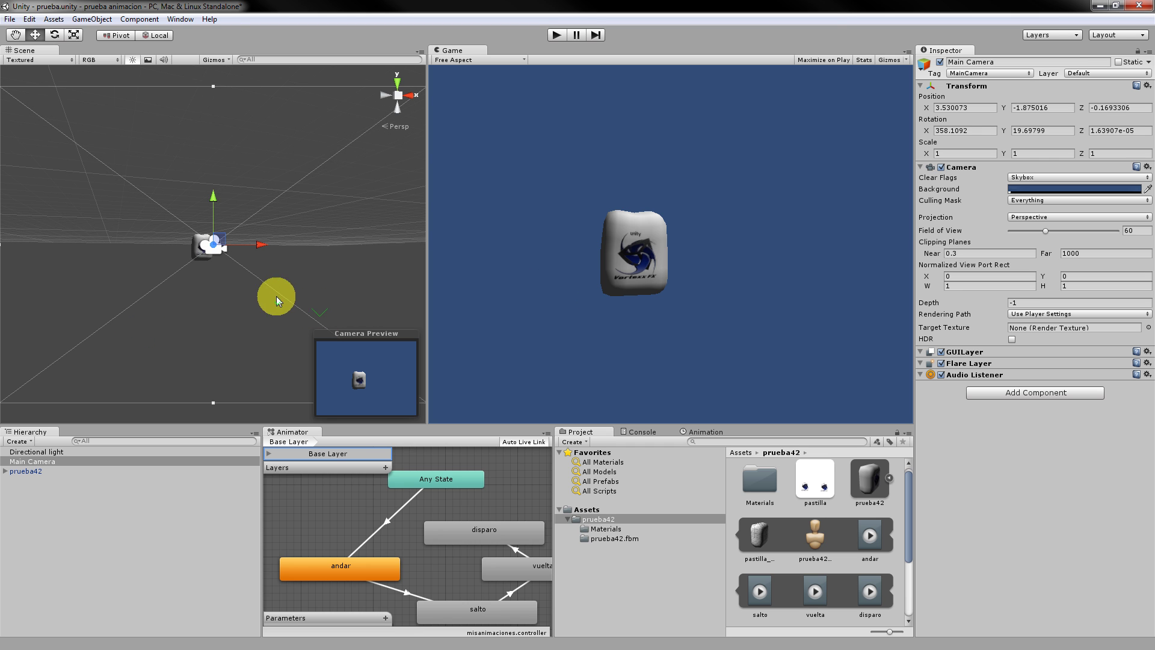
# Move the camera to the scene view again, expand prueba42's children, and stop play mode.
pyautogui.click(92, 19)
pyautogui.moveTo(125, 49)
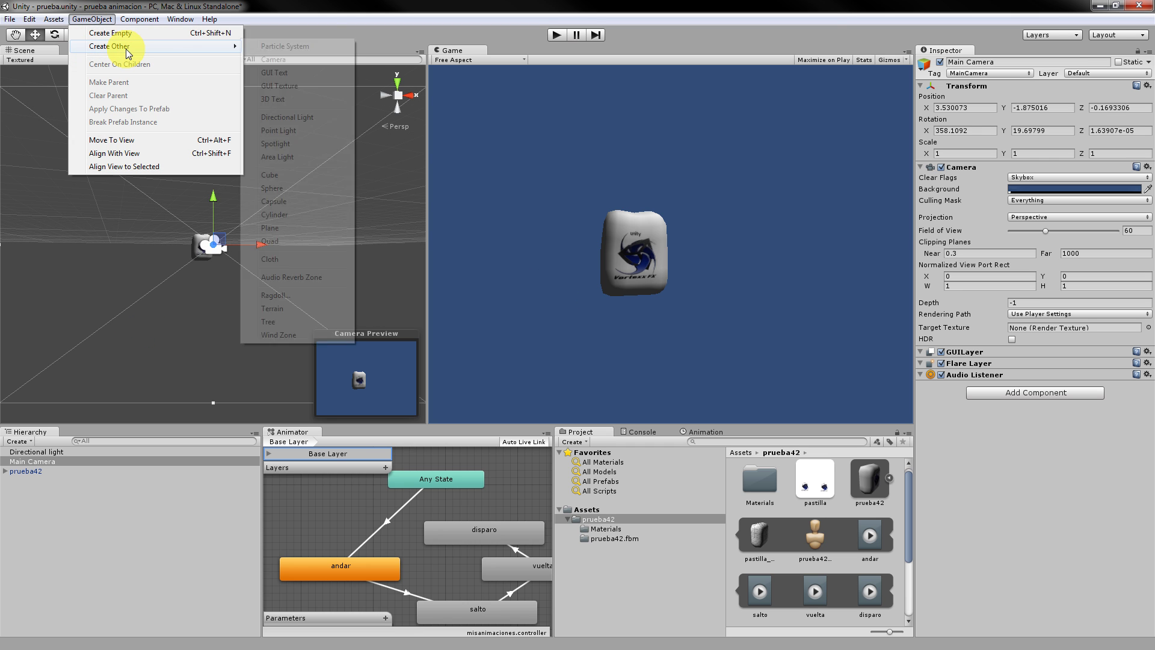
pyautogui.click(131, 153)
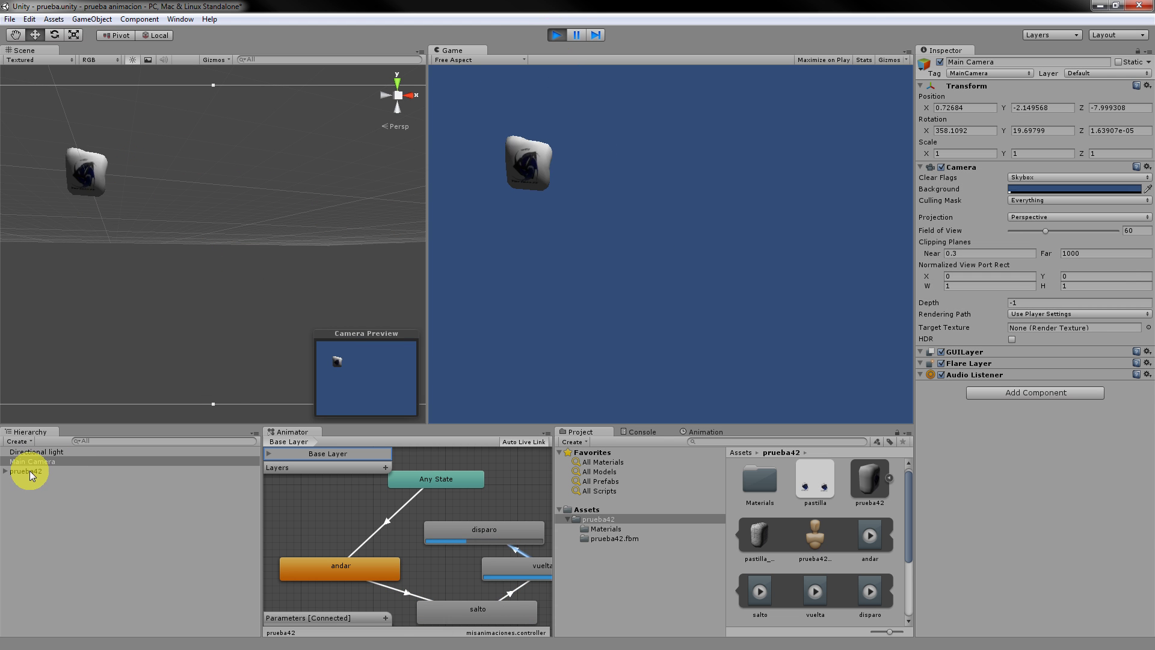
pyautogui.click(7, 472)
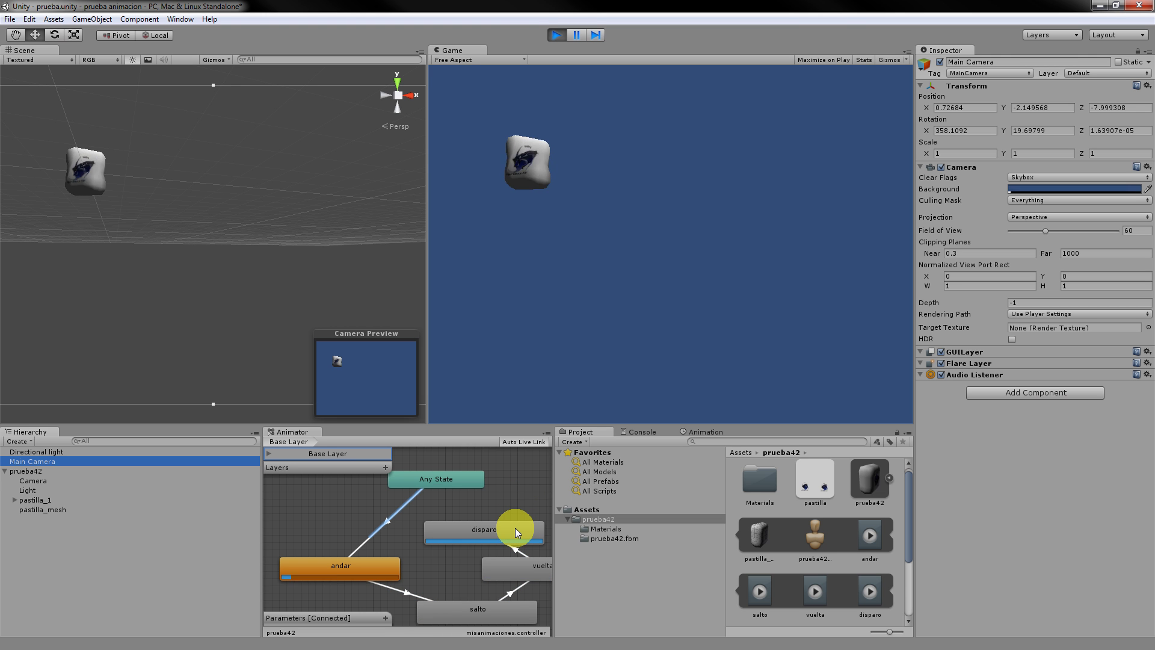
pyautogui.click(558, 35)
# Add a transition from disparo back to andar to close the animation loop.
pyautogui.moveTo(476, 535); pyautogui.dragTo(482, 527)
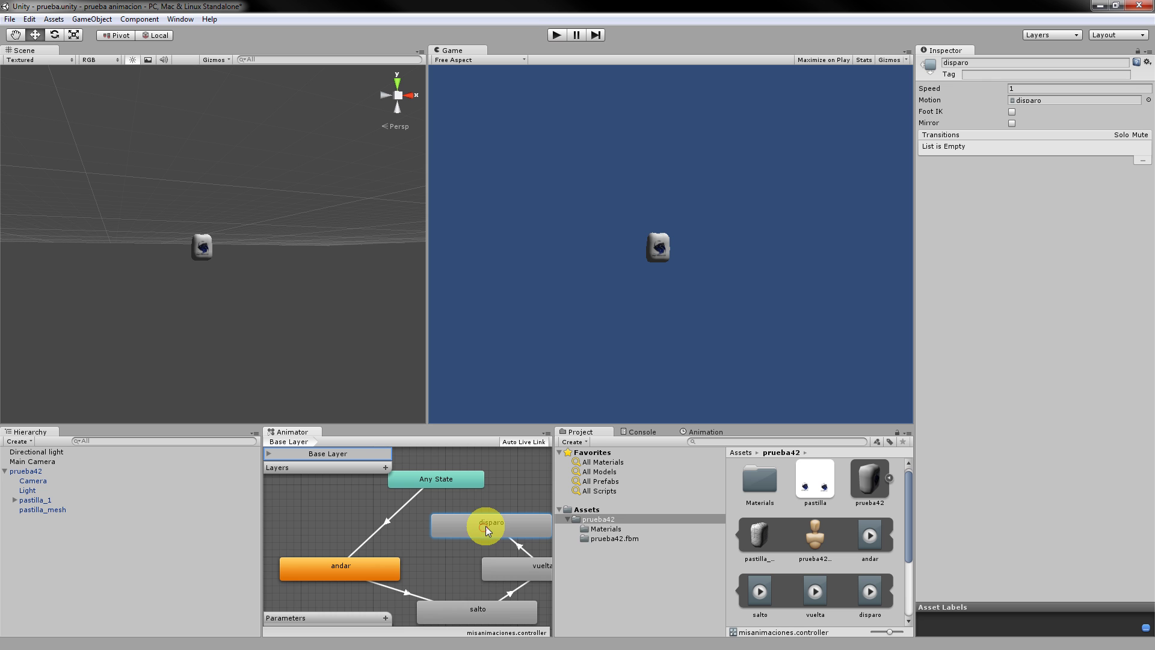
pyautogui.rightClick(485, 529)
pyautogui.click(515, 531)
pyautogui.click(364, 566)
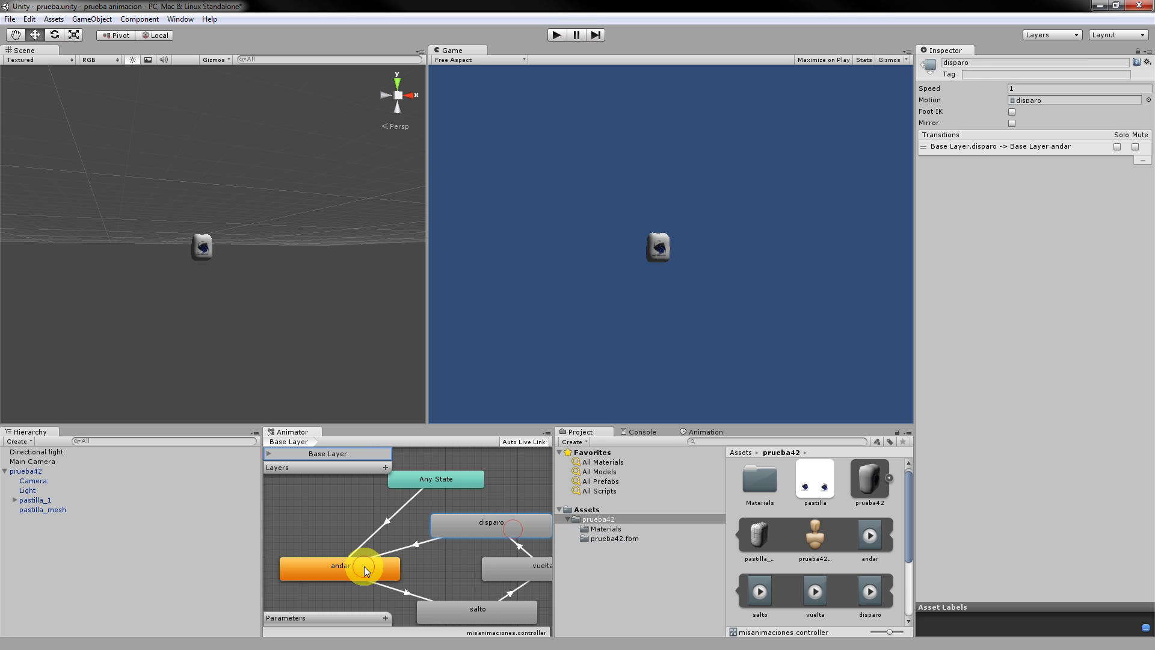
pyautogui.moveTo(364, 565); pyautogui.dragTo(366, 572)
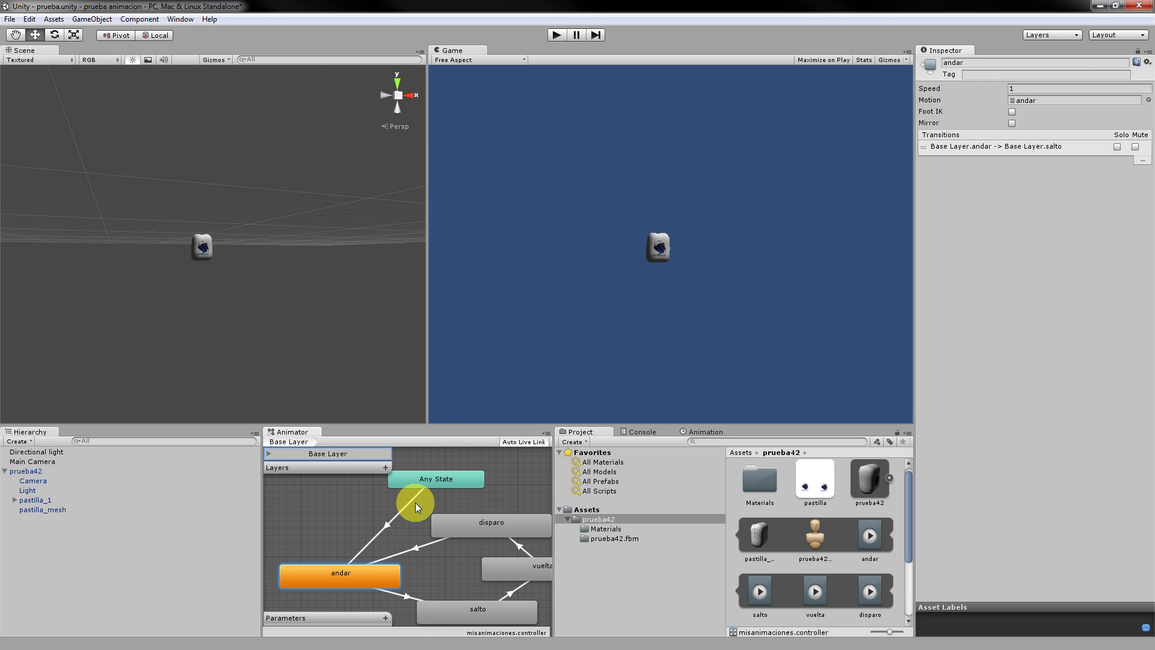
# Play-test the looping transitions, then add a new animator parameter.
pyautogui.click(556, 37)
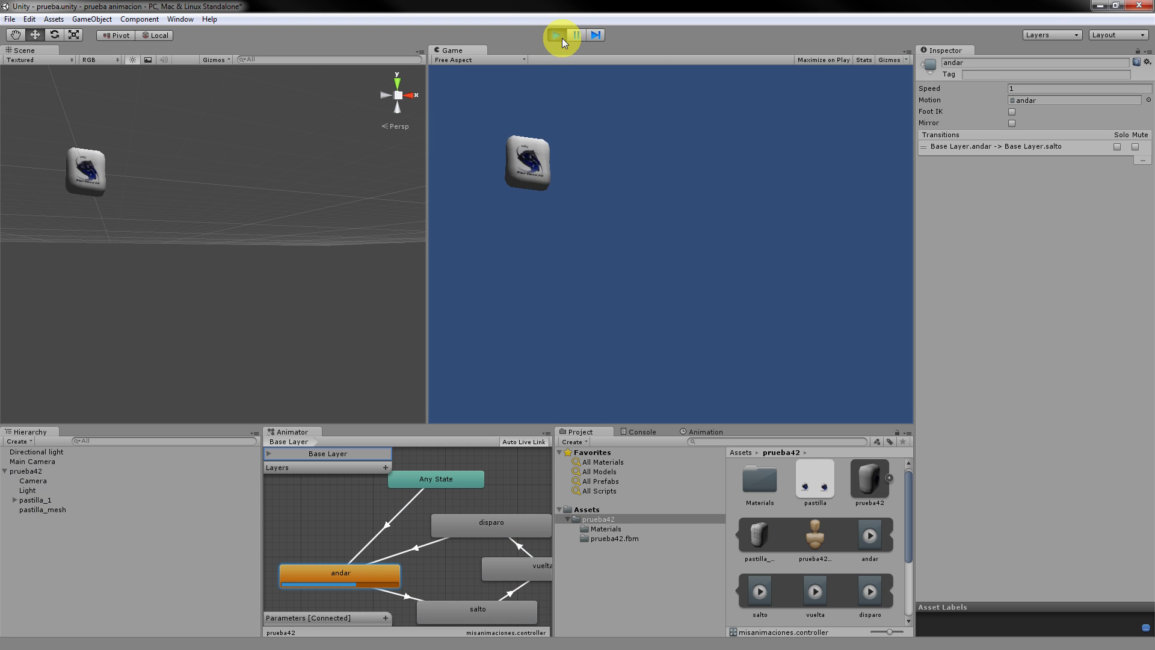
pyautogui.click(556, 37)
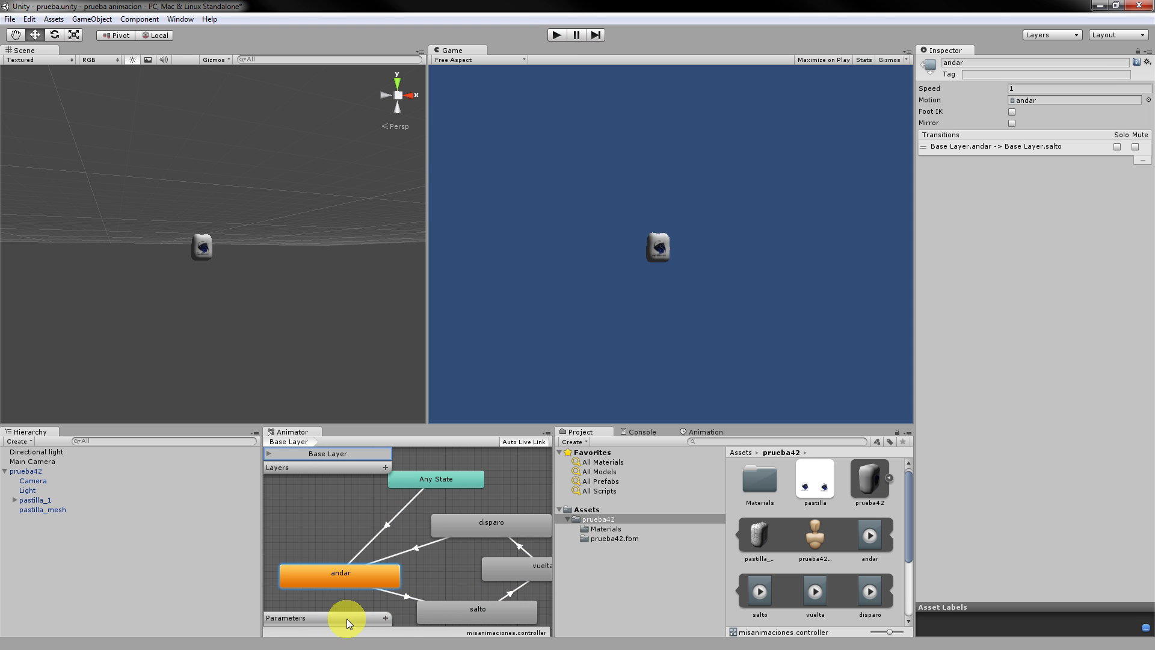
pyautogui.click(385, 618)
# Make the new parameter a Float named velocidad with value 2, adjusting salto and andar positions.
pyautogui.click(410, 590)
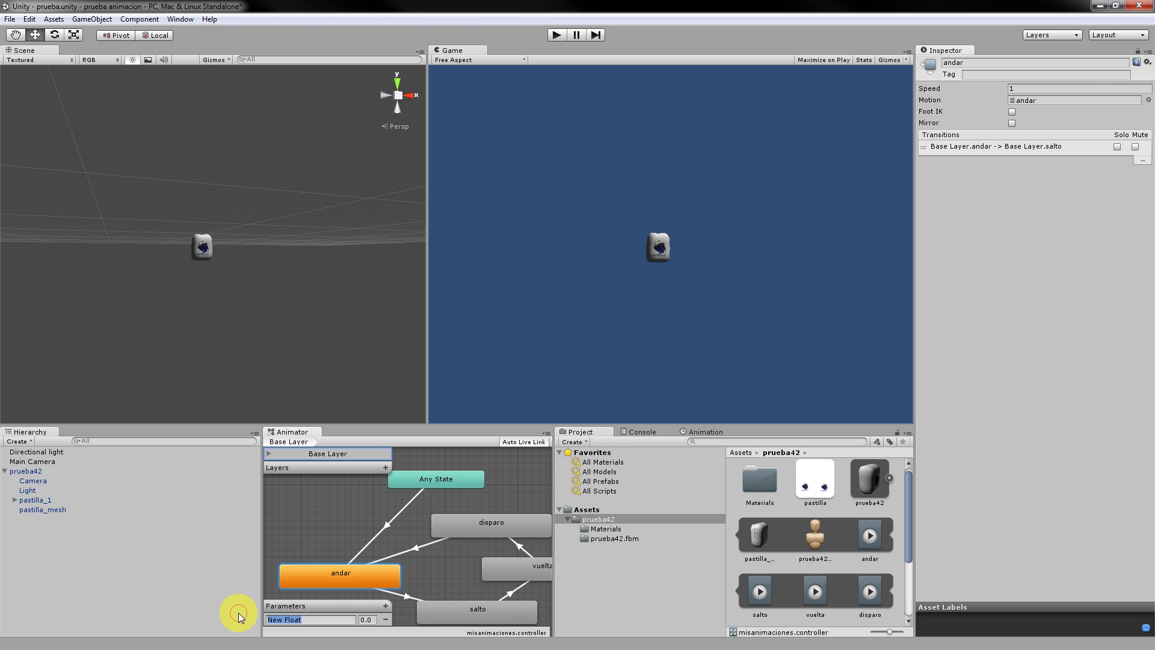
pyautogui.write('velocidad')
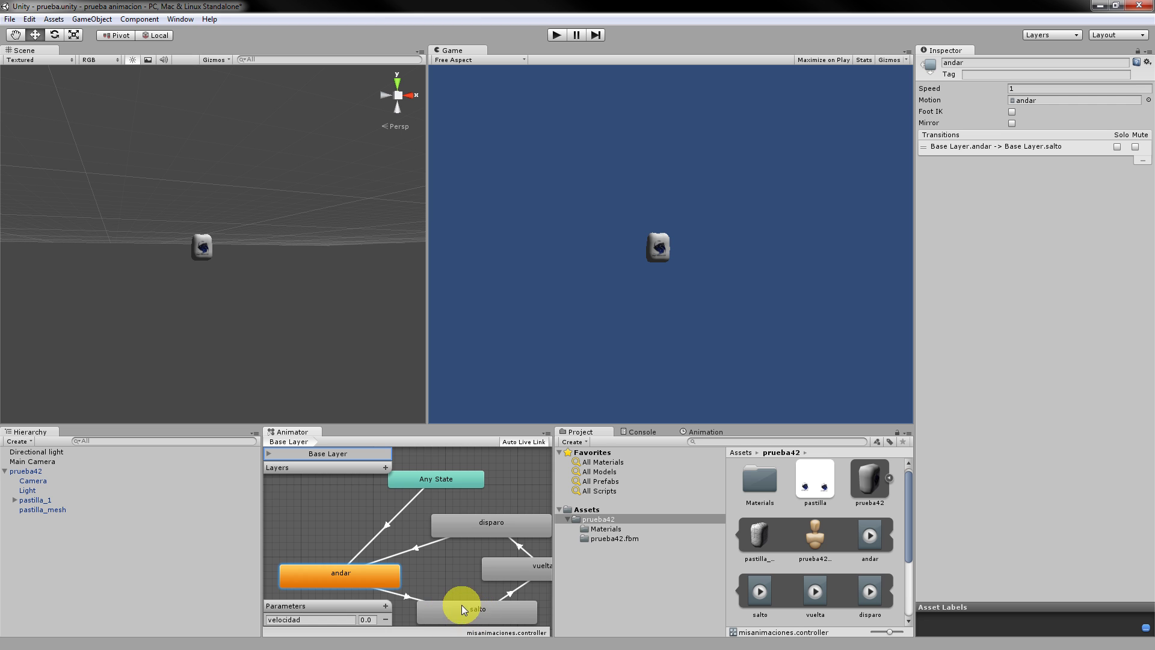
pyautogui.moveTo(460, 605); pyautogui.dragTo(456, 605)
pyautogui.moveTo(302, 583); pyautogui.dragTo(323, 564)
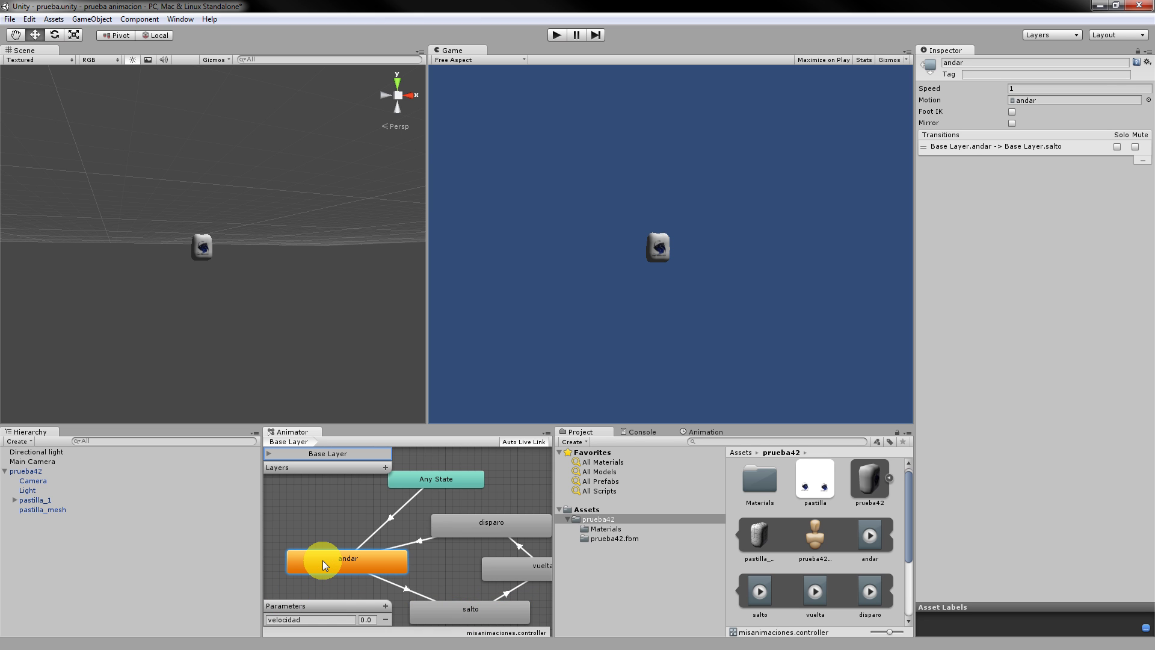
pyautogui.click(374, 618)
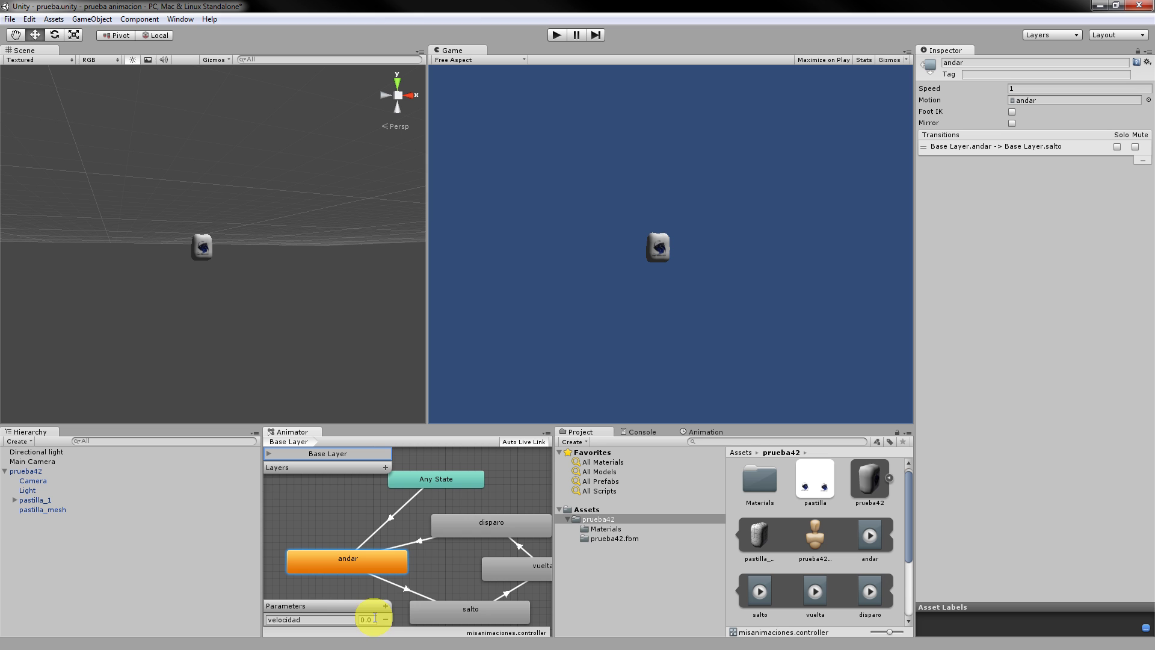
pyautogui.write('2')
pyautogui.press('Return')
pyautogui.moveTo(375, 568); pyautogui.dragTo(345, 573)
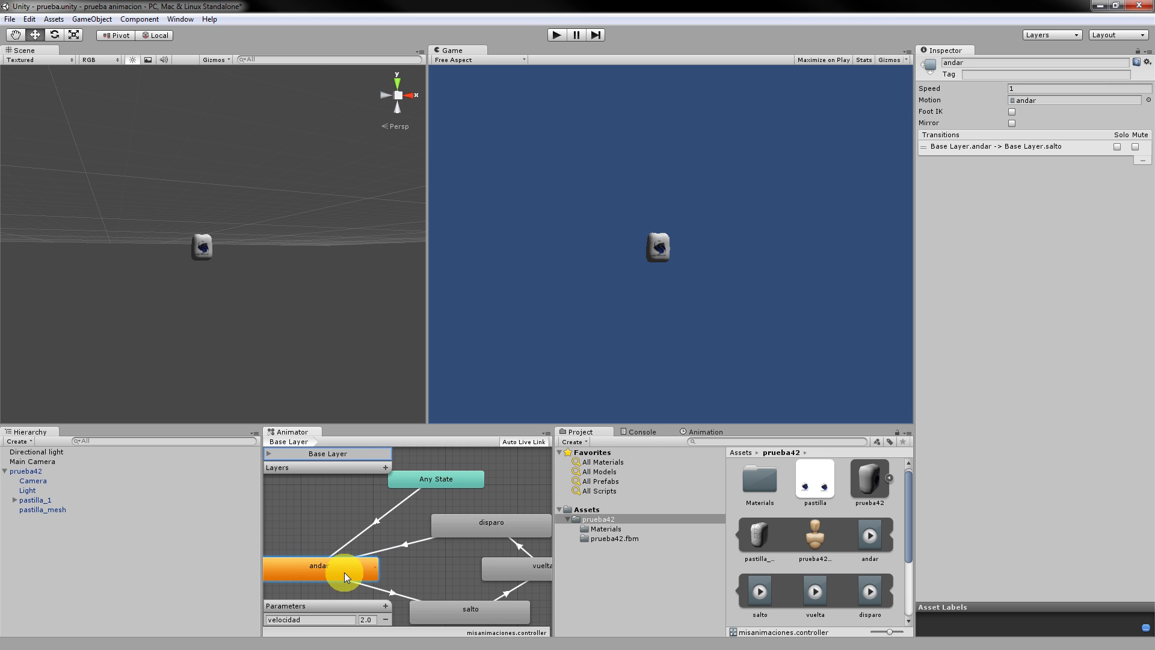
# Give the salto-to-vuelta transition the condition velocidad Greater 0.3 and play-test it.
pyautogui.click(480, 611)
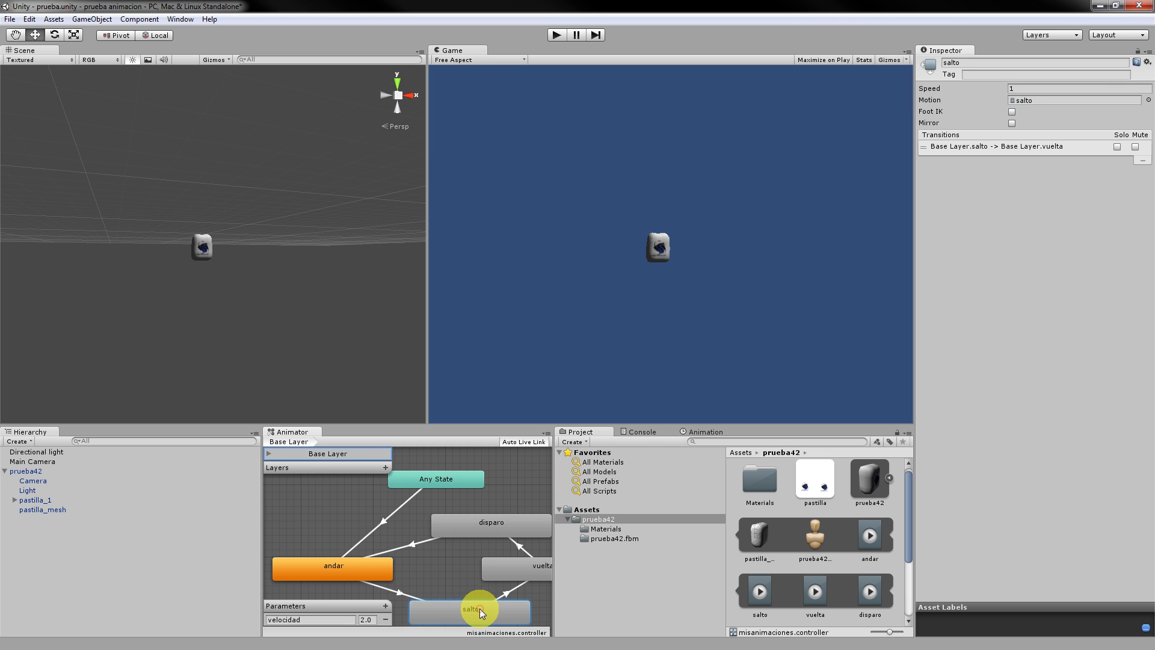
pyautogui.click(1008, 151)
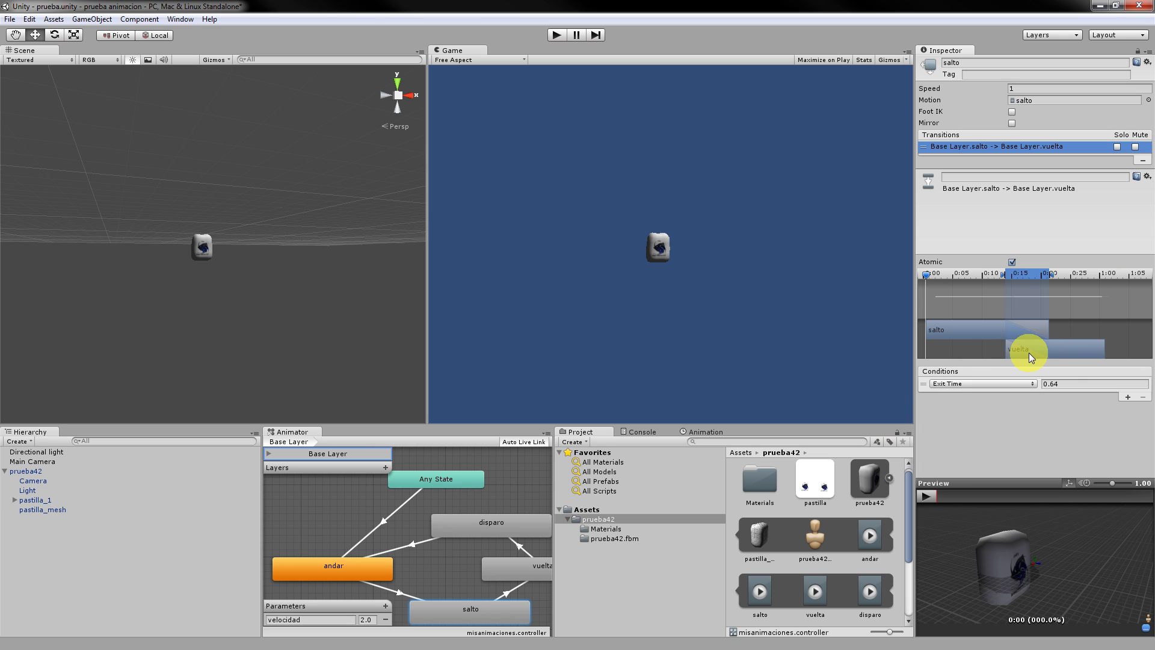
pyautogui.click(1008, 384)
pyautogui.click(990, 399)
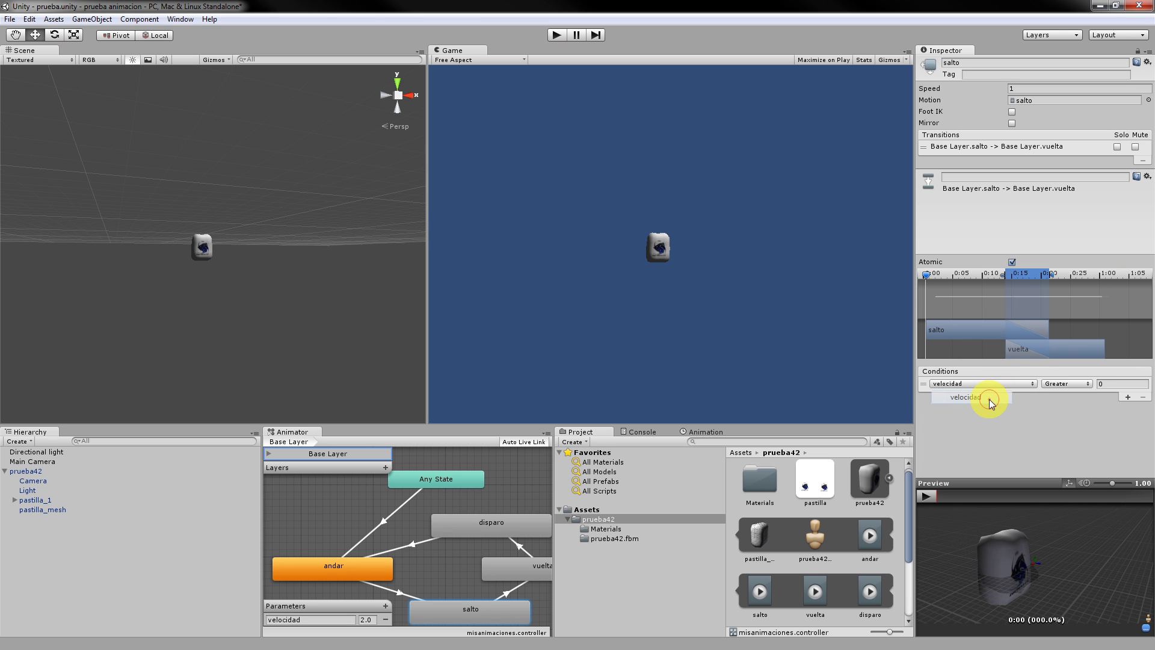
pyautogui.click(1120, 383)
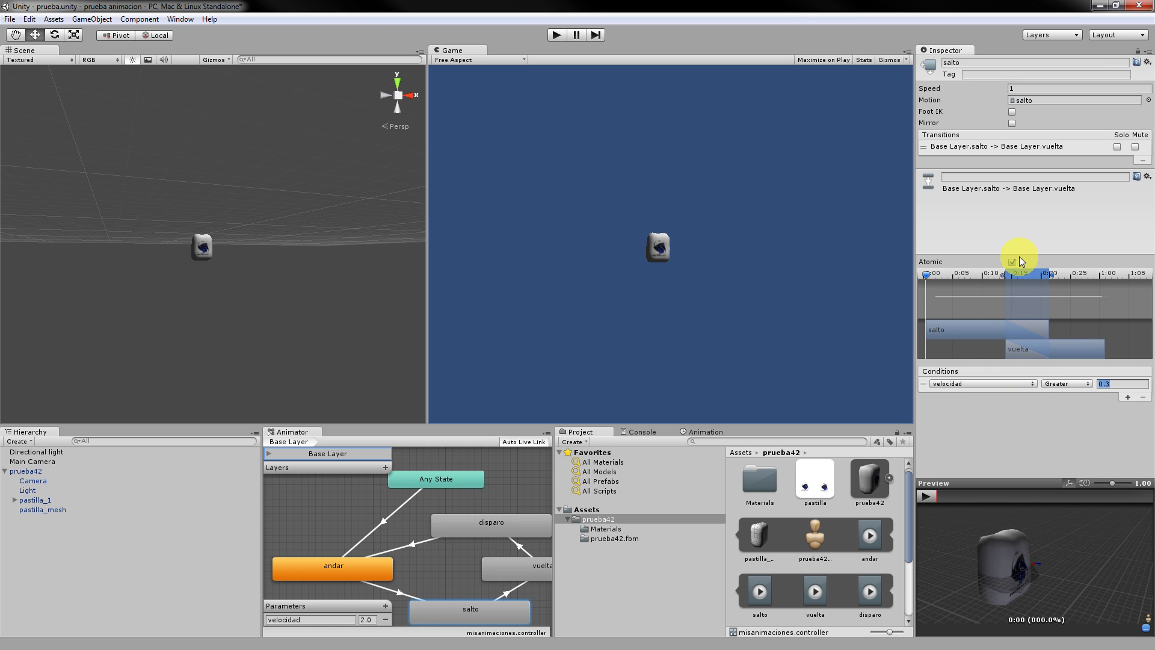
pyautogui.click(554, 36)
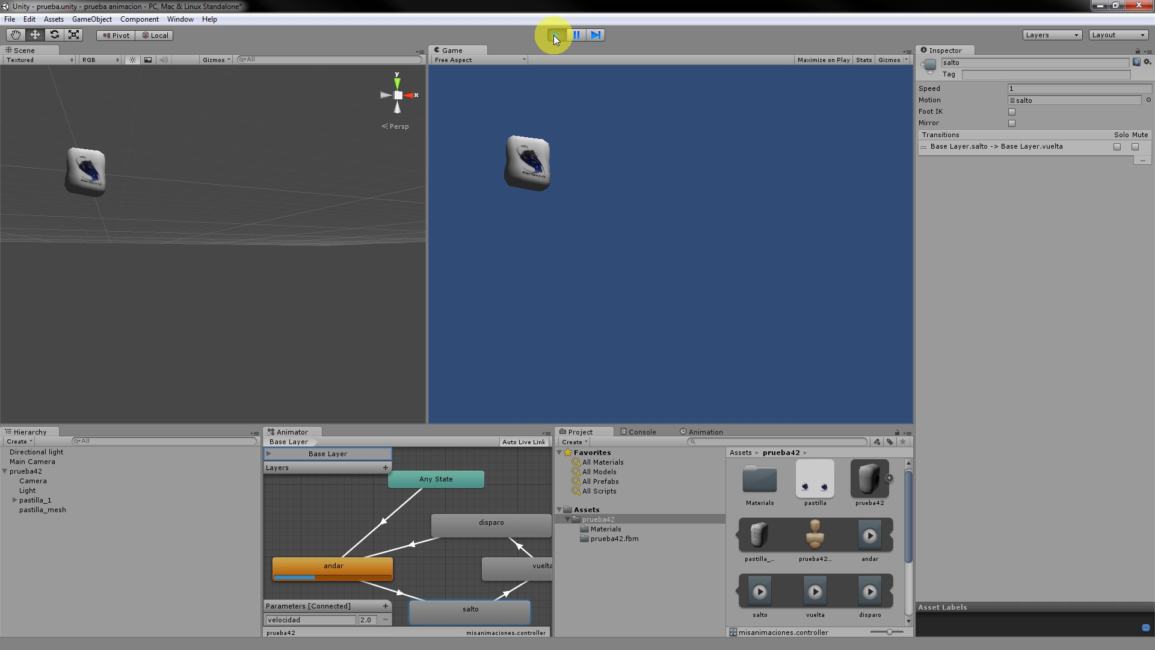
pyautogui.click(555, 36)
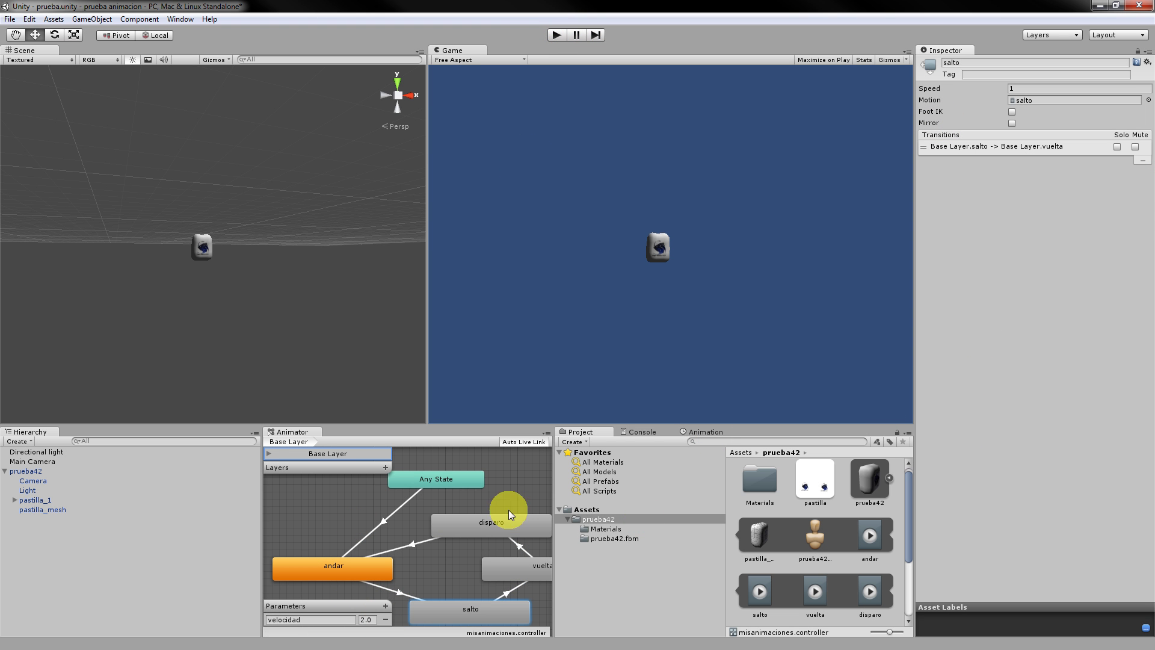
# Set velocidad to 4.0 and replay the scene to compare.
pyautogui.click(1078, 147)
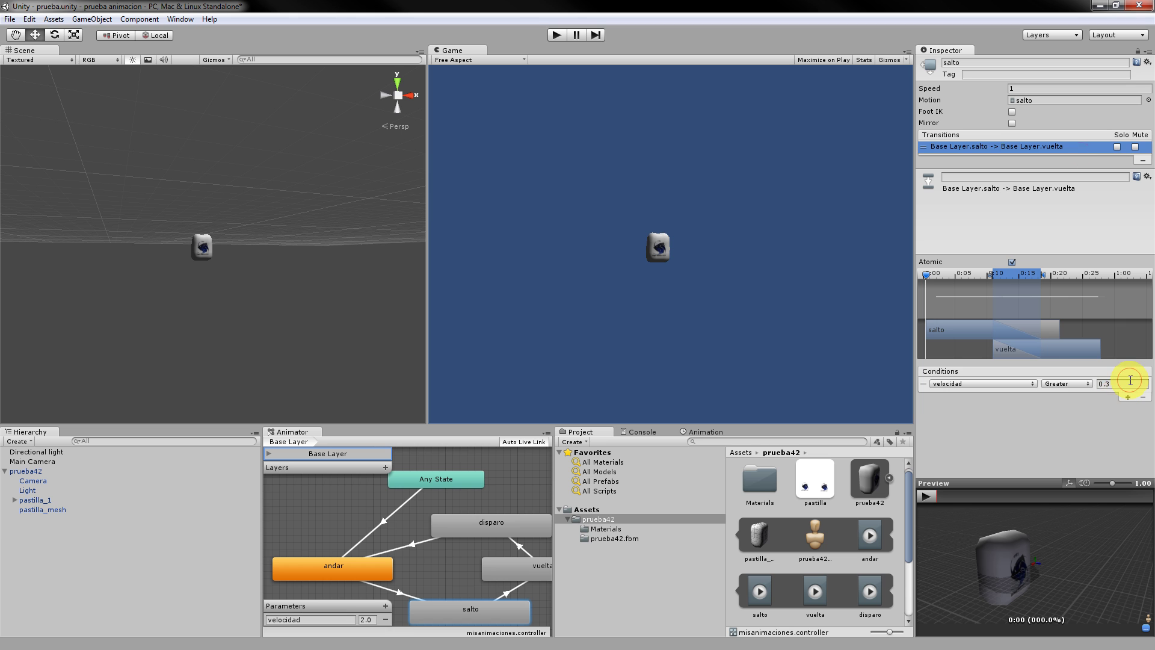
pyautogui.click(1126, 383)
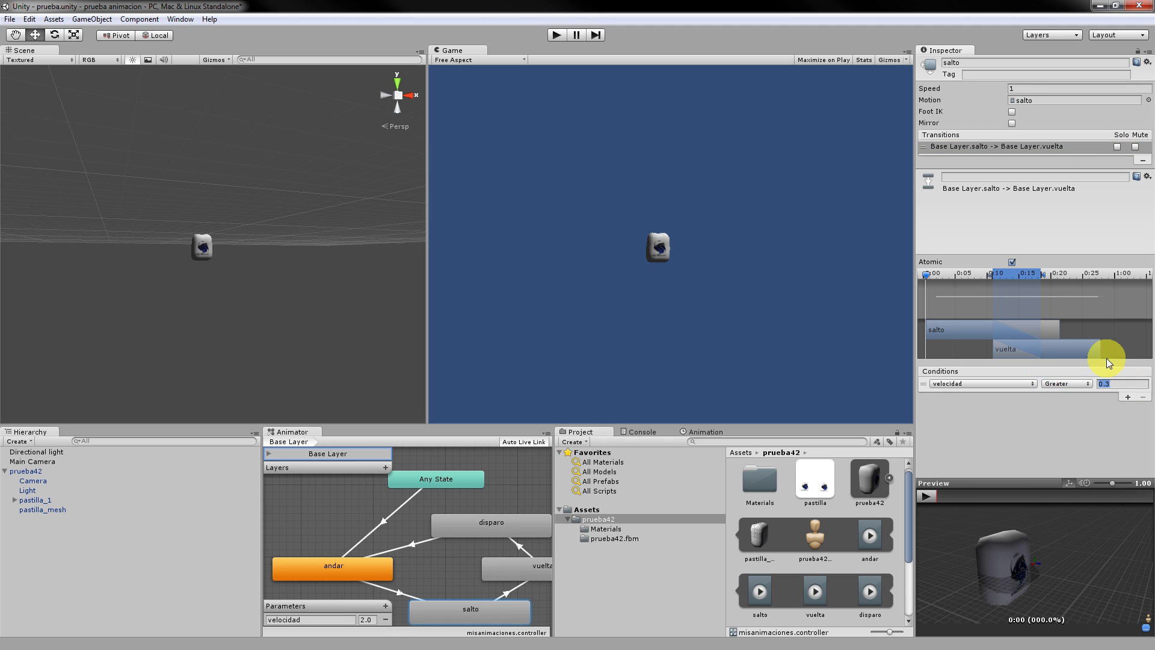
pyautogui.click(370, 620)
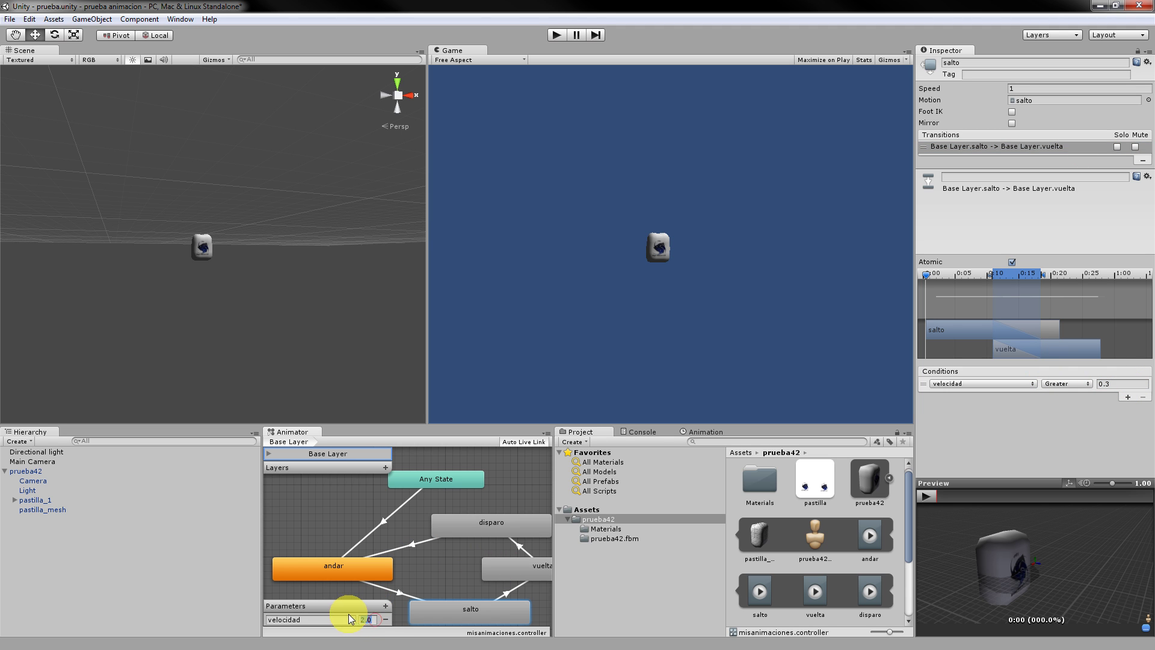
pyautogui.write('4.0')
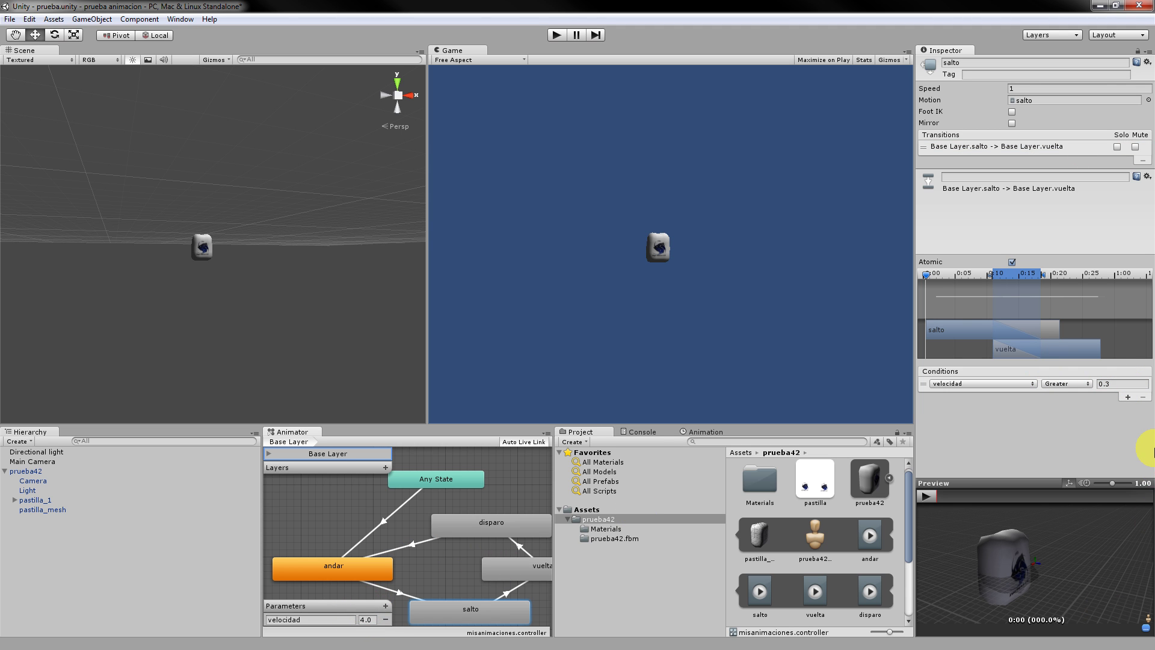
pyautogui.click(554, 35)
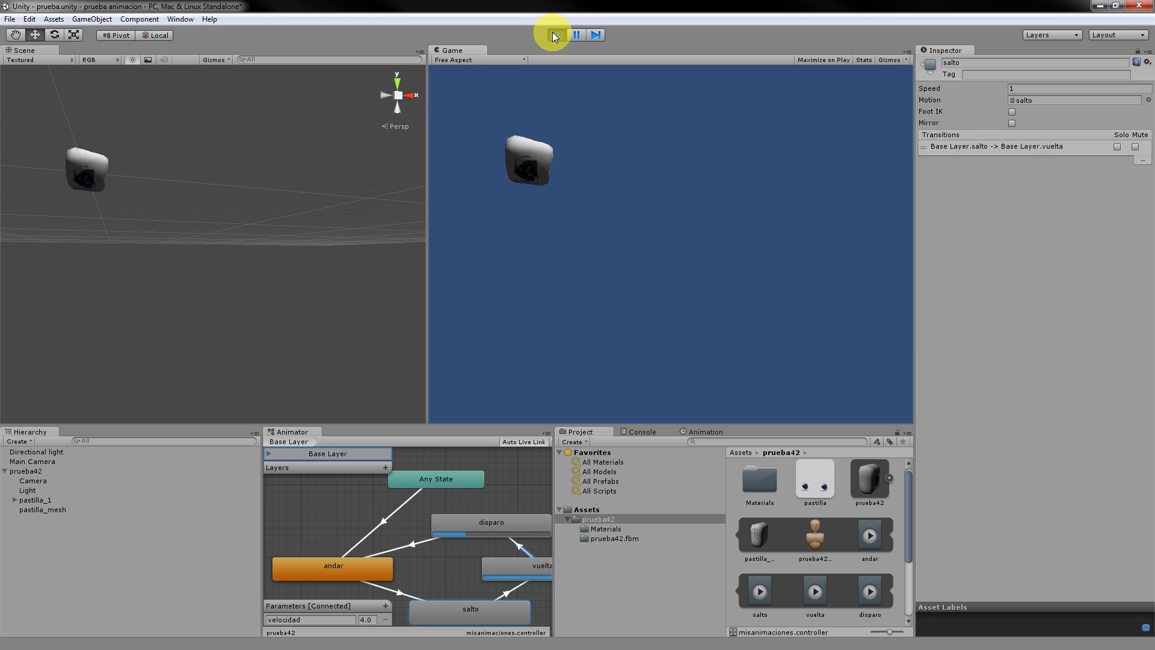
pyautogui.click(554, 36)
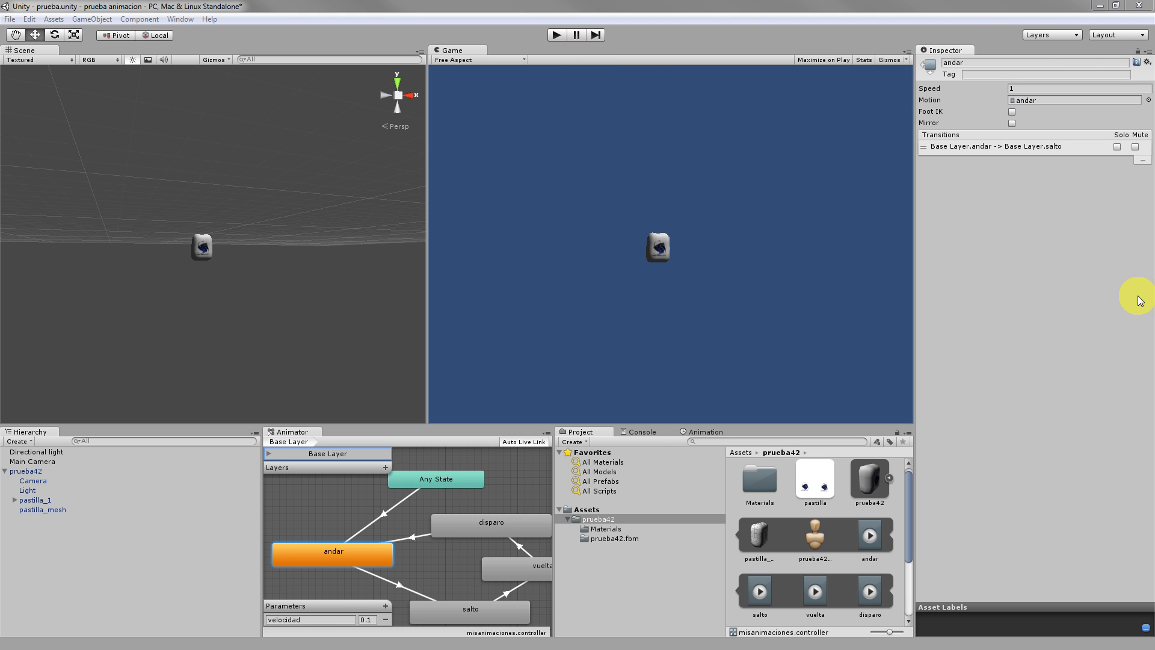
# Check the andar-to-salto transition's velocidad greater than 0.2 condition, then run the scene.
pyautogui.click(1010, 156)
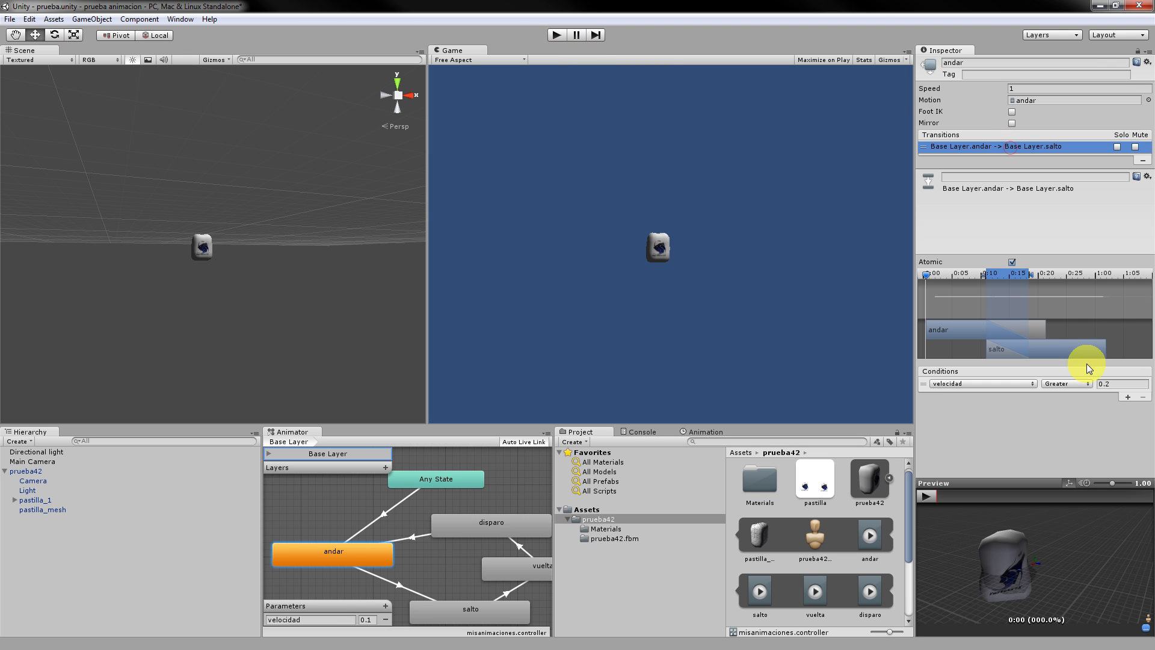
pyautogui.click(1116, 384)
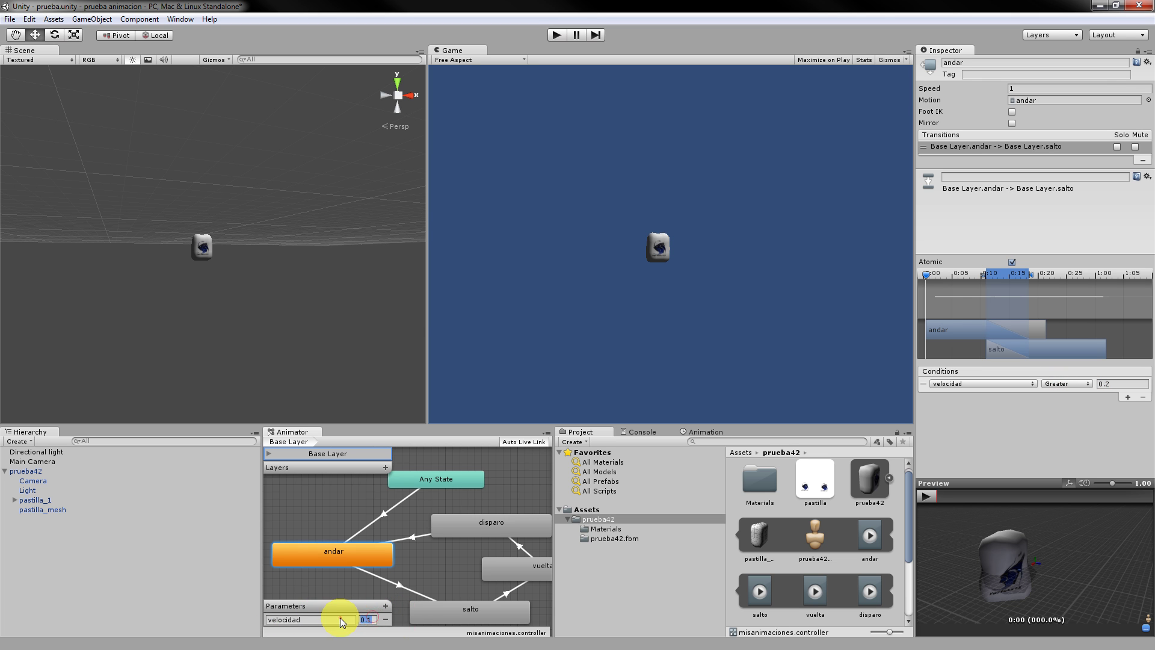
pyautogui.click(554, 34)
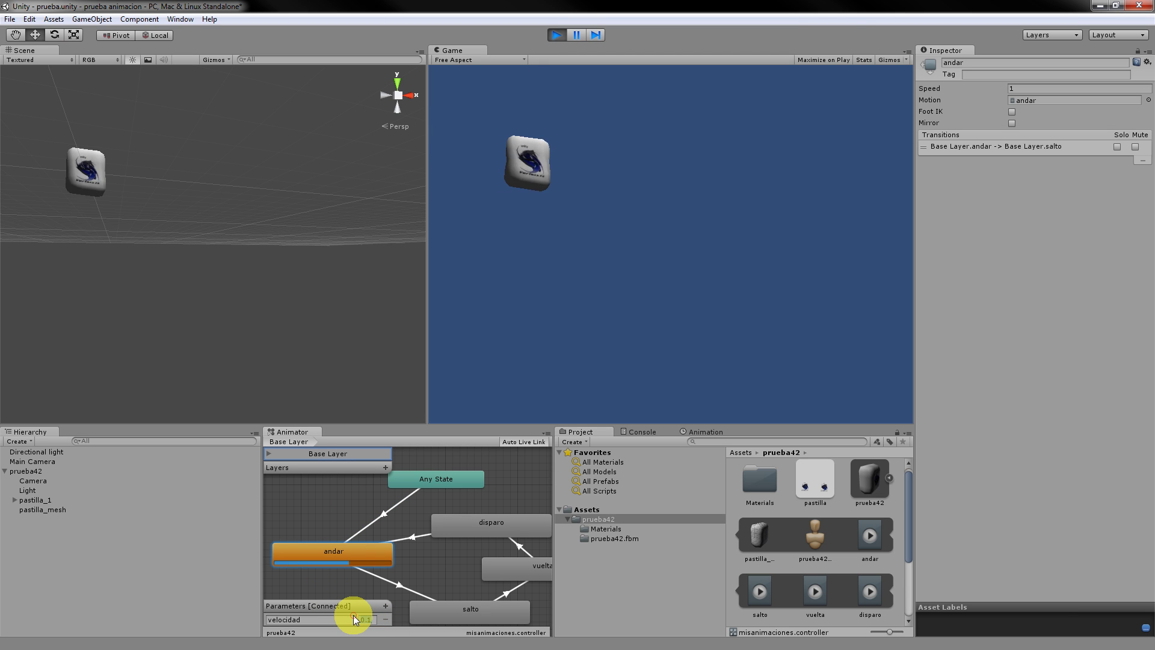
# During play, change velocidad to 0.3, then 0.2, then 0.1.
pyautogui.write('0.3')
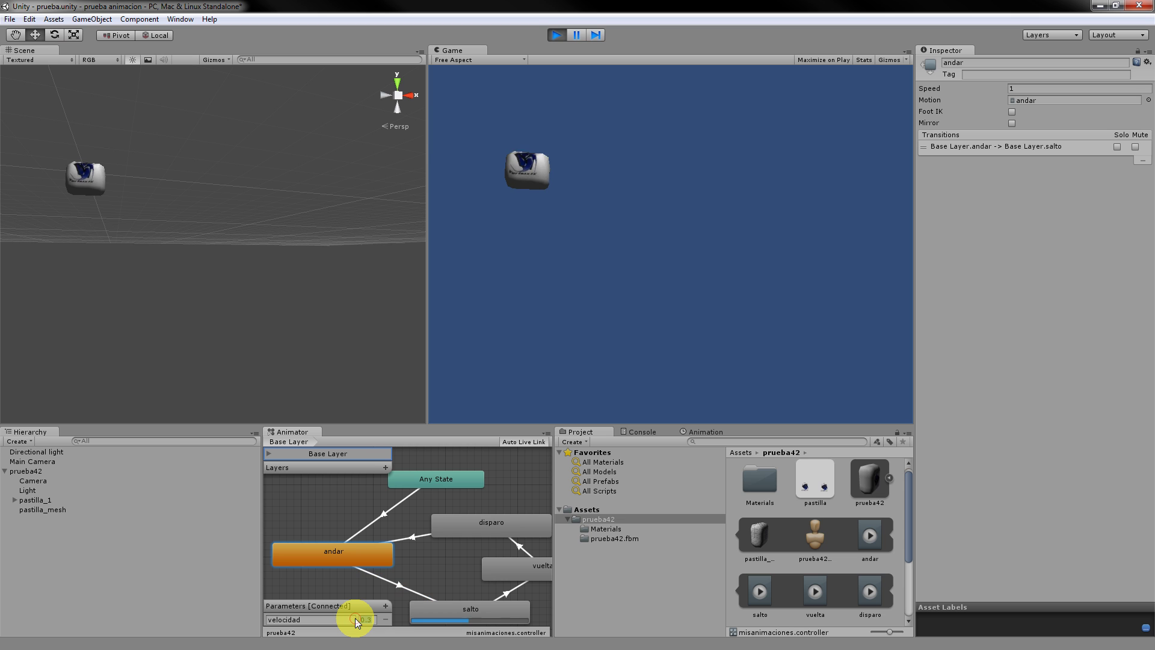
pyautogui.write('0.2')
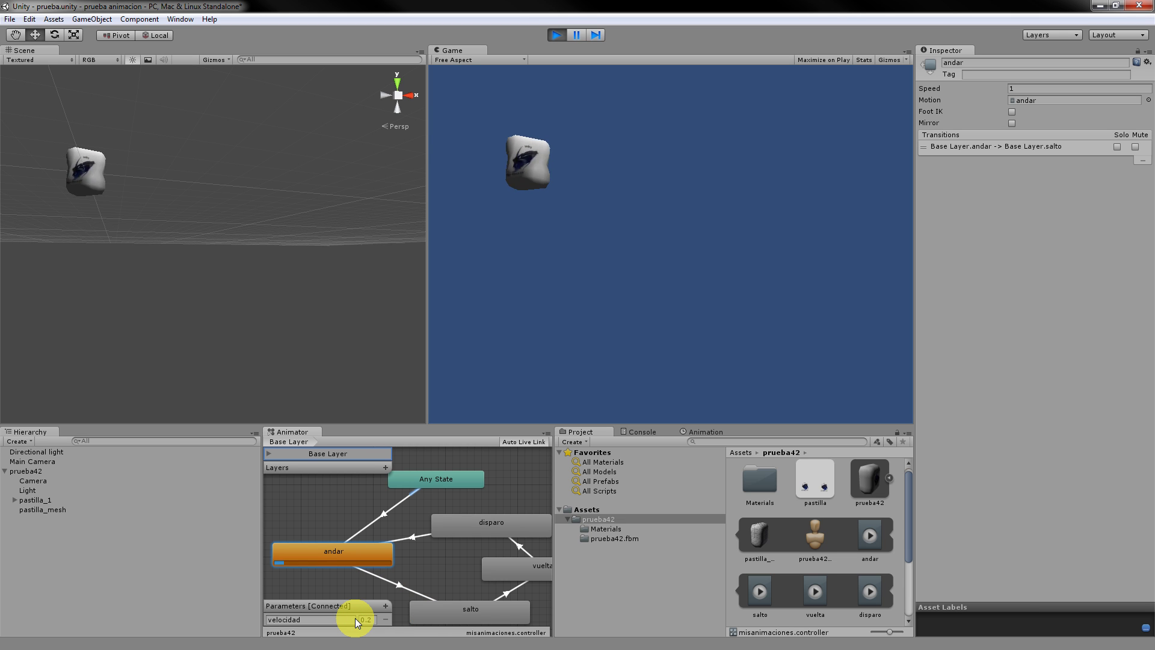
pyautogui.click(373, 617)
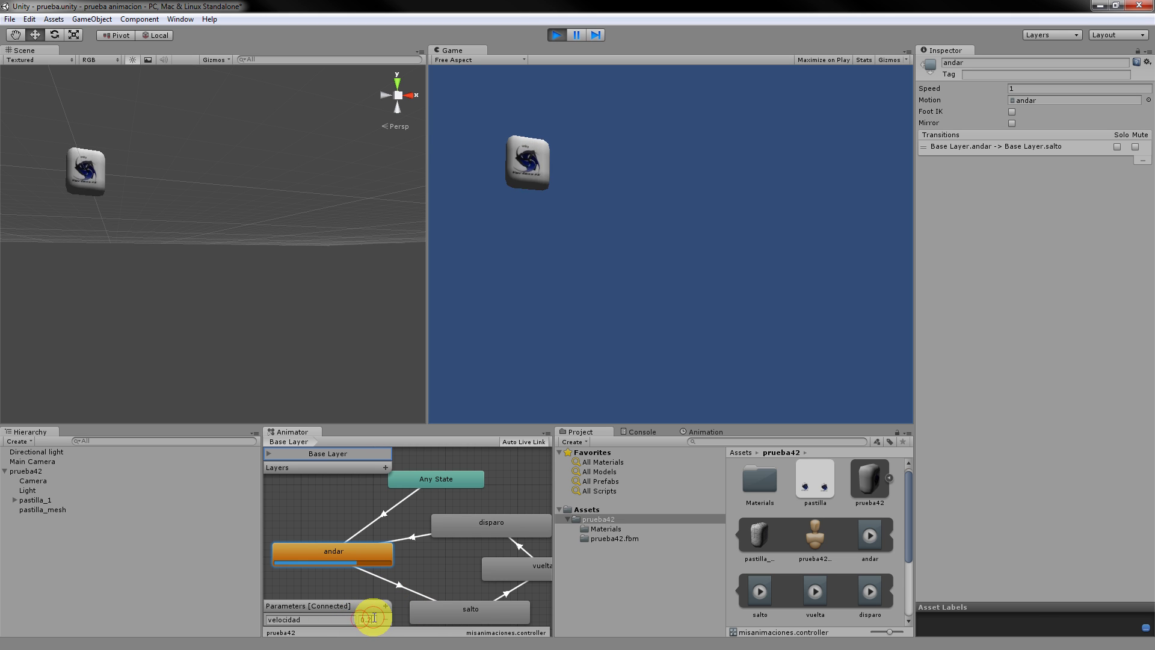
pyautogui.moveTo(374, 617); pyautogui.dragTo(332, 616)
pyautogui.write('0.1')
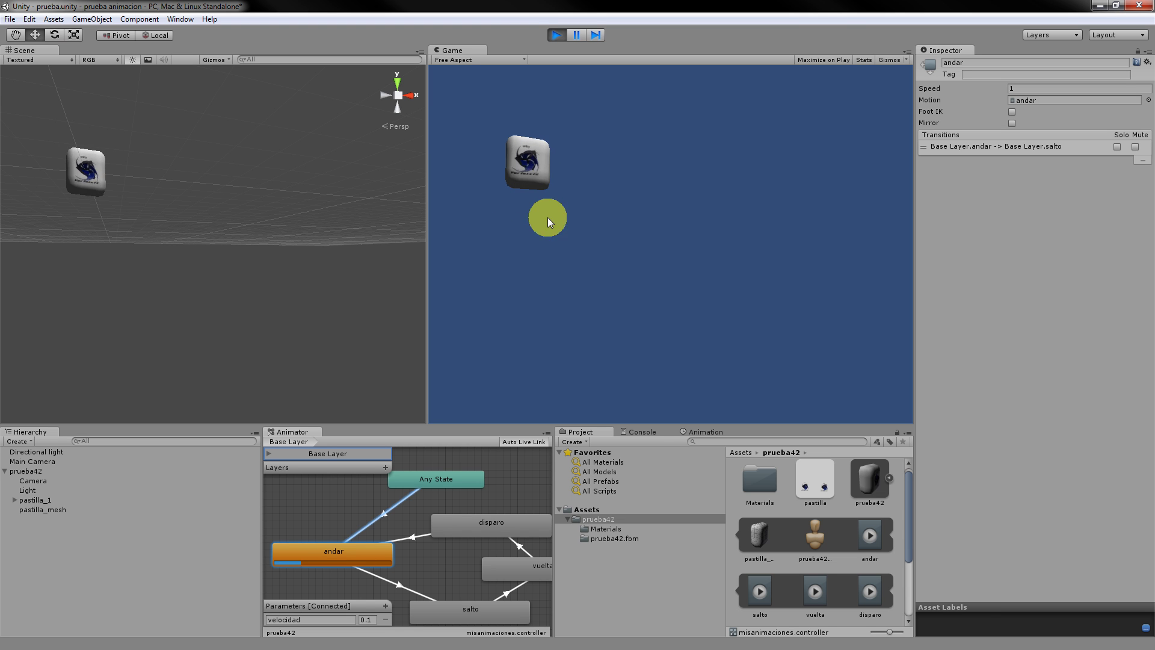
# Rearrange salto and andar, add a salto-to-andar transition, and stop play mode.
pyautogui.click(468, 611)
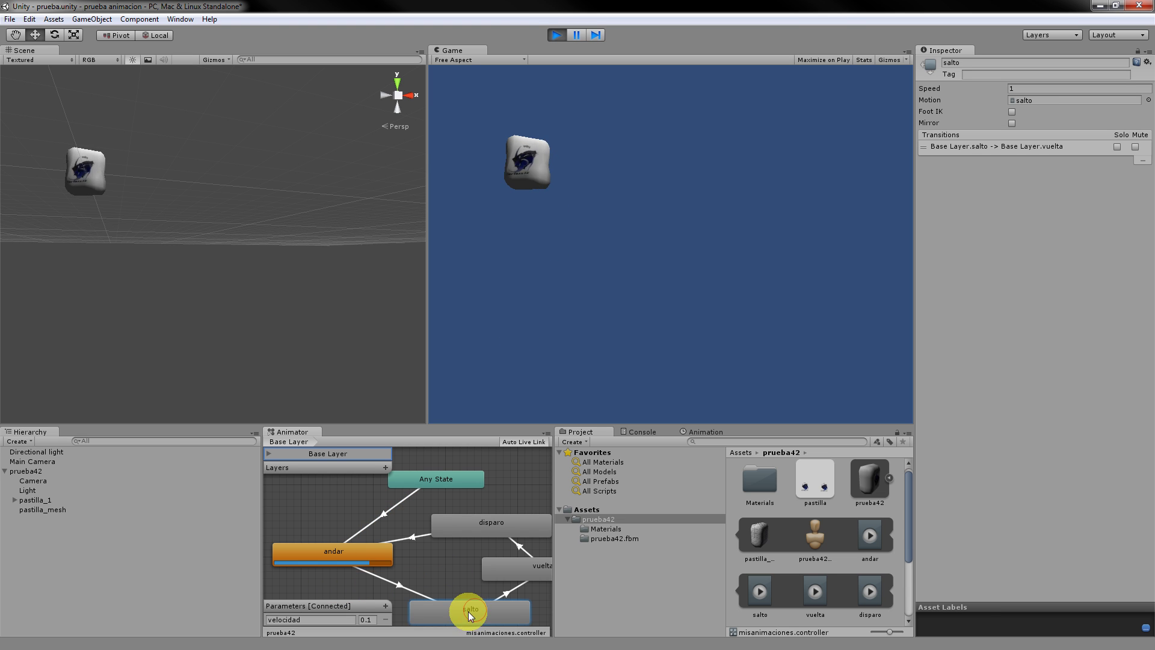
pyautogui.moveTo(474, 610); pyautogui.dragTo(468, 610)
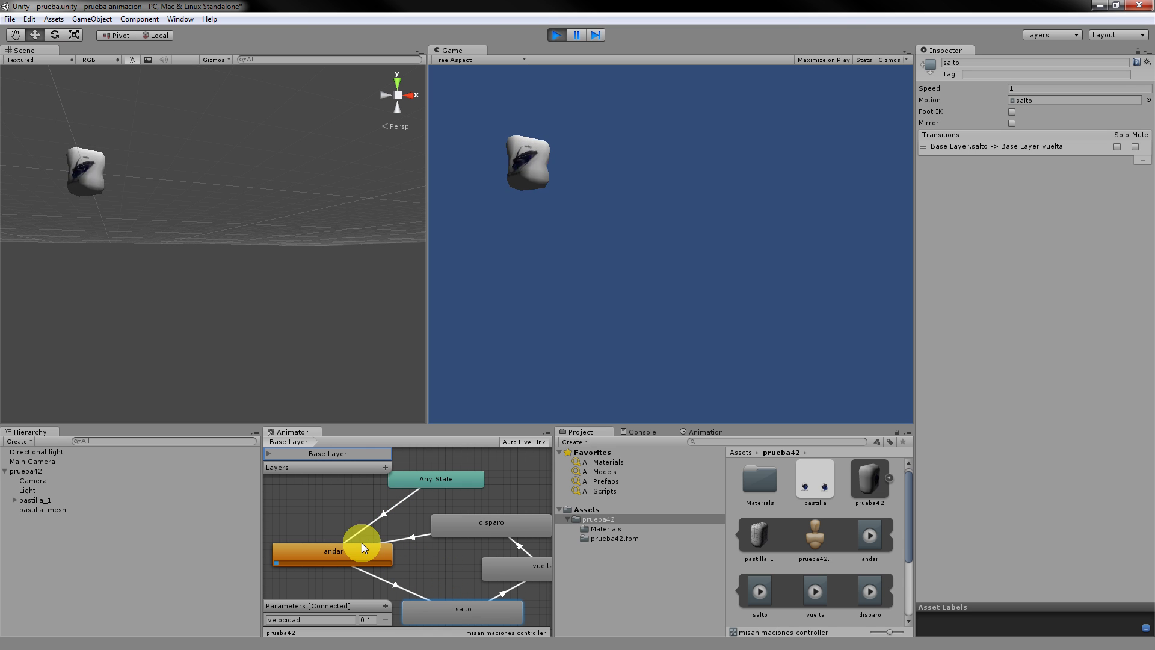
pyautogui.moveTo(373, 556); pyautogui.dragTo(411, 564)
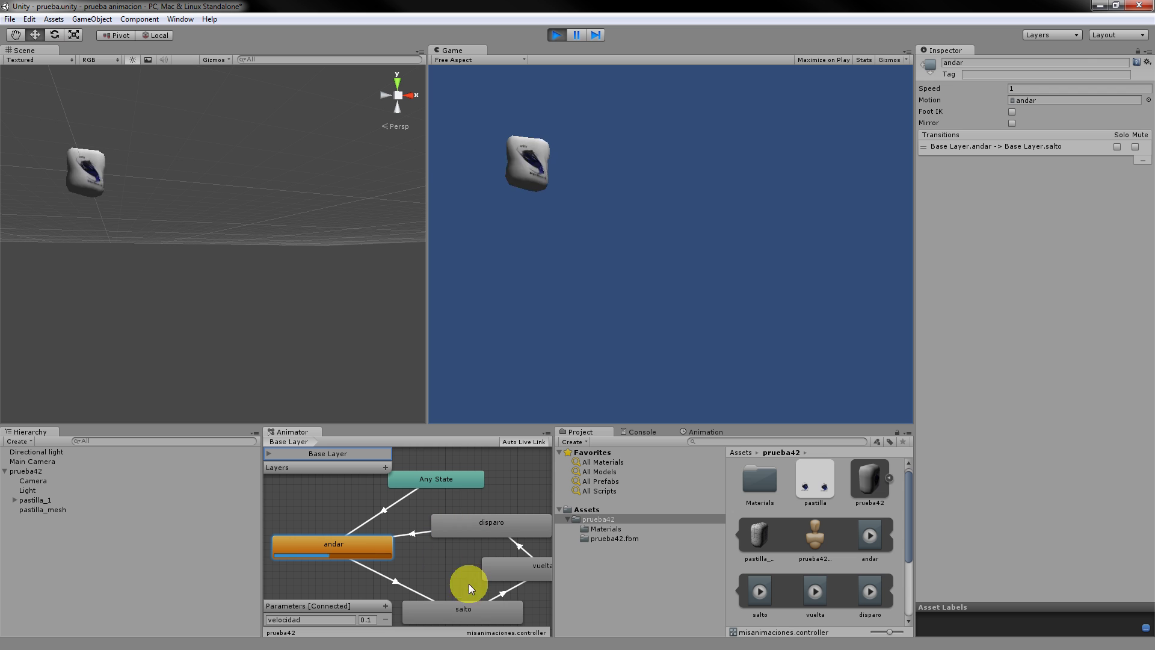
pyautogui.click(476, 612)
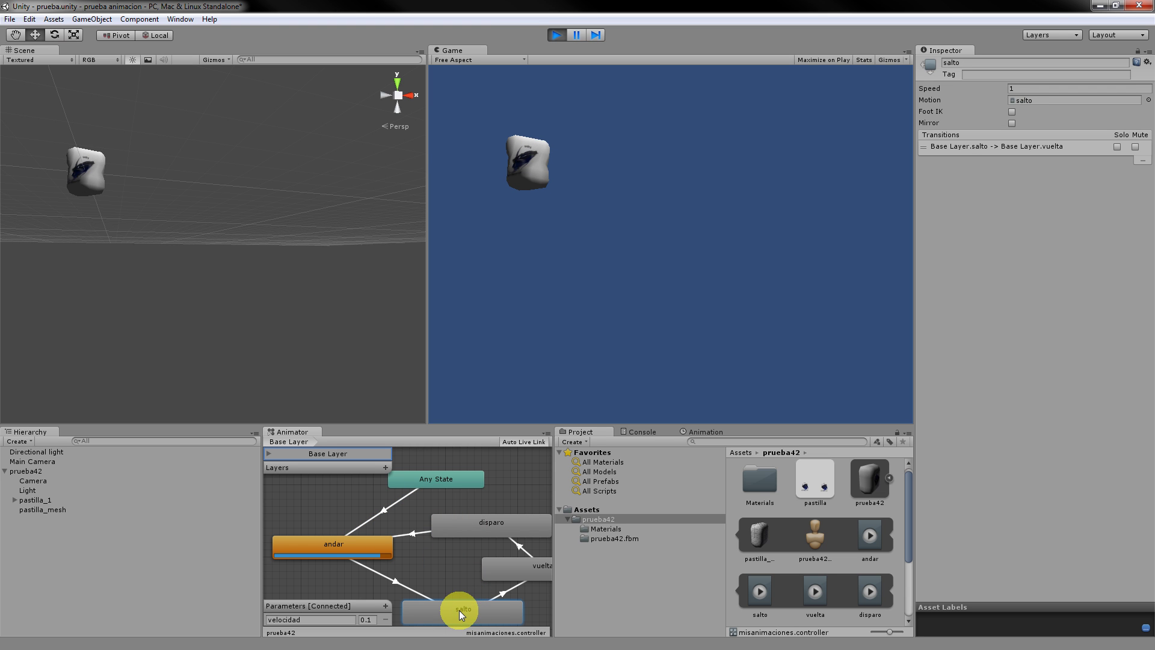
pyautogui.rightClick(460, 610)
pyautogui.click(504, 552)
pyautogui.click(366, 544)
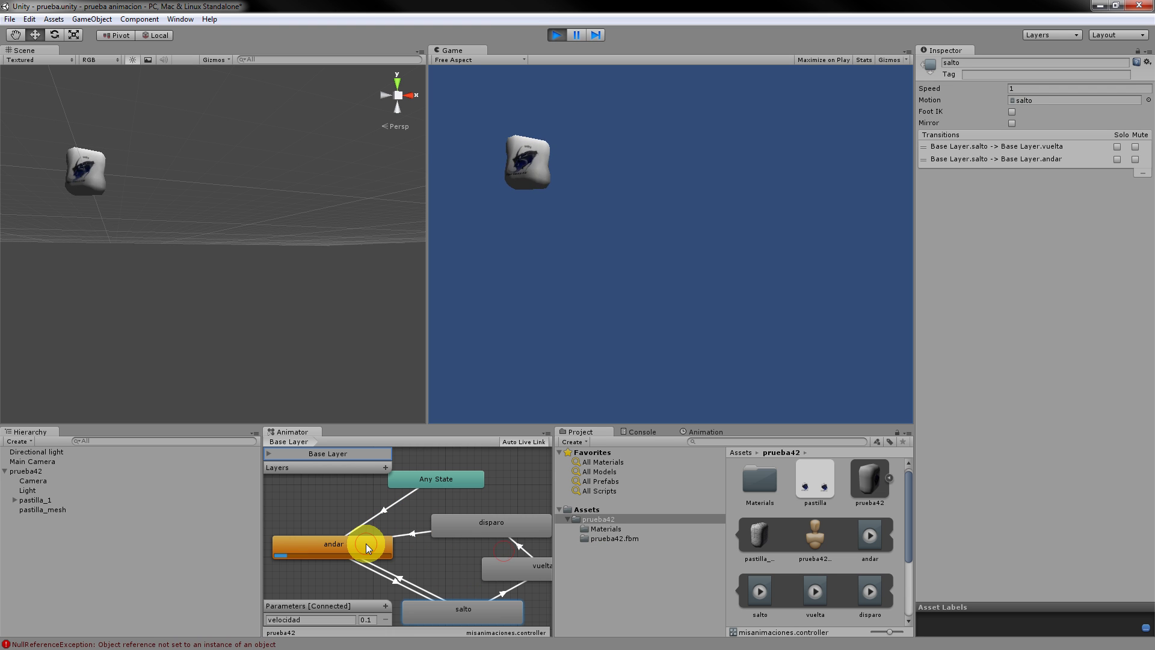
pyautogui.moveTo(366, 544); pyautogui.dragTo(370, 543)
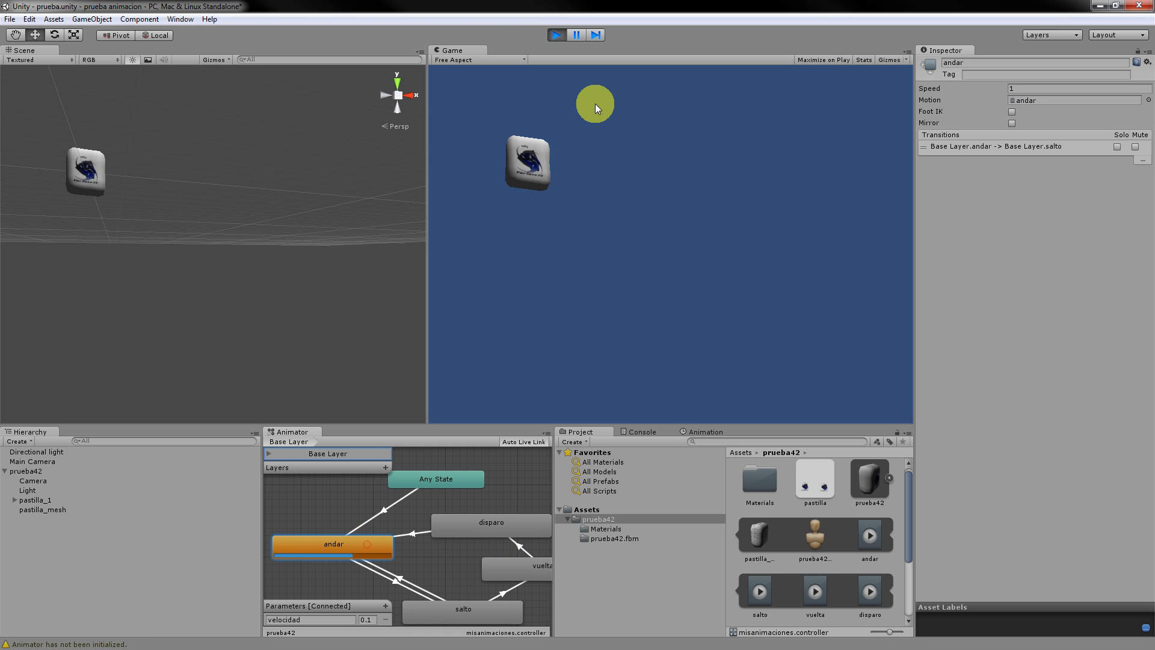
pyautogui.click(555, 36)
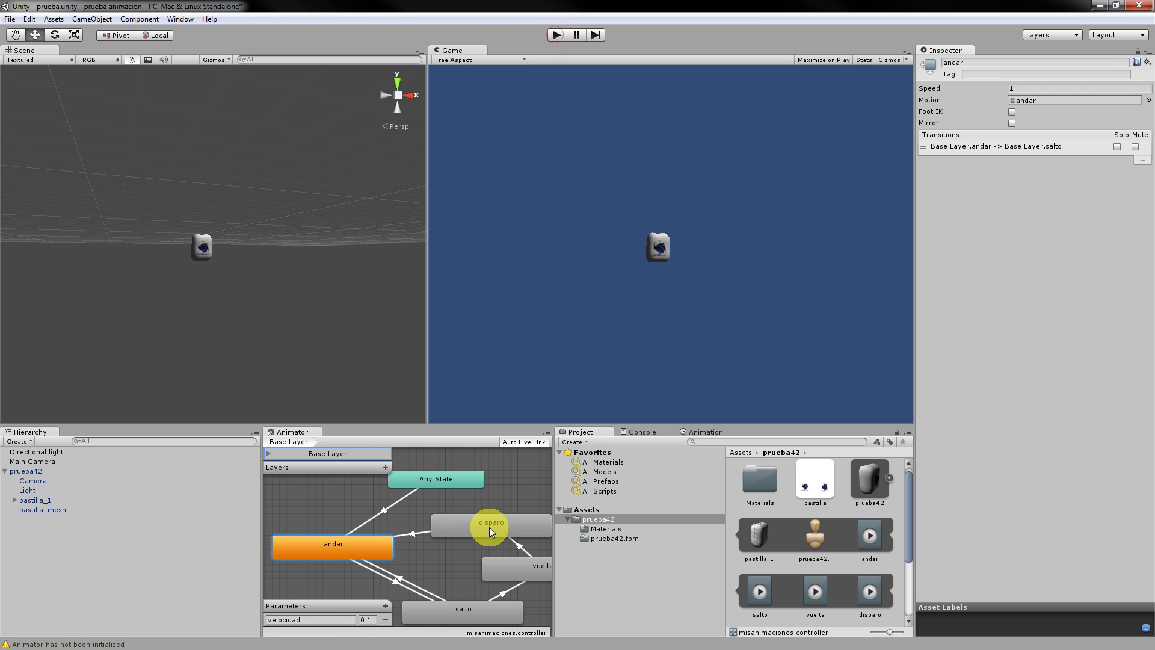
# Delete the salto-to-vuelta transition, shift salto slightly, and run the scene again.
pyautogui.moveTo(507, 590); pyautogui.dragTo(535, 527)
pyautogui.click(513, 590)
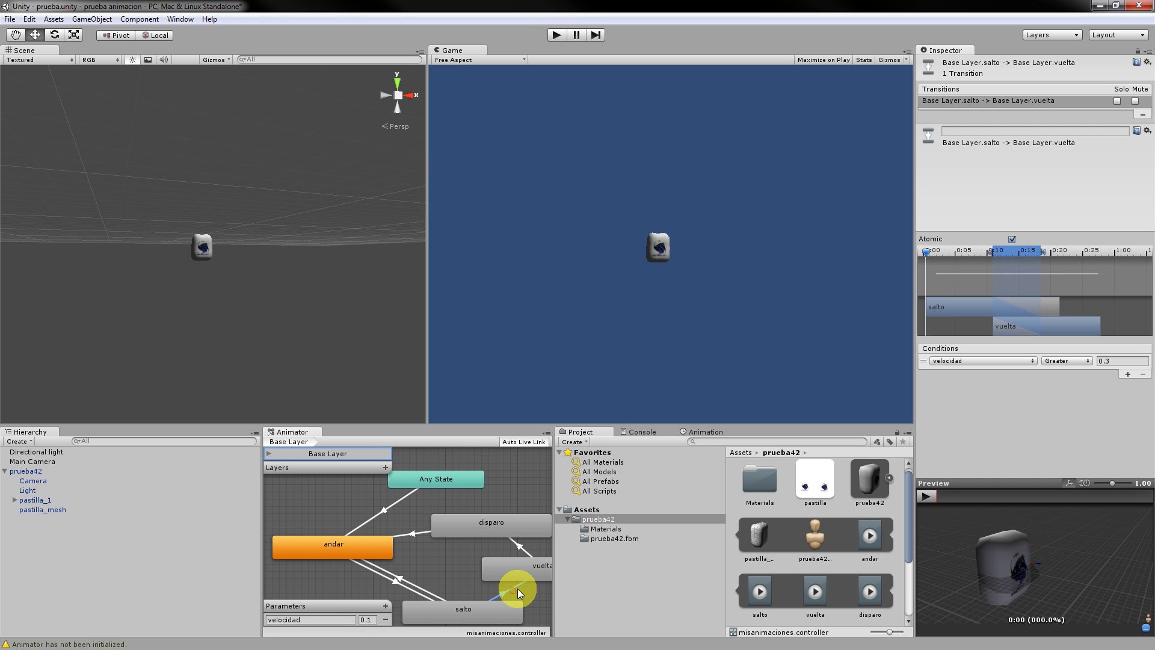
pyautogui.press('Delete')
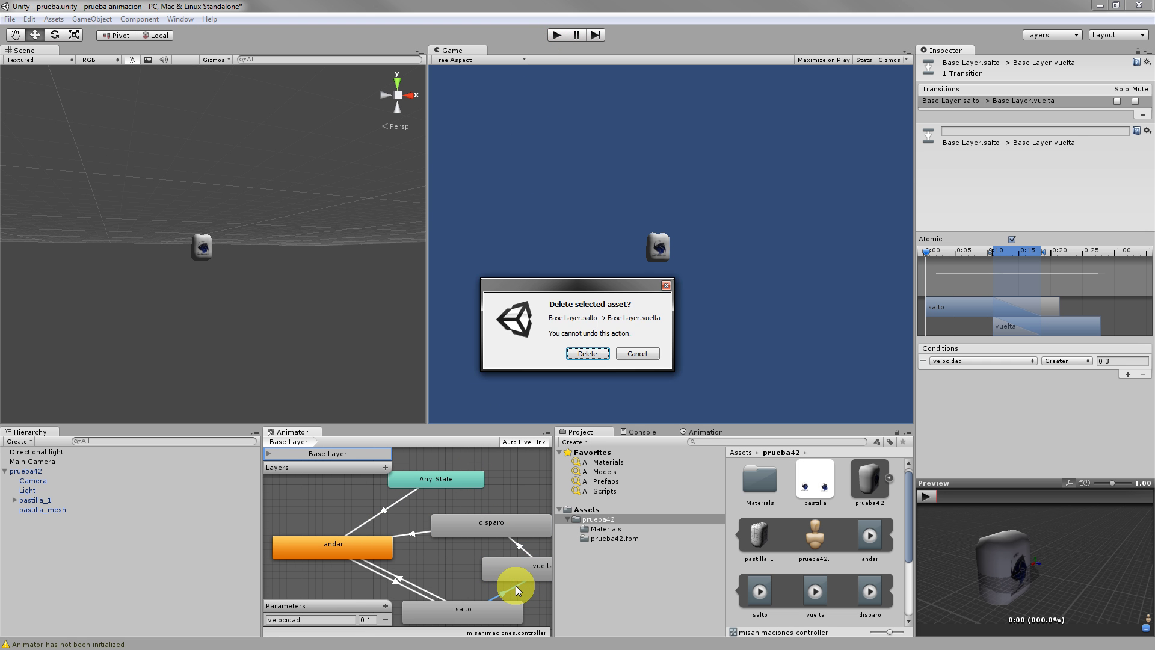
pyautogui.press('Return')
pyautogui.moveTo(458, 620); pyautogui.dragTo(460, 587)
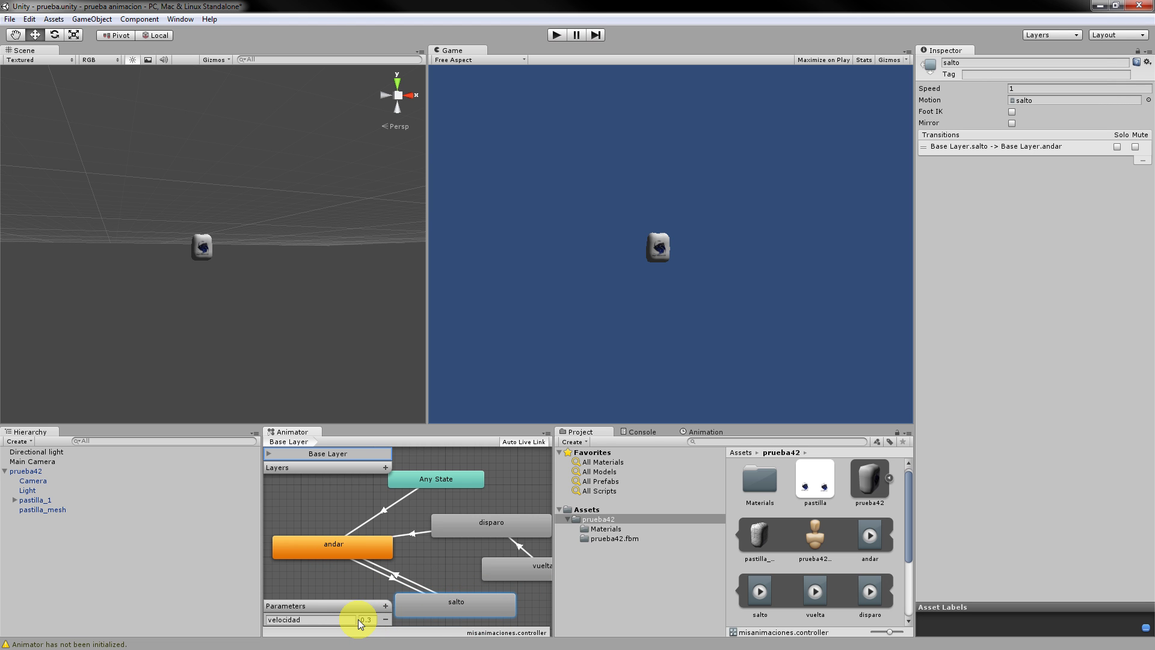
pyautogui.click(555, 32)
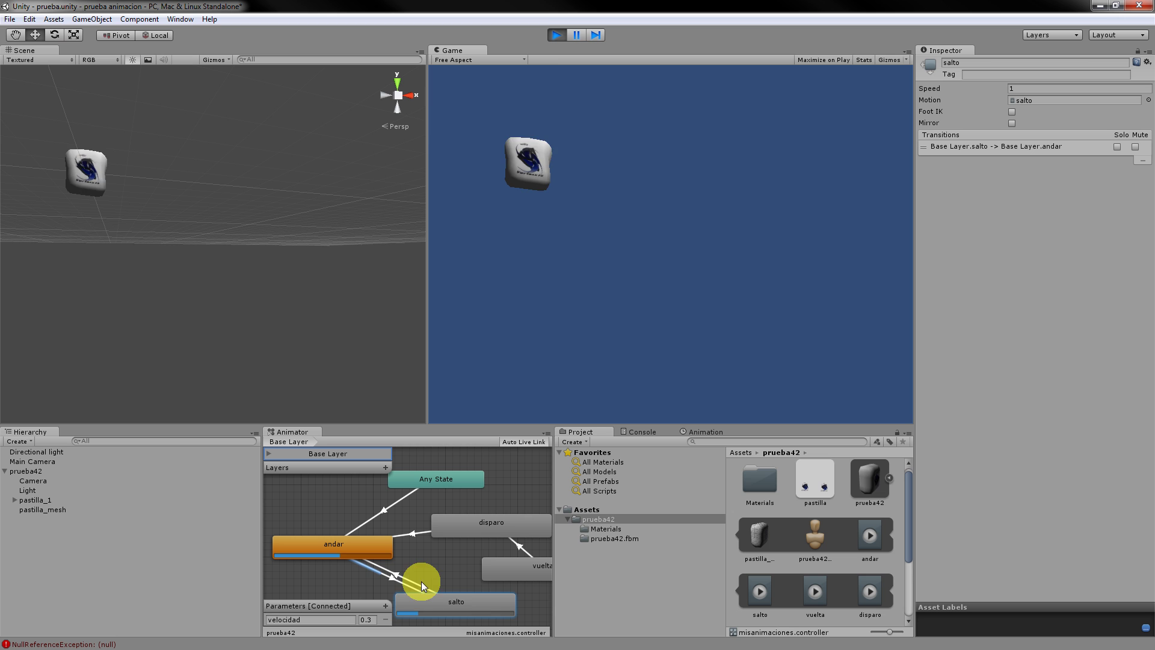
# Add a transition from salto to vuelta, inspect vuelta, and open the new-parameter type list.
pyautogui.rightClick(500, 598)
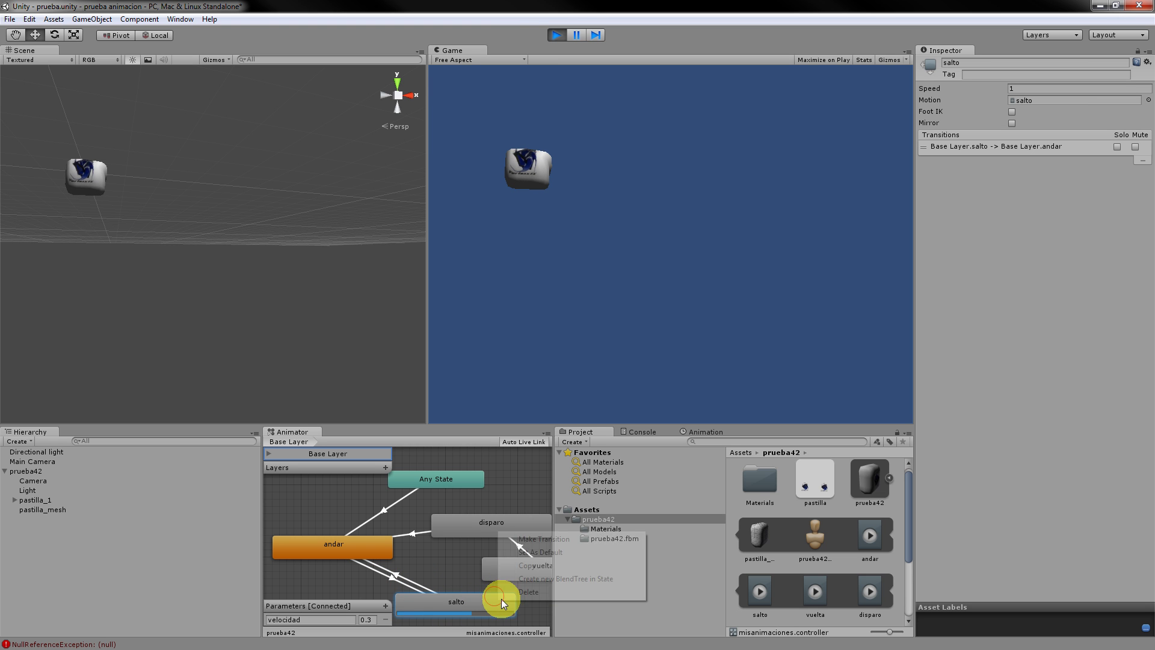
pyautogui.click(530, 541)
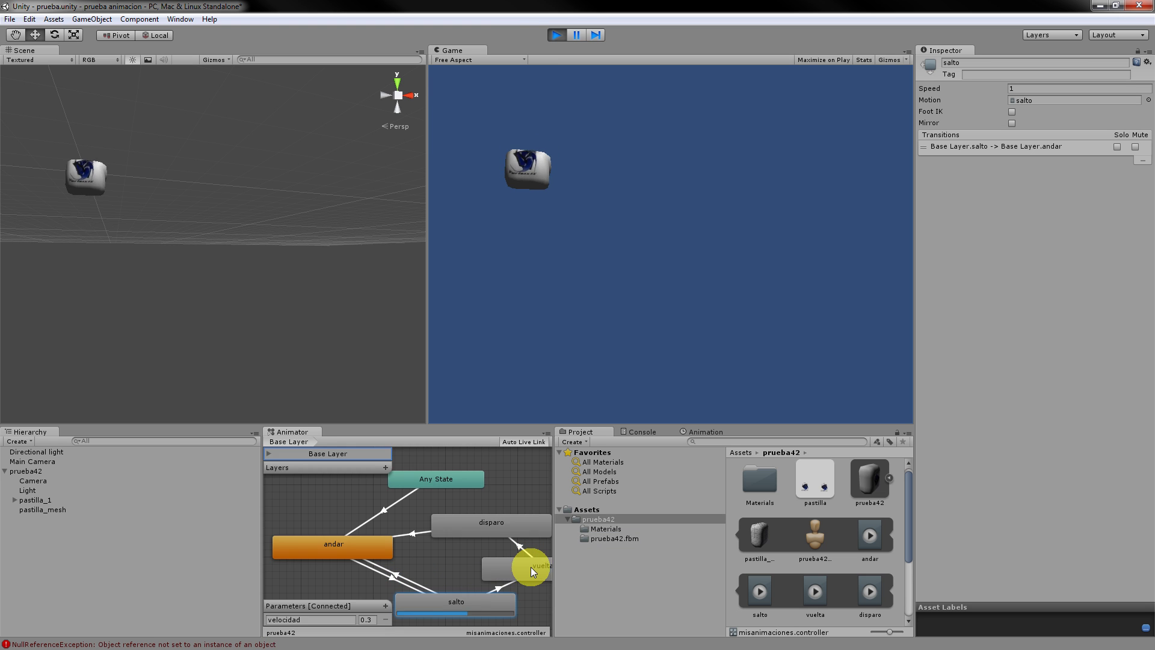
pyautogui.click(533, 568)
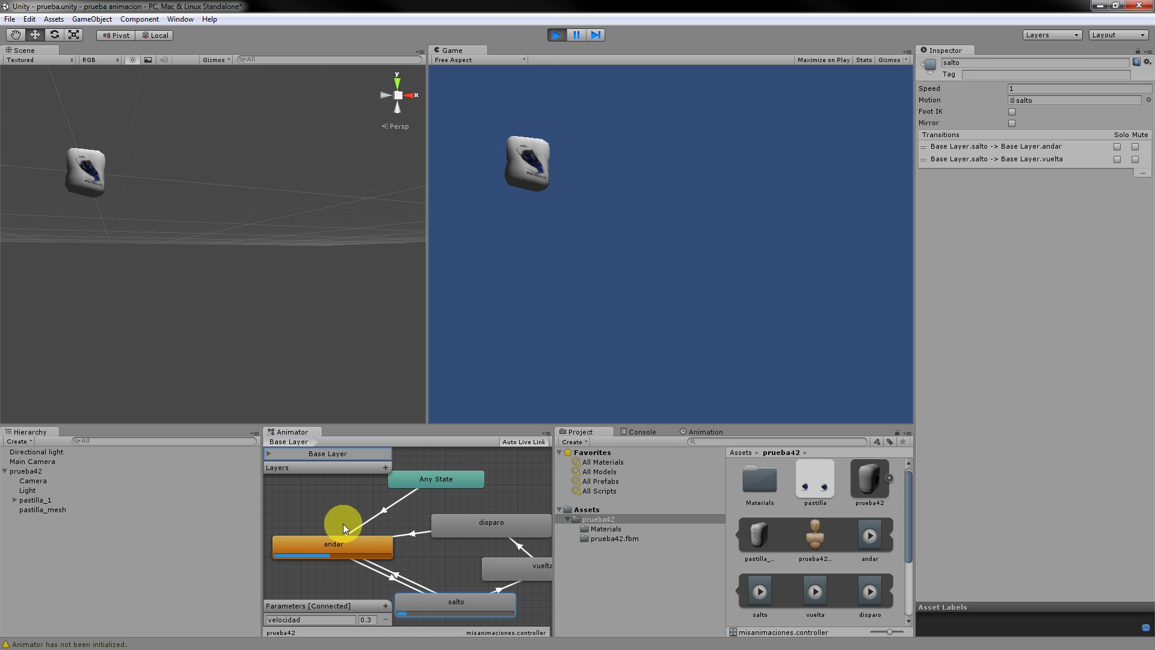
pyautogui.click(508, 561)
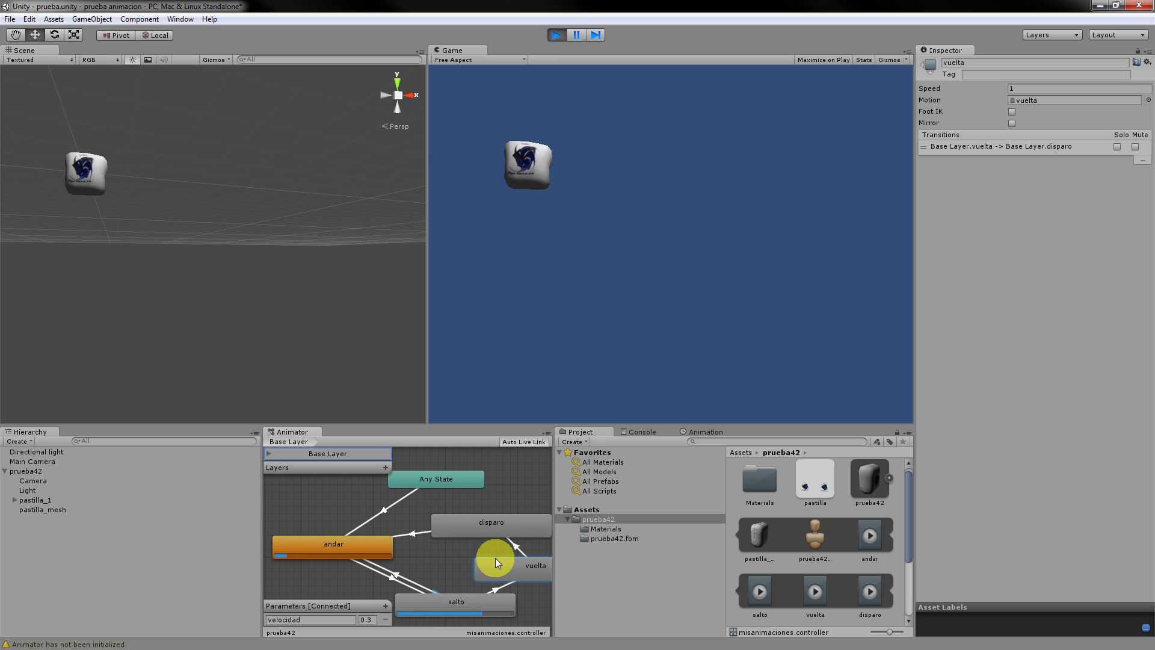
pyautogui.click(385, 606)
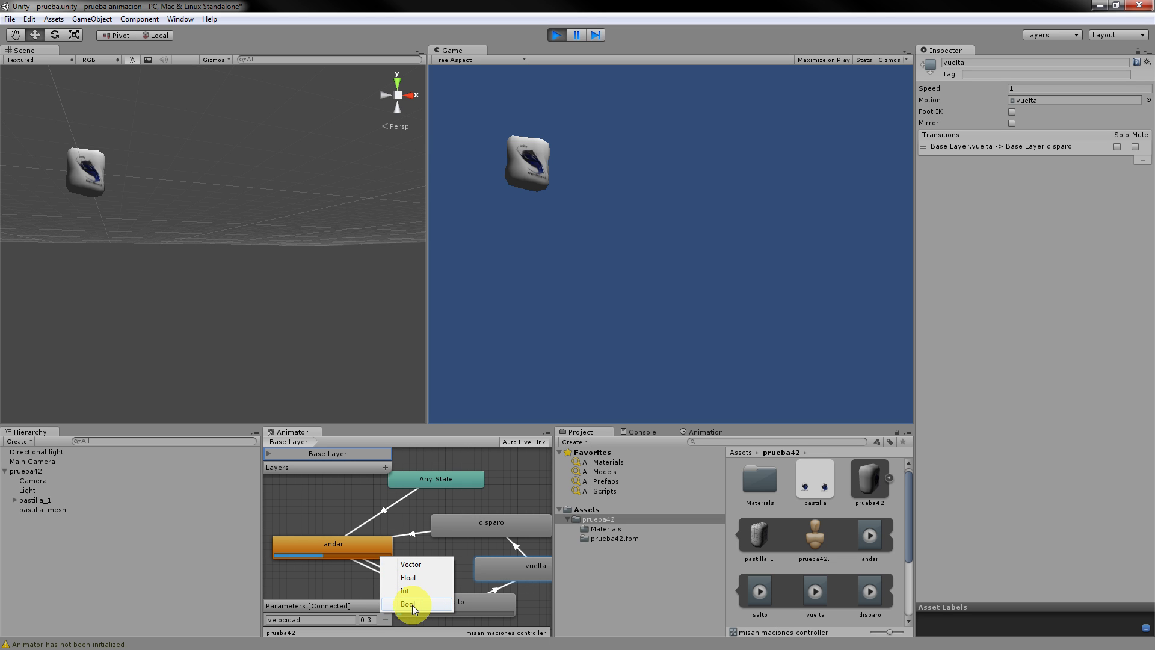
# Dismiss the parameter type list and enlarge the Animator graph area taller and wider.
pyautogui.click(345, 580)
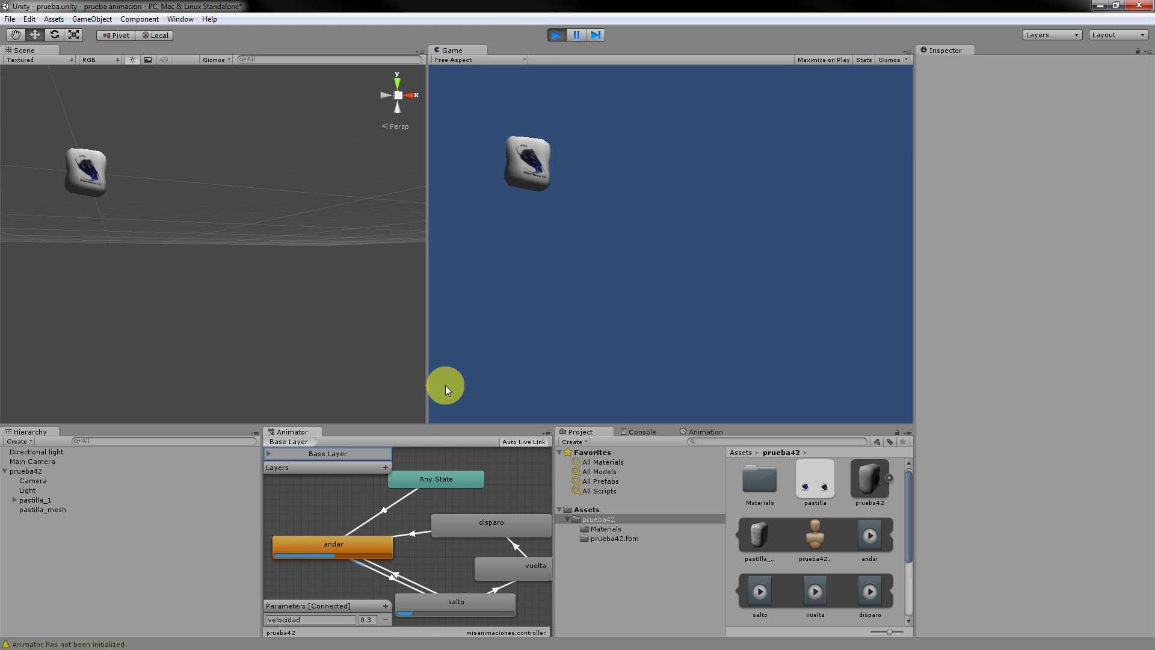
pyautogui.moveTo(442, 421); pyautogui.dragTo(443, 389)
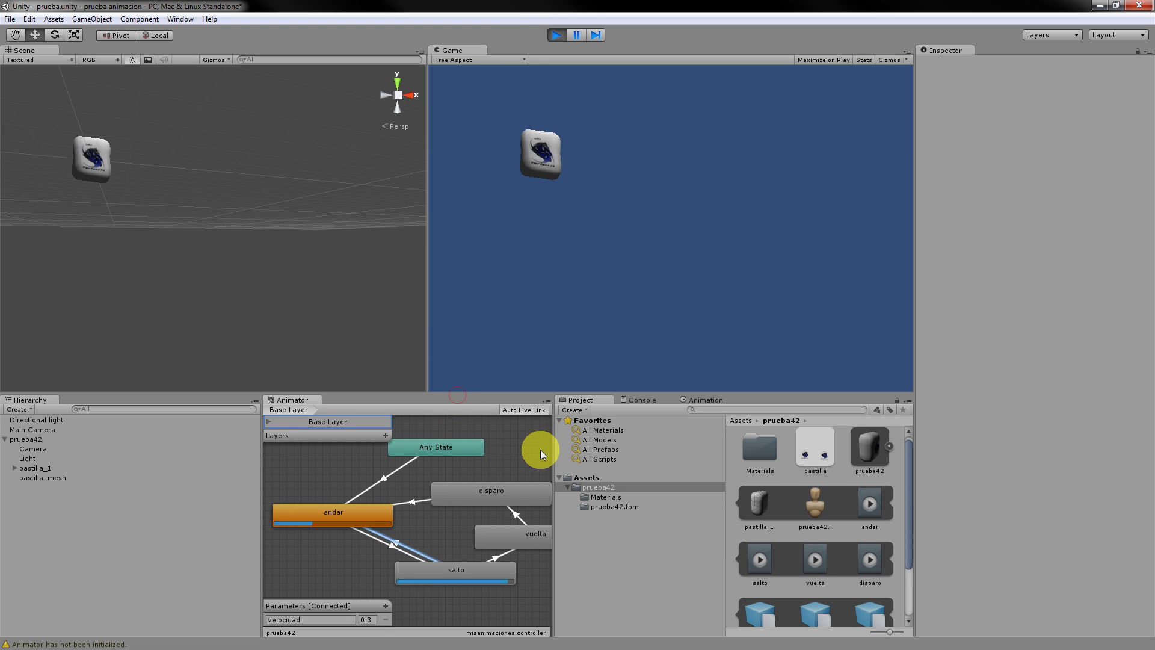
pyautogui.moveTo(553, 462); pyautogui.dragTo(595, 478)
# Rearrange the salto, vuelta, disparo, andar and Any State nodes, placing Any State above andar.
pyautogui.moveTo(442, 577); pyautogui.dragTo(419, 581)
pyautogui.moveTo(532, 529); pyautogui.dragTo(546, 537)
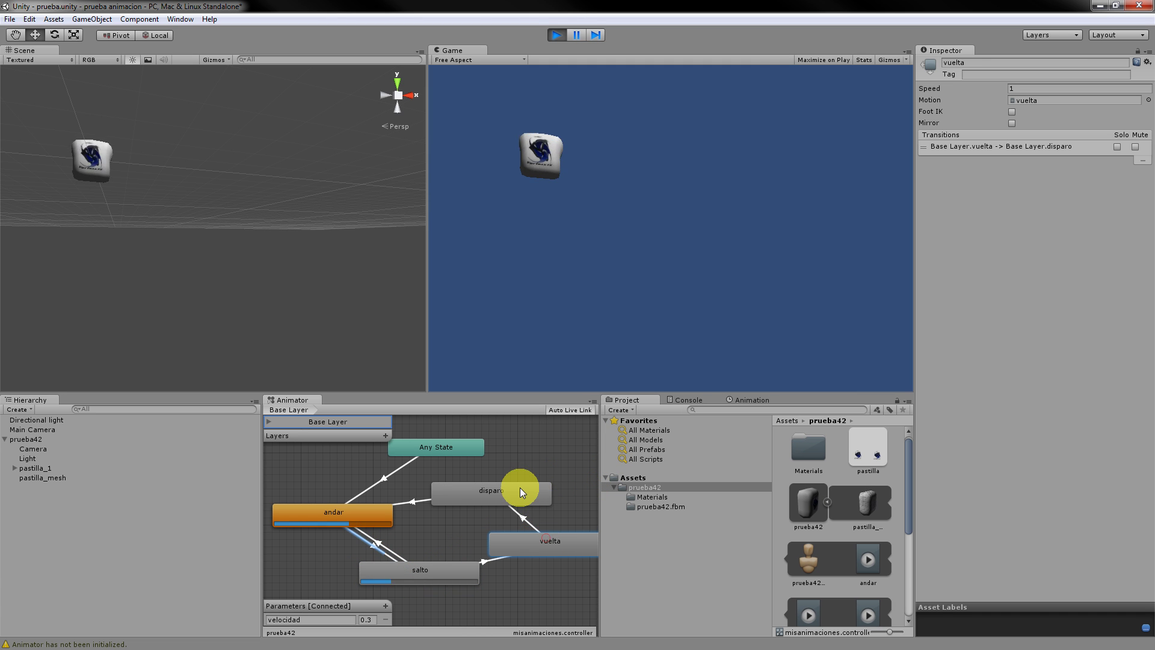
pyautogui.moveTo(520, 487)
pyautogui.mouseDown()
pyautogui.moveTo(533, 480)
pyautogui.moveTo(514, 473)
pyautogui.mouseUp()
pyautogui.moveTo(349, 514); pyautogui.dragTo(349, 521)
pyautogui.moveTo(442, 450); pyautogui.dragTo(355, 471)
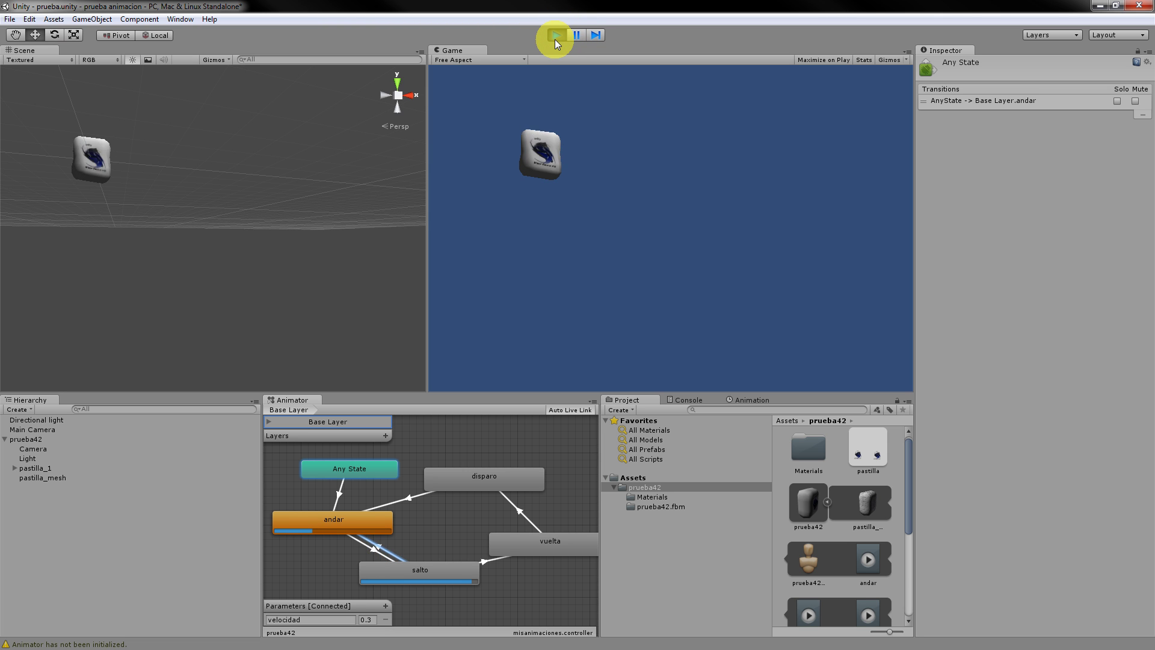
# Stop the running game preview by exiting Play mode.
pyautogui.click(556, 35)
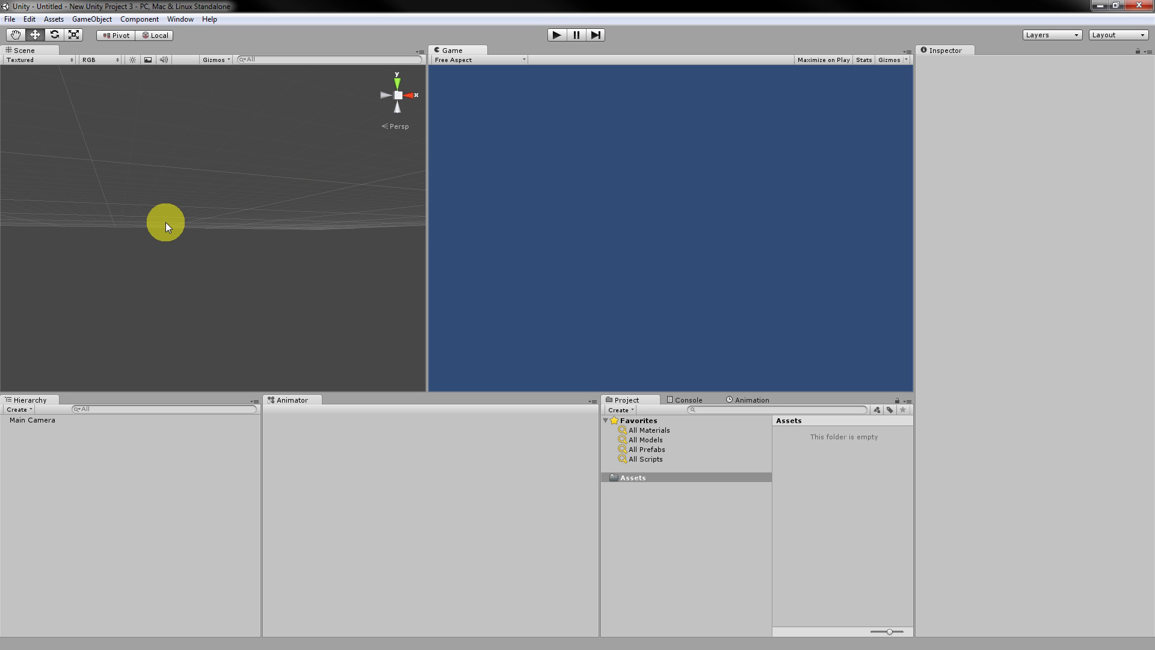
# Open the Asset Store from the Window menu and drag its window to the editor's centre.
pyautogui.click(181, 19)
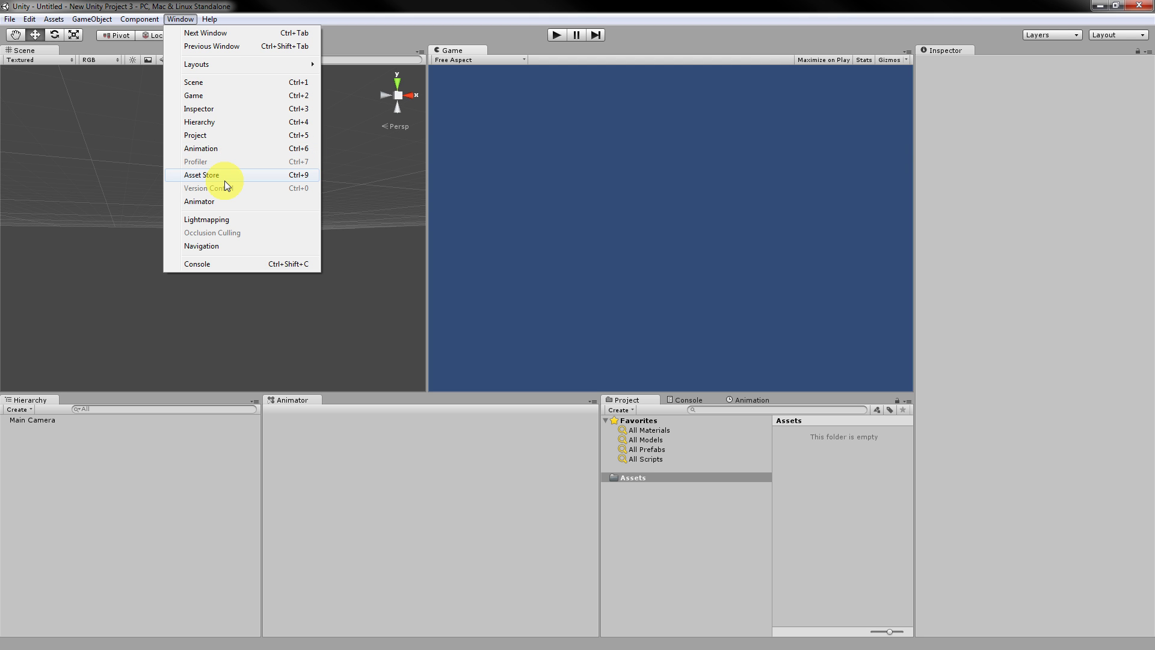
pyautogui.click(226, 178)
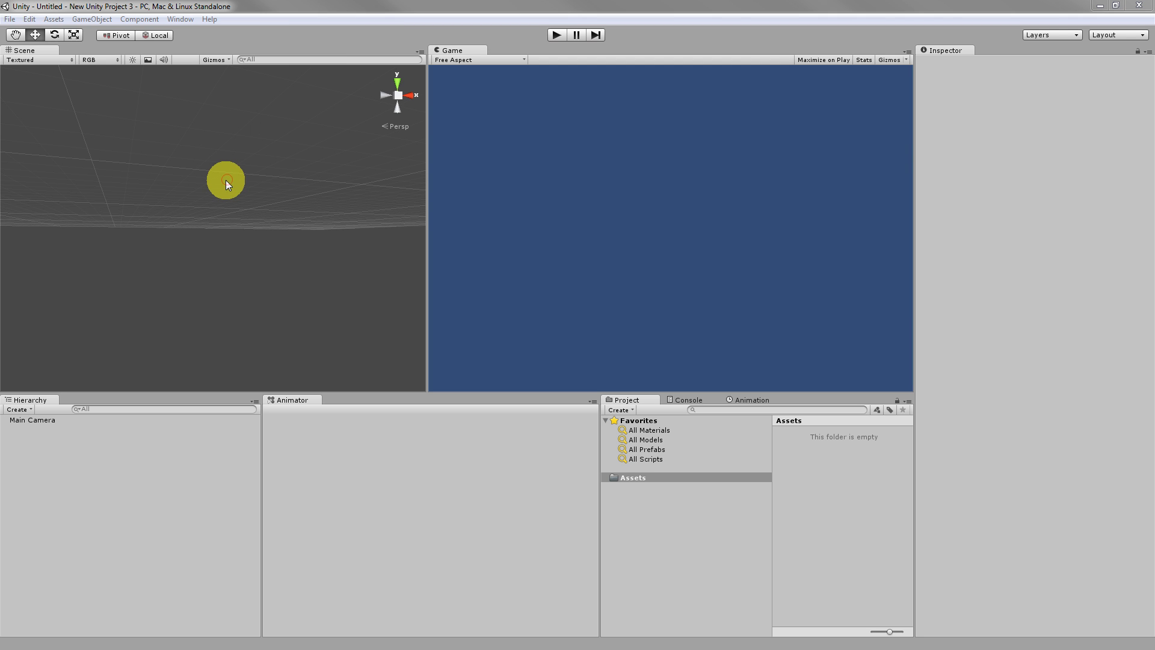
pyautogui.moveTo(0, 129); pyautogui.dragTo(0, 150)
pyautogui.moveTo(0, 96); pyautogui.dragTo(774, 88)
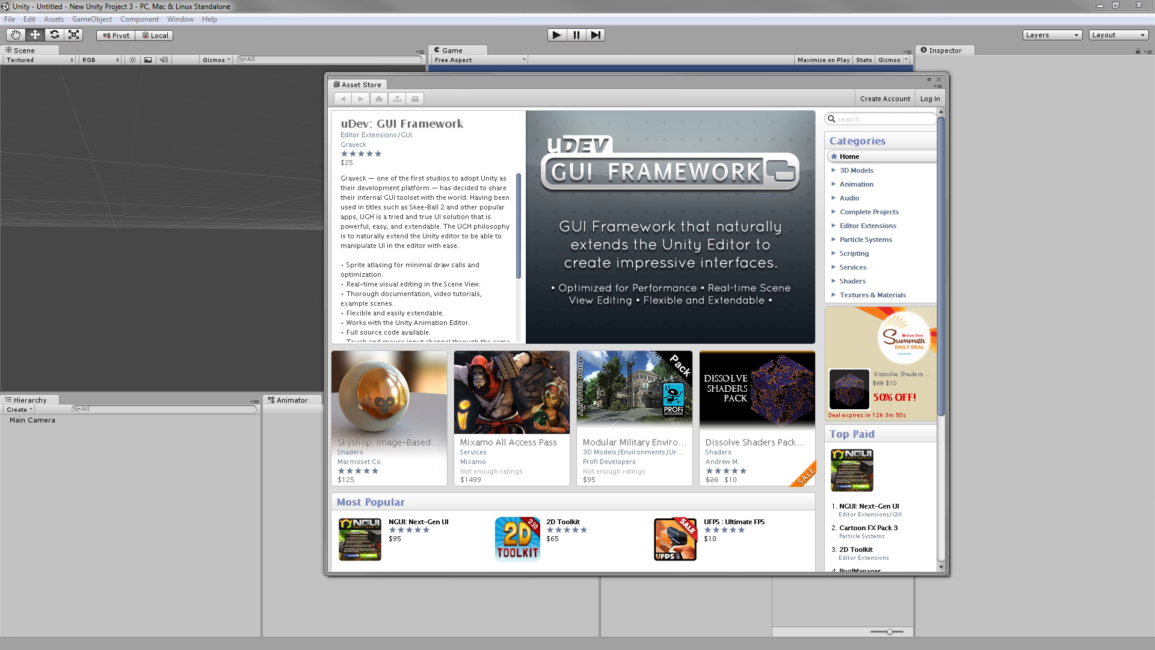
# Search the Asset Store for 'space robot' and open the Space Robot Kyle page.
pyautogui.click(857, 120)
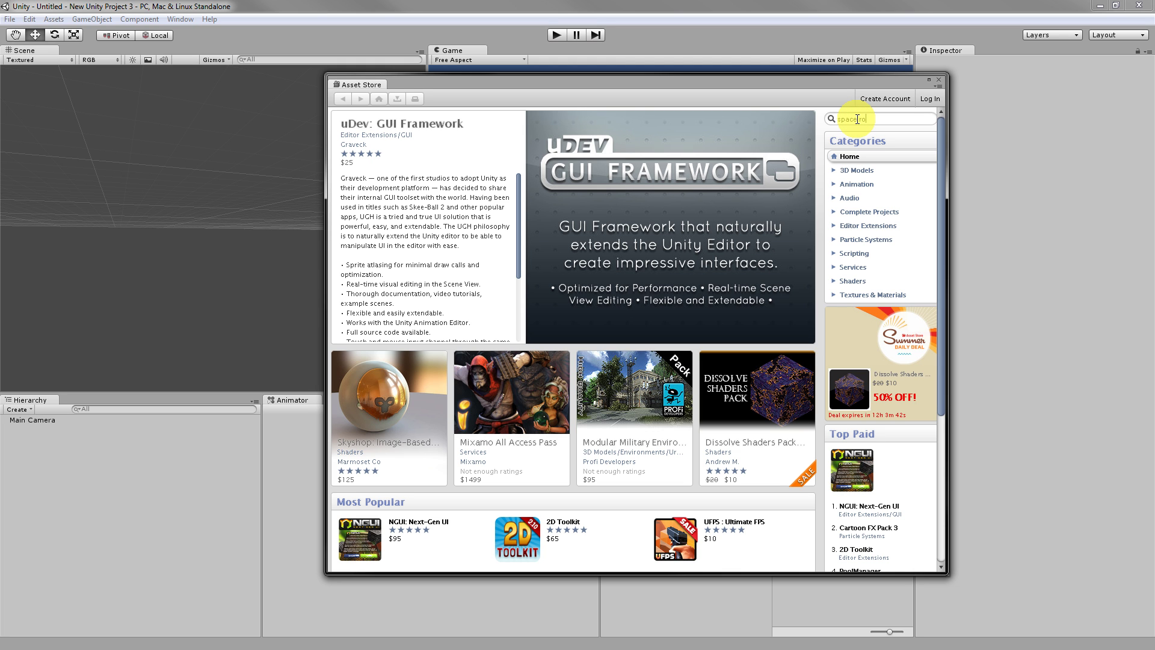
pyautogui.press('Return')
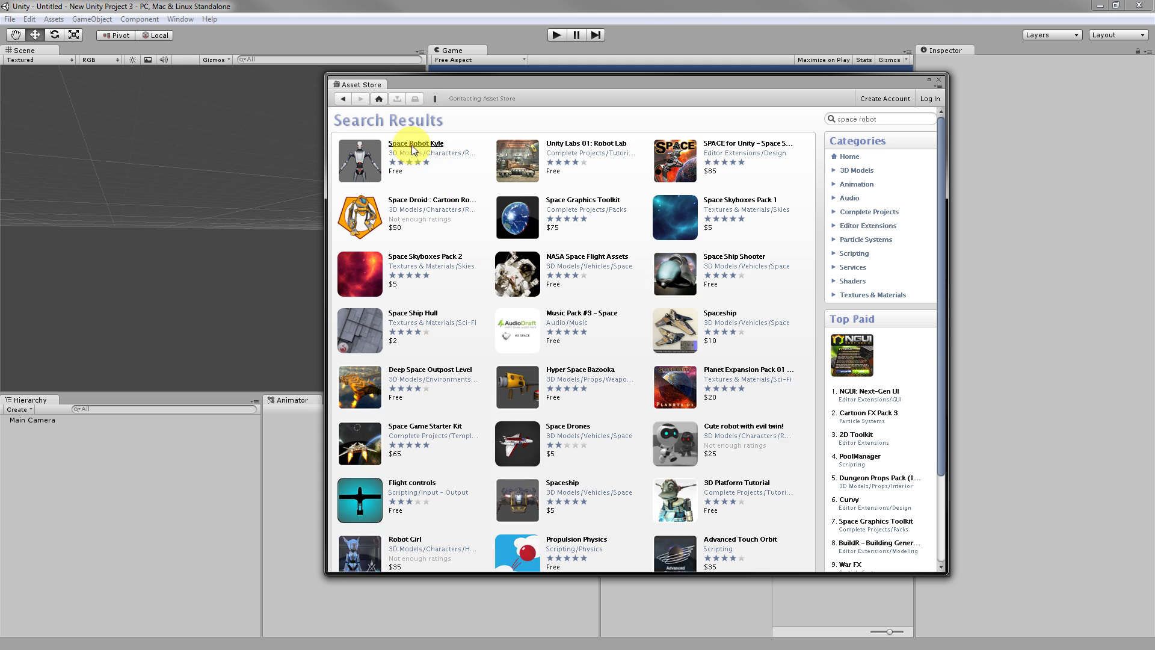
pyautogui.click(414, 144)
# Download the free Space Robot Kyle package, logging in to the Asset Store when prompted.
pyautogui.click(380, 189)
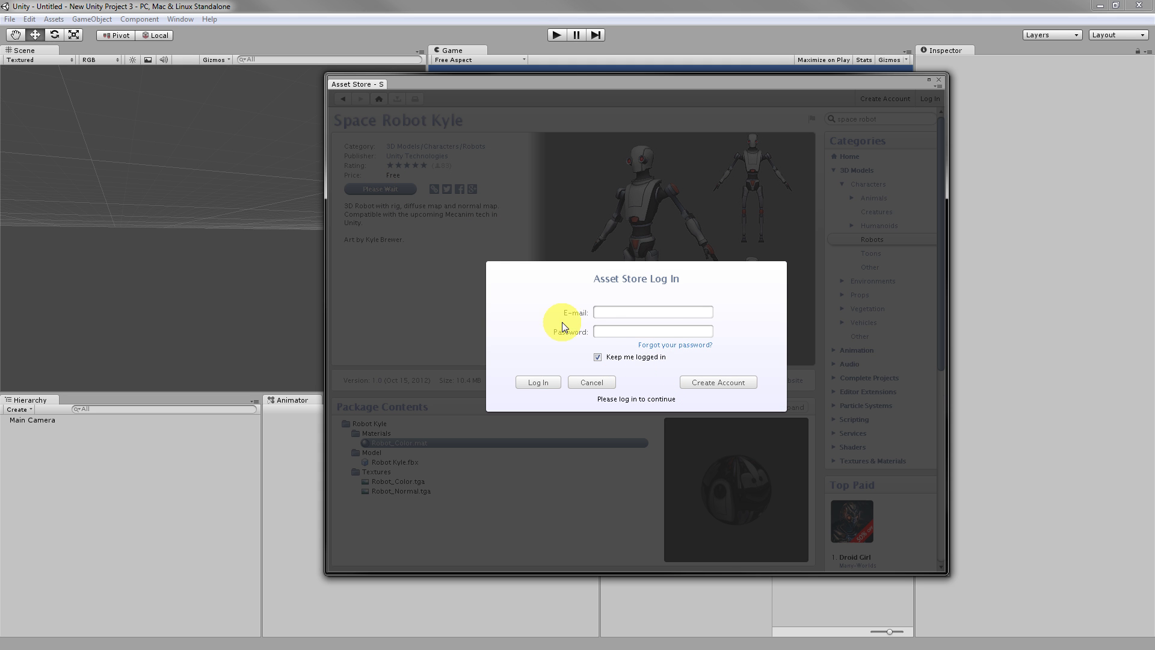
pyautogui.click(623, 278)
pyautogui.click(578, 275)
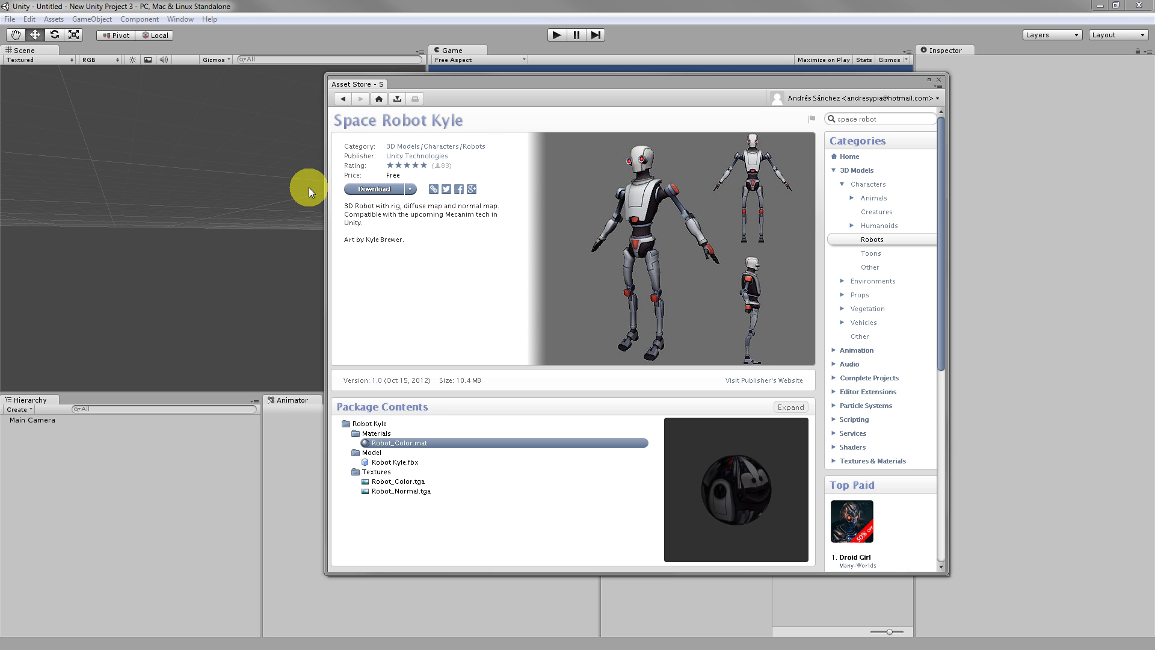
pyautogui.click(384, 189)
pyautogui.click(384, 189)
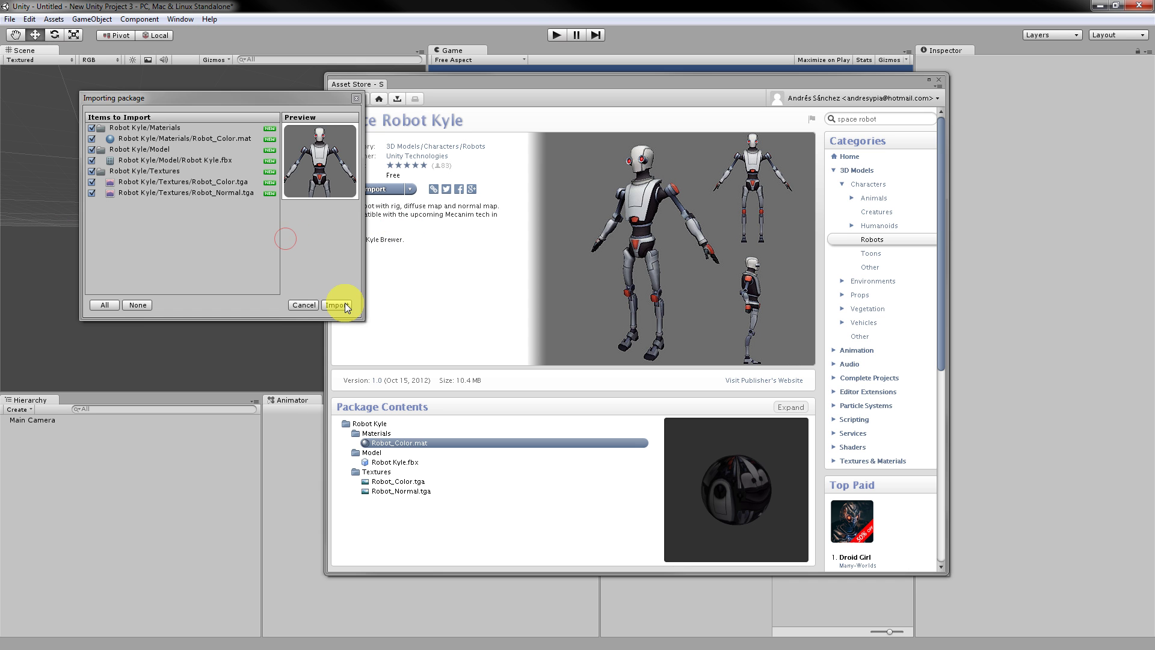
# Import all Robot Kyle files, then move aside and close the Asset Store window.
pyautogui.click(345, 303)
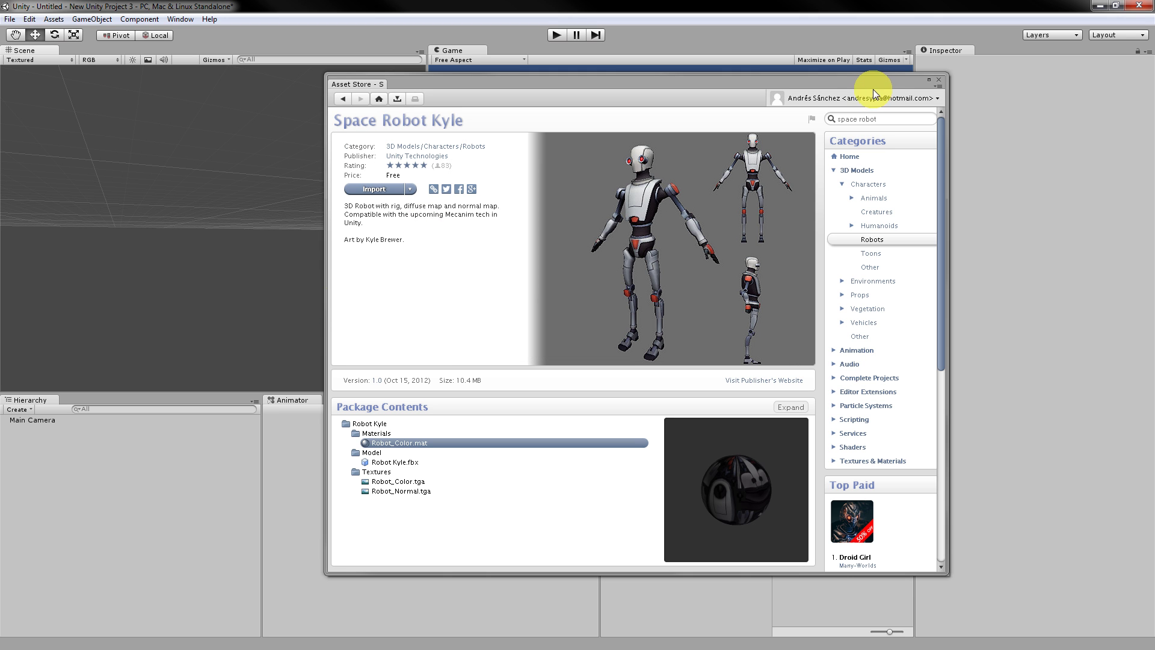
pyautogui.moveTo(767, 83); pyautogui.dragTo(641, 92)
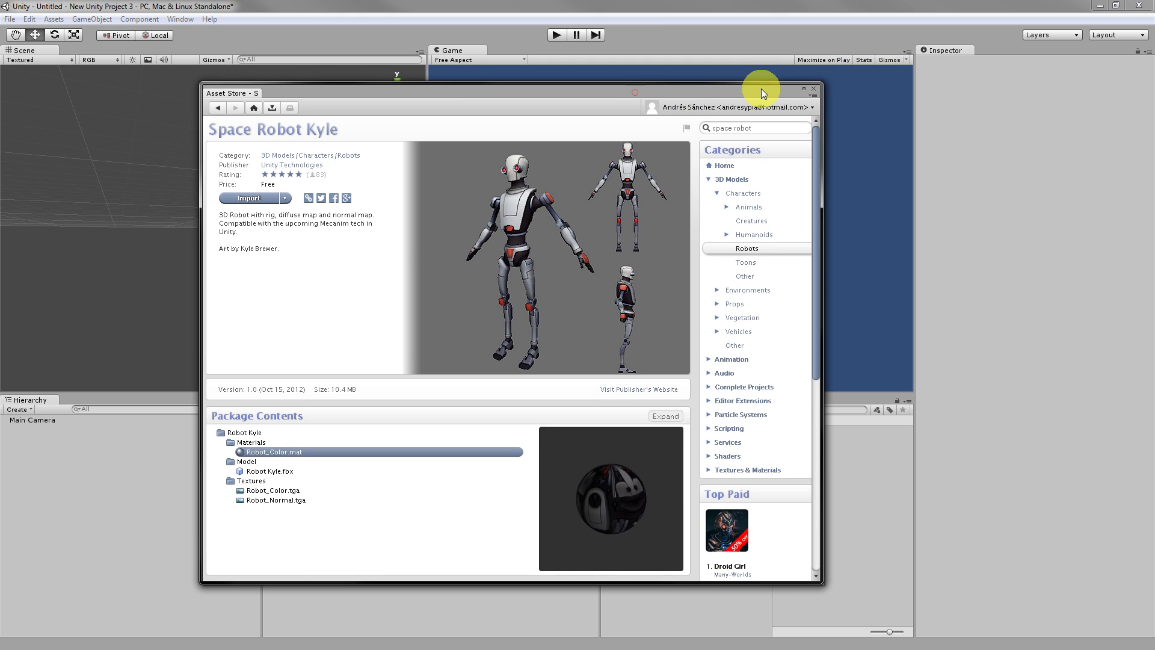
pyautogui.click(813, 93)
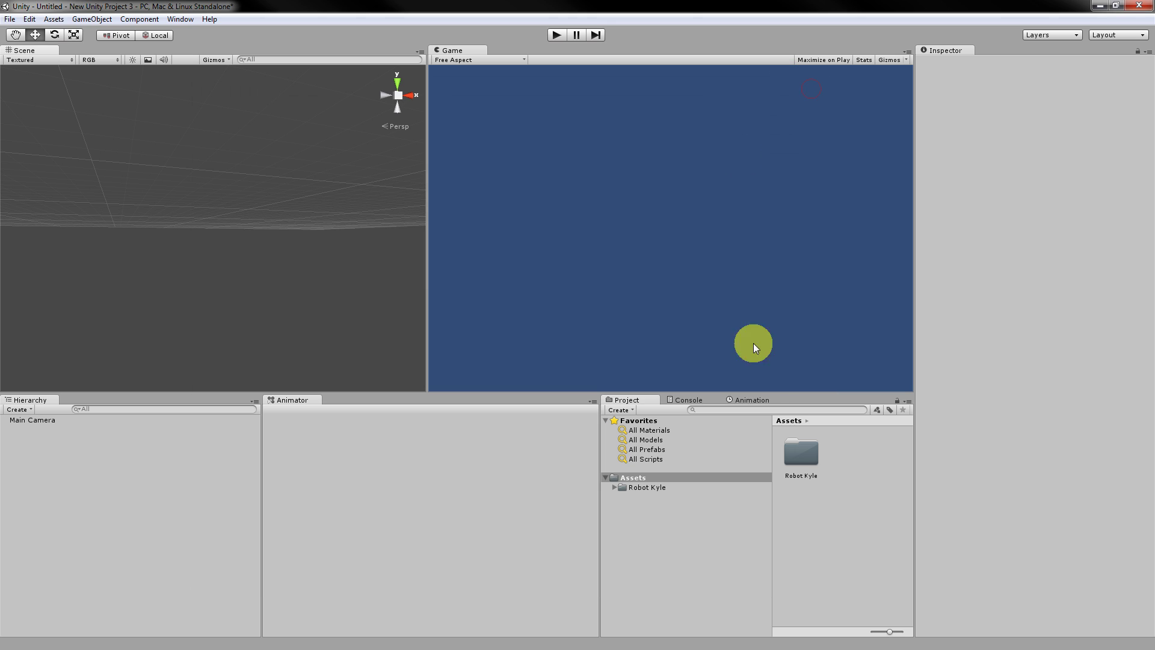
# Select the Robot Kyle model in the Model folder and turn its preview to face front.
pyautogui.click(615, 488)
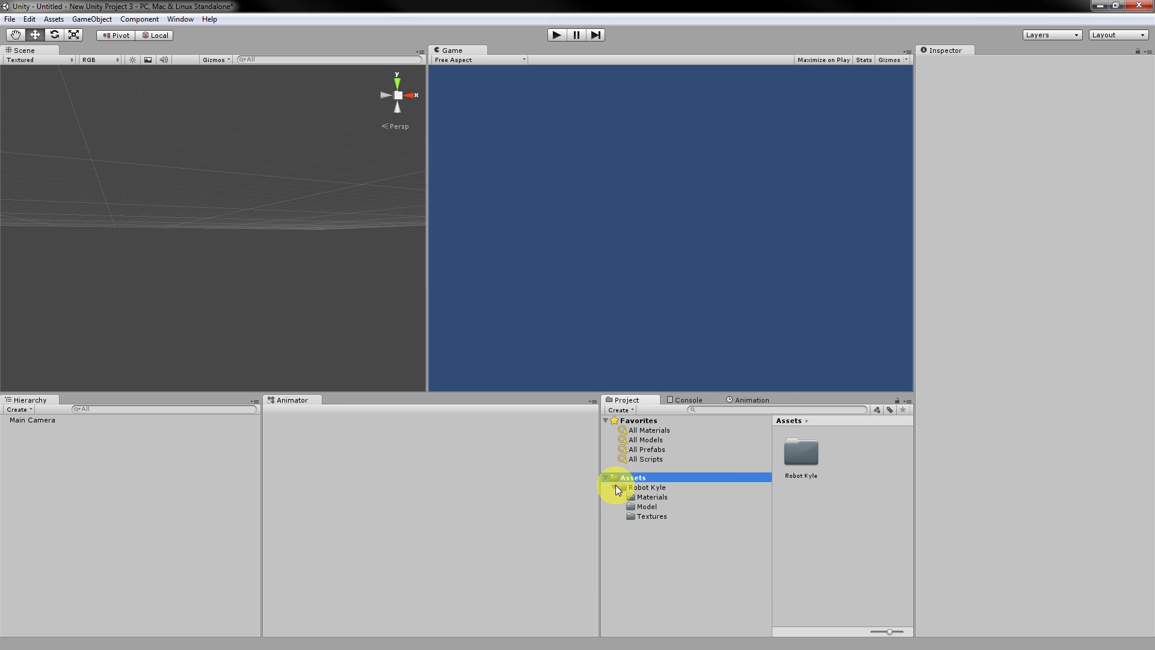
pyautogui.click(650, 507)
pyautogui.click(796, 461)
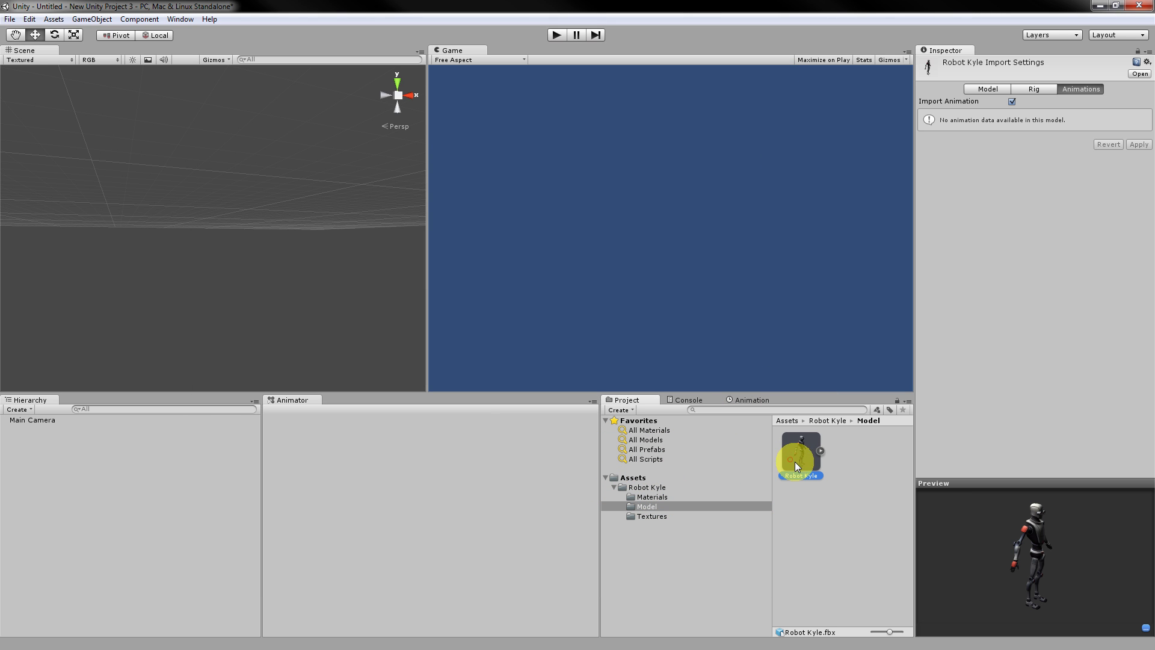
pyautogui.moveTo(1004, 518)
pyautogui.mouseDown()
pyautogui.moveTo(1016, 543)
pyautogui.moveTo(982, 515)
pyautogui.mouseUp()
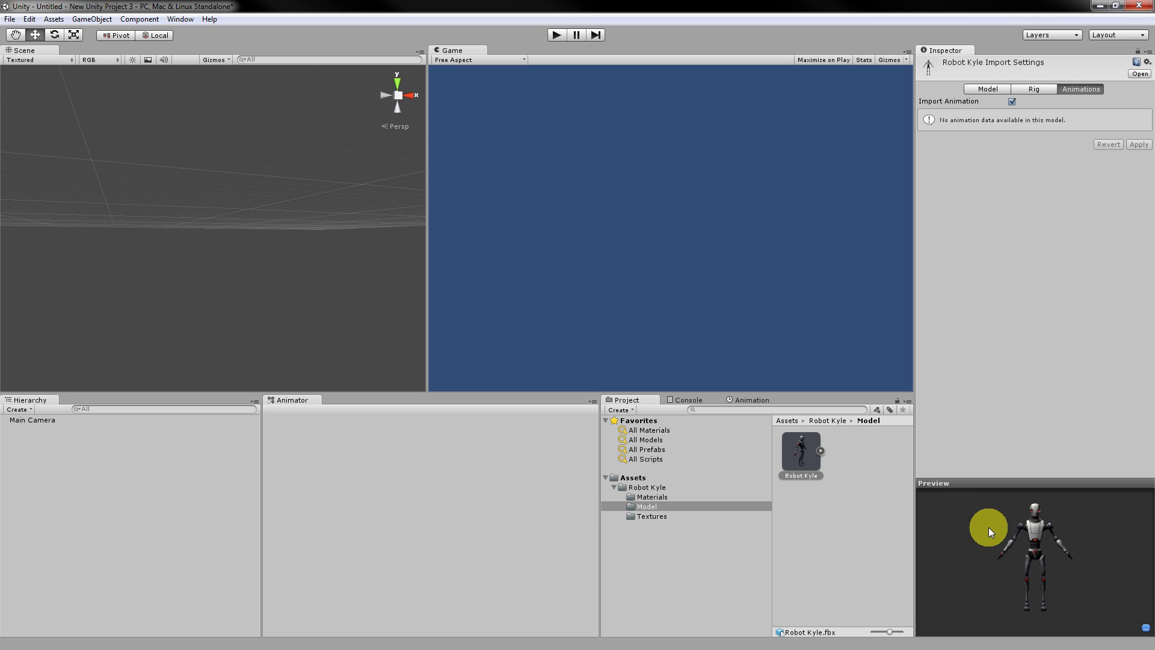
pyautogui.click(669, 486)
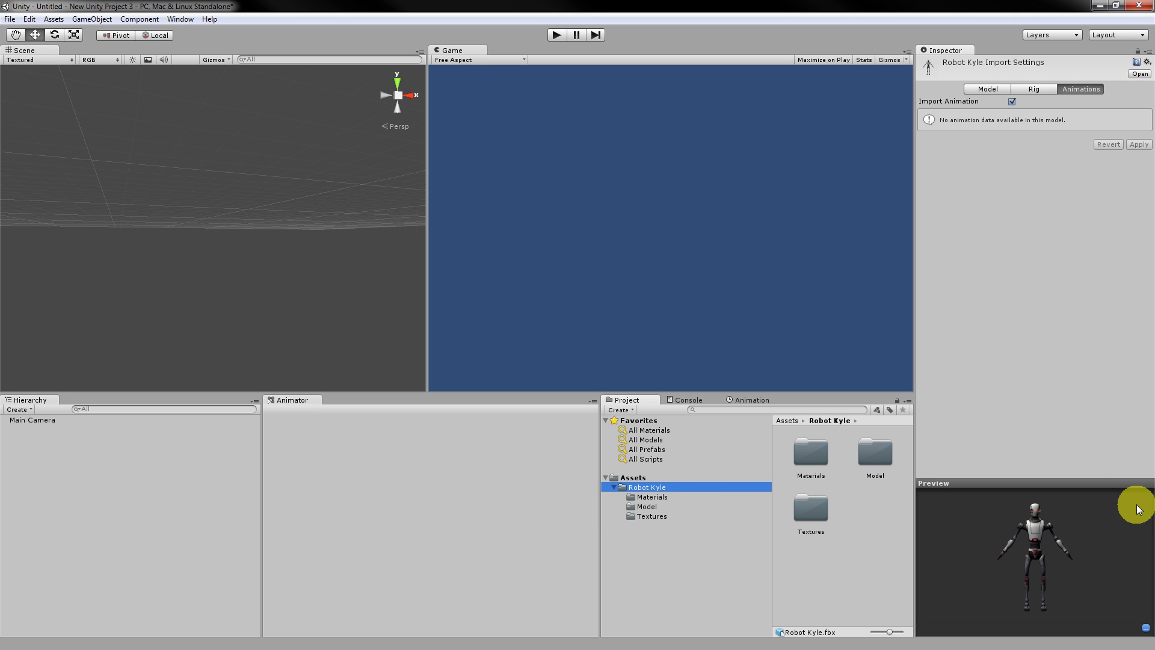
pyautogui.moveTo(1088, 511); pyautogui.dragTo(1052, 514)
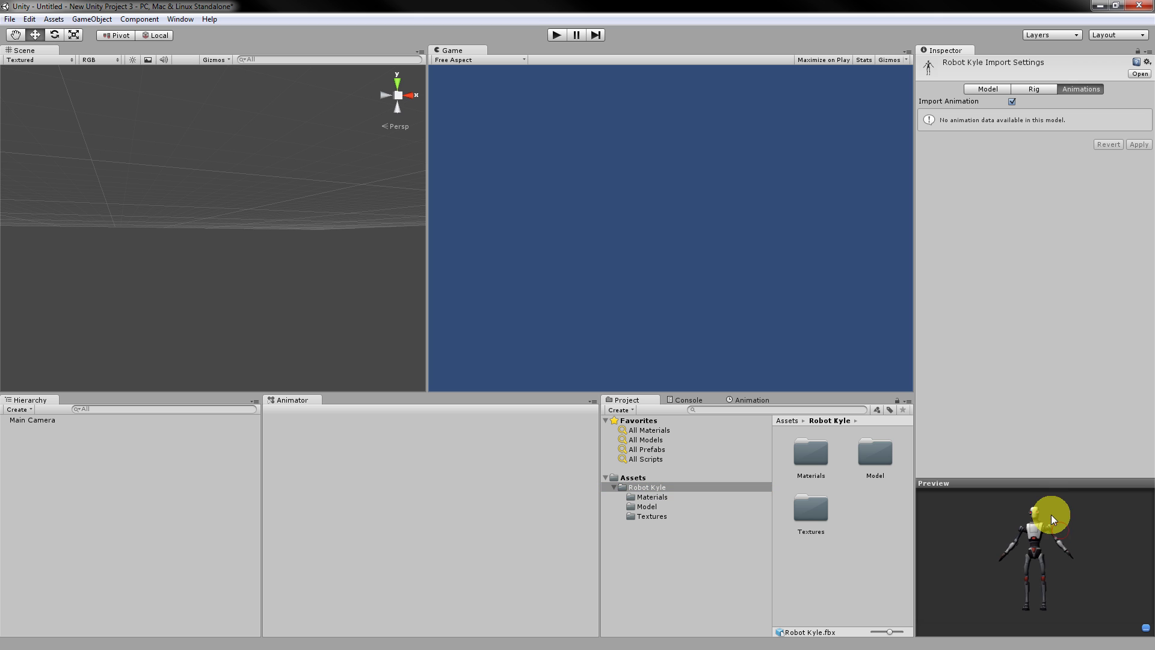
# Set the rig's Animation Type to Humanoid with Create From This Model, and apply.
pyautogui.click(1037, 88)
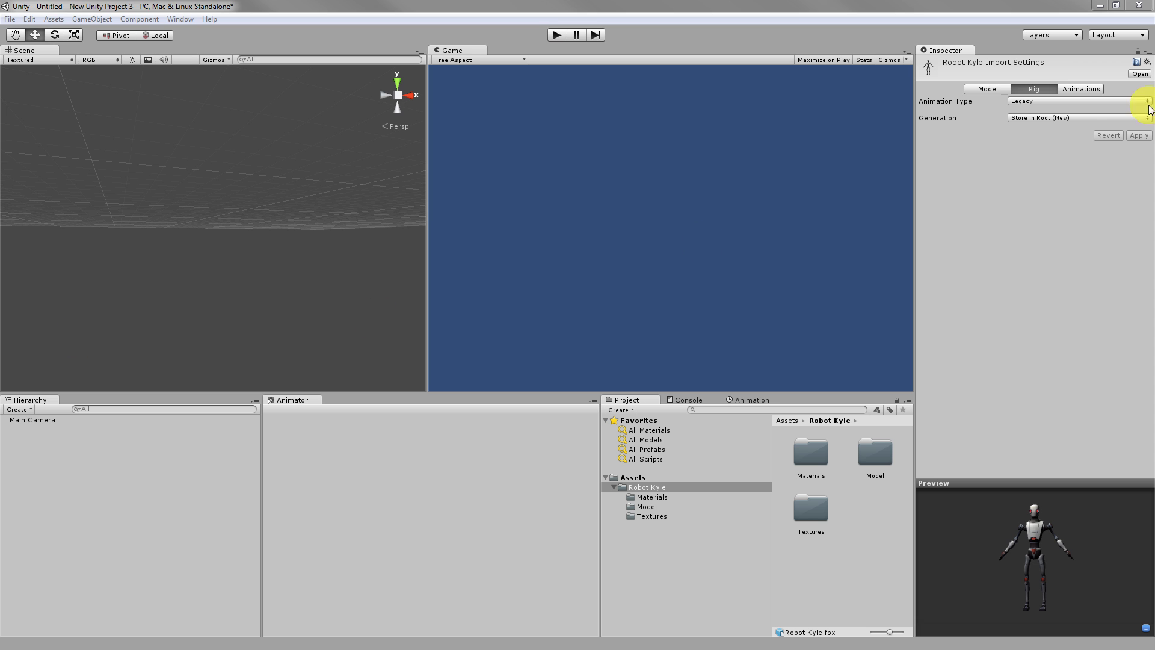
pyautogui.click(1046, 99)
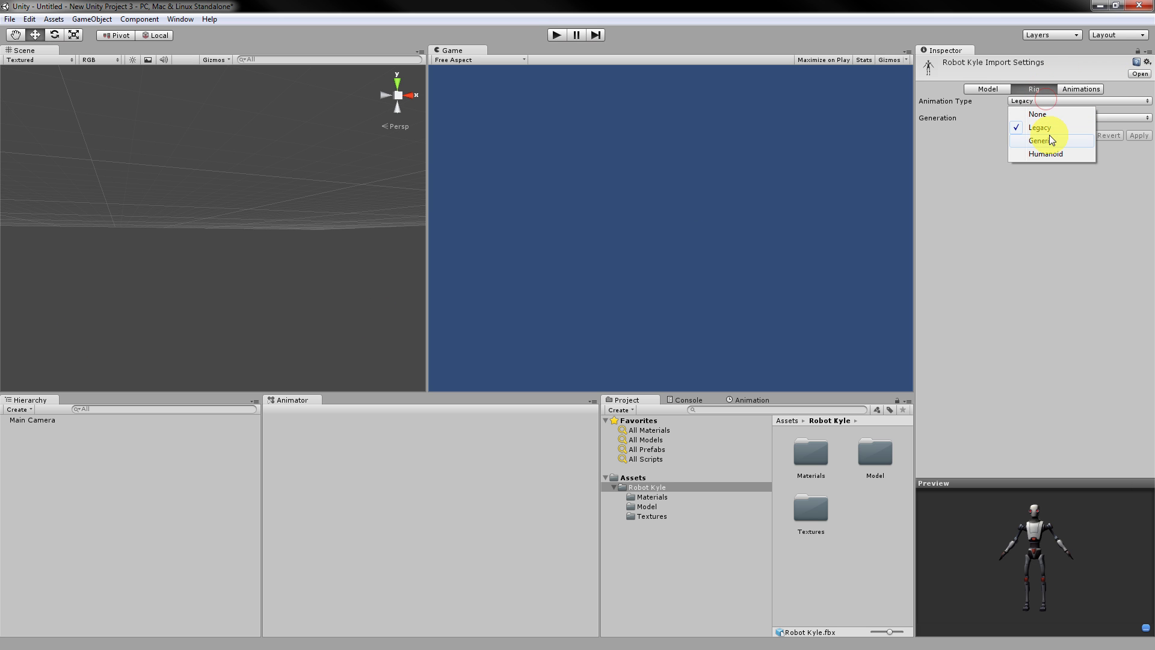
pyautogui.click(1045, 153)
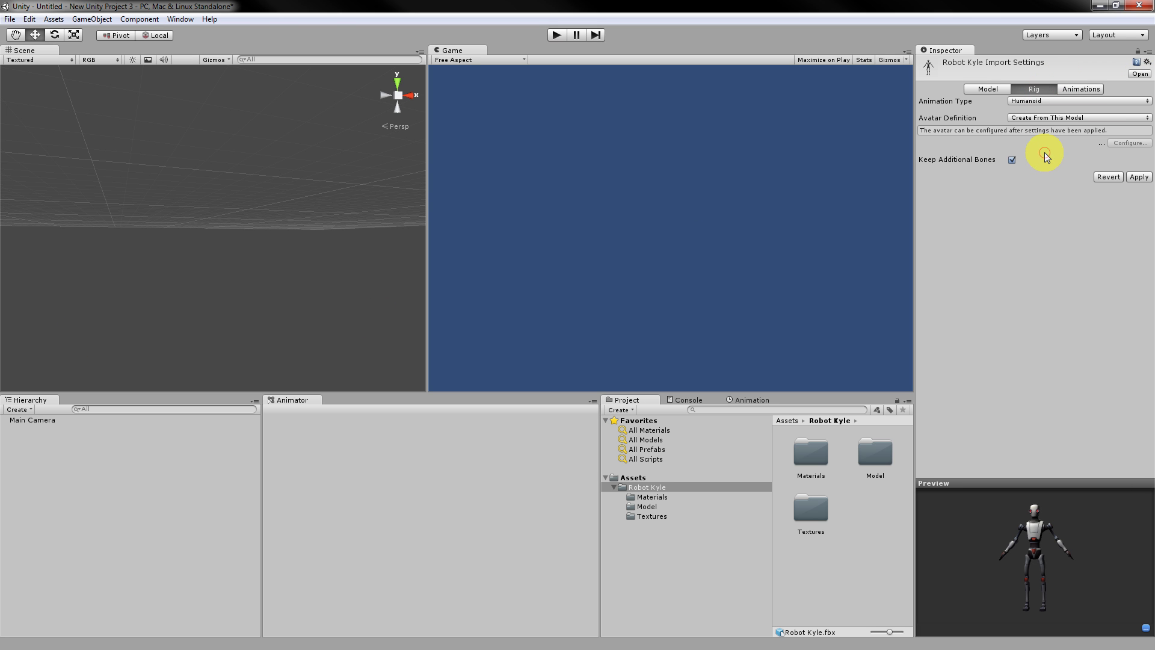
pyautogui.click(1047, 118)
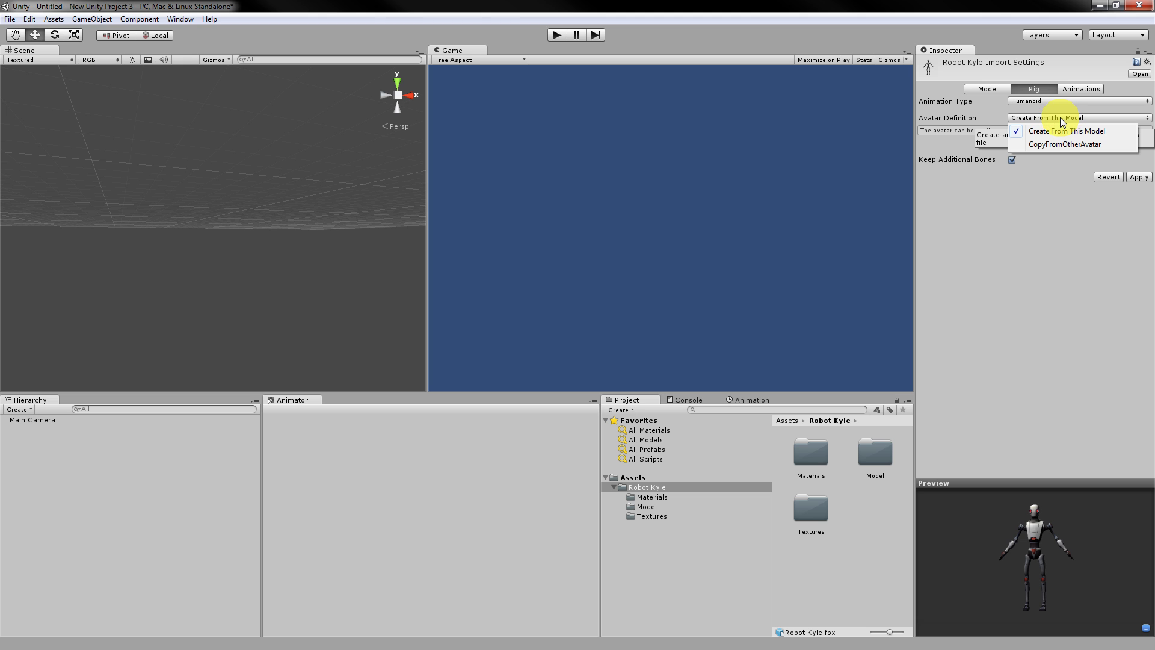
pyautogui.click(1139, 120)
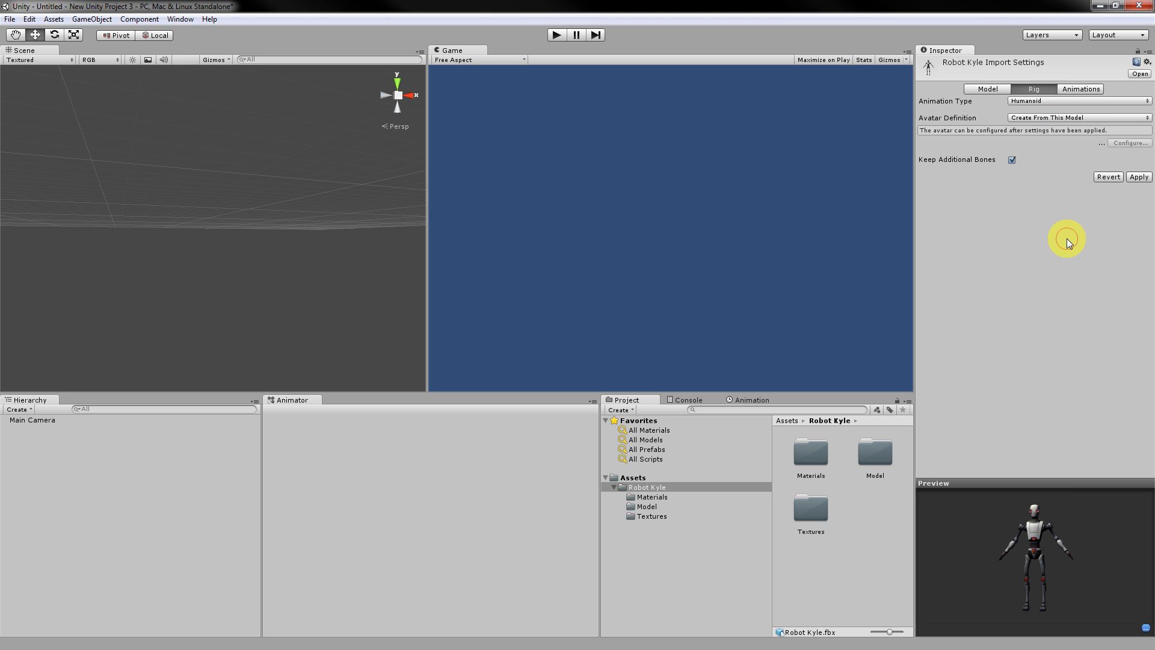
pyautogui.click(1143, 177)
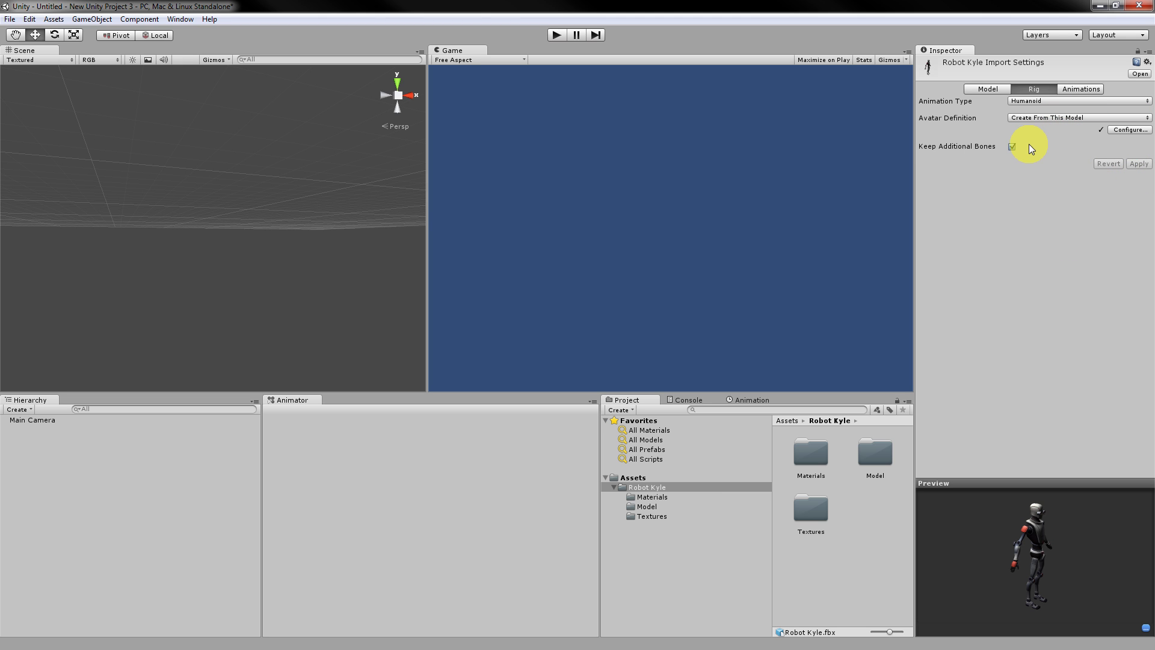
# Configure the humanoid avatar, saving the untitled scene's changes when prompted.
pyautogui.click(1131, 130)
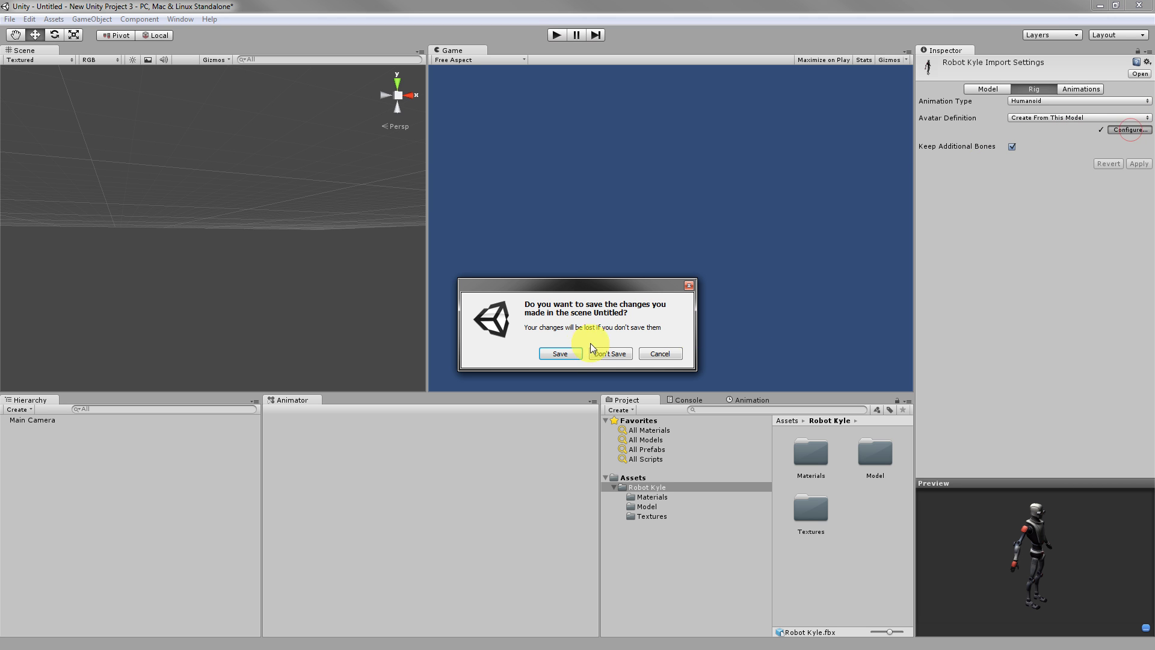
pyautogui.click(560, 354)
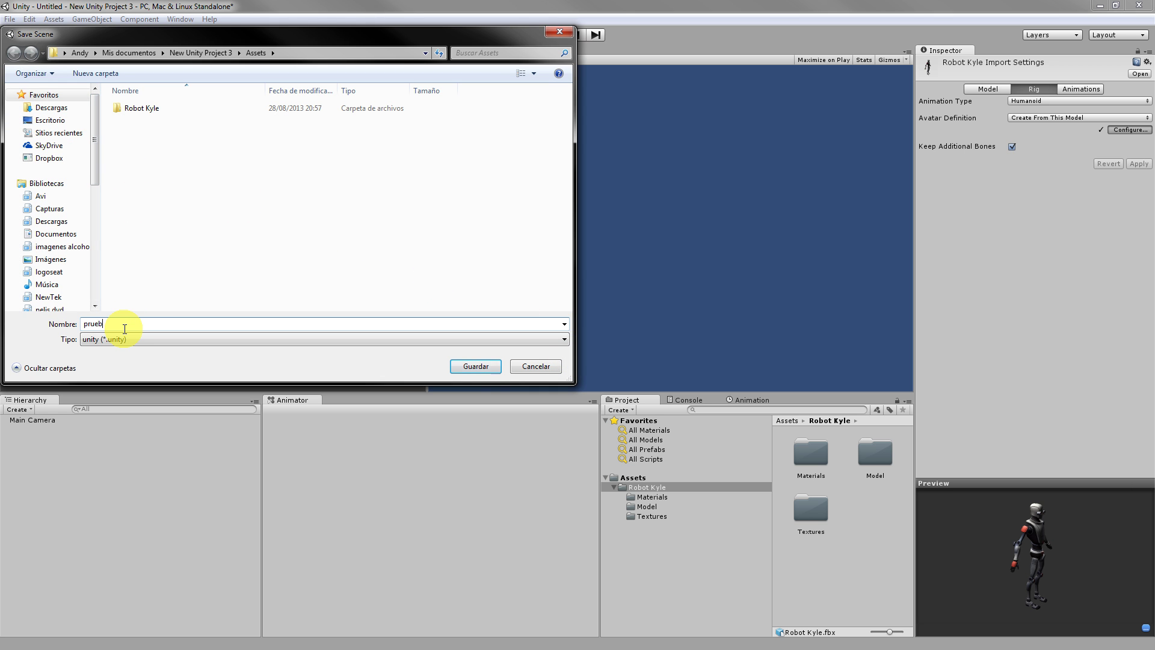
pyautogui.click(473, 366)
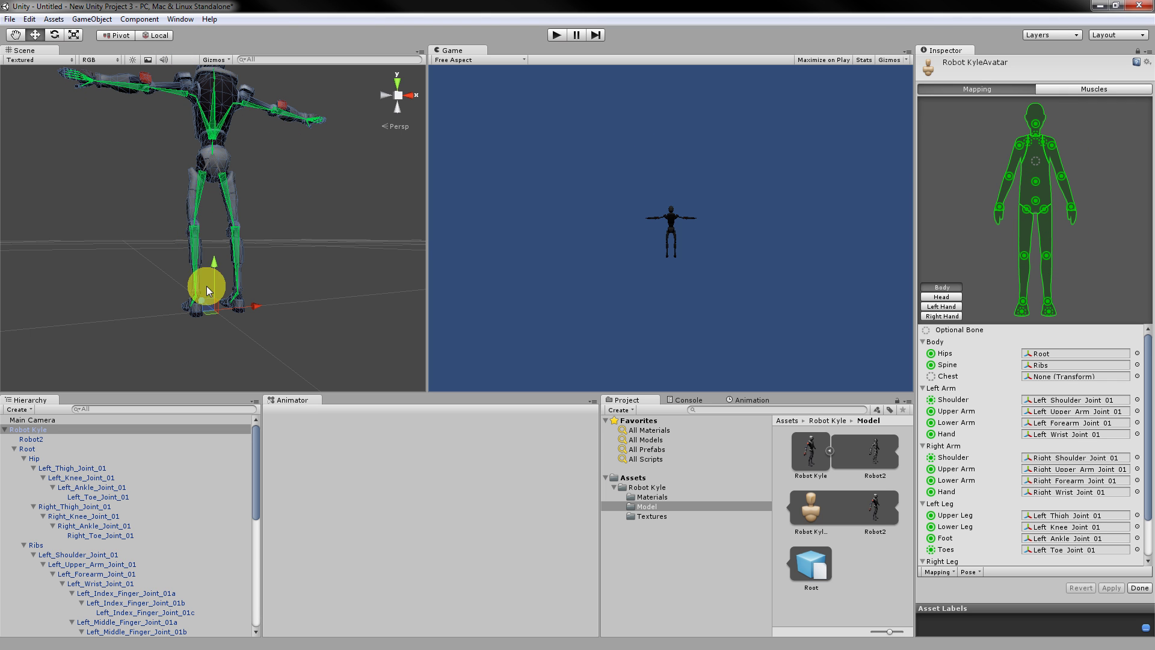
pyautogui.keyDown('alt'); pyautogui.moveTo(139, 311); pyautogui.dragTo(337, 279); pyautogui.keyUp('alt')
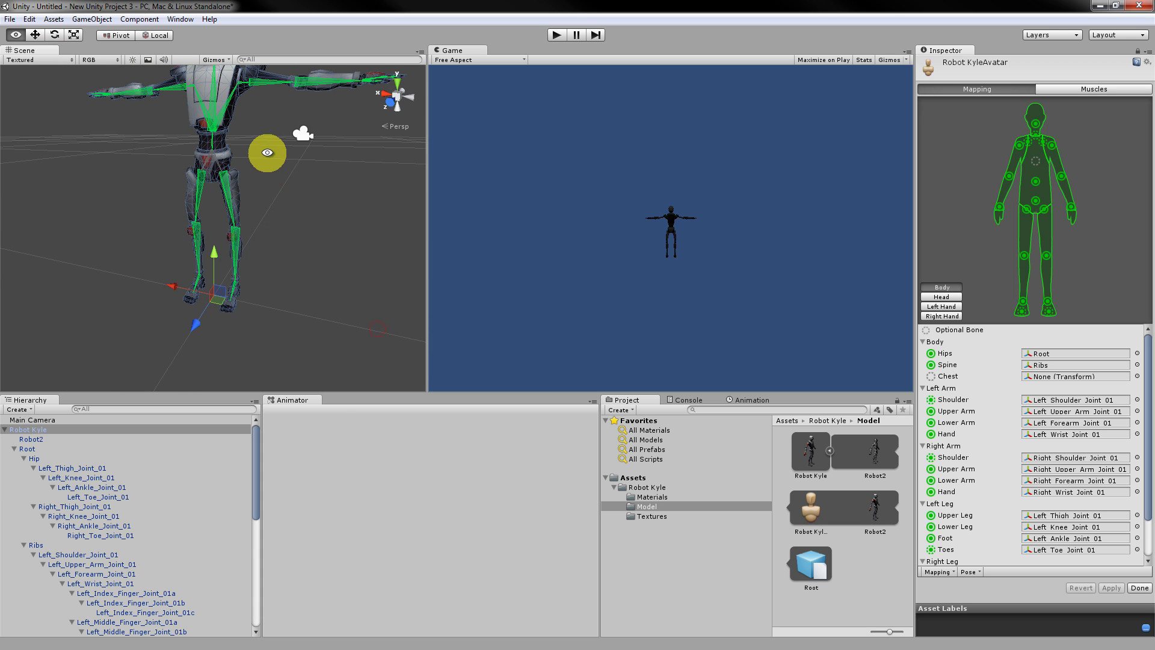
pyautogui.moveTo(284, 181); pyautogui.dragTo(279, 248)
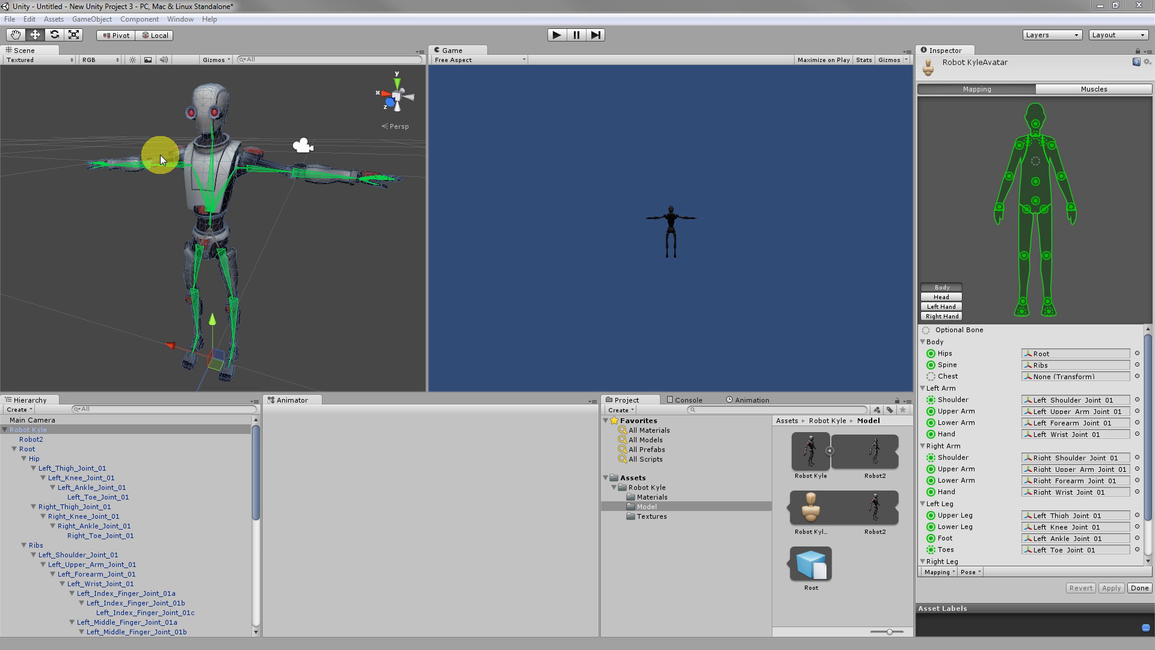
pyautogui.click(939, 573)
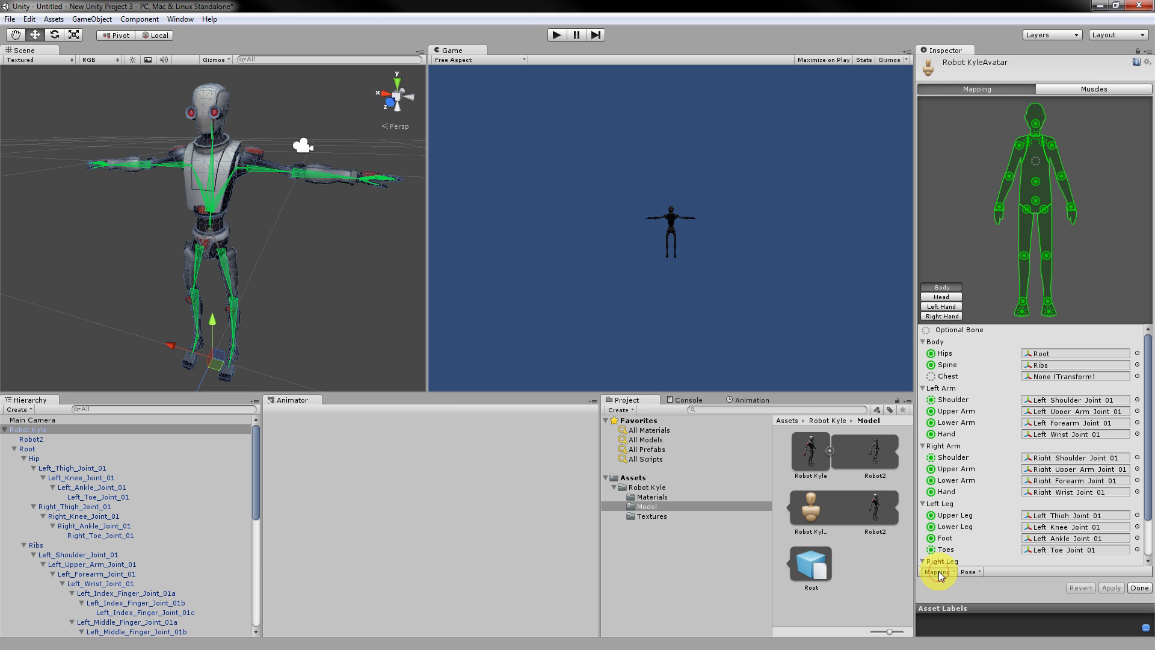
pyautogui.click(1027, 587)
pyautogui.click(976, 572)
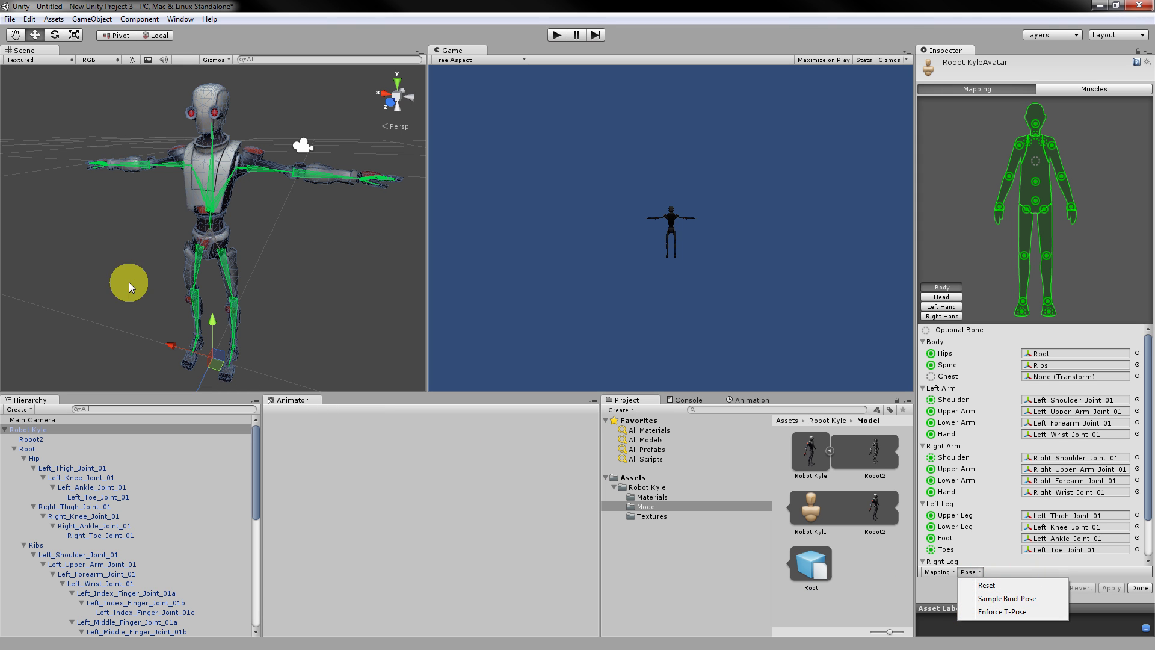
pyautogui.click(360, 37)
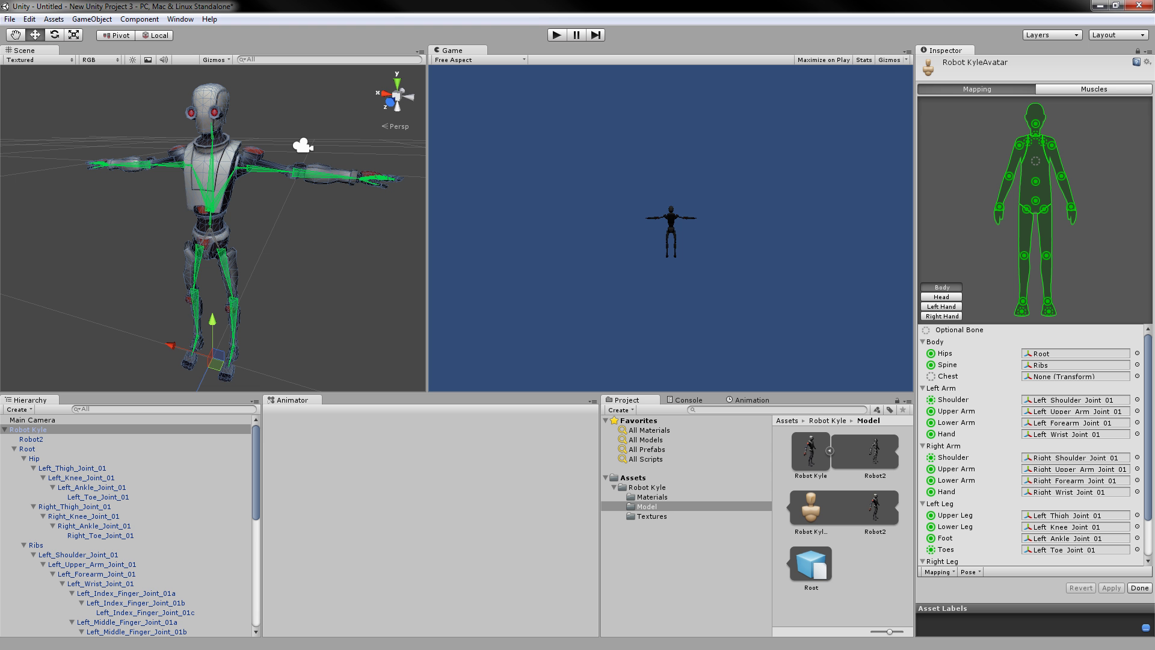
pyautogui.click(352, 478)
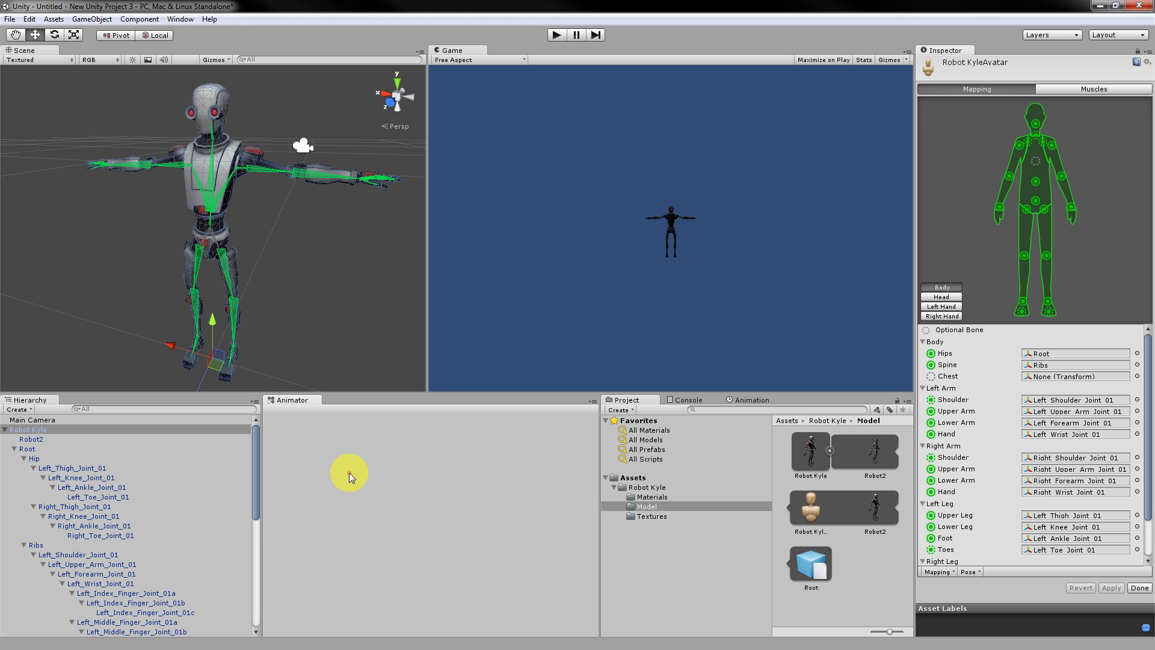
pyautogui.click(102, 477)
pyautogui.doubleClick(104, 484)
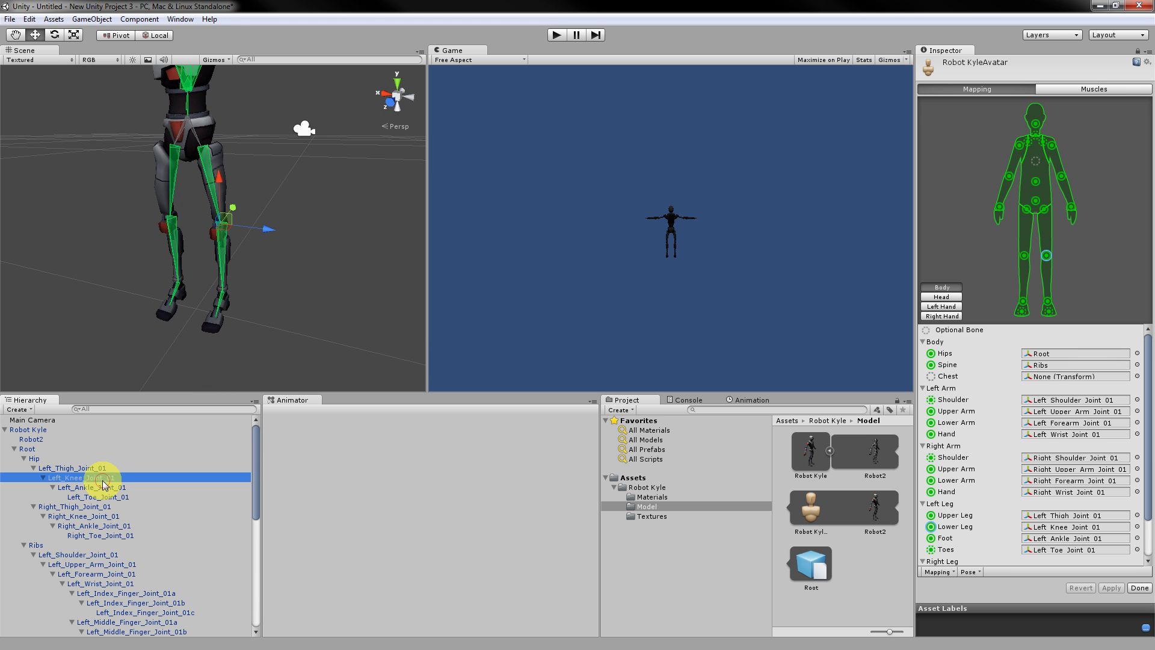
pyautogui.doubleClick(101, 487)
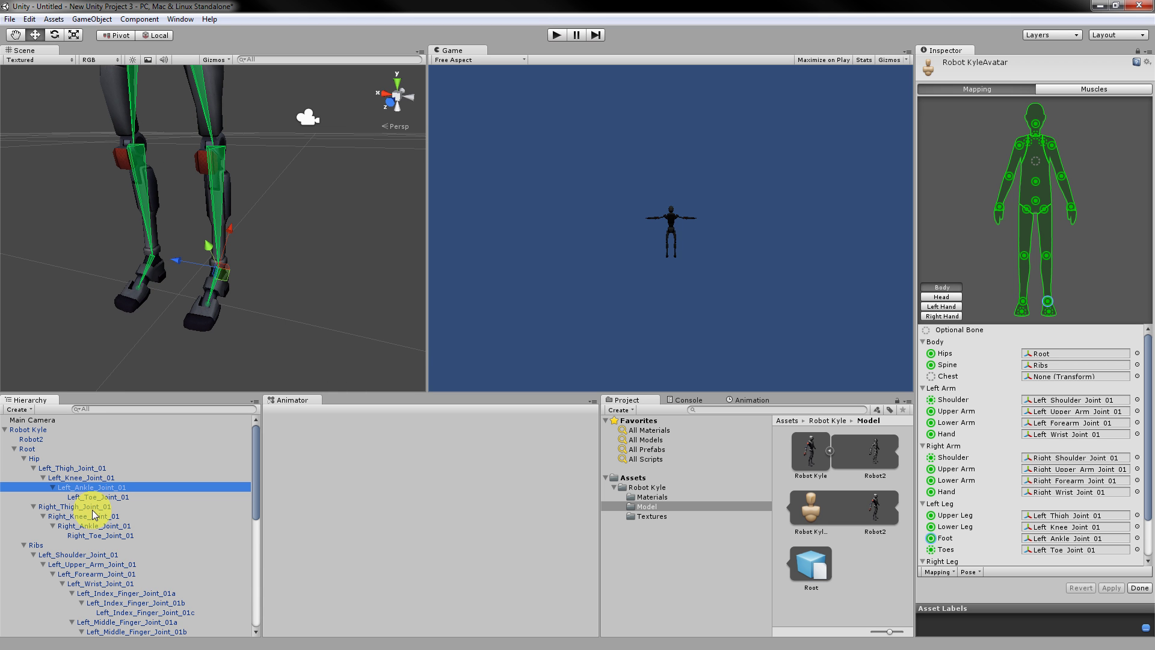
pyautogui.doubleClick(82, 545)
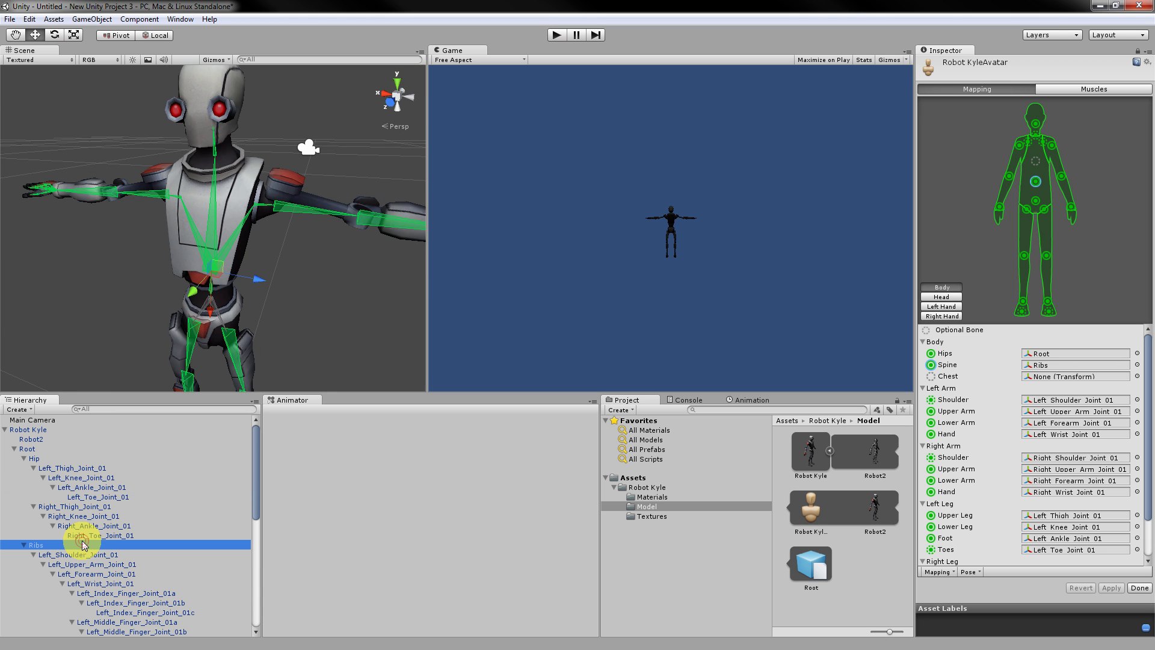
pyautogui.doubleClick(87, 517)
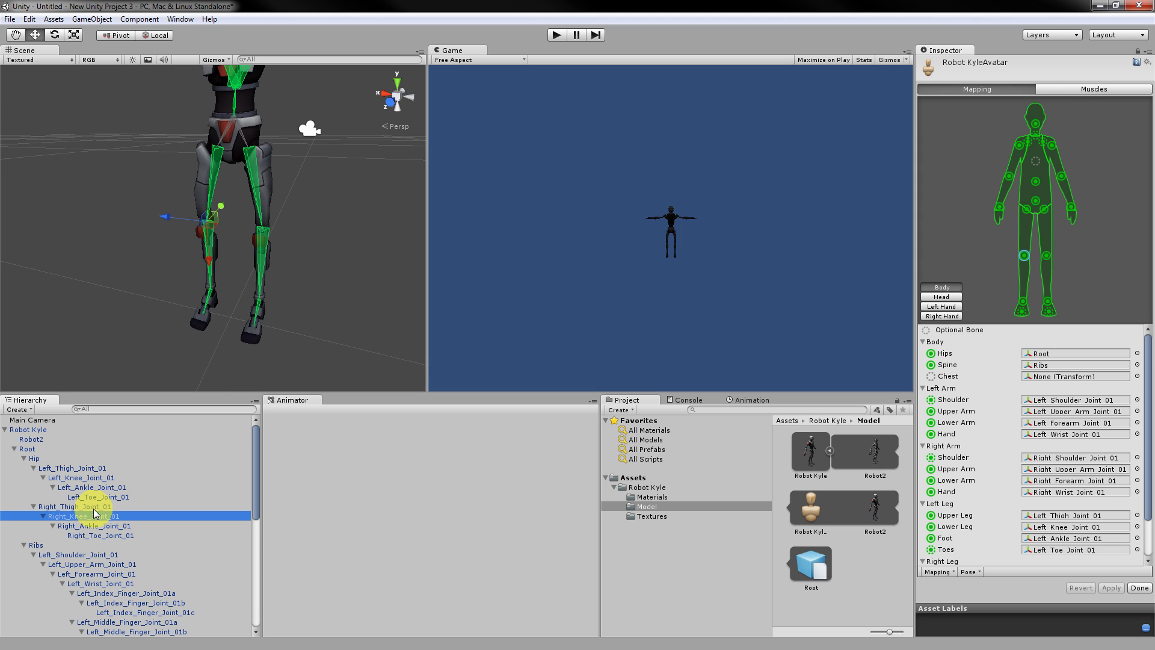
pyautogui.click(980, 414)
pyautogui.click(968, 423)
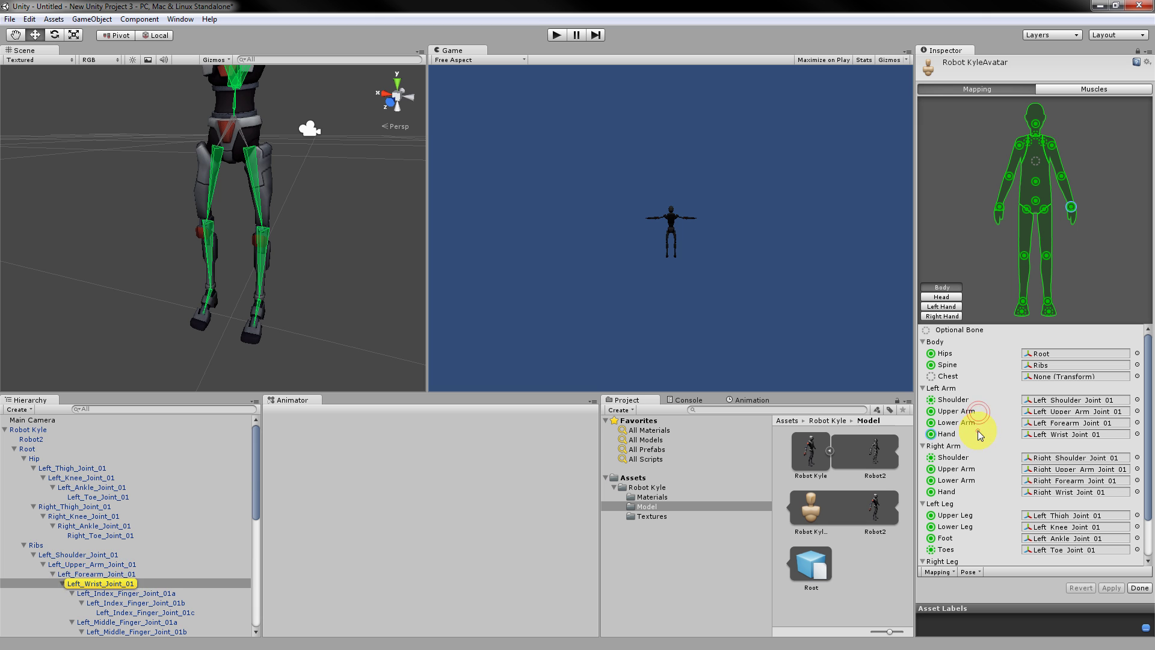
pyautogui.click(978, 481)
pyautogui.click(970, 493)
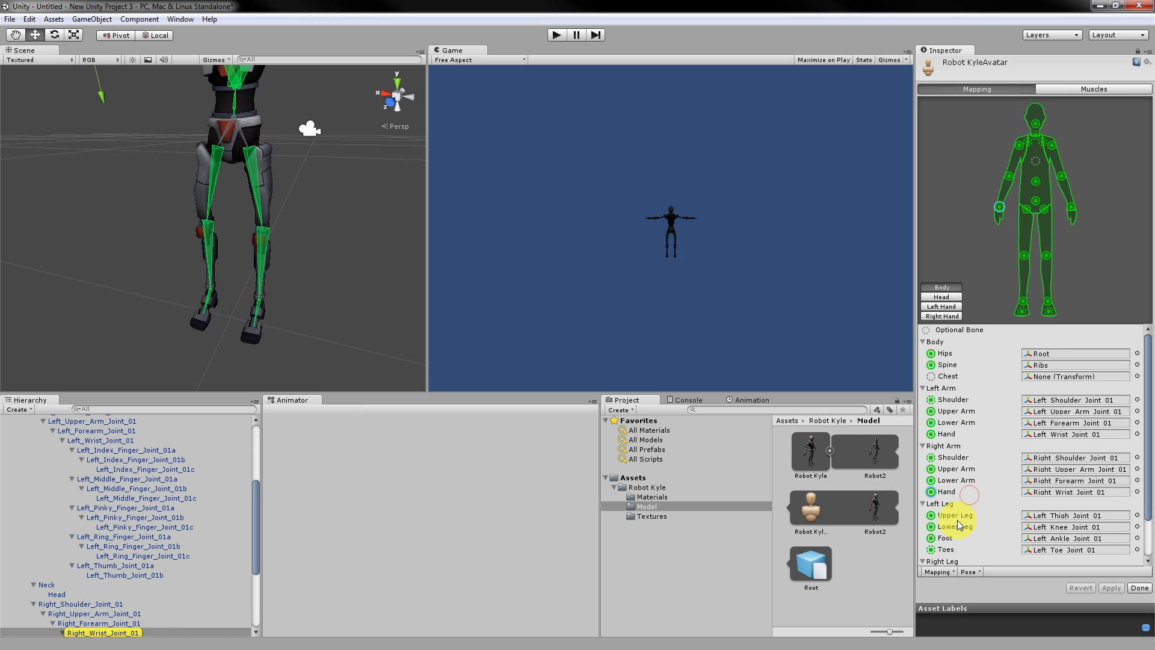
pyautogui.scroll(-2, 957, 526)
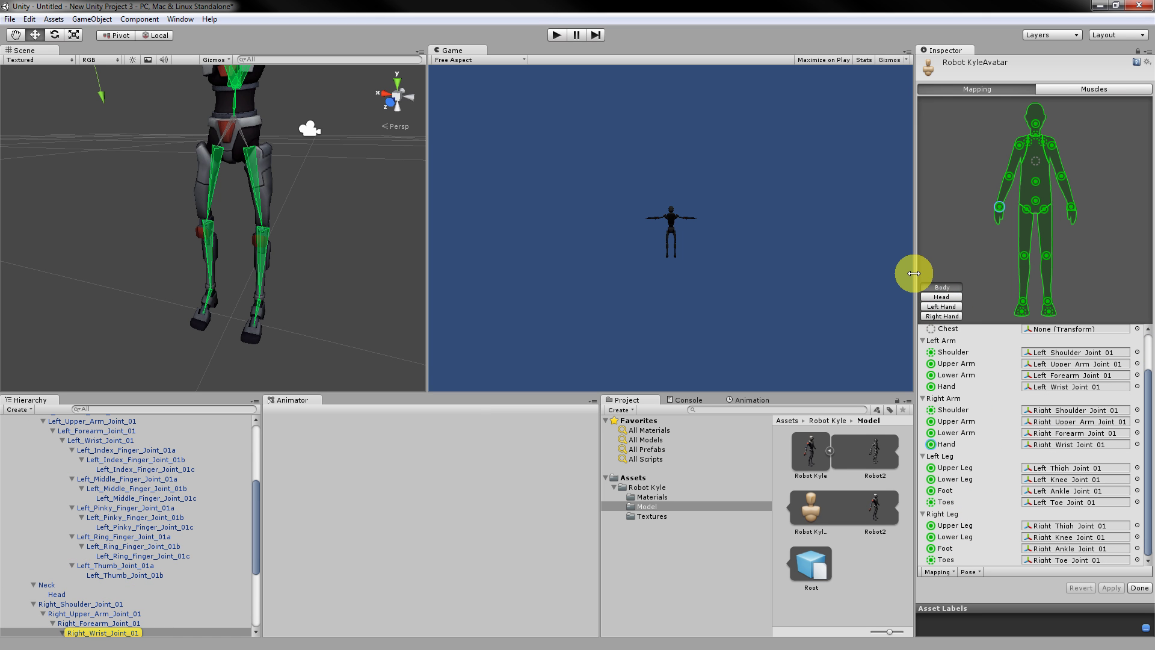
pyautogui.moveTo(914, 273); pyautogui.dragTo(899, 272)
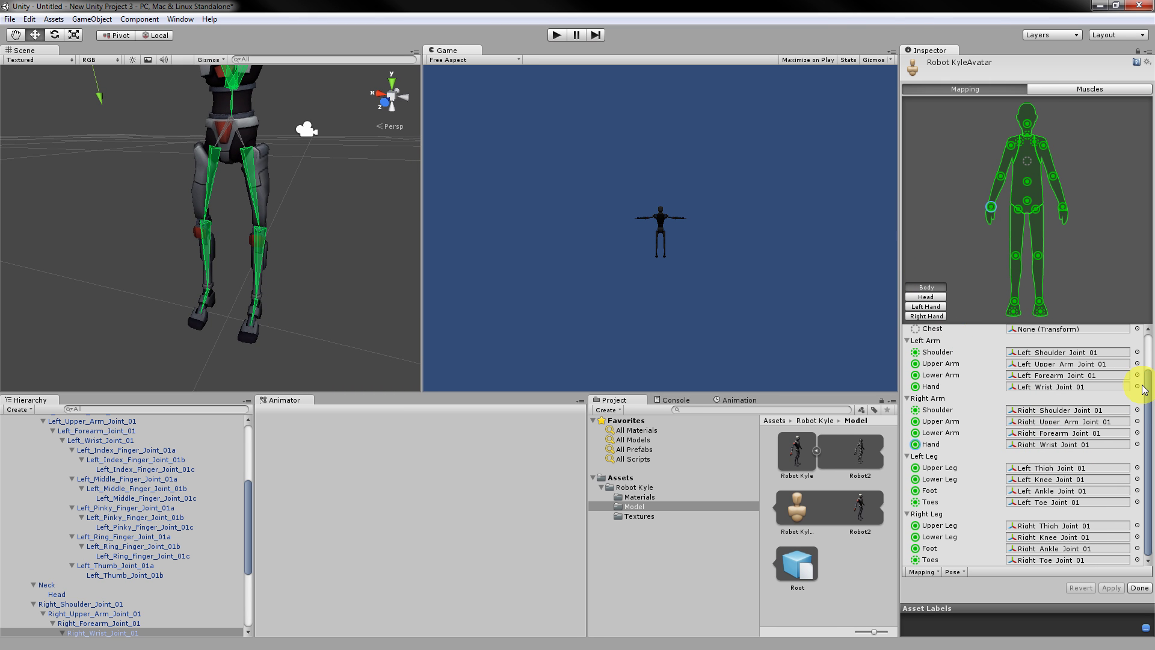
pyautogui.click(1110, 354)
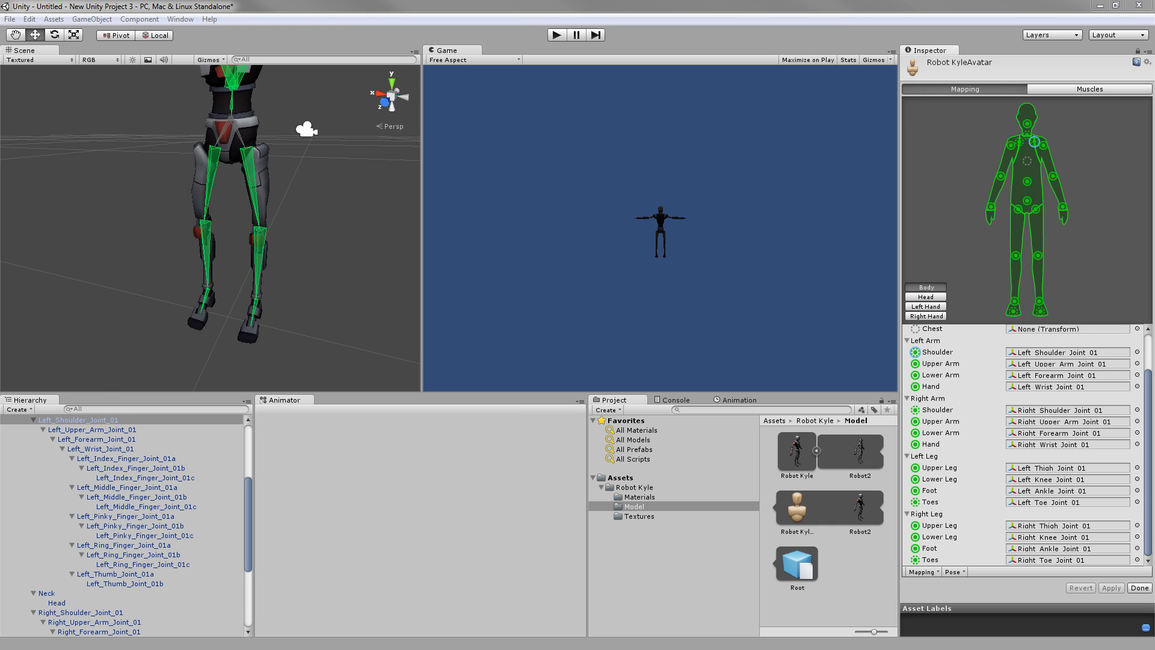
# Show the avatar's Muscles settings and preview the arms rolling left and right.
pyautogui.click(1091, 90)
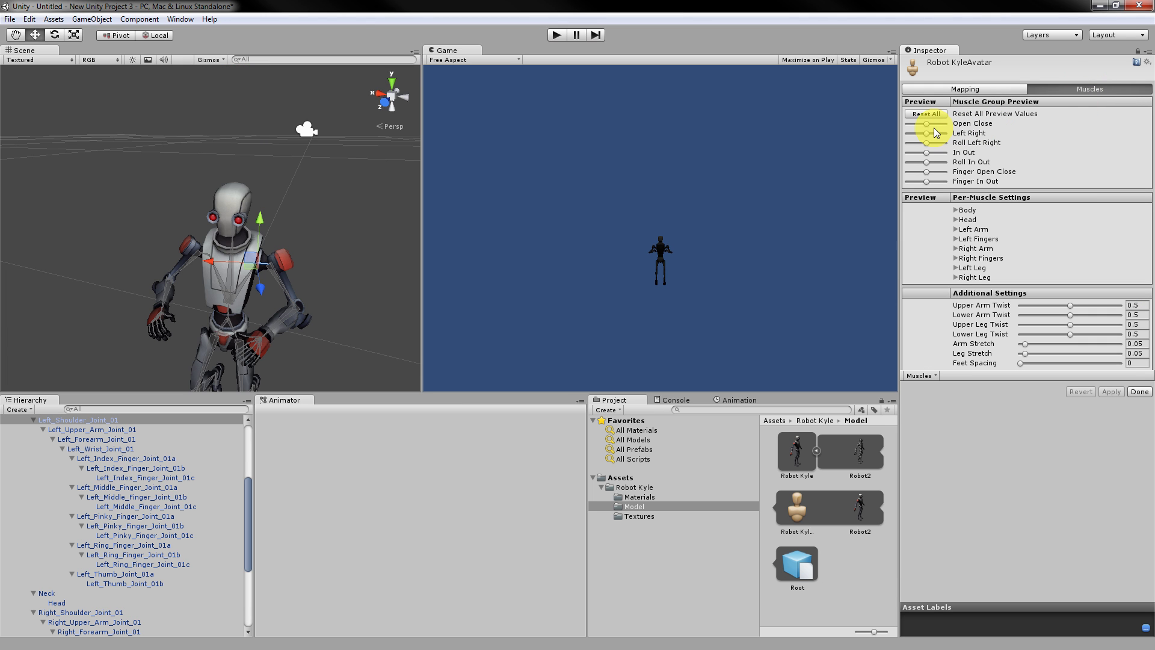
pyautogui.click(144, 487)
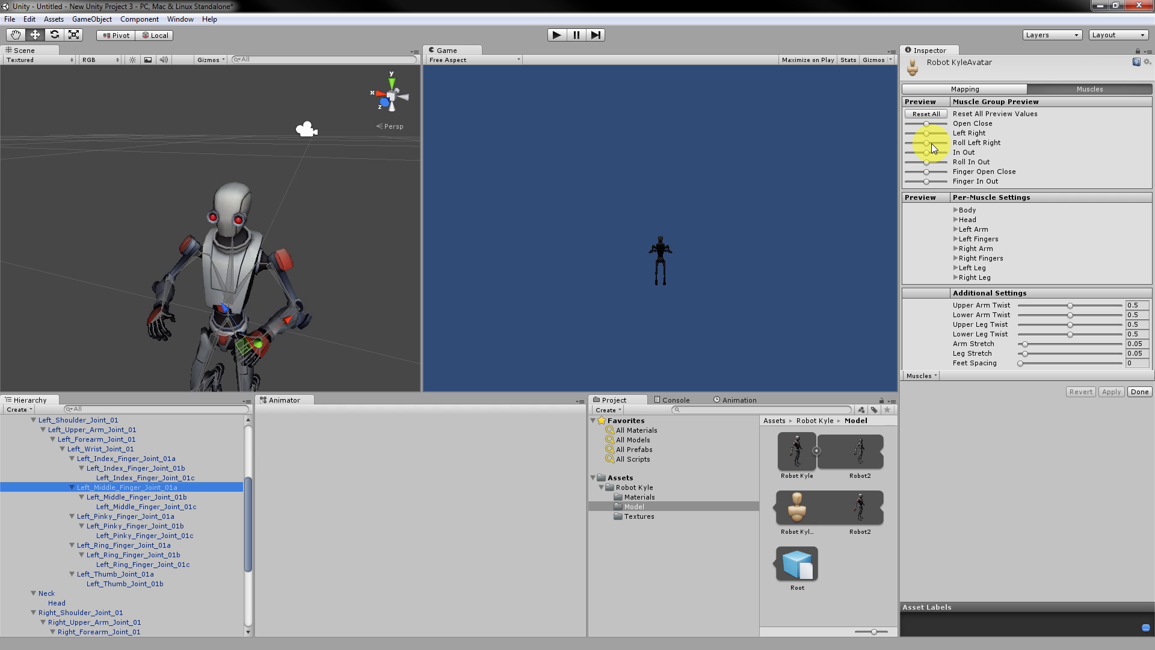
pyautogui.moveTo(932, 143)
pyautogui.mouseDown()
pyautogui.moveTo(916, 146)
pyautogui.moveTo(937, 149)
pyautogui.moveTo(930, 125)
pyautogui.mouseUp()
# Preview the fingers moving in and out, then lower Upper Arm Twist to 0.44.
pyautogui.scroll(5, 90, 445)
pyautogui.click(63, 439)
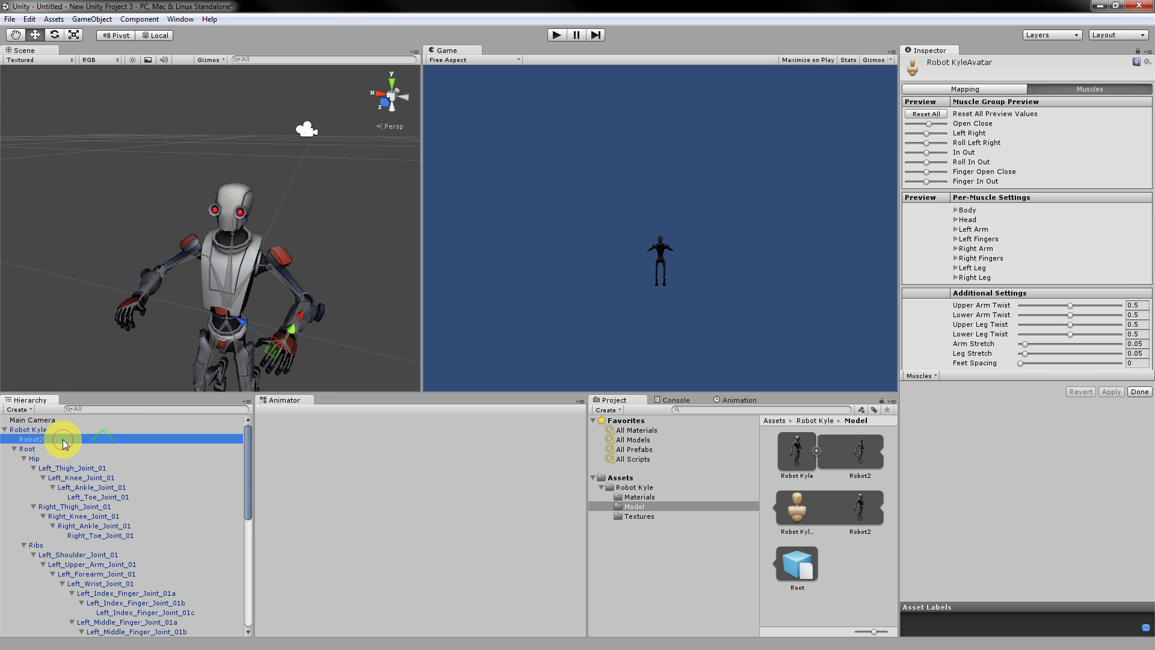
pyautogui.click(67, 468)
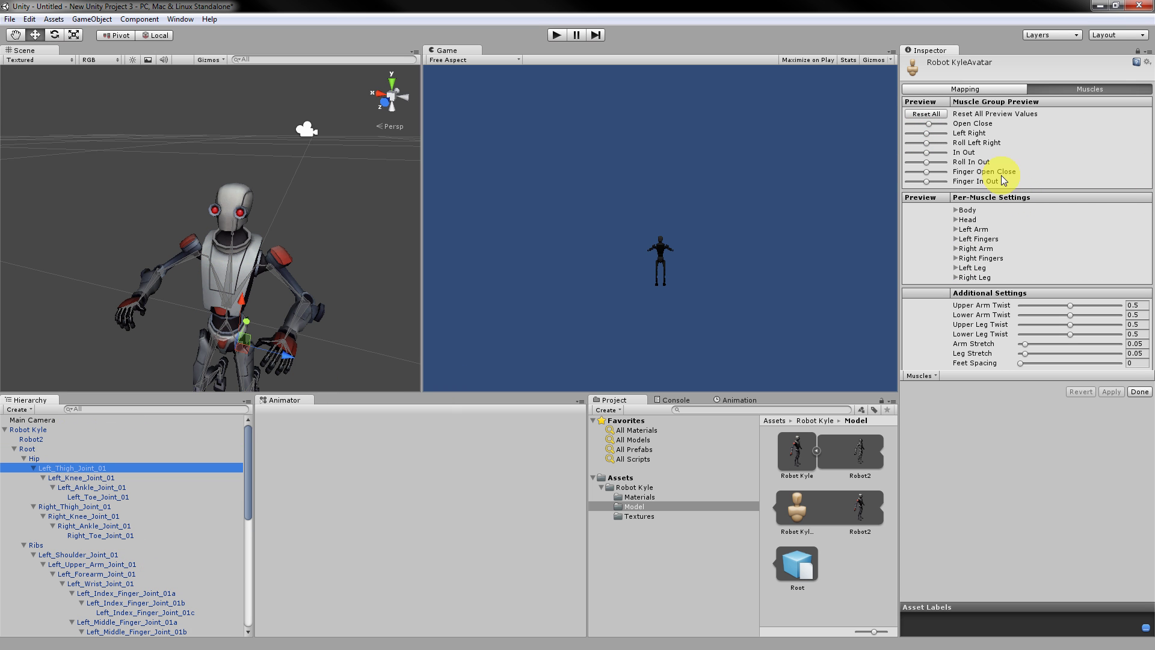
pyautogui.moveTo(936, 182); pyautogui.dragTo(929, 145)
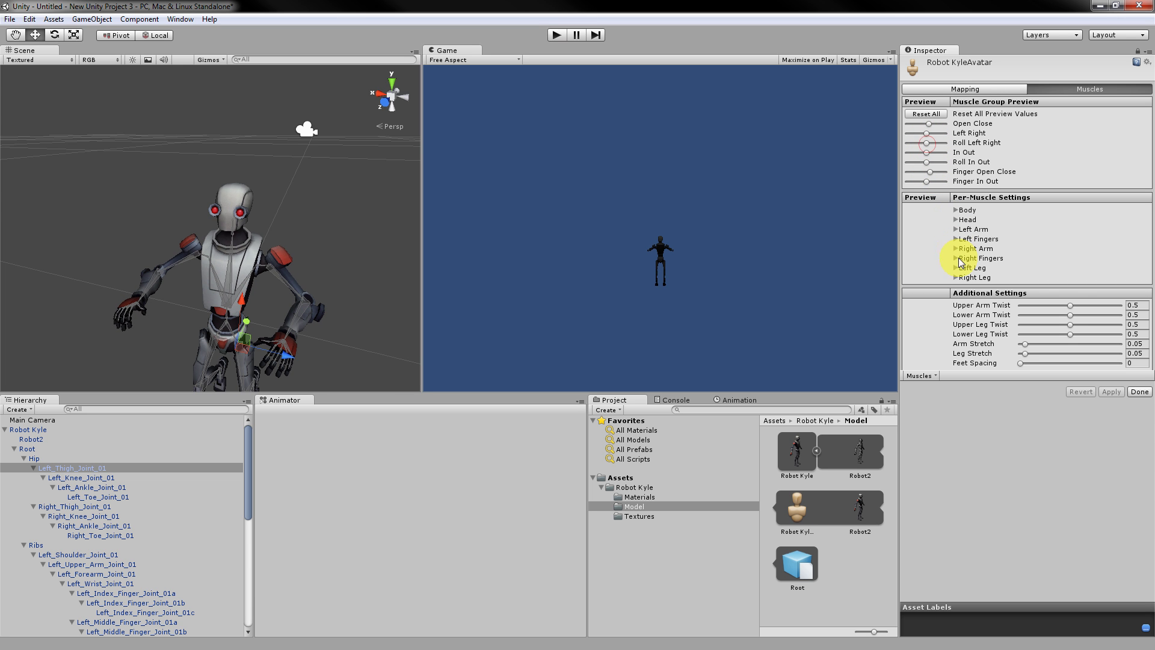
pyautogui.moveTo(1065, 309)
pyautogui.mouseDown()
pyautogui.moveTo(1084, 310)
pyautogui.moveTo(1056, 316)
pyautogui.mouseUp()
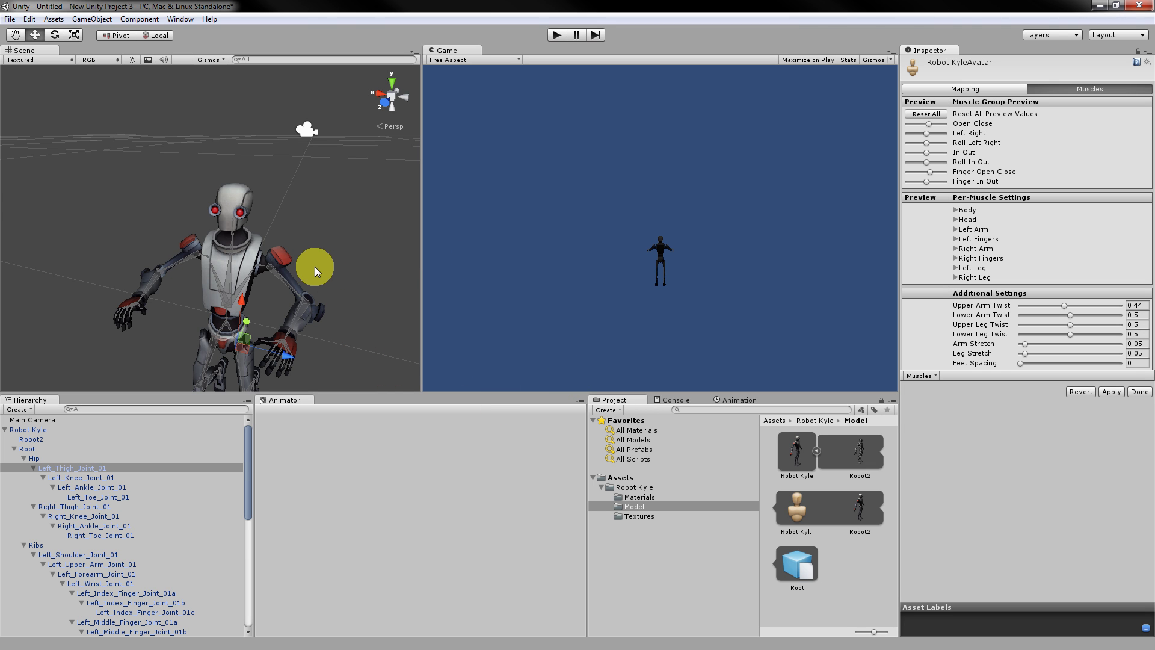
pyautogui.click(266, 273)
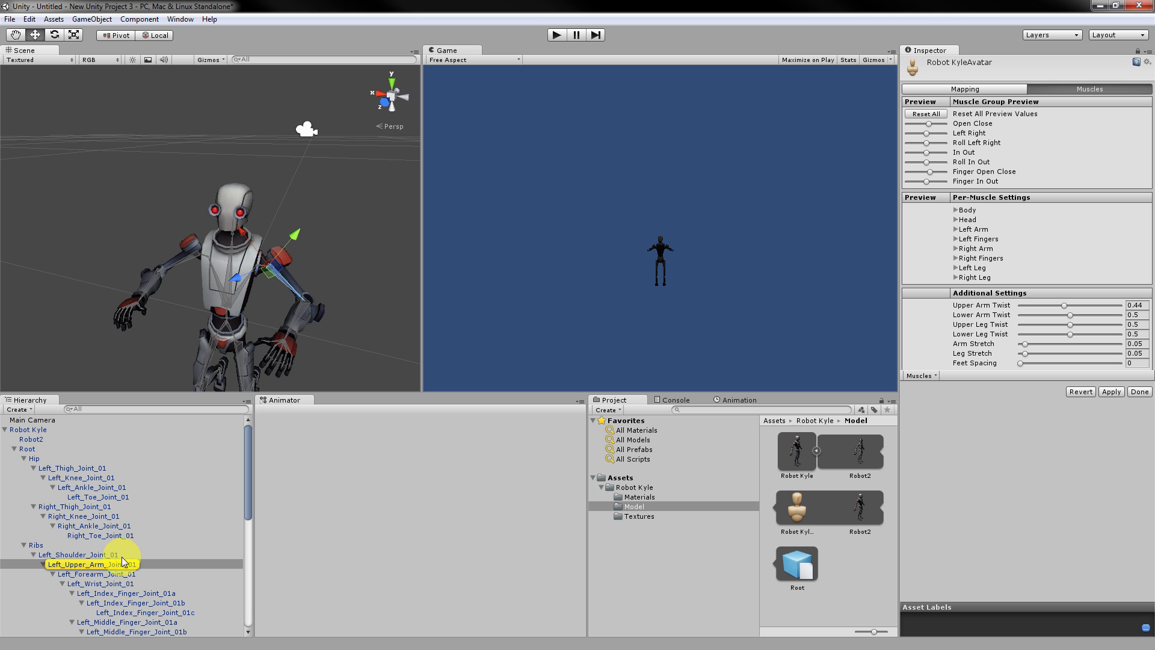
# Return to bone Mapping, apply the pending import settings, and align the selection with the view.
pyautogui.click(975, 86)
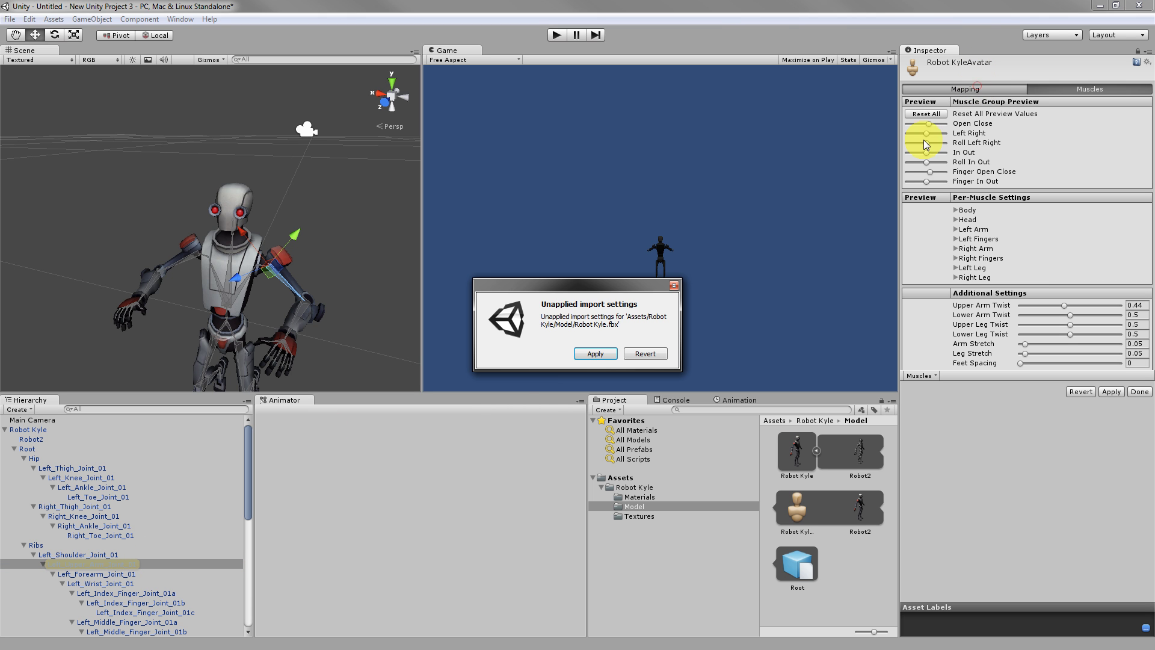
pyautogui.click(596, 354)
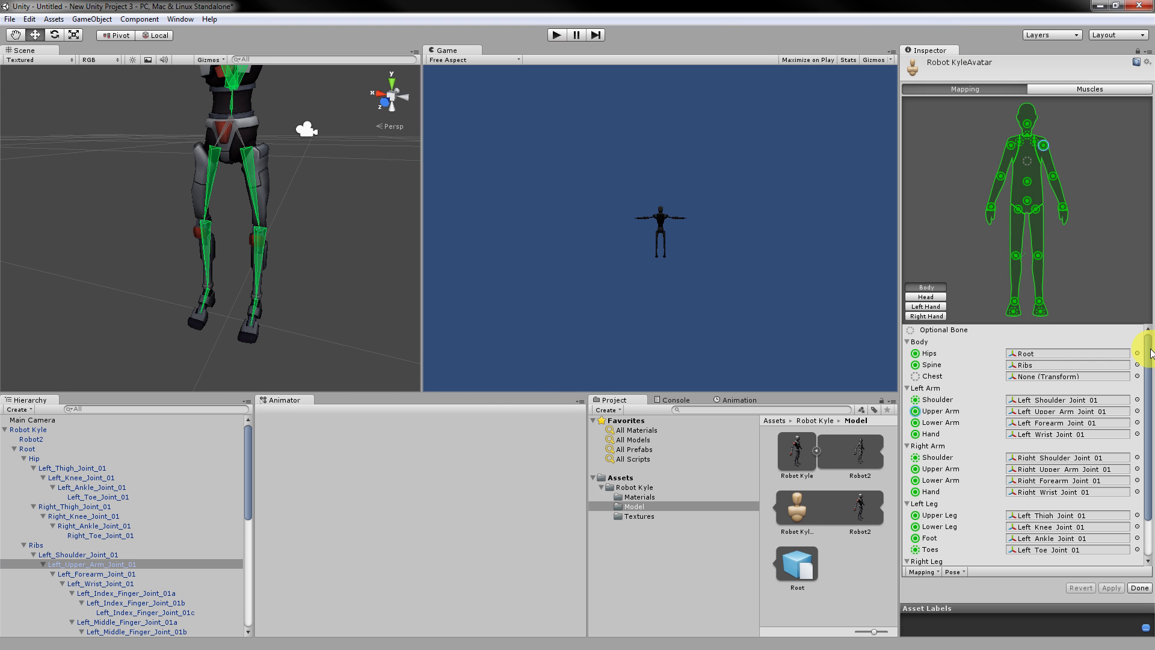
pyautogui.moveTo(1148, 350); pyautogui.dragTo(1154, 296)
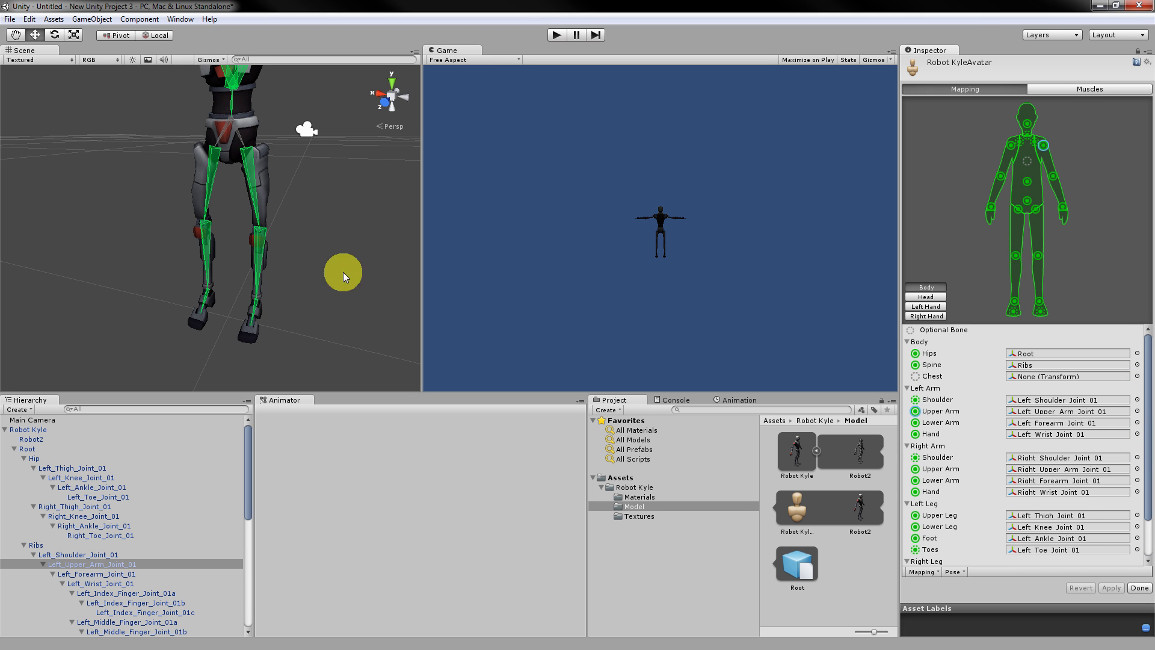
pyautogui.scroll(-6, 202, 251)
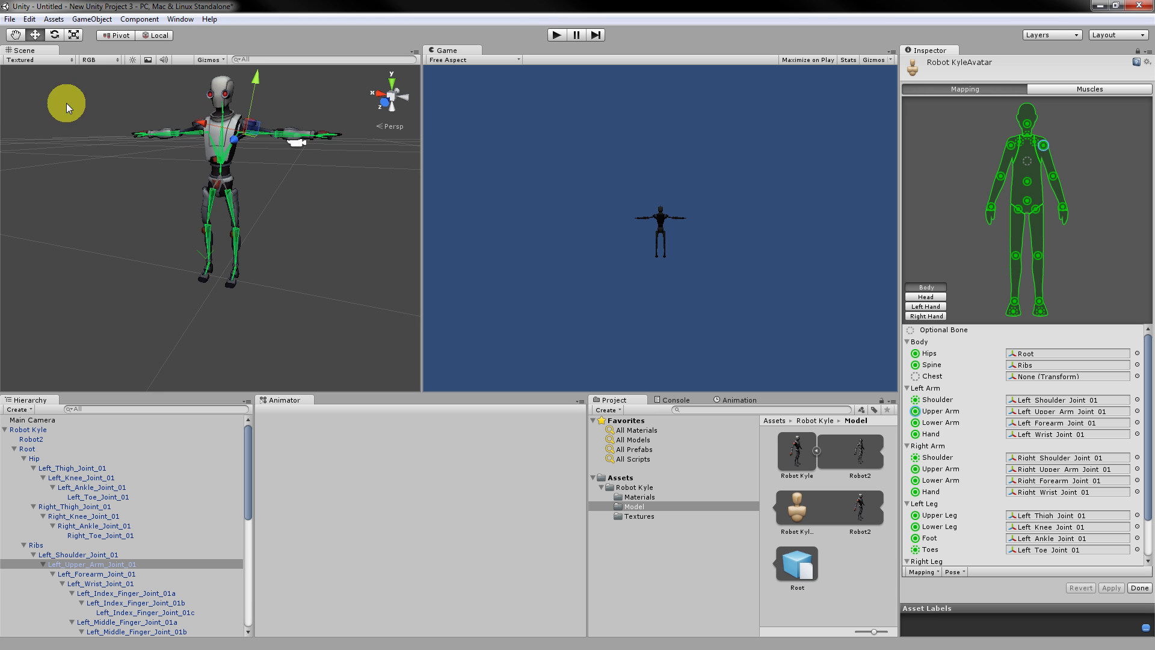
pyautogui.click(32, 19)
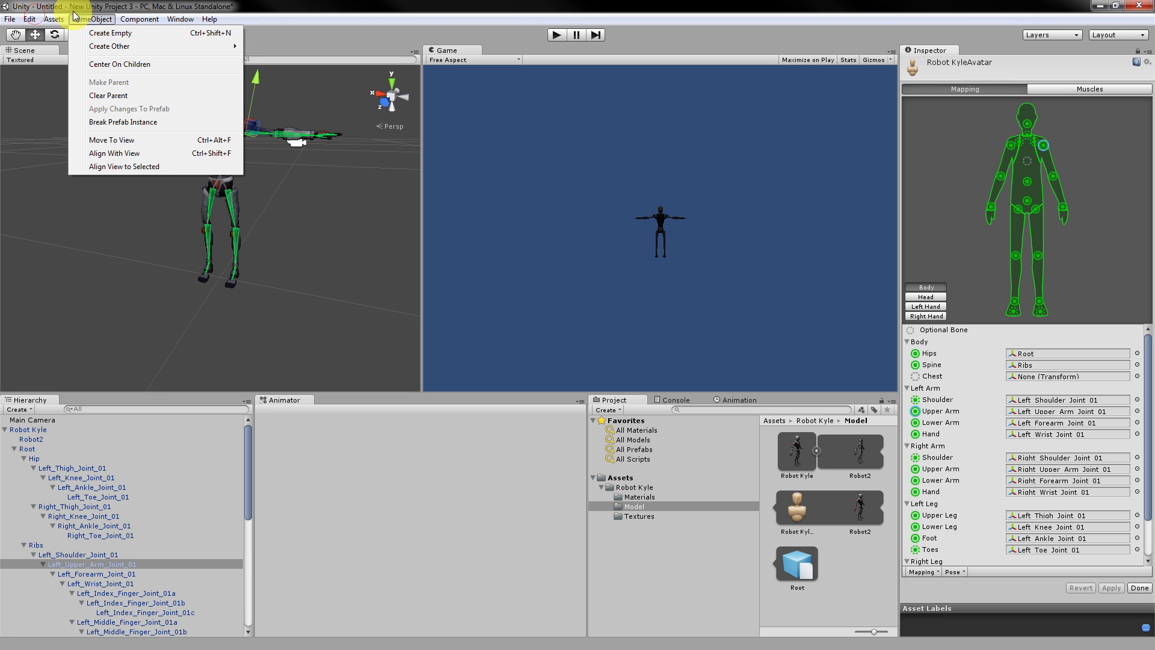
pyautogui.moveTo(101, 21)
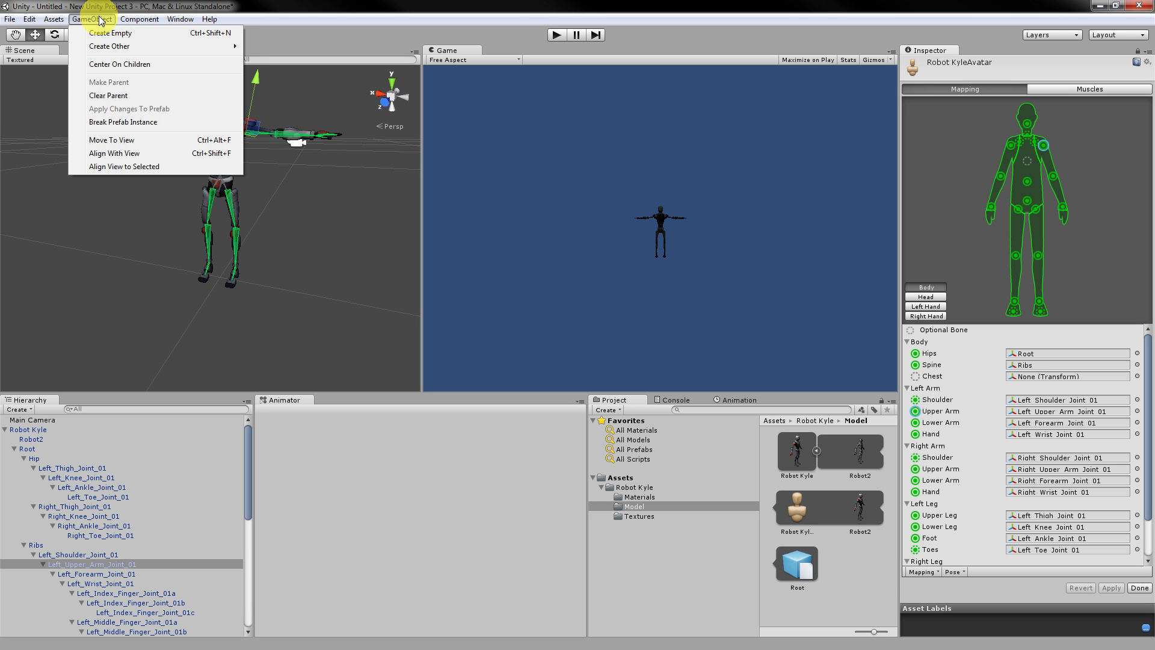
pyautogui.click(126, 153)
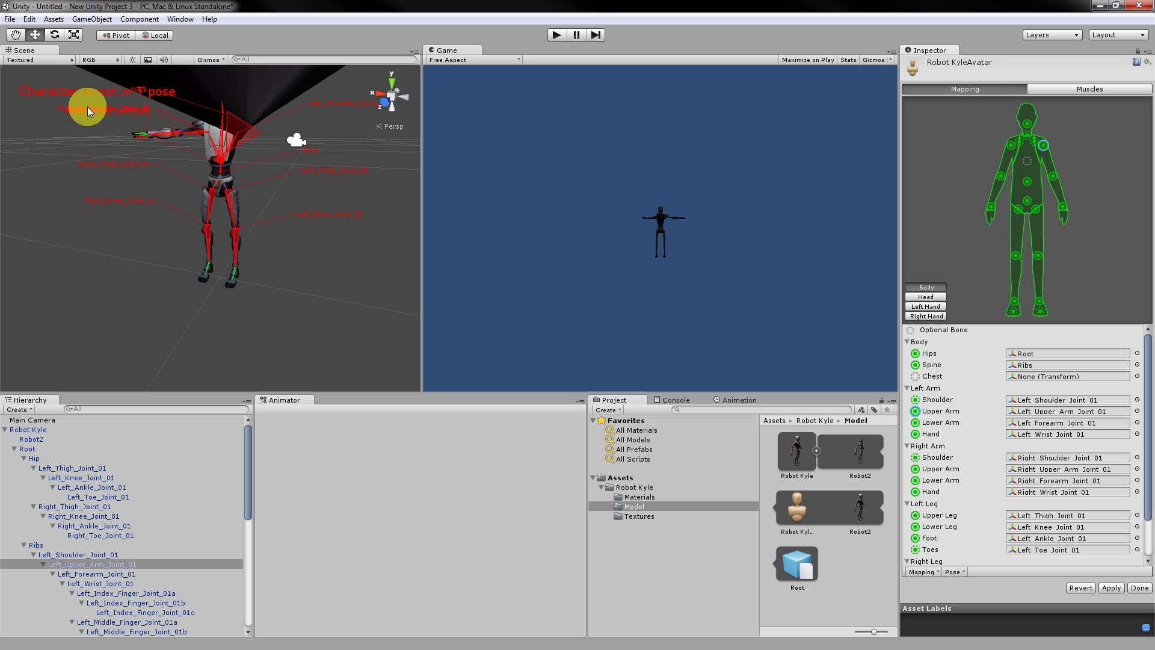
# Select bones such as Right_Thigh_Joint_01 and the robot's left shoulder.
pyautogui.click(110, 96)
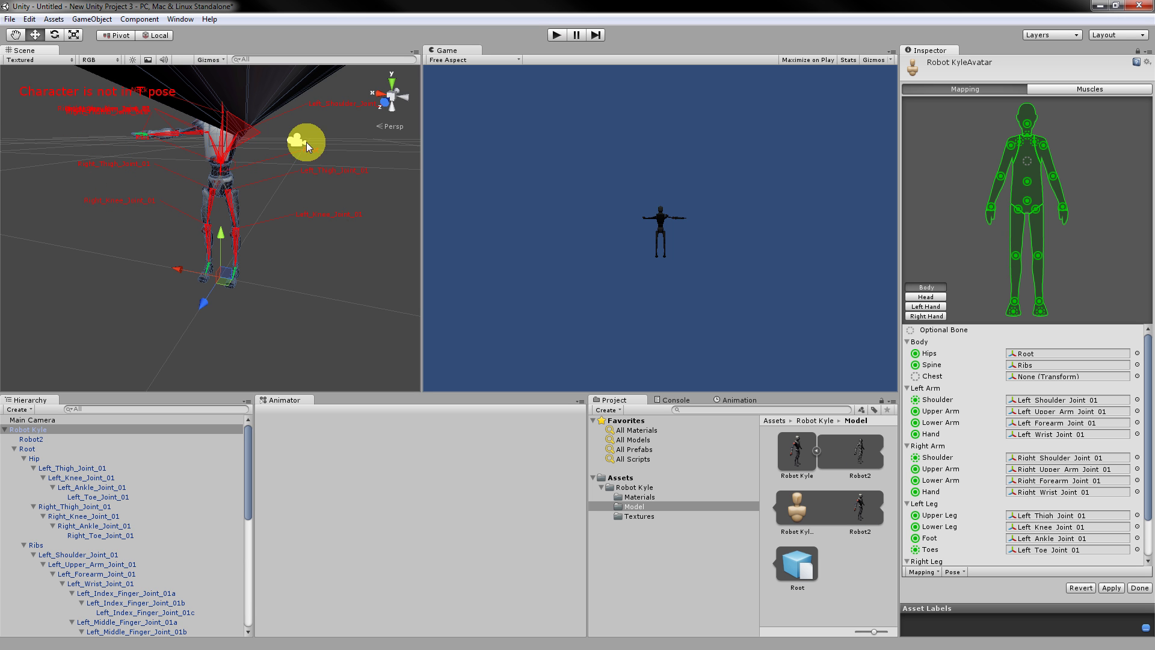
pyautogui.click(75, 506)
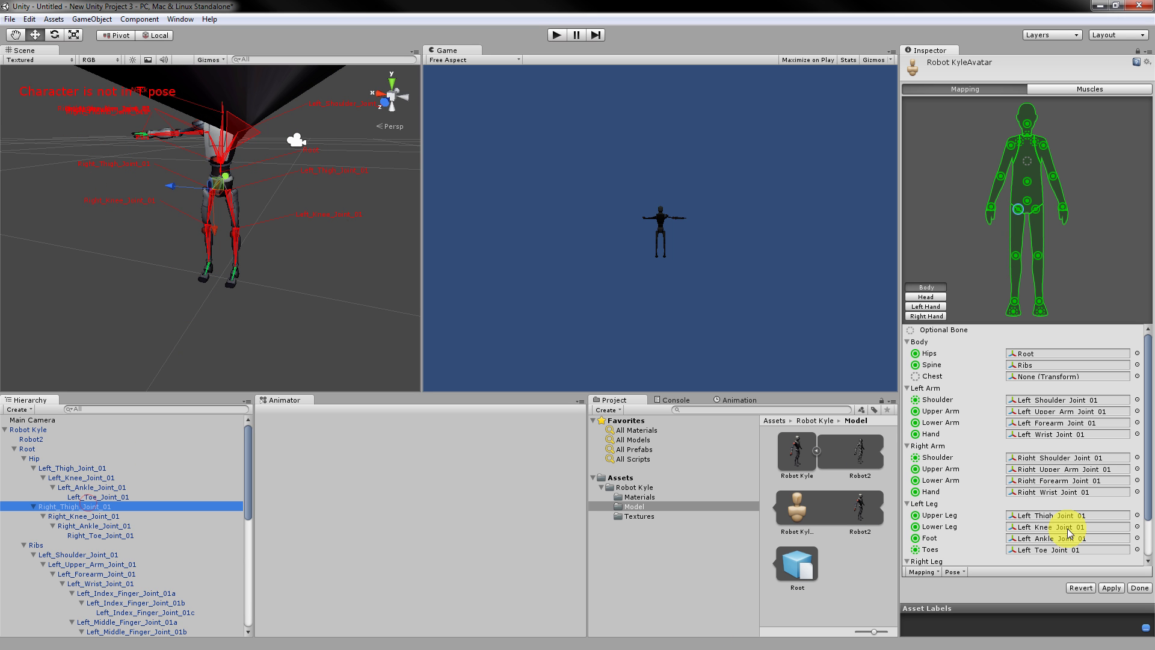
pyautogui.scroll(3, 274, 163)
pyautogui.scroll(-3, 276, 198)
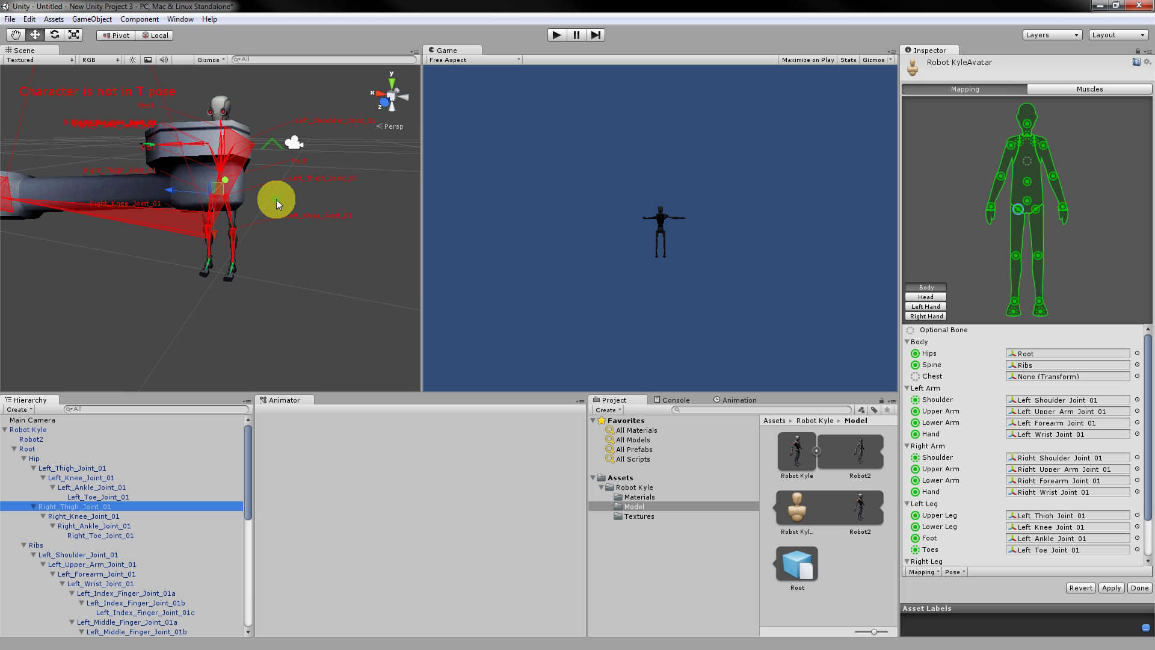
pyautogui.scroll(-2, 277, 201)
pyautogui.click(189, 215)
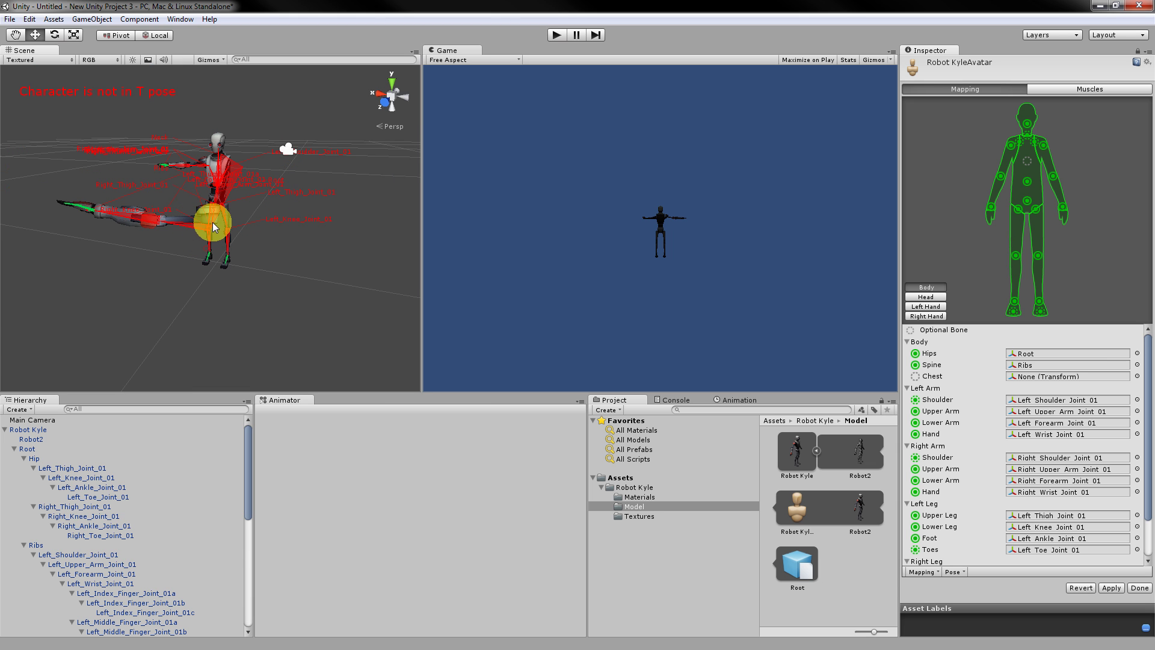
pyautogui.click(206, 219)
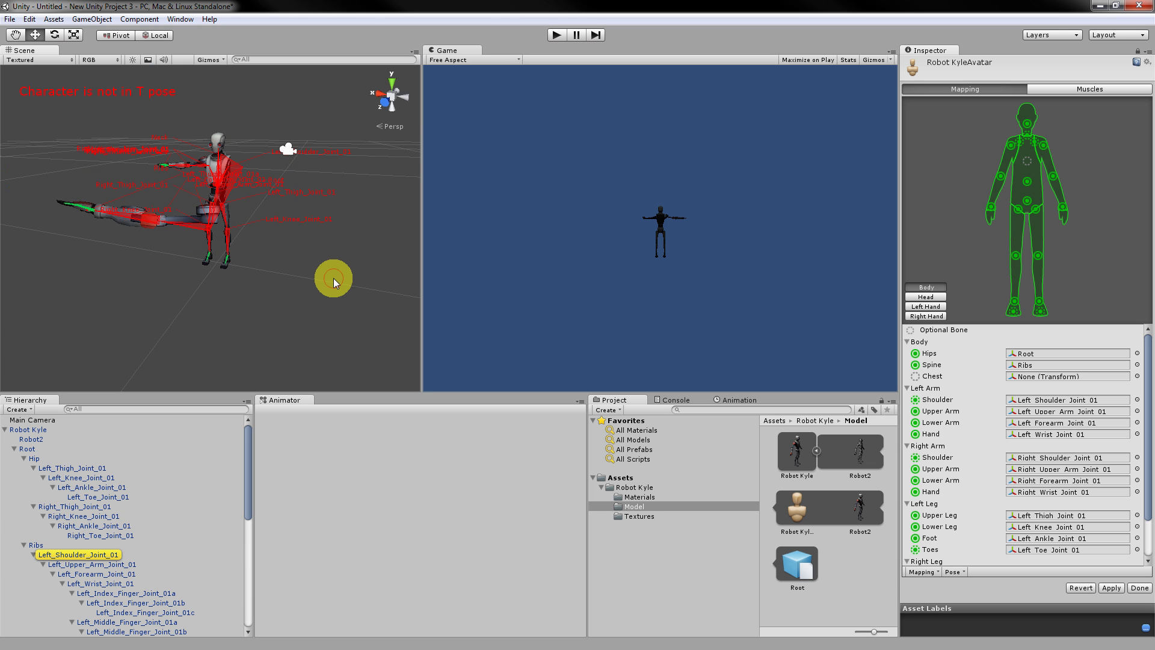
# Undo the pose changes back to the green T-pose, then start saving the scene.
pyautogui.hotkey('ctrl', 'z')
pyautogui.hotkey('ctrl', 'z')
pyautogui.hotkey('ctrl', 'z')
pyautogui.hotkey('ctrl', 'z')
pyautogui.hotkey('ctrl', 'z')
pyautogui.hotkey('ctrl', 'z')
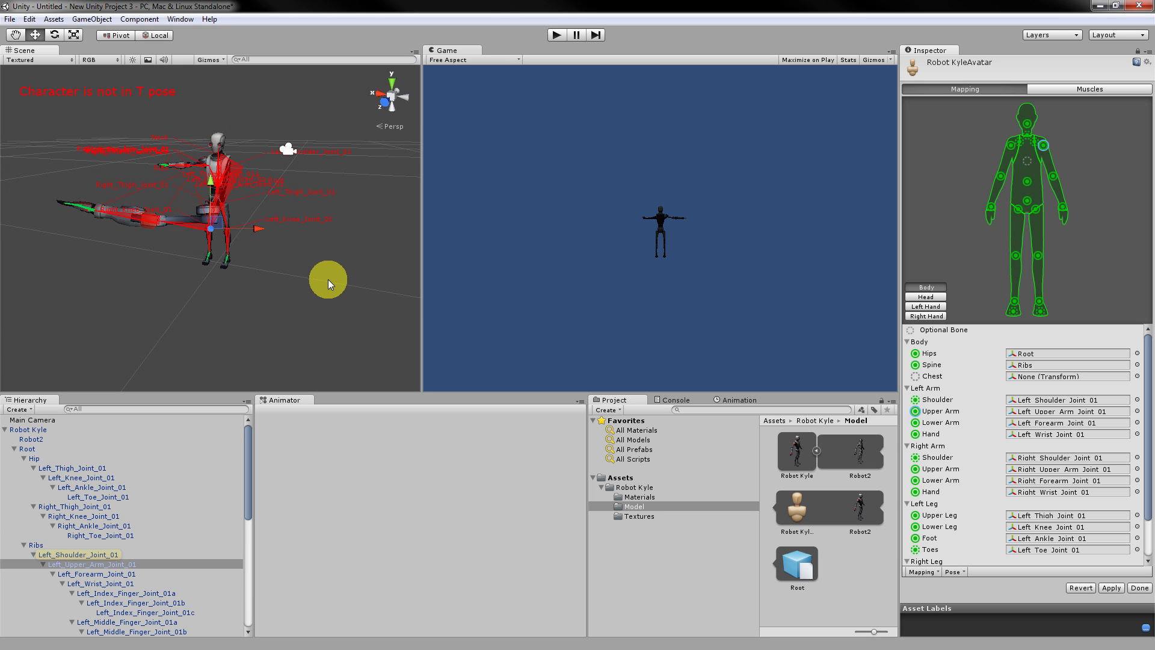
pyautogui.hotkey('ctrl', 'z')
pyautogui.click(298, 245)
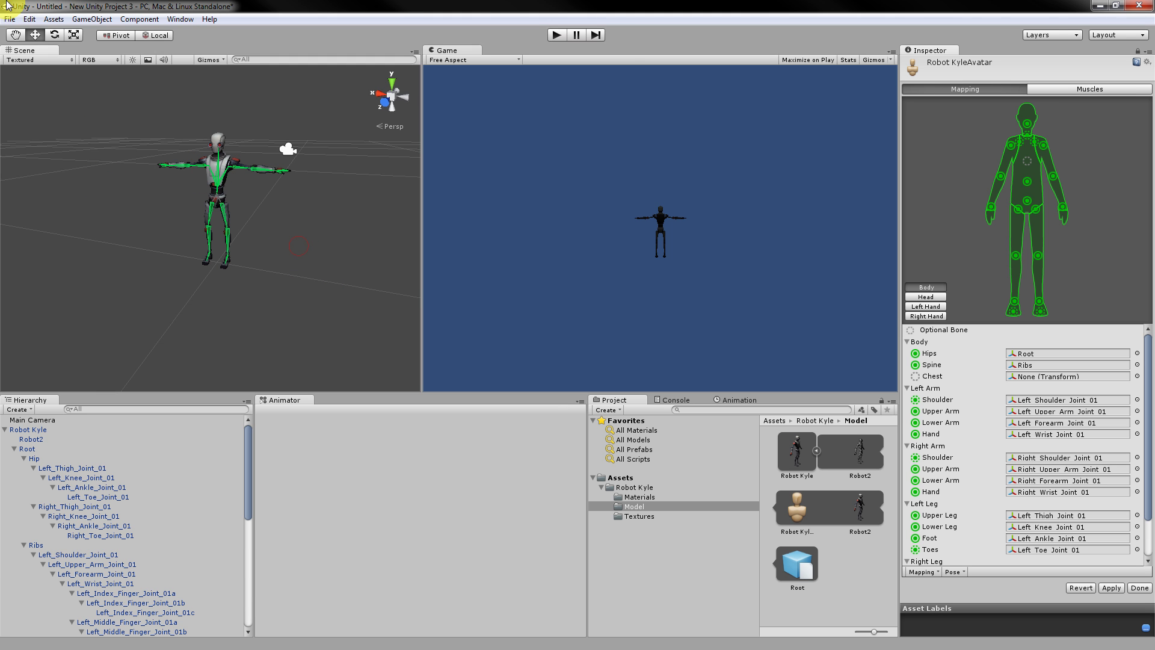
pyautogui.click(10, 19)
# Start saving the scene, then cancel the Save Scene dialog without saving.
pyautogui.click(38, 68)
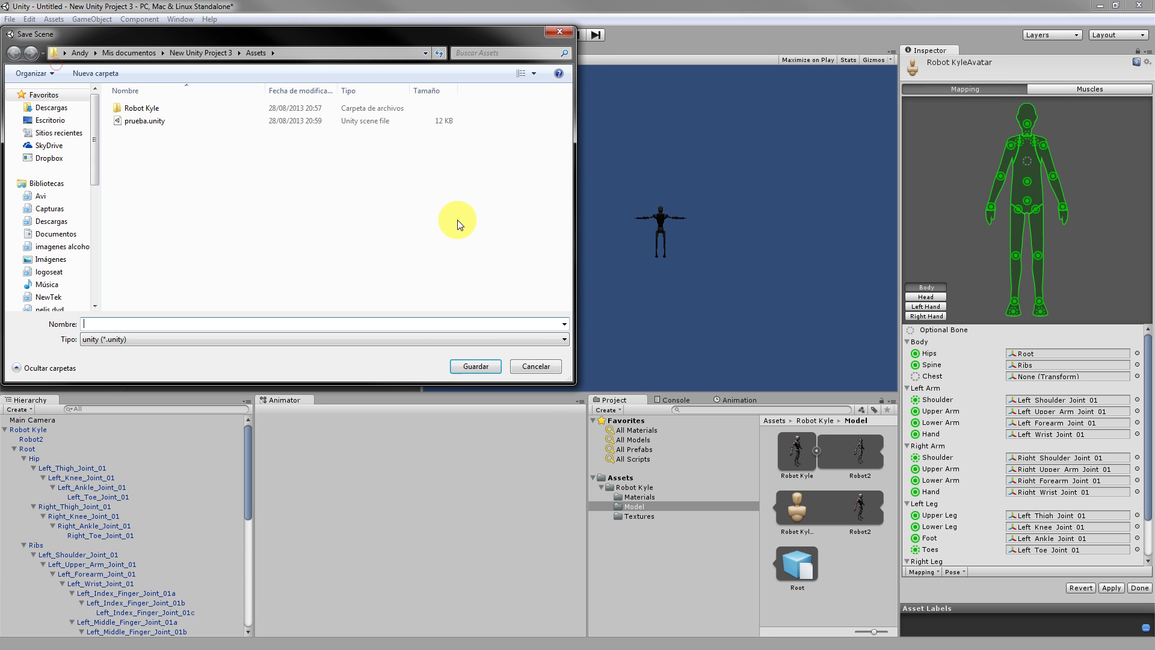
pyautogui.click(482, 364)
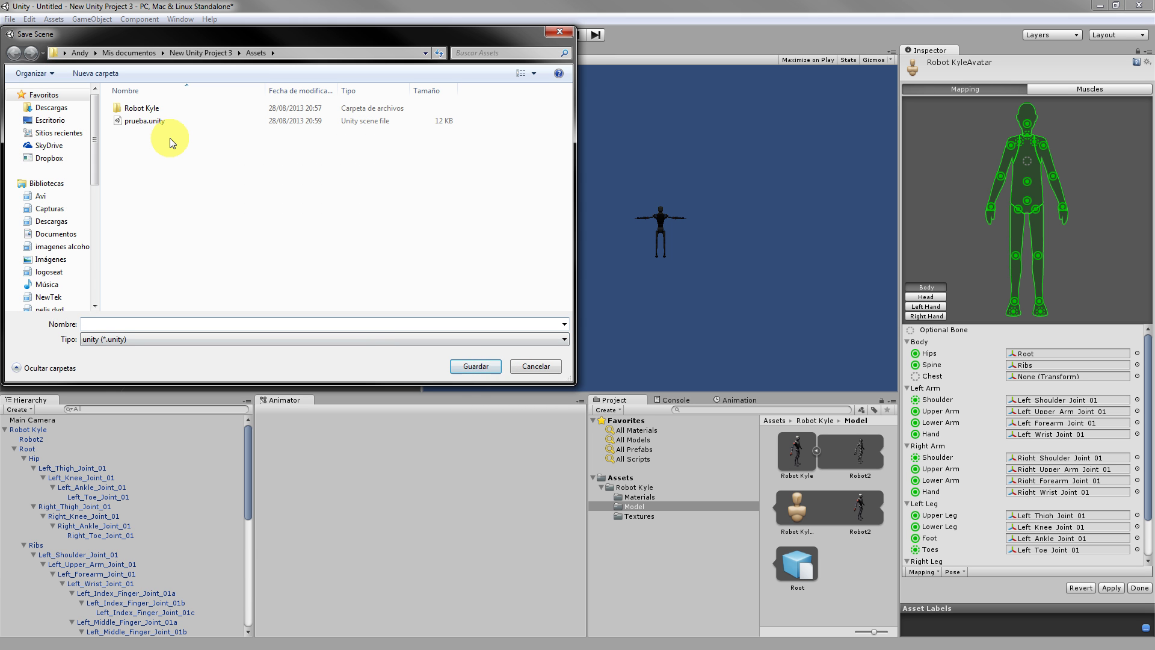
pyautogui.click(532, 366)
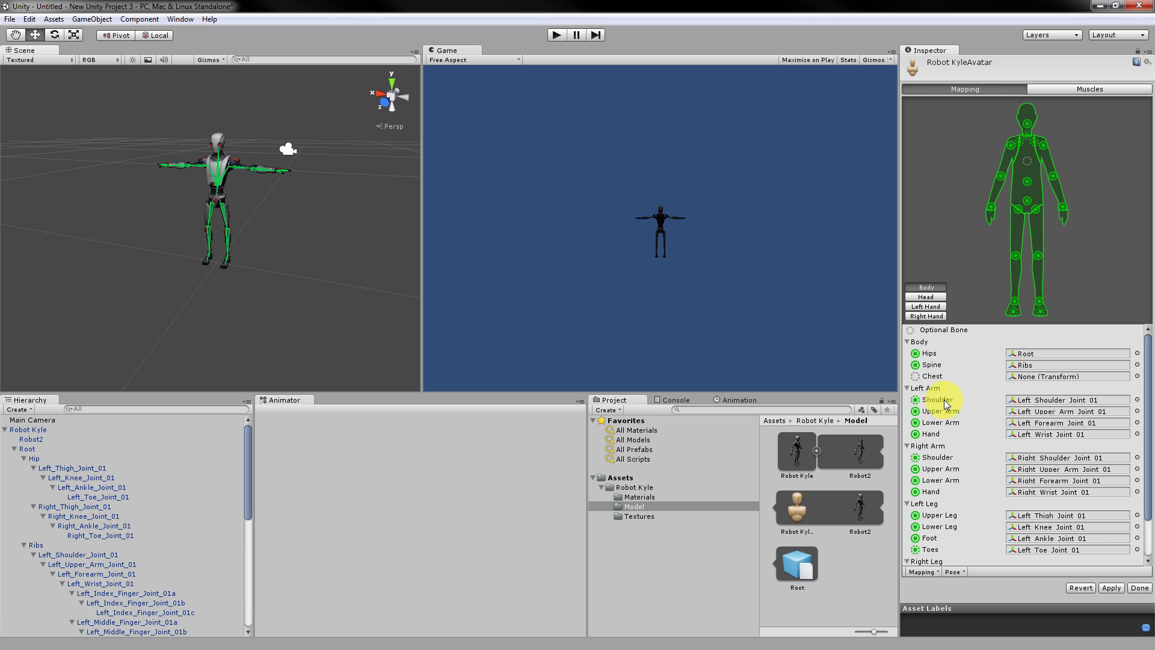
# Apply the Robot KyleAvatar bone mapping changes in the avatar Inspector.
pyautogui.click(1111, 588)
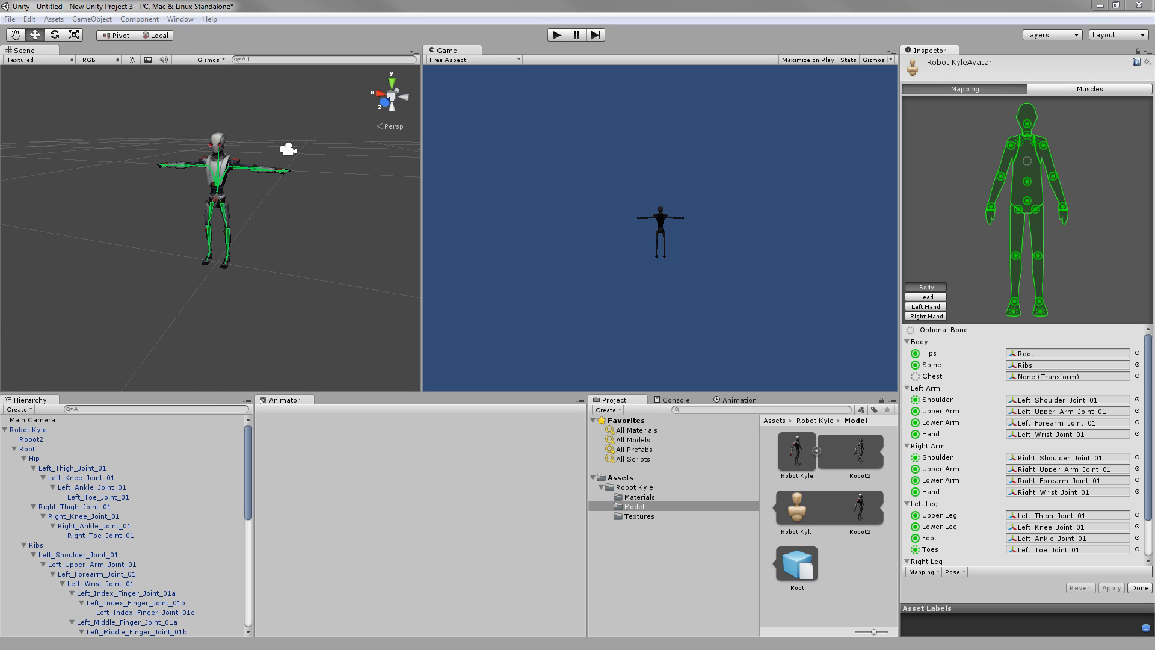
pyautogui.click(97, 348)
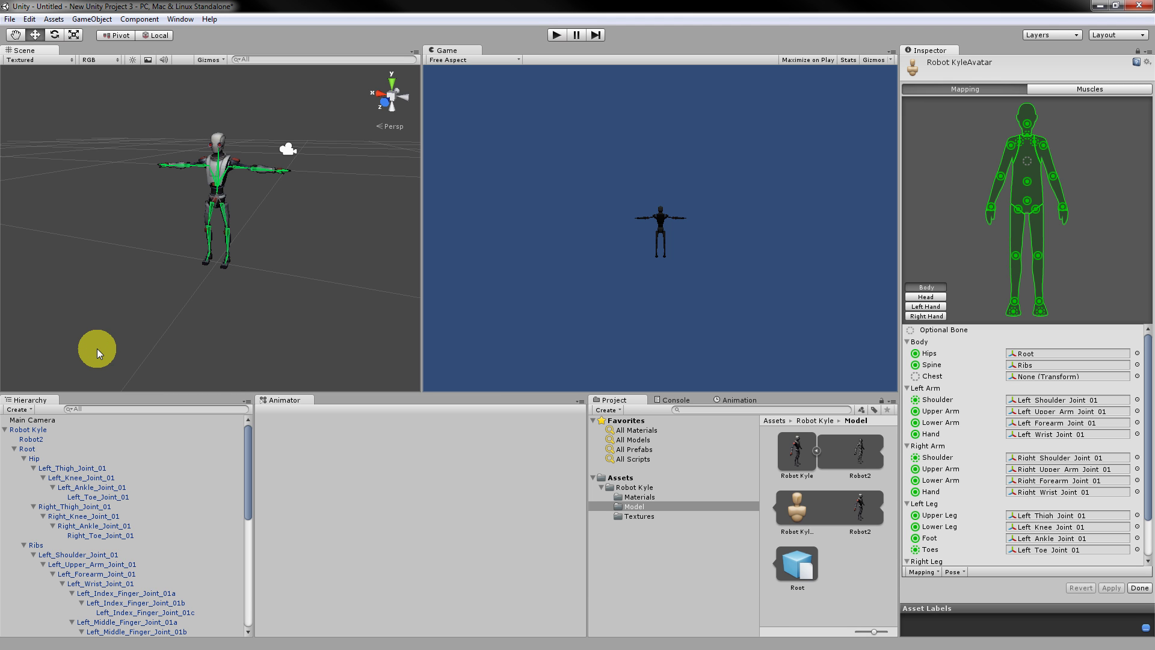
pyautogui.click(180, 19)
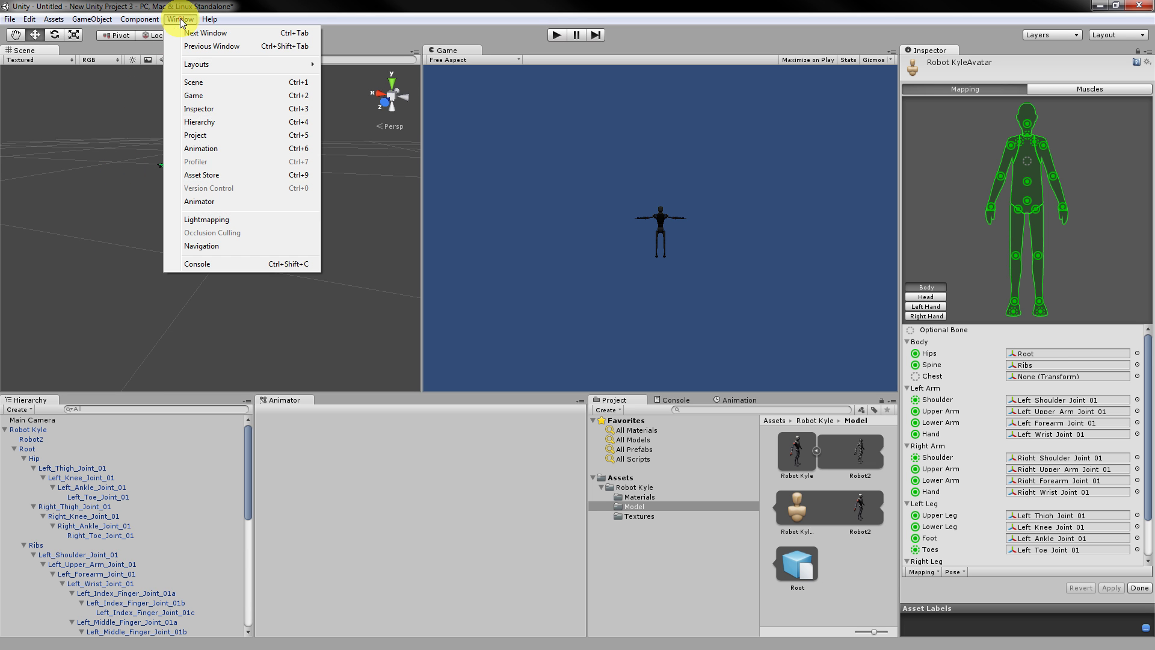
# Open the Mecanim Example Scenes page in the Asset Store and download the package.
pyautogui.click(208, 174)
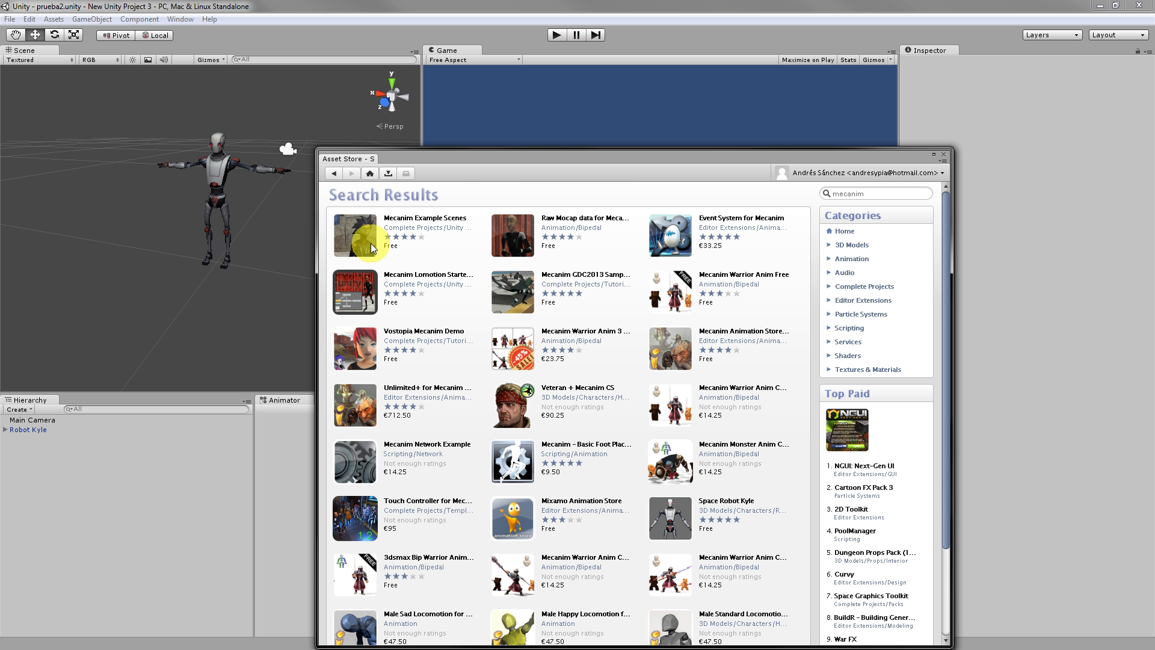
pyautogui.click(414, 223)
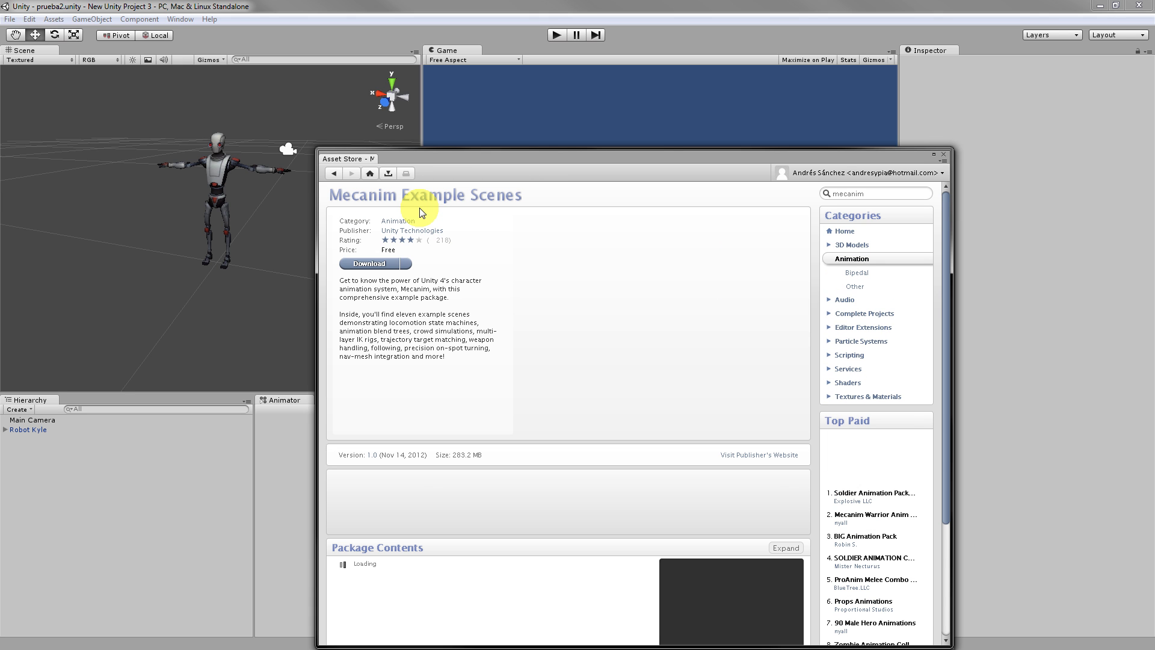
pyautogui.click(379, 264)
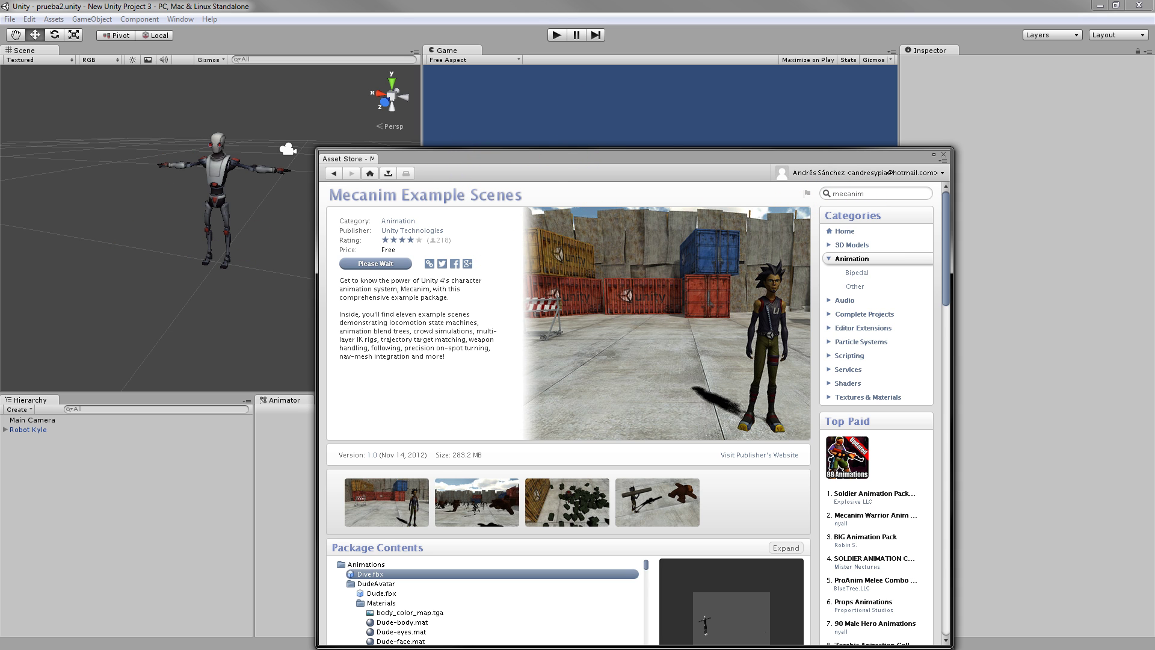
# Import the Mecanim Example Scenes files and return the Asset Store to its home page.
pyautogui.click(110, 259)
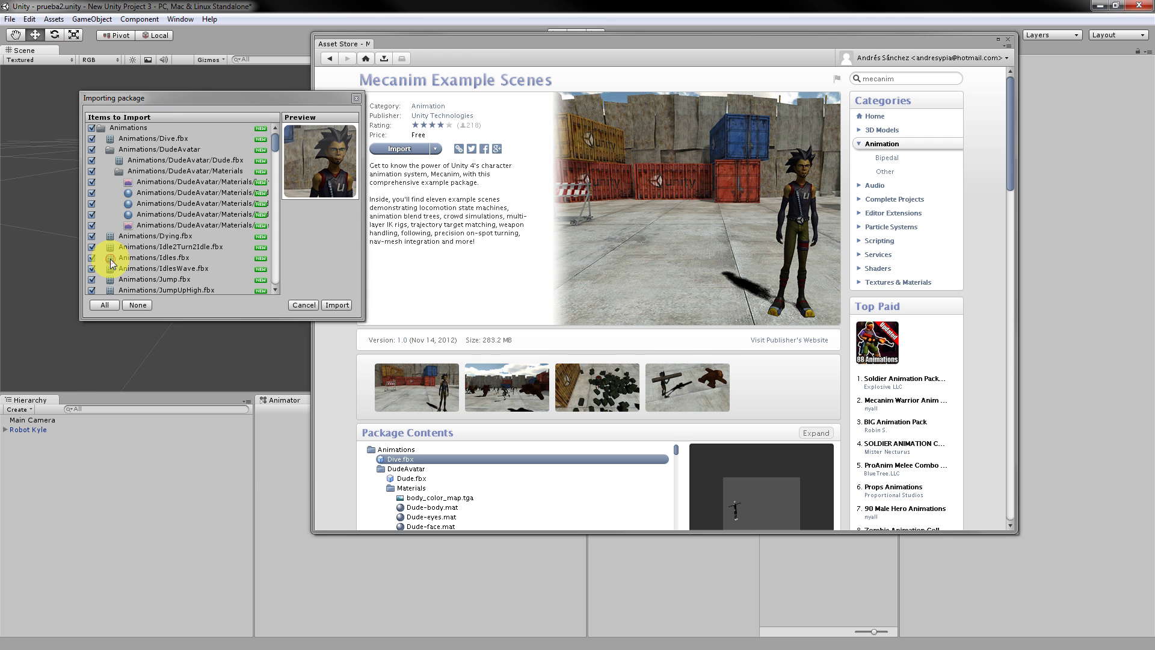
pyautogui.click(338, 305)
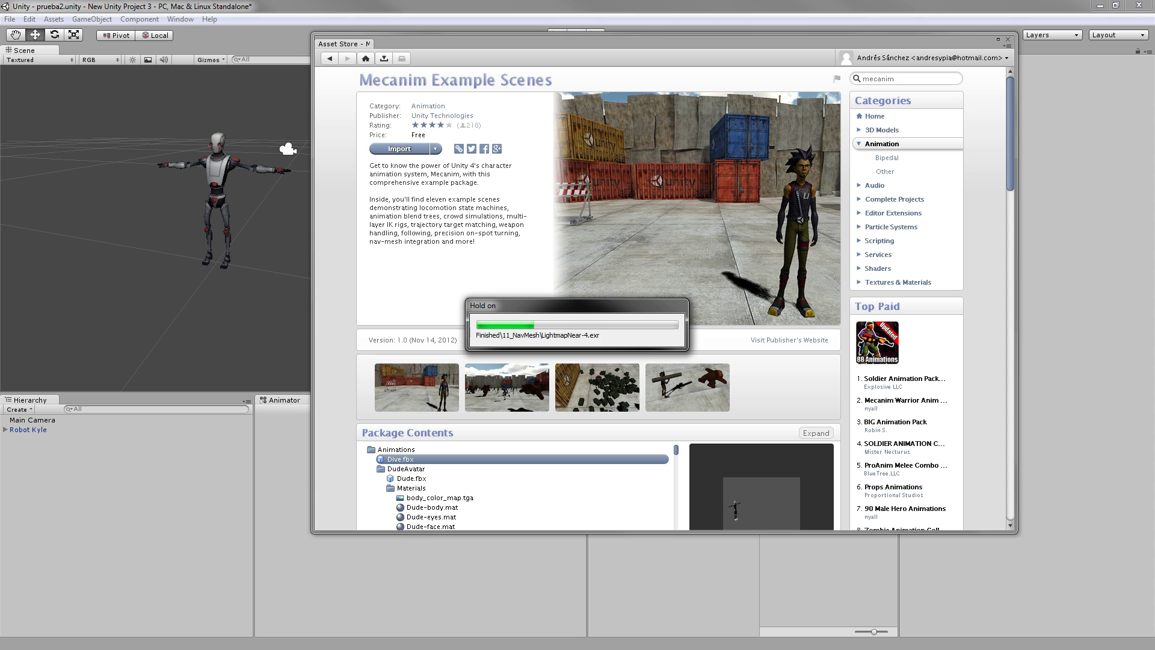
pyautogui.click(564, 39)
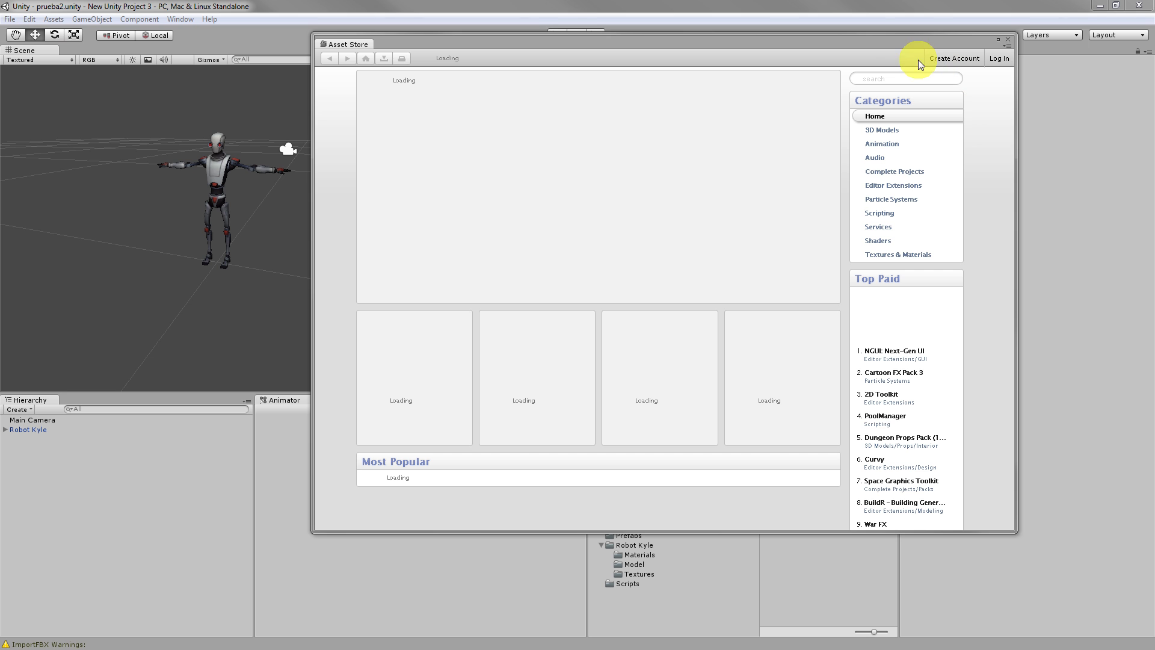
pyautogui.click(889, 78)
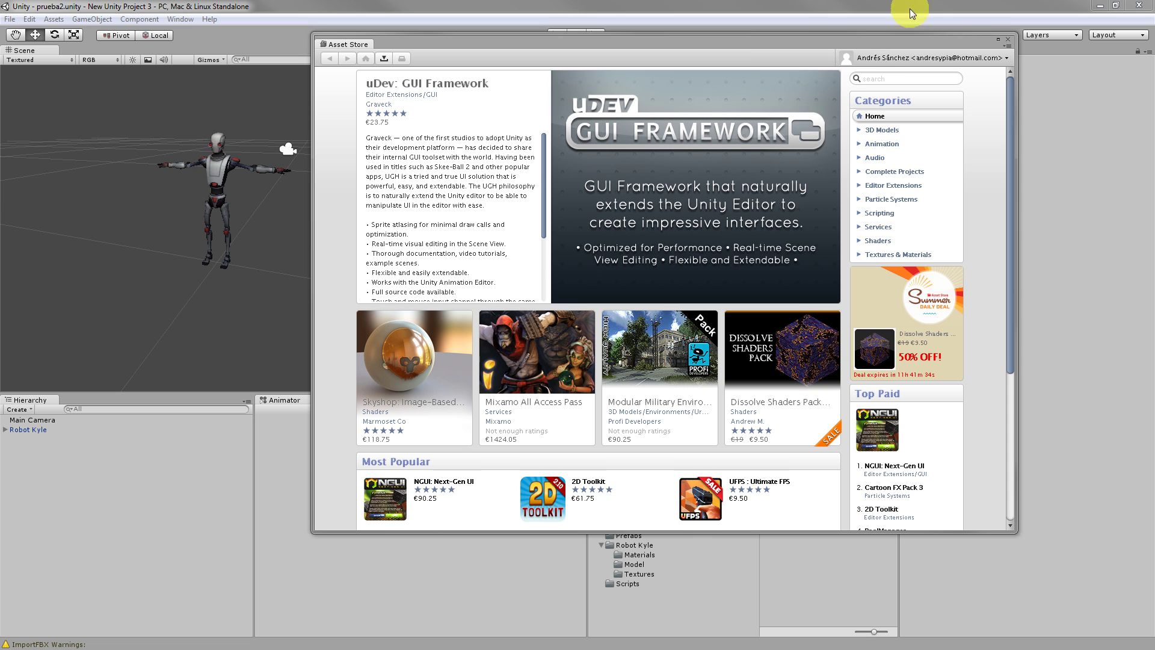
# Search the Asset Store for 'raw' and download the free Raw Mocap data for Mecanim package.
pyautogui.click(890, 79)
pyautogui.write('raw')
pyautogui.press('Return')
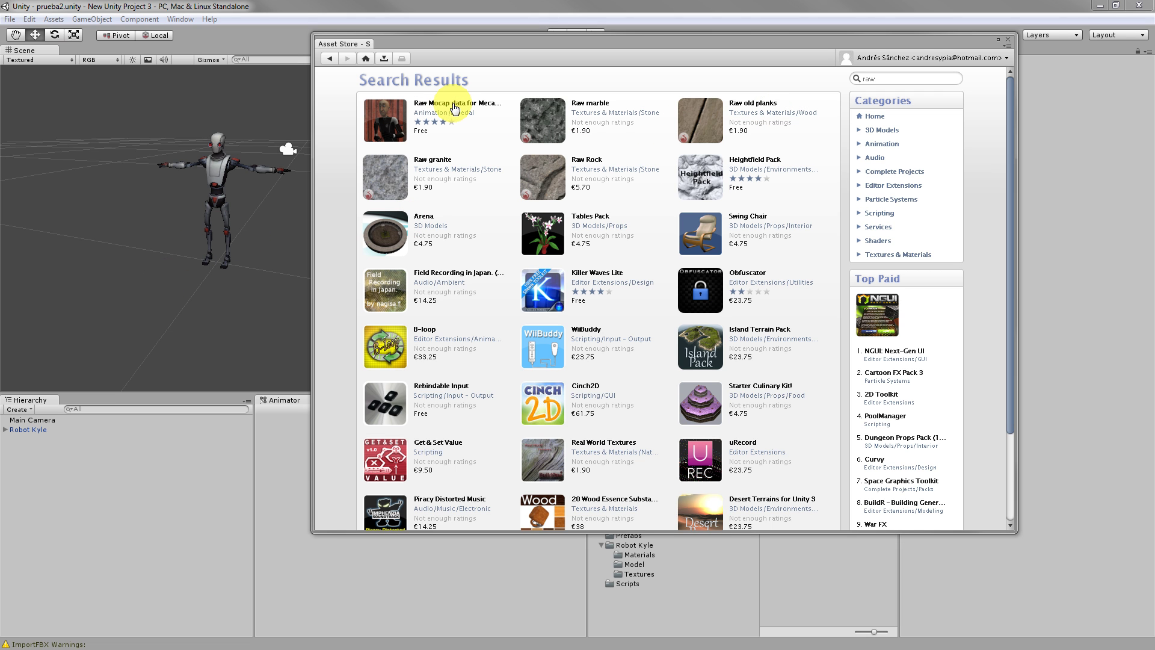
pyautogui.click(456, 104)
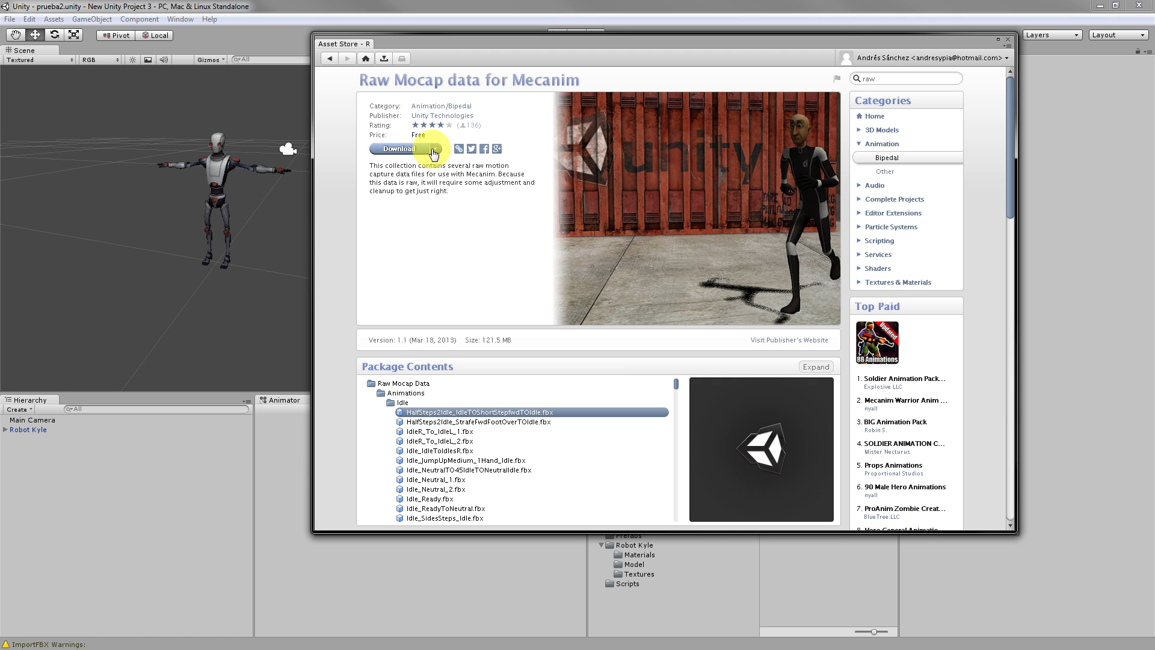
pyautogui.click(408, 147)
pyautogui.click(417, 149)
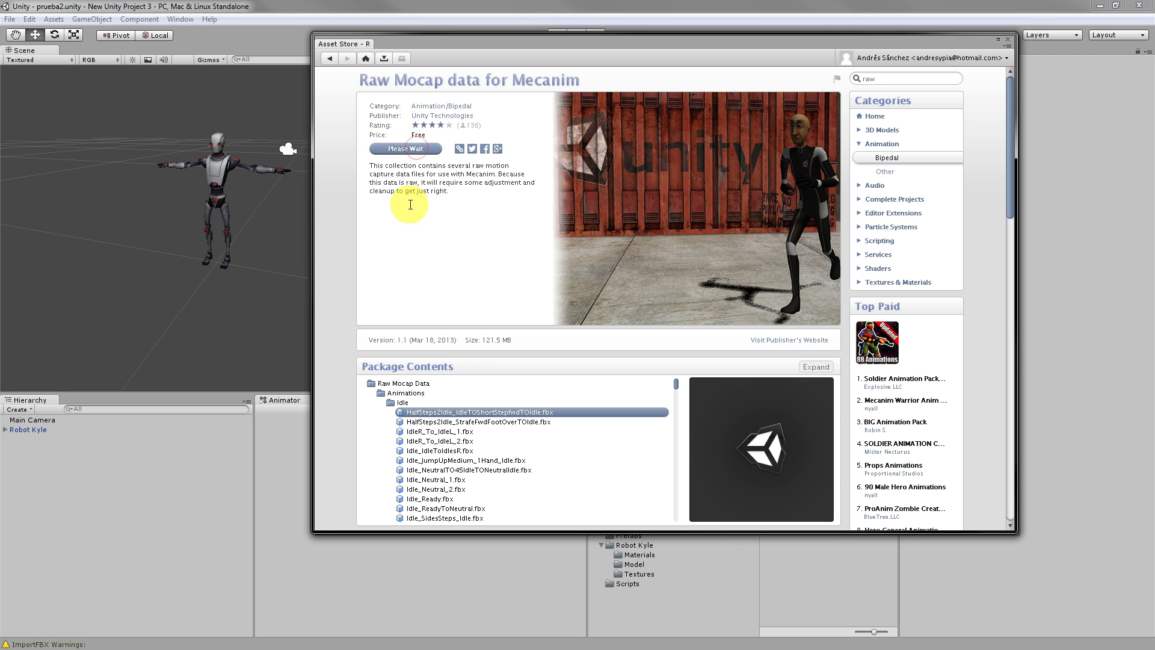
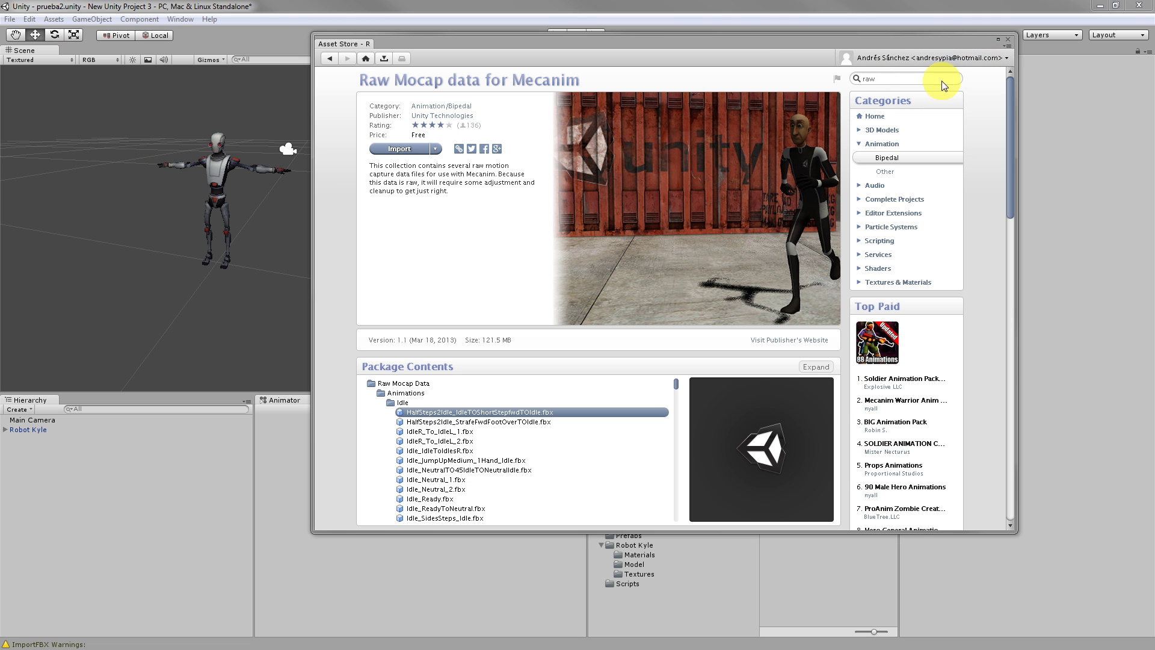
# Import the Raw Mocap Data package and browse to its Animations > Idle clips.
pyautogui.moveTo(538, 42); pyautogui.dragTo(726, 64)
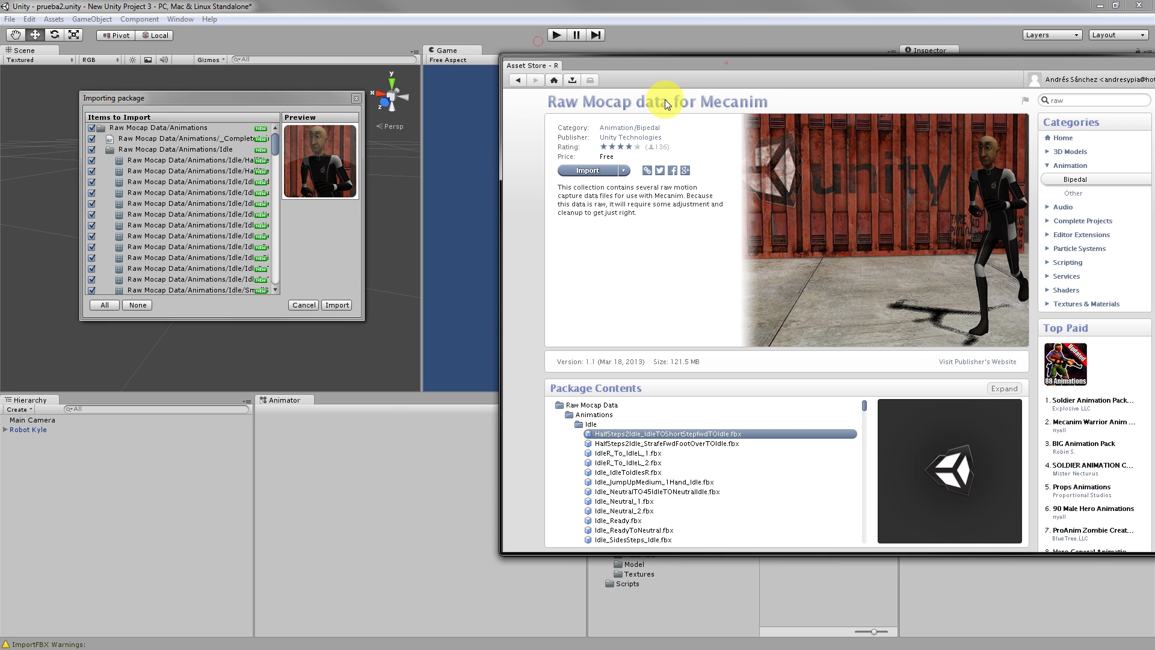
pyautogui.click(337, 305)
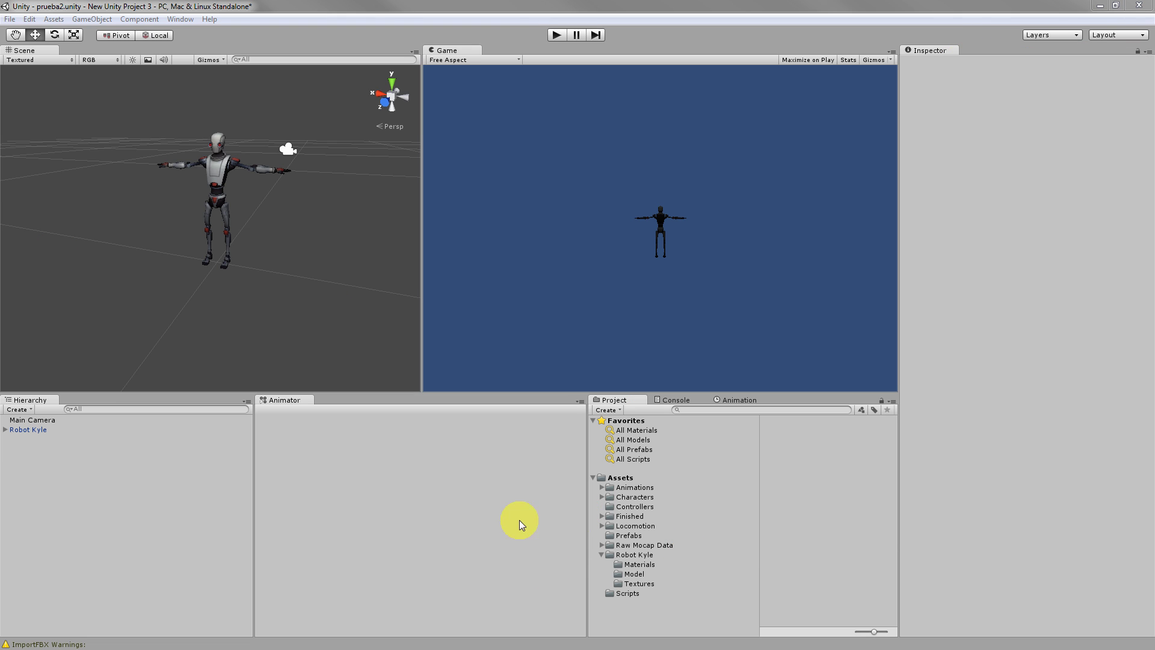
pyautogui.click(601, 546)
pyautogui.click(611, 555)
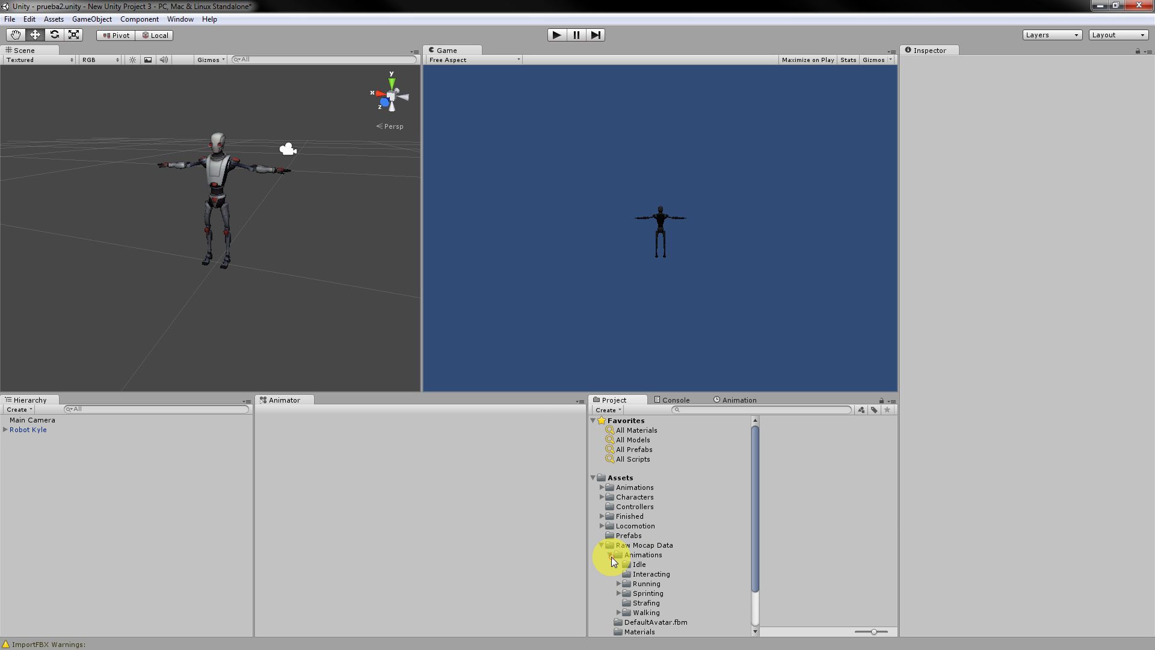
pyautogui.click(635, 564)
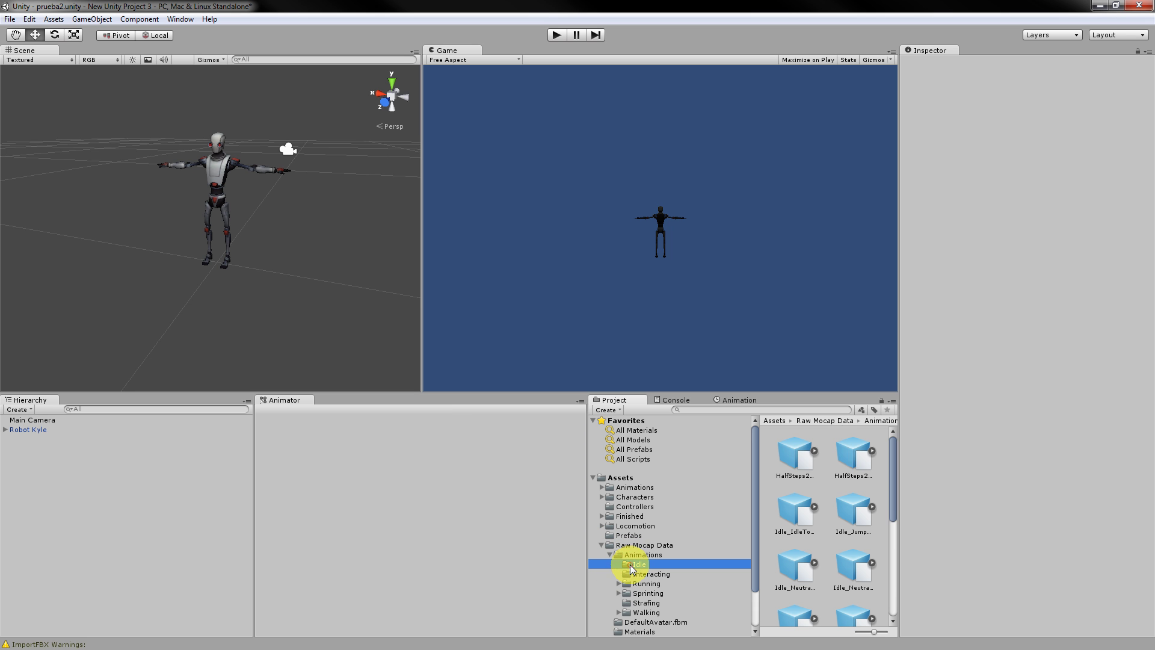
pyautogui.click(806, 463)
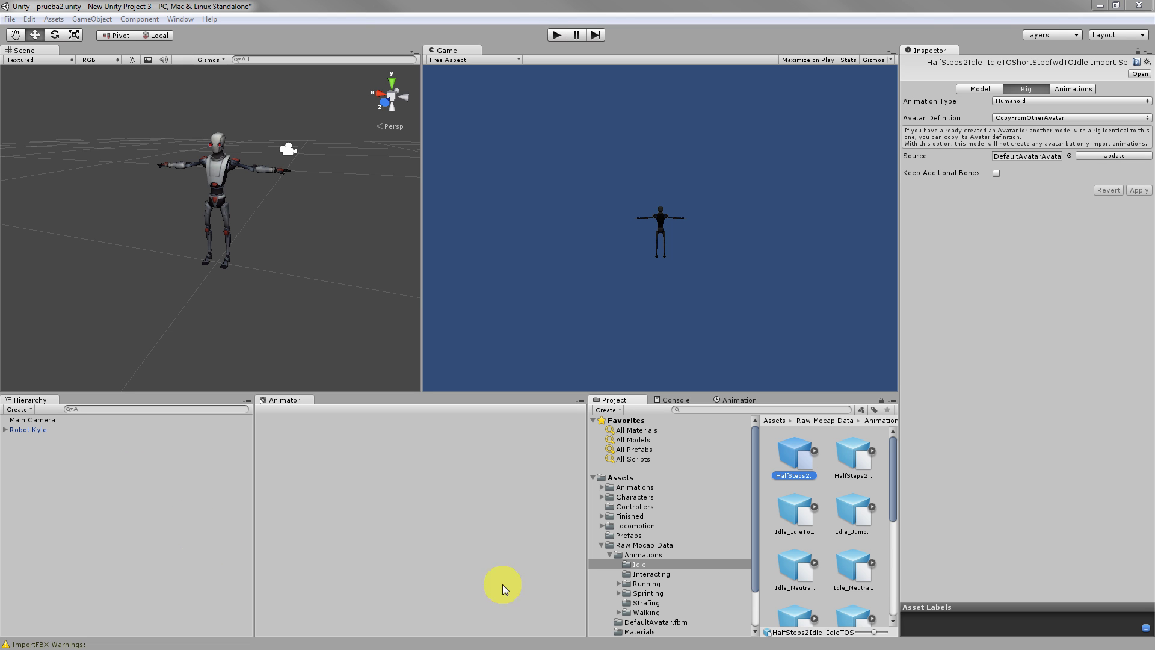
# Create a NewAnimator controller in the Idle folder and assign it as Robot Kyle's controller.
pyautogui.click(607, 410)
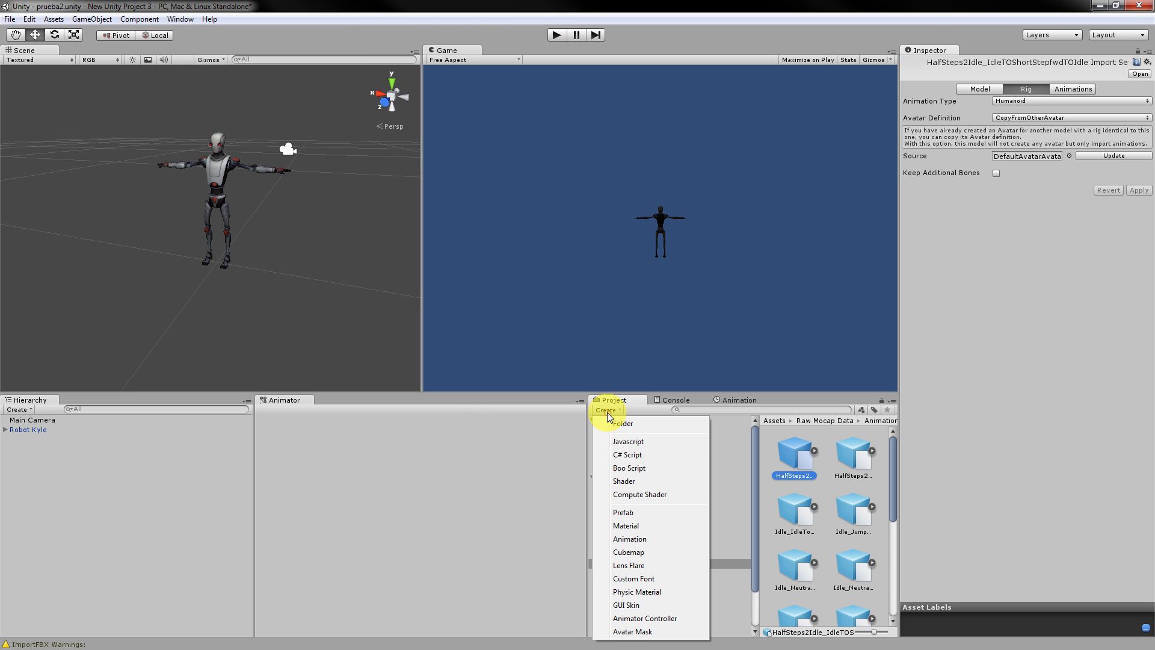
pyautogui.click(660, 618)
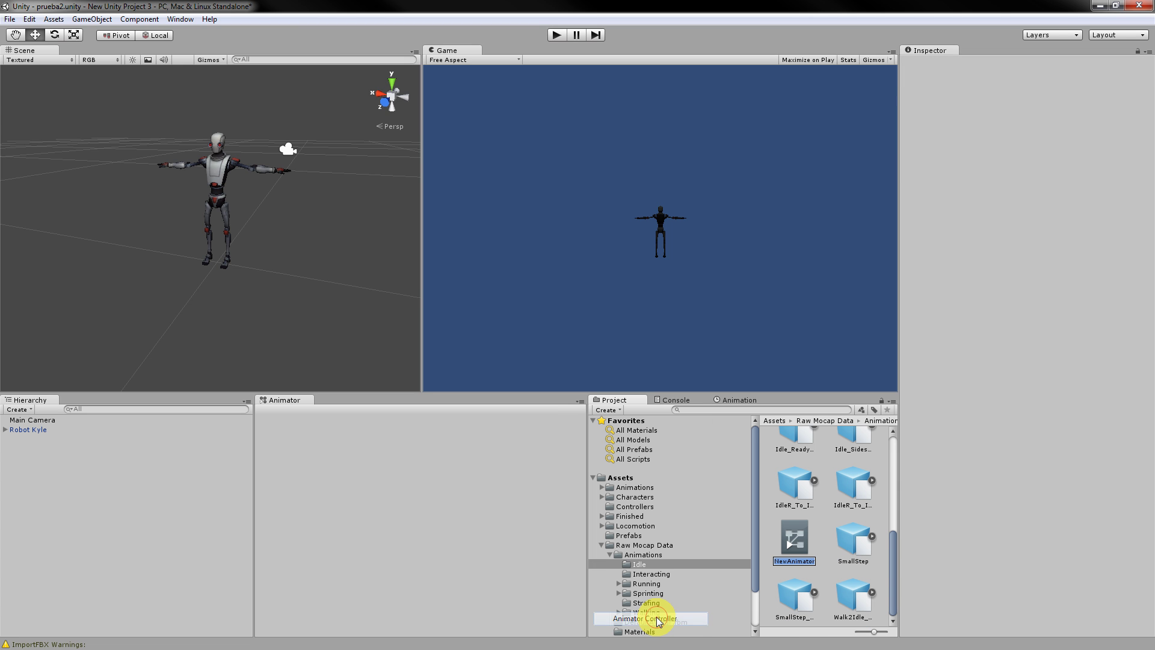
pyautogui.click(24, 429)
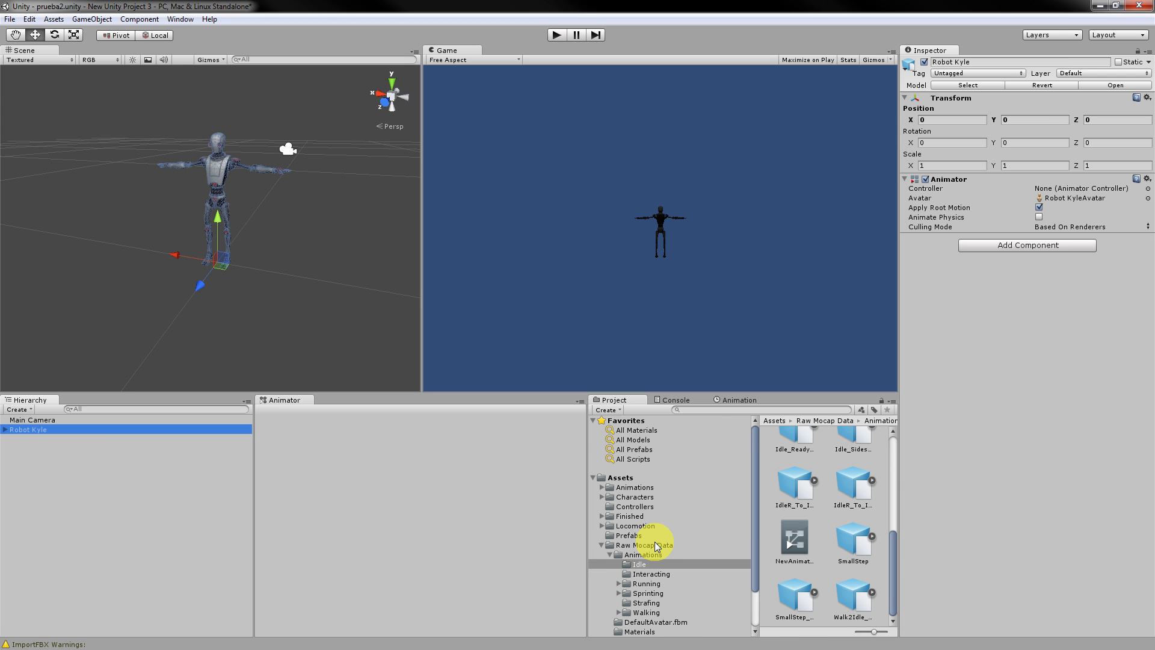
pyautogui.scroll(-3, 659, 545)
pyautogui.scroll(3, 673, 592)
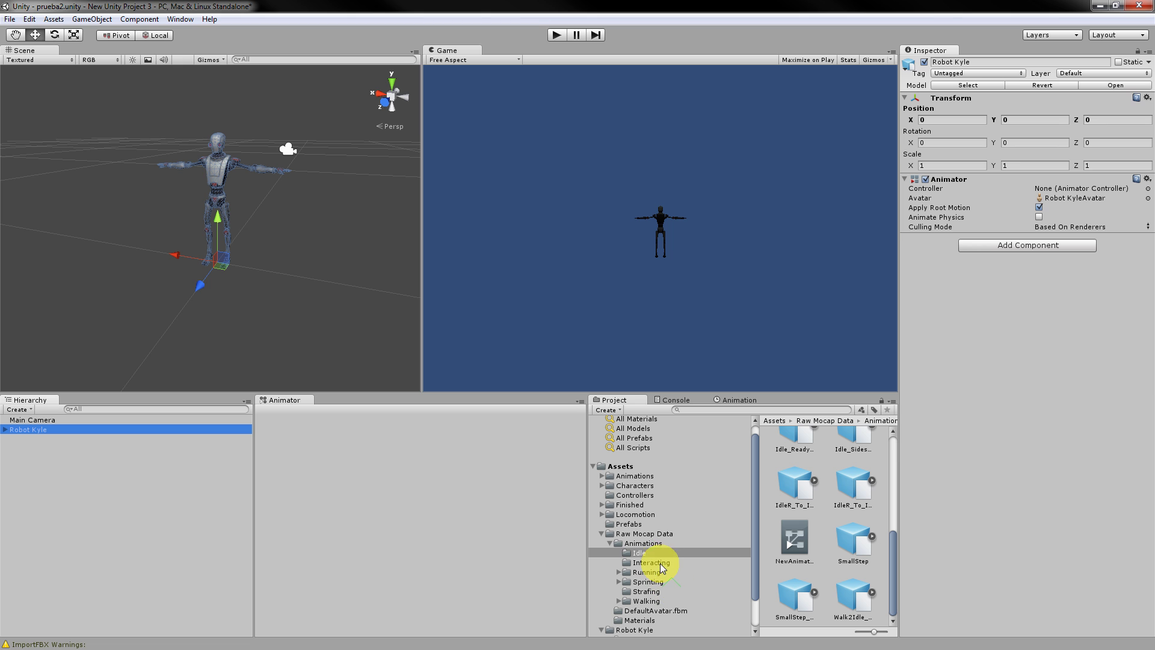
pyautogui.click(798, 542)
pyautogui.moveTo(798, 542); pyautogui.dragTo(1094, 184)
pyautogui.moveTo(431, 533); pyautogui.dragTo(431, 465)
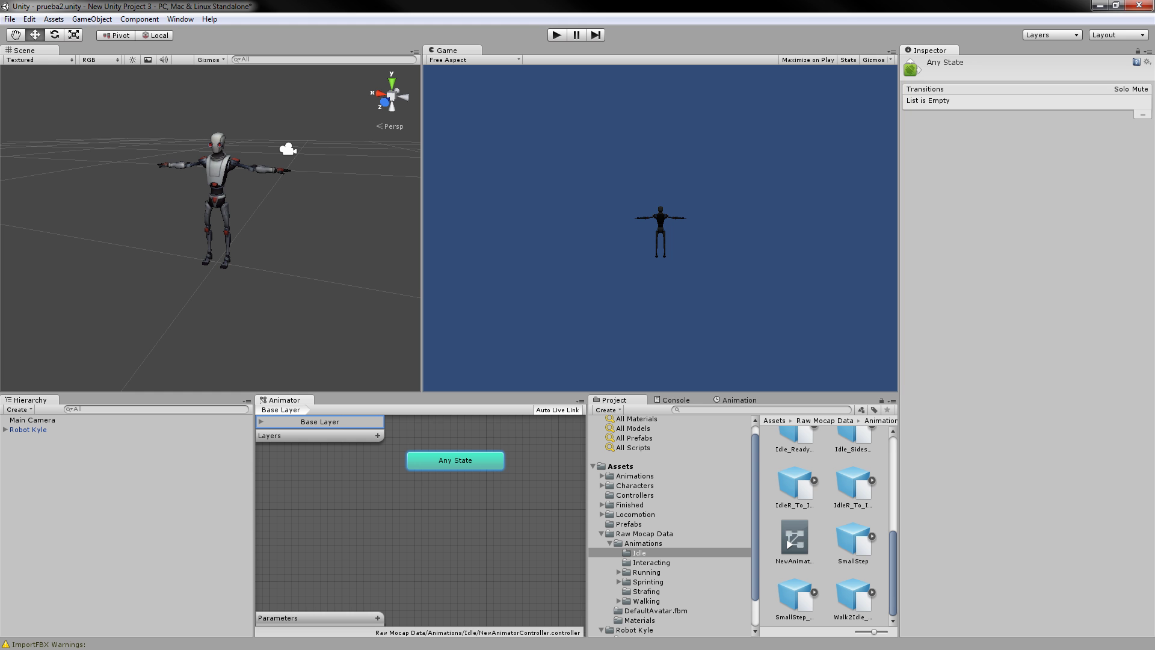
pyautogui.click(207, 308)
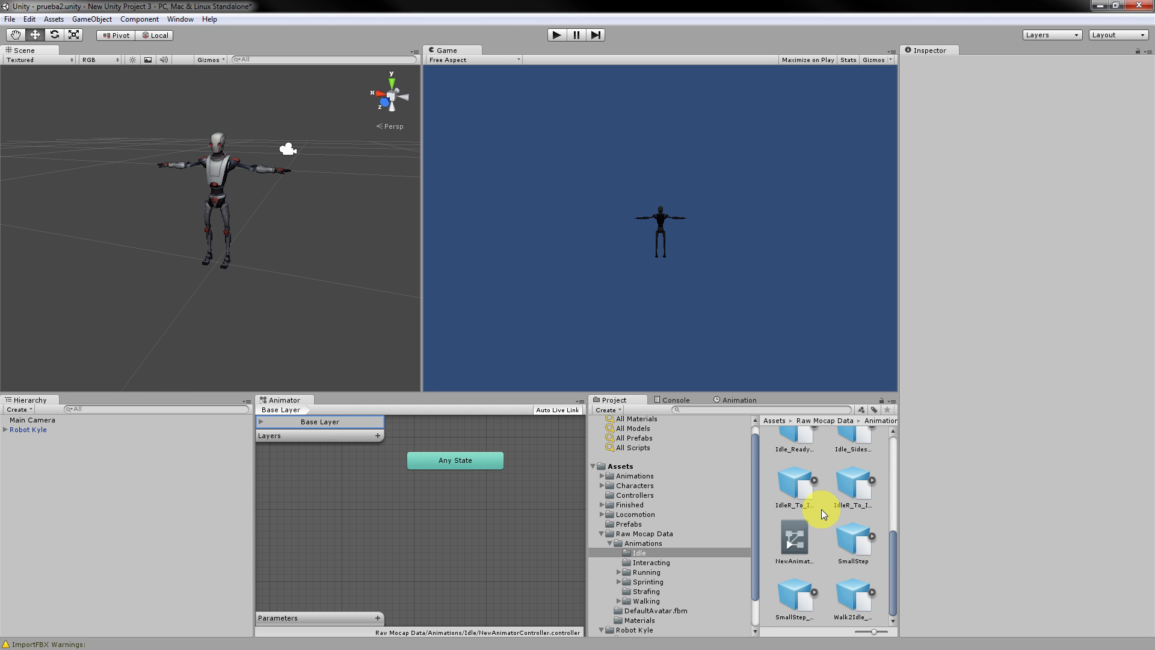
# Widen the Project panel and view the Idle_Ready clip's import settings (frames 0–400, 30 FPS).
pyautogui.scroll(1, 822, 513)
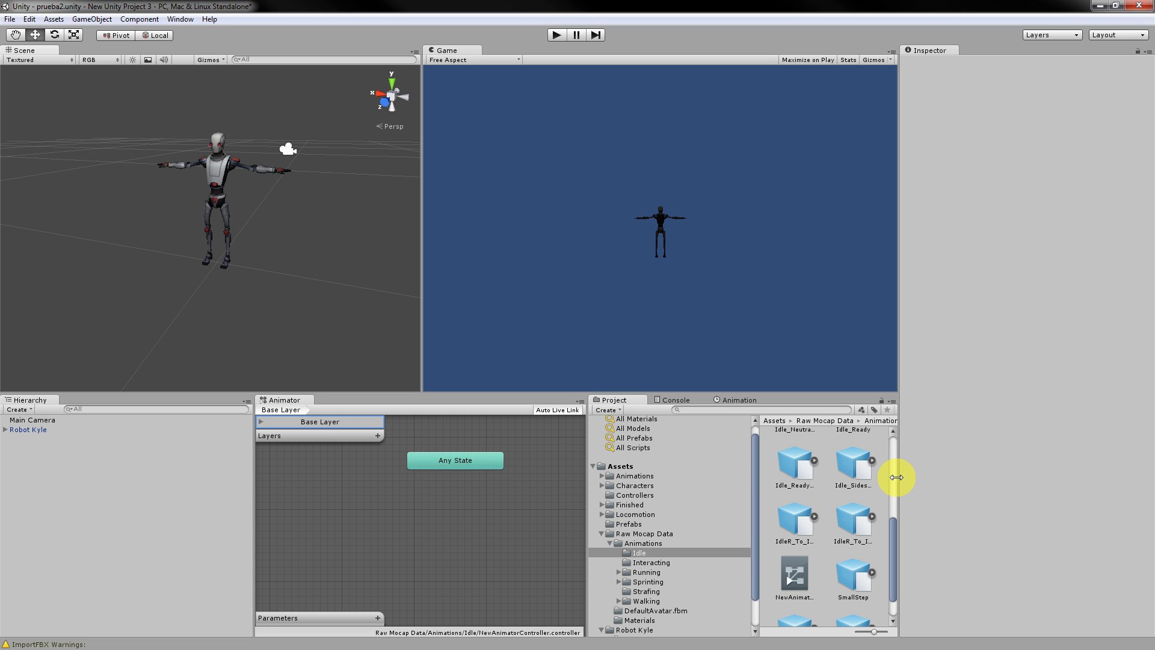
pyautogui.moveTo(897, 477); pyautogui.dragTo(954, 480)
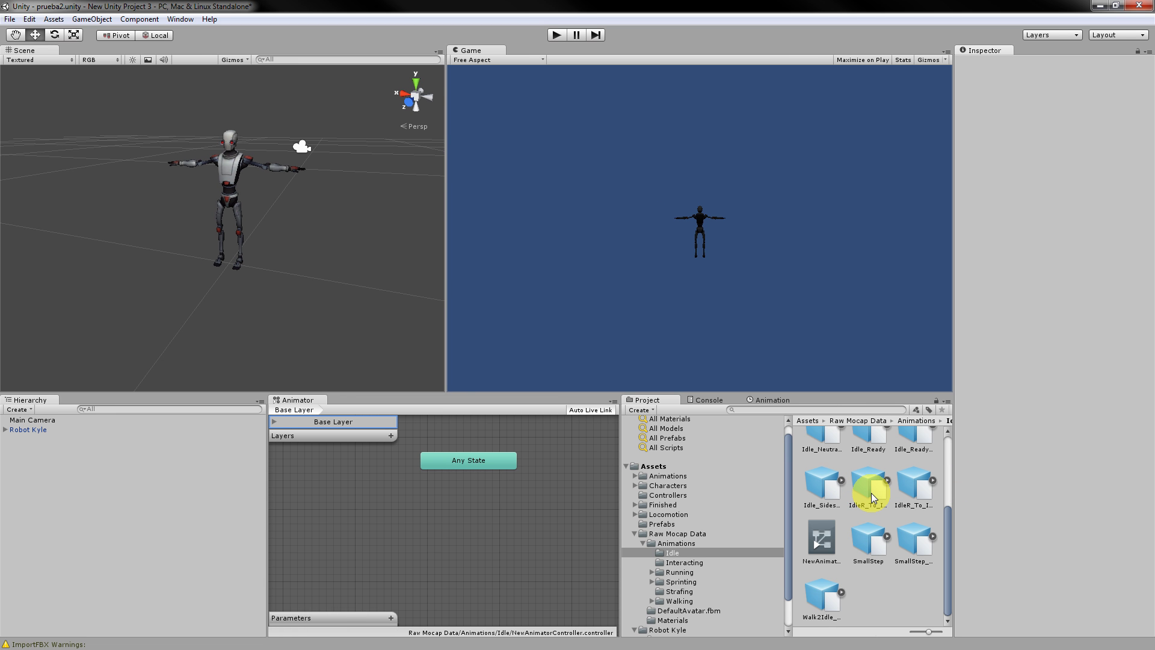
pyautogui.scroll(1, 875, 493)
pyautogui.scroll(1, 911, 496)
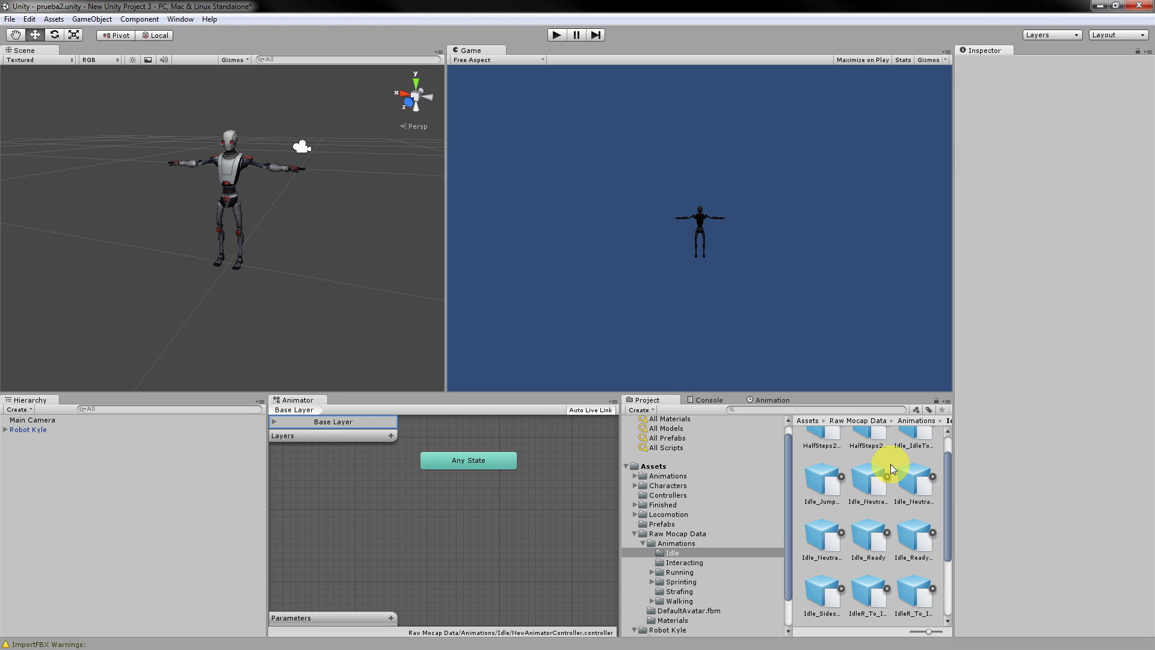
pyautogui.click(881, 482)
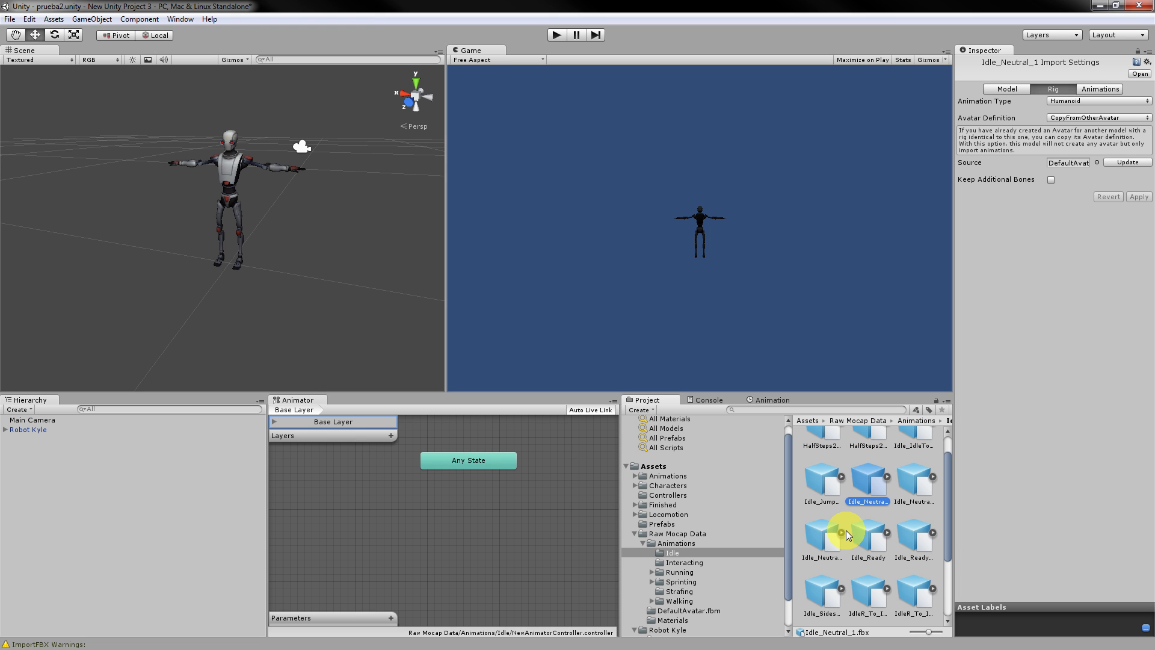
pyautogui.scroll(-3, 912, 512)
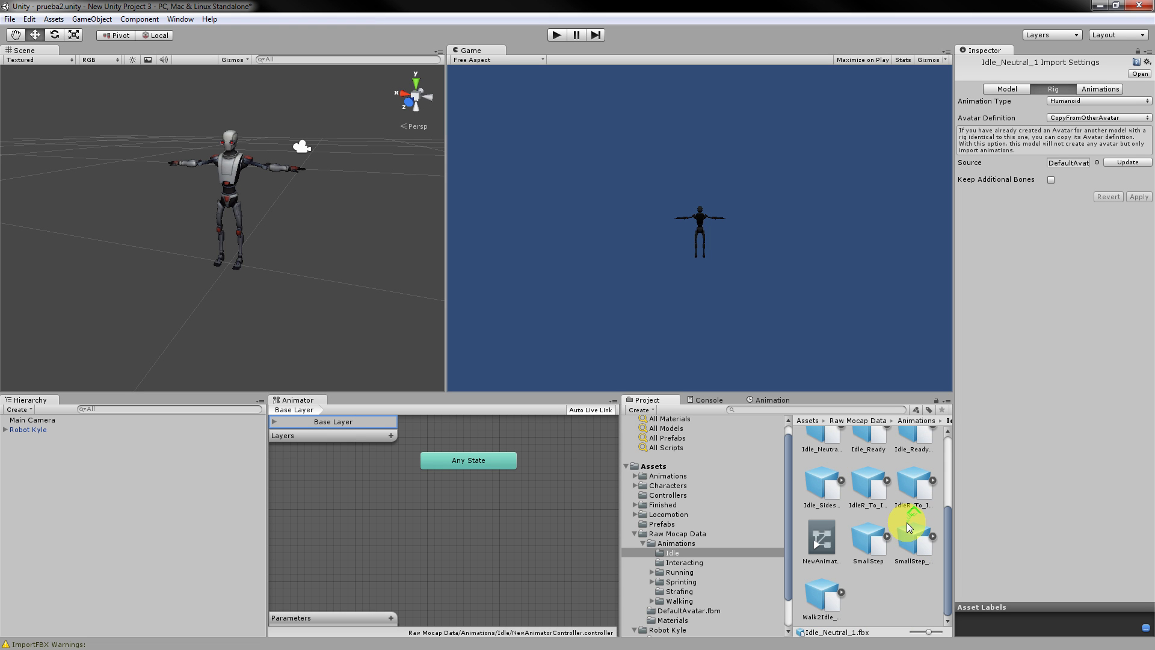
pyautogui.scroll(1, 843, 530)
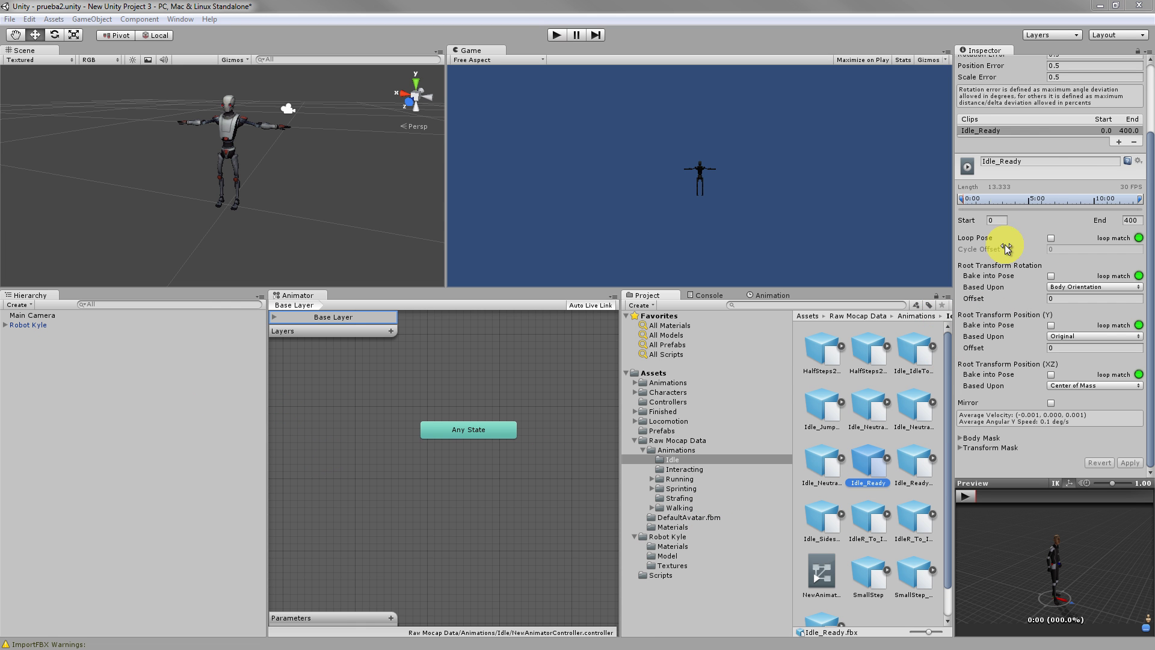
# Rename the Idle_Ready clip to 'base', apply it, and search the Project for 'base'.
pyautogui.click(1036, 161)
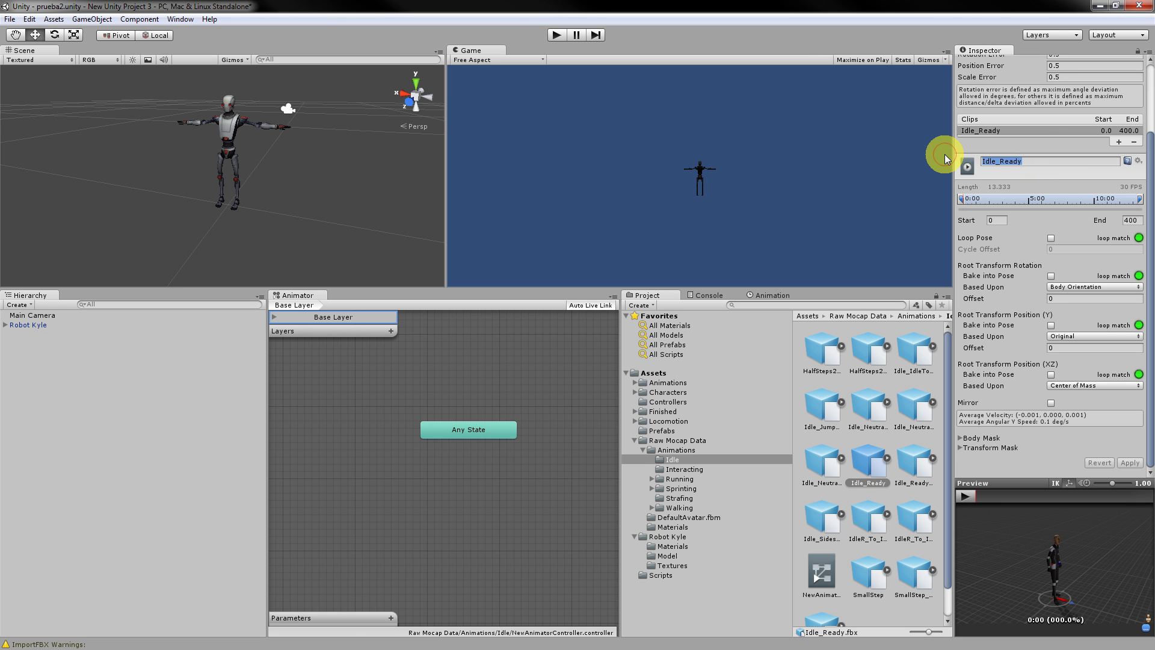
pyautogui.write('bae')
pyautogui.write('se')
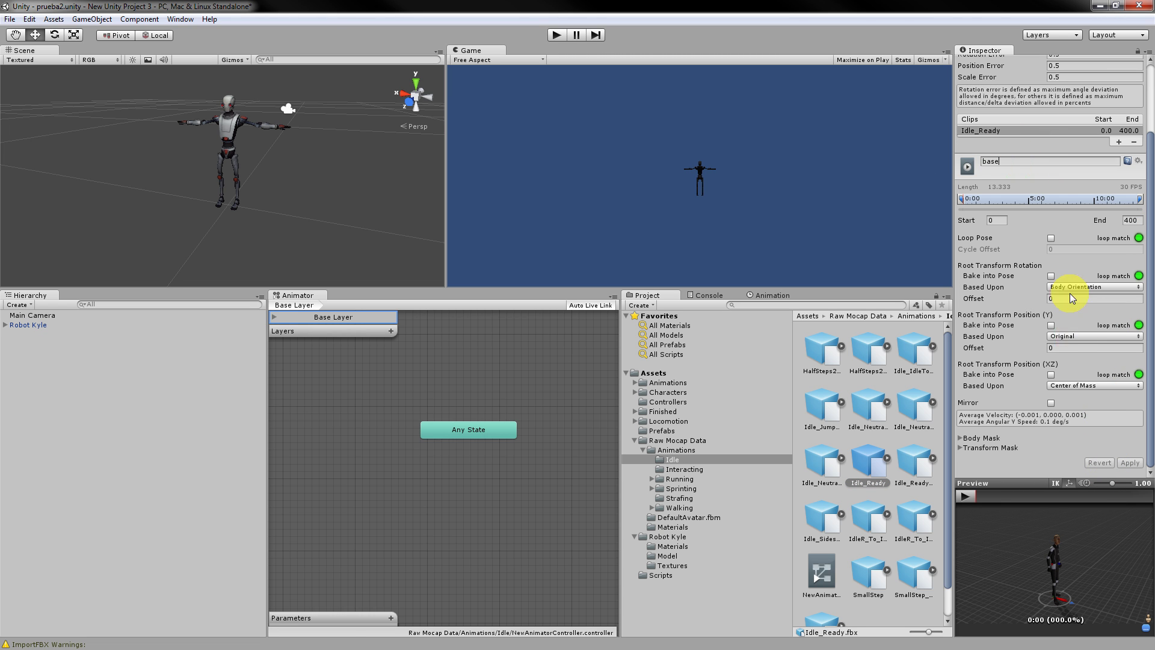
pyautogui.click(1060, 448)
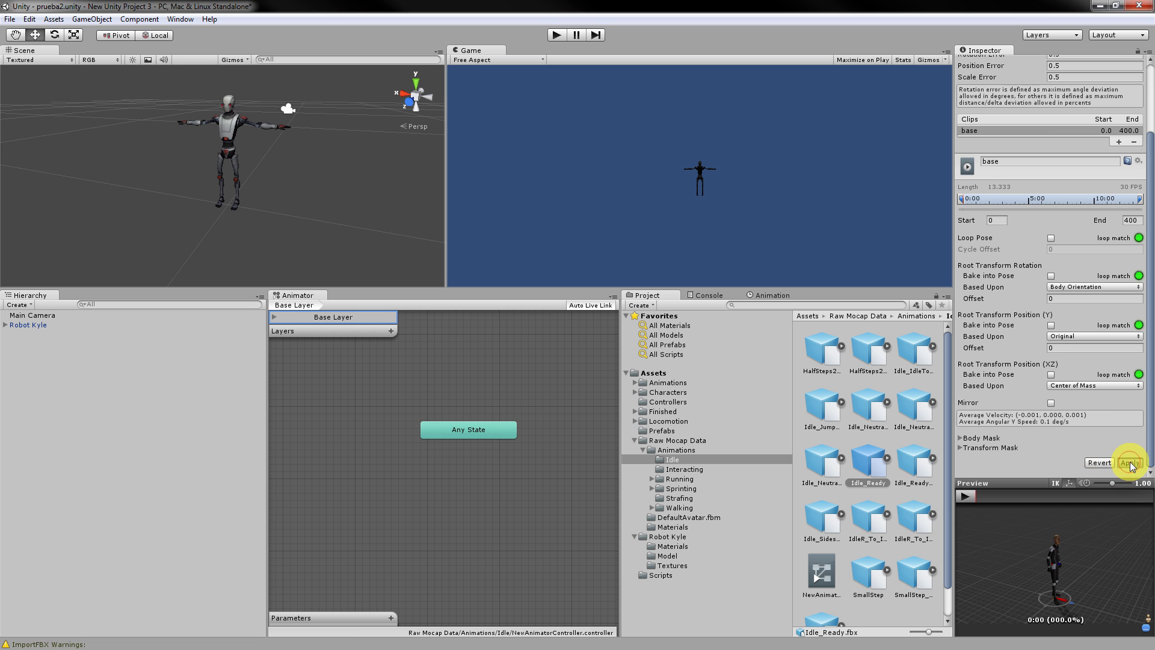
pyautogui.click(1129, 462)
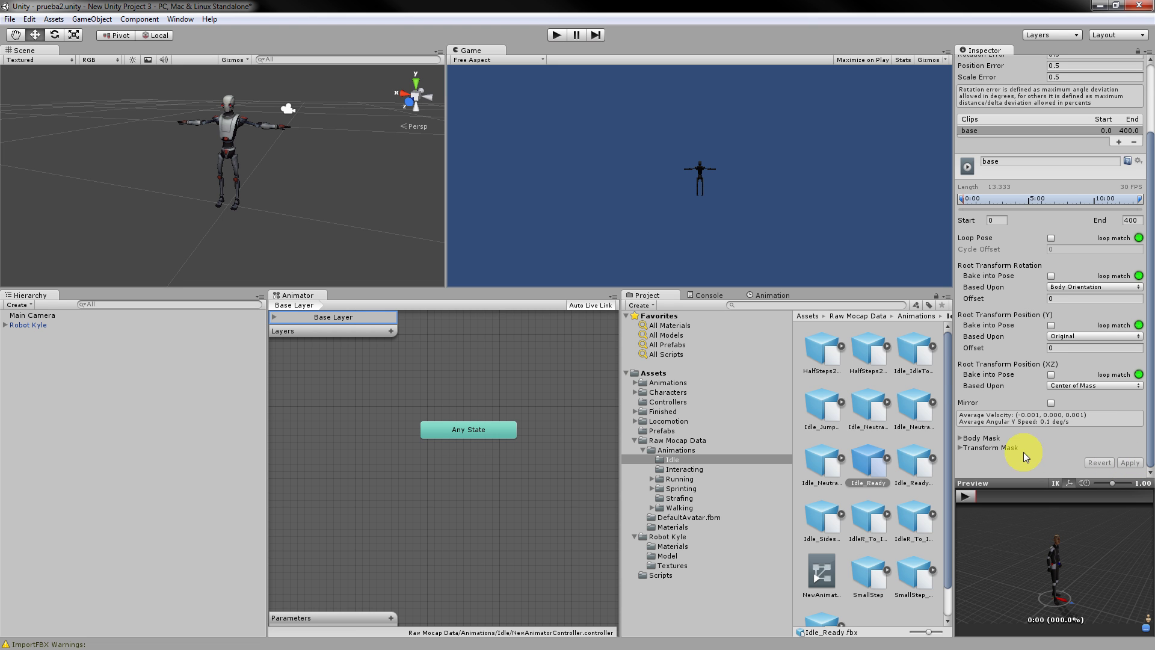
pyautogui.scroll(-2, 951, 385)
pyautogui.click(954, 337)
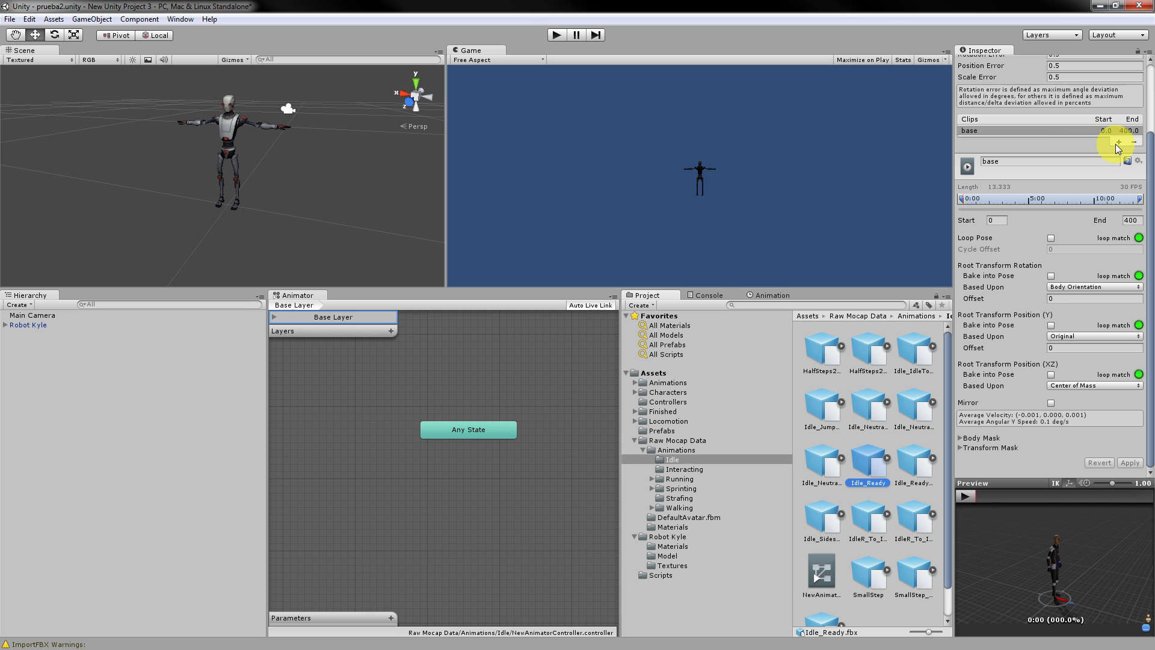
pyautogui.click(1047, 131)
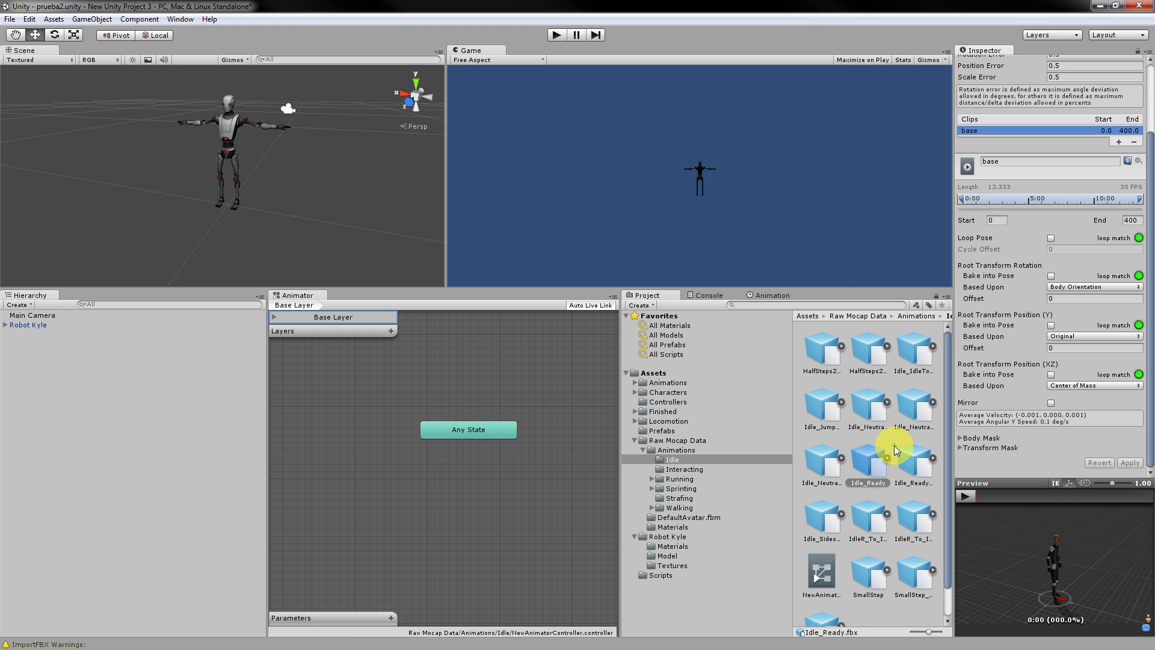
pyautogui.click(823, 304)
pyautogui.write('base')
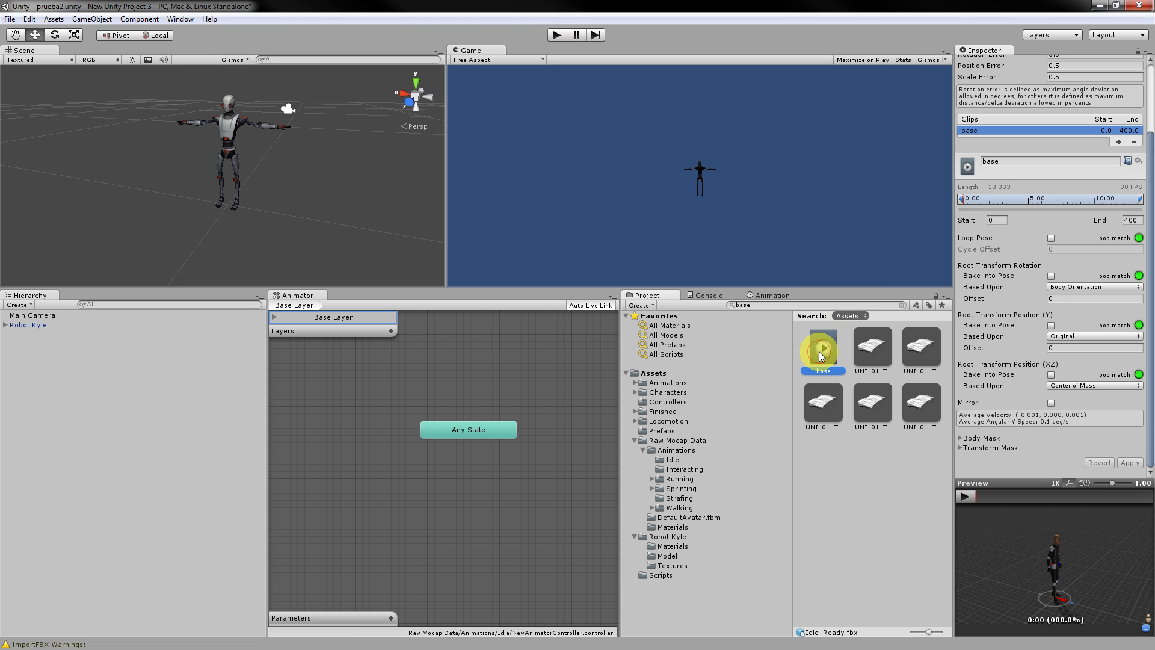
# Add the base clip as the default Animator state and test it in Play mode.
pyautogui.moveTo(820, 354); pyautogui.dragTo(503, 482)
pyautogui.moveTo(478, 425); pyautogui.dragTo(459, 422)
pyautogui.click(486, 469)
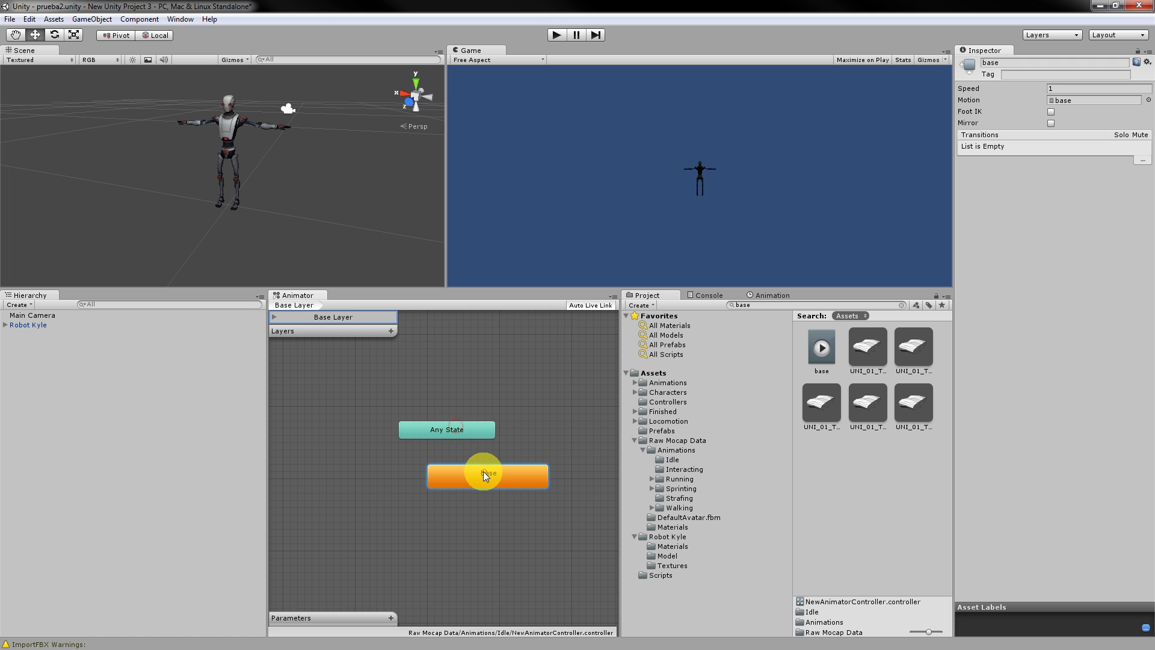
pyautogui.click(558, 35)
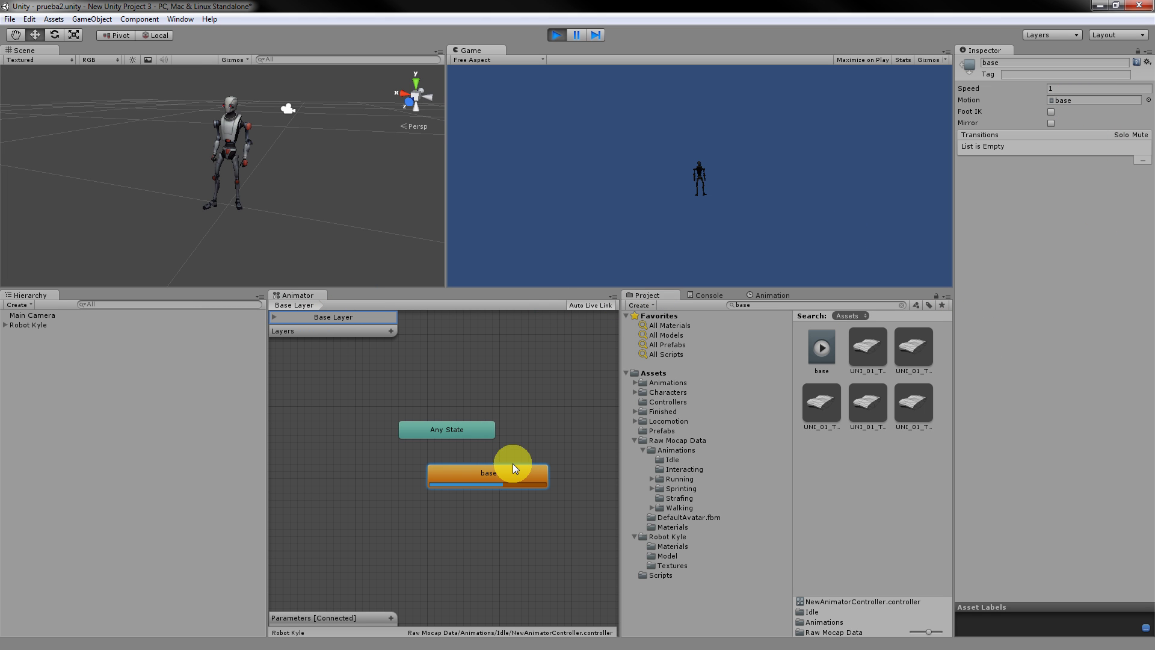
pyautogui.moveTo(486, 472); pyautogui.dragTo(452, 466)
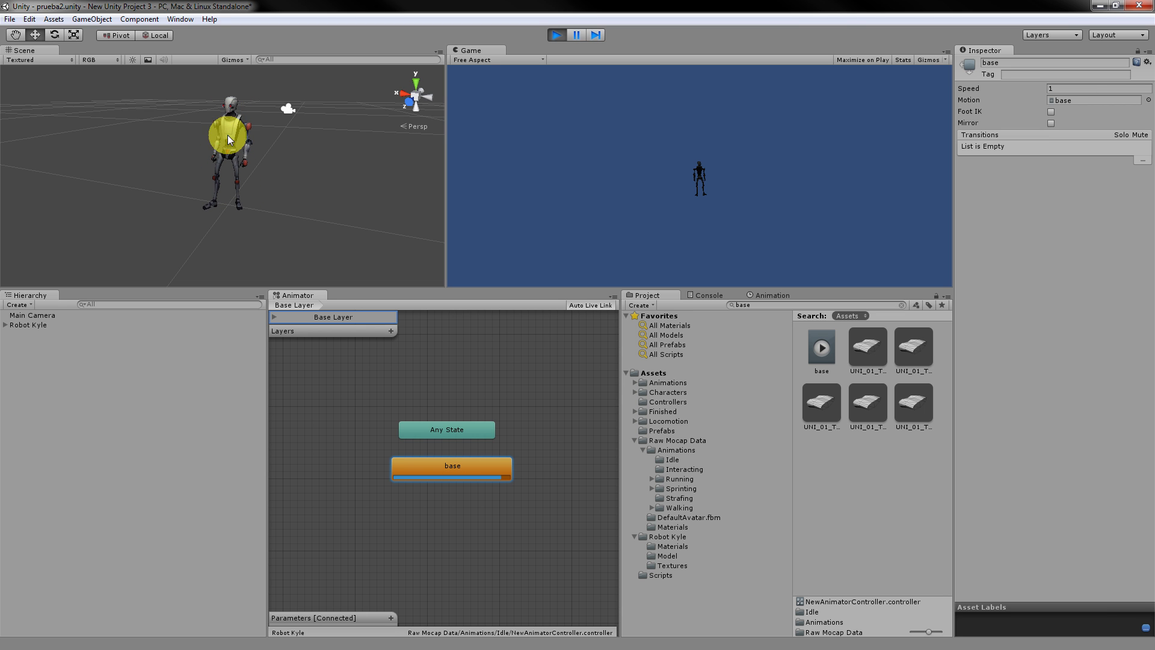
pyautogui.click(557, 34)
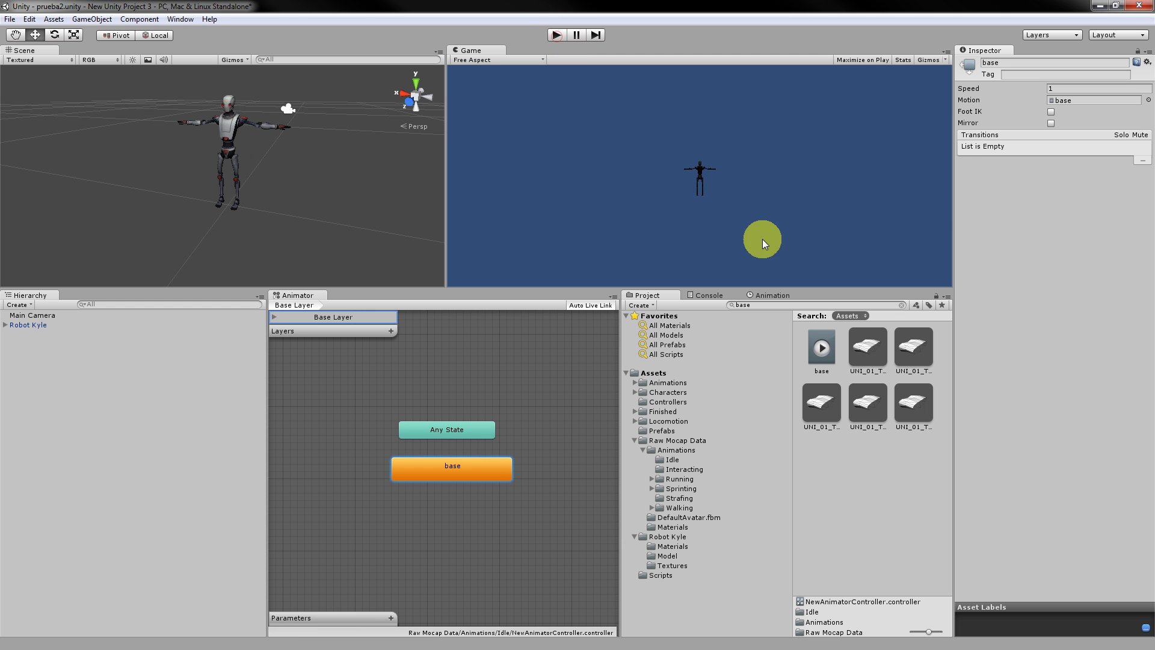
# Preview the Idle_Neutral and Idle_Ready animation clips in the Inspector.
pyautogui.click(672, 460)
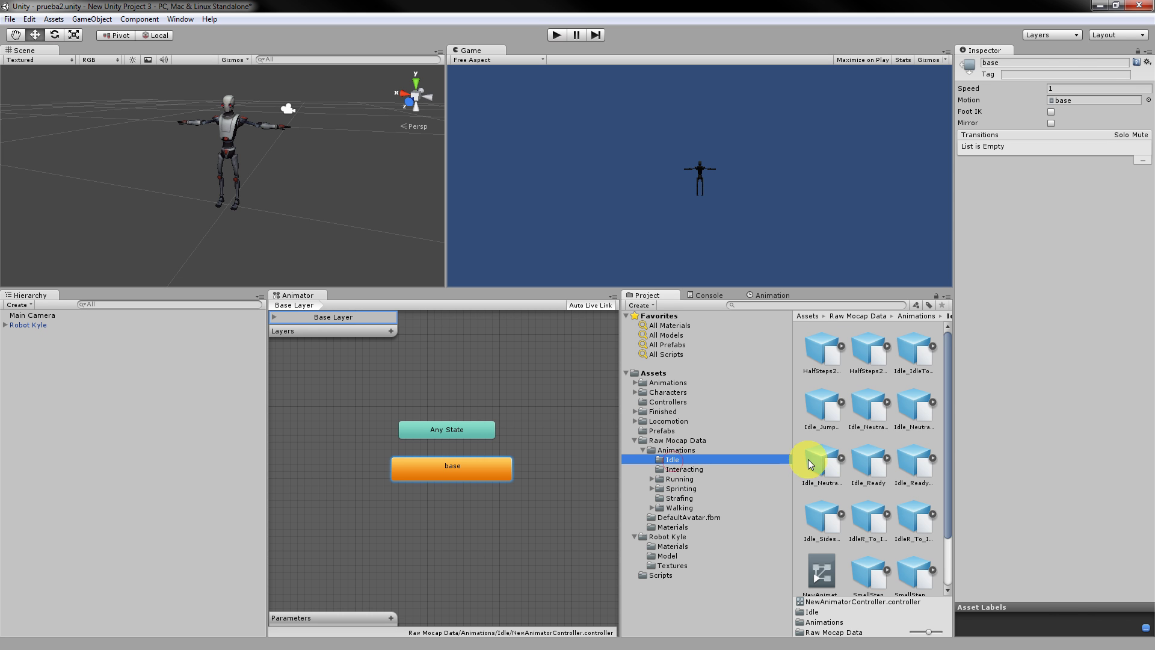
pyautogui.click(823, 470)
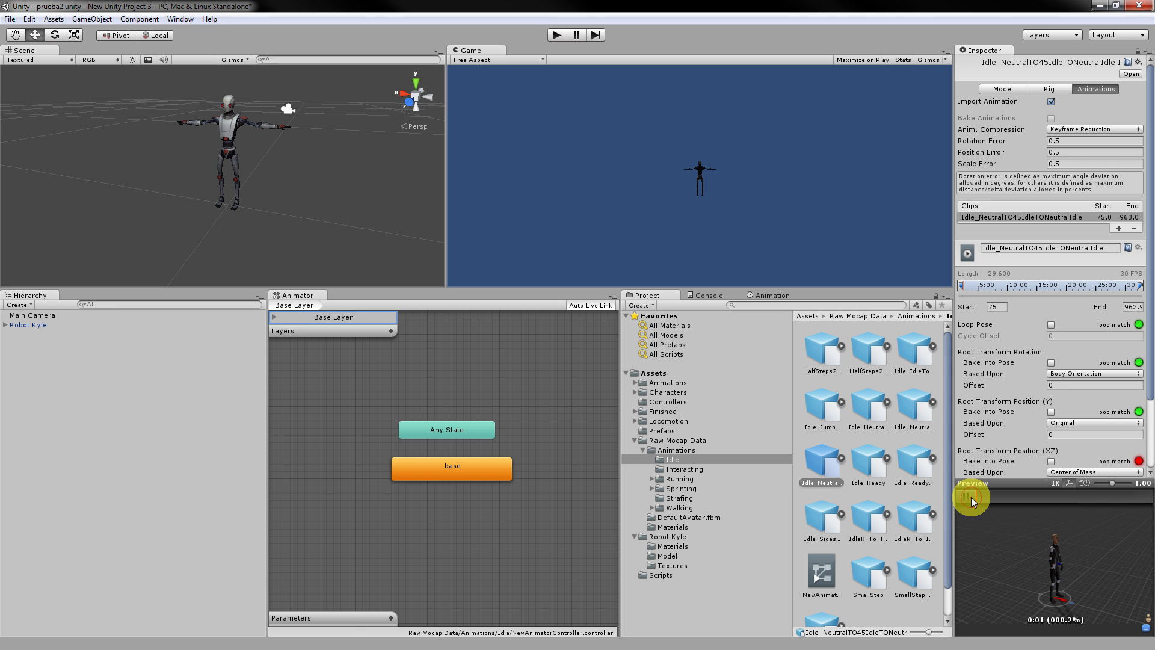
pyautogui.click(970, 497)
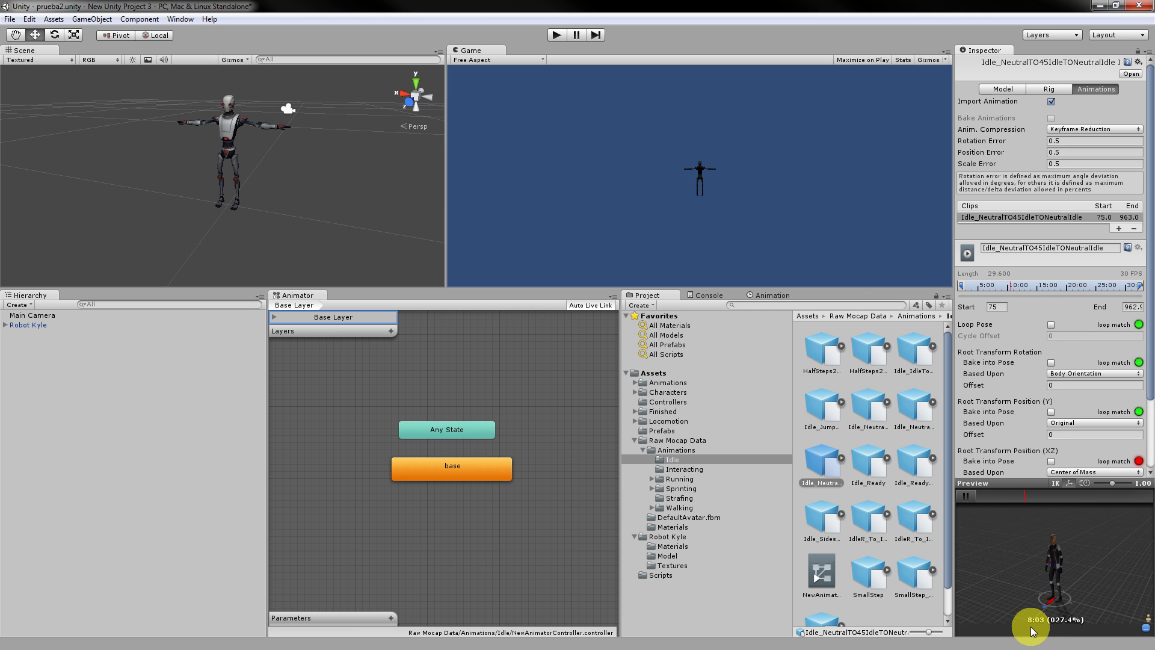
pyautogui.click(865, 459)
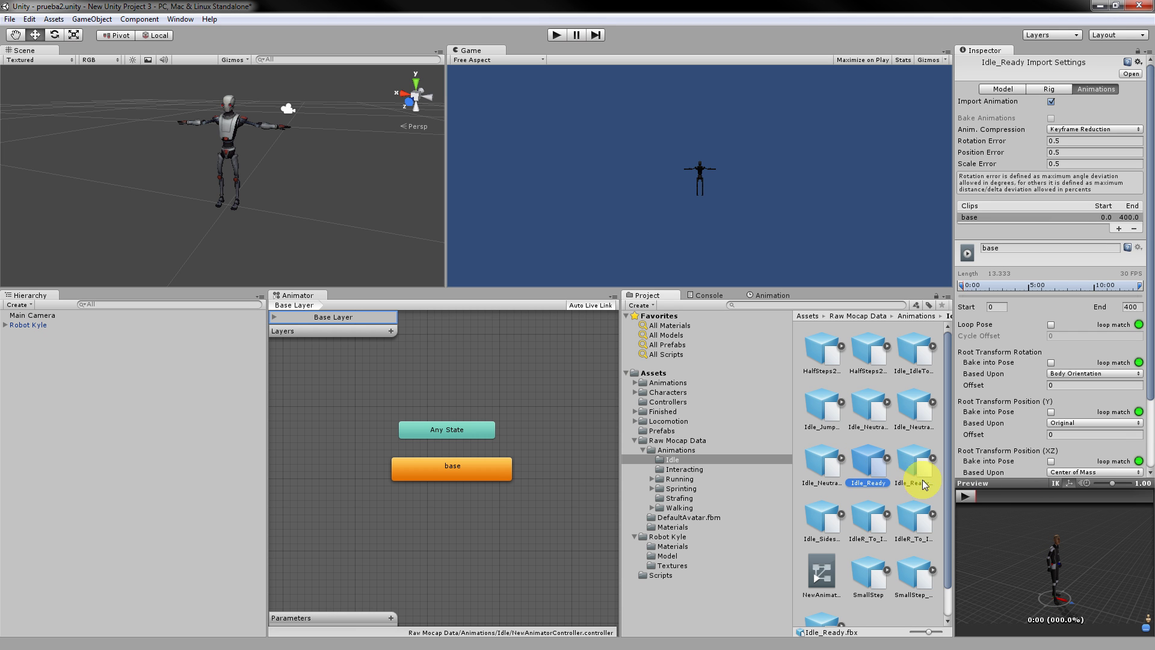
pyautogui.click(965, 497)
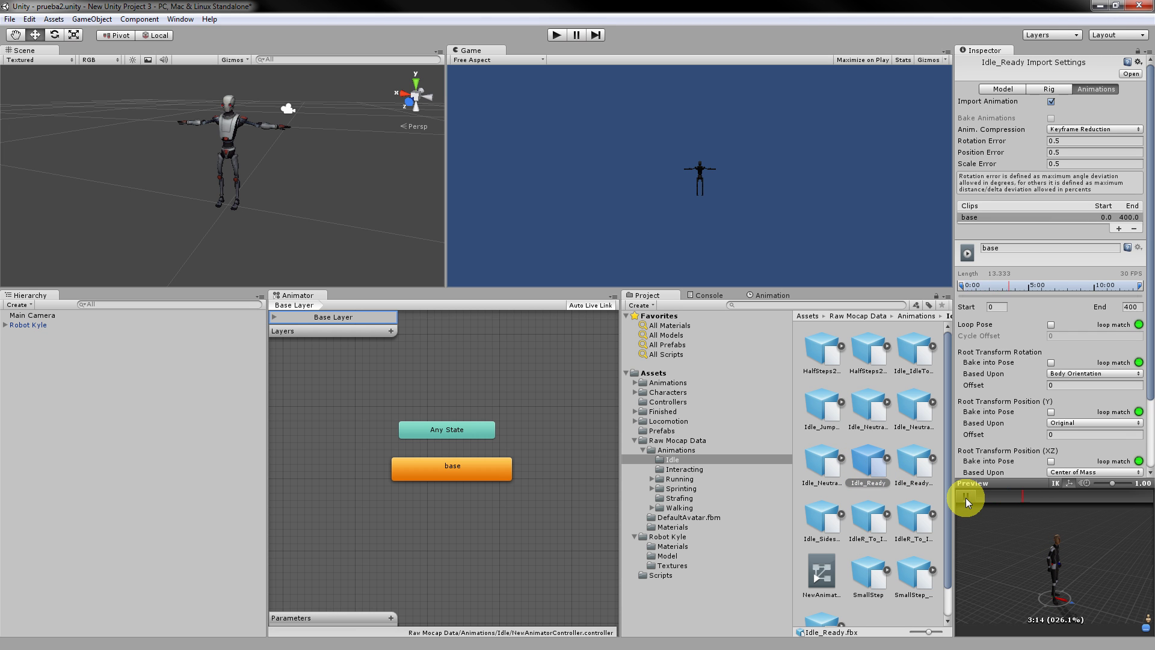
pyautogui.click(833, 467)
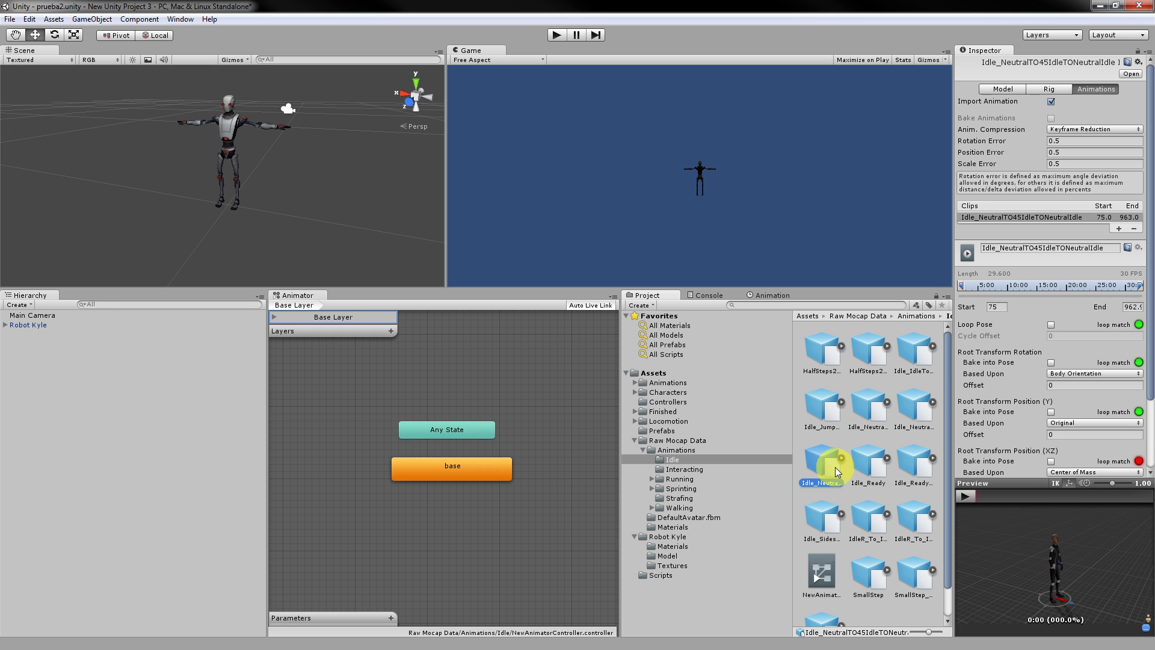
# Delete the base state from the Animator's Base Layer.
pyautogui.click(473, 499)
pyautogui.click(477, 478)
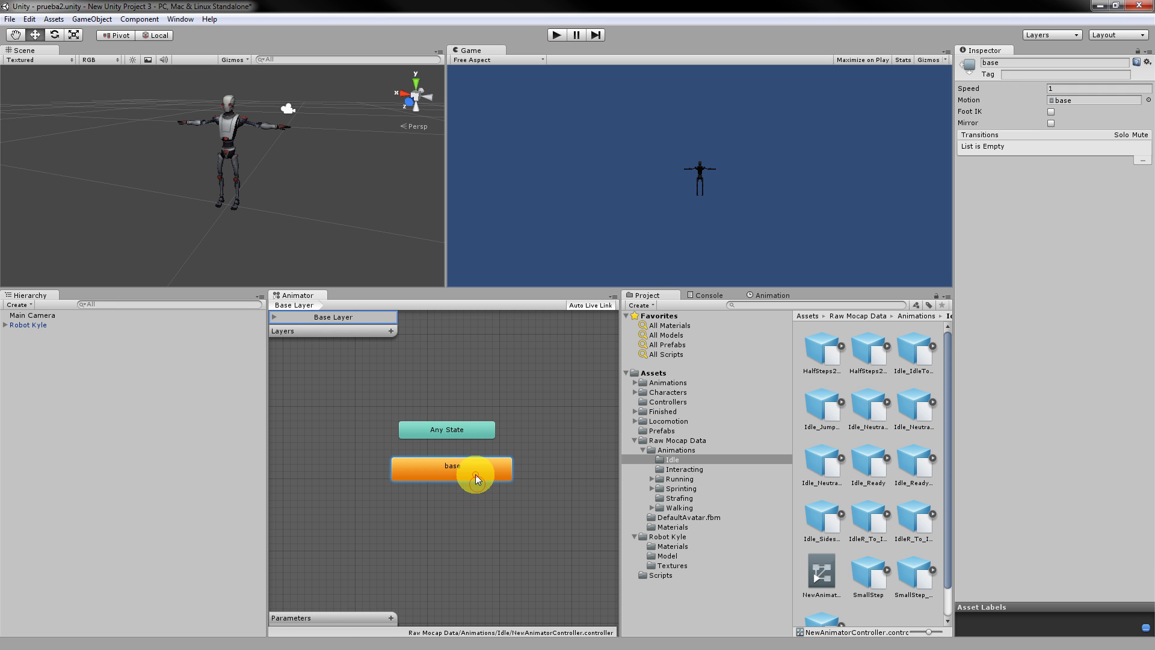
pyautogui.press('Delete')
pyautogui.press('Return')
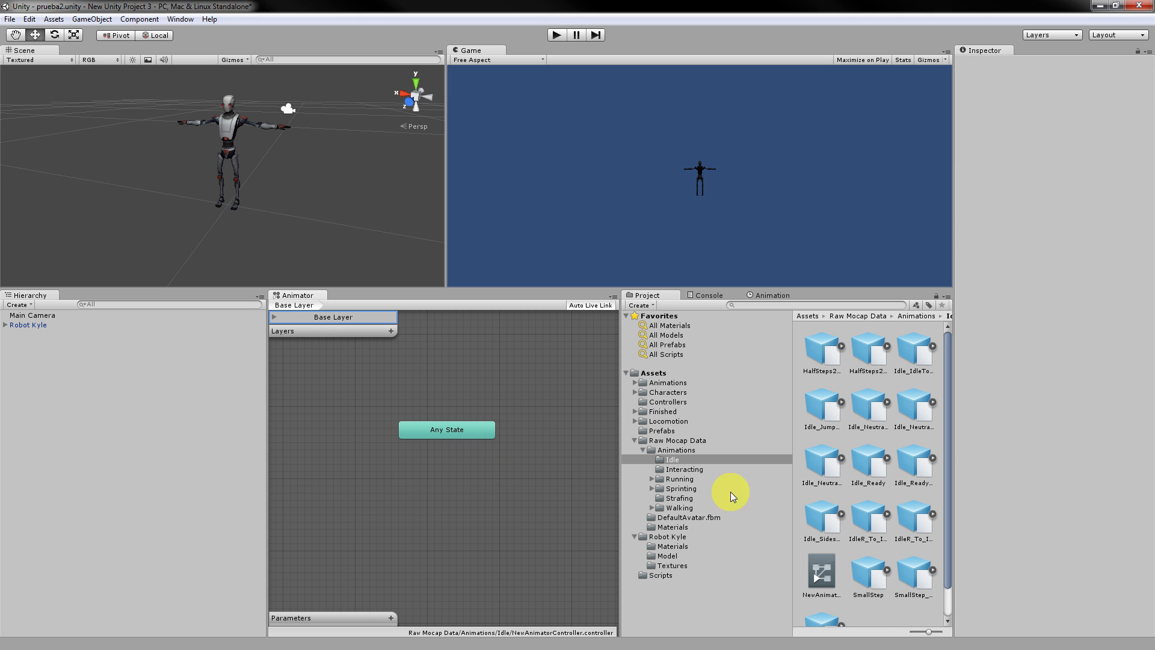
# Preview the Idle_NeutralTO45IdleTONeutralIdle clip (frames 75–963).
pyautogui.click(926, 468)
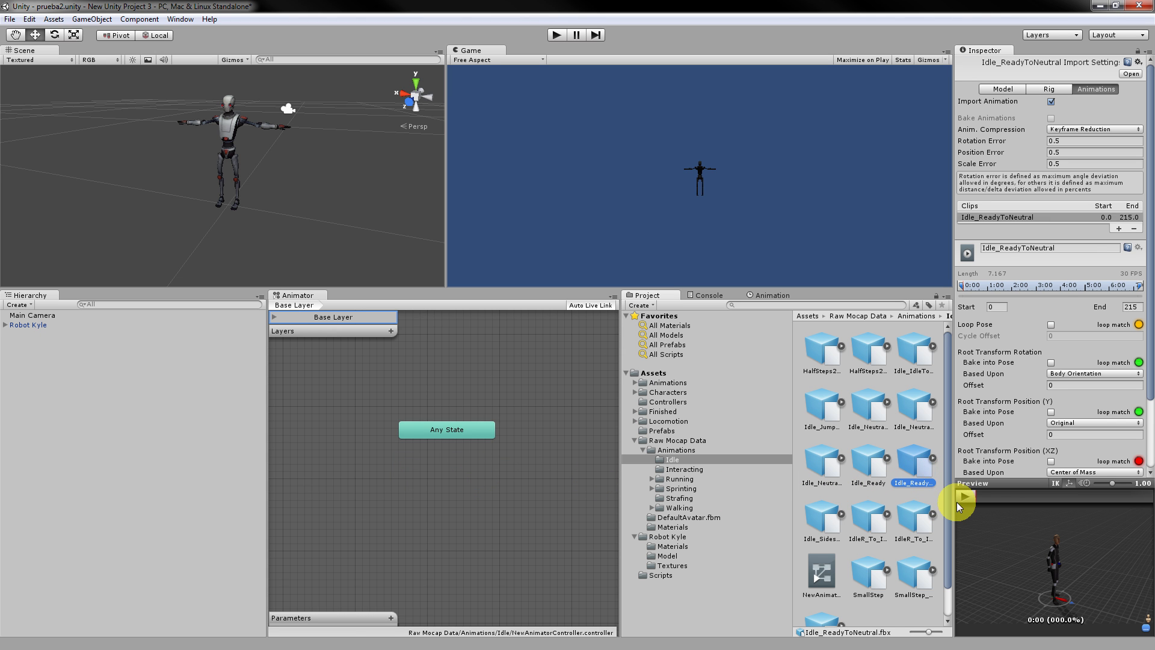
pyautogui.click(839, 464)
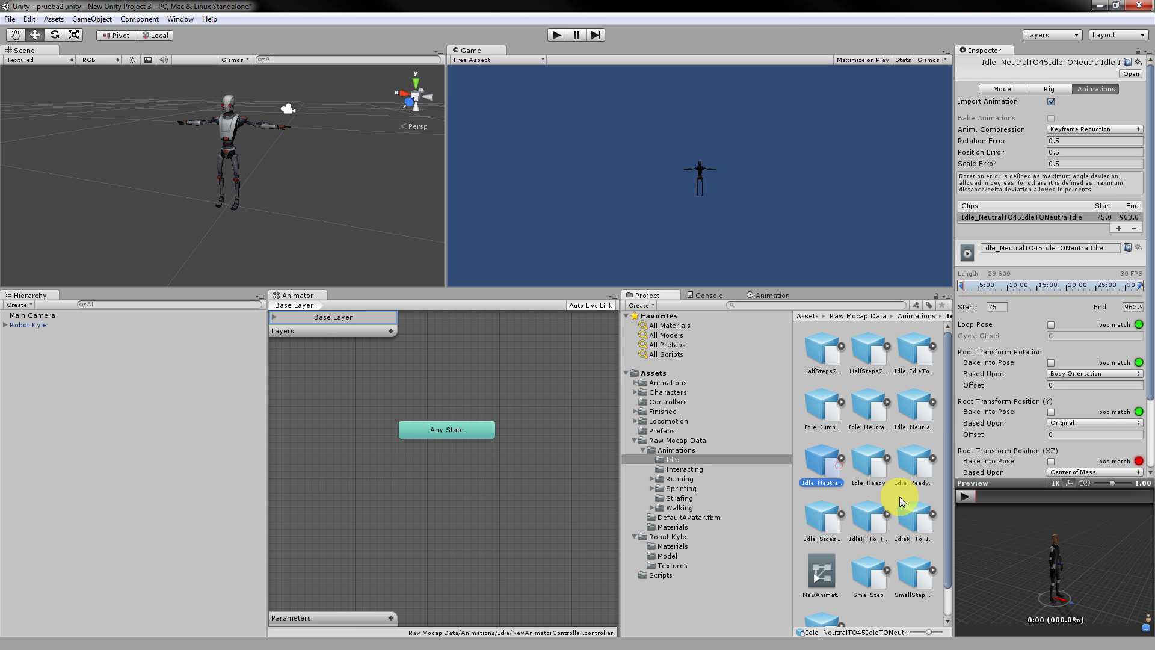
pyautogui.click(962, 496)
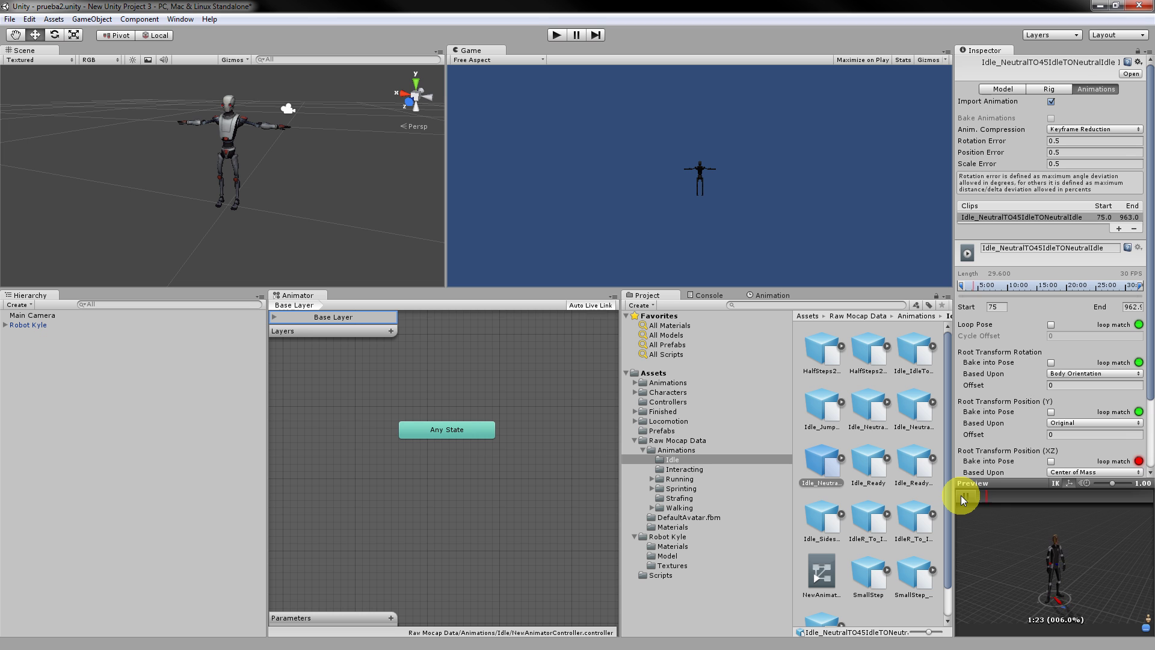
pyautogui.click(962, 496)
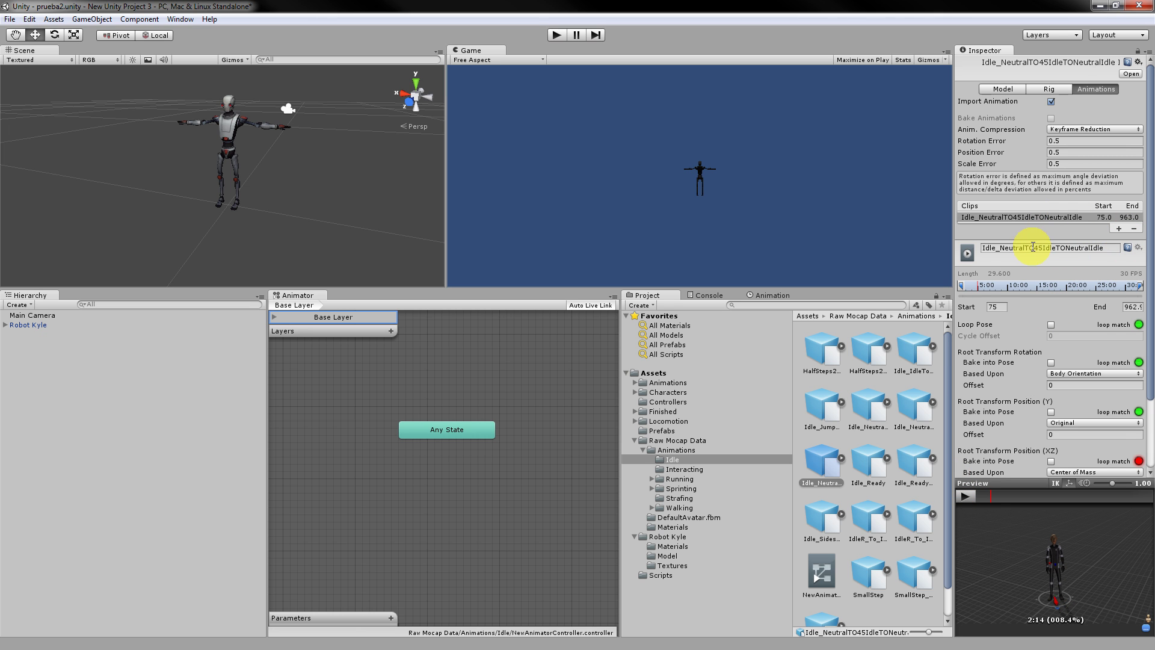
# Rename the Idle_NeutralTO45IdleTONeutralIdle clip to baseb and apply the change.
pyautogui.moveTo(1109, 250); pyautogui.dragTo(915, 260)
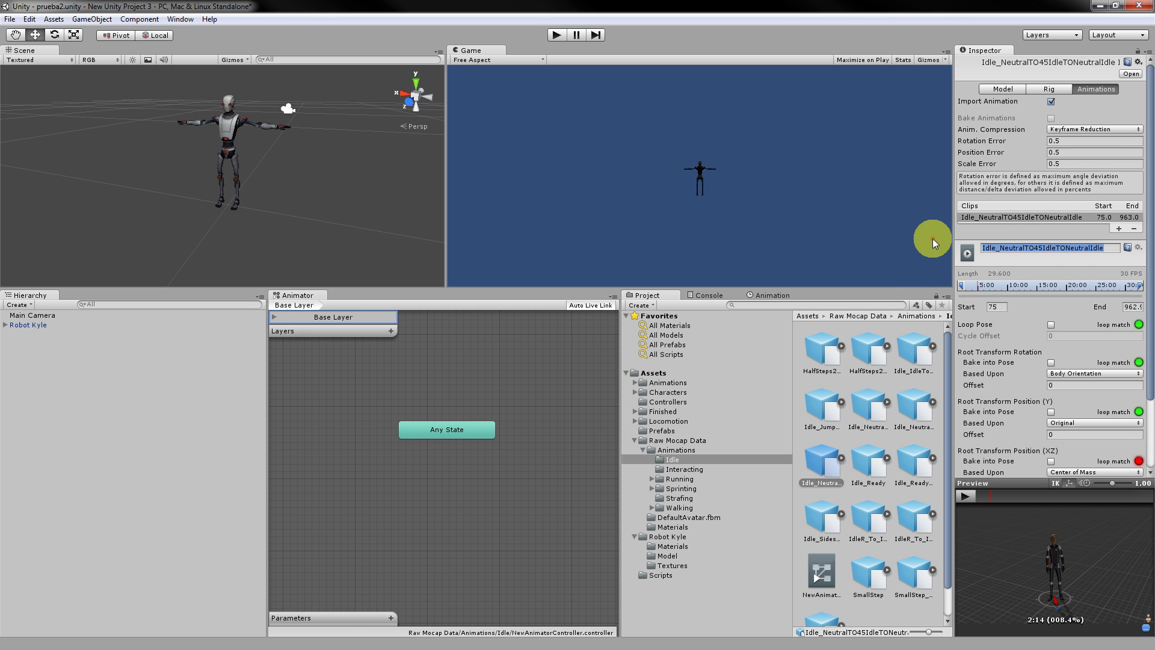
pyautogui.write('base')
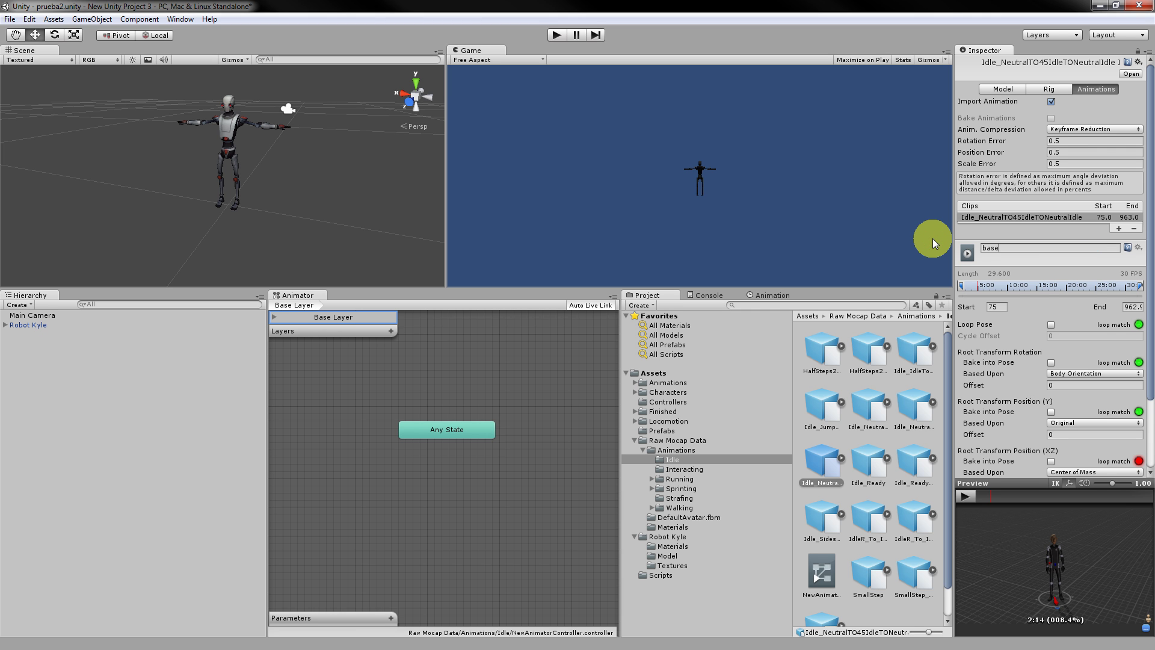
pyautogui.press('Return')
pyautogui.scroll(-3, 992, 363)
pyautogui.click(1128, 462)
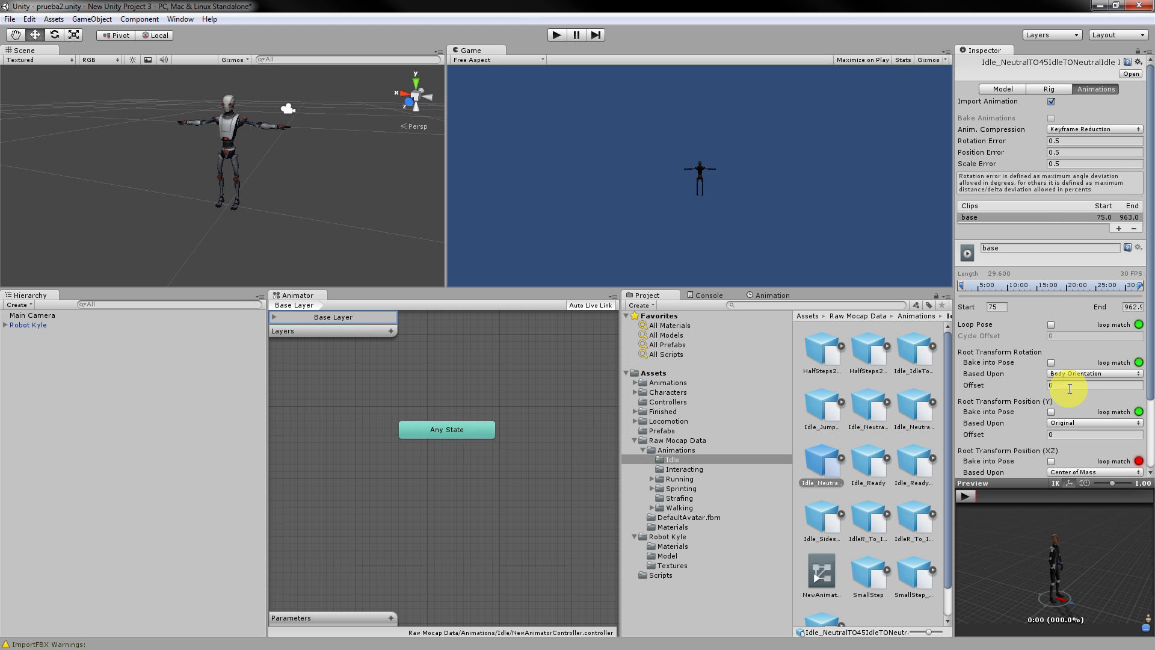
pyautogui.click(808, 305)
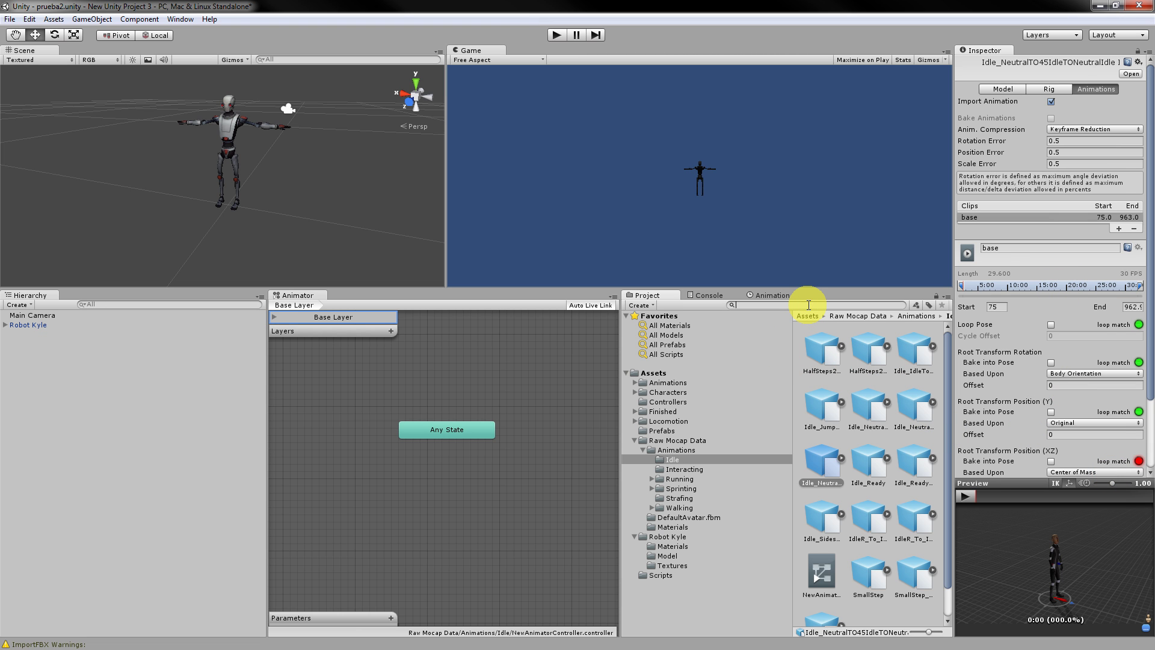
pyautogui.click(1008, 247)
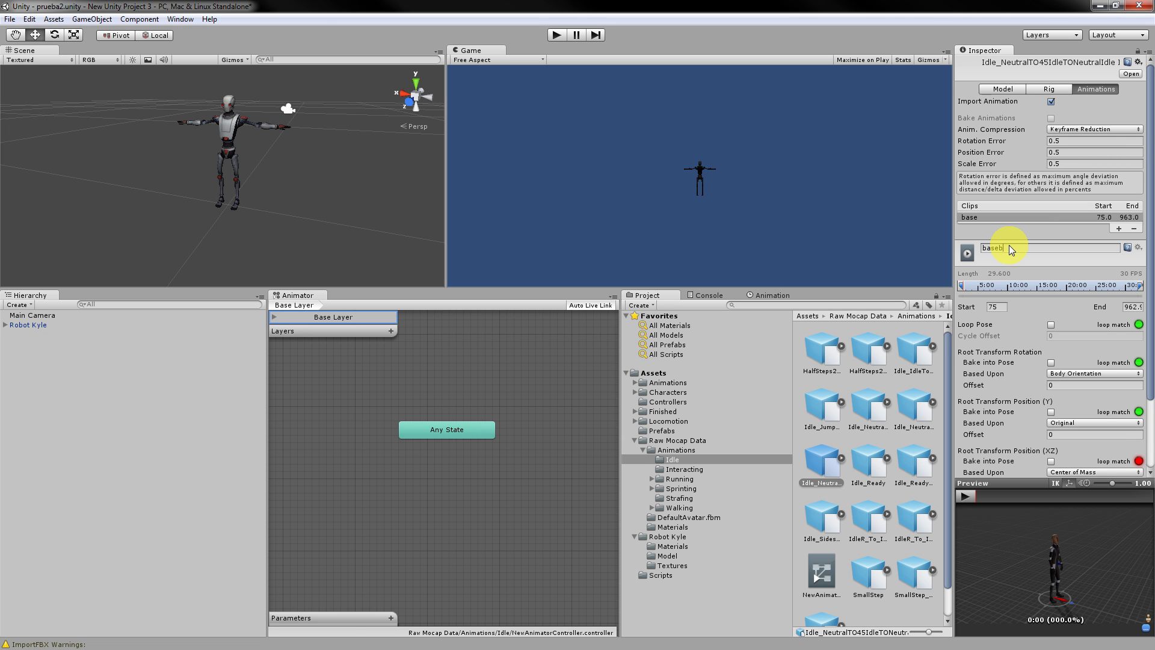
pyautogui.scroll(-3, 1070, 373)
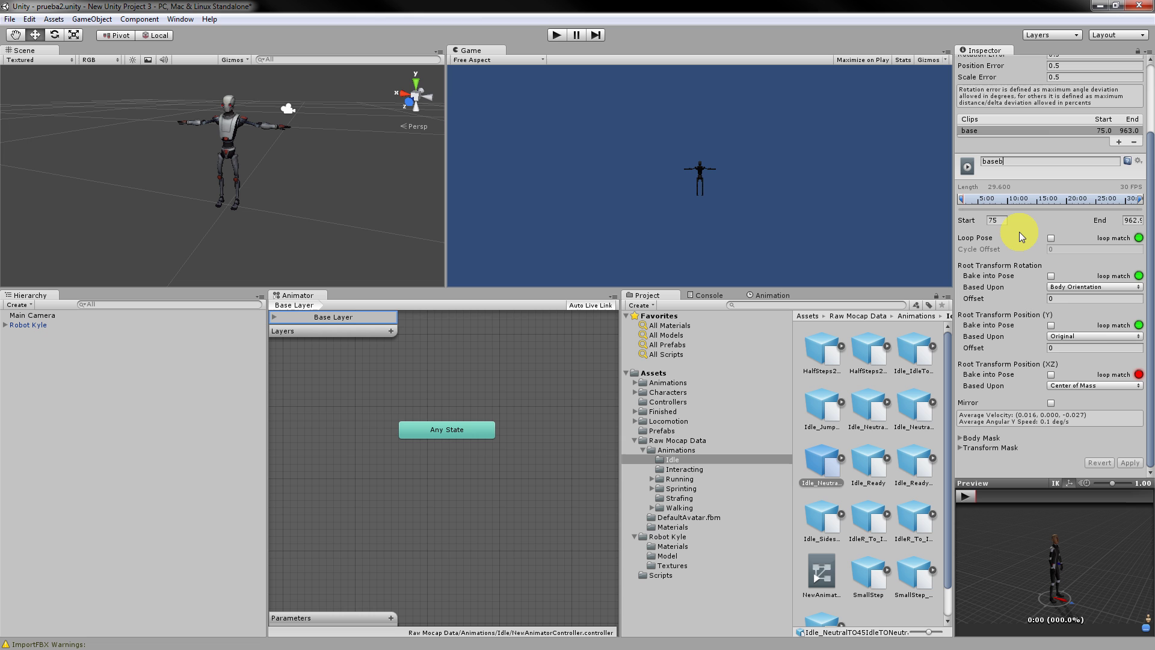
pyautogui.click(1130, 463)
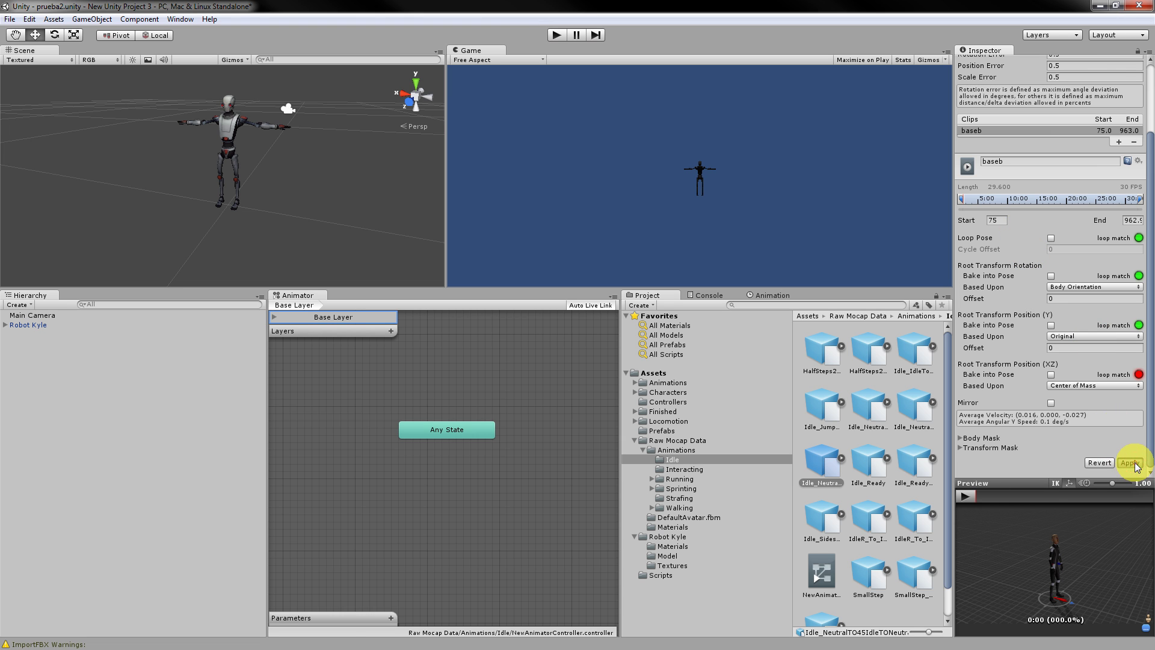
# Search for 'base', add baseb as the default Animator state, and run the scene.
pyautogui.click(763, 307)
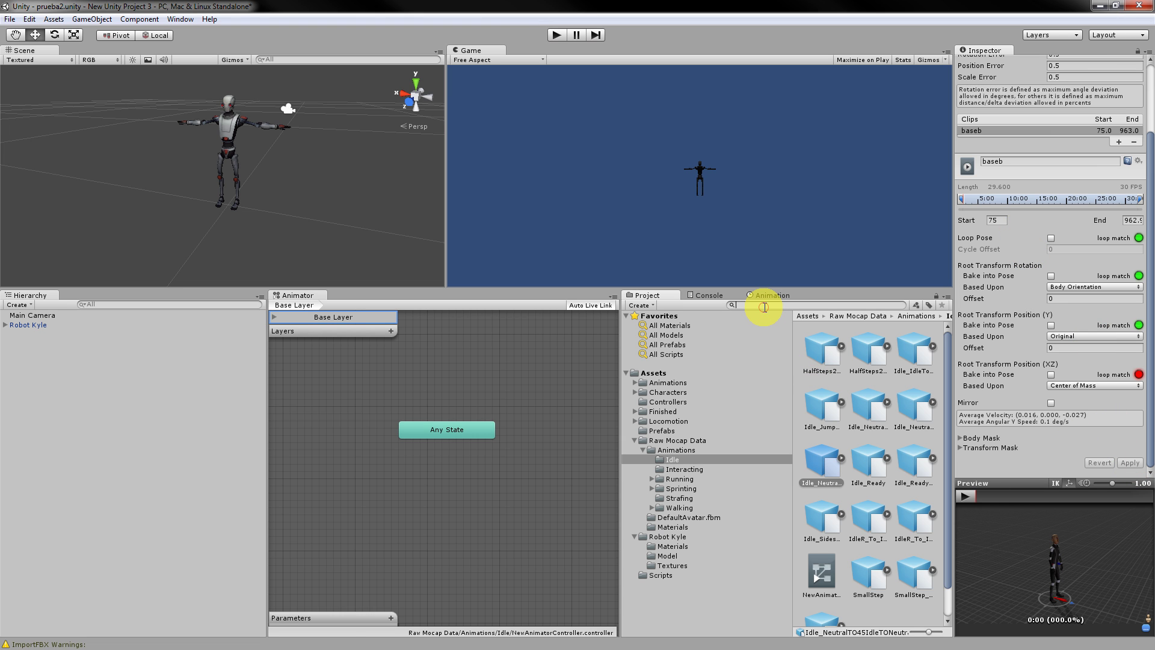
pyautogui.write('base')
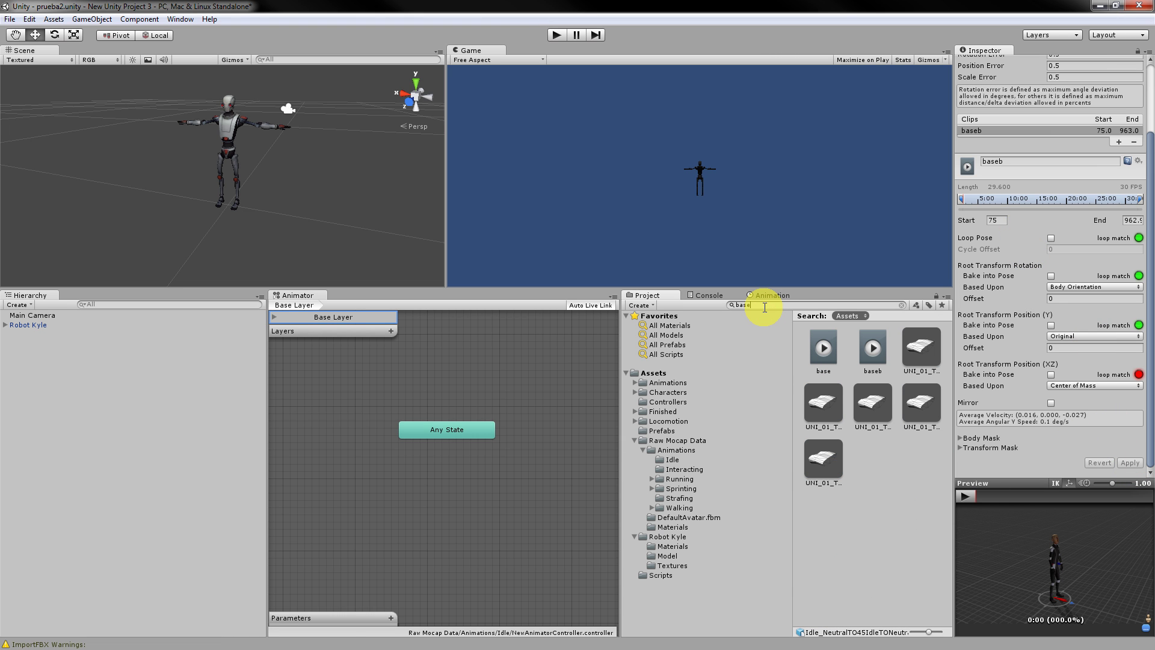
pyautogui.moveTo(860, 356); pyautogui.dragTo(461, 478)
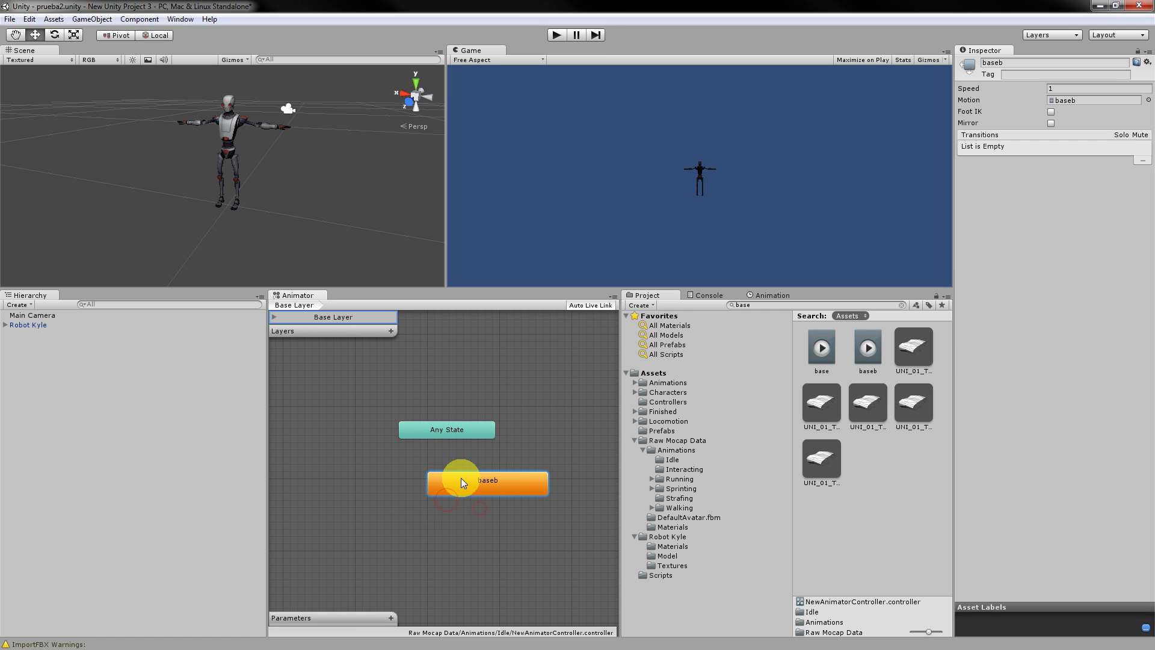
pyautogui.click(556, 35)
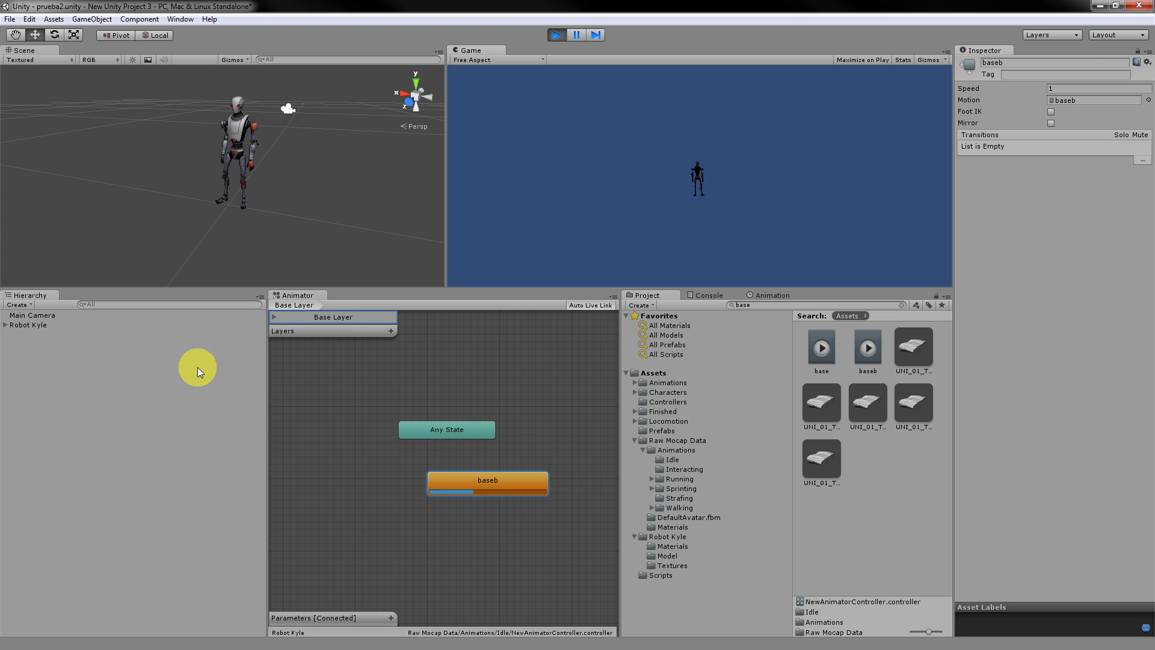
# Preview the Running folder's Jog_LedgeStop_Idle clip (frames 50–165), then stop Play mode.
pyautogui.click(674, 460)
pyautogui.scroll(-3, 839, 428)
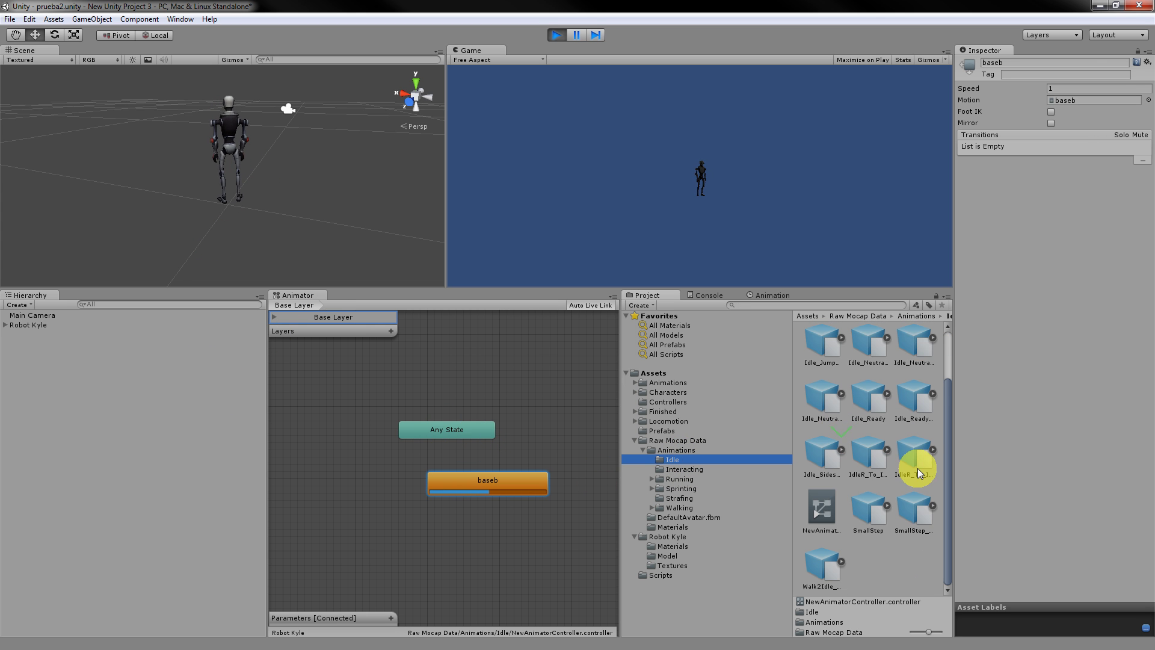
pyautogui.scroll(3, 909, 470)
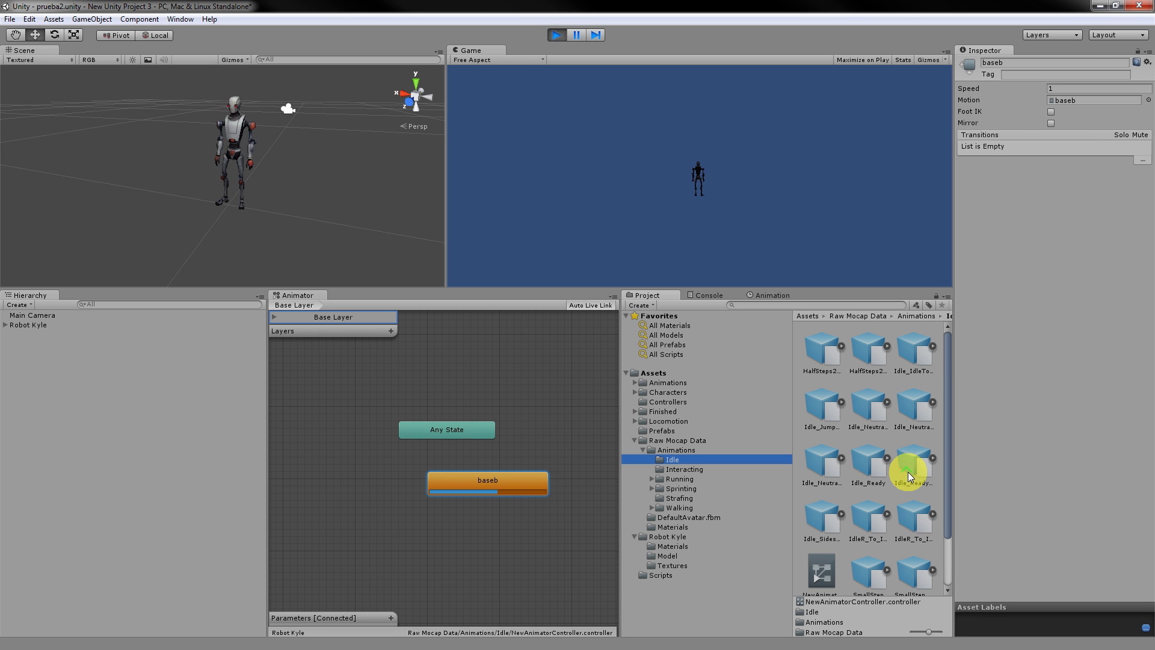
pyautogui.click(692, 478)
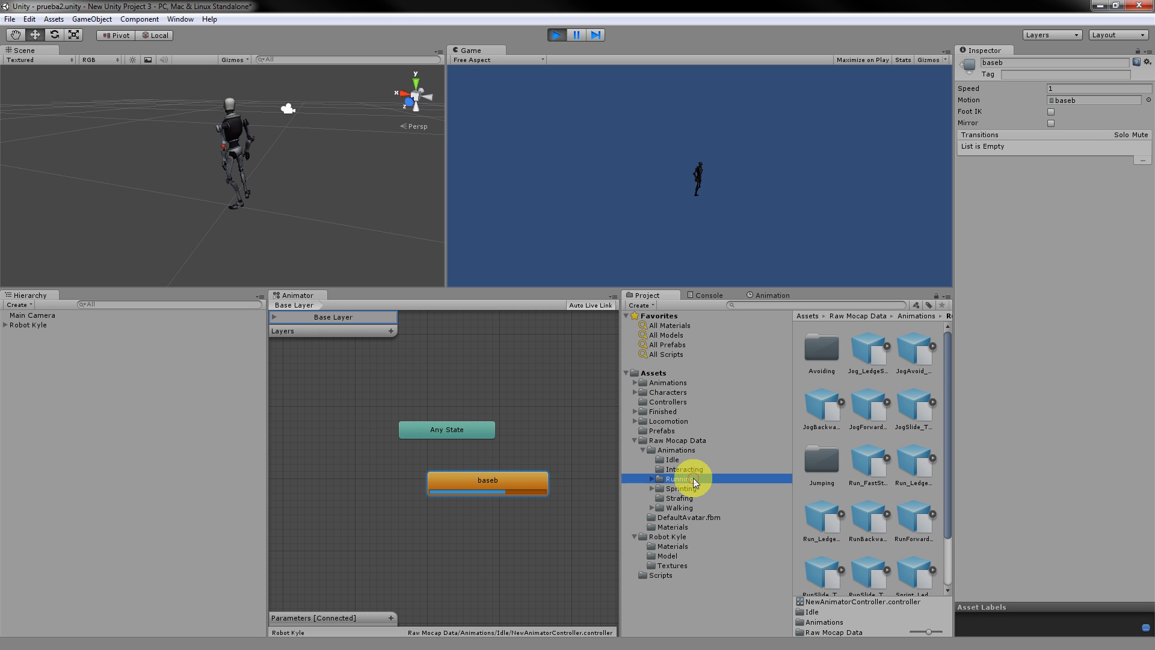
pyautogui.click(871, 358)
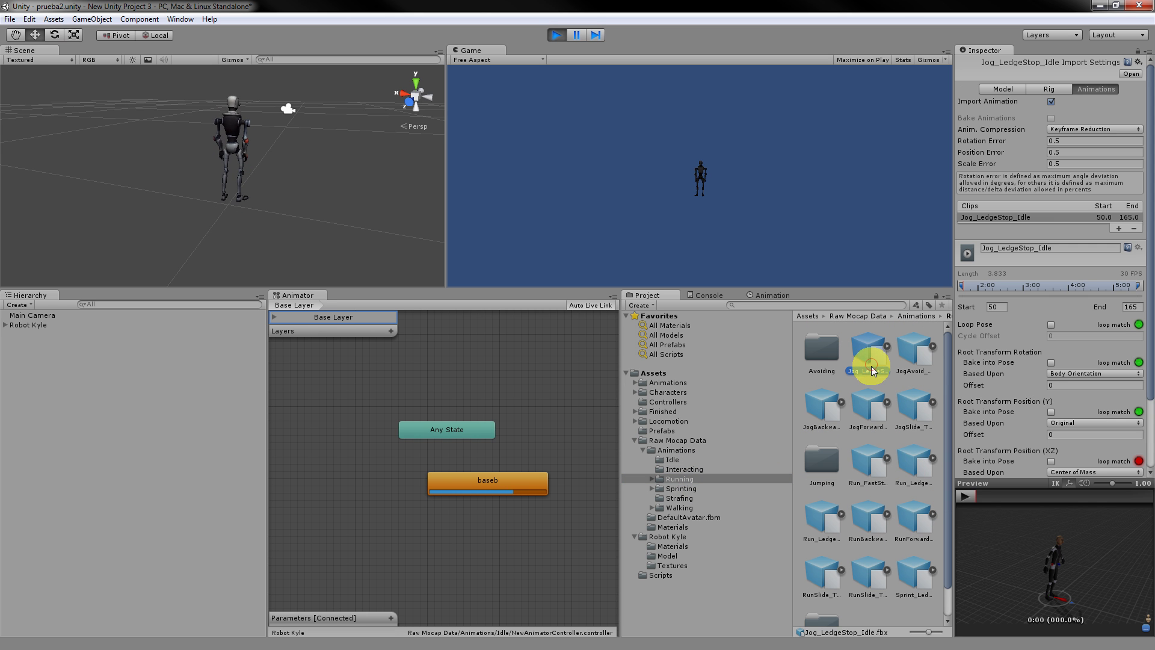
pyautogui.click(967, 500)
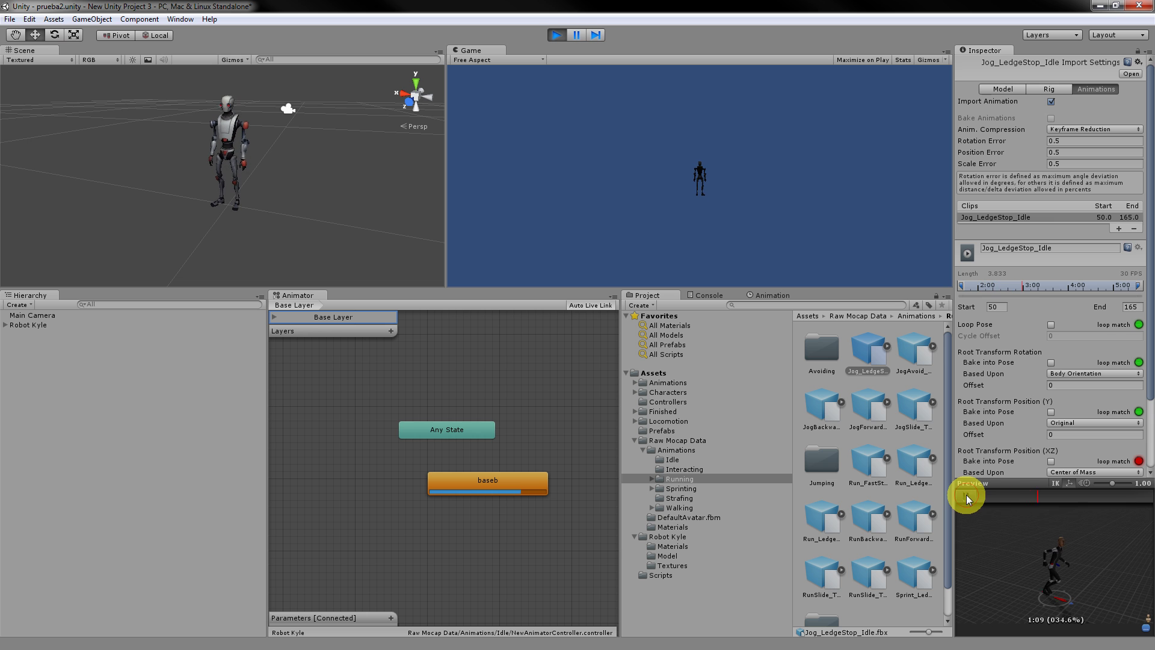
pyautogui.click(871, 355)
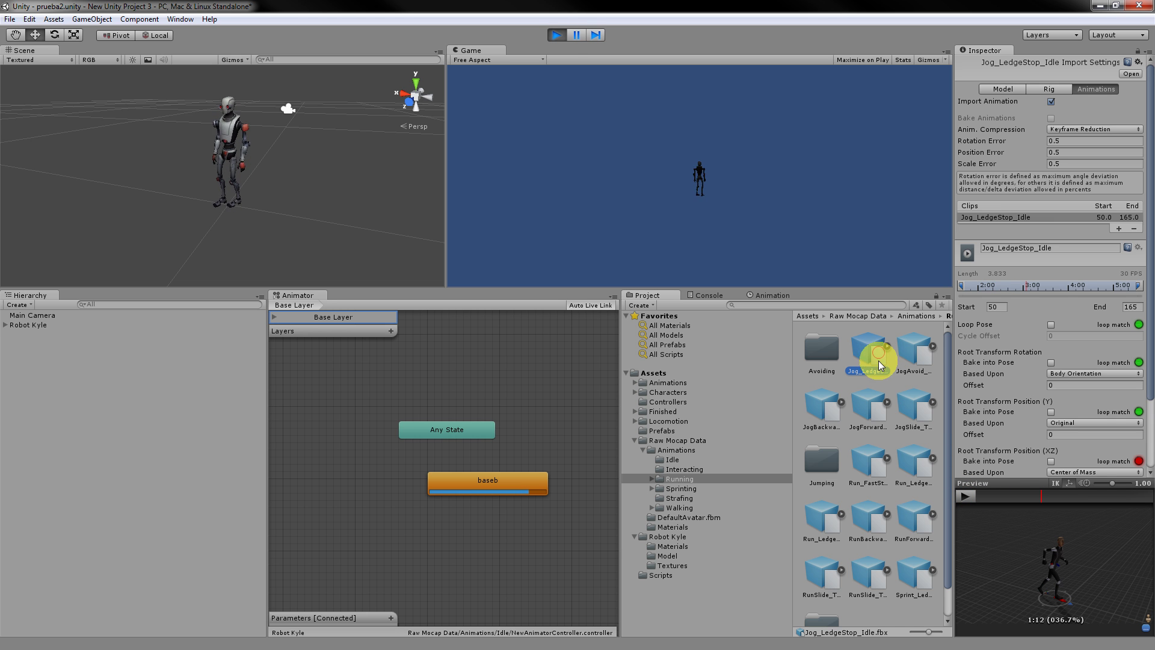
pyautogui.click(557, 35)
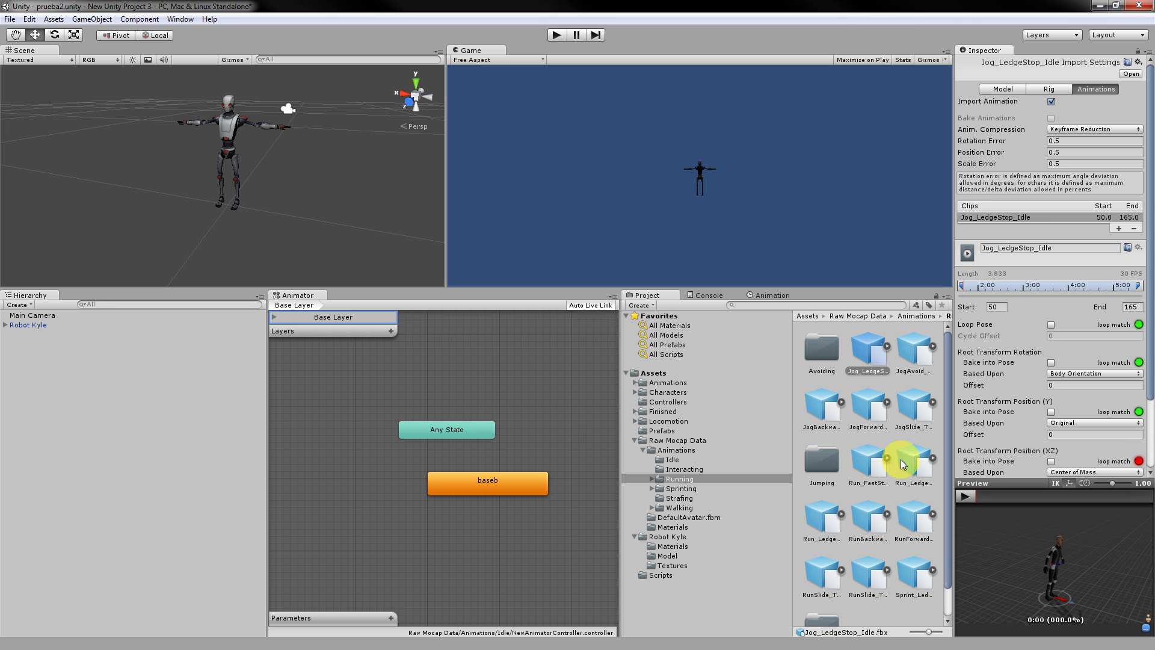
# Rename the Jog_LedgeStop_Idle clip to correr and apply the change.
pyautogui.click(965, 496)
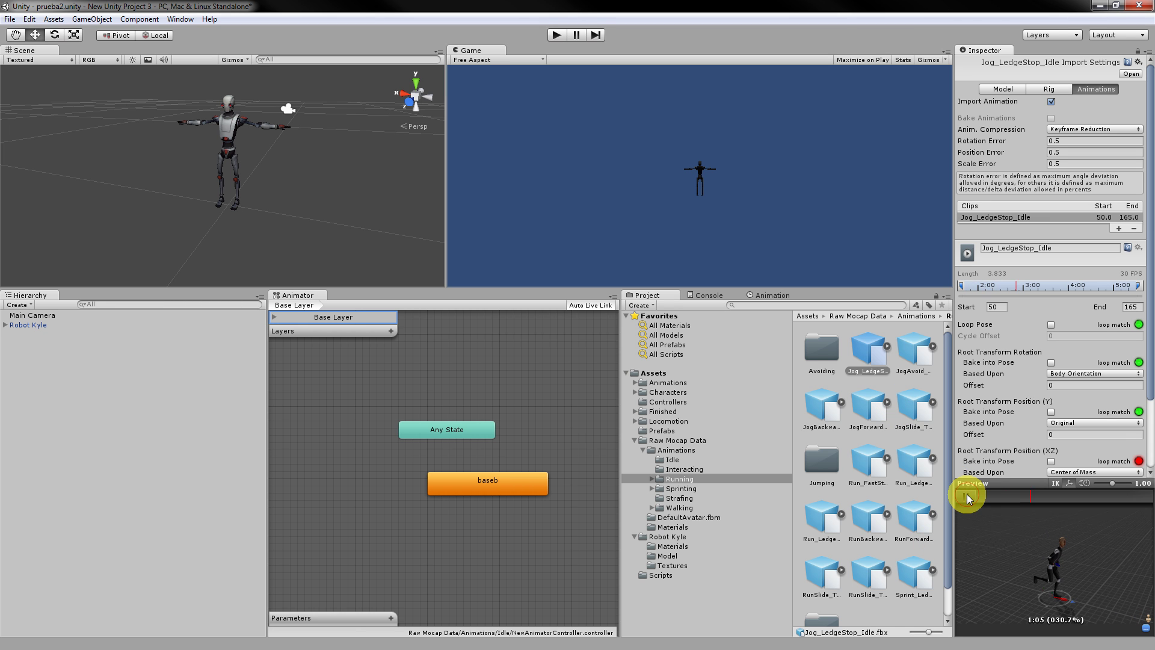
pyautogui.click(1050, 248)
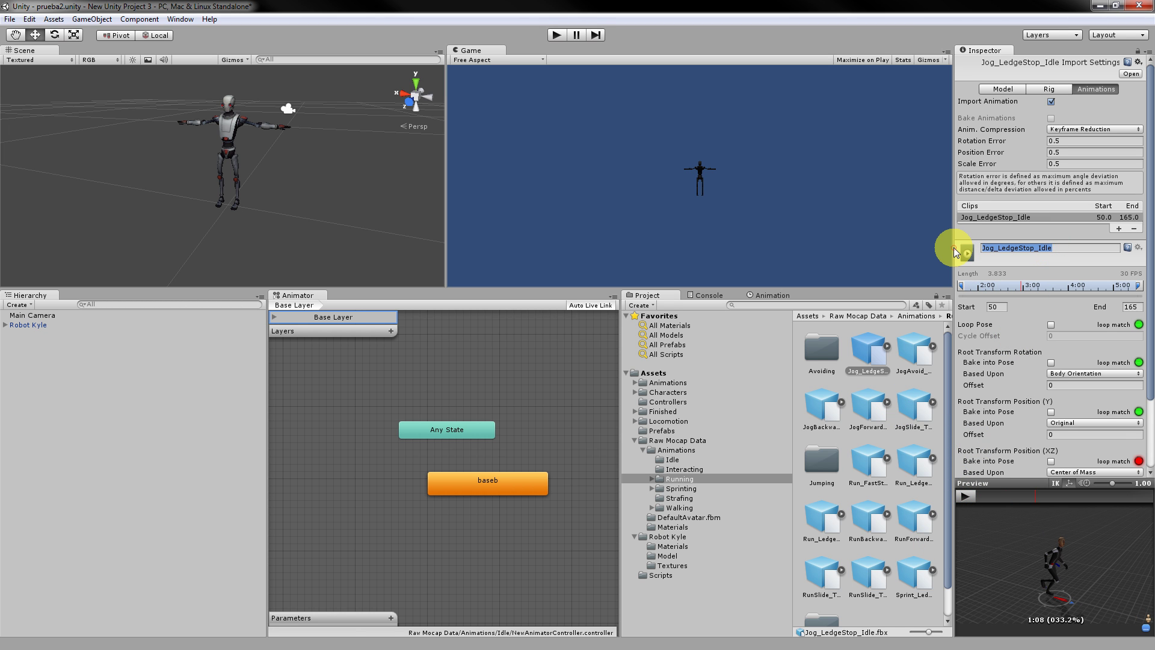
pyautogui.write('correr')
pyautogui.press('Return')
pyautogui.scroll(-3, 1095, 336)
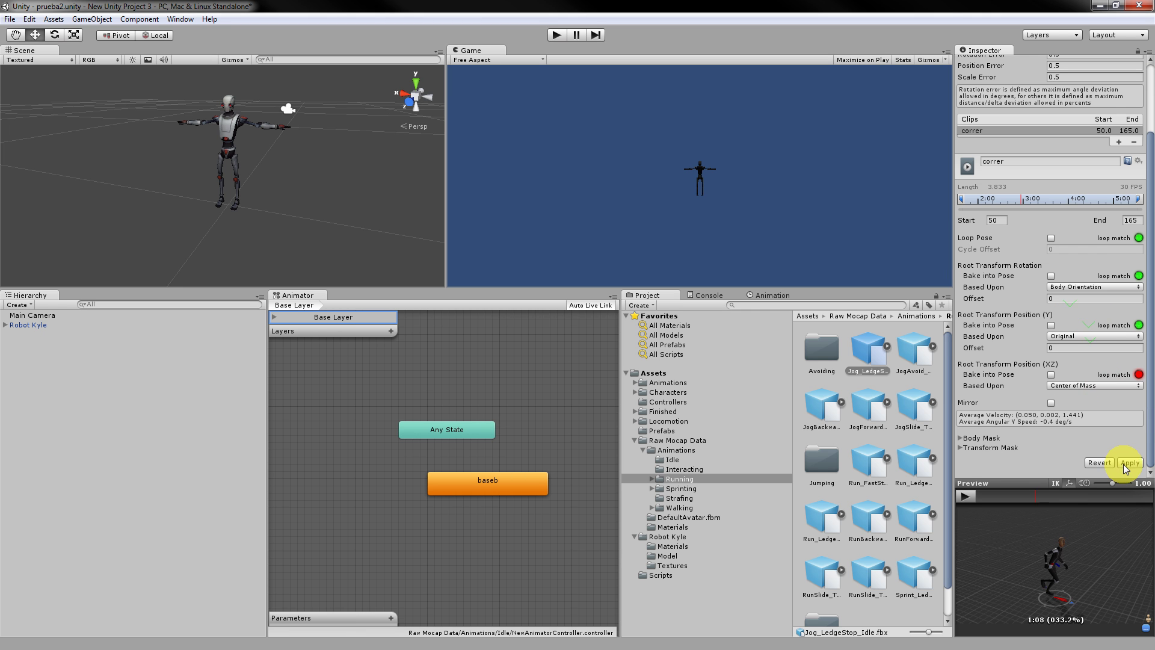
pyautogui.click(1127, 462)
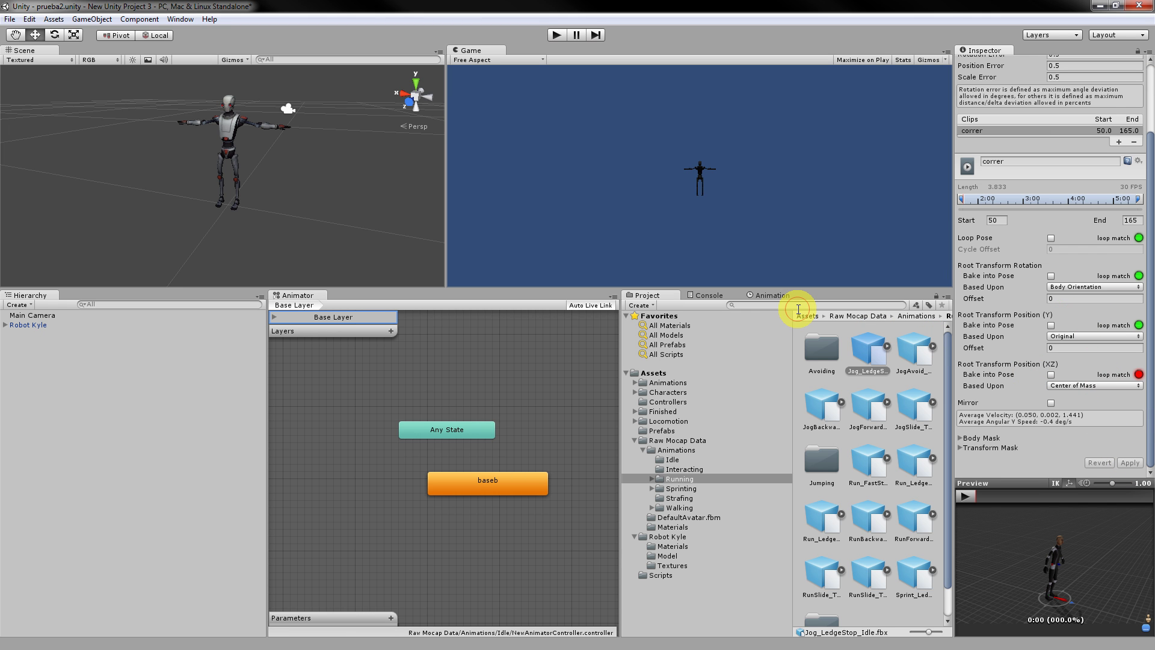
# Search for 'correr' and add the correr clip as a new Animator state.
pyautogui.click(797, 307)
pyautogui.write('correr')
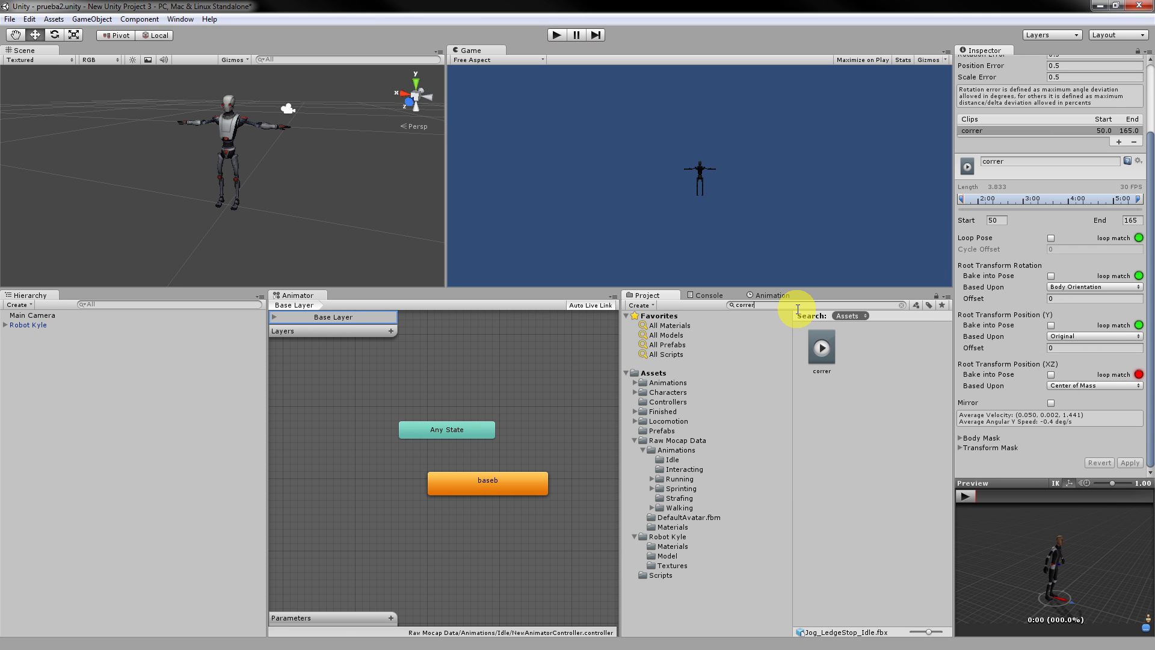
pyautogui.moveTo(822, 352); pyautogui.dragTo(490, 543)
# Make a transition from baseb to correr, arrange the nodes, and run the scene.
pyautogui.click(486, 485)
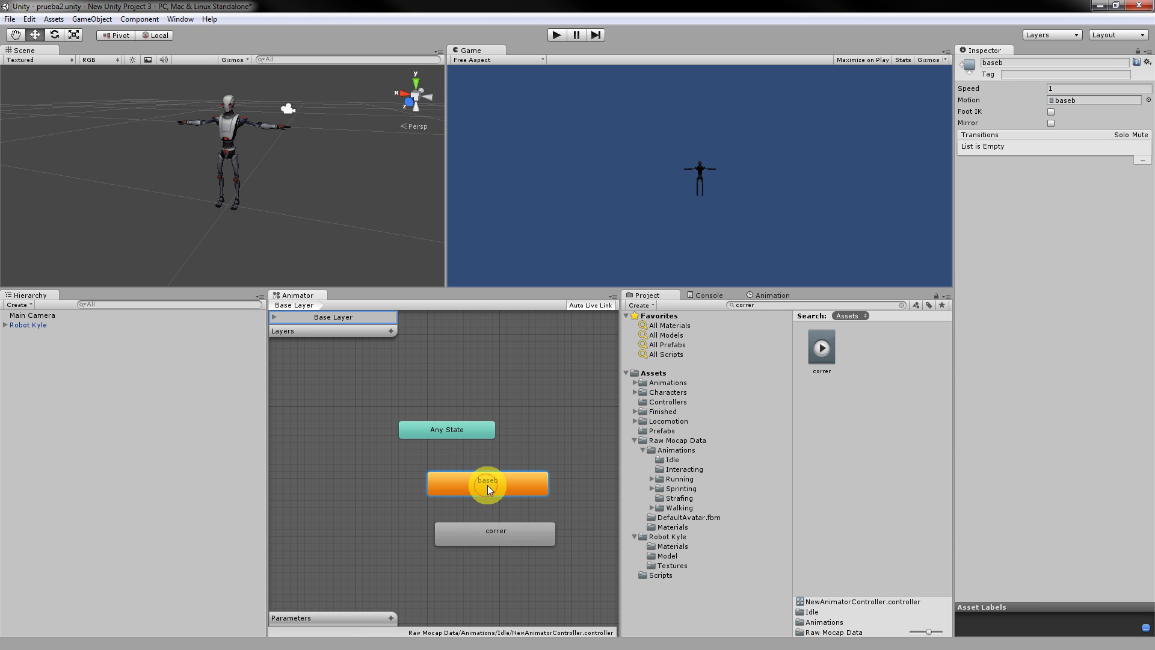
pyautogui.rightClick(488, 485)
pyautogui.click(534, 493)
pyautogui.click(494, 538)
pyautogui.moveTo(504, 536); pyautogui.dragTo(511, 543)
pyautogui.moveTo(493, 483); pyautogui.dragTo(456, 490)
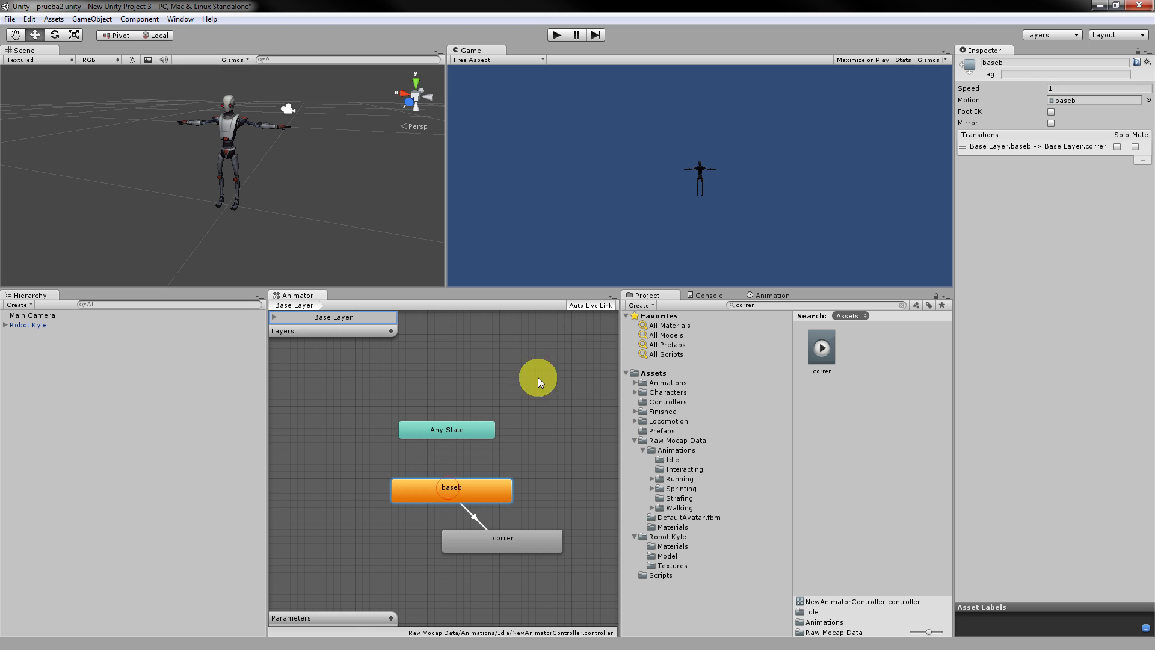
pyautogui.click(556, 35)
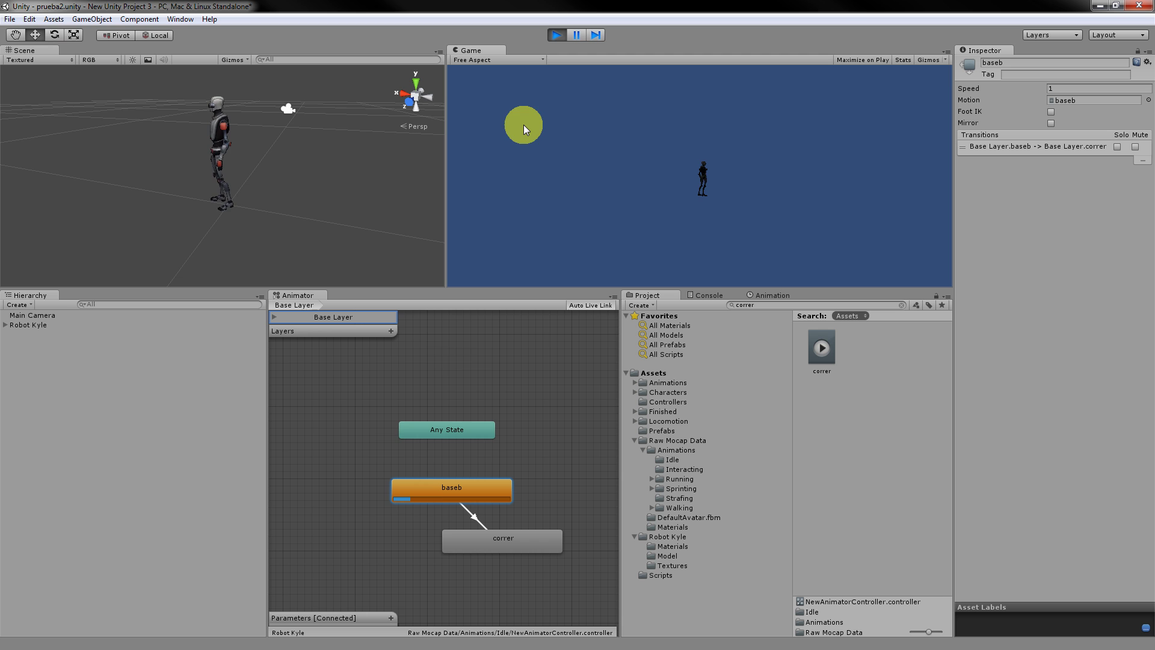
# Add a Float parameter named New Float to the Animator's parameters.
pyautogui.moveTo(429, 500)
pyautogui.mouseDown()
pyautogui.moveTo(453, 498)
pyautogui.moveTo(432, 483)
pyautogui.mouseUp()
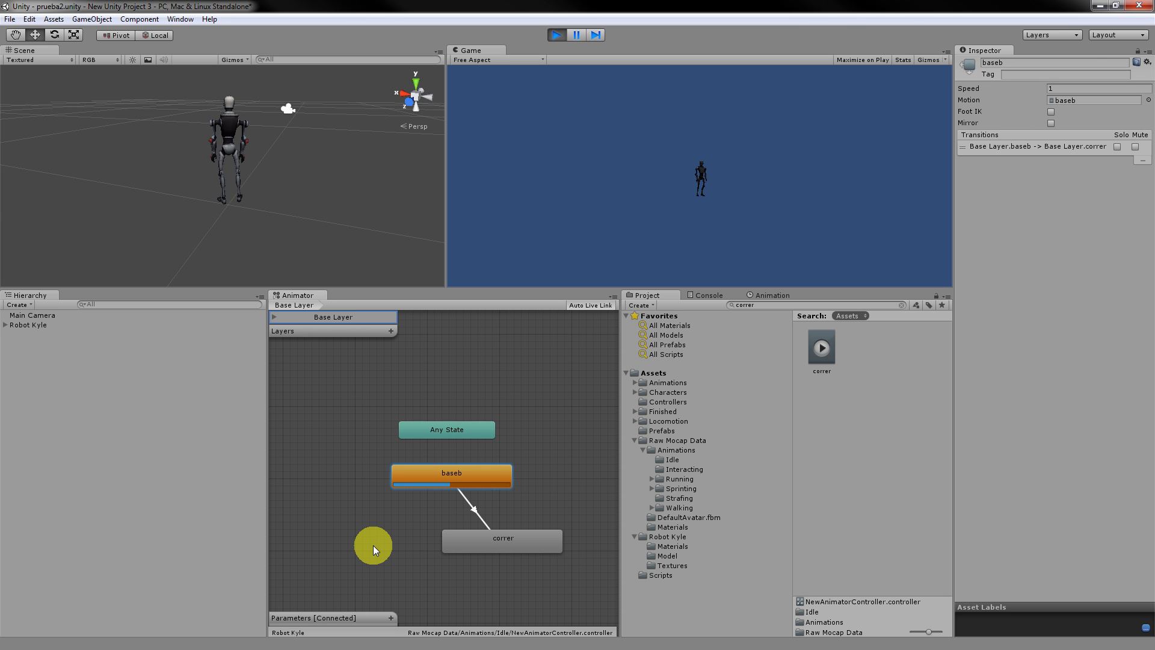
pyautogui.click(392, 618)
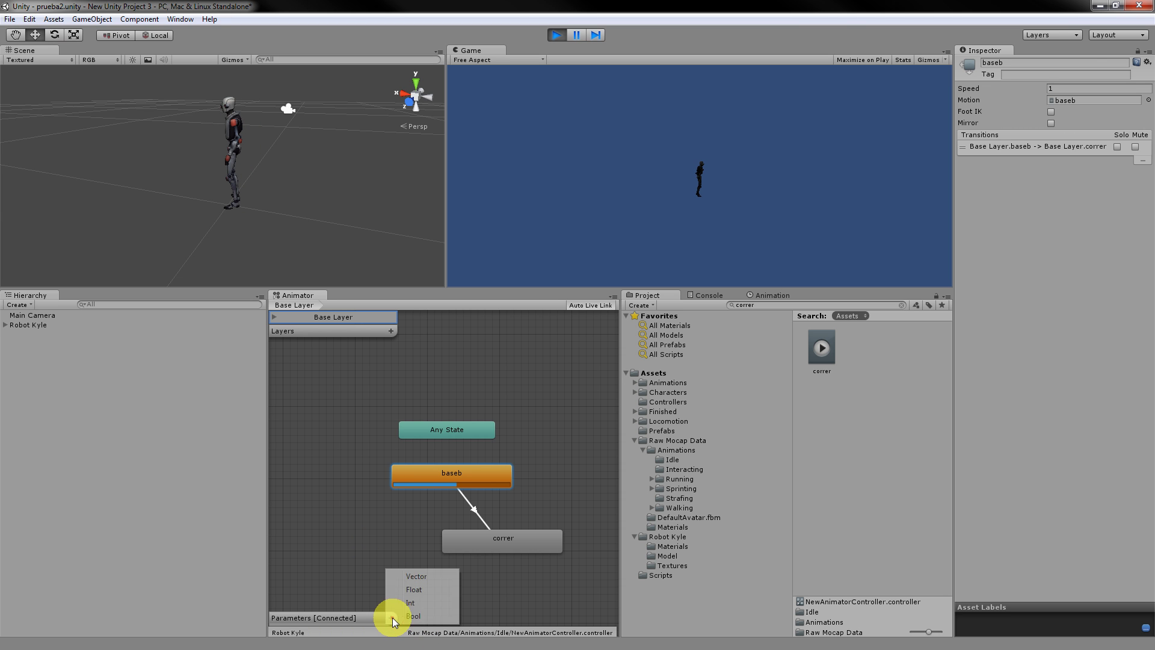
pyautogui.click(414, 590)
pyautogui.click(377, 619)
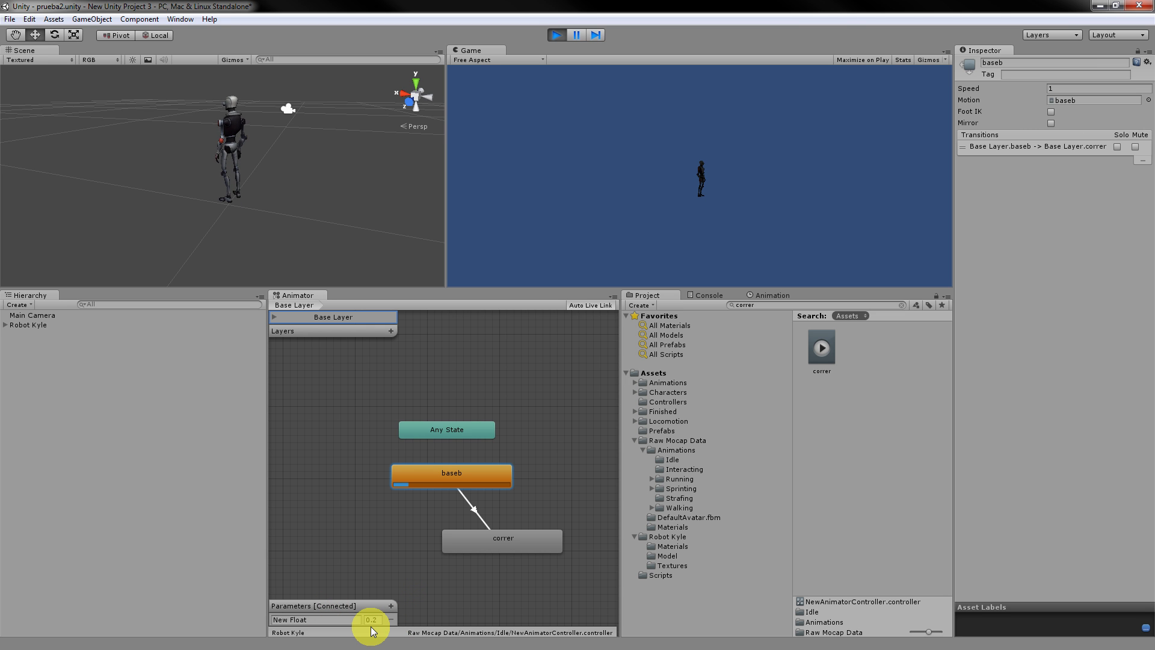
# Rename the float parameter to velocidad and make the baseb-to-correr condition velocidad Greater 0.3.
pyautogui.click(1045, 148)
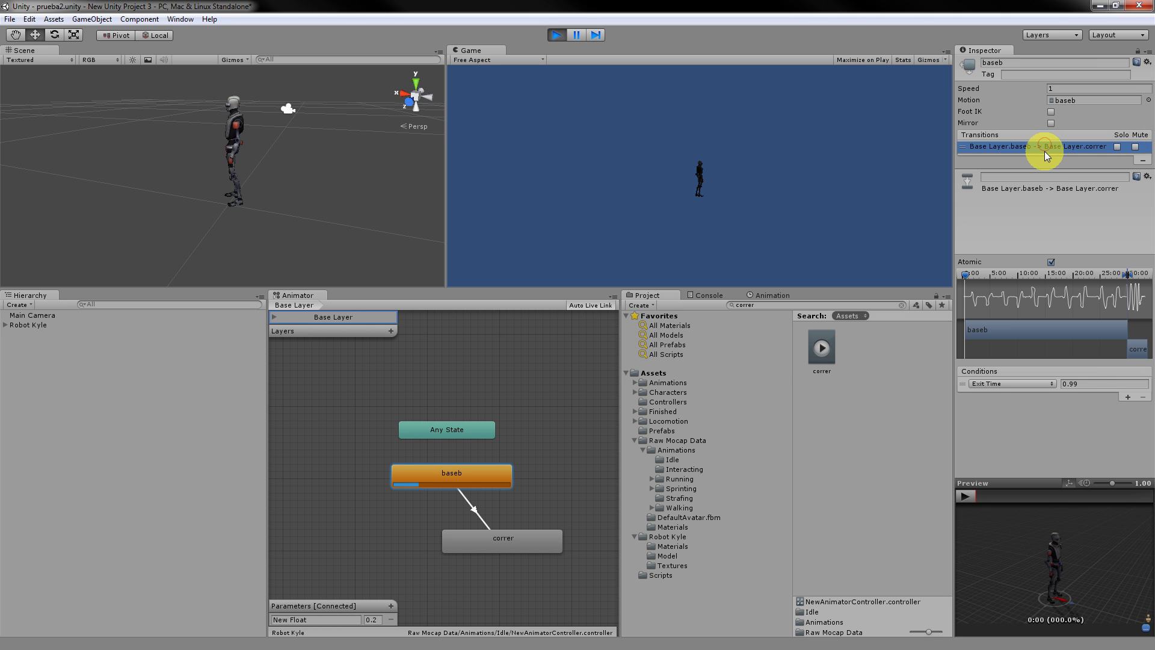
pyautogui.click(1006, 387)
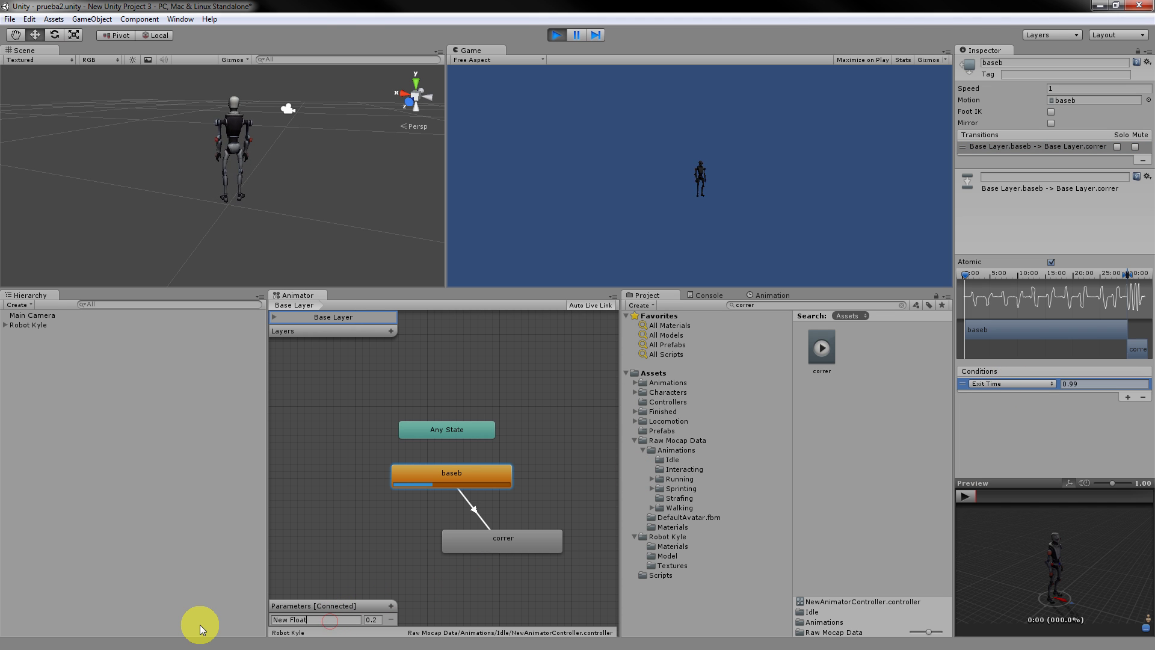
pyautogui.moveTo(320, 620); pyautogui.dragTo(283, 620)
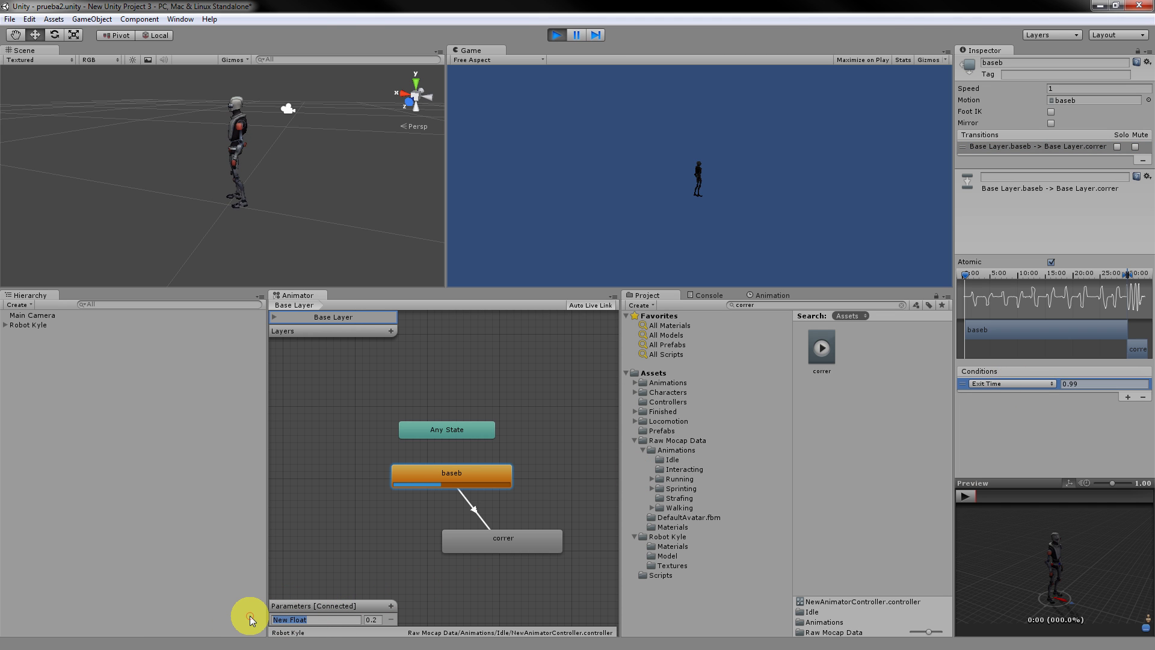
pyautogui.write('velocidad')
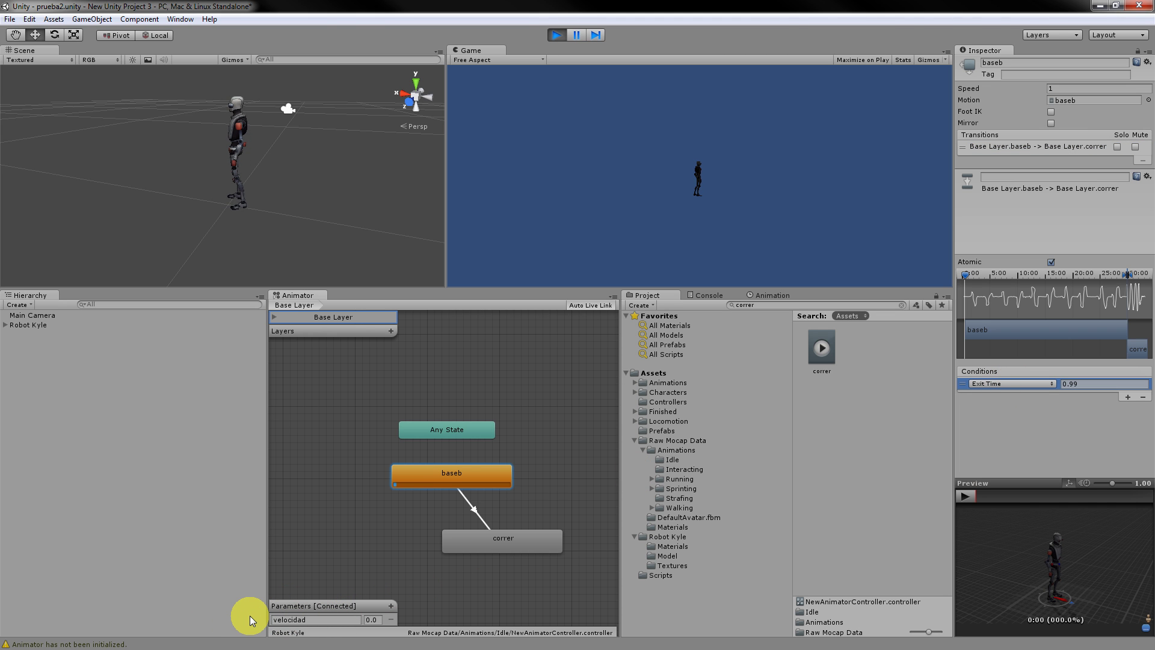
pyautogui.click(1012, 384)
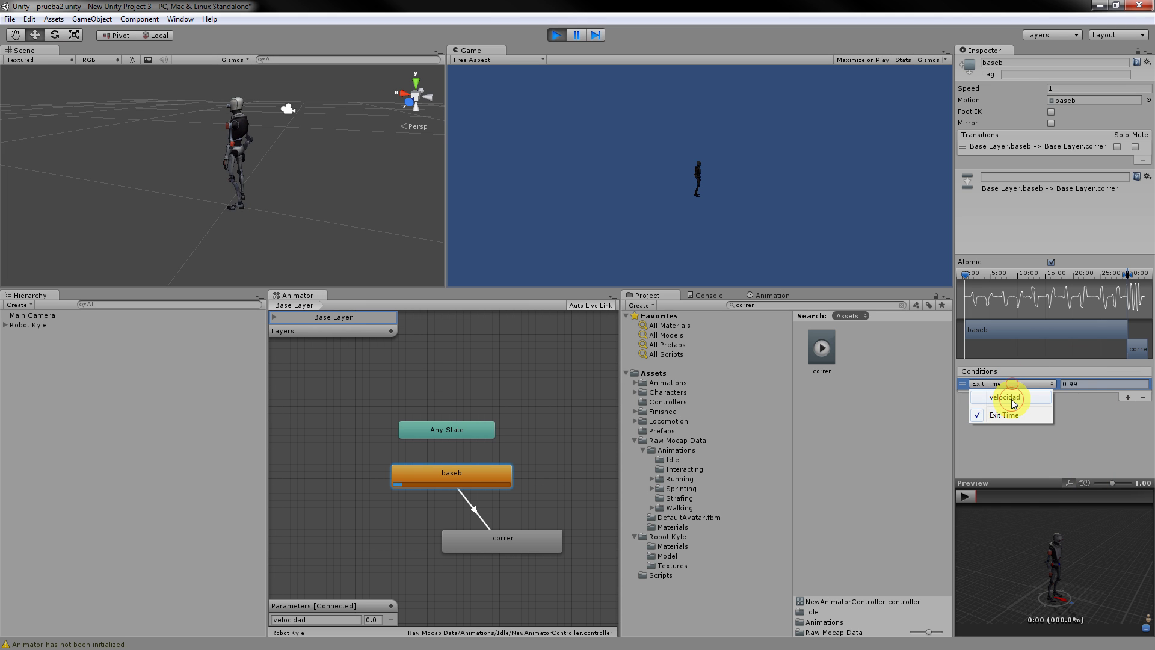
pyautogui.click(1012, 400)
pyautogui.moveTo(1110, 382); pyautogui.dragTo(1083, 383)
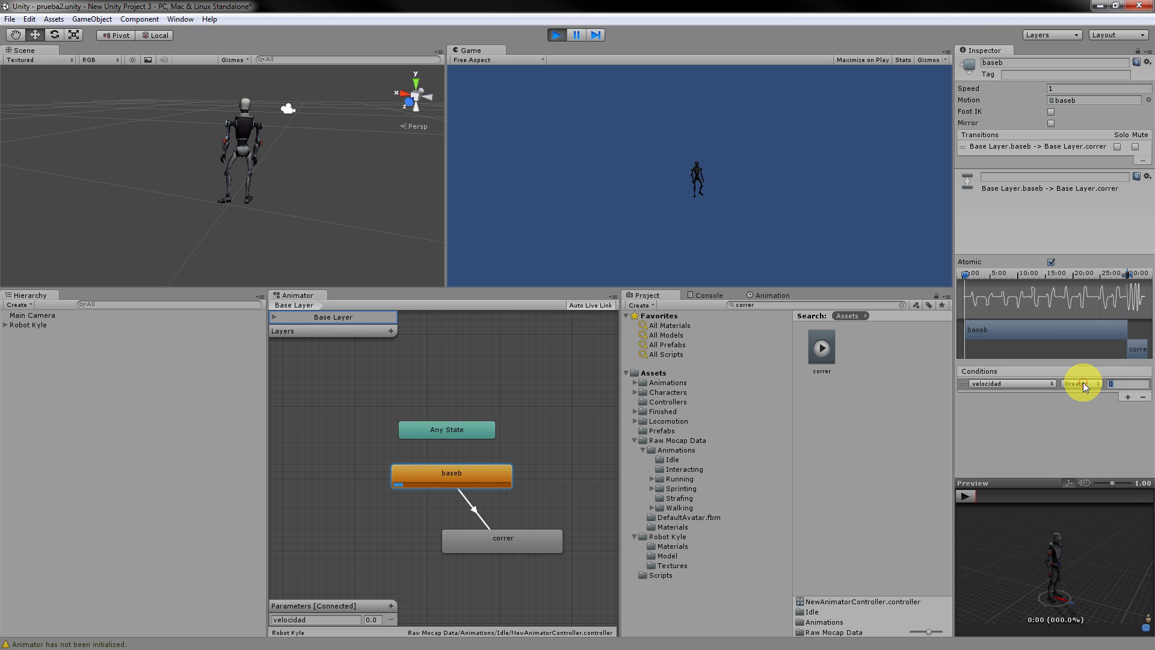
pyautogui.write('0.3')
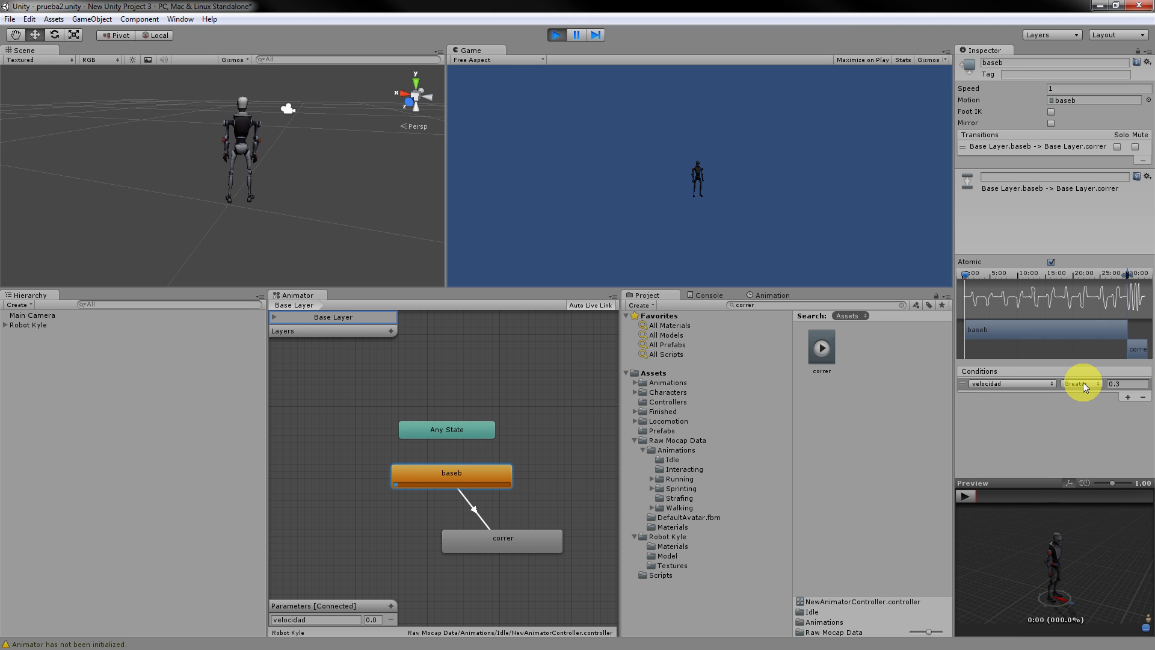
# Restart the scene, move the baseb and correr states, and set velocidad to 0.2.
pyautogui.click(554, 35)
pyautogui.click(554, 35)
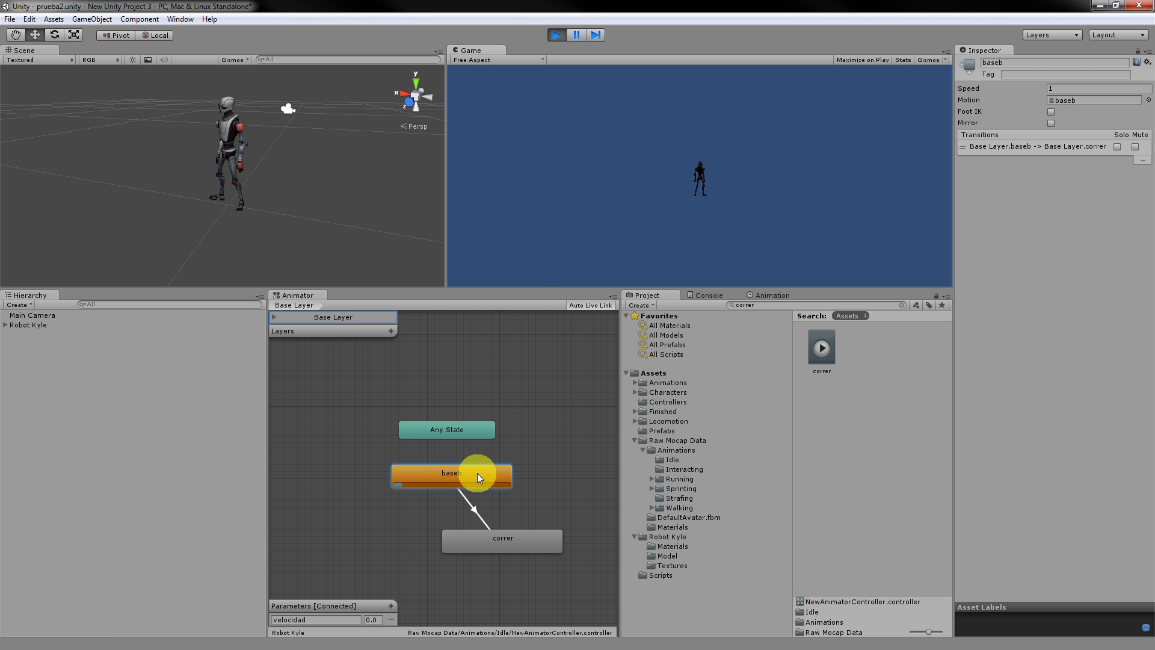
pyautogui.moveTo(478, 473); pyautogui.dragTo(421, 475)
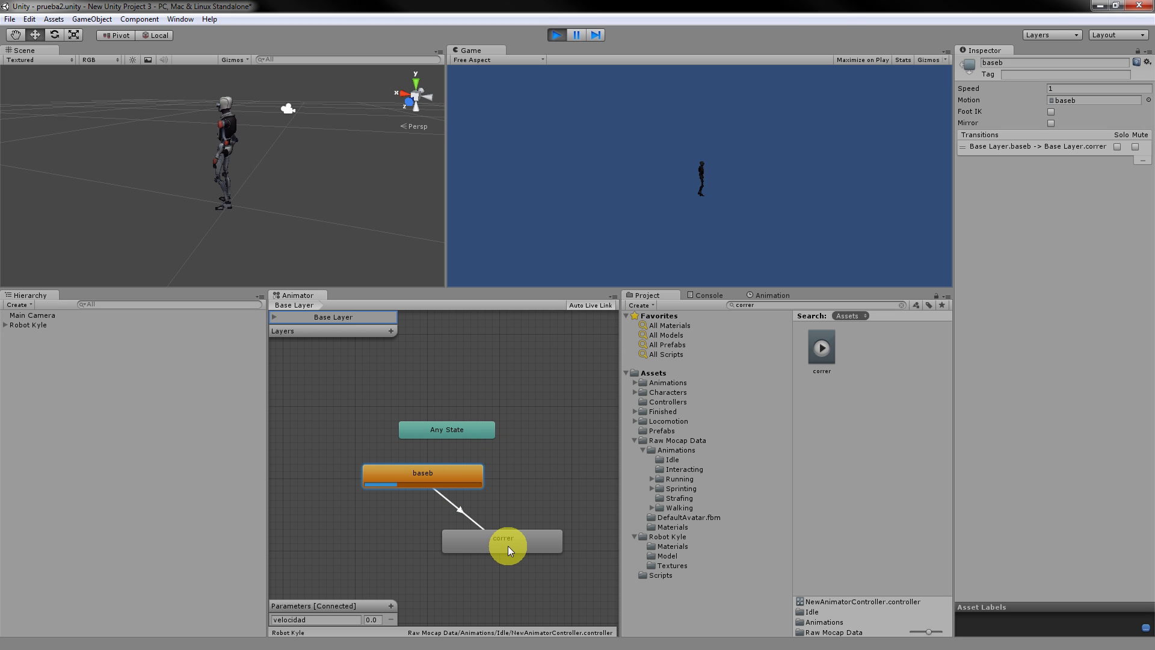
pyautogui.moveTo(508, 546); pyautogui.dragTo(506, 553)
pyautogui.doubleClick(379, 619)
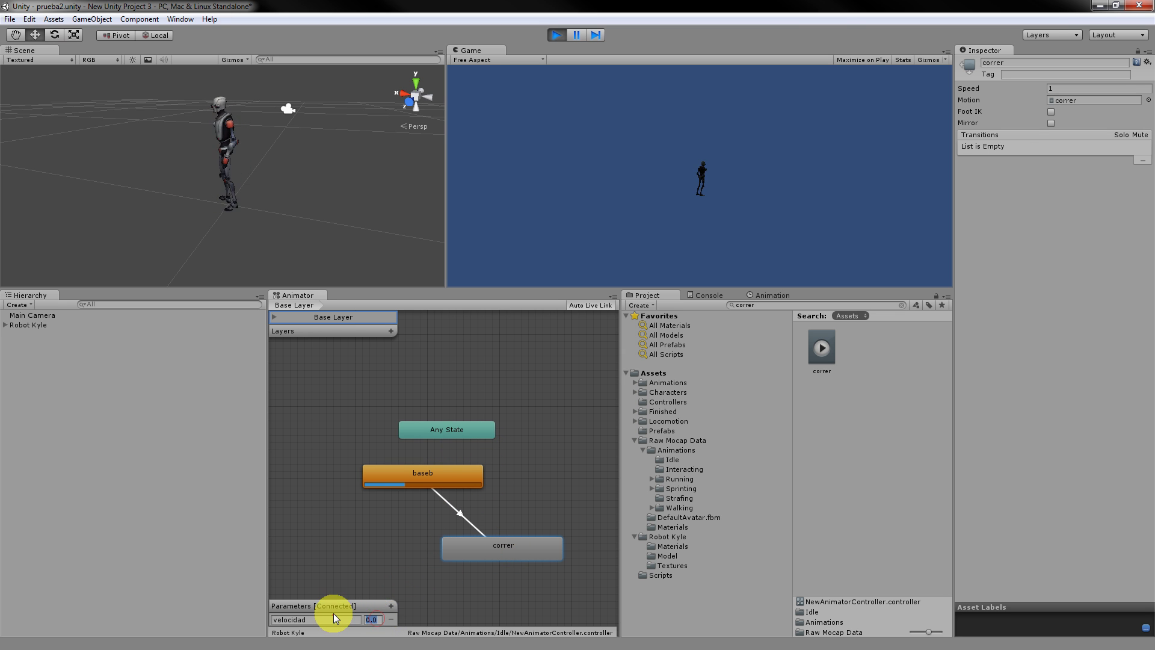
pyautogui.write('2')
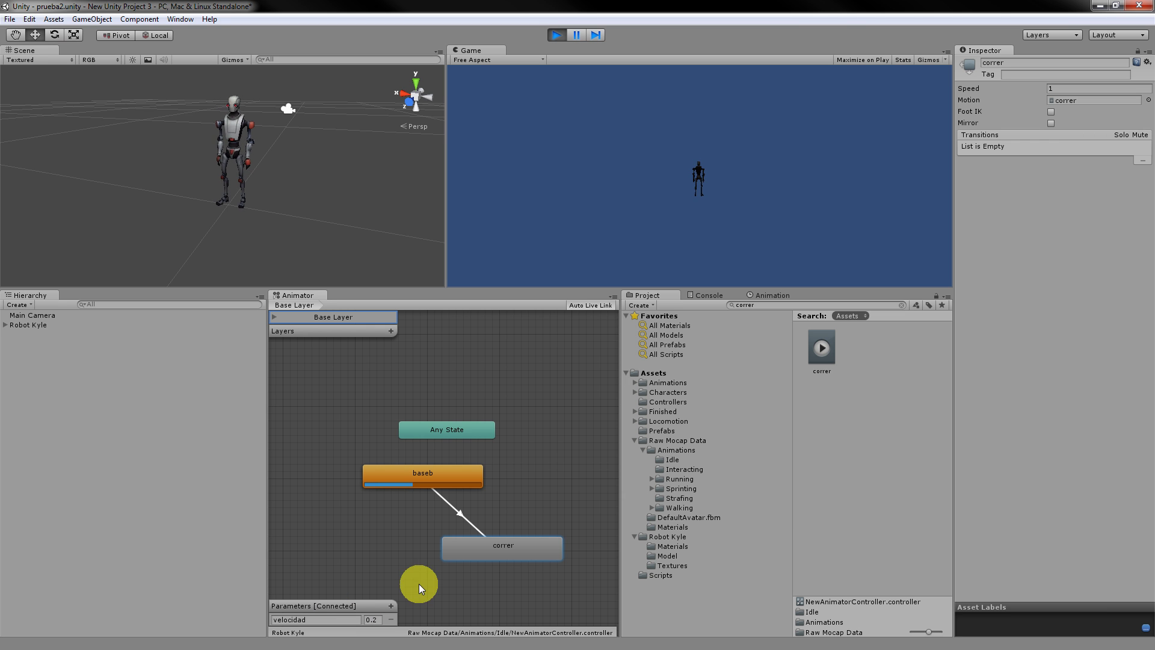
pyautogui.moveTo(473, 541); pyautogui.dragTo(448, 544)
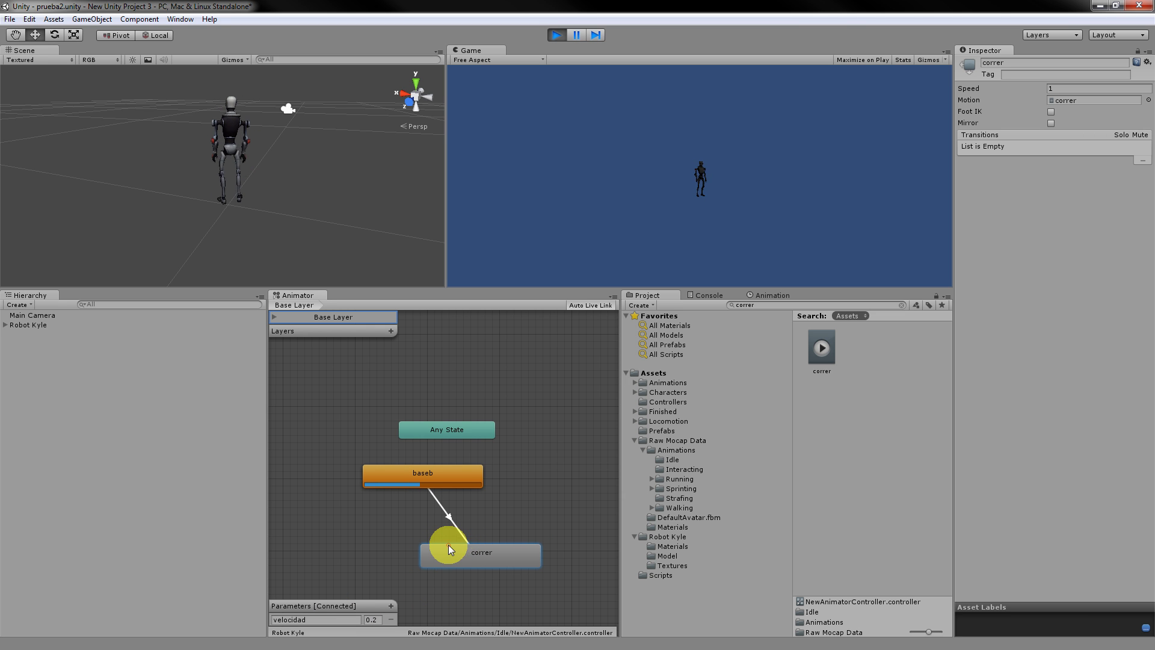
pyautogui.click(371, 620)
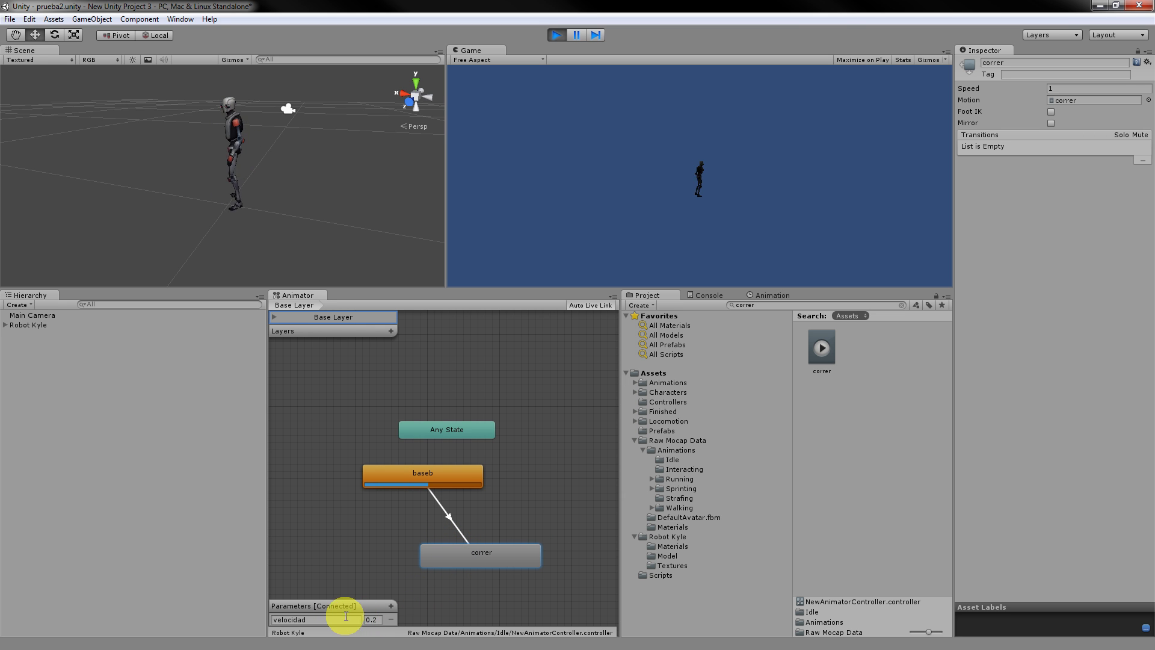
pyautogui.click(376, 619)
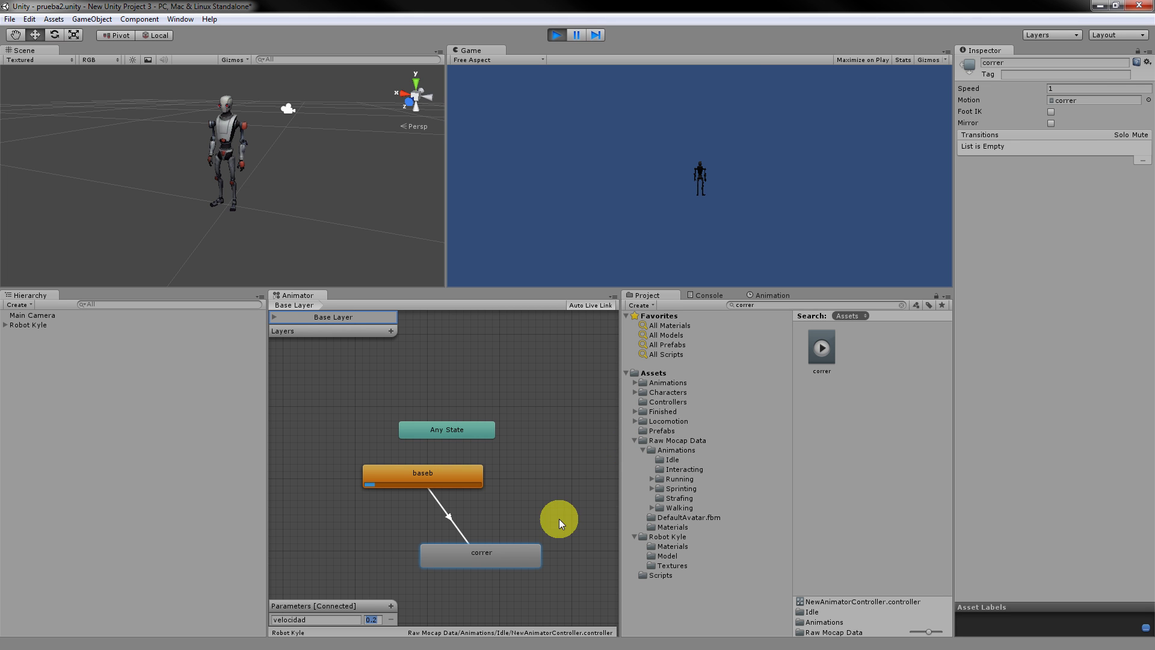
# Restart the scene and set velocidad to 0.4 so the robot enters correr.
pyautogui.doubleClick(373, 621)
pyautogui.write('4')
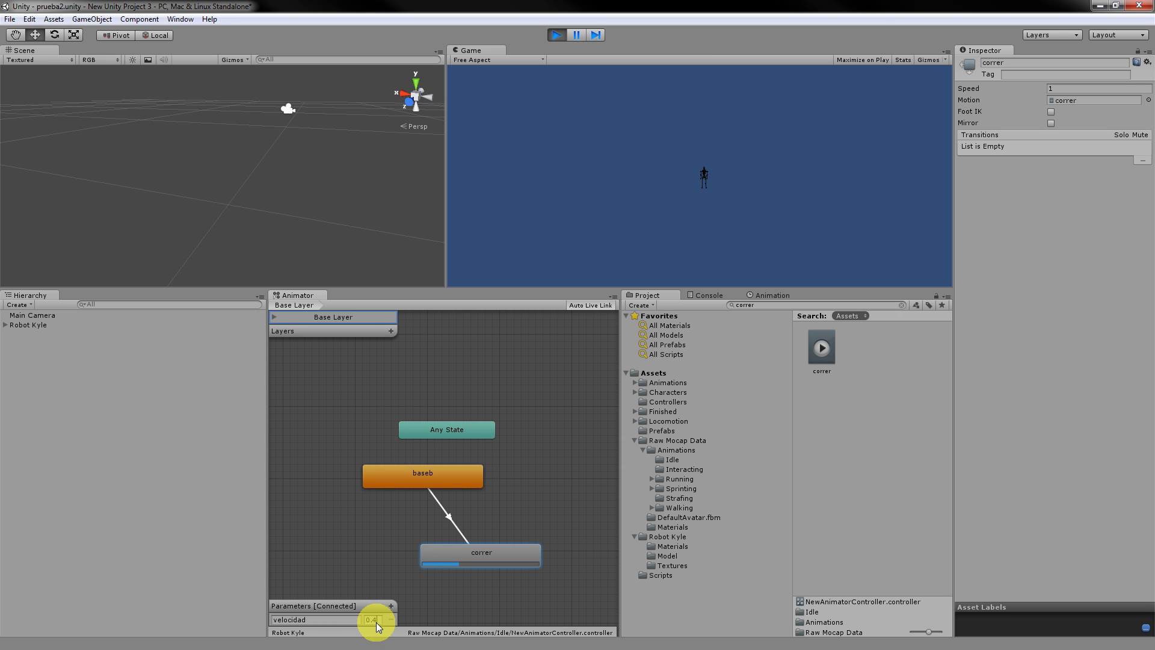
pyautogui.click(556, 37)
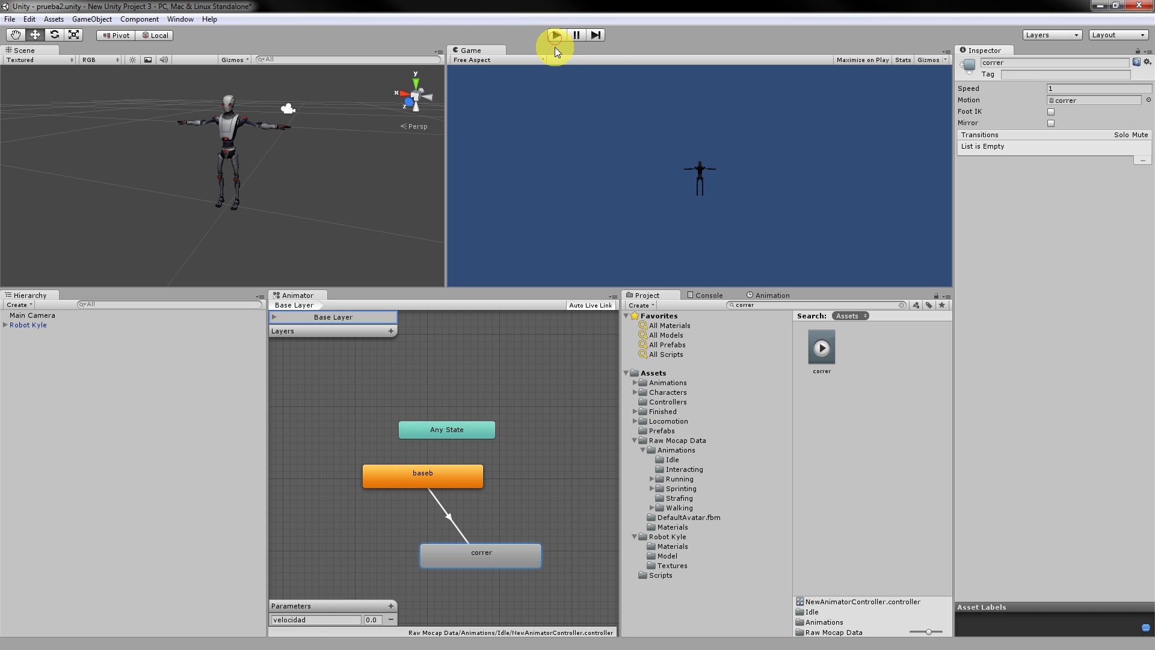
pyautogui.click(556, 35)
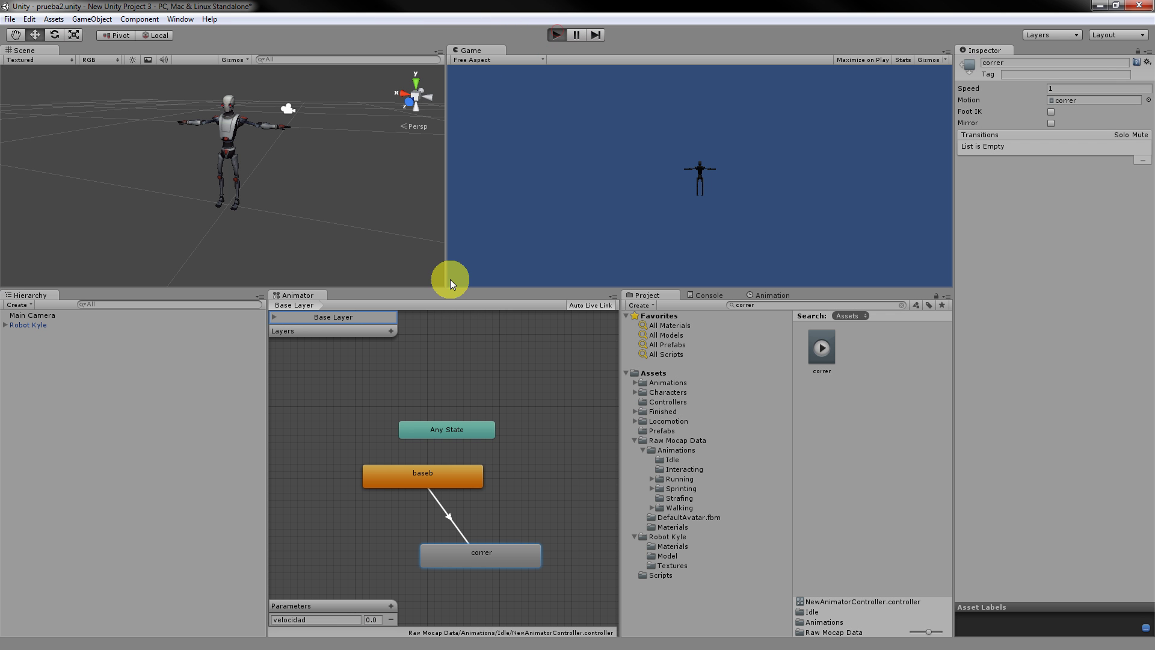
pyautogui.click(374, 620)
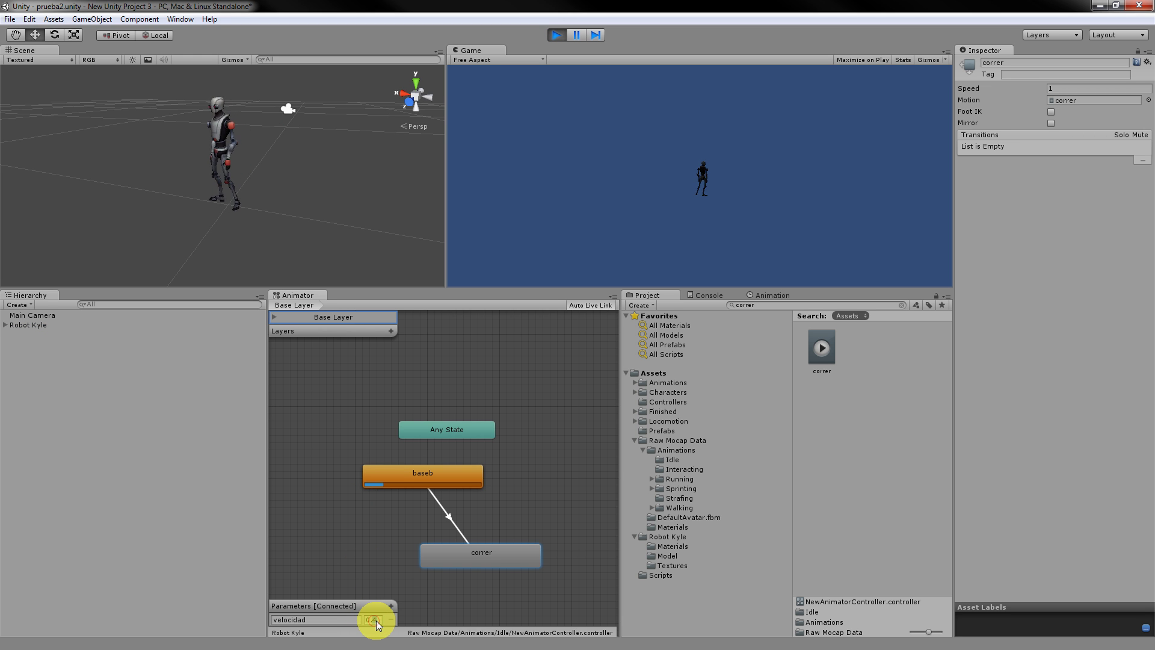
pyautogui.write('0.4')
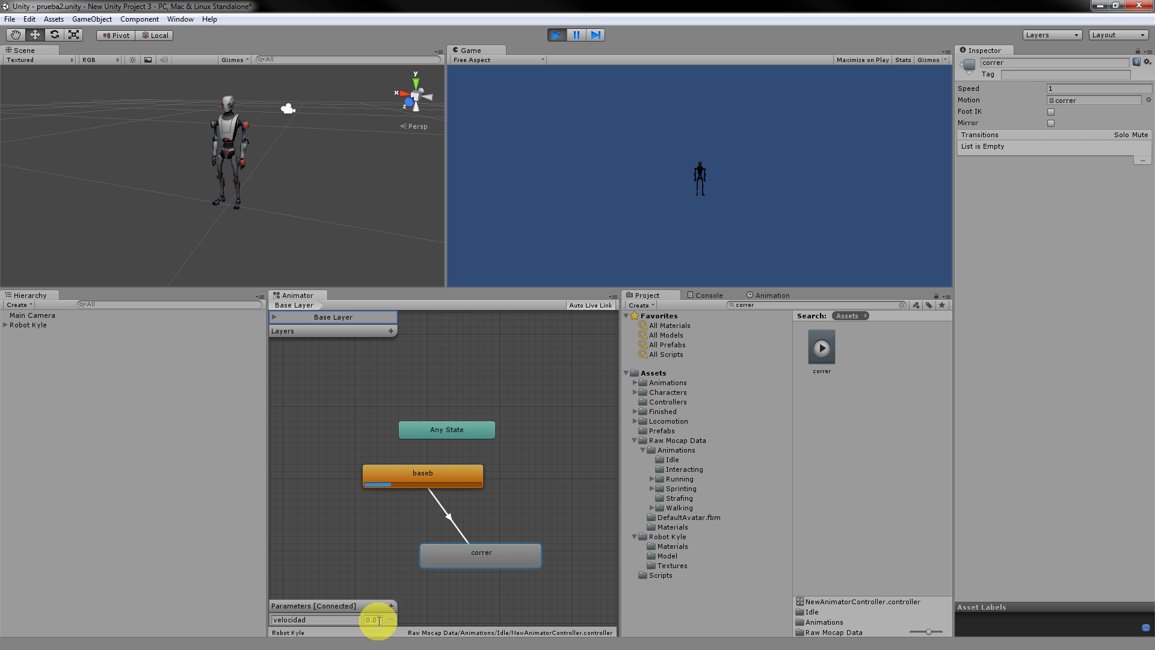
pyautogui.moveTo(379, 620); pyautogui.dragTo(311, 617)
pyautogui.write('0.4')
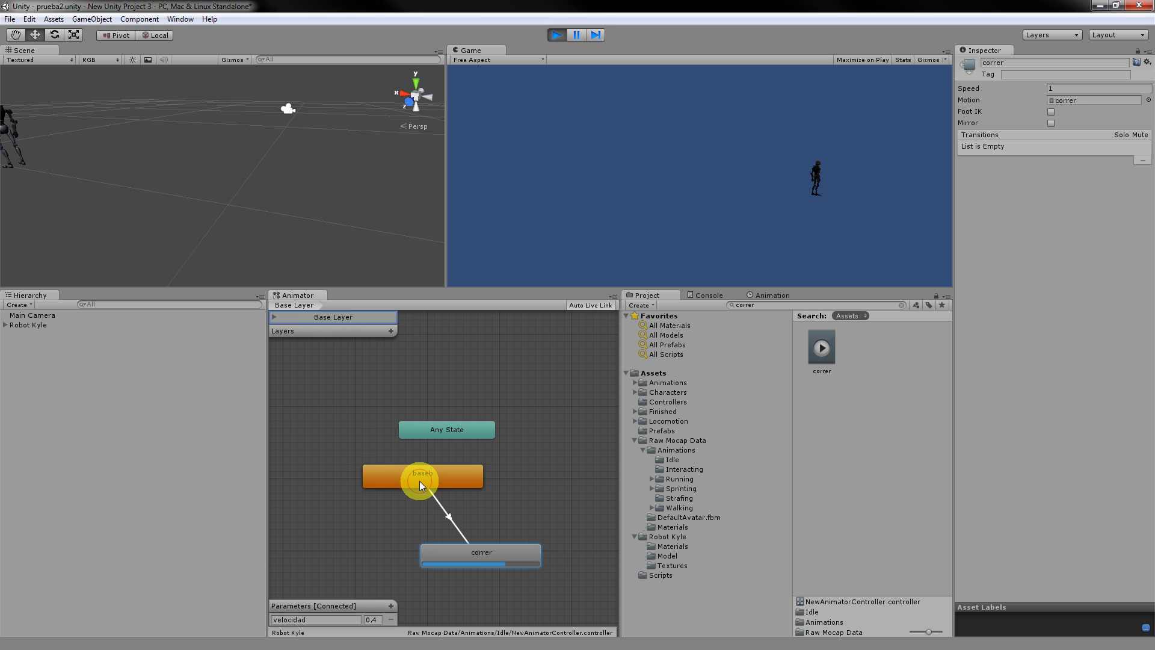
# Move baseb and correr down-left and Any State right, then bring up the Firefox reference.
pyautogui.moveTo(420, 481); pyautogui.dragTo(383, 487)
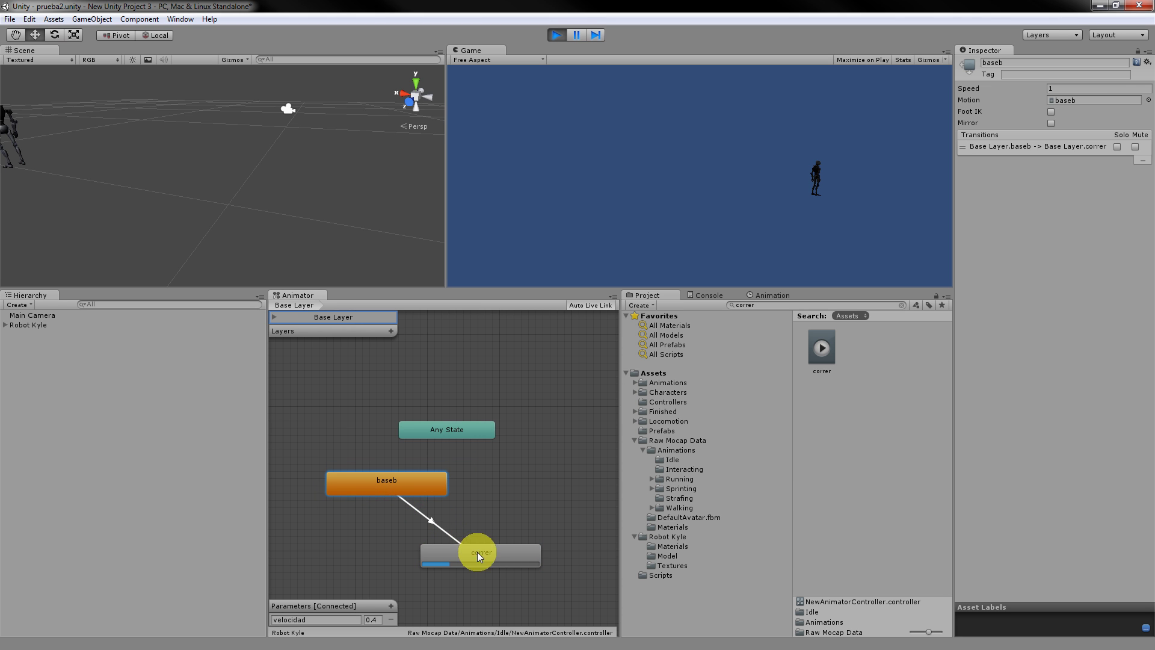
pyautogui.moveTo(478, 551); pyautogui.dragTo(444, 555)
pyautogui.moveTo(481, 424); pyautogui.dragTo(507, 421)
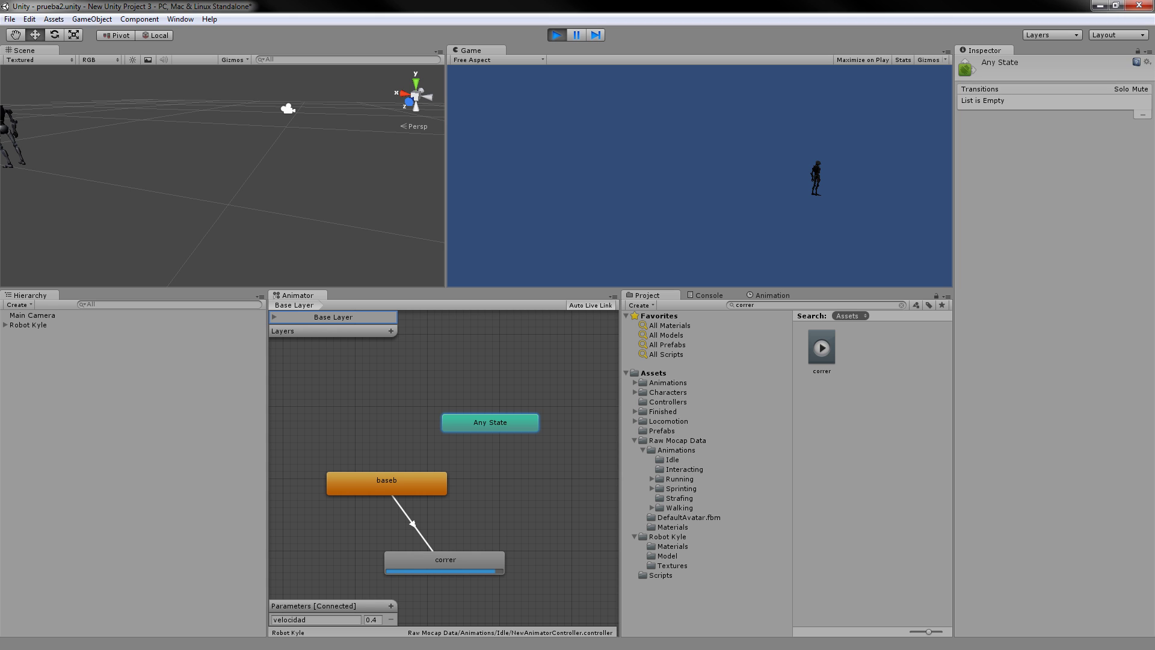
pyautogui.click(141, 382)
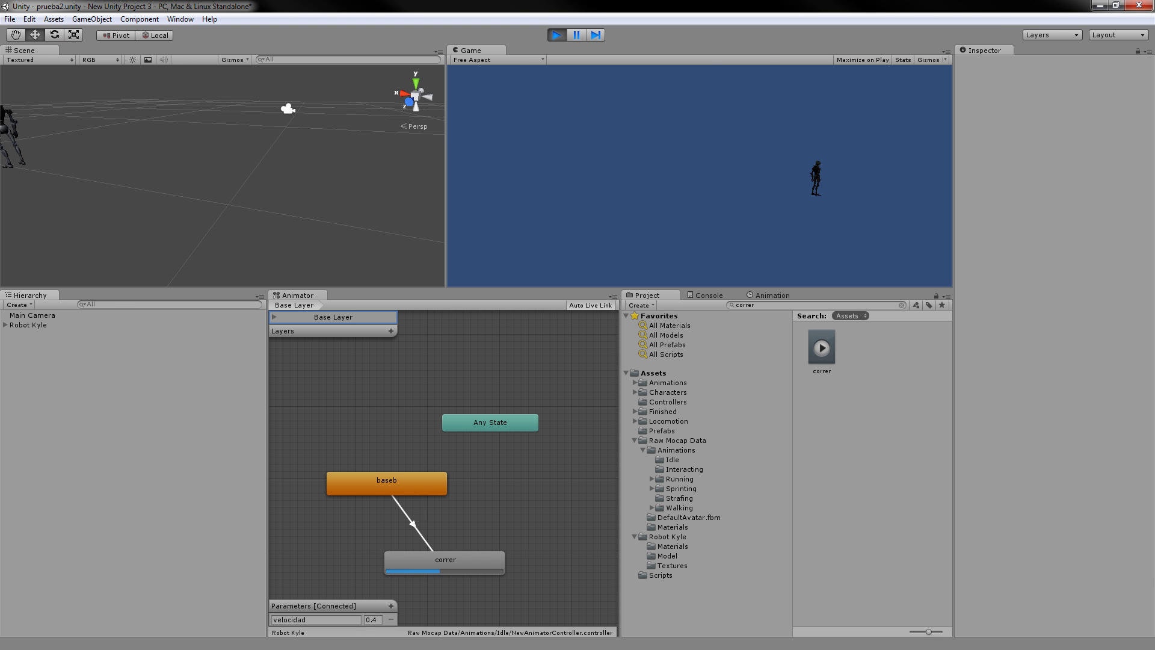
pyautogui.hotkey('alt', 'Tab')
# Review the Animation.Play(): bool signature and the final example code lines.
pyautogui.scroll(4, 572, 369)
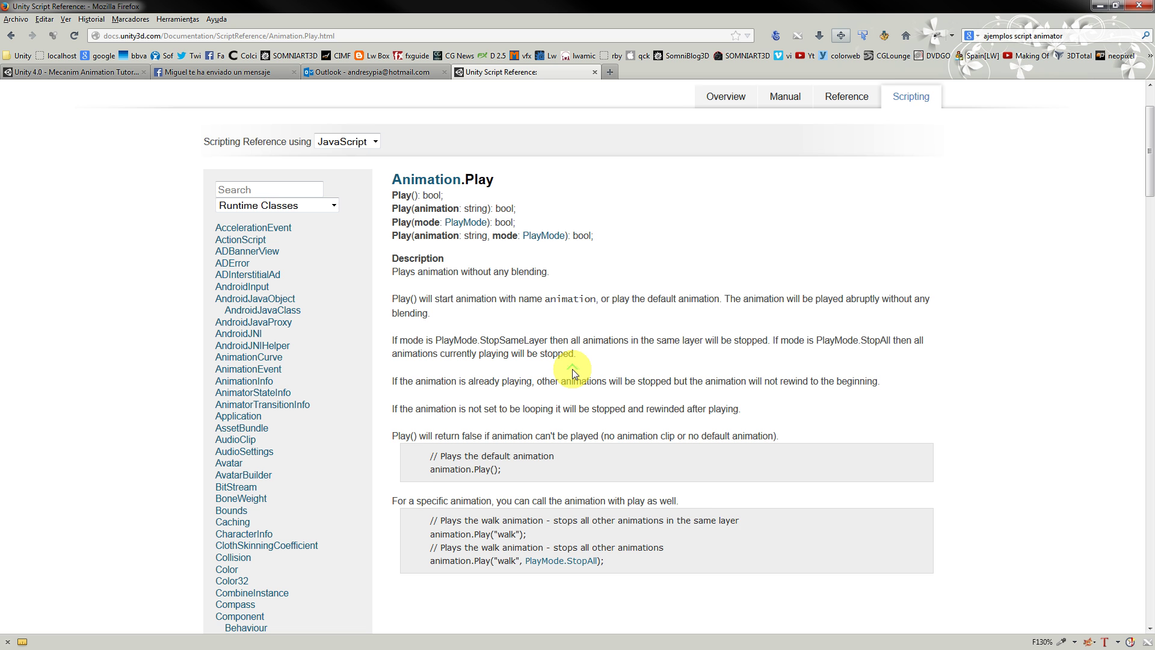
pyautogui.moveTo(444, 196); pyautogui.dragTo(393, 195)
pyautogui.click(432, 196)
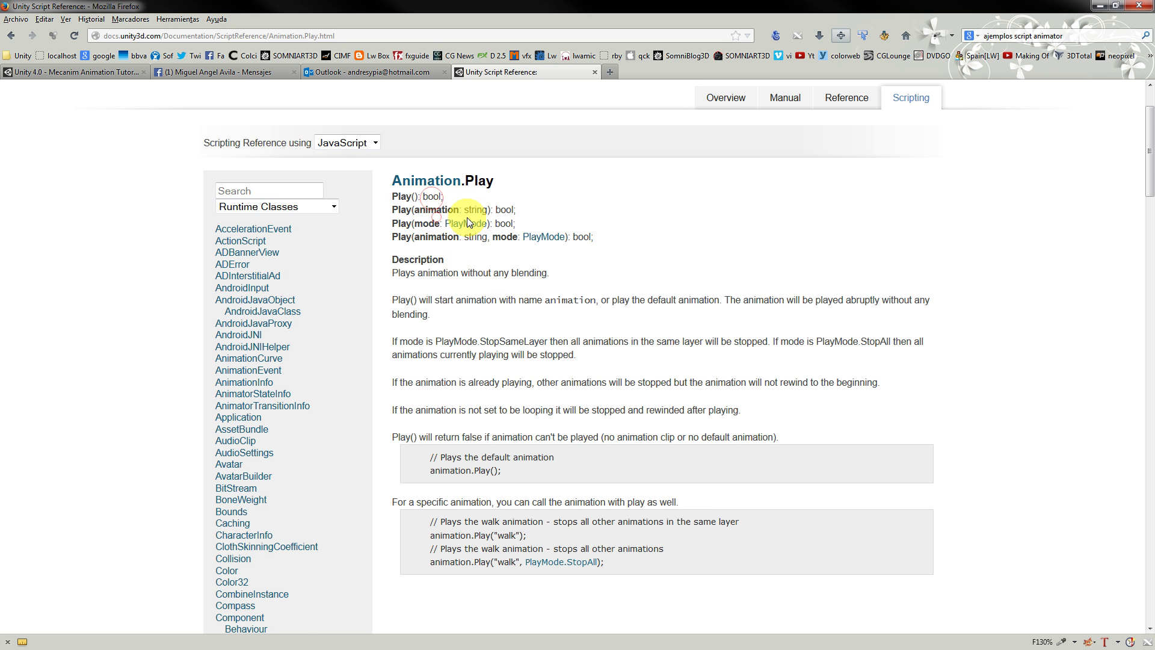
pyautogui.scroll(-3, 463, 229)
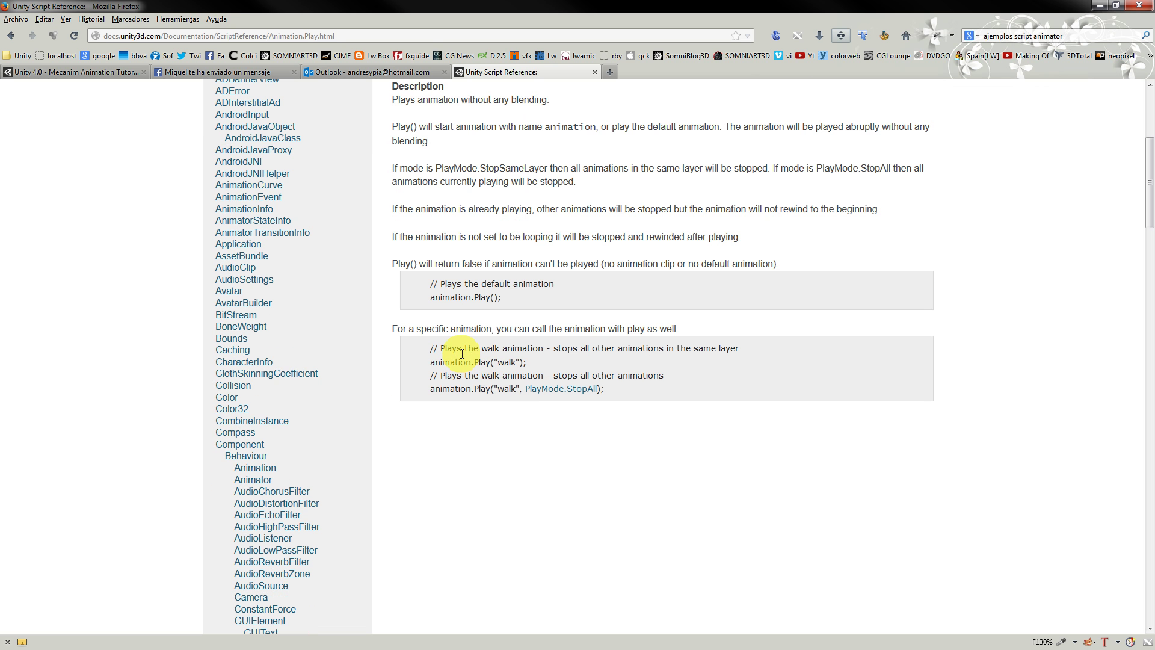
pyautogui.moveTo(428, 375); pyautogui.dragTo(668, 392)
pyautogui.click(671, 393)
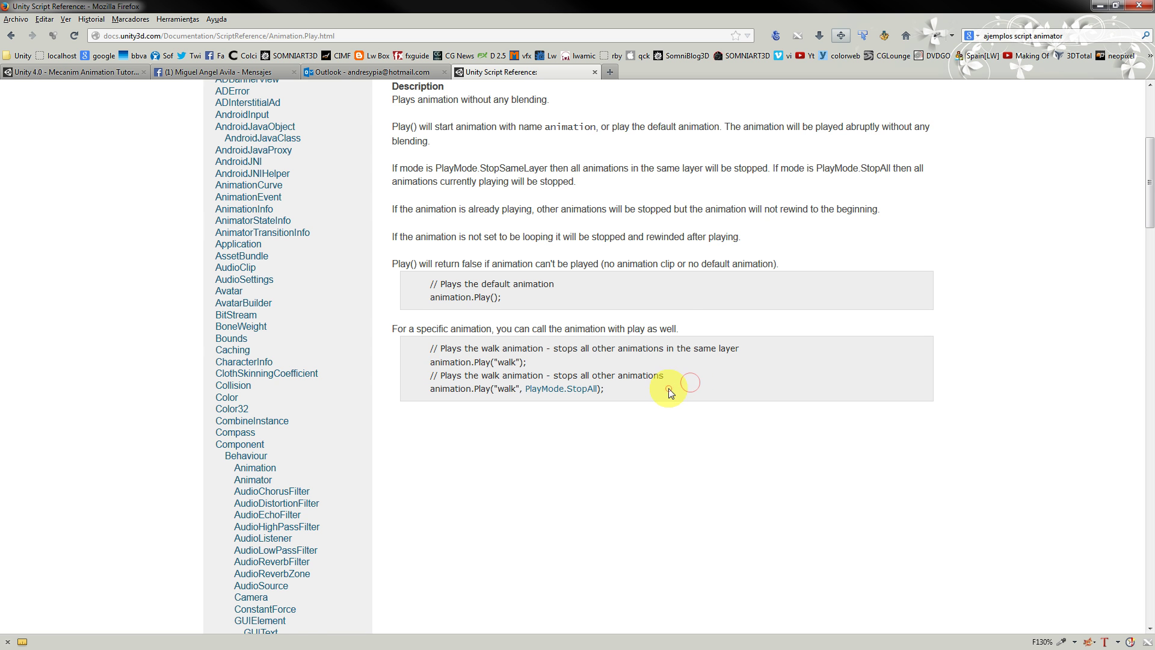
# Look at the PlayMode.StopAll page, return, and highlight the animation.Play() example line.
pyautogui.click(532, 389)
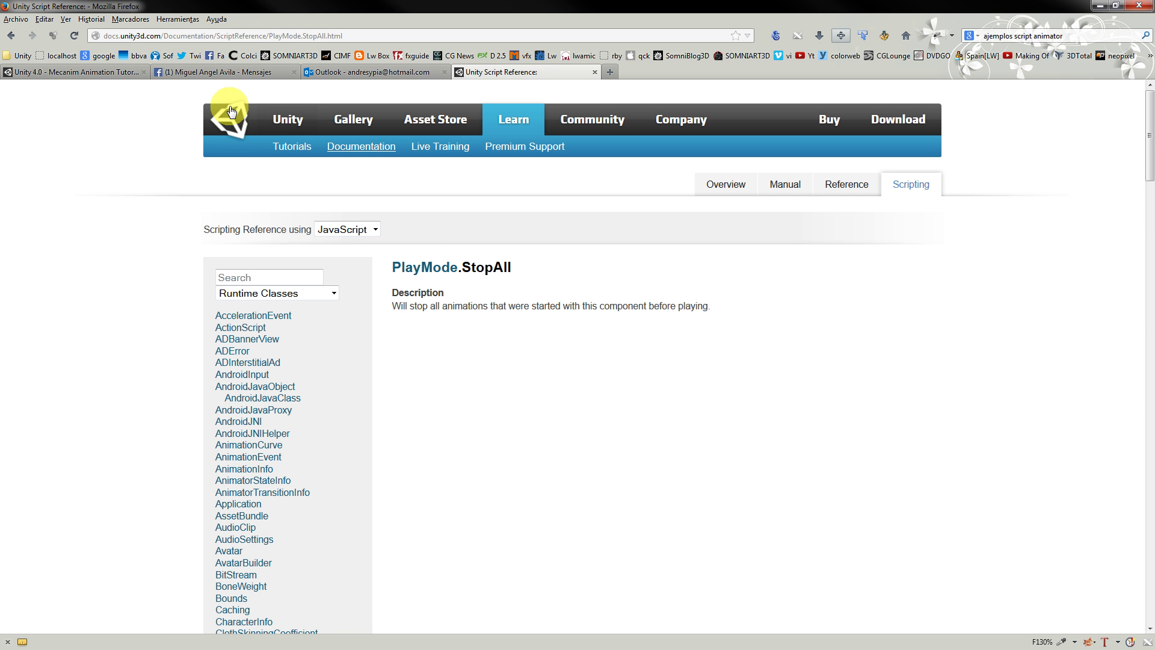
pyautogui.click(11, 36)
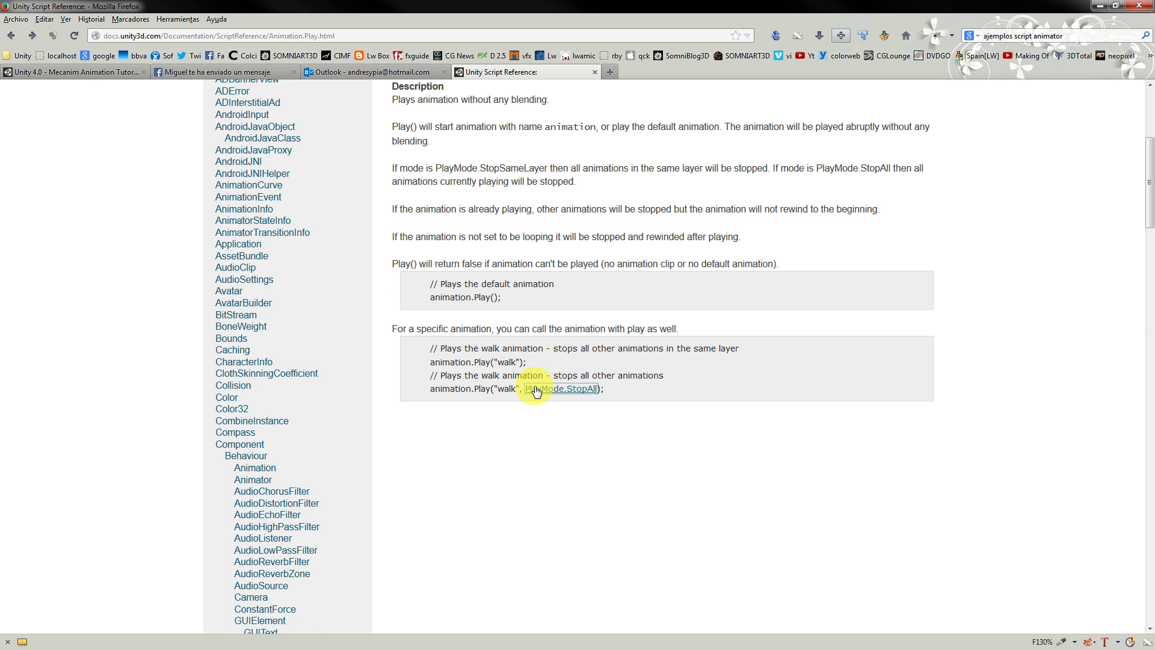
pyautogui.scroll(3, 675, 381)
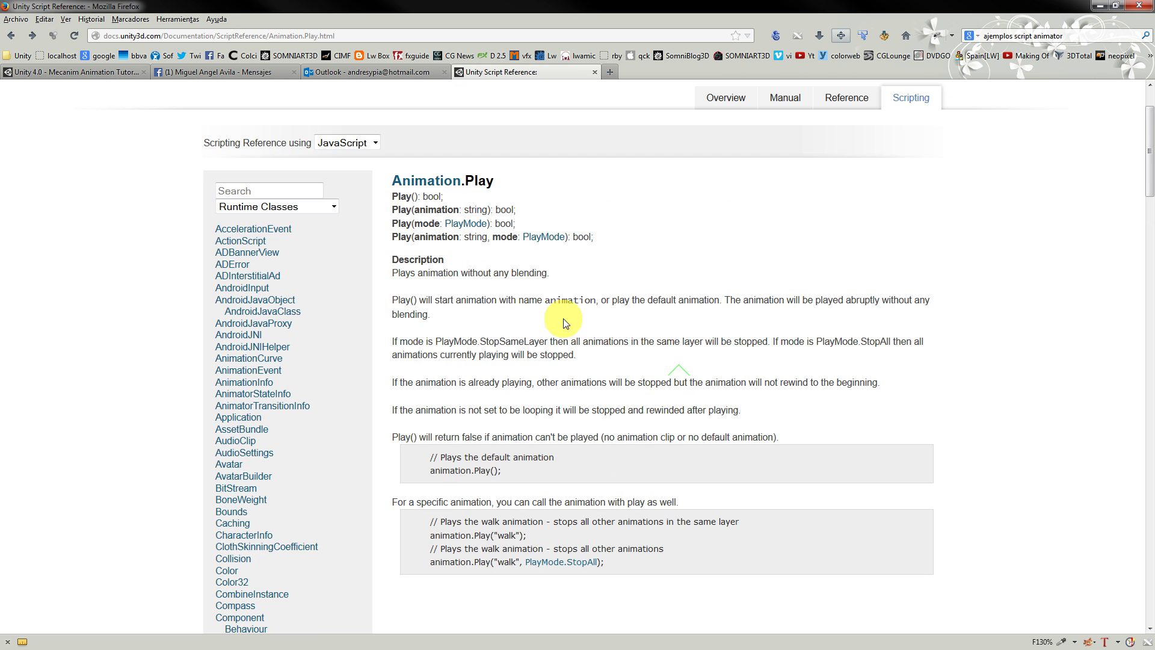
pyautogui.moveTo(532, 468); pyautogui.dragTo(399, 479)
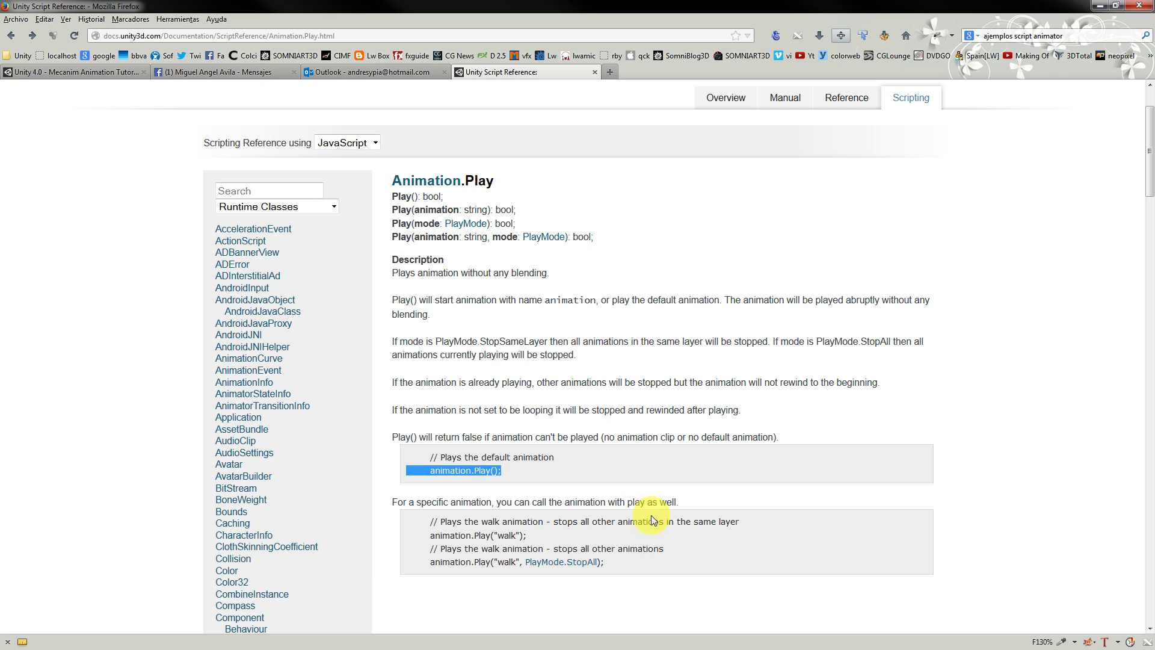
pyautogui.scroll(-3, 600, 504)
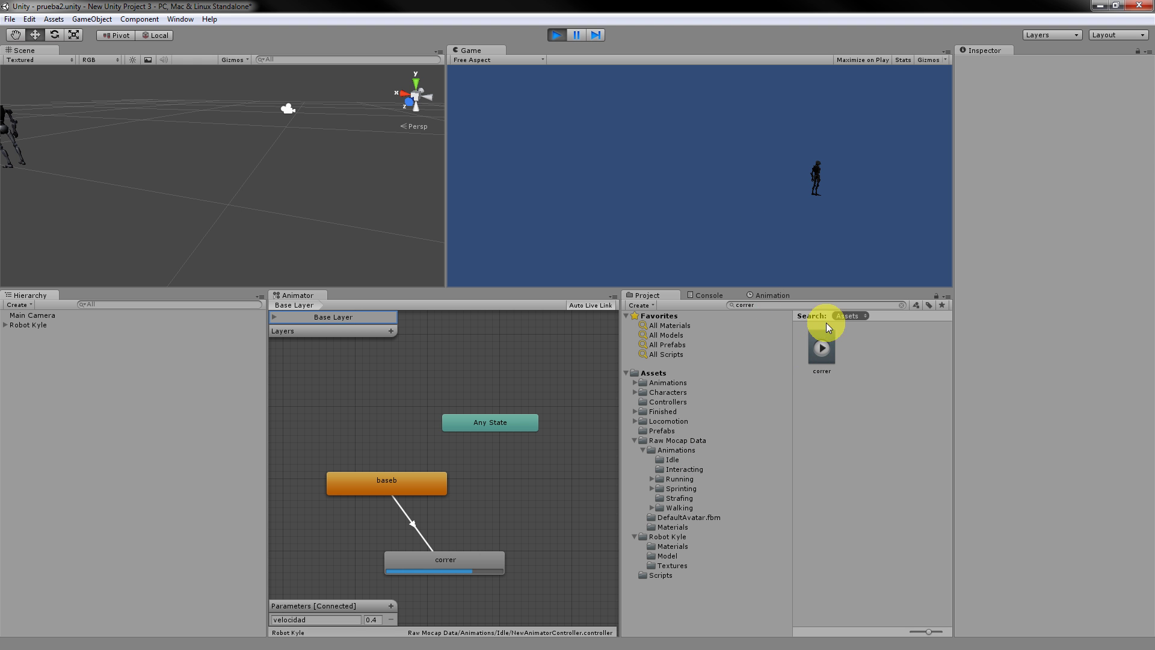
# Frame Robot Kyle, expand its Root and Ribs bones, and select the Neck bone.
pyautogui.click(56, 325)
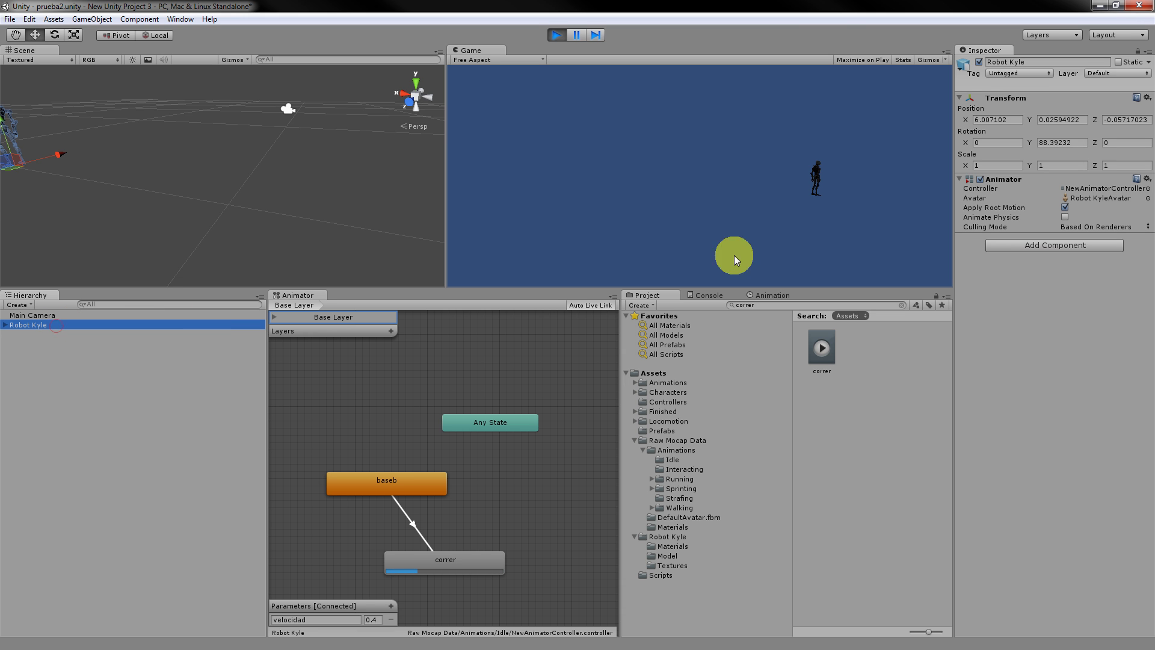
pyautogui.press('f')
pyautogui.click(4, 325)
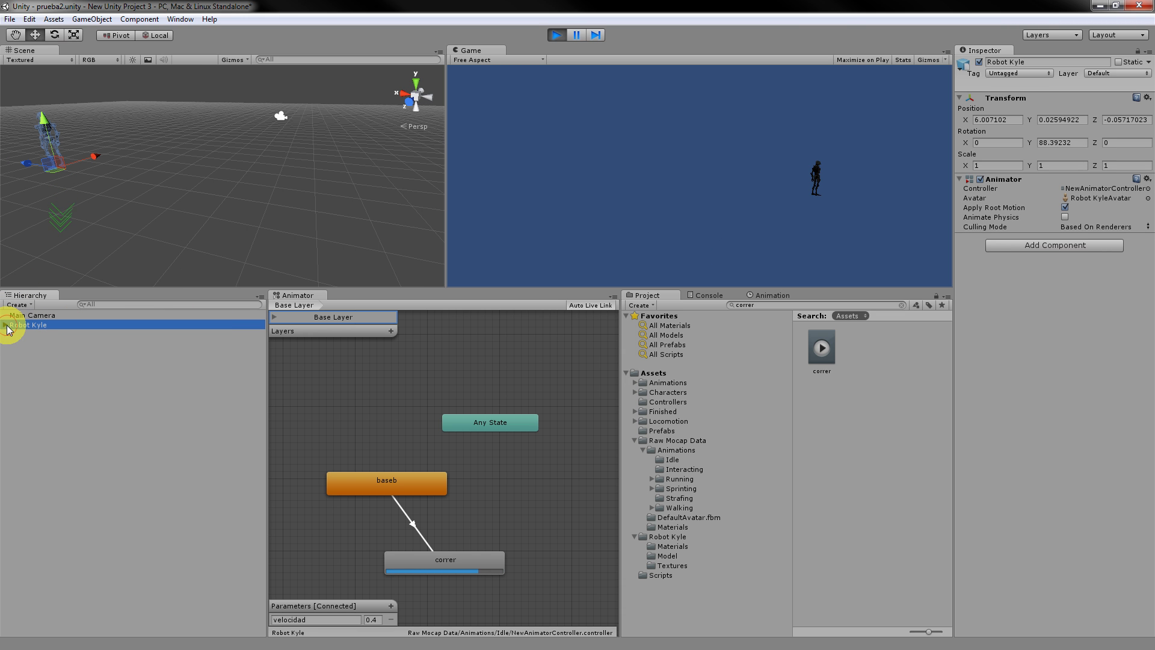
pyautogui.click(14, 344)
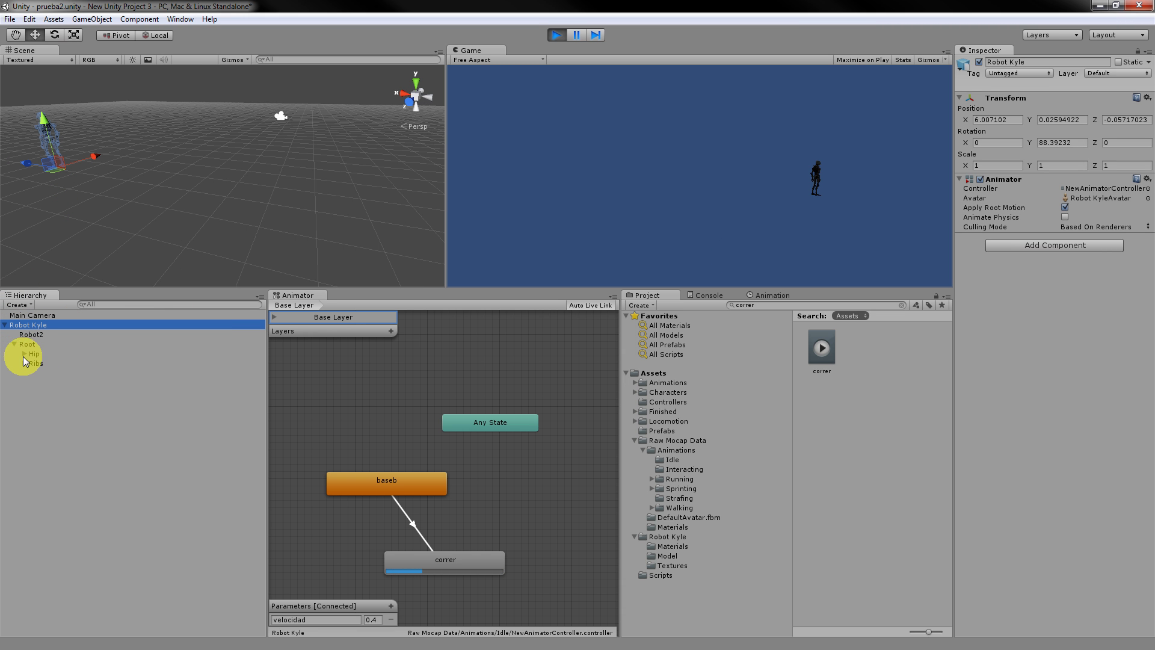
pyautogui.click(24, 363)
pyautogui.click(46, 375)
pyautogui.click(44, 381)
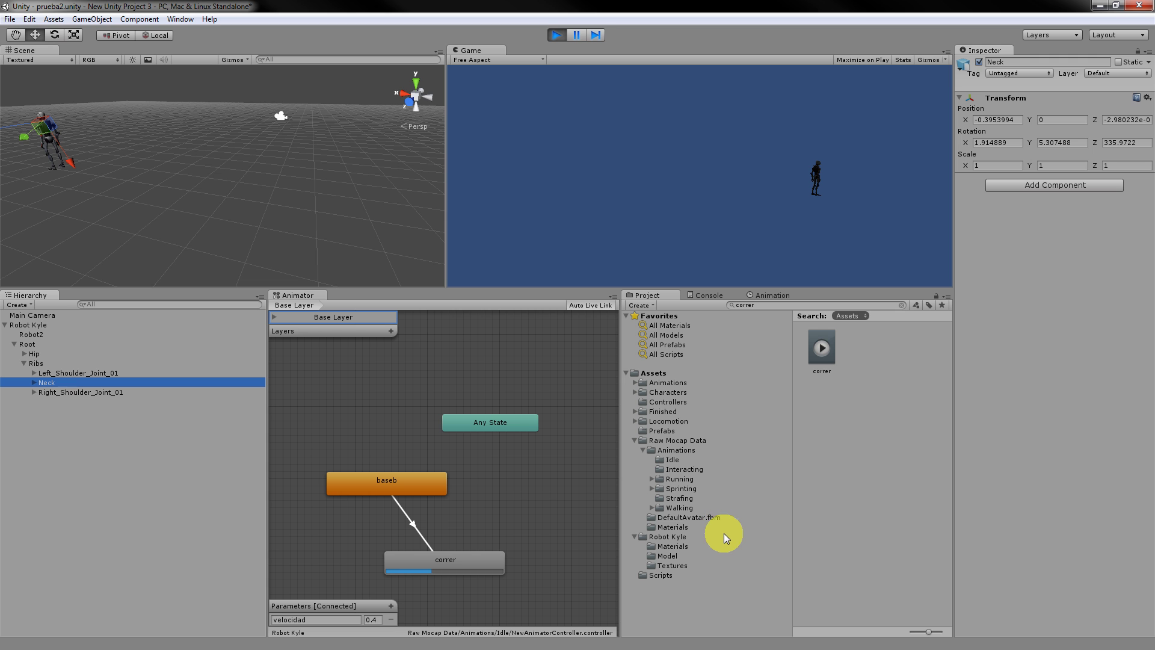
# Stop play mode, reselect Robot Kyle, and show the Raw Mocap Data Animations folder.
pyautogui.click(556, 35)
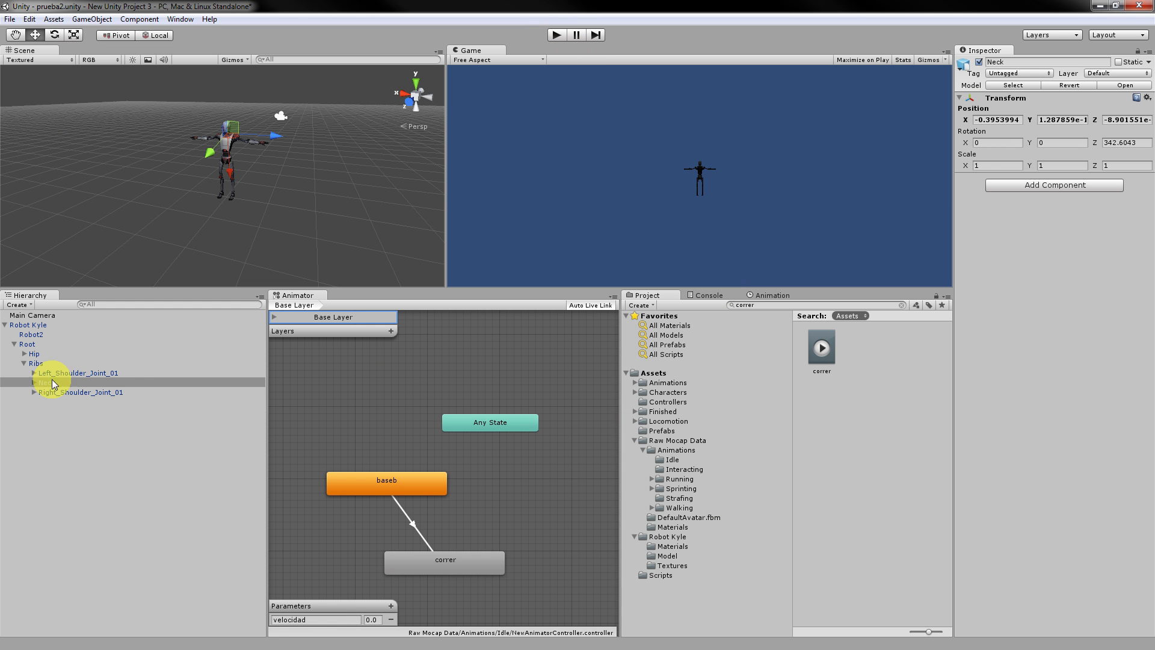
pyautogui.click(32, 325)
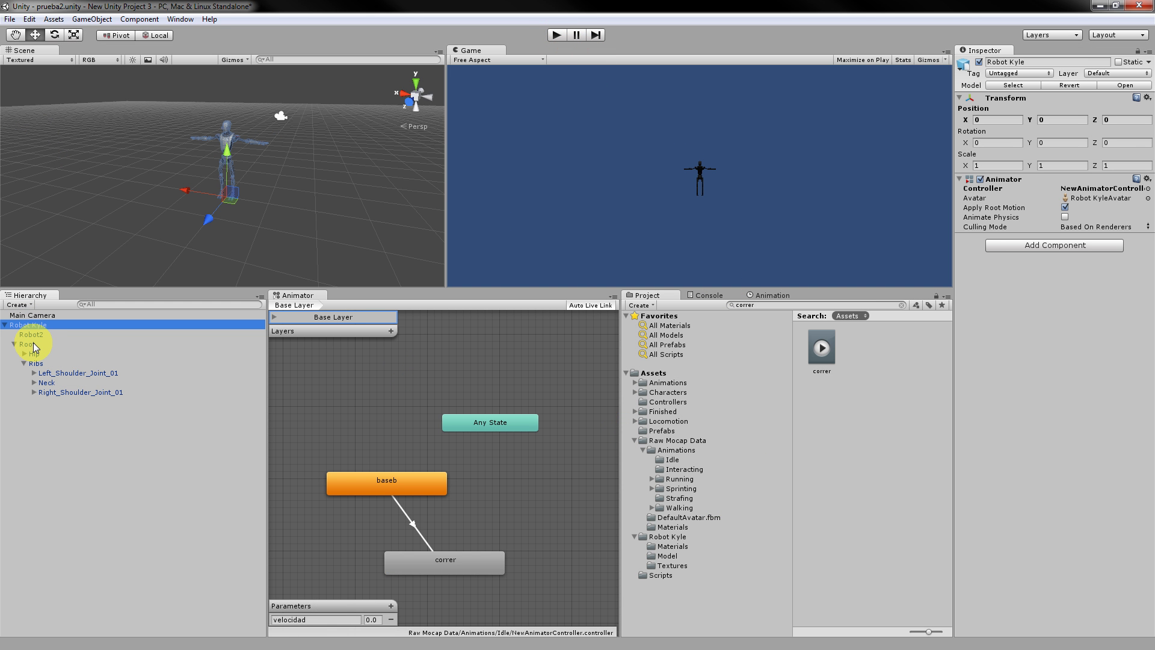
pyautogui.click(673, 431)
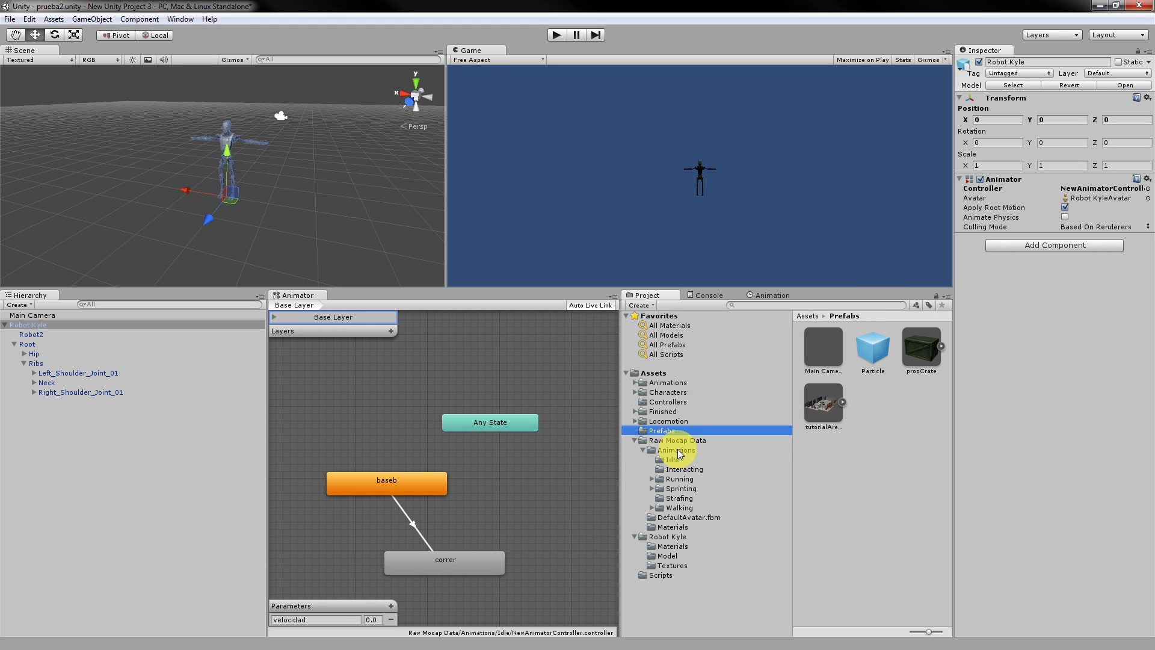
pyautogui.click(681, 446)
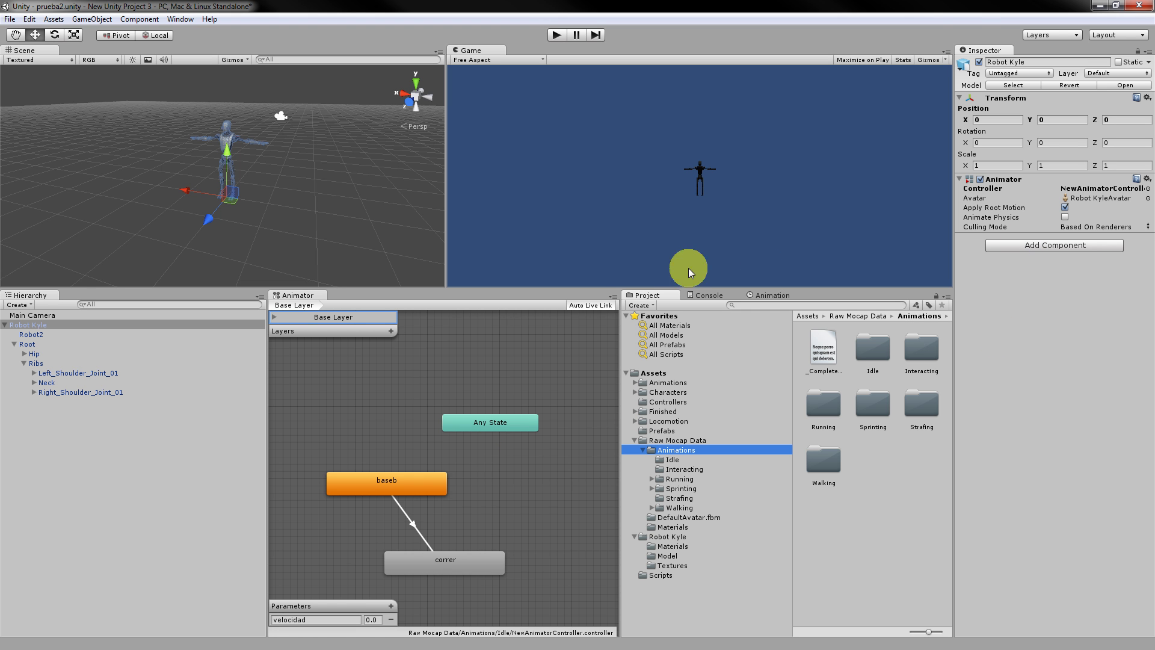
# Enlarge the Scene and Game views, widen the Hierarchy panel, and nudge baseb left.
pyautogui.moveTo(619, 286); pyautogui.dragTo(608, 355)
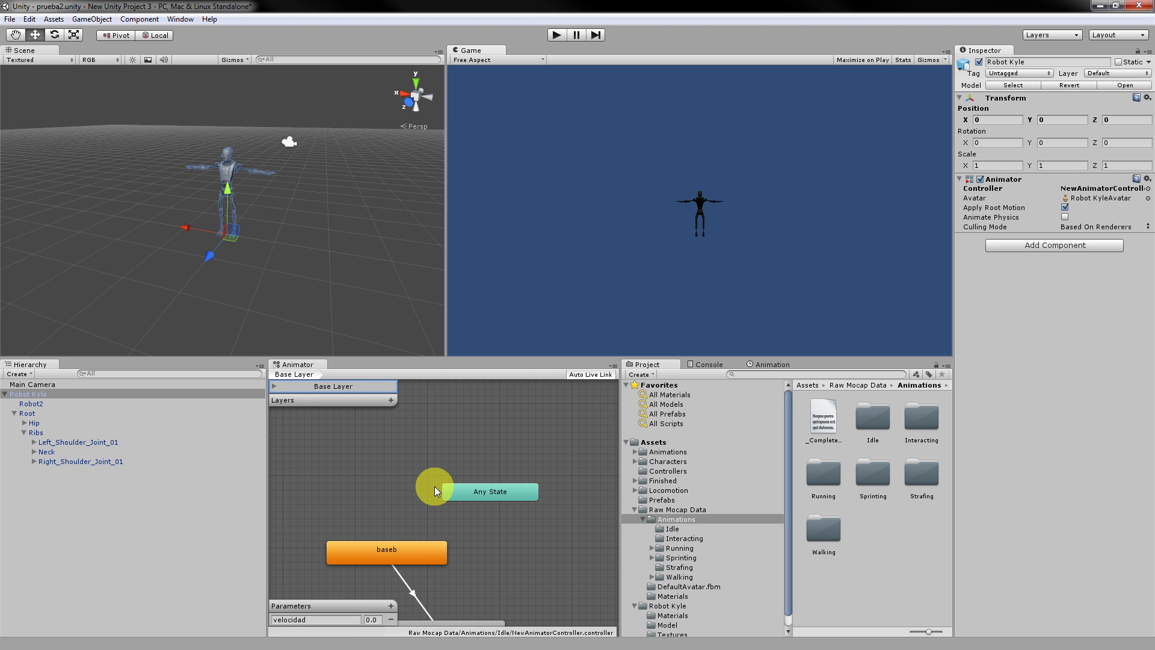
pyautogui.scroll(-3, 507, 527)
pyautogui.scroll(1, 501, 535)
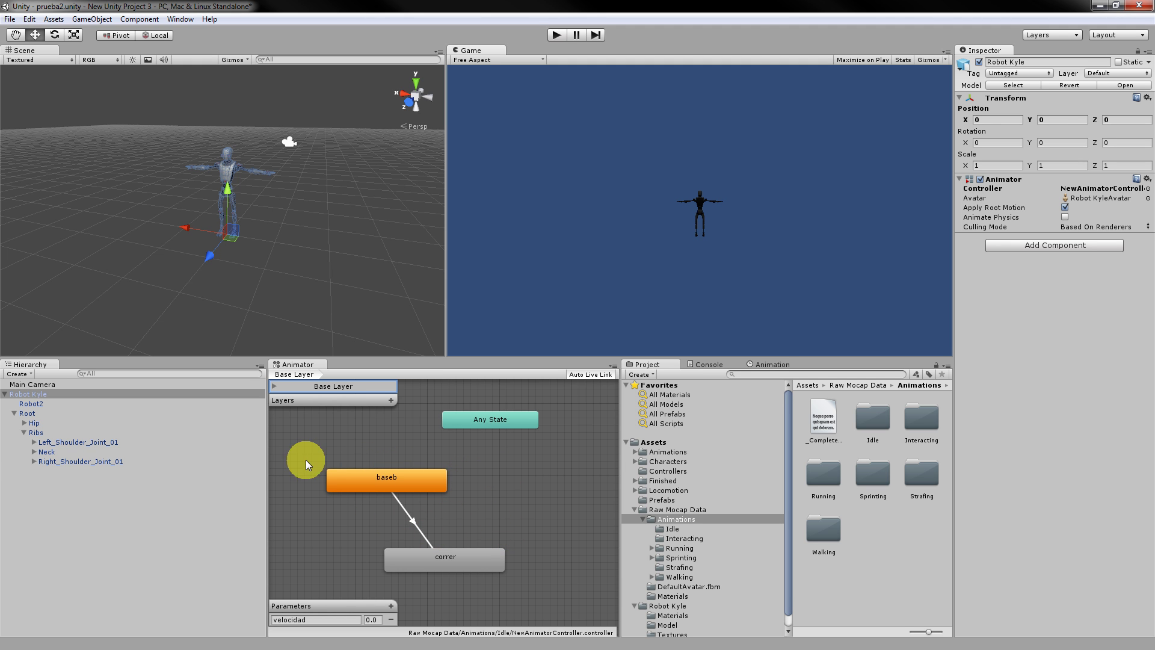
pyautogui.moveTo(266, 469); pyautogui.dragTo(291, 472)
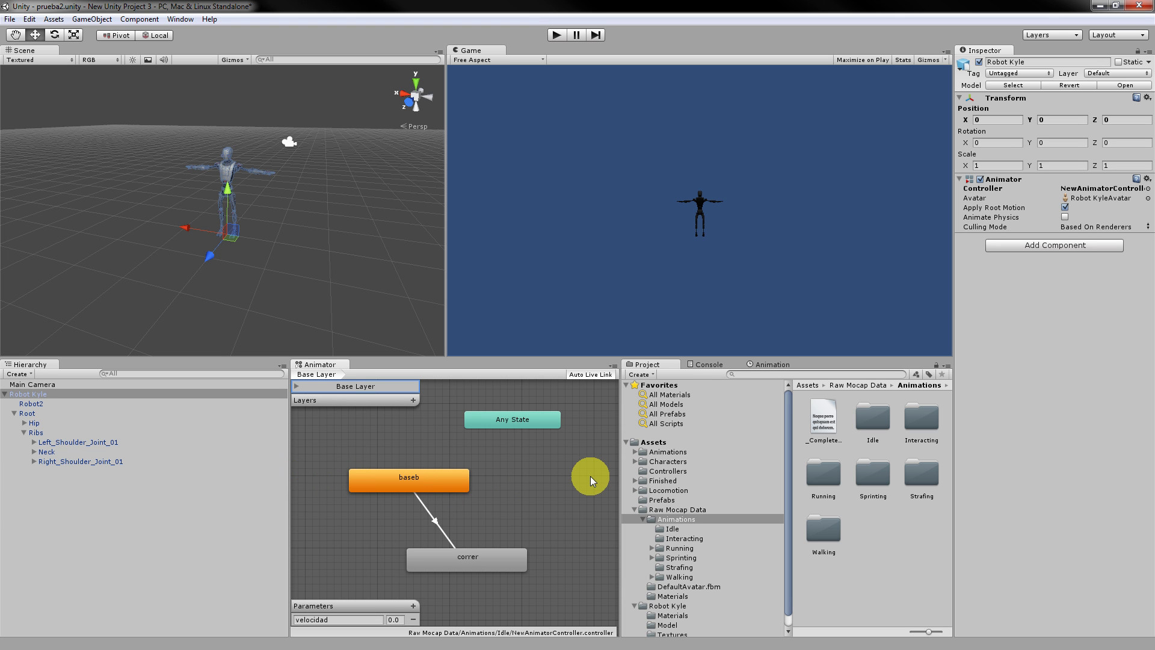
pyautogui.moveTo(420, 486); pyautogui.dragTo(405, 488)
# Nudge correr and baseb, then lengthen the baseb-to-correr blend on the transition timeline.
pyautogui.click(481, 557)
pyautogui.moveTo(482, 560); pyautogui.dragTo(464, 551)
pyautogui.moveTo(403, 480); pyautogui.dragTo(409, 478)
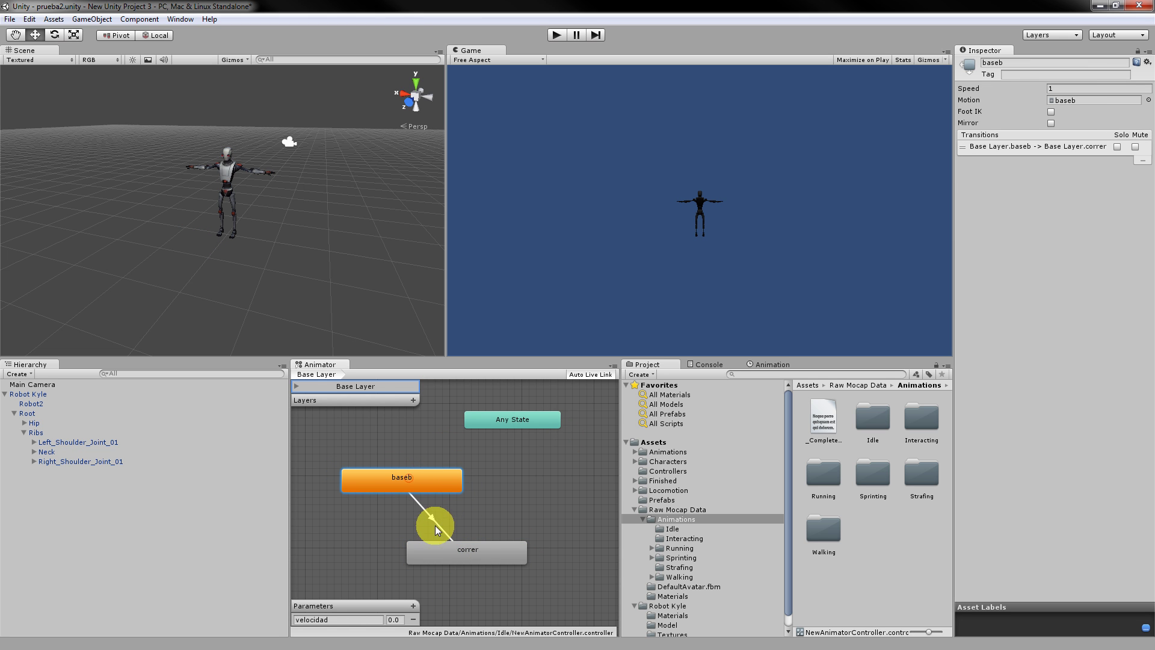
pyautogui.click(1062, 147)
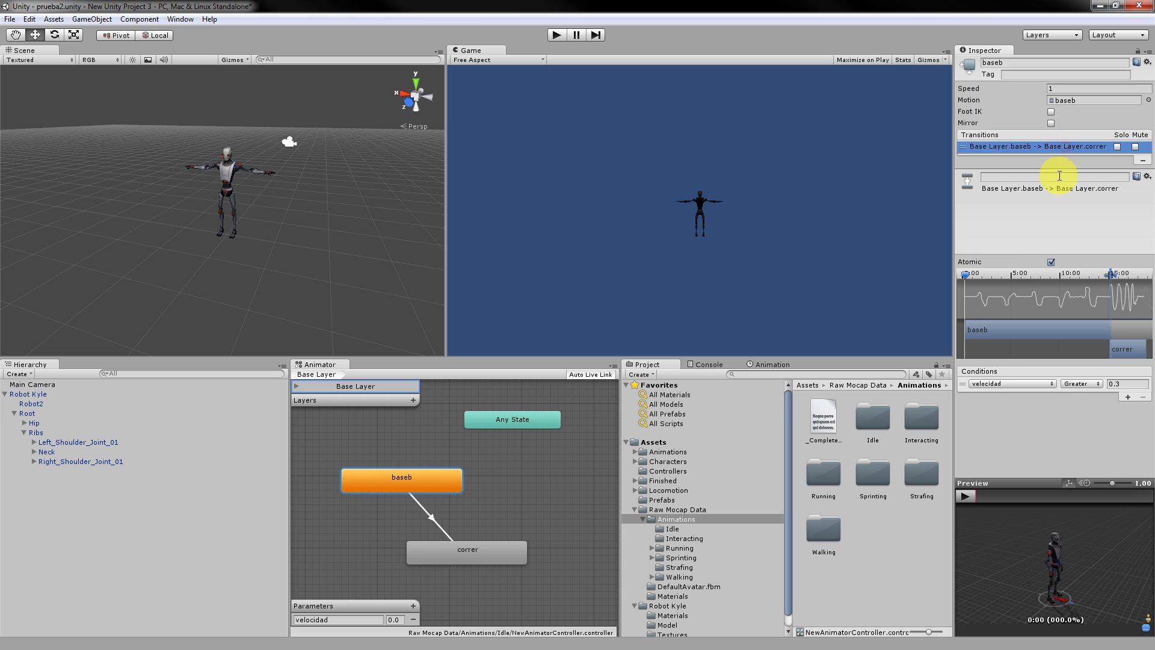
pyautogui.click(1090, 272)
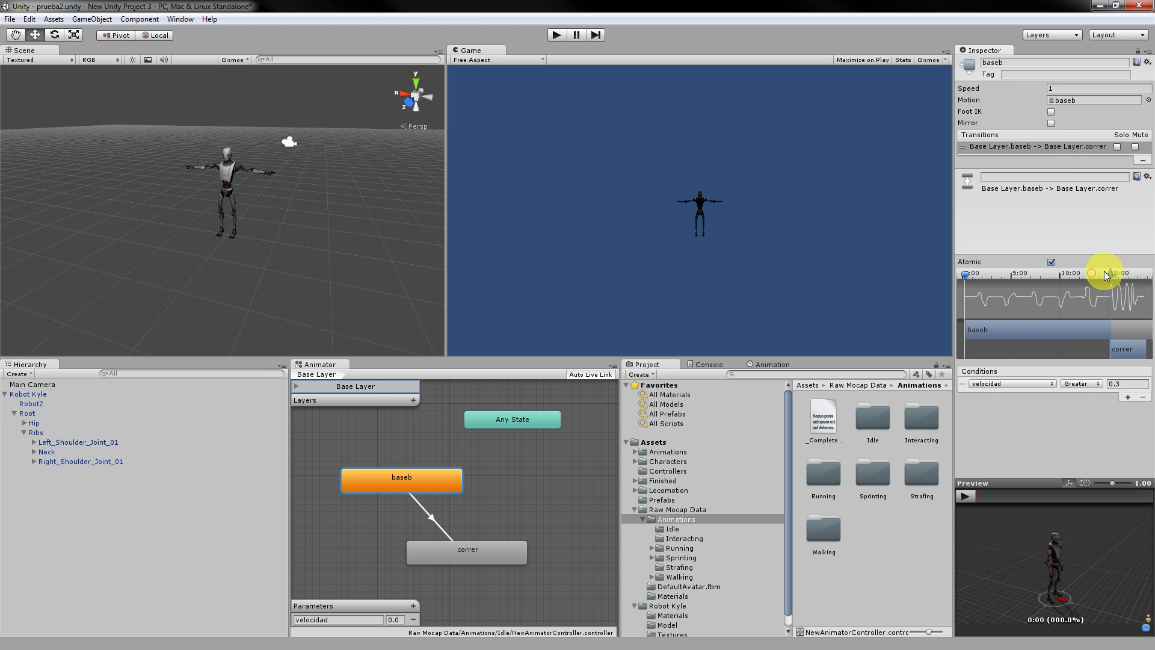
pyautogui.moveTo(1107, 276); pyautogui.dragTo(1139, 273)
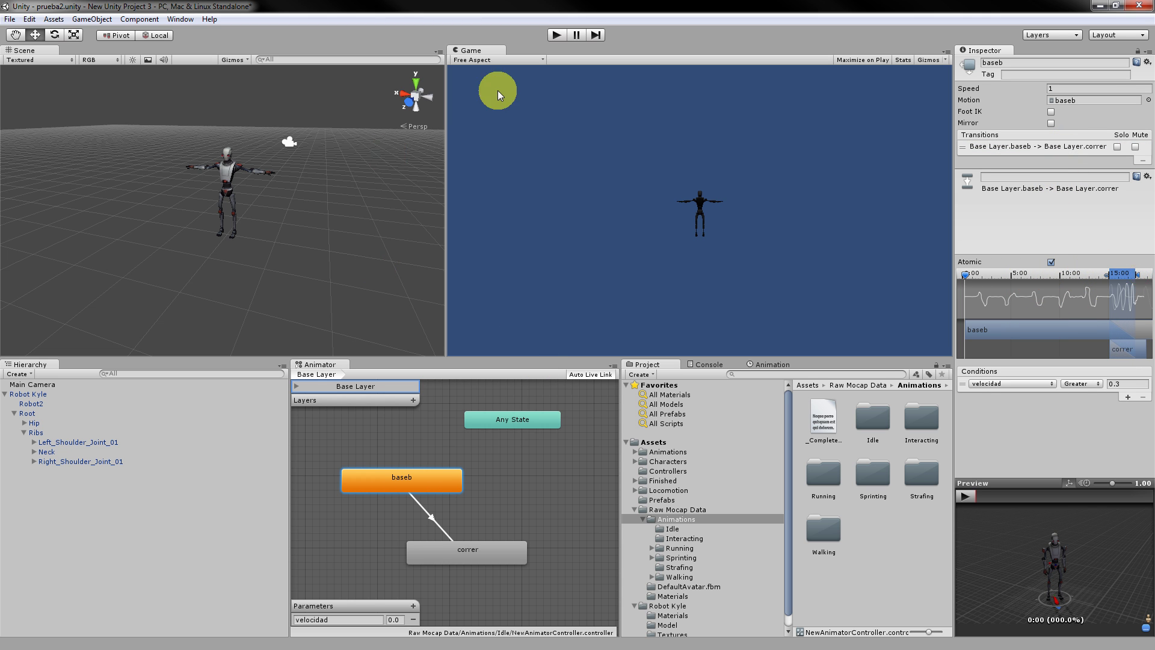
# Run a test play of the transition, then stop it.
pyautogui.click(557, 34)
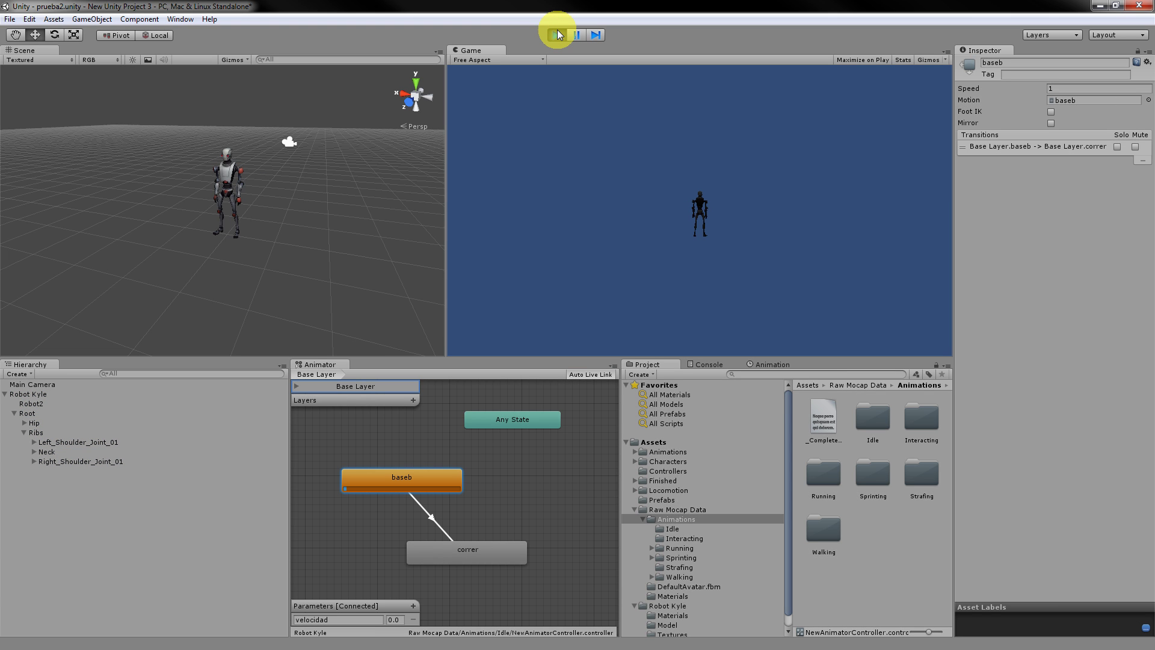
pyautogui.click(402, 479)
pyautogui.moveTo(403, 479); pyautogui.dragTo(396, 482)
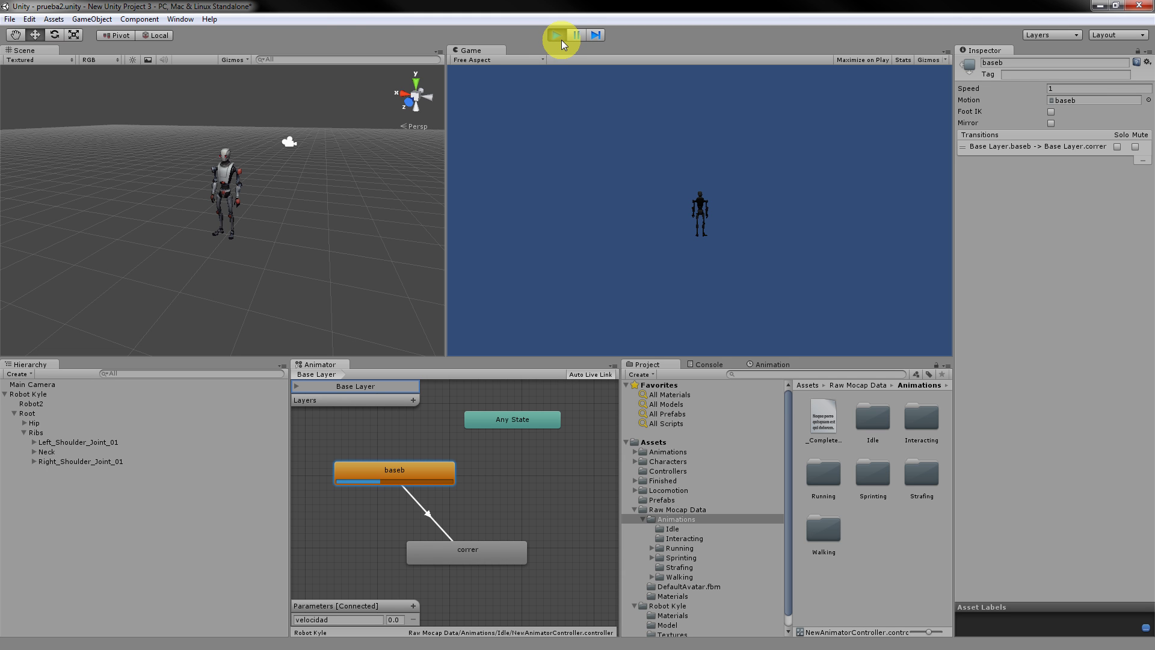
pyautogui.click(557, 37)
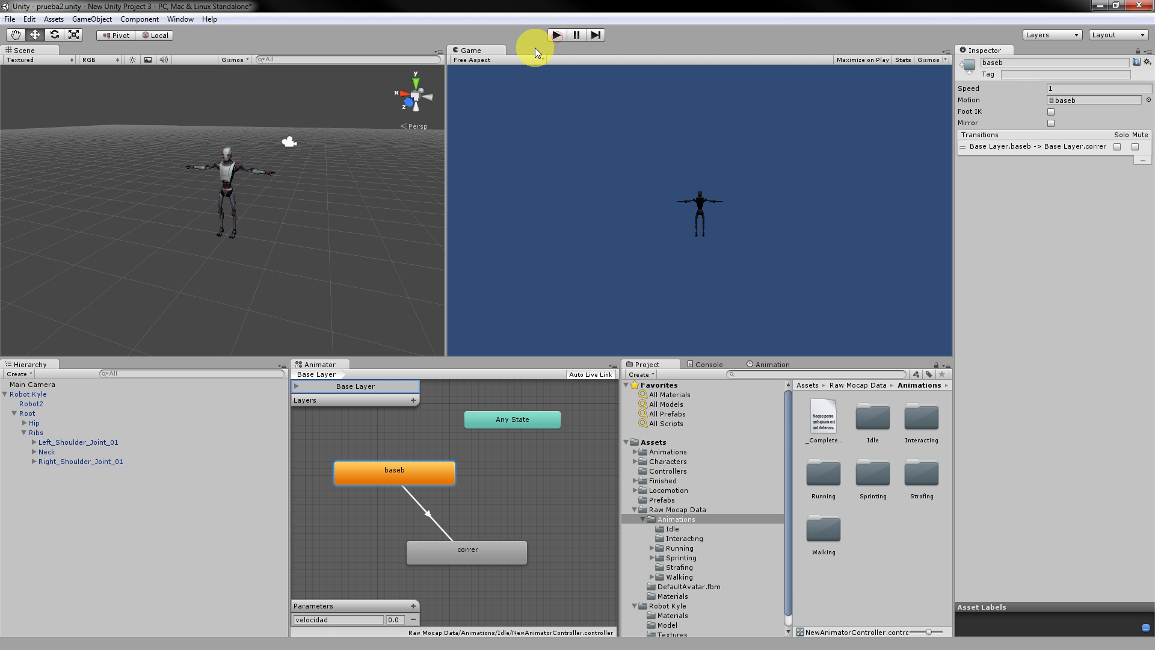